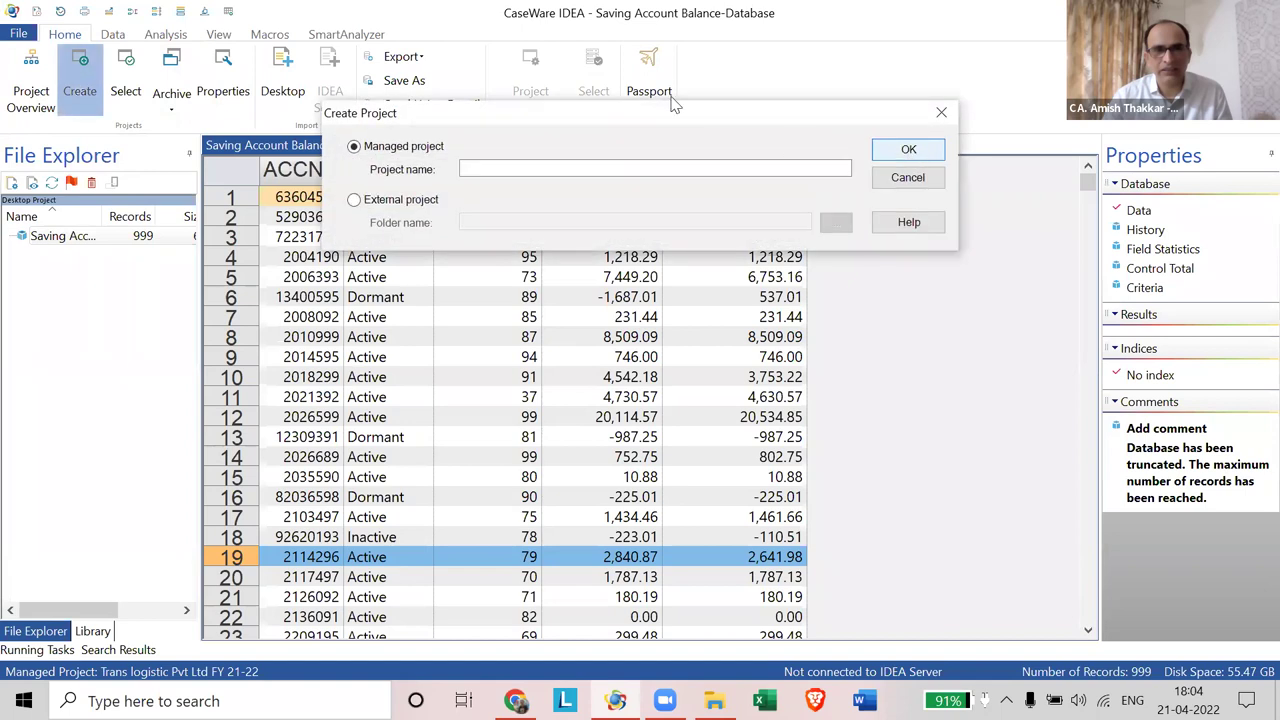
Step: Create a managed project named "Translogistic Private Limited FY 21-22"
left_click(634, 277)
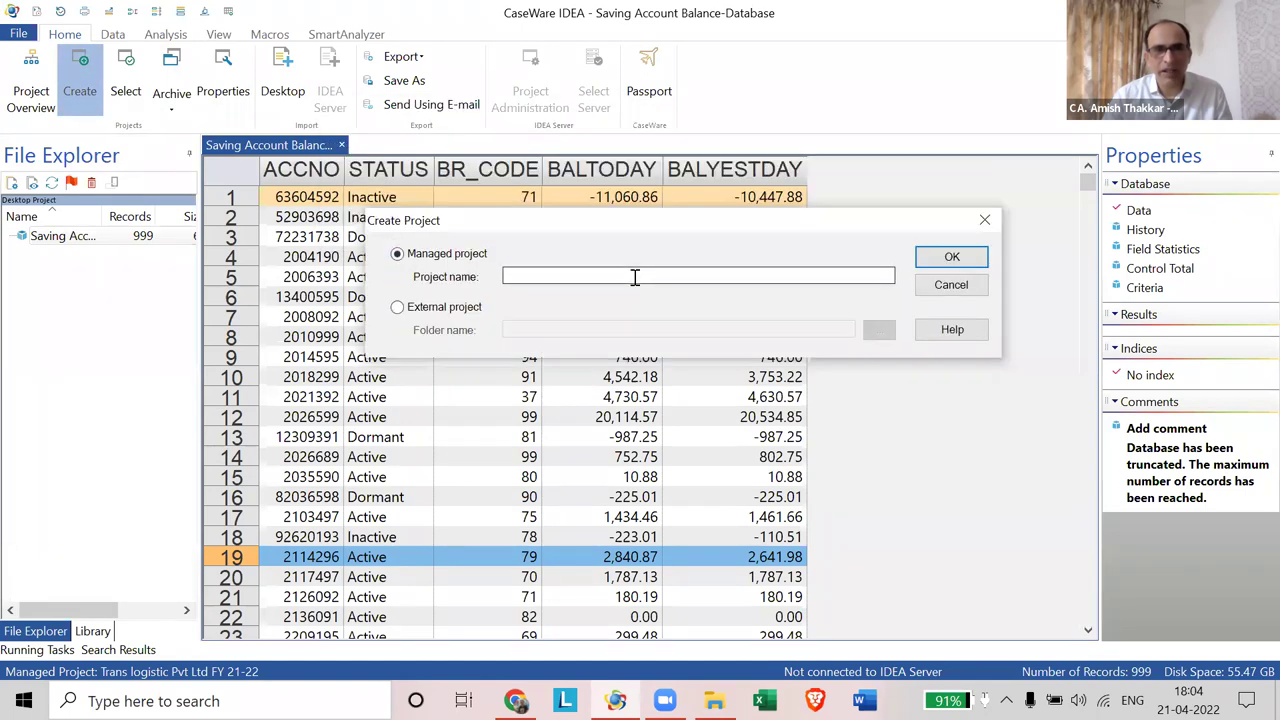
type("Tr")
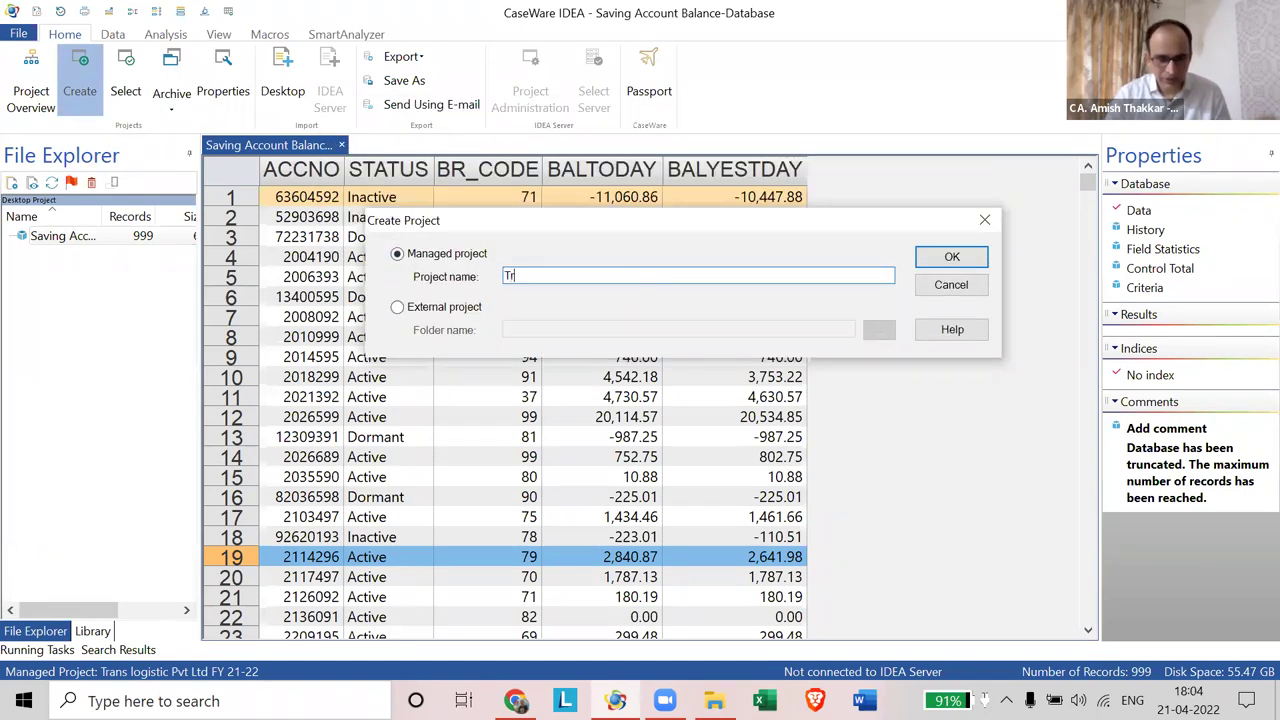
type("anslogistic ")
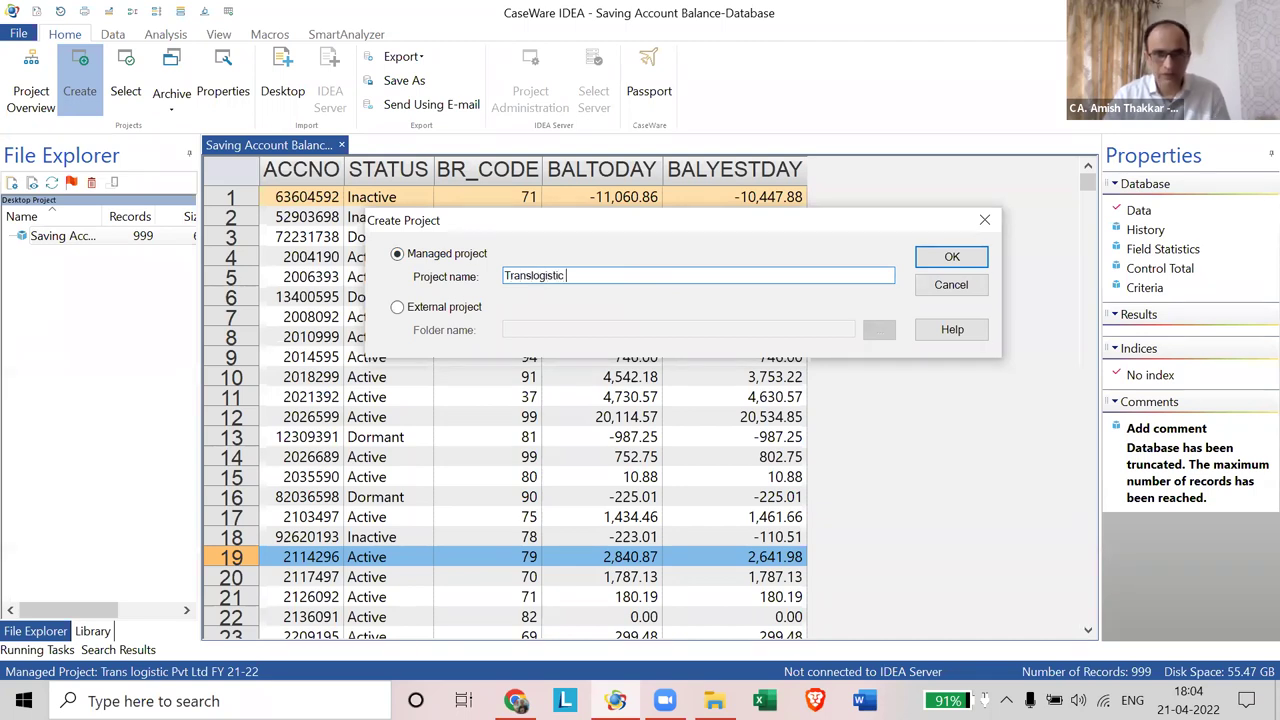
type("Private ")
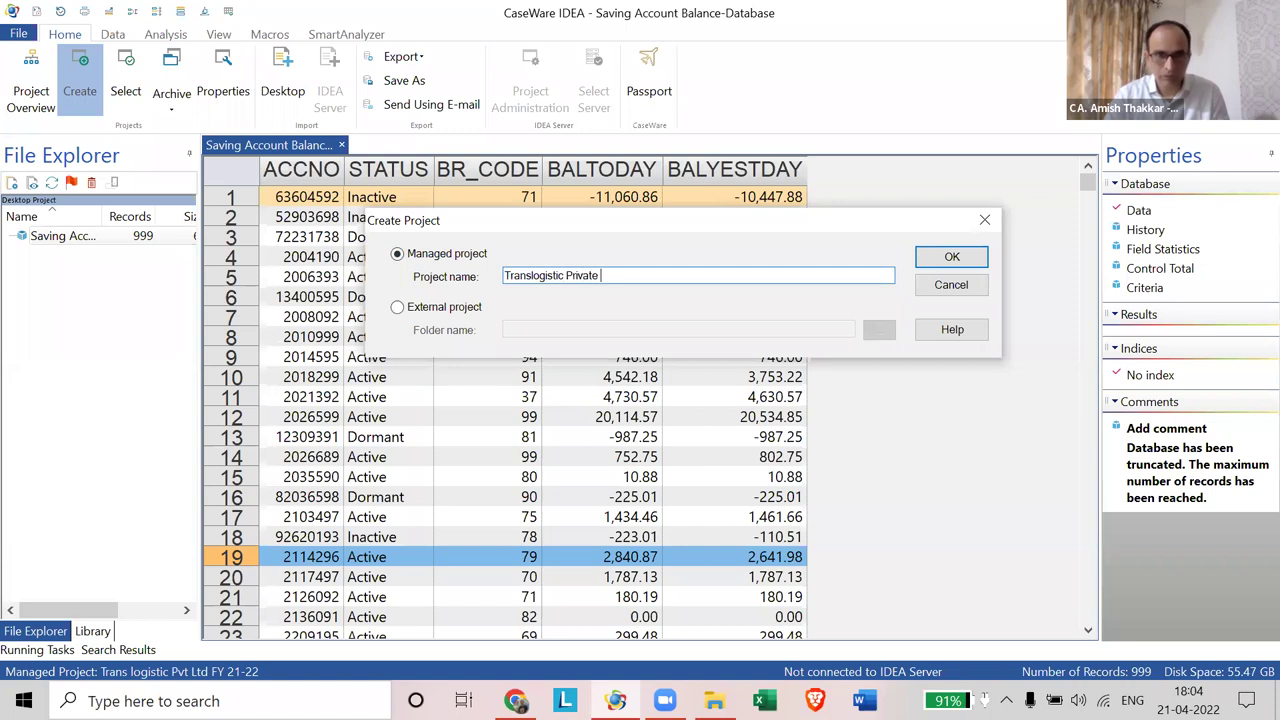
type("Limited")
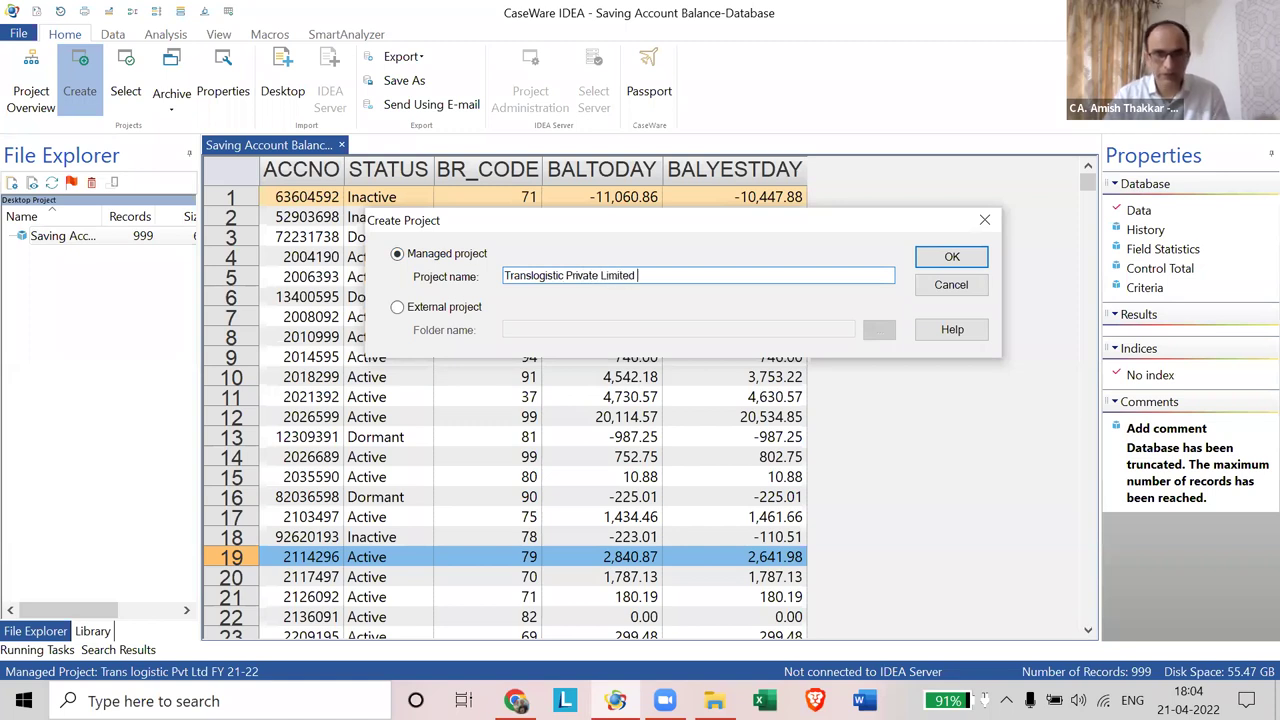
type(" FY")
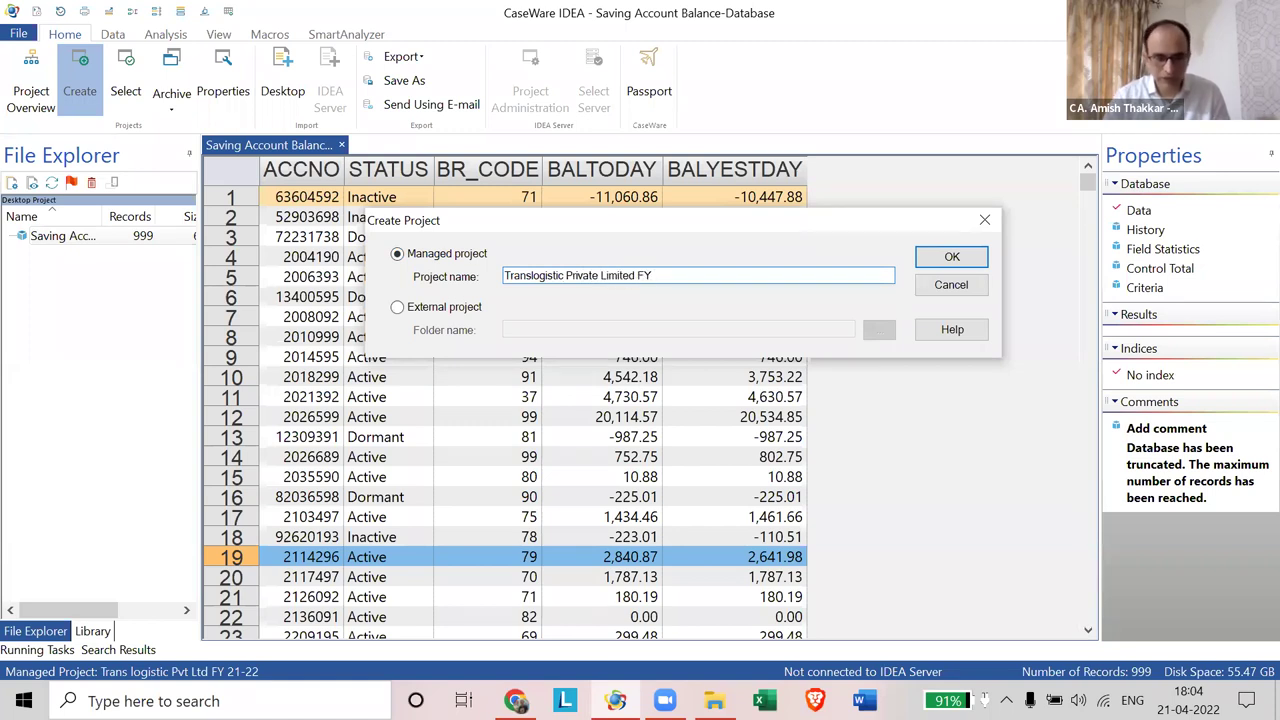
type(" 21-22")
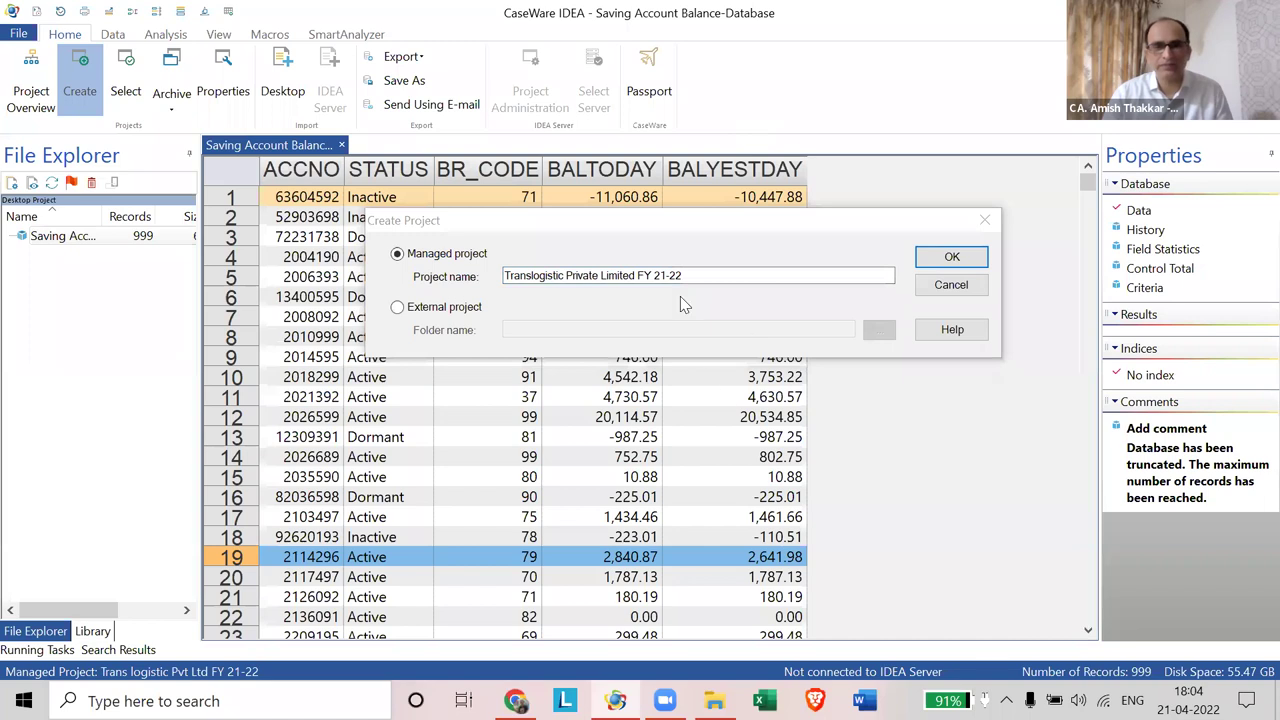
left_click_drag(706, 231, 674, 222)
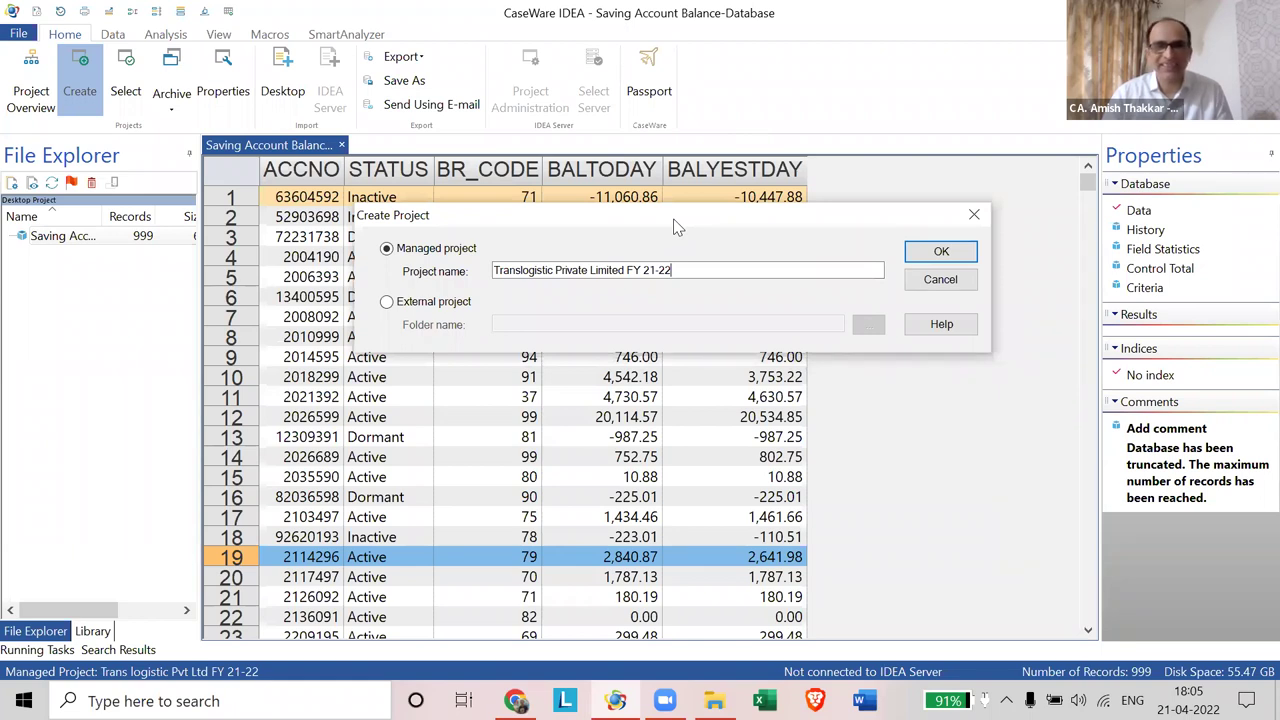
left_click_drag(674, 222, 606, 158)
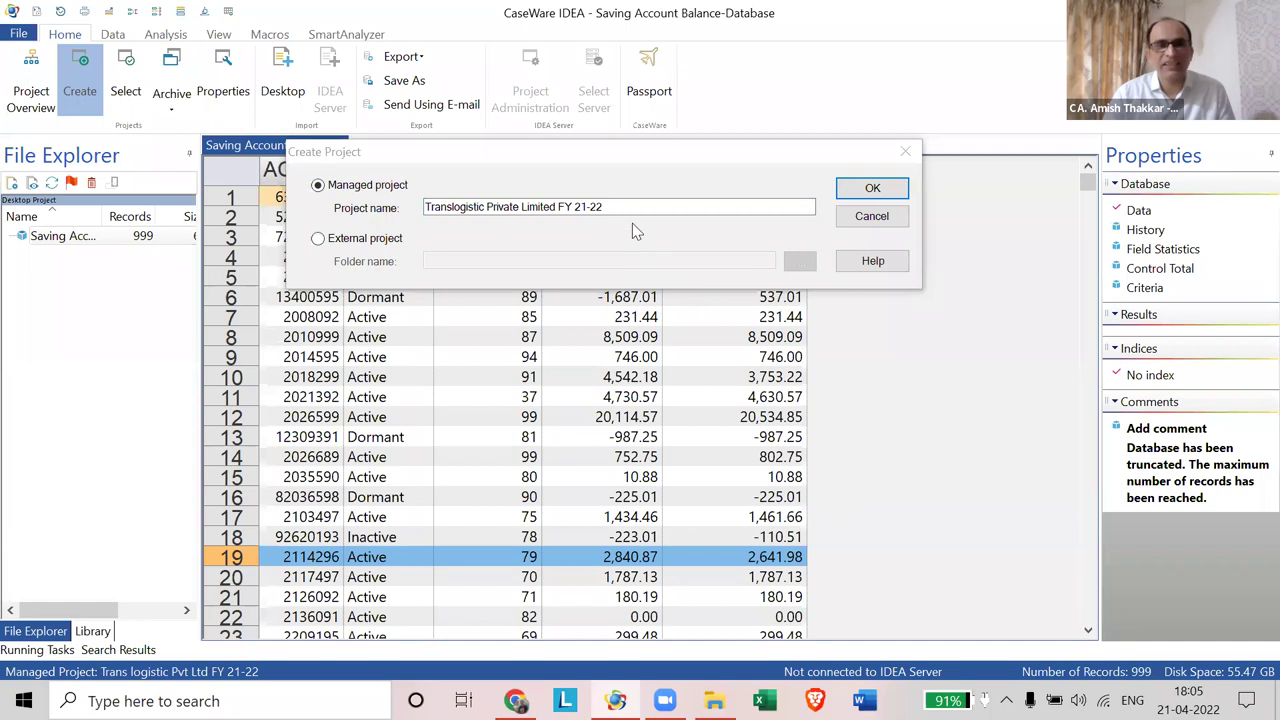
left_click(872, 190)
left_click(658, 392)
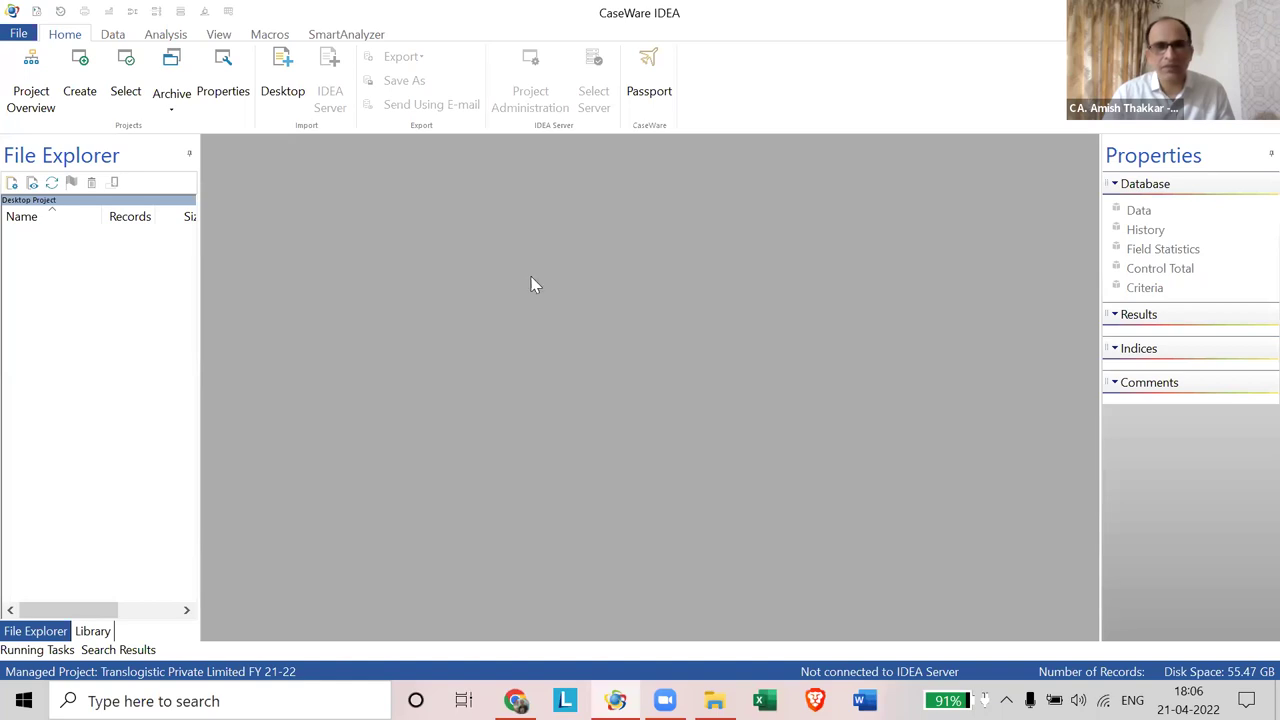
left_click(92, 86)
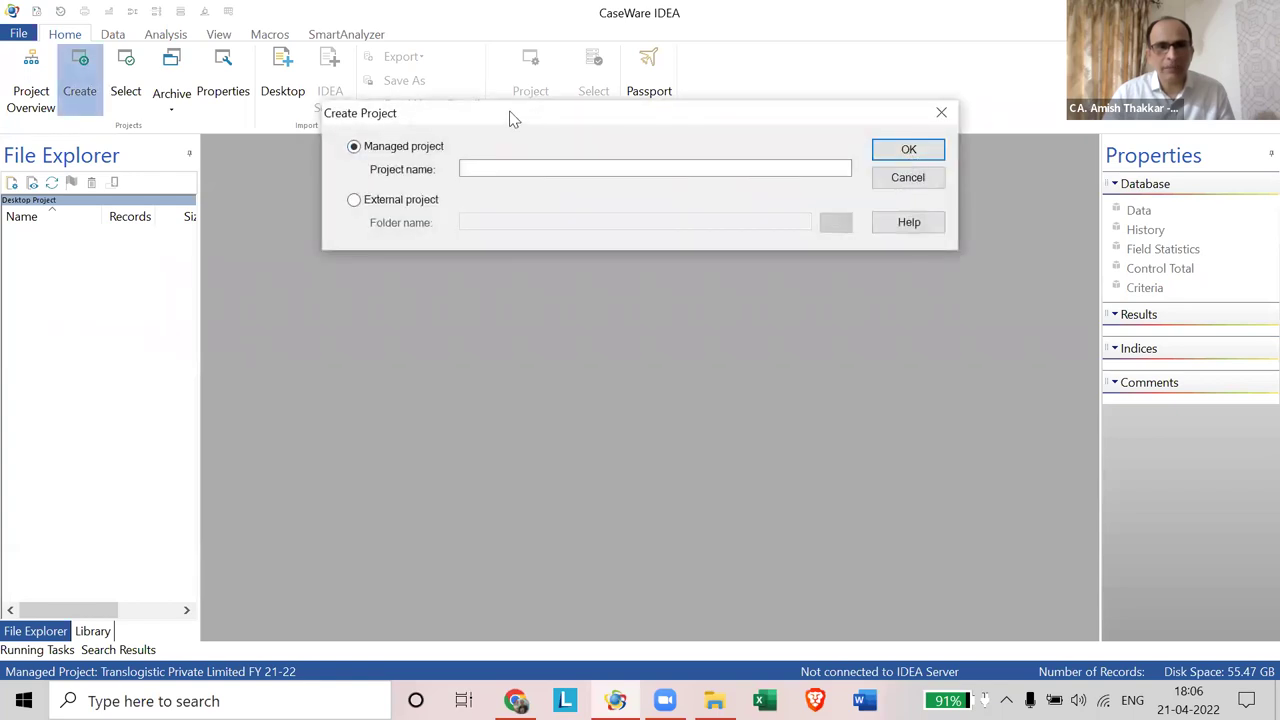
left_click(252, 347)
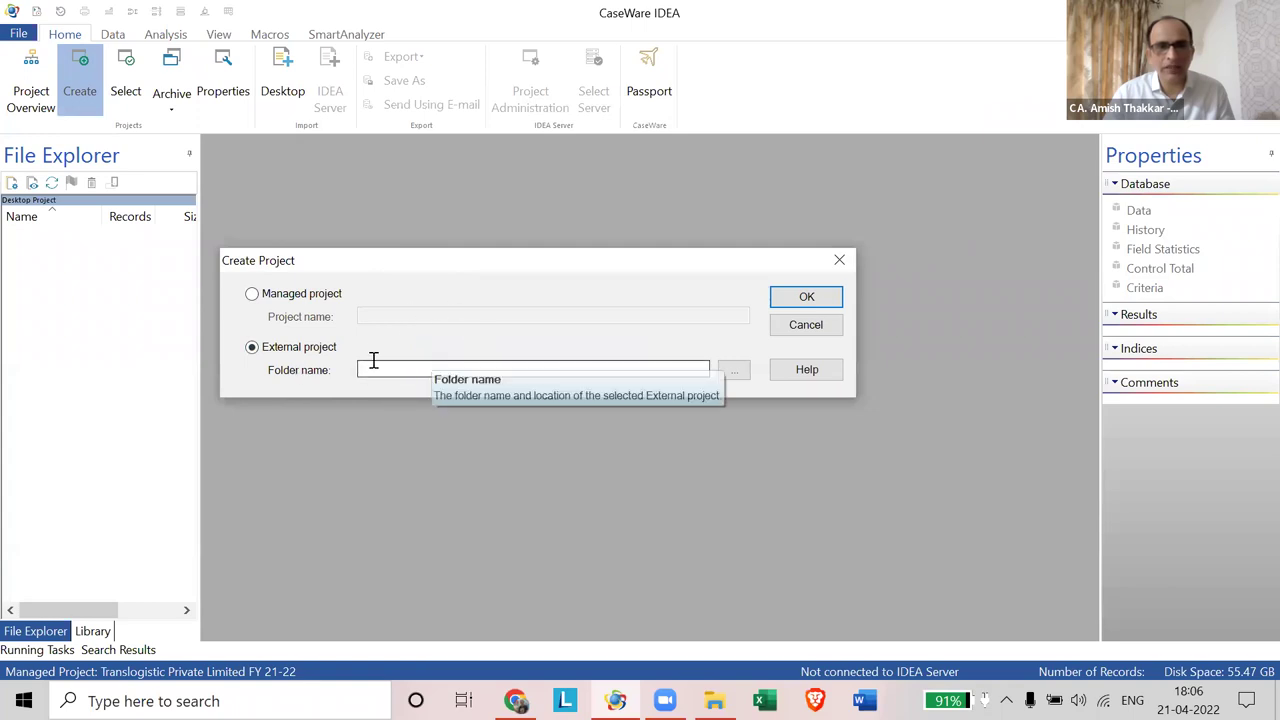
left_click(260, 294)
left_click(412, 310)
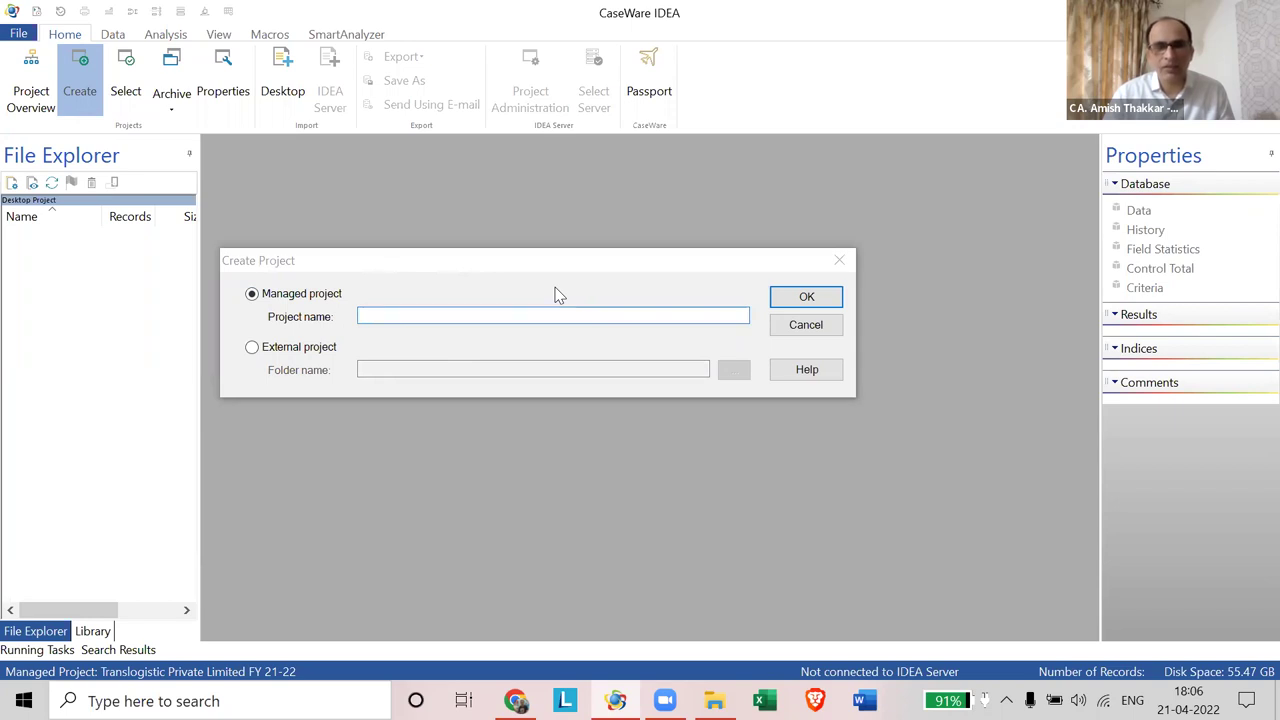
left_click(804, 327)
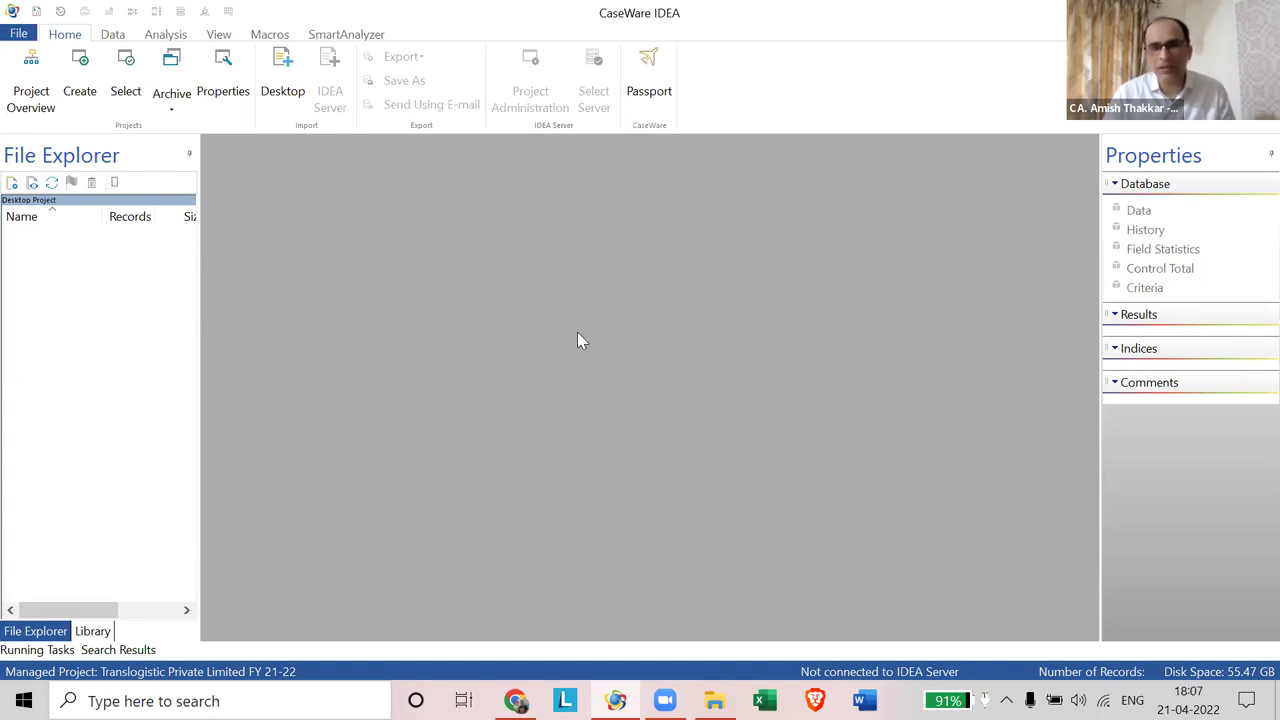
Step: Open the IDEA options and examine the folder locations for temporary files and managed projects
left_click(20, 35)
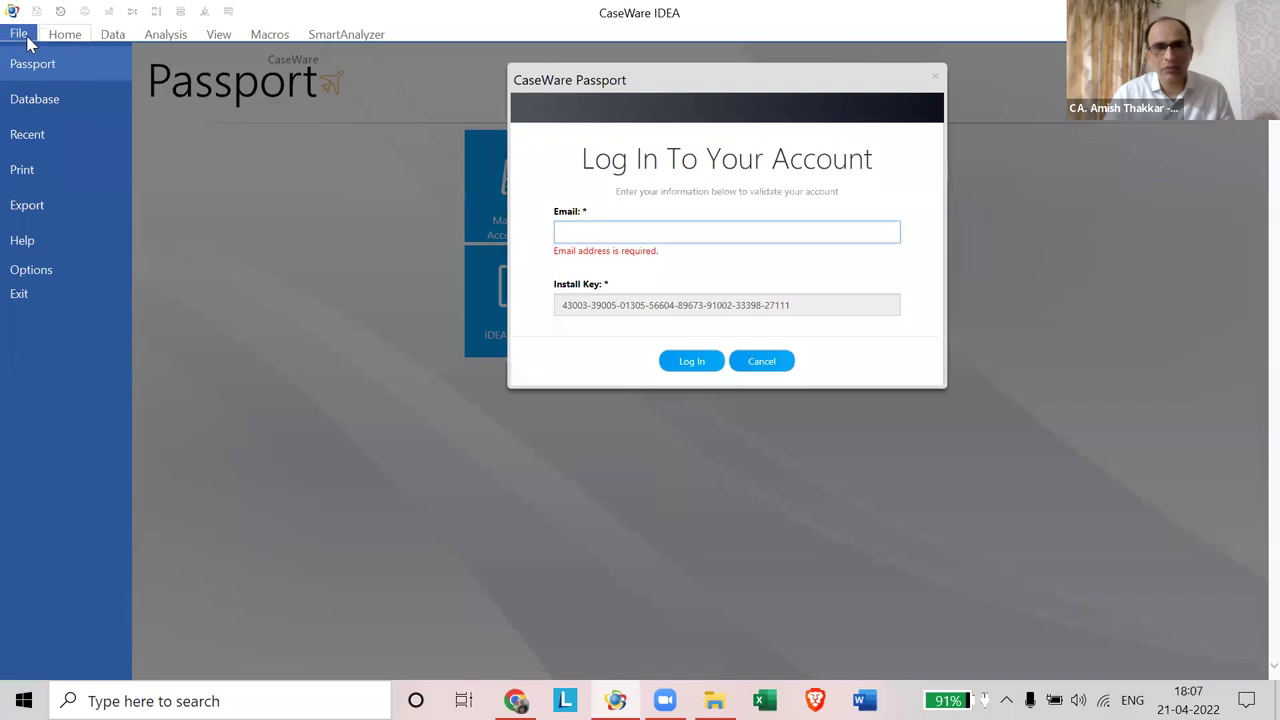
left_click(27, 38)
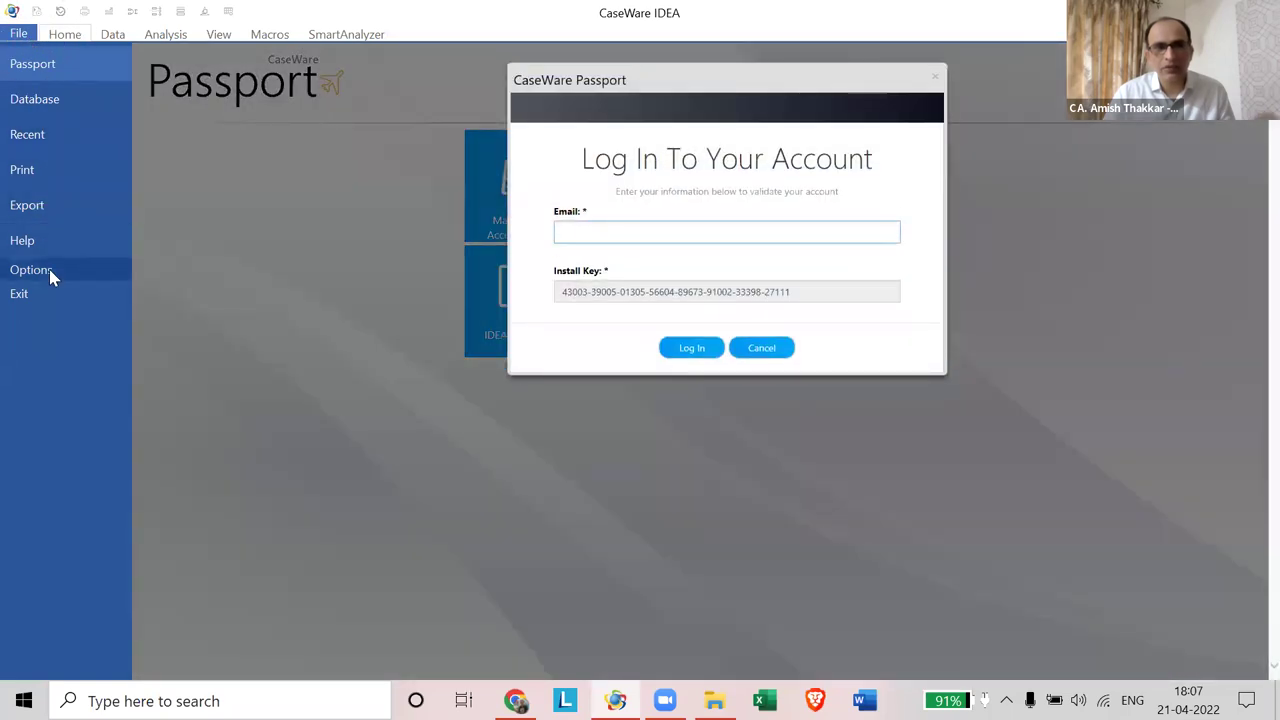
left_click(49, 269)
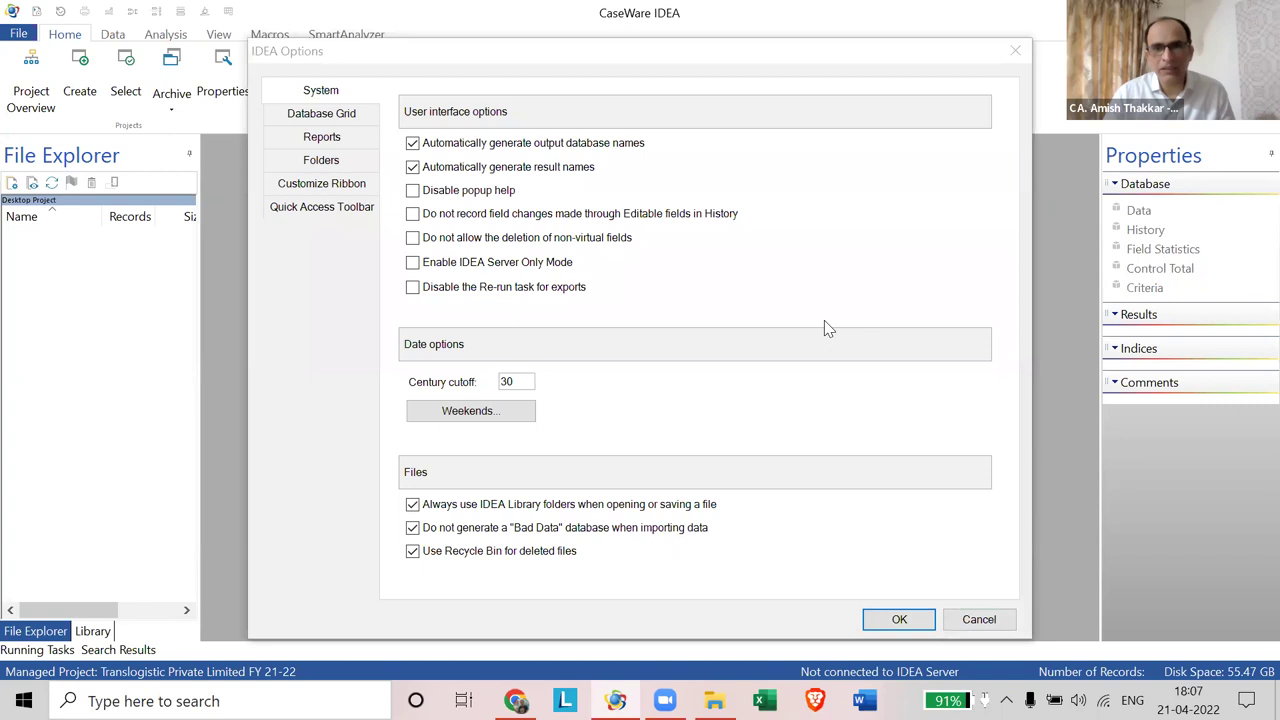
left_click_drag(324, 49, 224, 80)
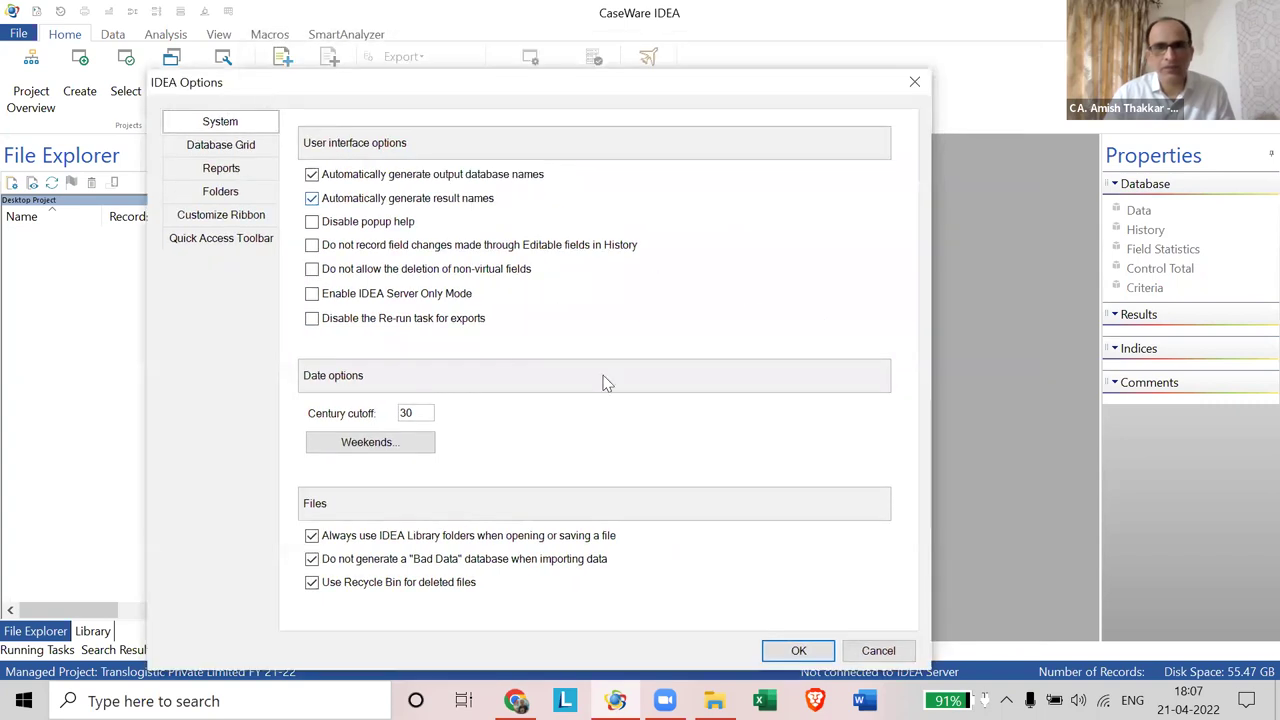
left_click(29, 34)
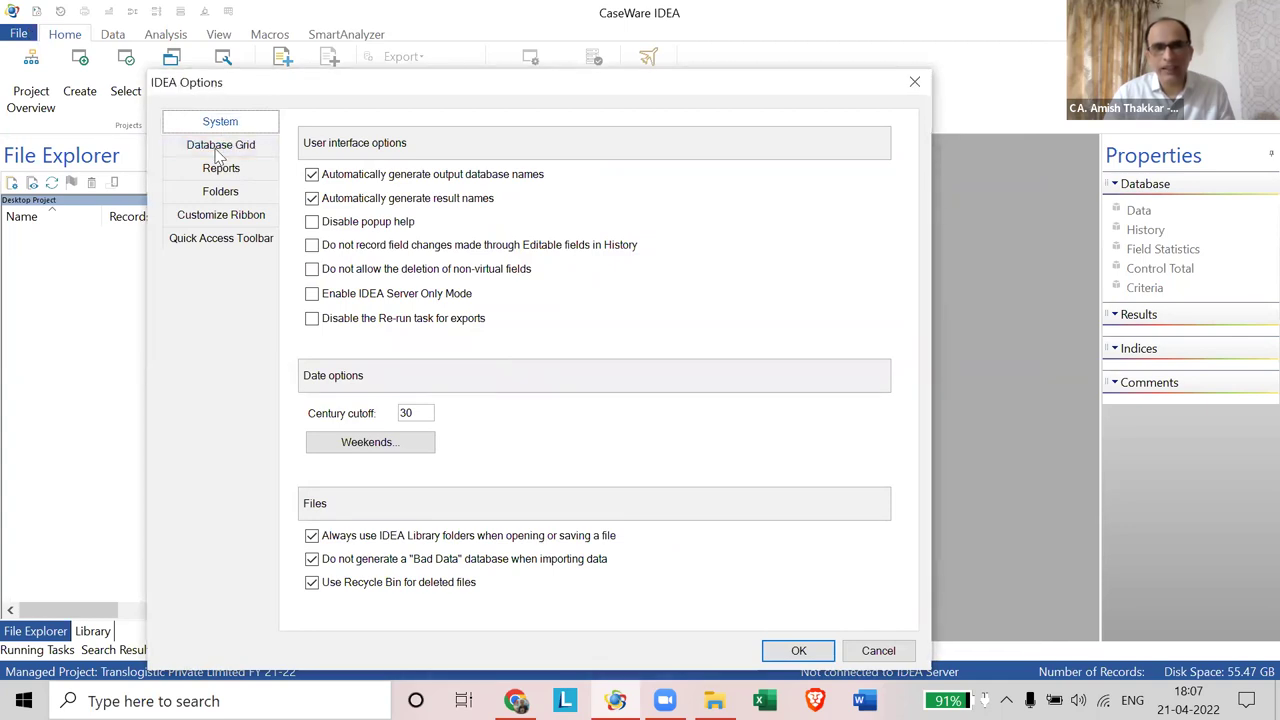
left_click(218, 193)
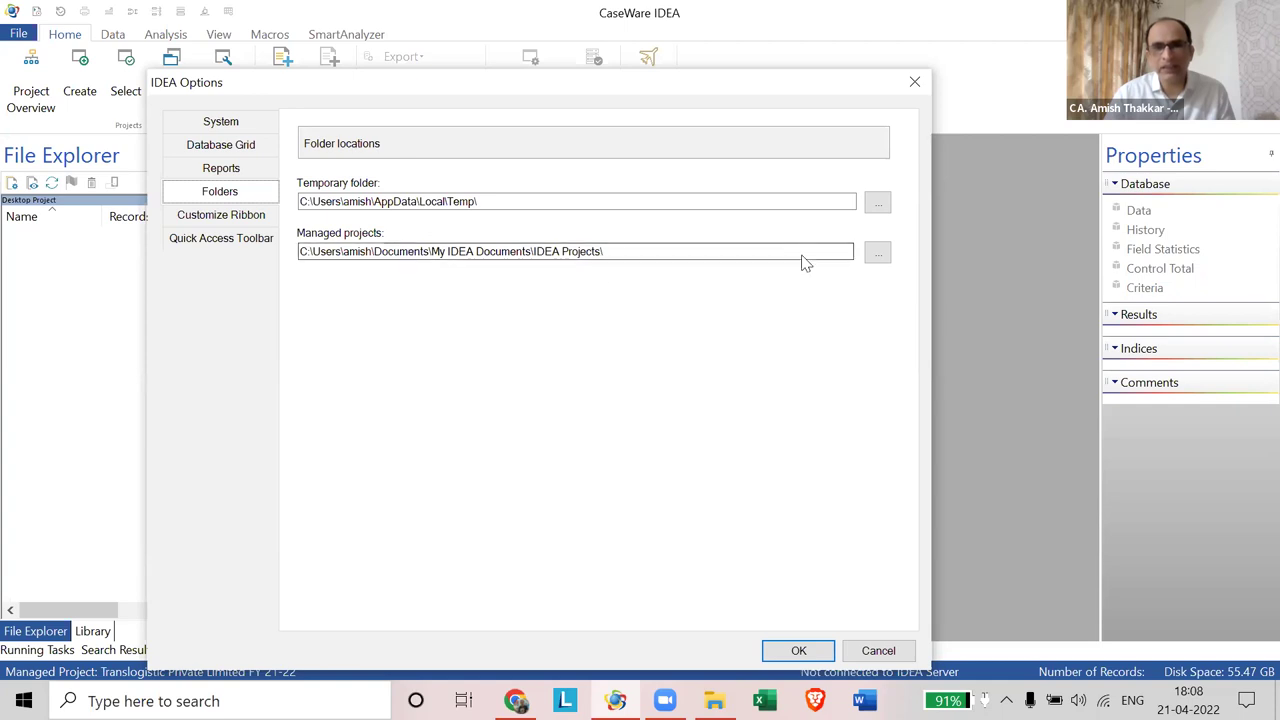
Step: Try to set the managed projects folder location to the Desktop in the options
left_click(879, 256)
left_click(879, 256)
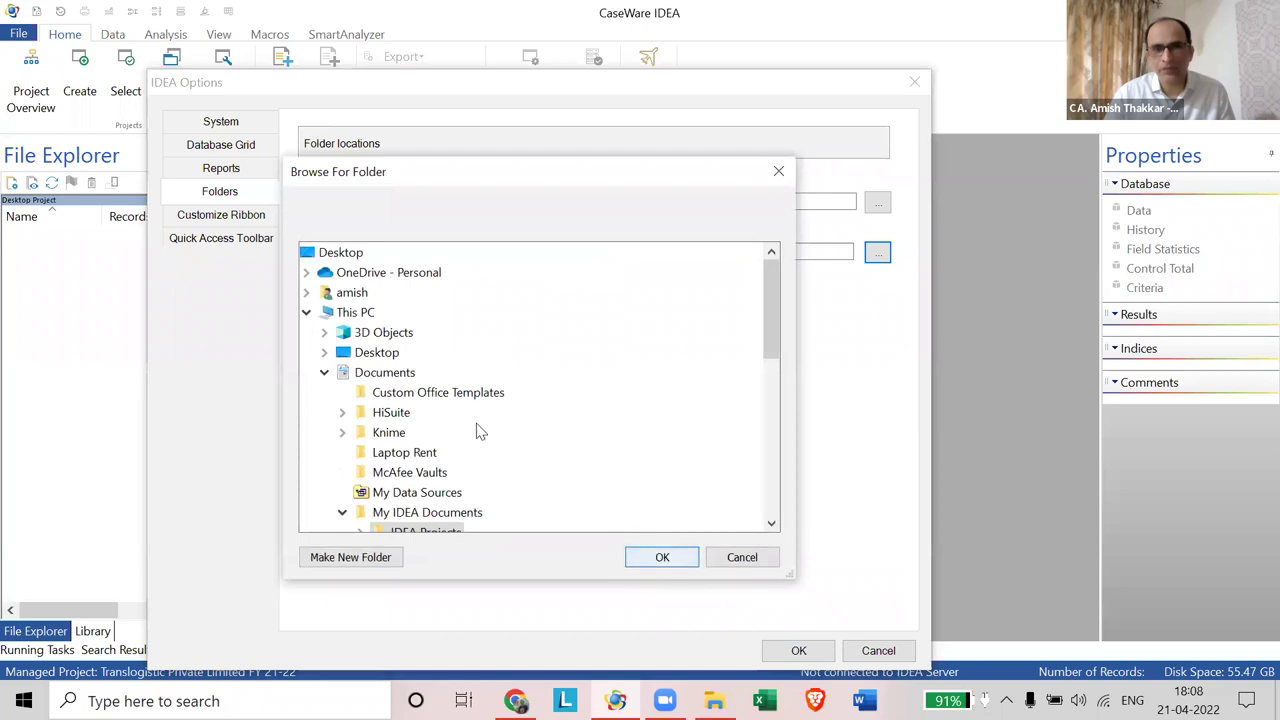
left_click(376, 353)
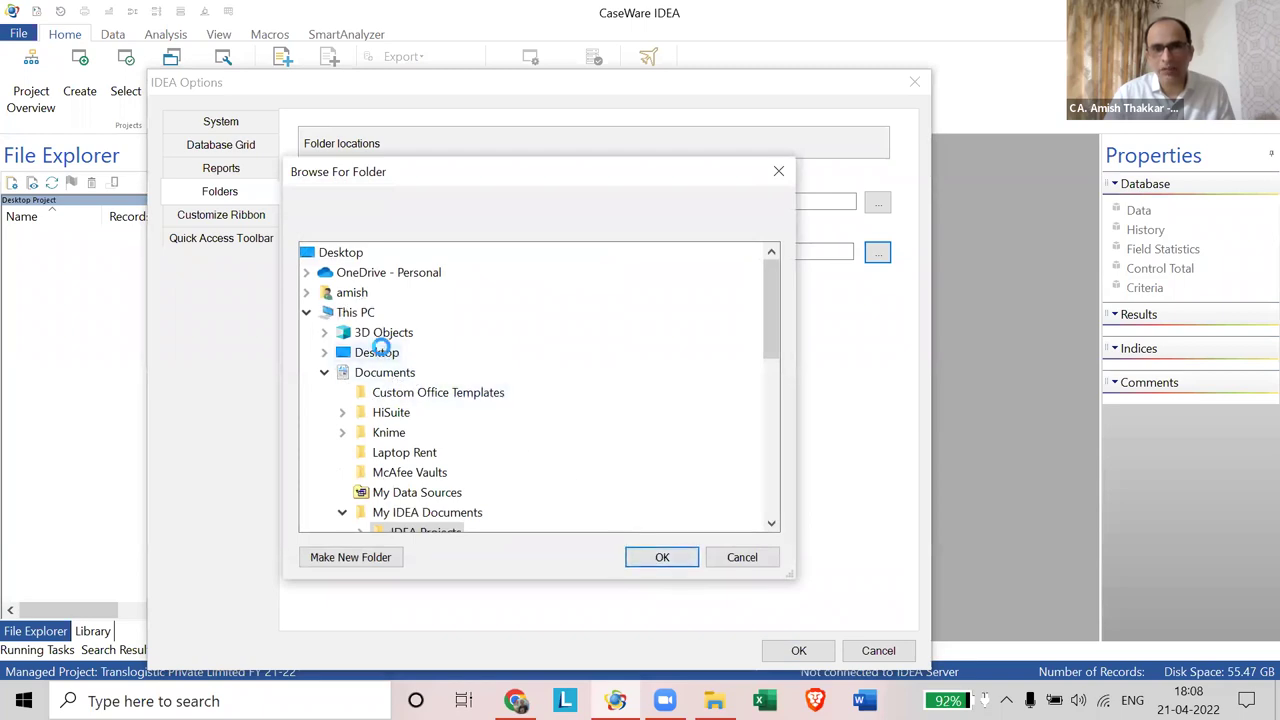
left_click(661, 557)
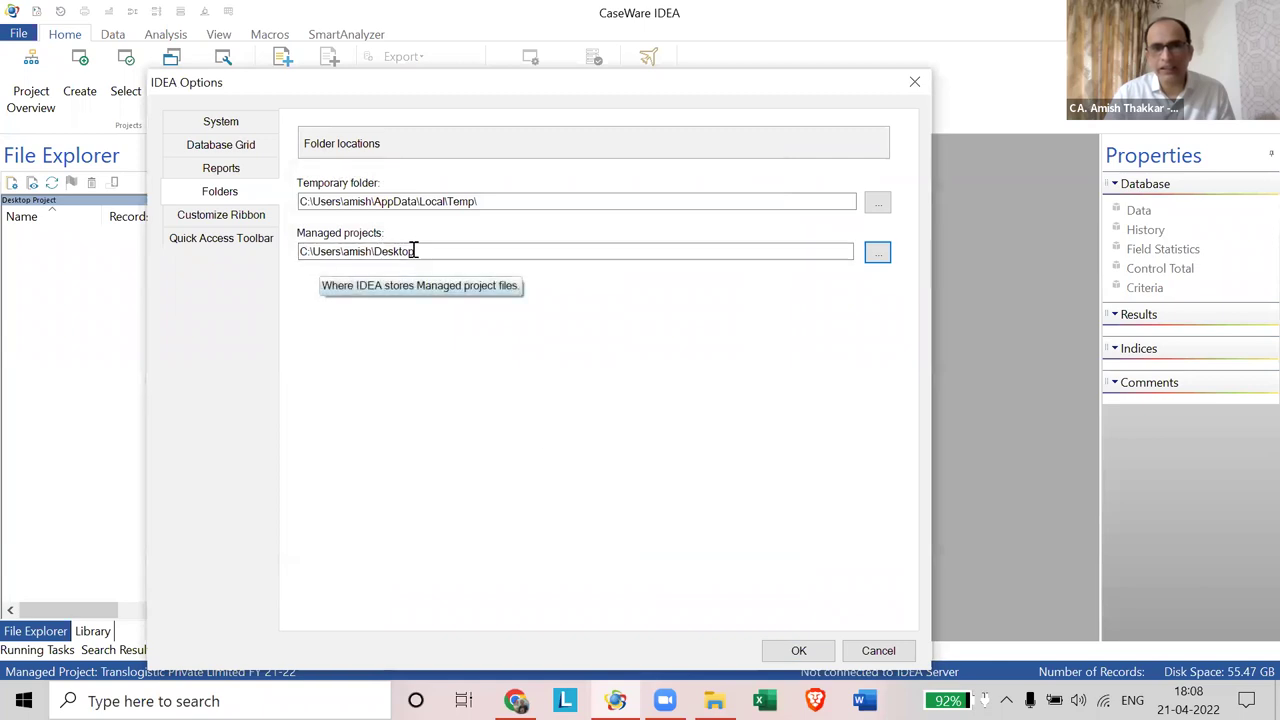
left_click(420, 253)
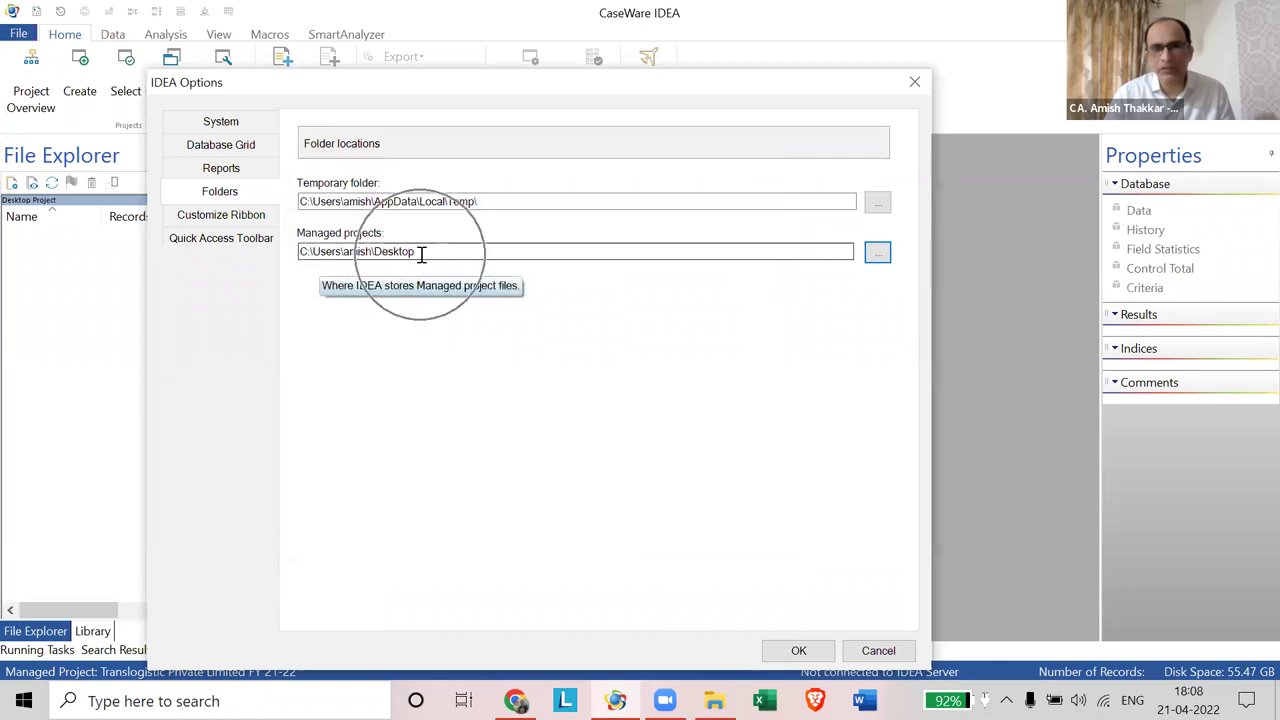
left_click(420, 253)
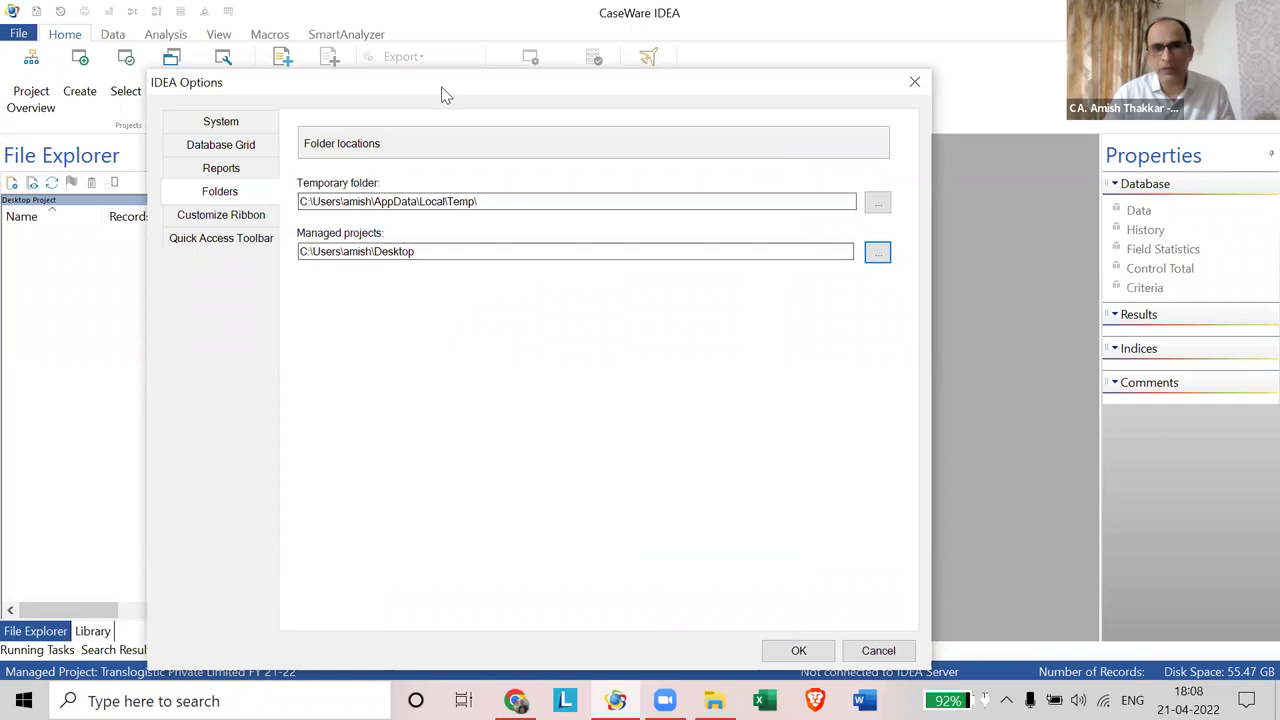
left_click_drag(446, 95, 401, 92)
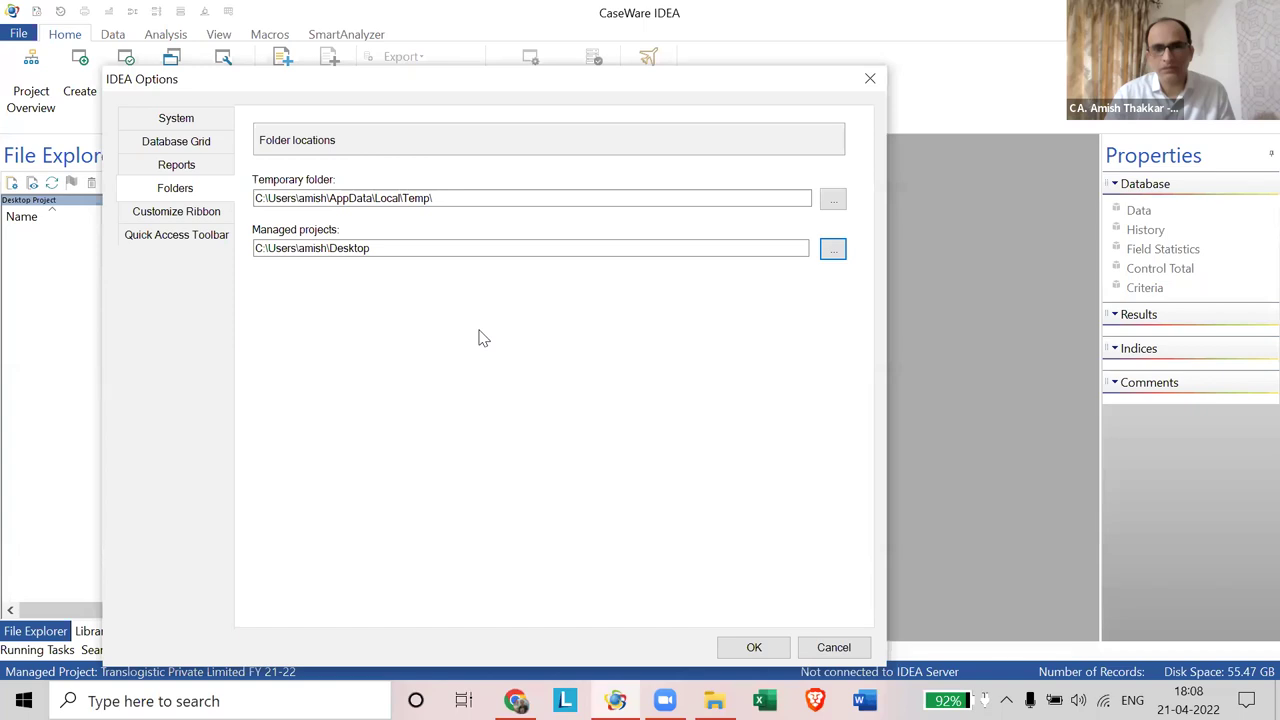
left_click(752, 648)
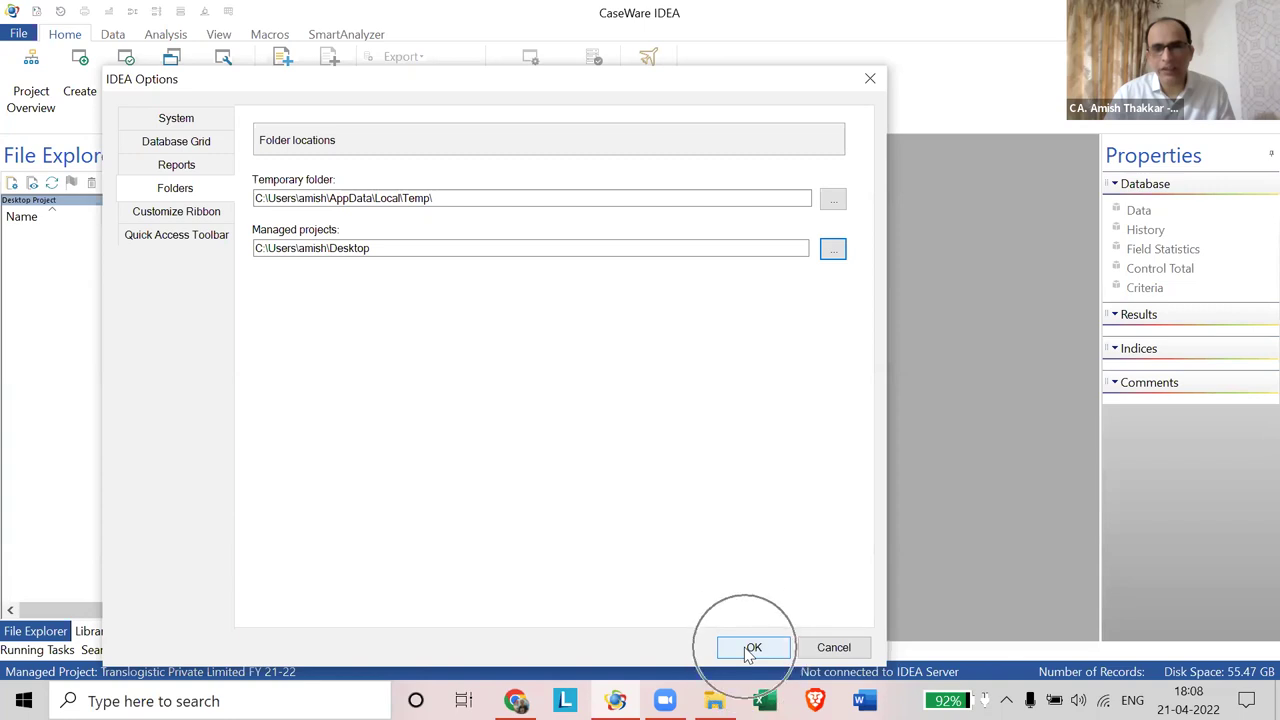
left_click(834, 648)
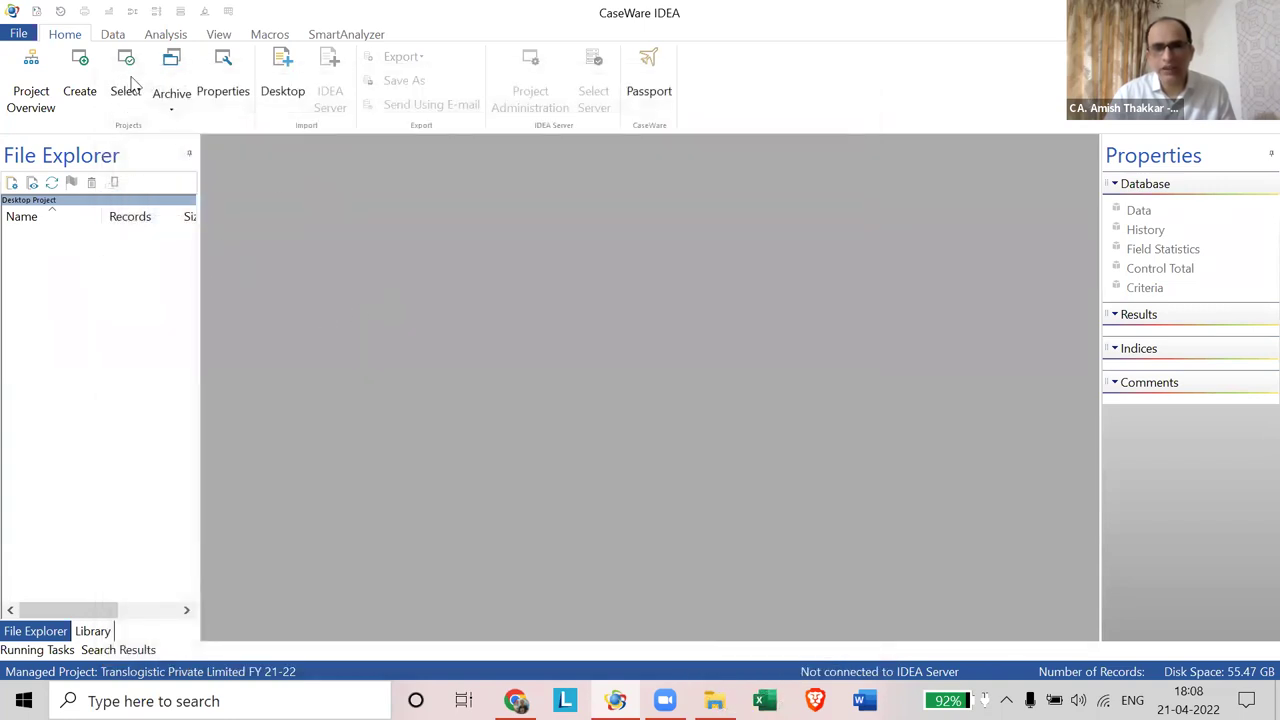
left_click(80, 90)
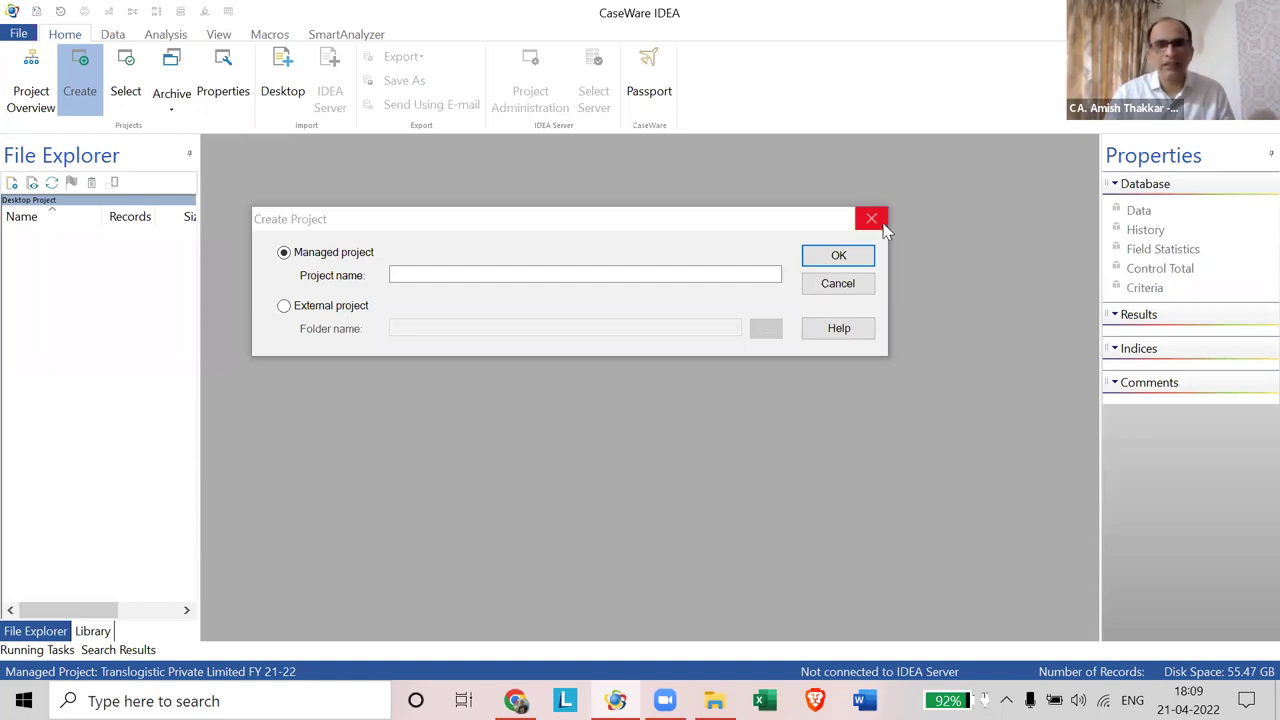
left_click(838, 254)
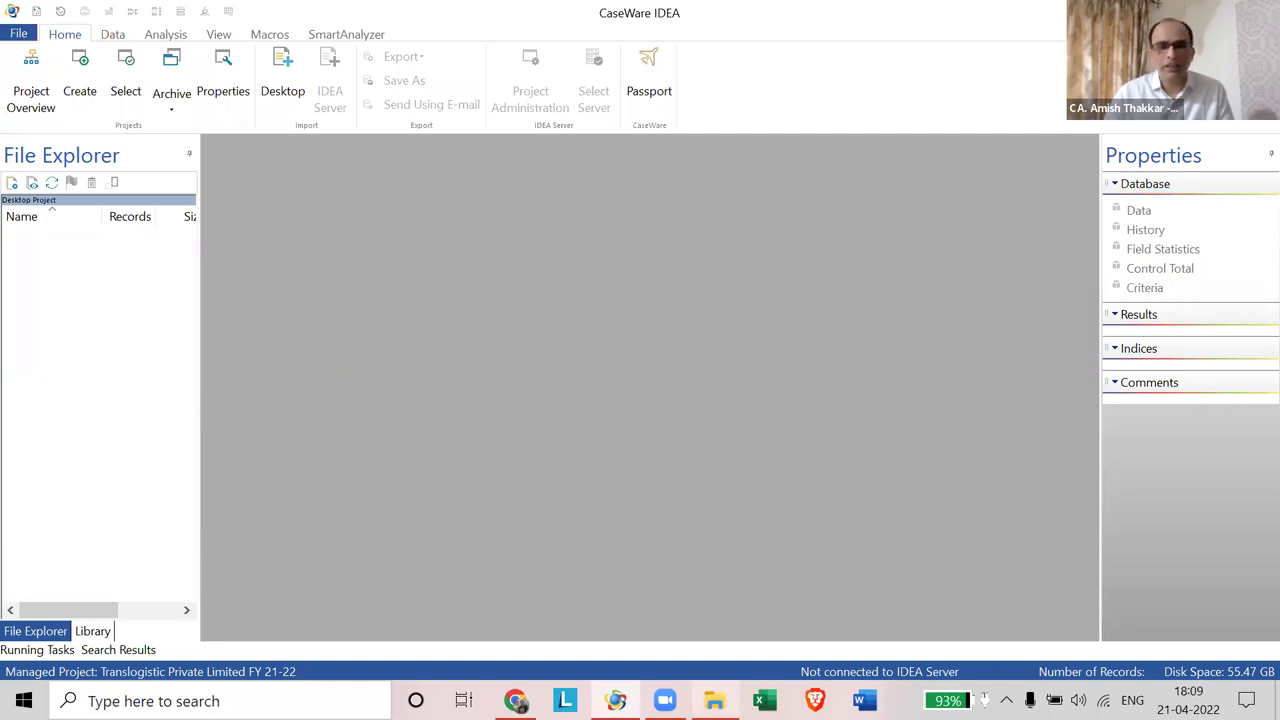
Step: Switch to File Explorer, open the Saving Account Balance workbook from CAAT Training Files, and highlight columns A to E of its Database sheet
left_click(714, 700)
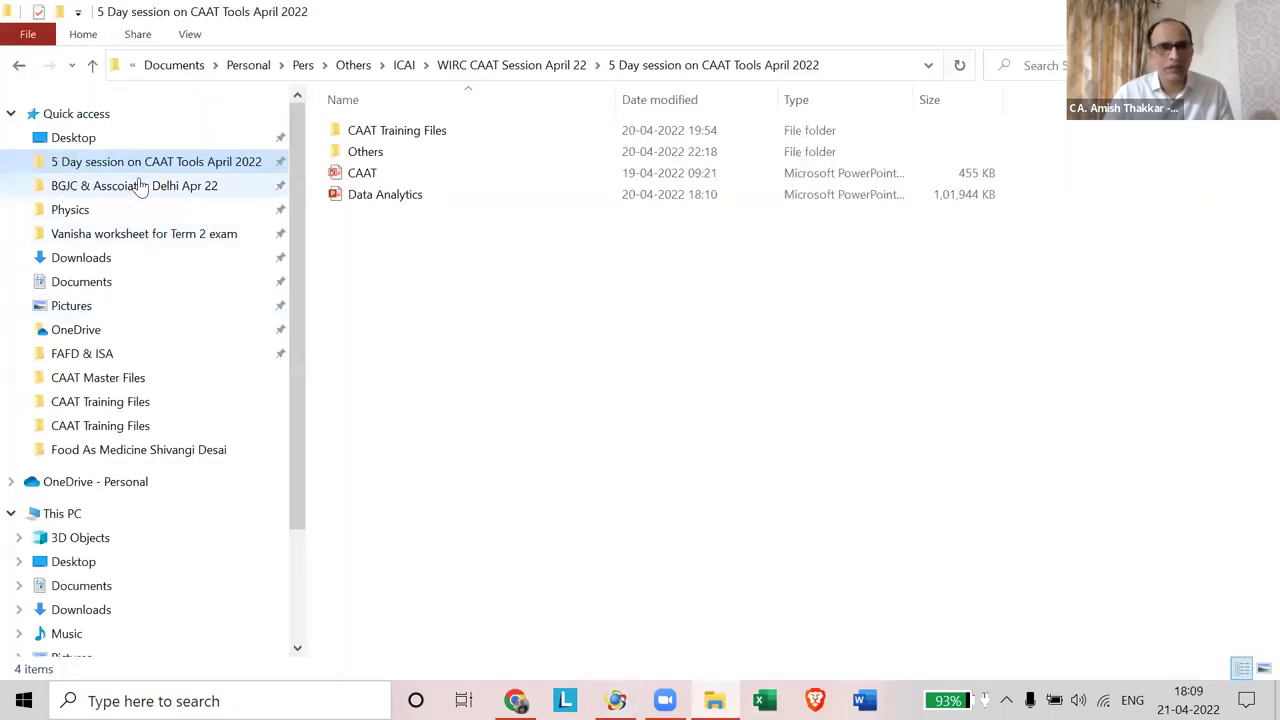
left_click(148, 401)
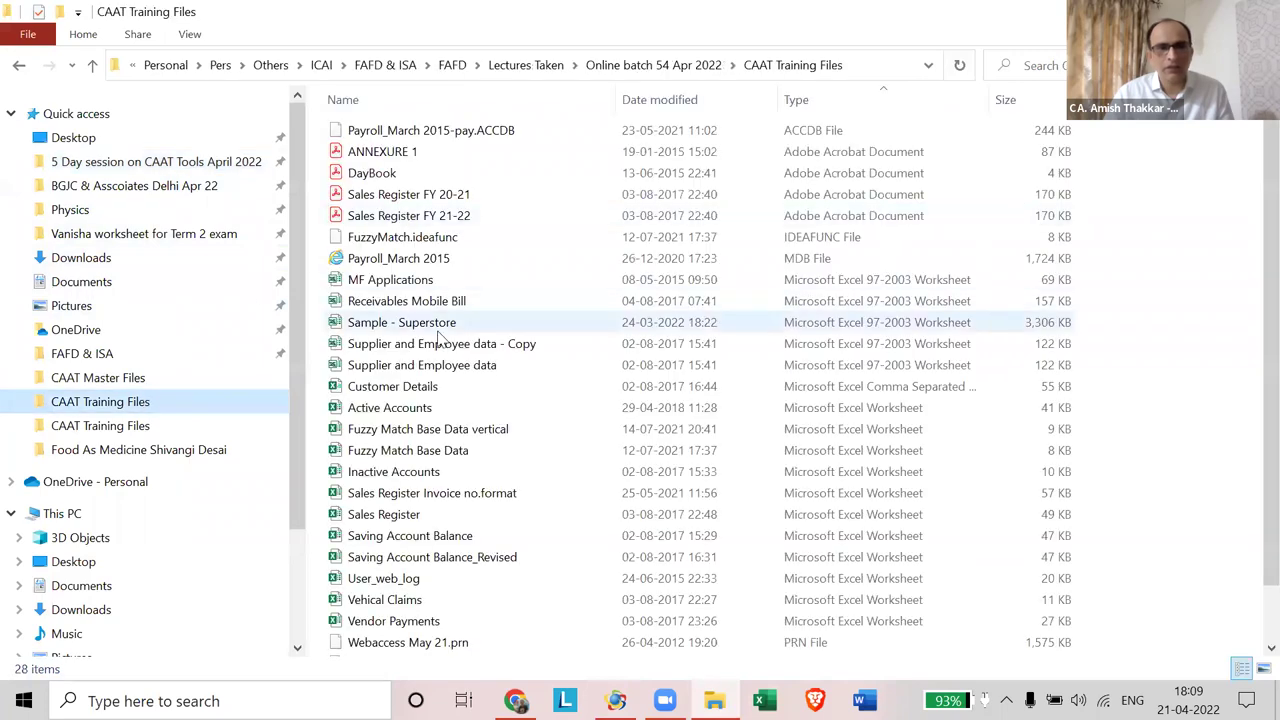
double_click(420, 533)
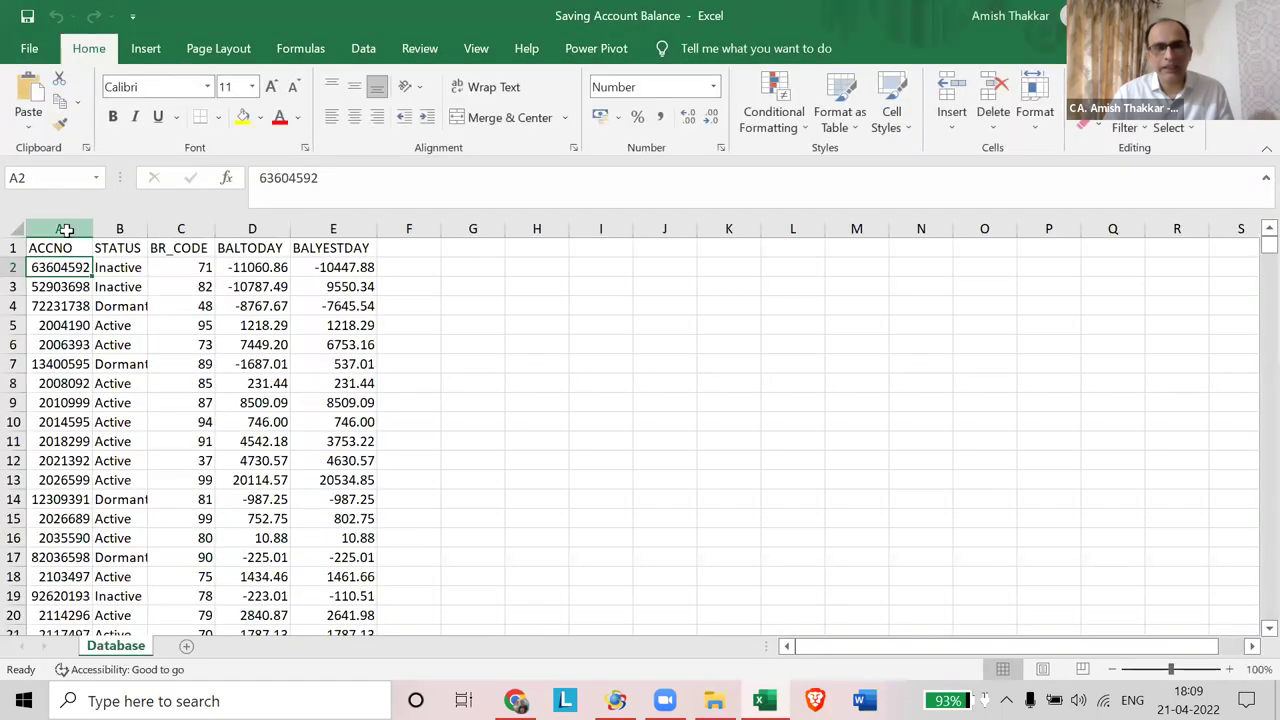
left_click_drag(62, 228, 368, 232)
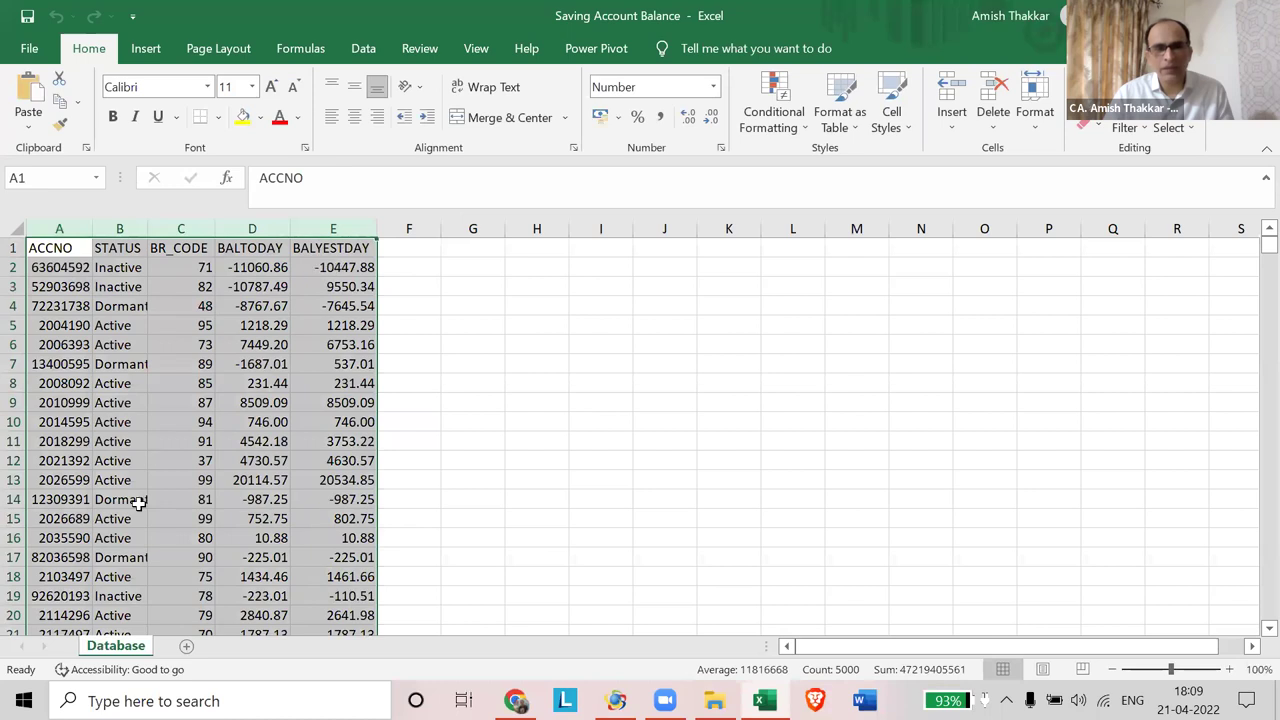
left_click(129, 648)
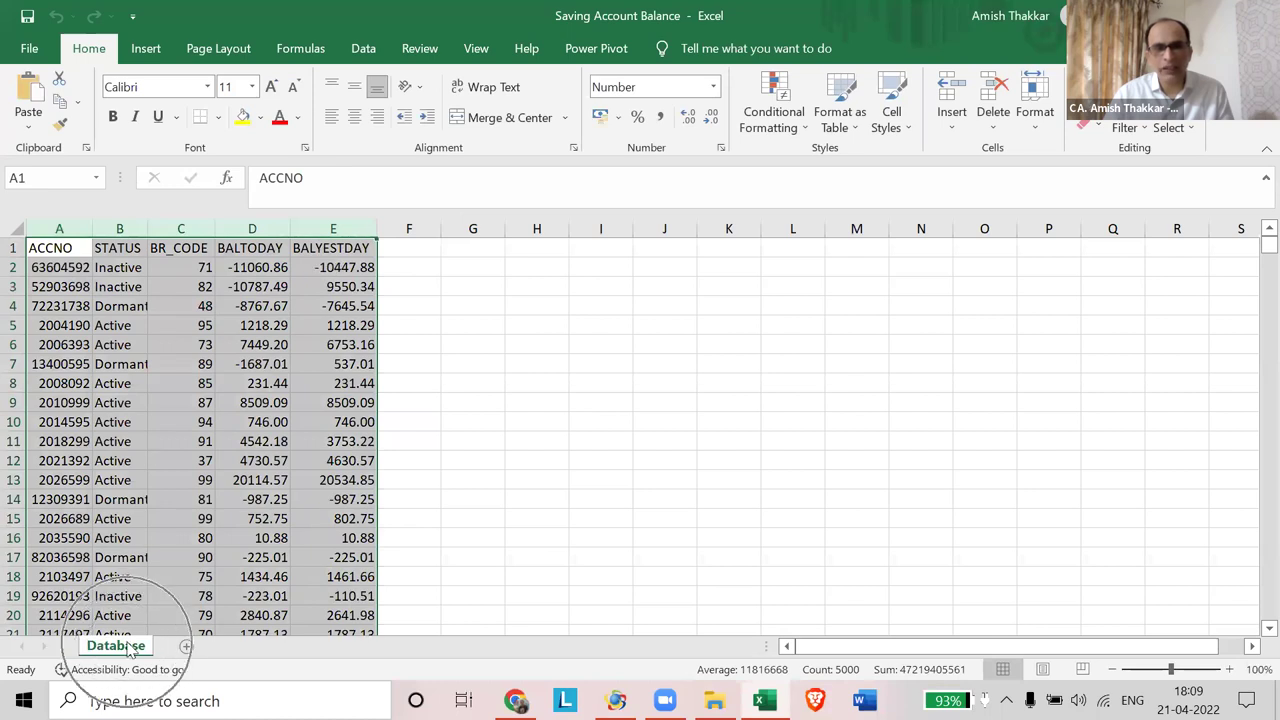
Step: Switch back to CaseWare IDEA and start a desktop import with Microsoft Excel as the format
left_click(466, 426)
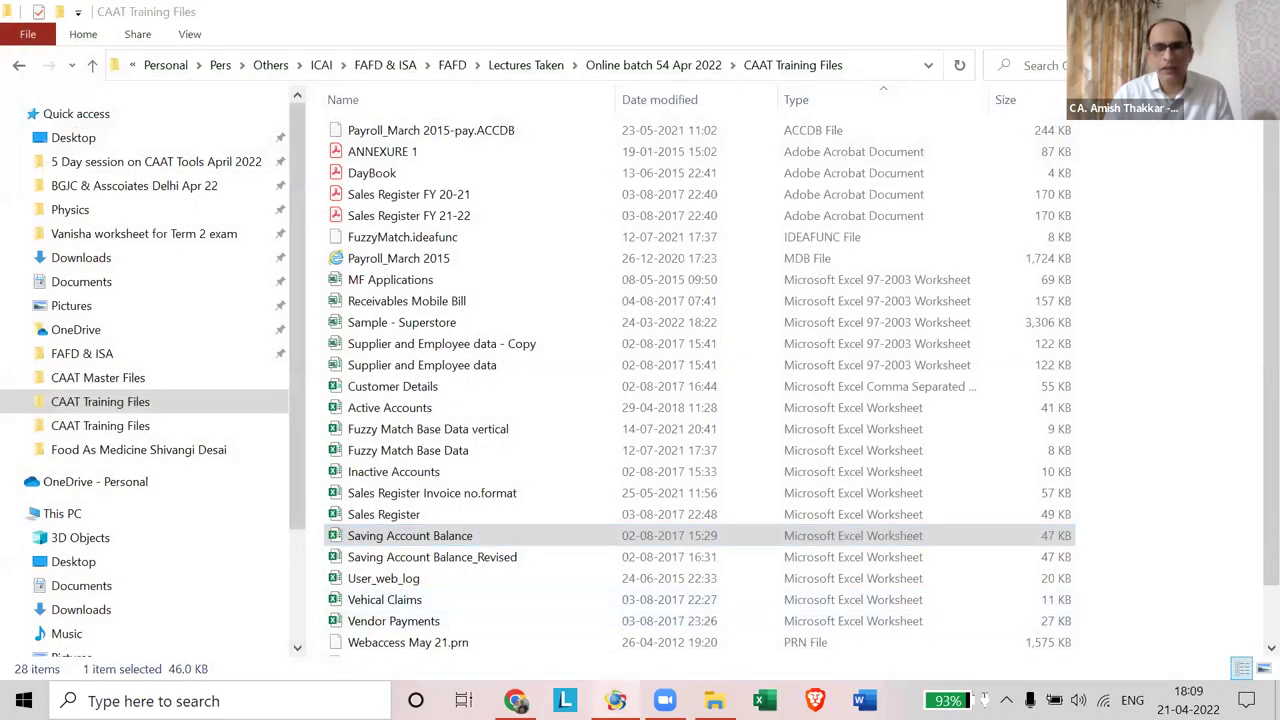
left_click(615, 700)
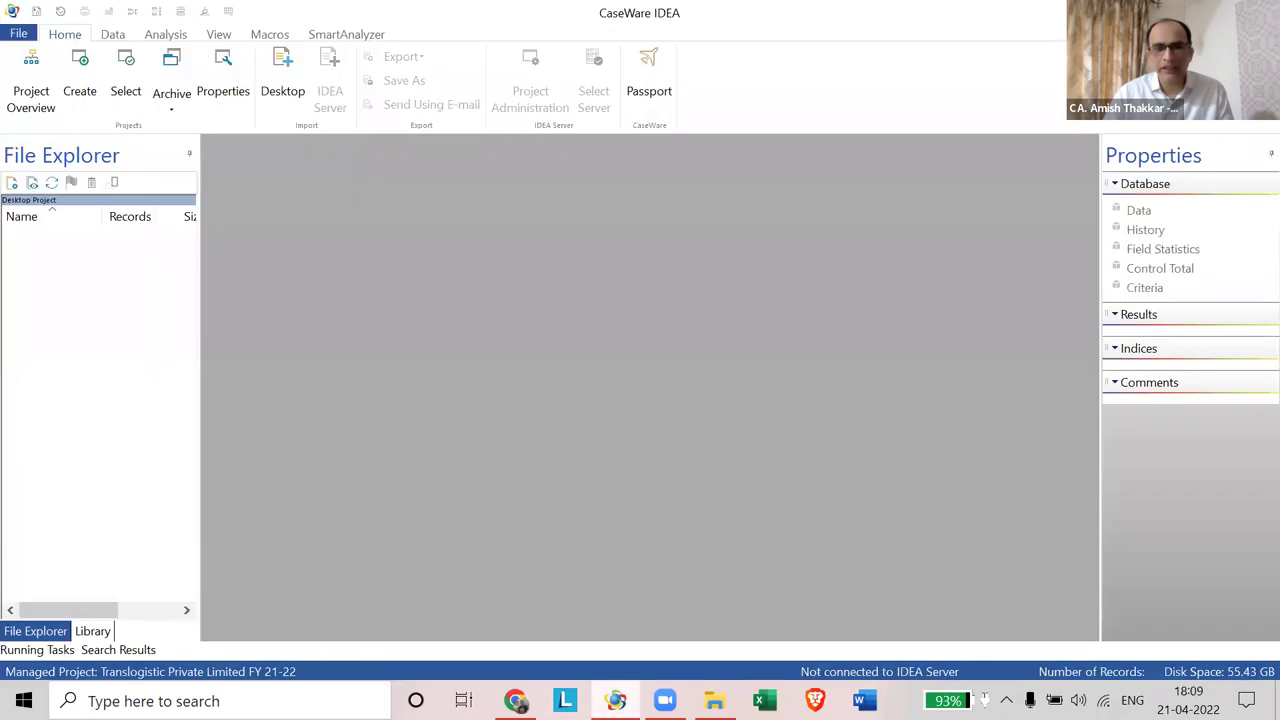
left_click(285, 80)
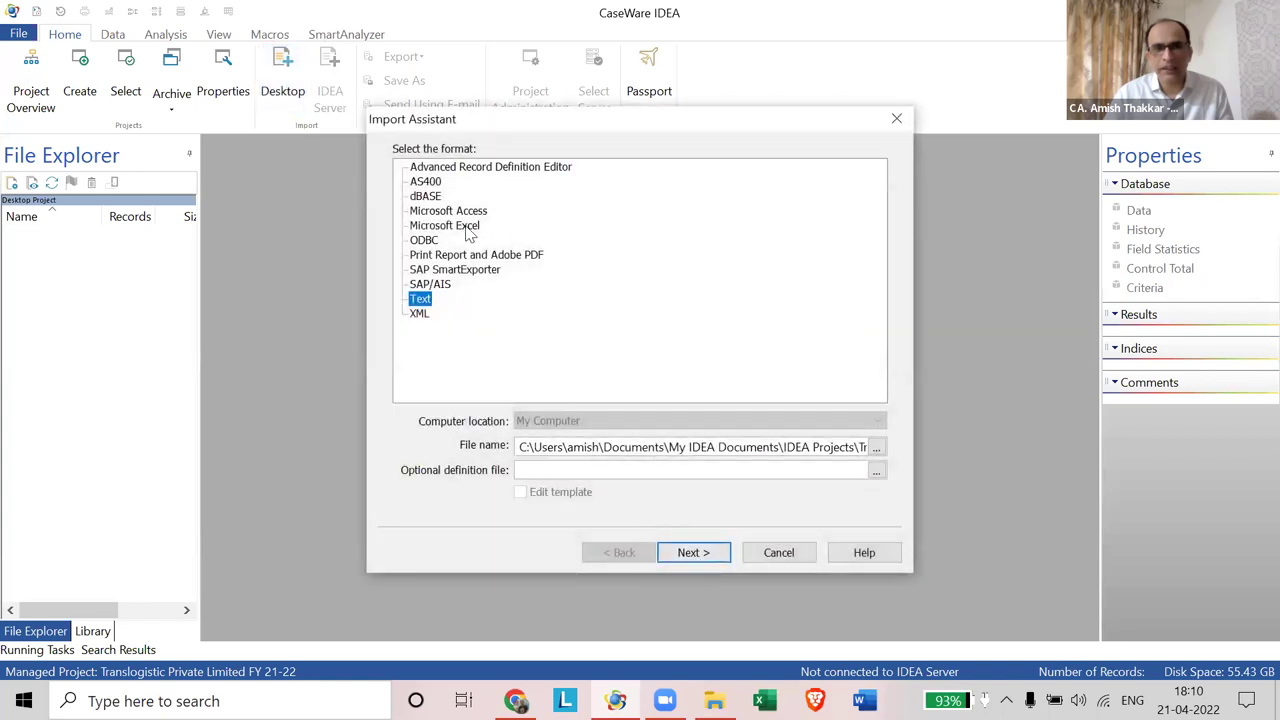
left_click(468, 228)
left_click_drag(540, 131, 323, 120)
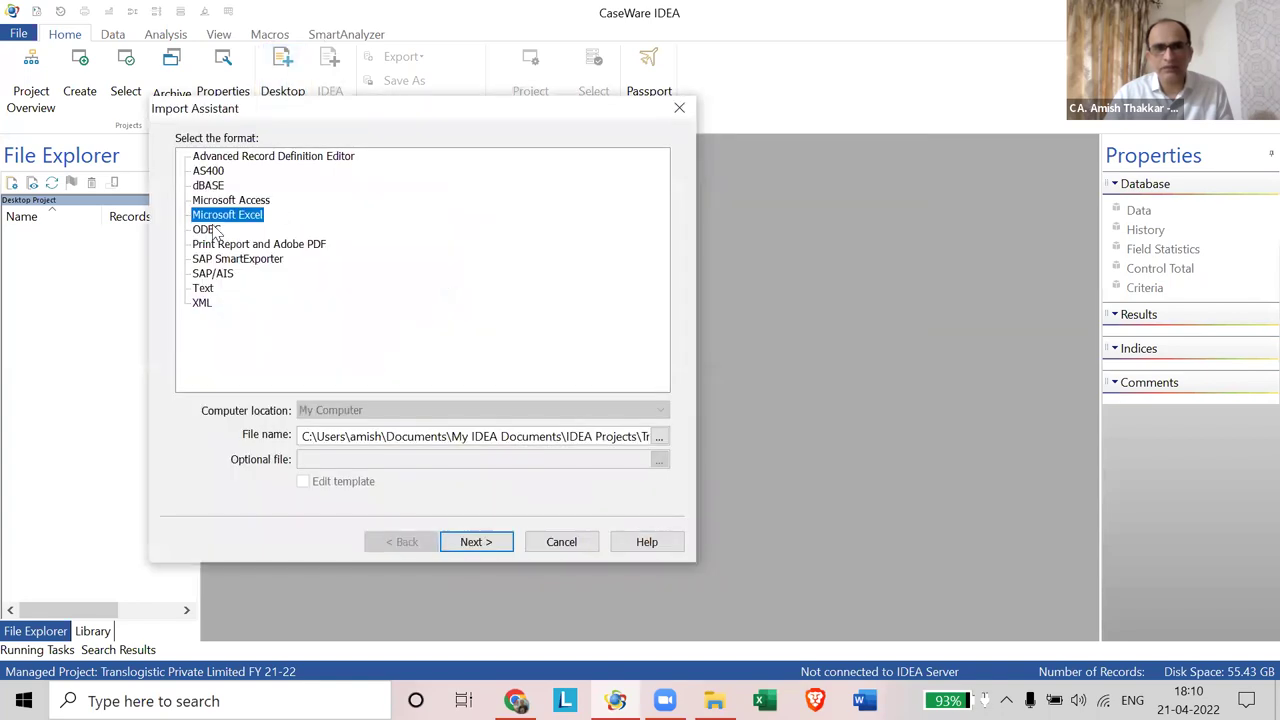
left_click(247, 217)
Step: Choose the Saving Account Balance workbook from the CAAT Training Files folder as the file to import
left_click(664, 441)
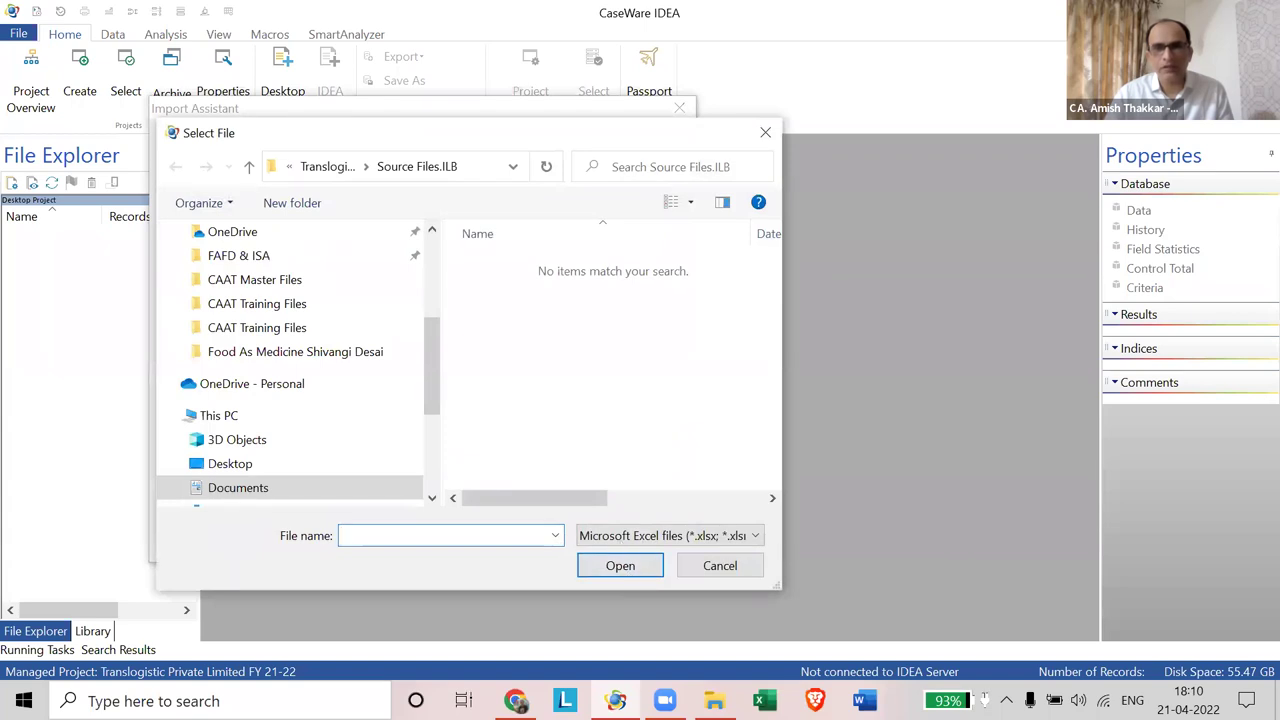
left_click(345, 282)
left_click(330, 303)
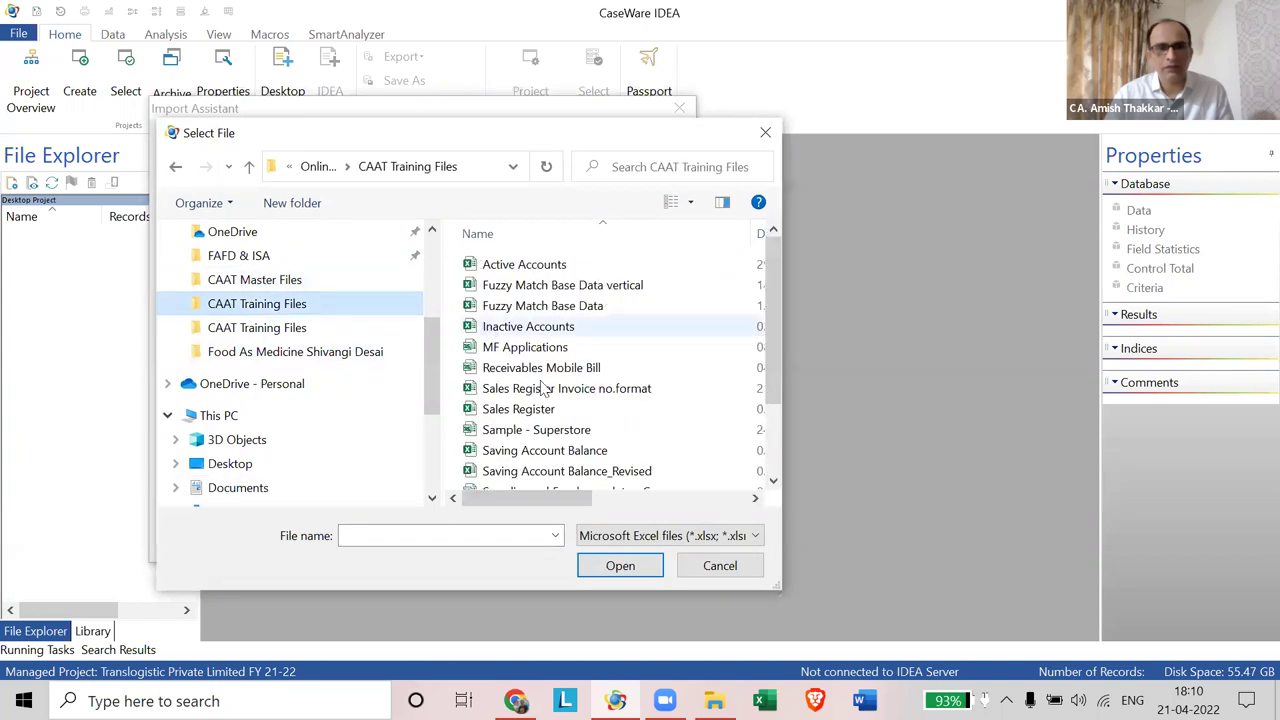
left_click(582, 452)
left_click(562, 452)
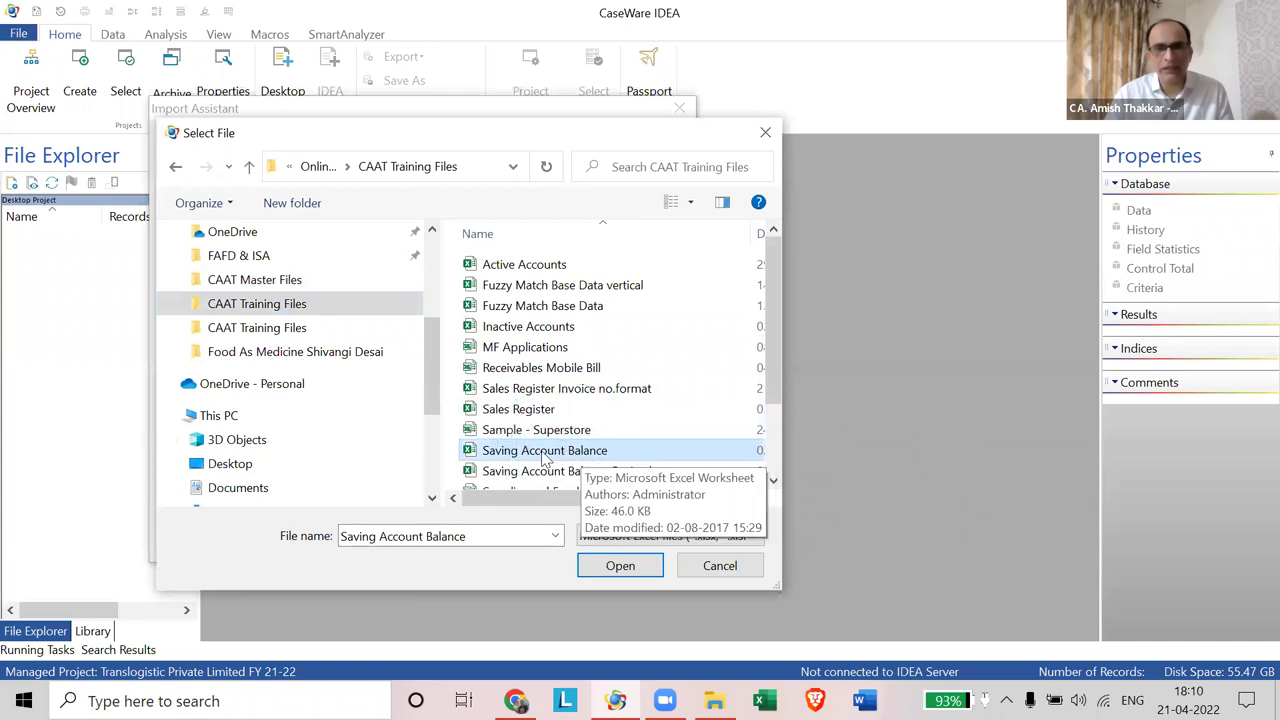
left_click(638, 567)
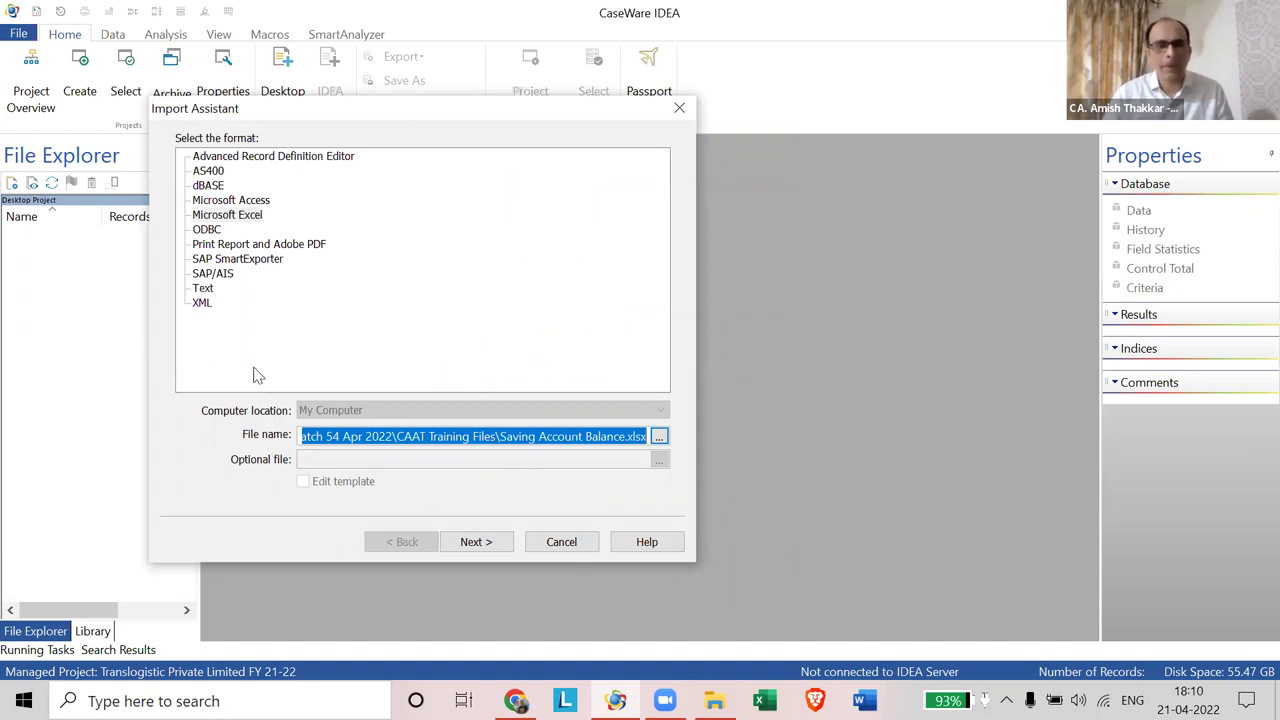
Step: Import the Database sheet with its first row as field names, and enlarge the text of the imported records
left_click(476, 543)
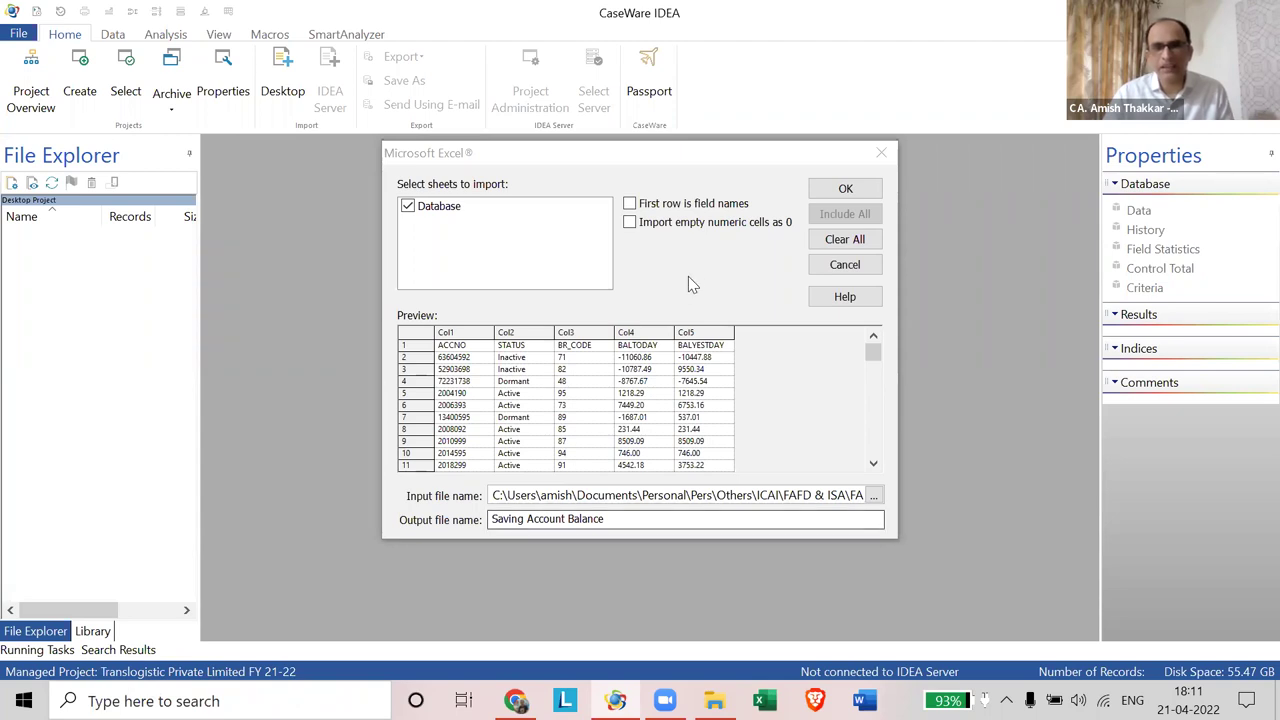
left_click(465, 339)
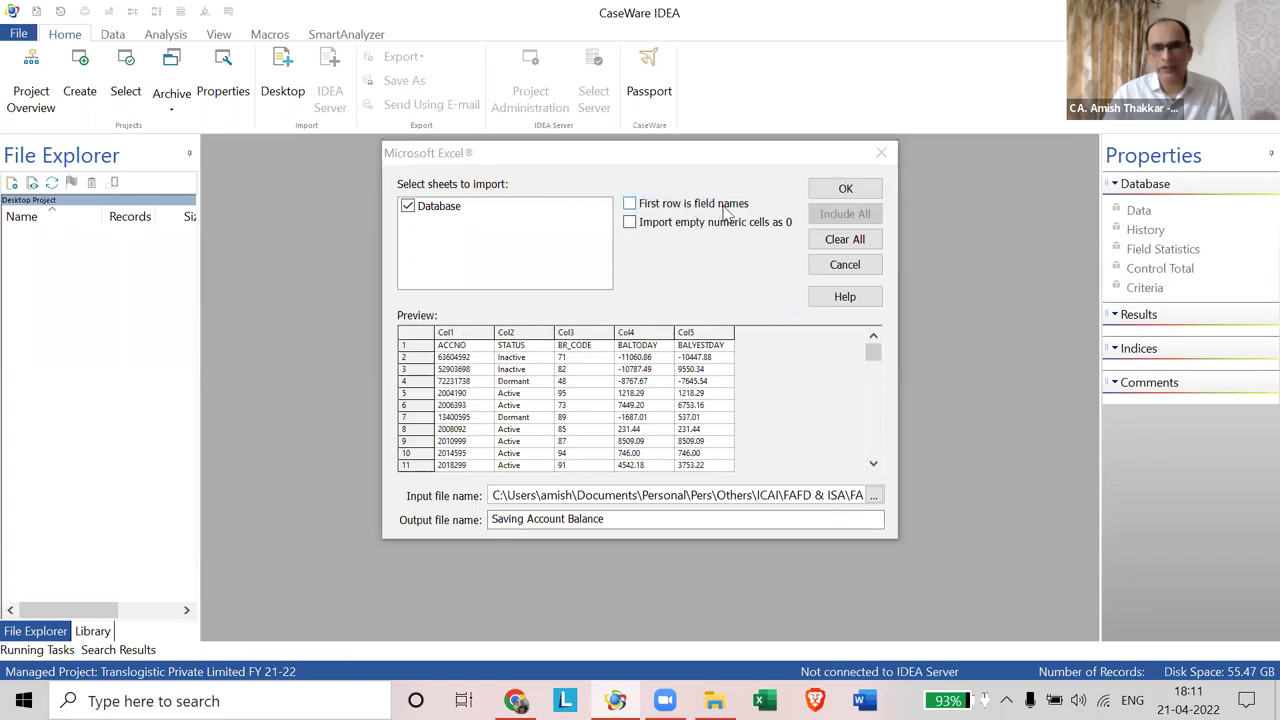
left_click(630, 205)
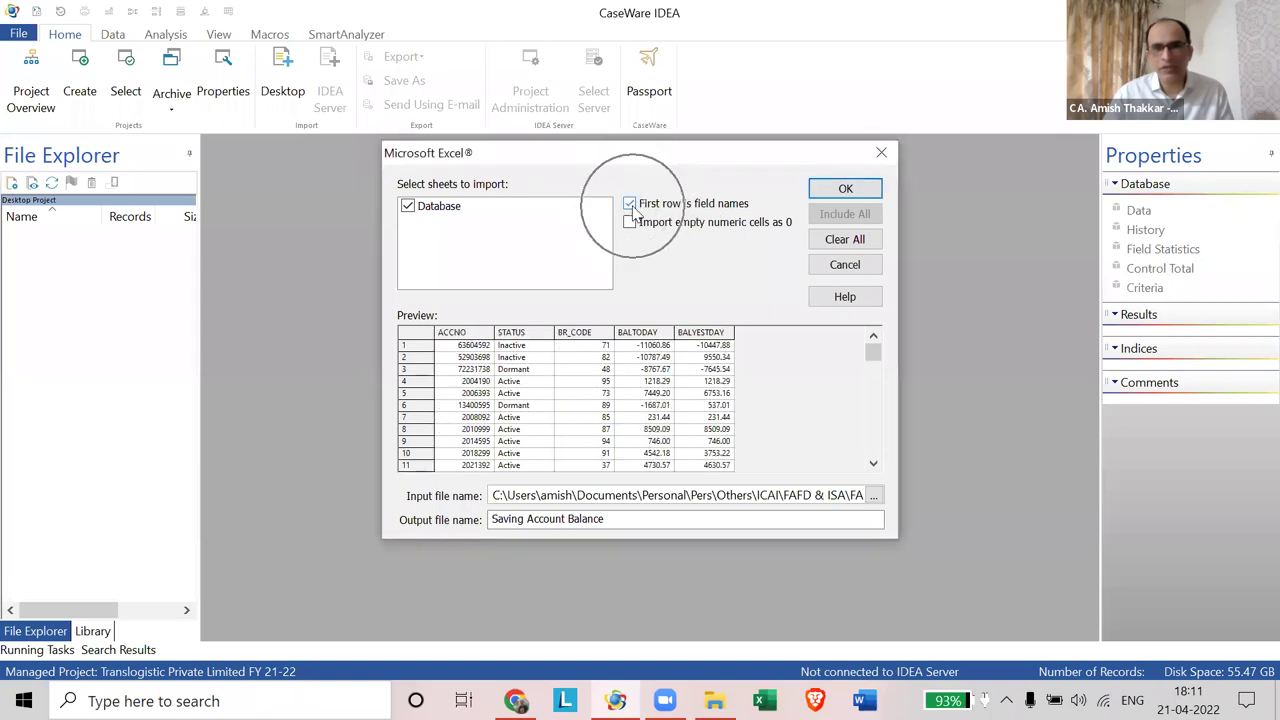
left_click(846, 189)
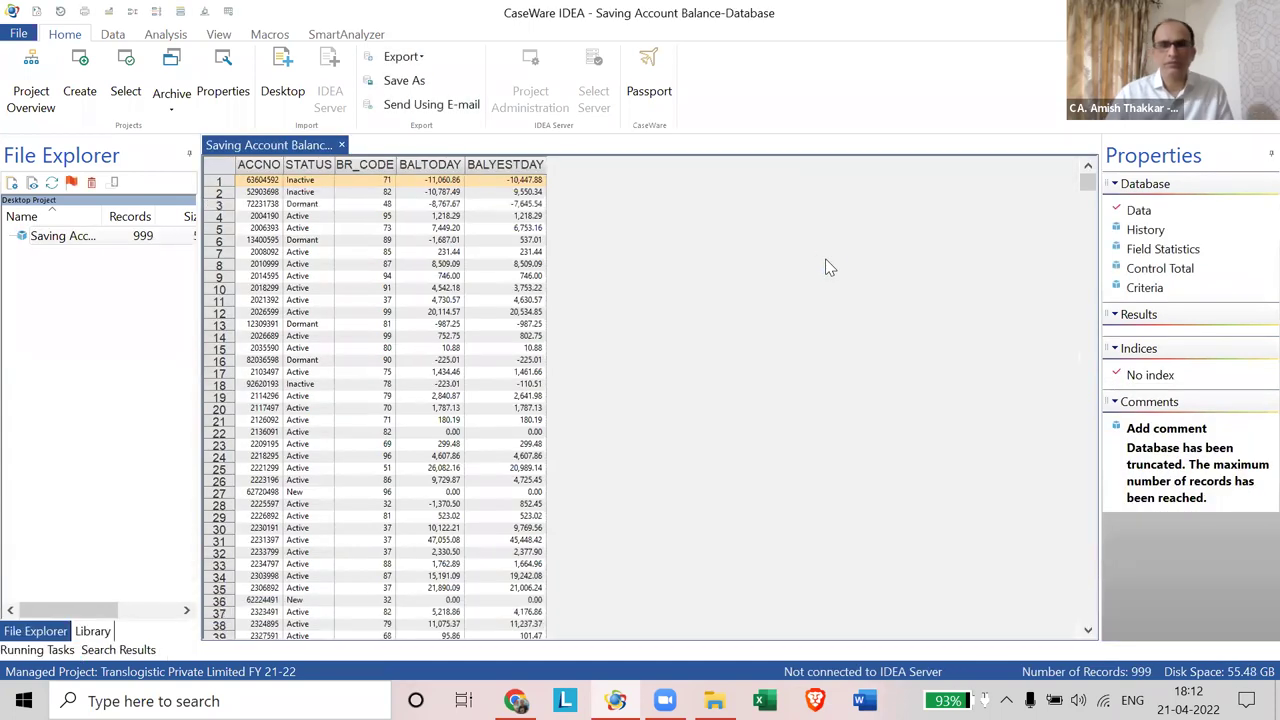
scroll(826, 267, "up", 4)
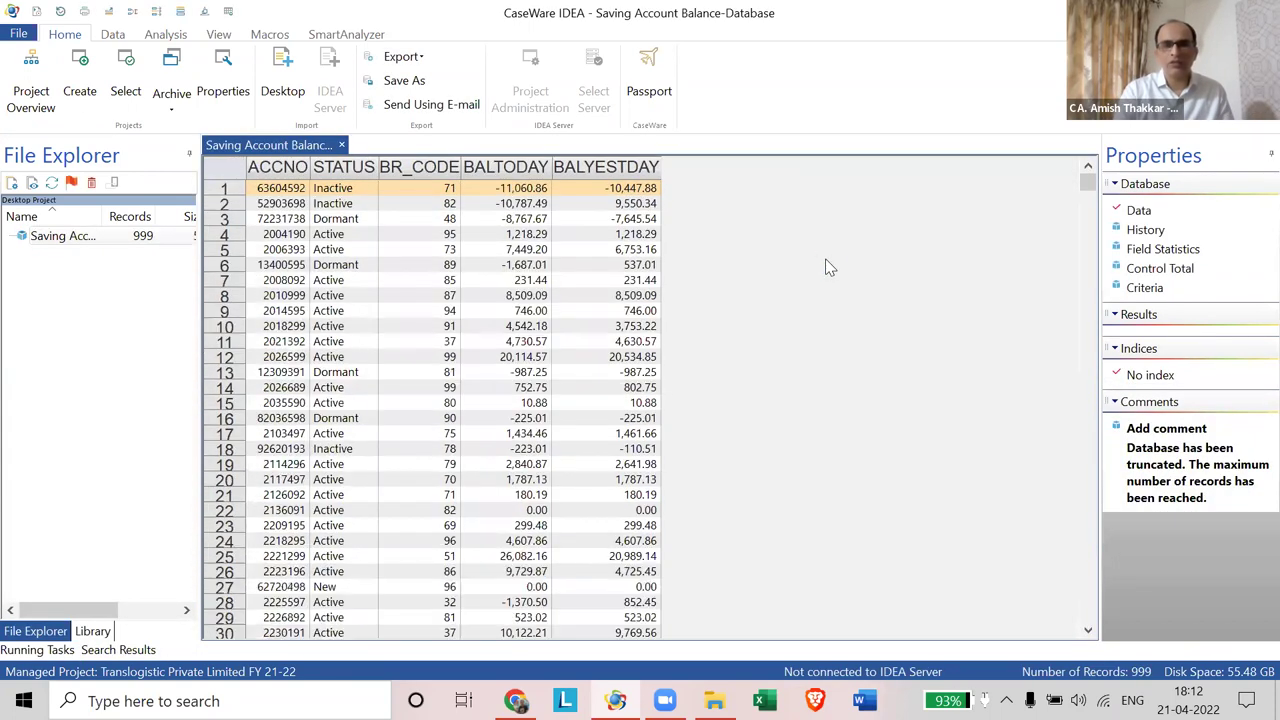
scroll(805, 264, "up", 4)
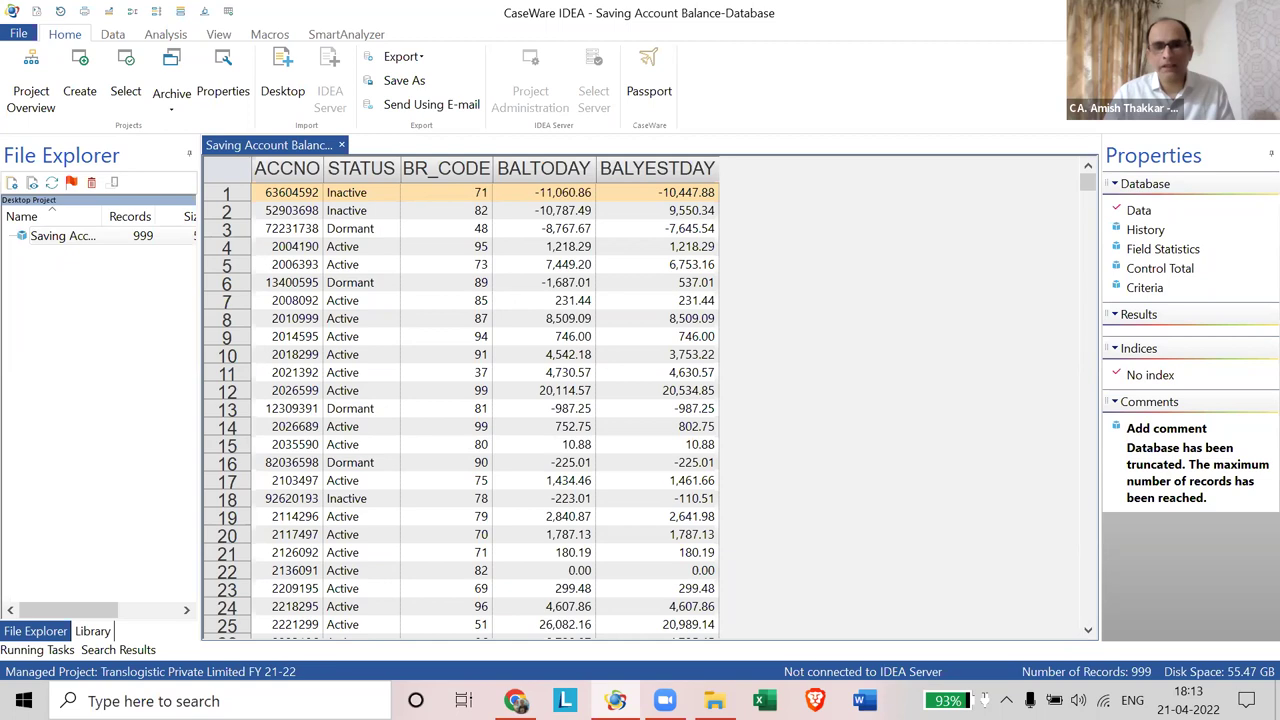
Step: Switch to File Explorer, open the Loan master text file from CAAT Training Files, and examine its column layout
left_click(714, 700)
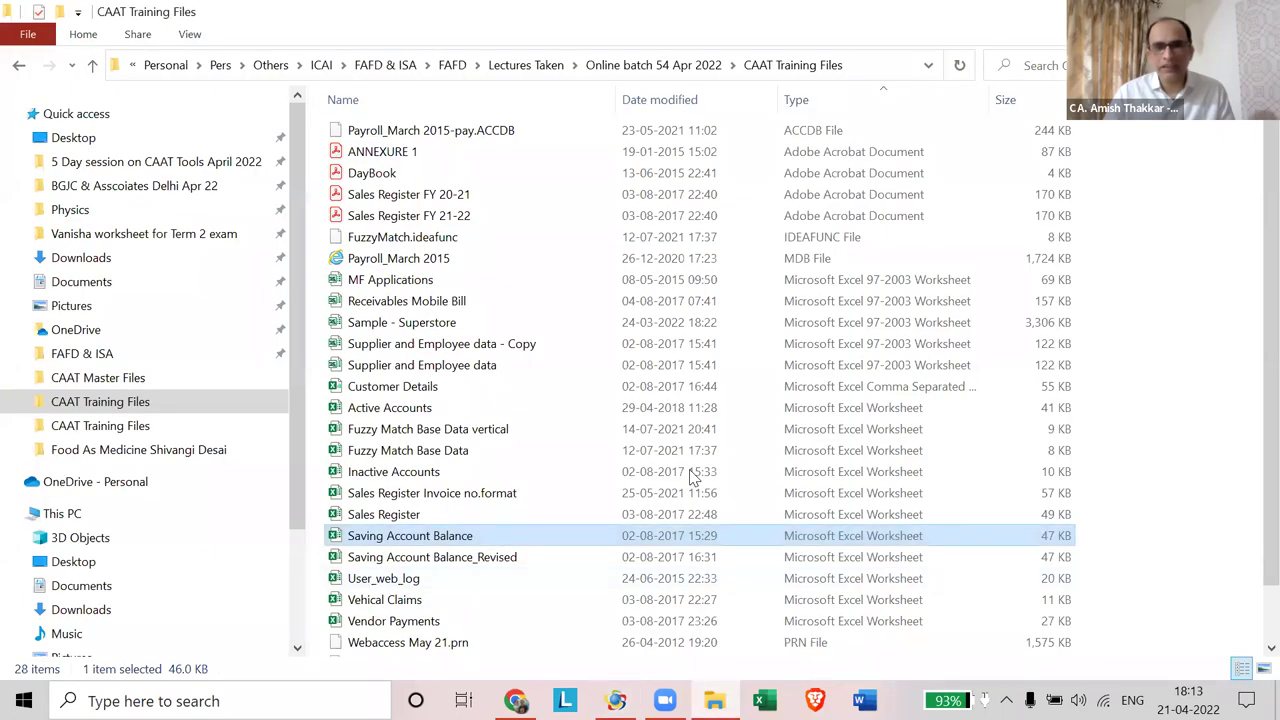
scroll(598, 521, "down", 1)
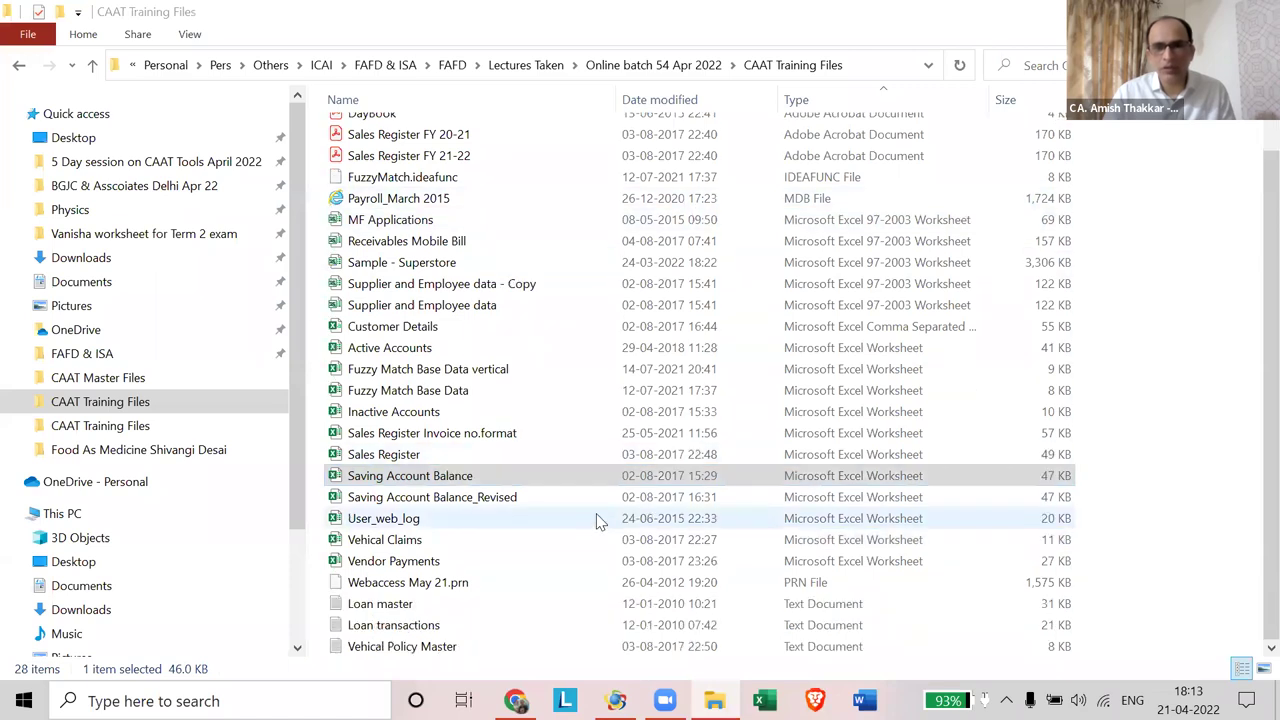
double_click(546, 605)
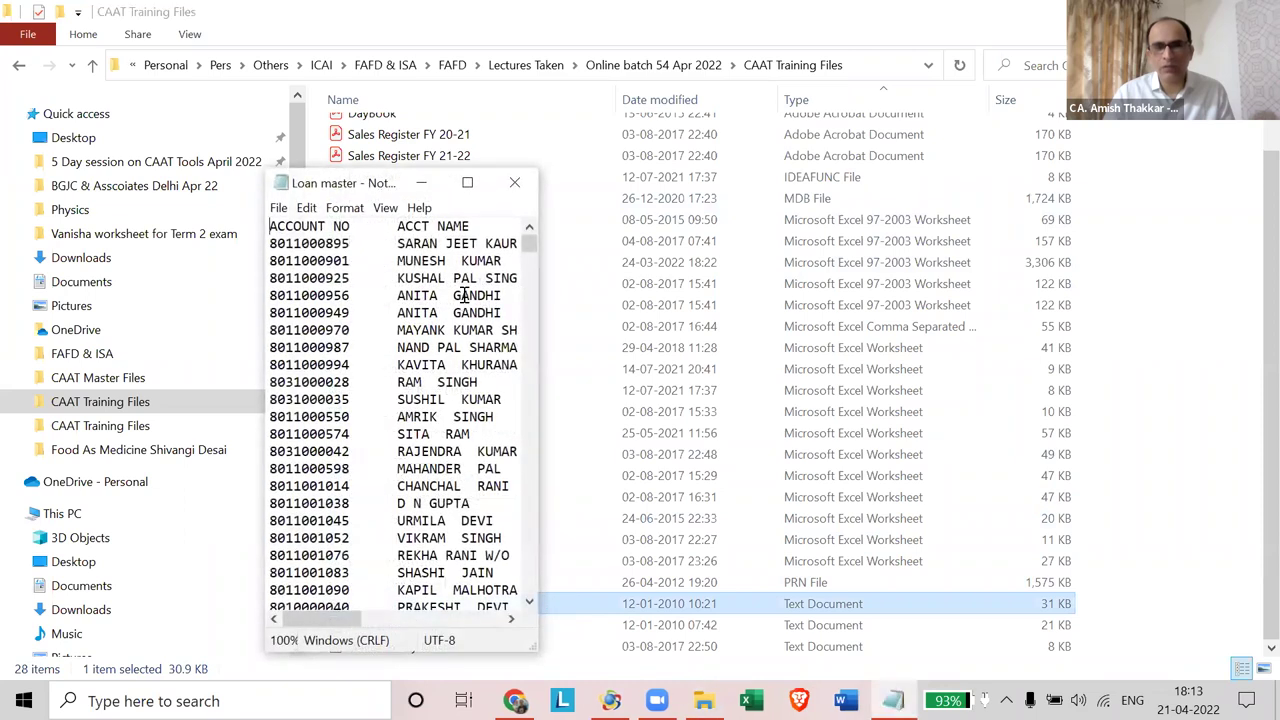
left_click(467, 183)
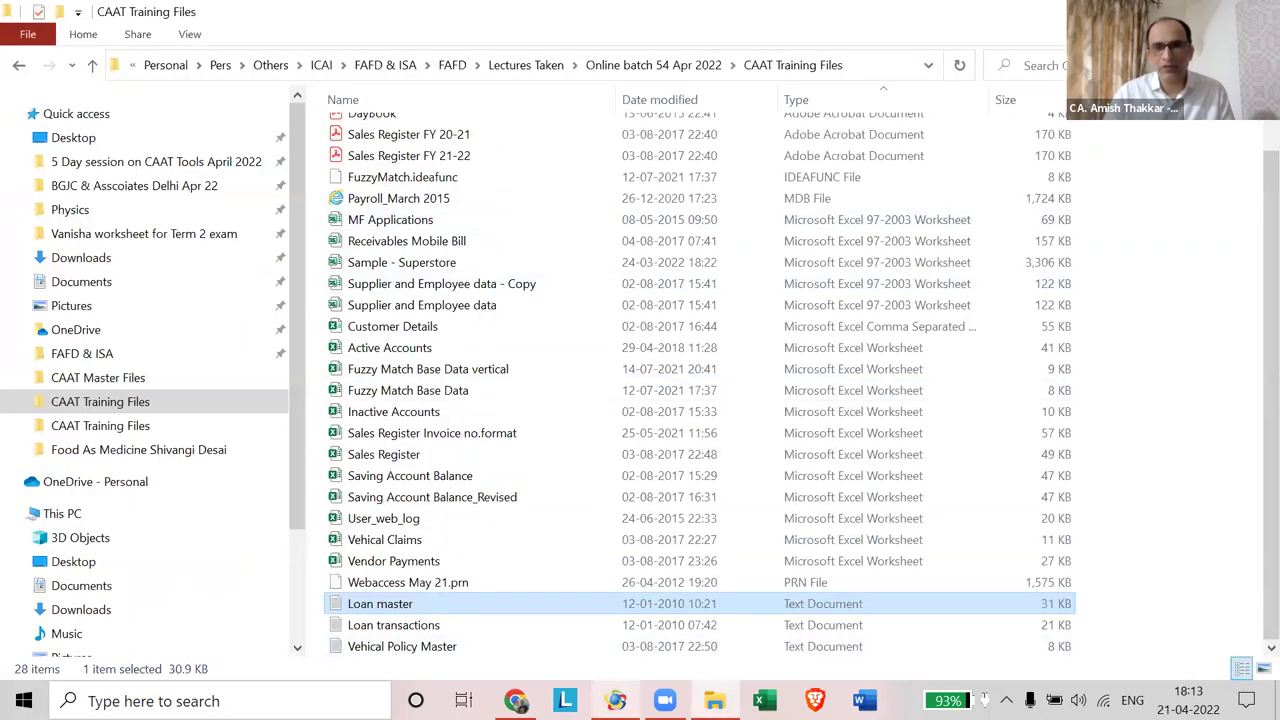
Step: Switch back to CaseWare IDEA and start another desktop import with Text as the format
key("alt+Tab")
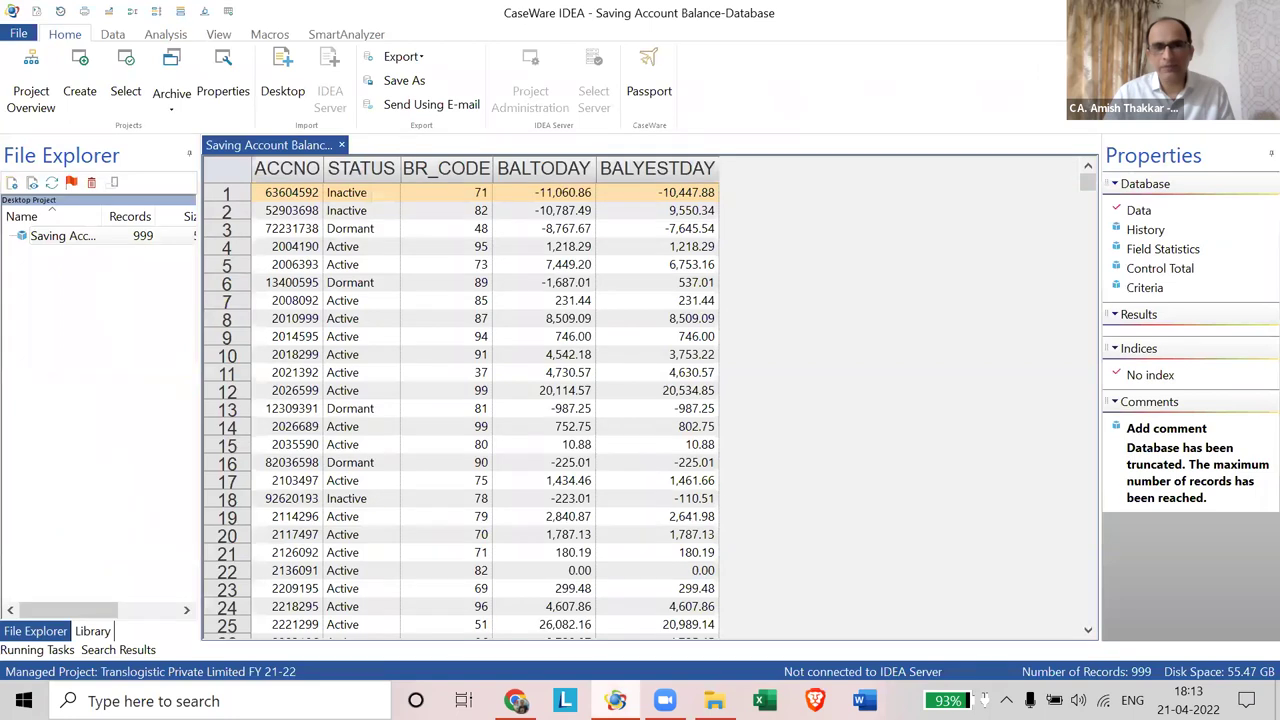
left_click(283, 91)
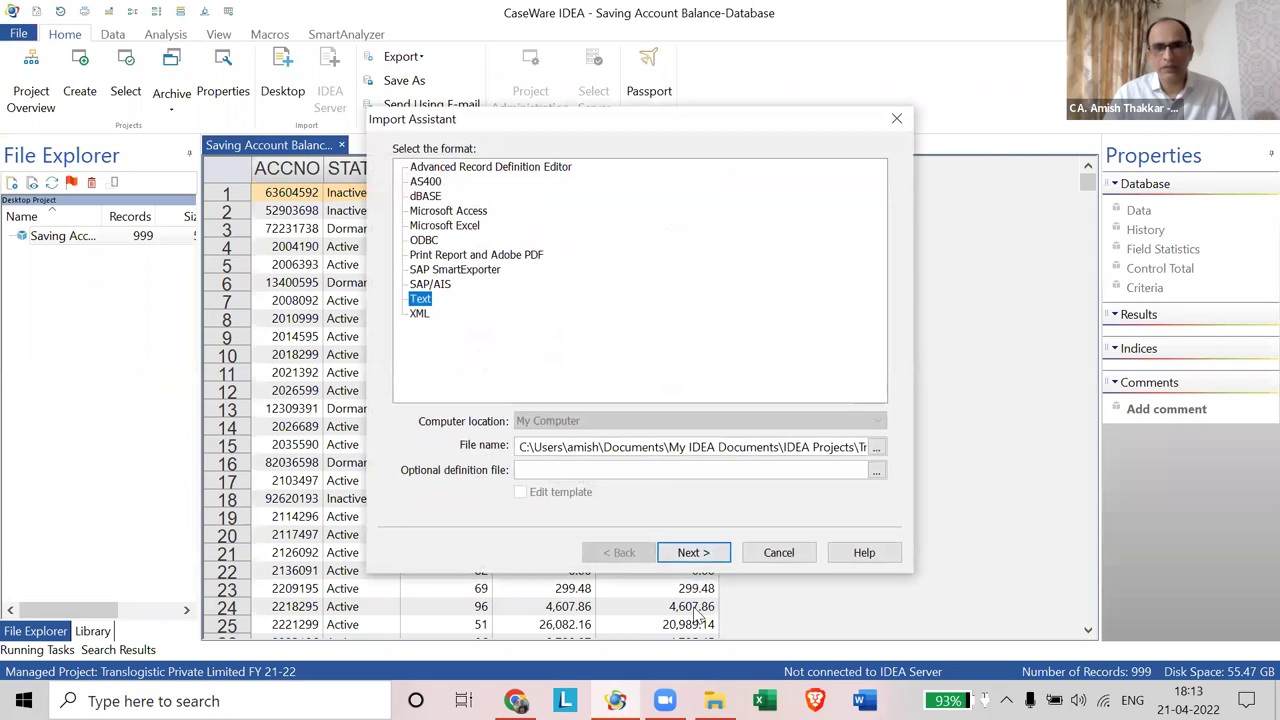
left_click(416, 300)
left_click(431, 298)
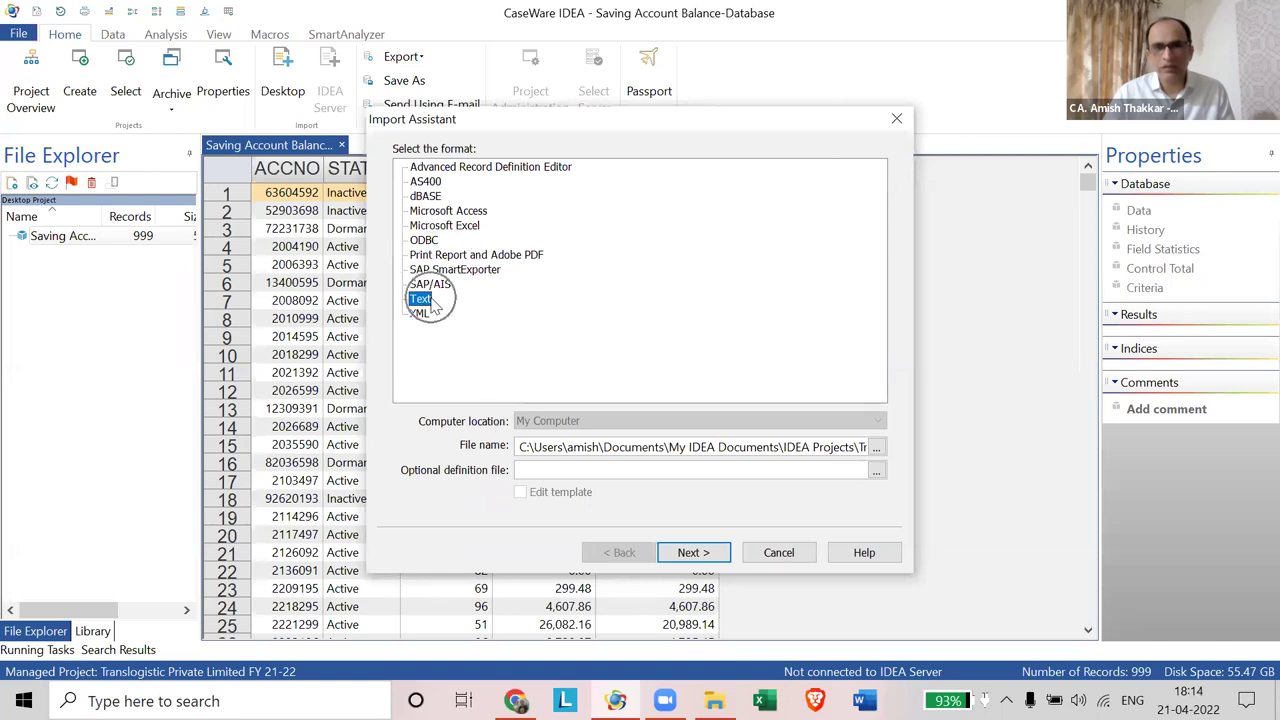
left_click(431, 305)
Step: Choose the Loan master text file from the CAAT Training Files folder as the file to import
left_click(877, 448)
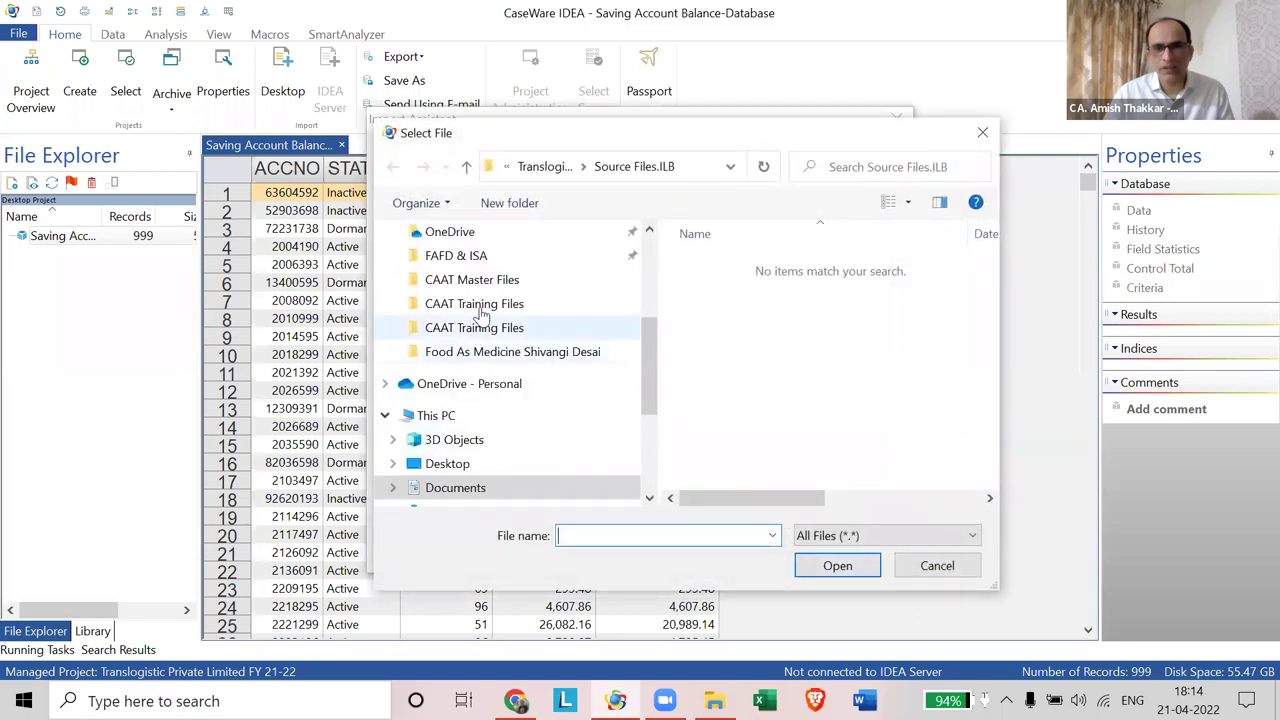
left_click(593, 311)
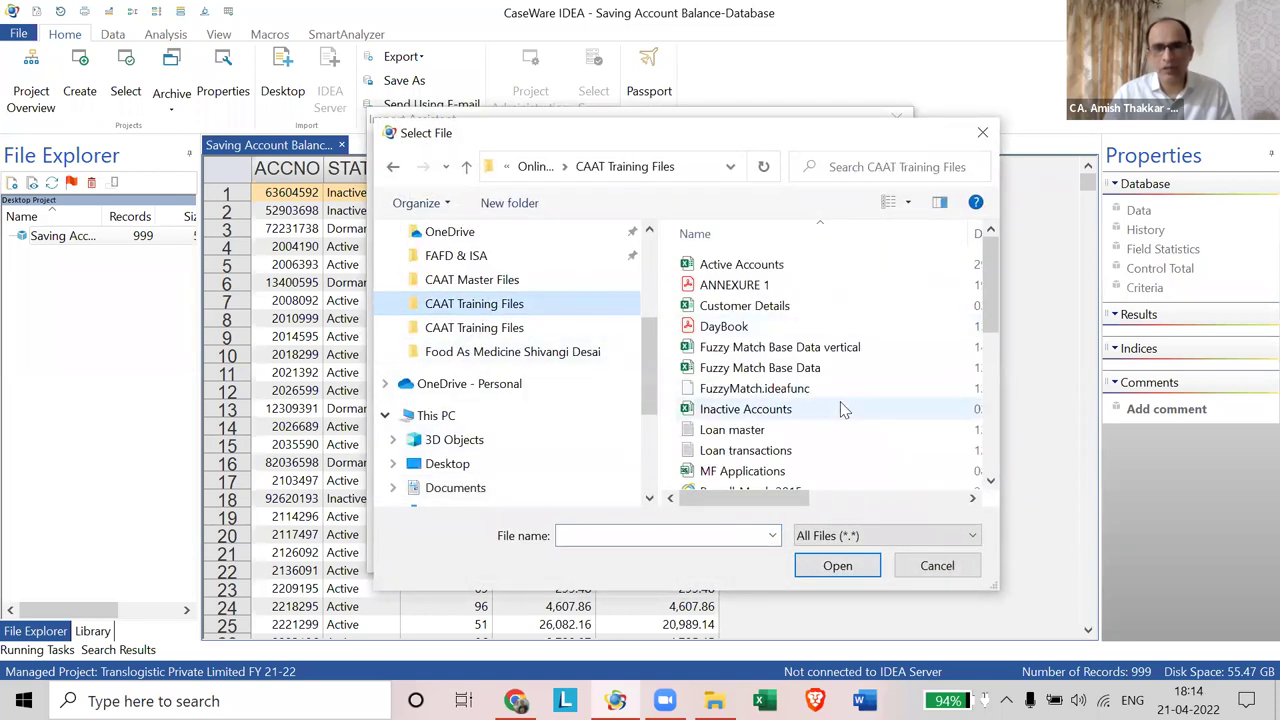
scroll(843, 409, "down", 6)
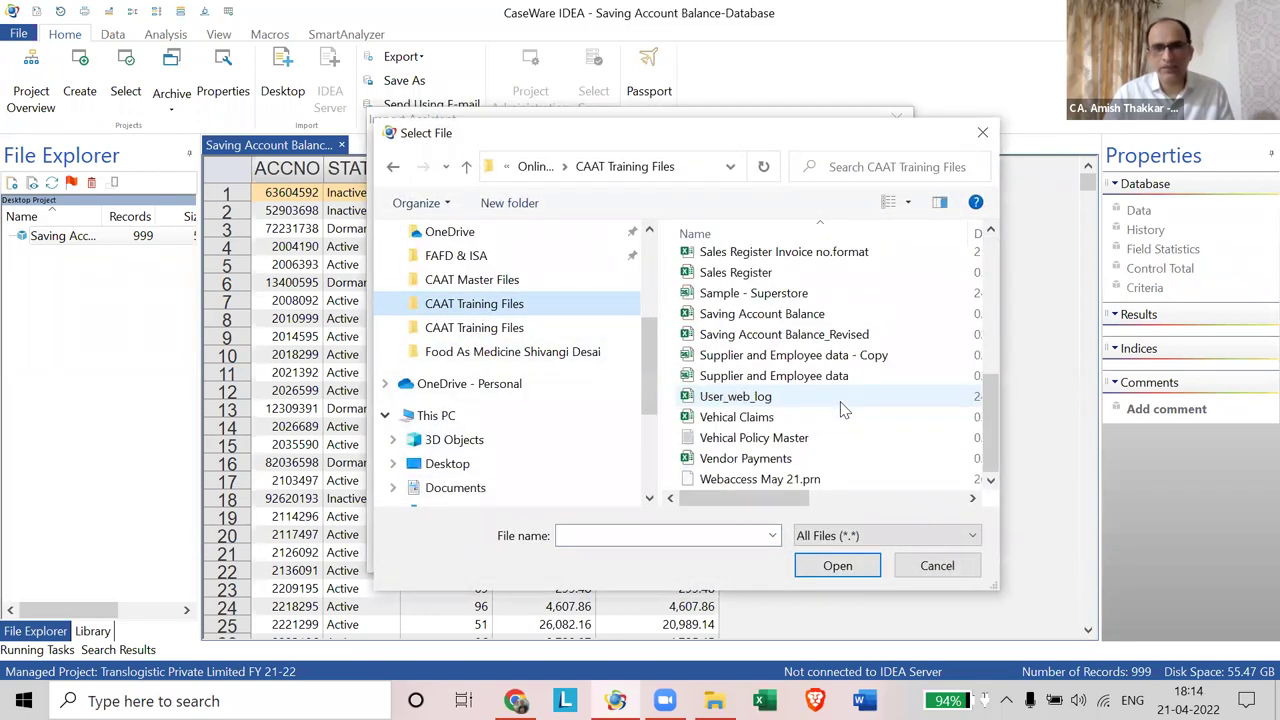
scroll(843, 409, "up", 3)
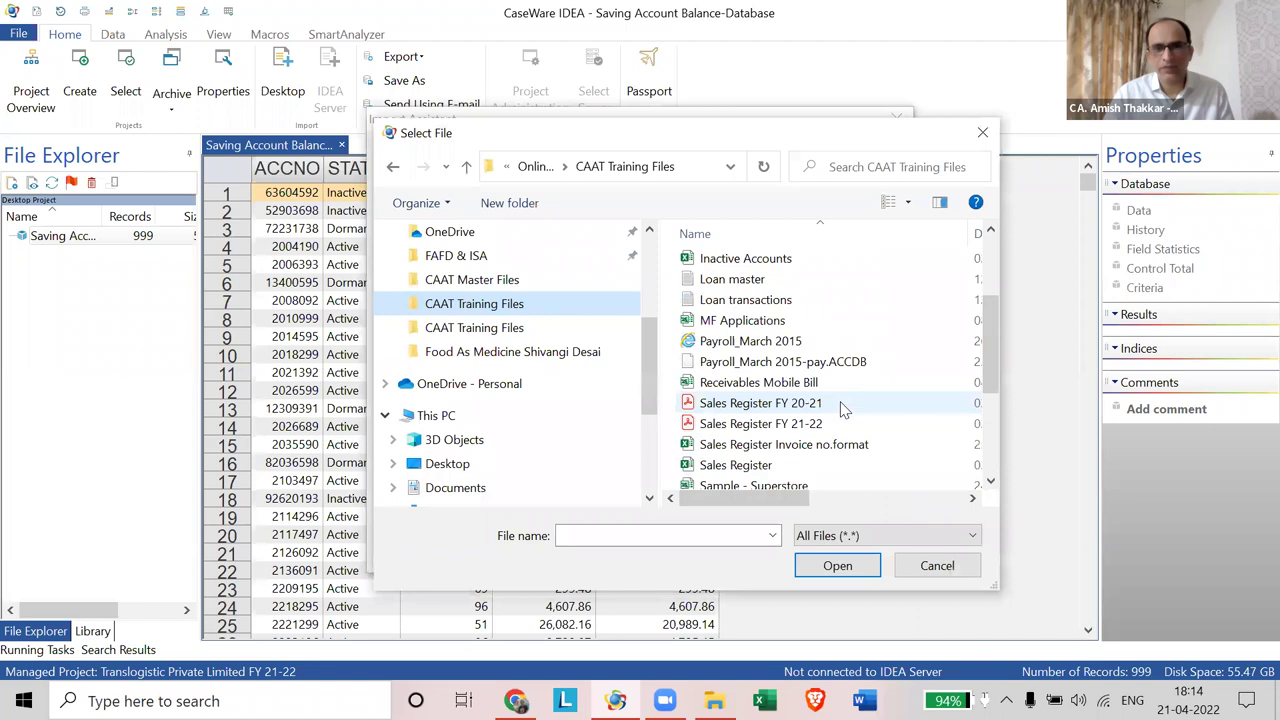
left_click(732, 280)
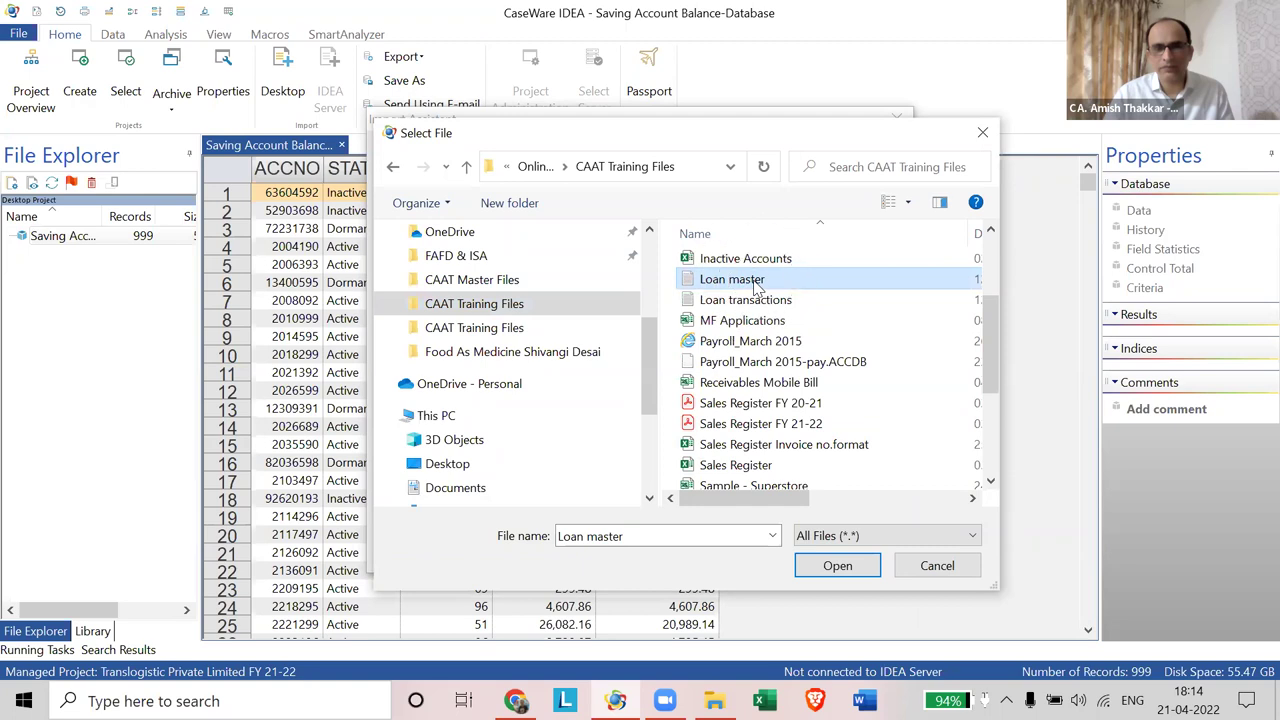
left_click(838, 566)
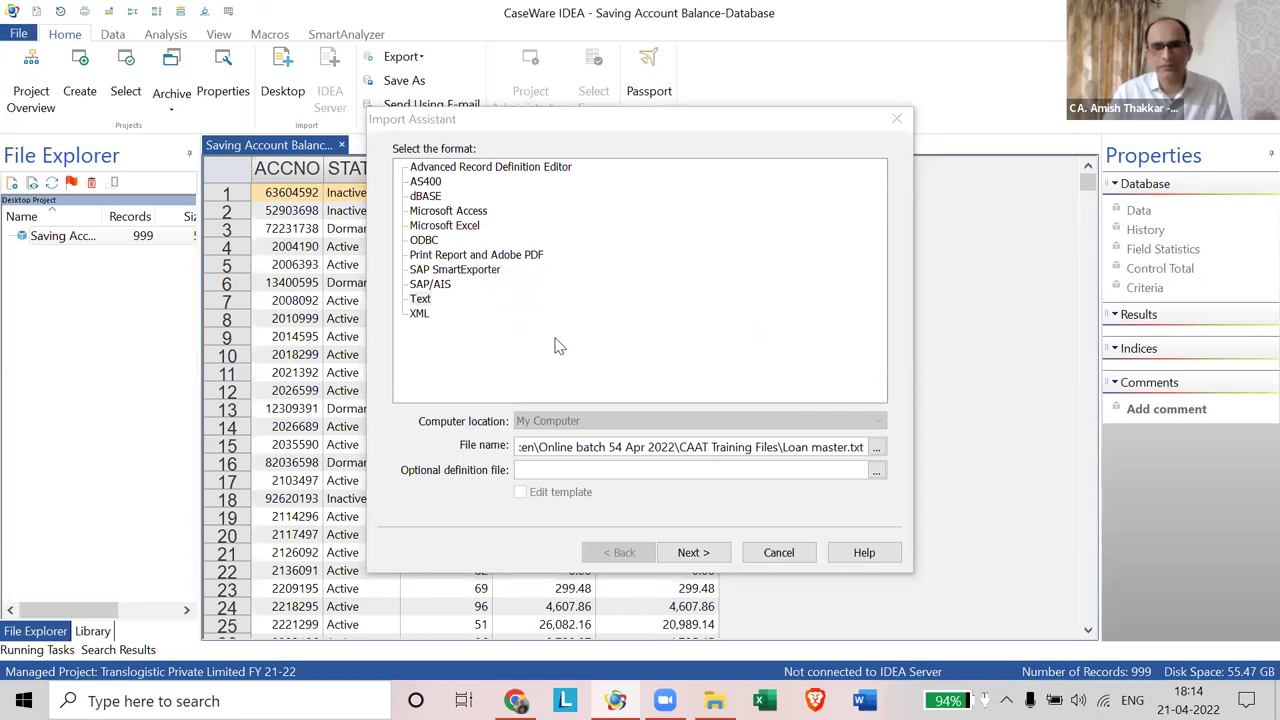
Step: Accept the Delimited file type and Tab field separator, and set the first visible row as field names
left_click(708, 556)
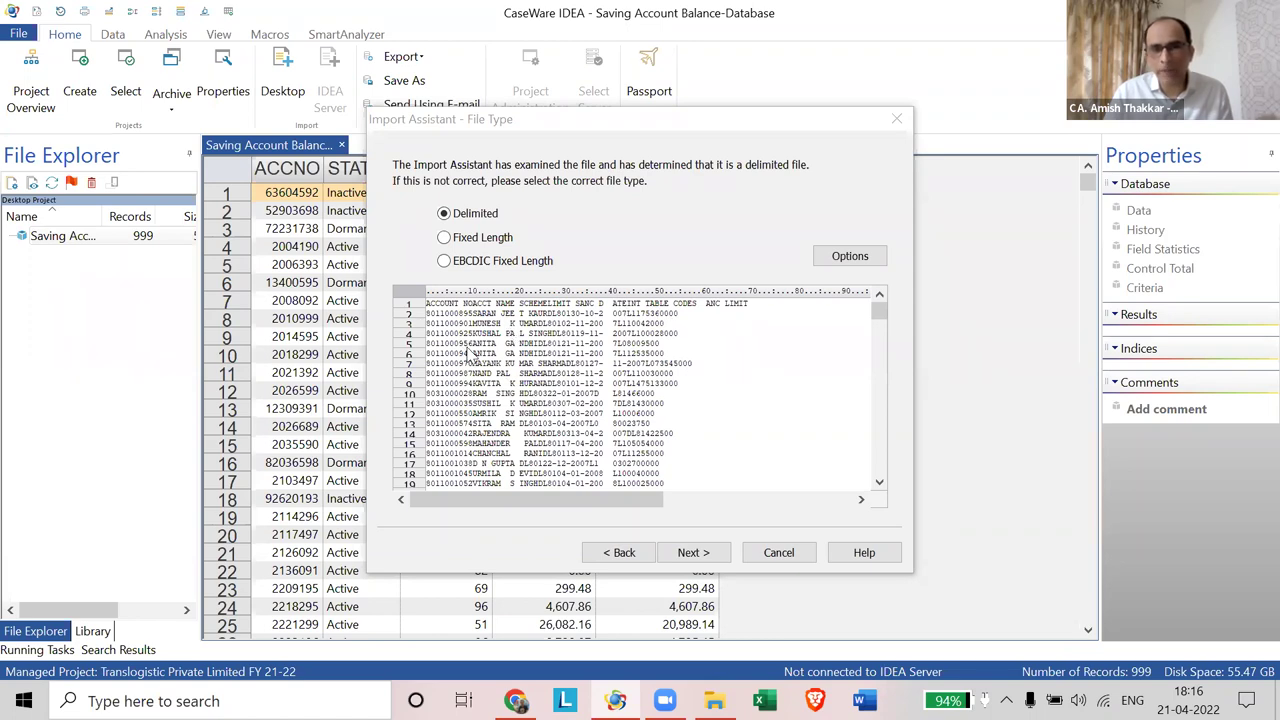
left_click(703, 558)
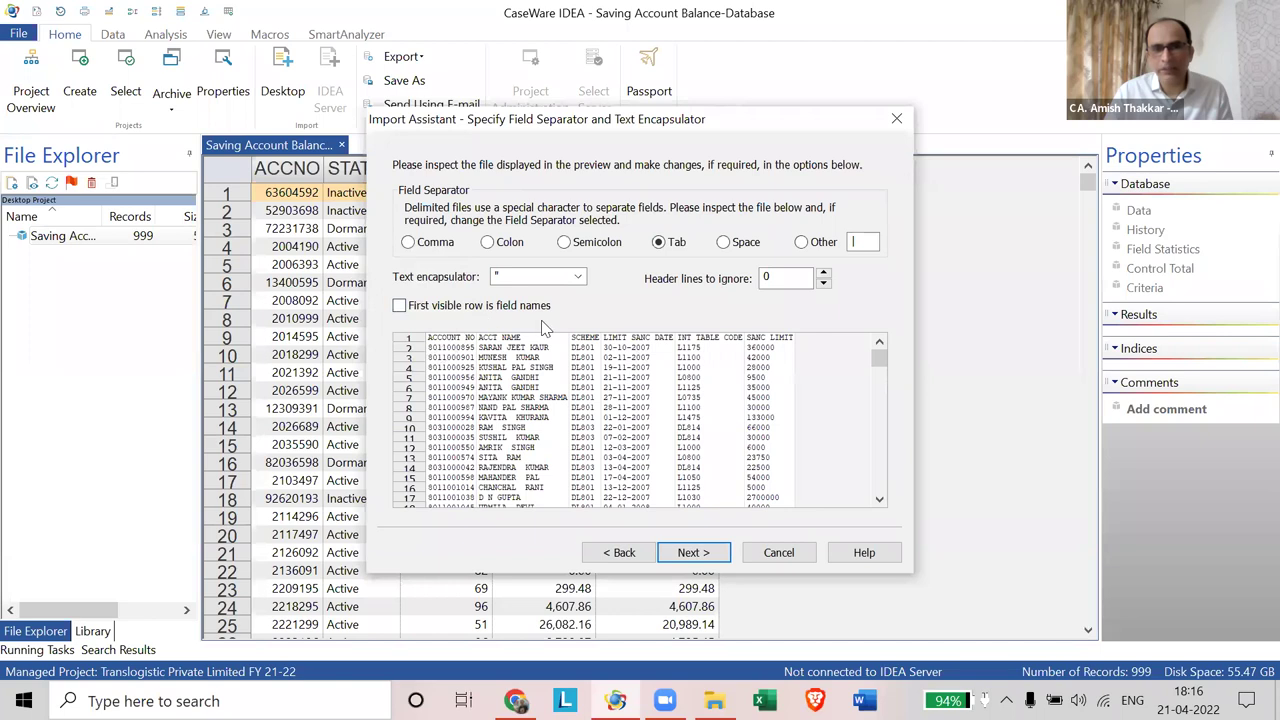
left_click(398, 309)
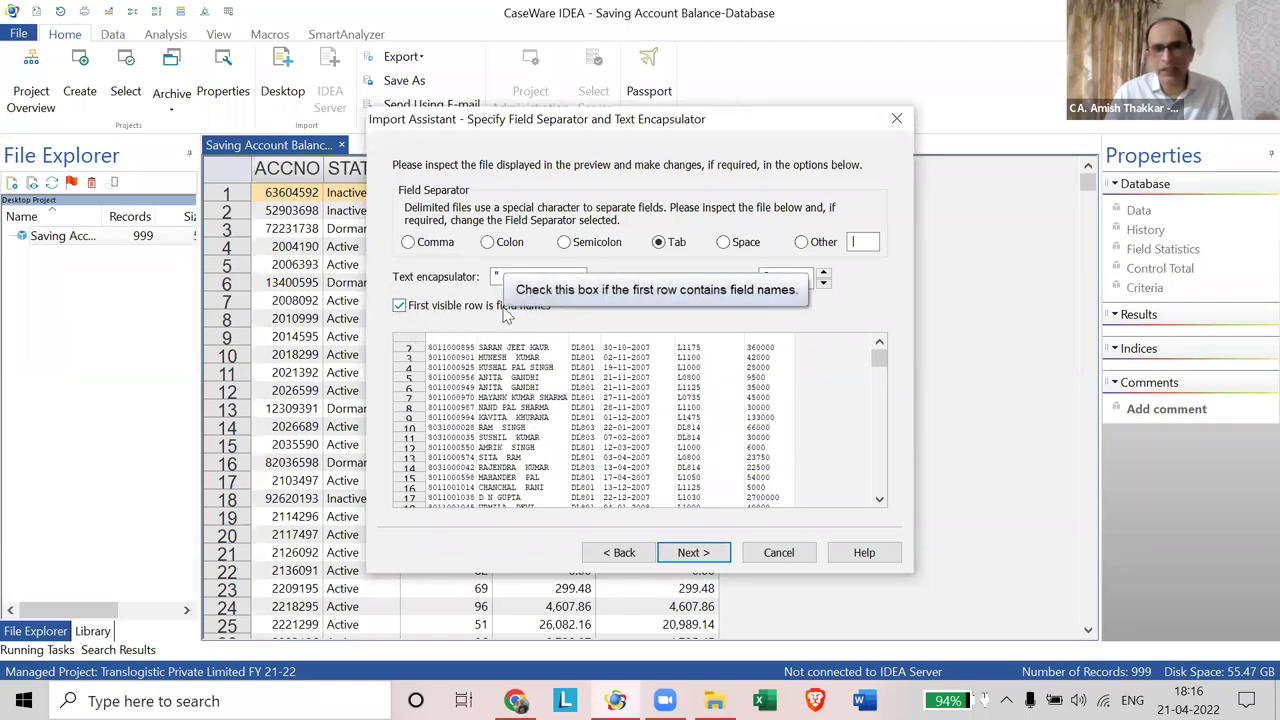
left_click(706, 554)
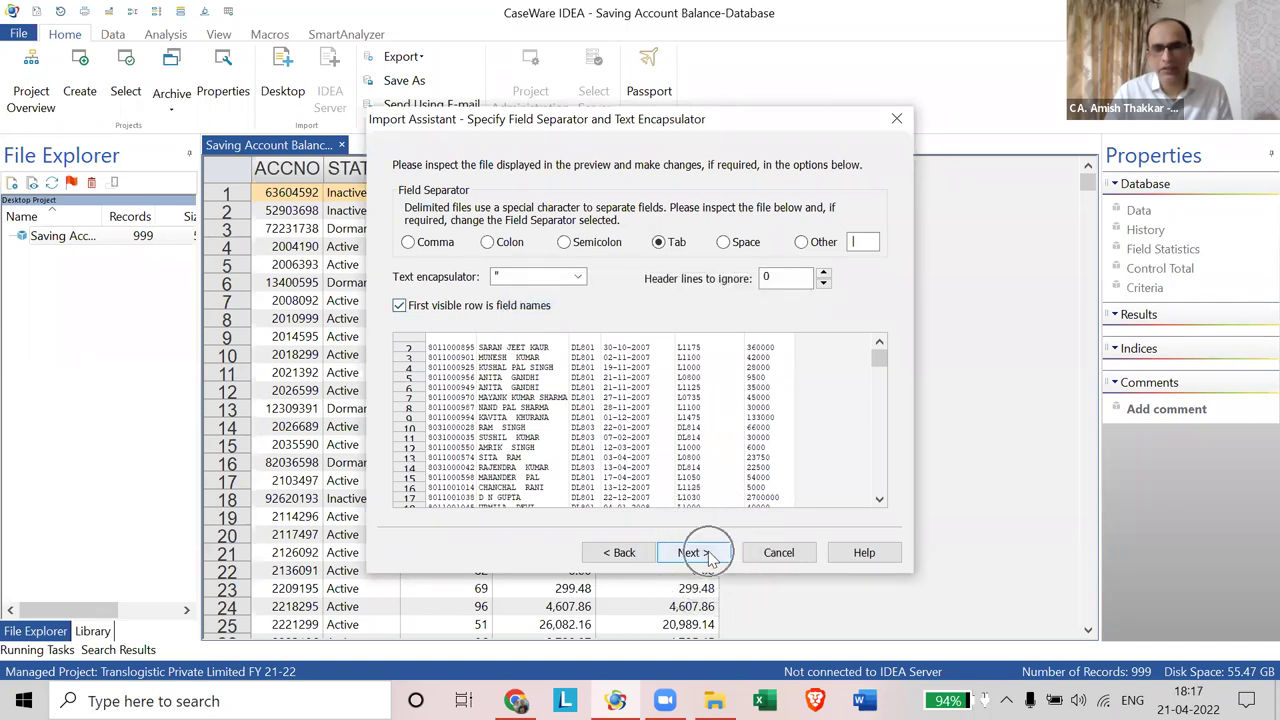
left_click(706, 554)
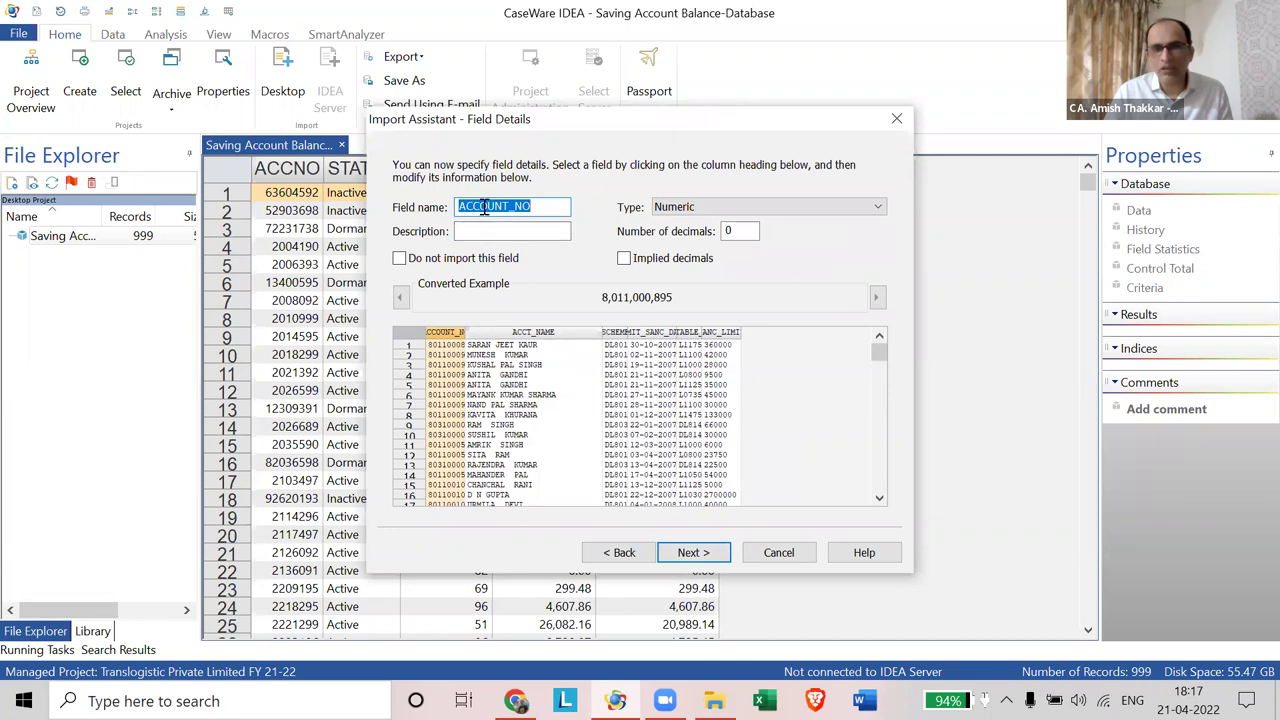
Step: Examine the detected name, type and decimals of each Loan master field, from ACCT_NAME through SANC_LIMIT and back to ACCOUNT_NO
left_click(562, 337)
left_click(618, 338)
left_click(670, 340)
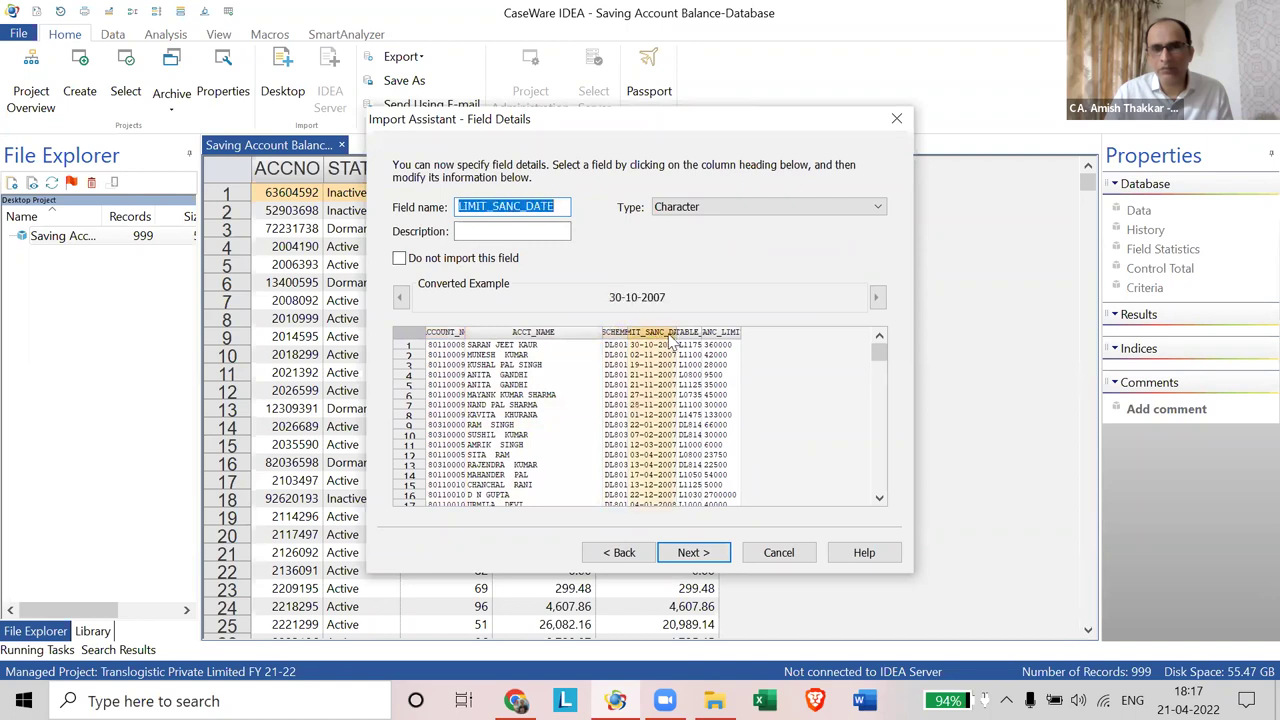
left_click(695, 340)
left_click(732, 340)
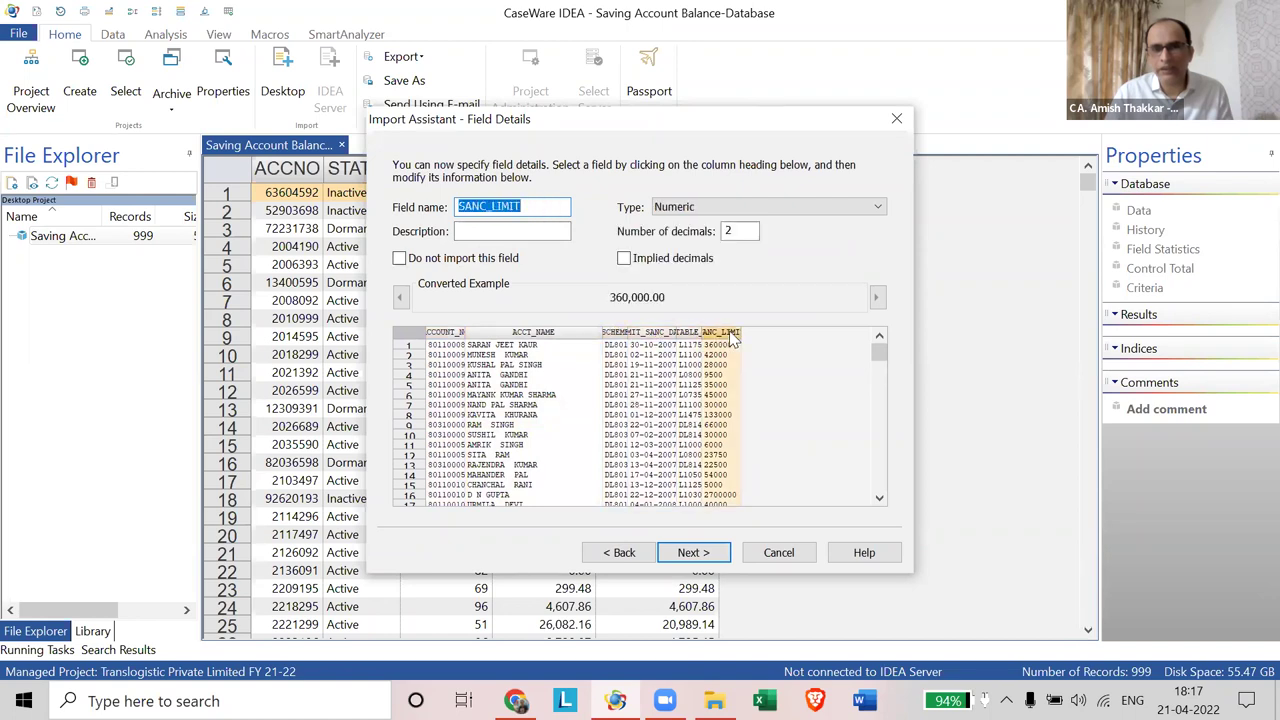
left_click(455, 338)
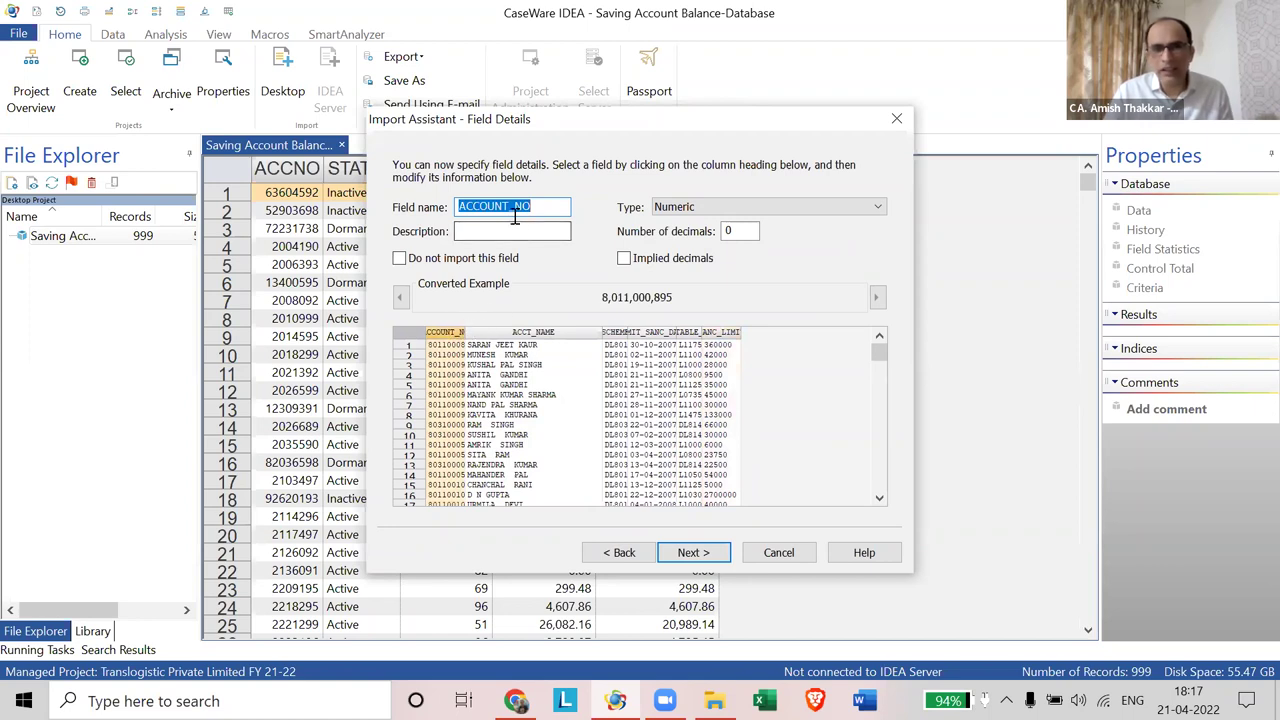
Step: Review the field name, type and converted example of the ACCOUNT_NO, ACCT_NAME and SCHEME fields
left_click(437, 372)
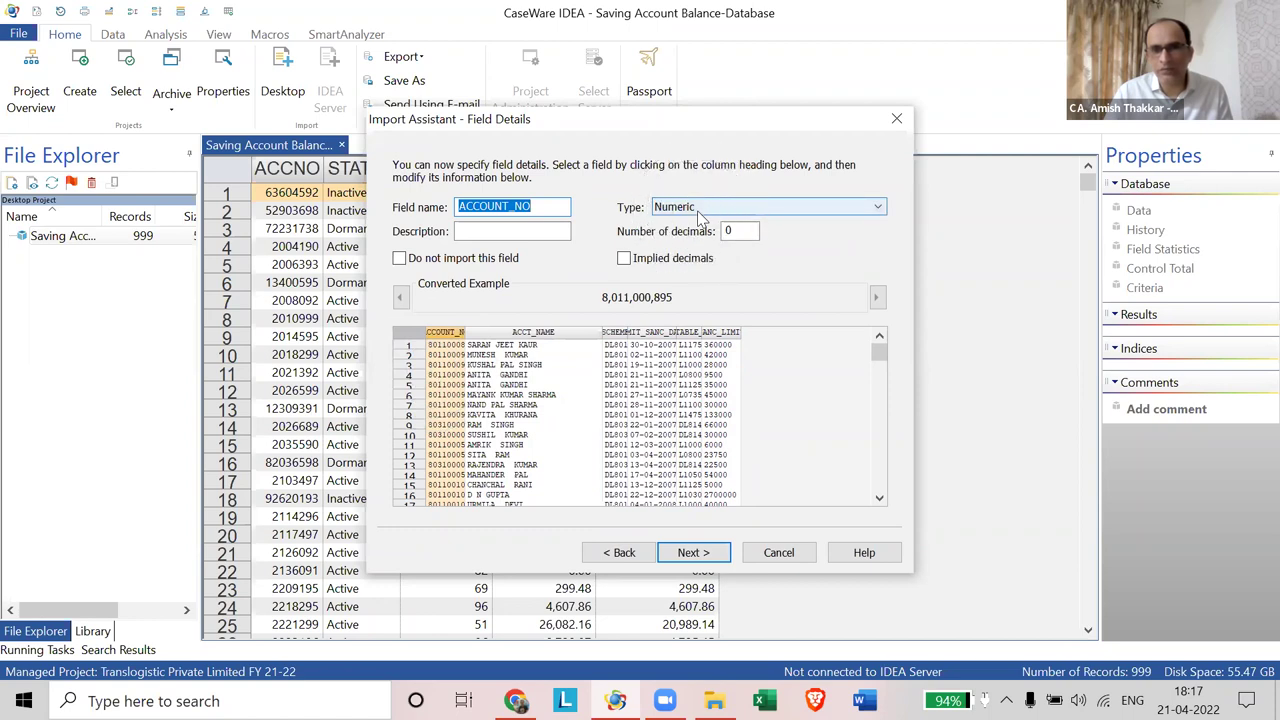
left_click(565, 336)
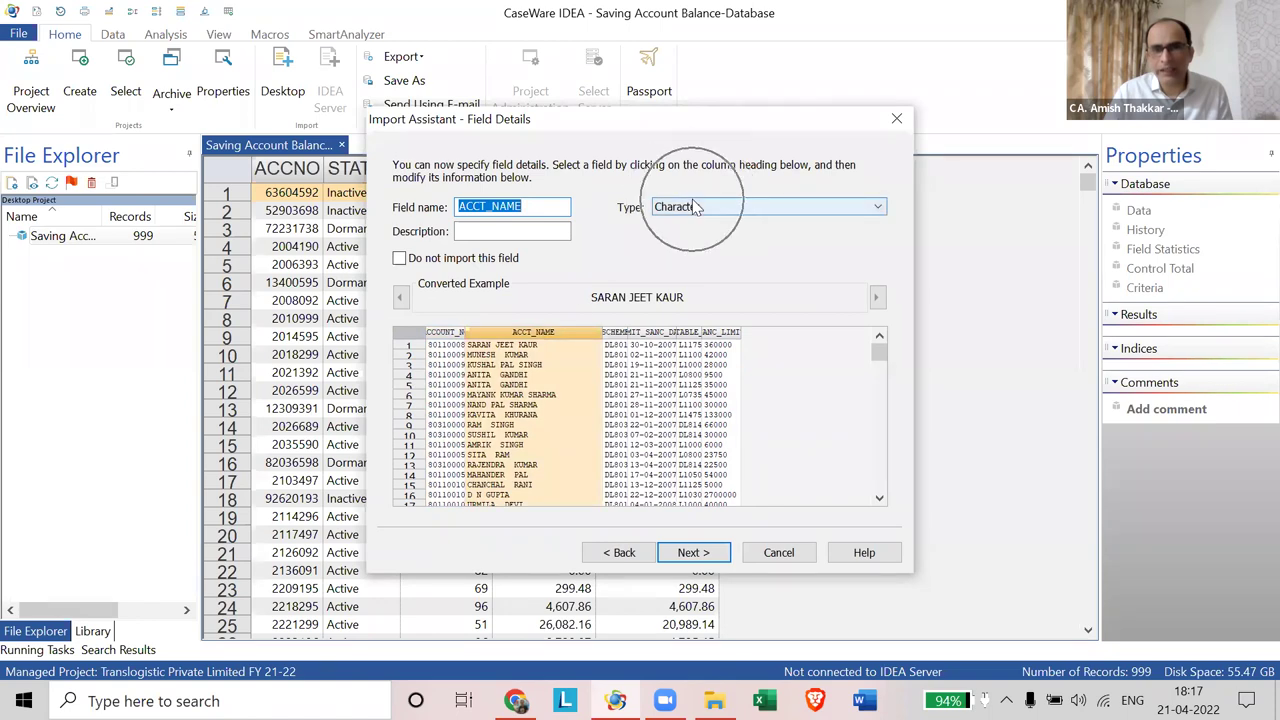
left_click(610, 334)
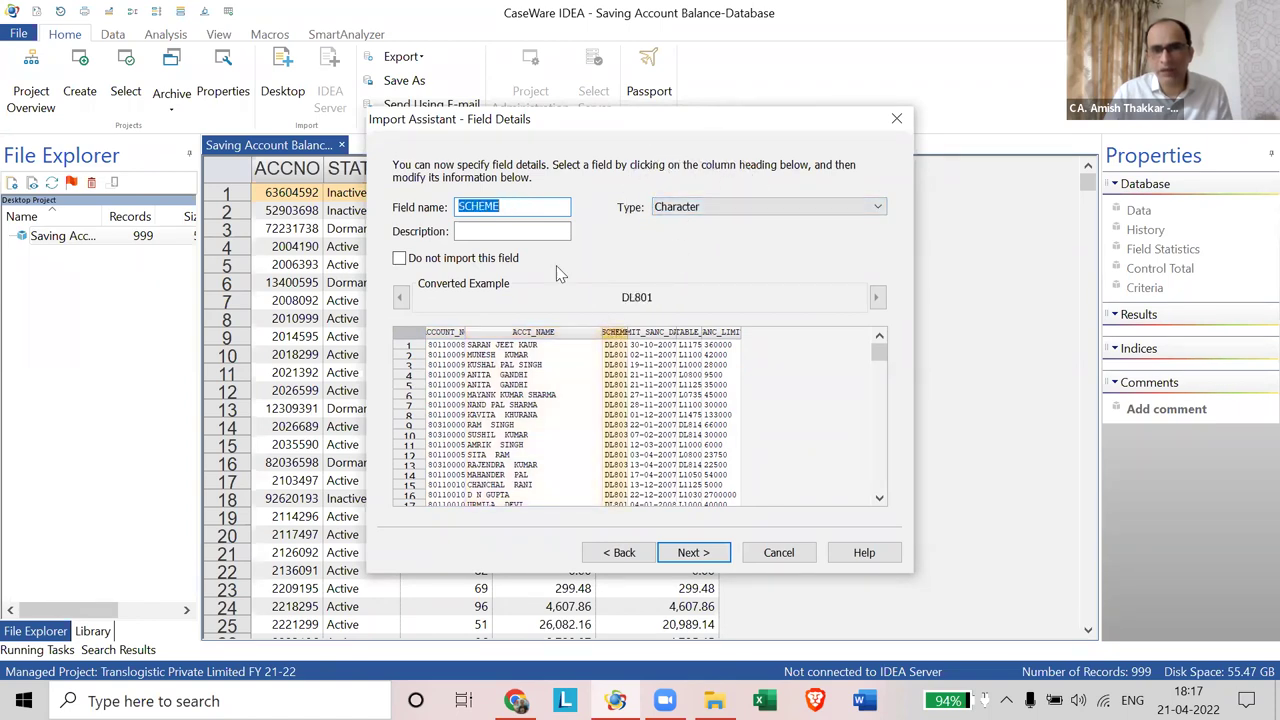
left_click(688, 218)
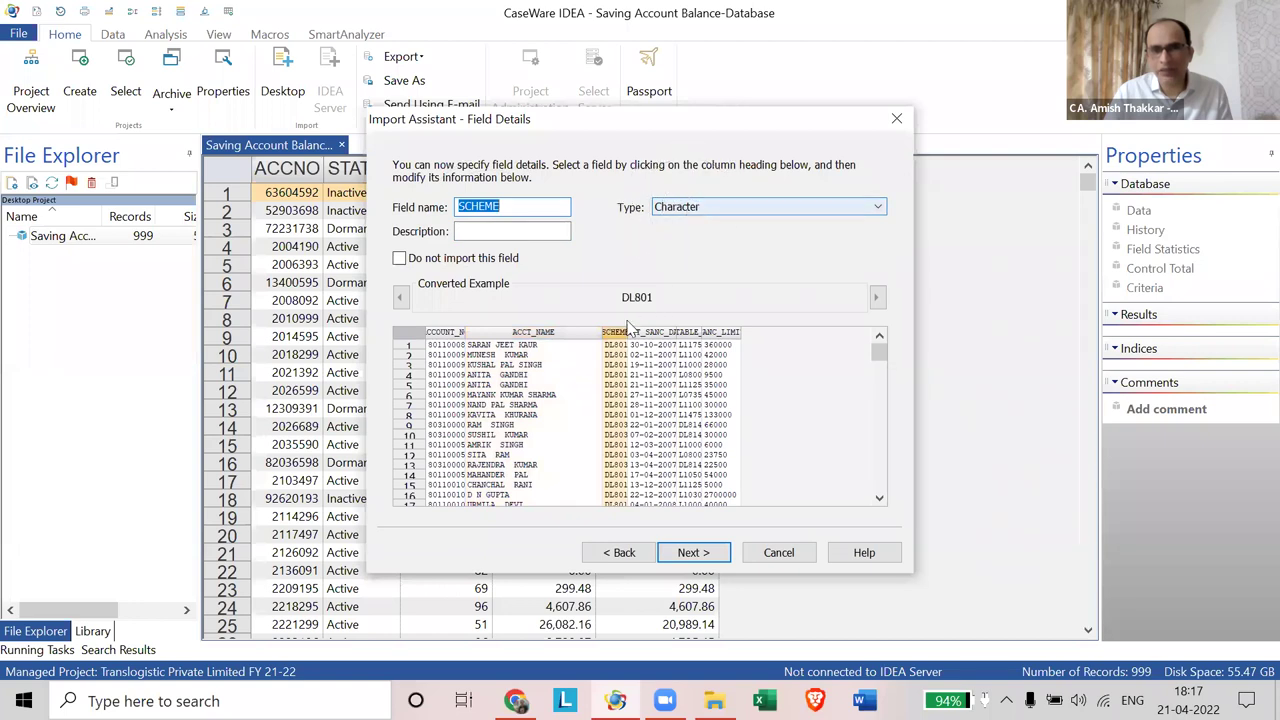
Step: Change the type of the LIMIT_SANC_DATE field to Date
left_click(652, 340)
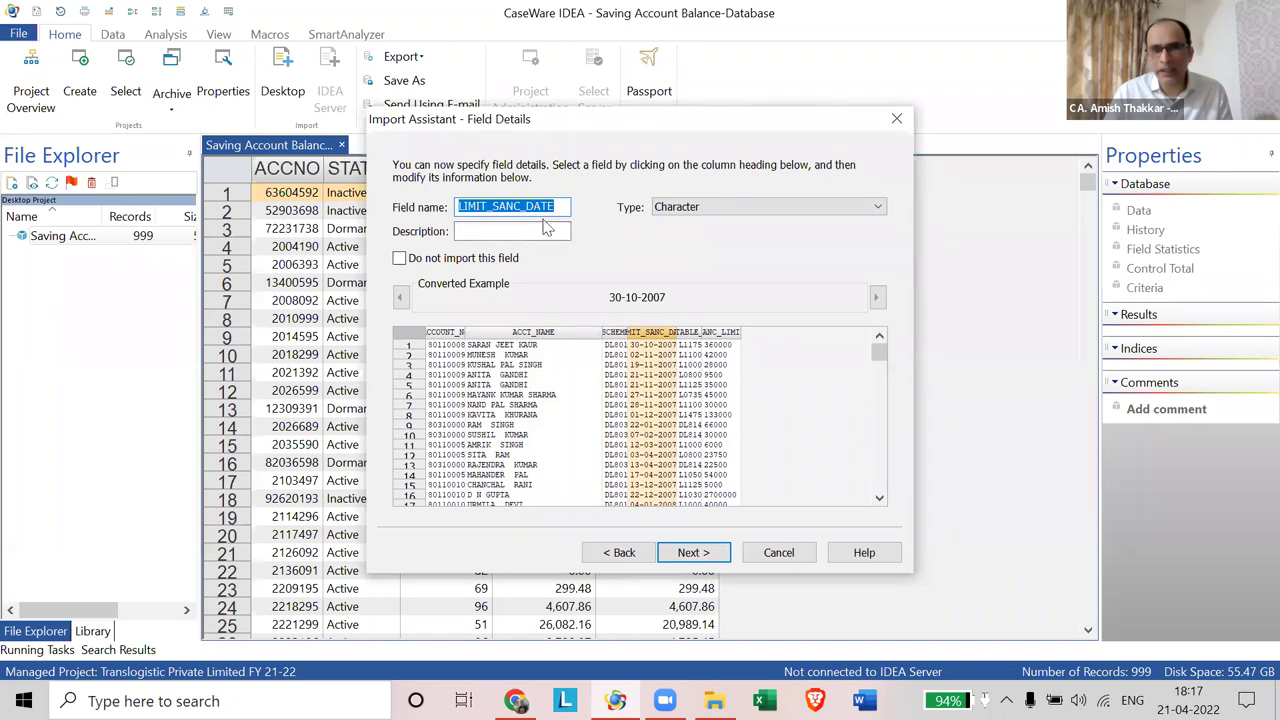
left_click(677, 212)
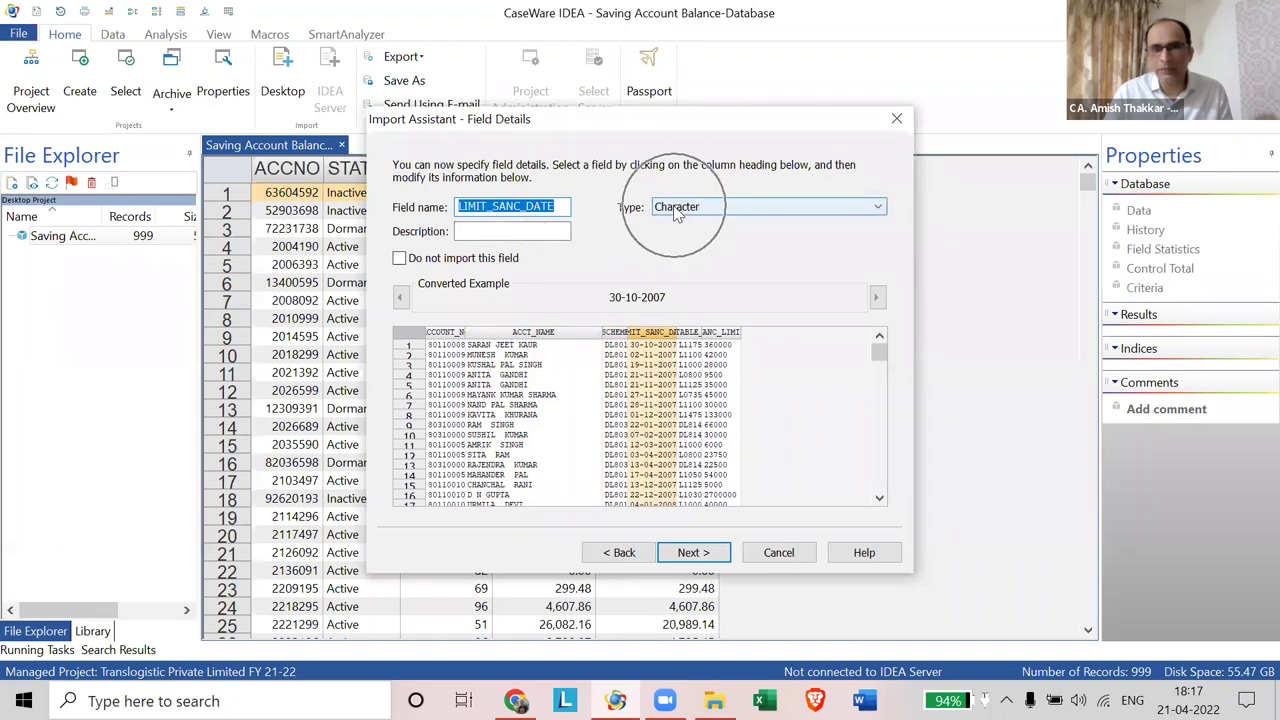
left_click(677, 210)
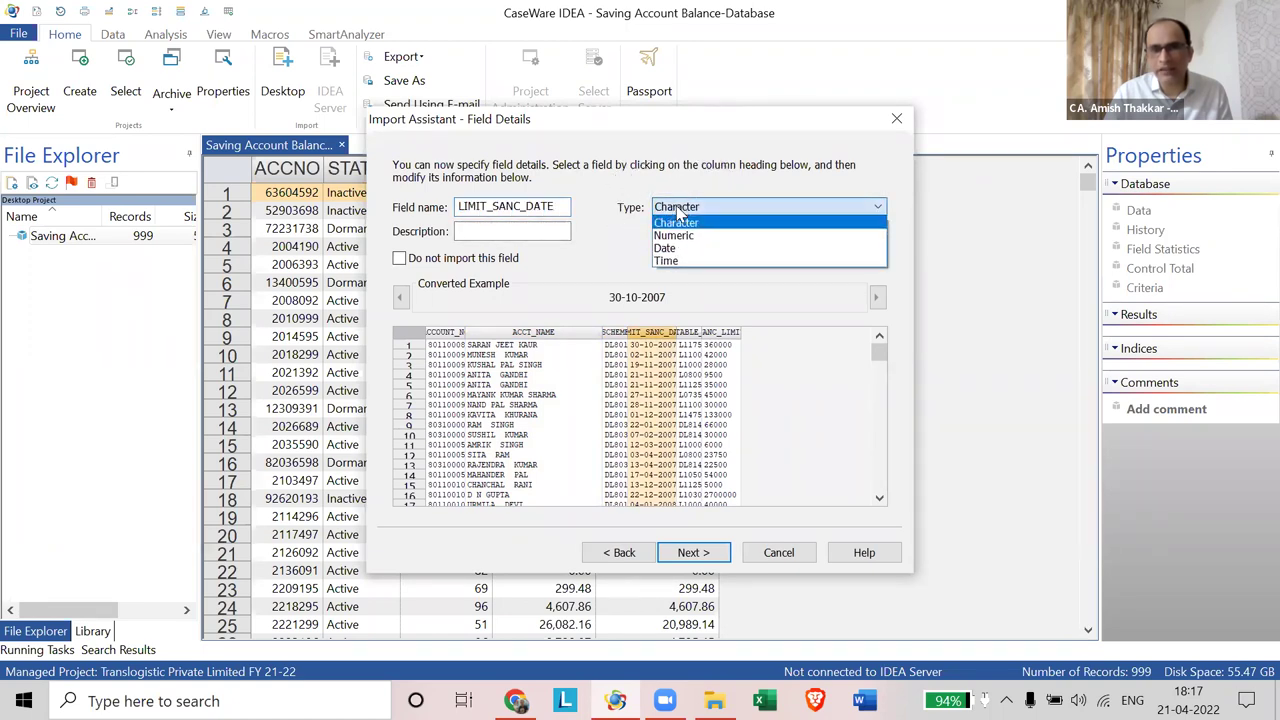
left_click(680, 256)
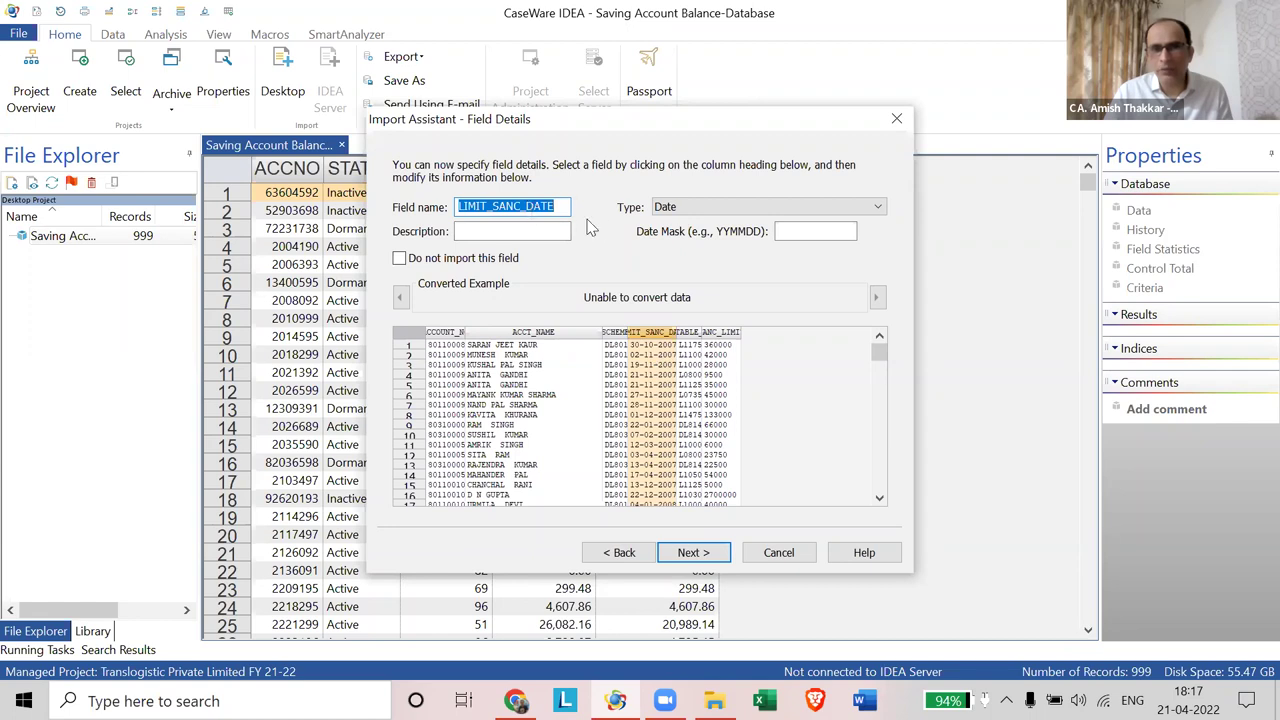
left_click(686, 207)
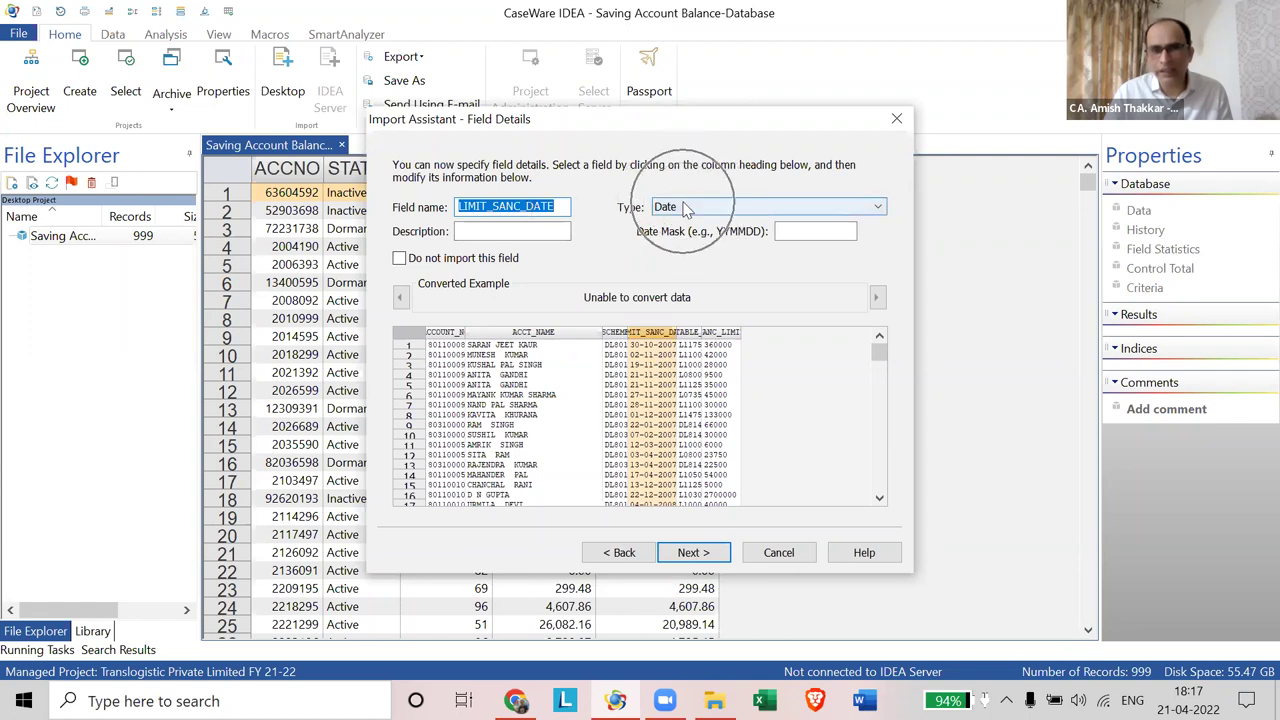
Step: Enter DD-MM-YYYY as the date mask of LIMIT_SANC_DATE, matching the day, month and year order of the previewed dates
left_click(805, 233)
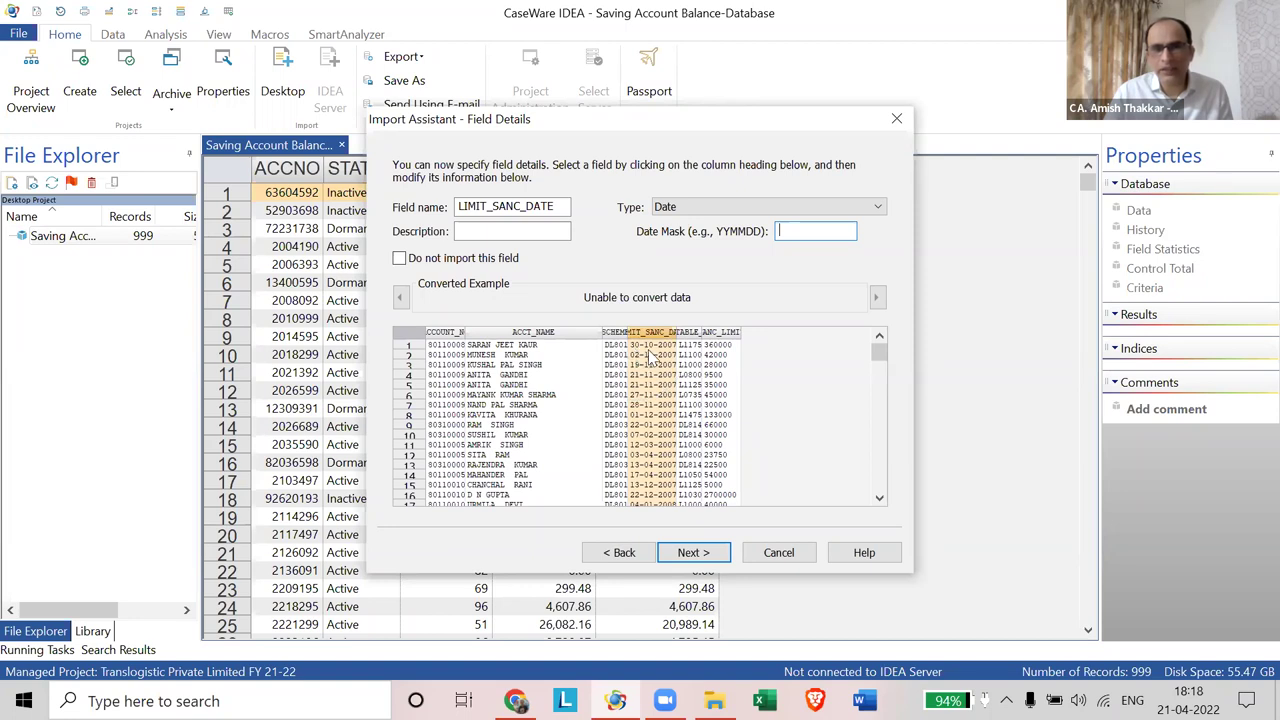
left_click(678, 350)
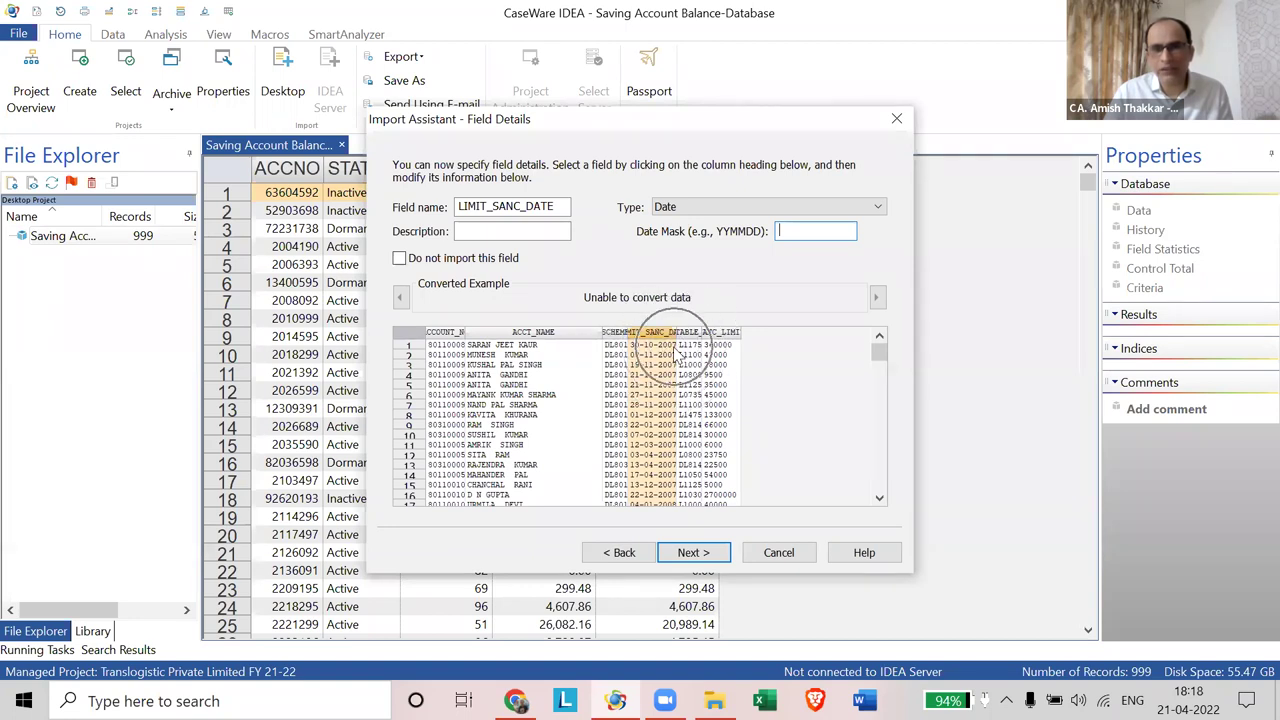
left_click(634, 354)
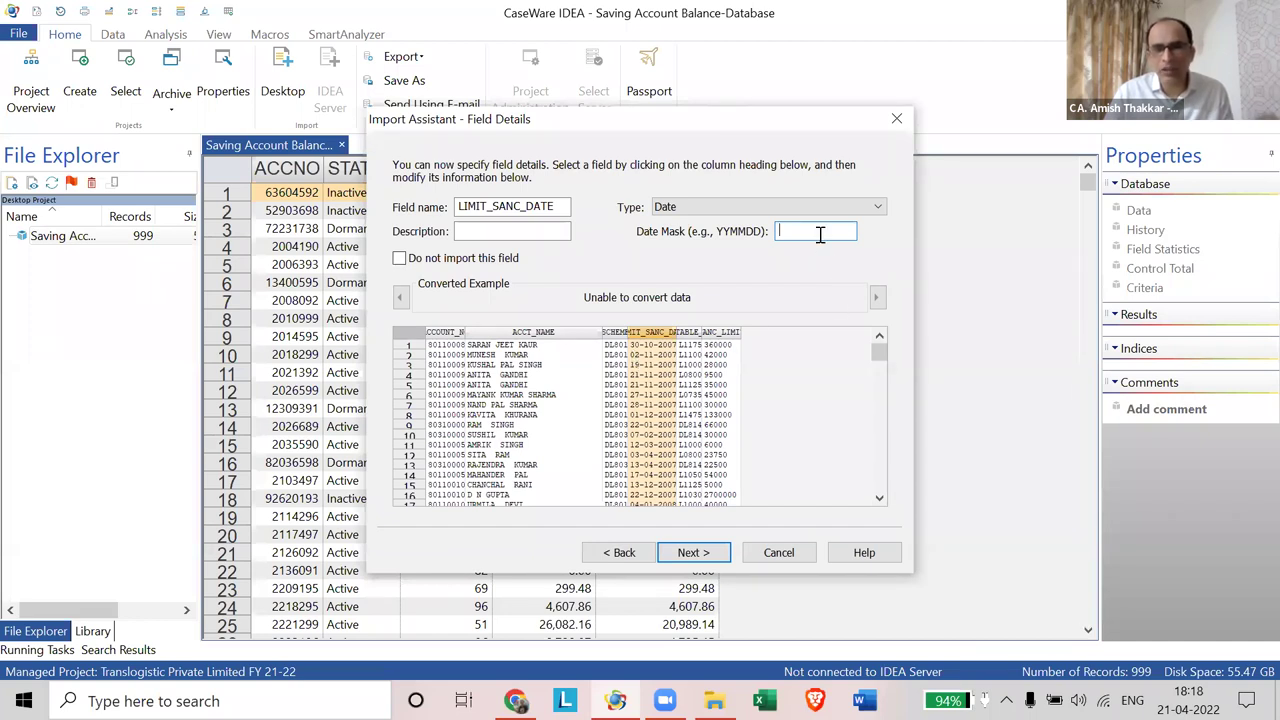
type("DD-")
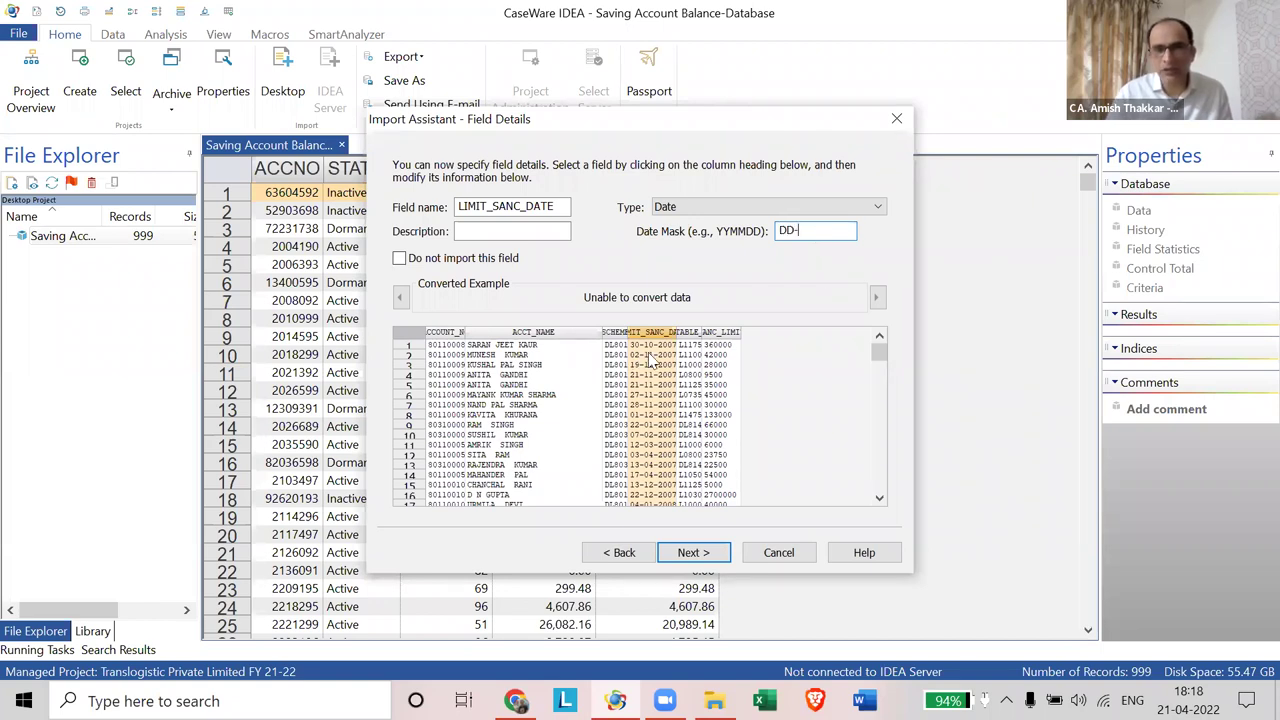
type("MM")
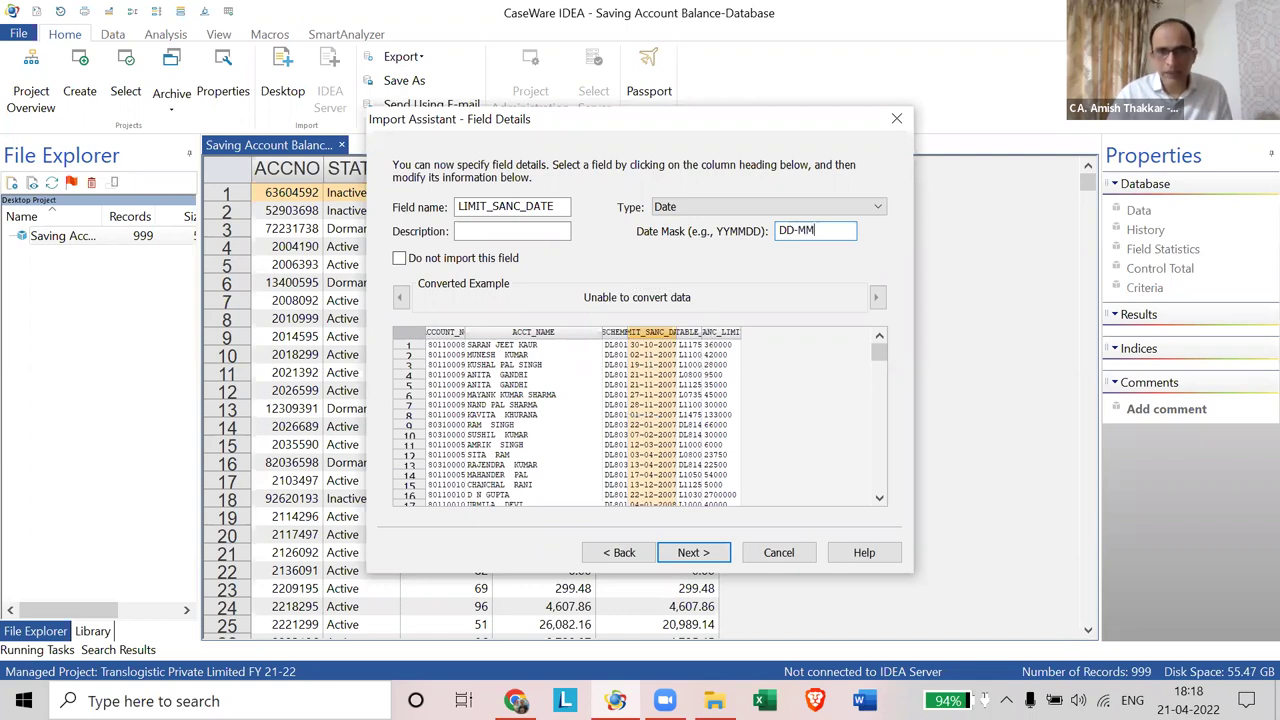
type("-")
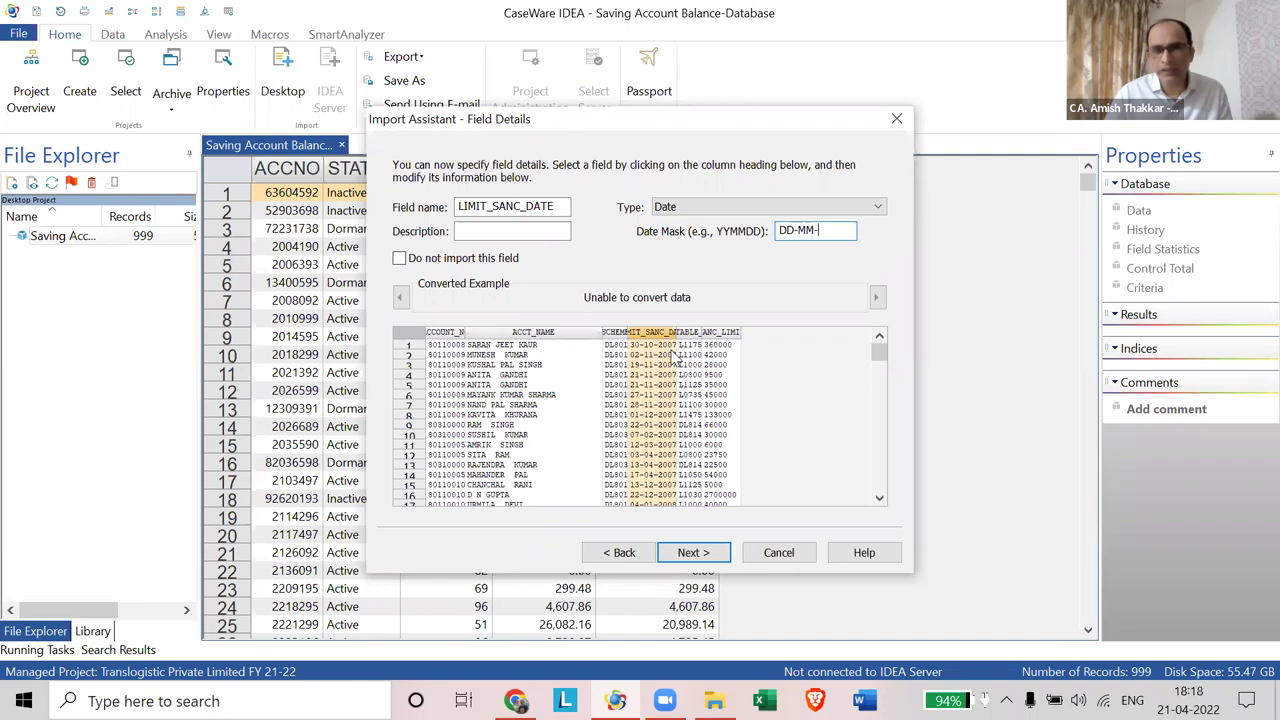
type("YYYY")
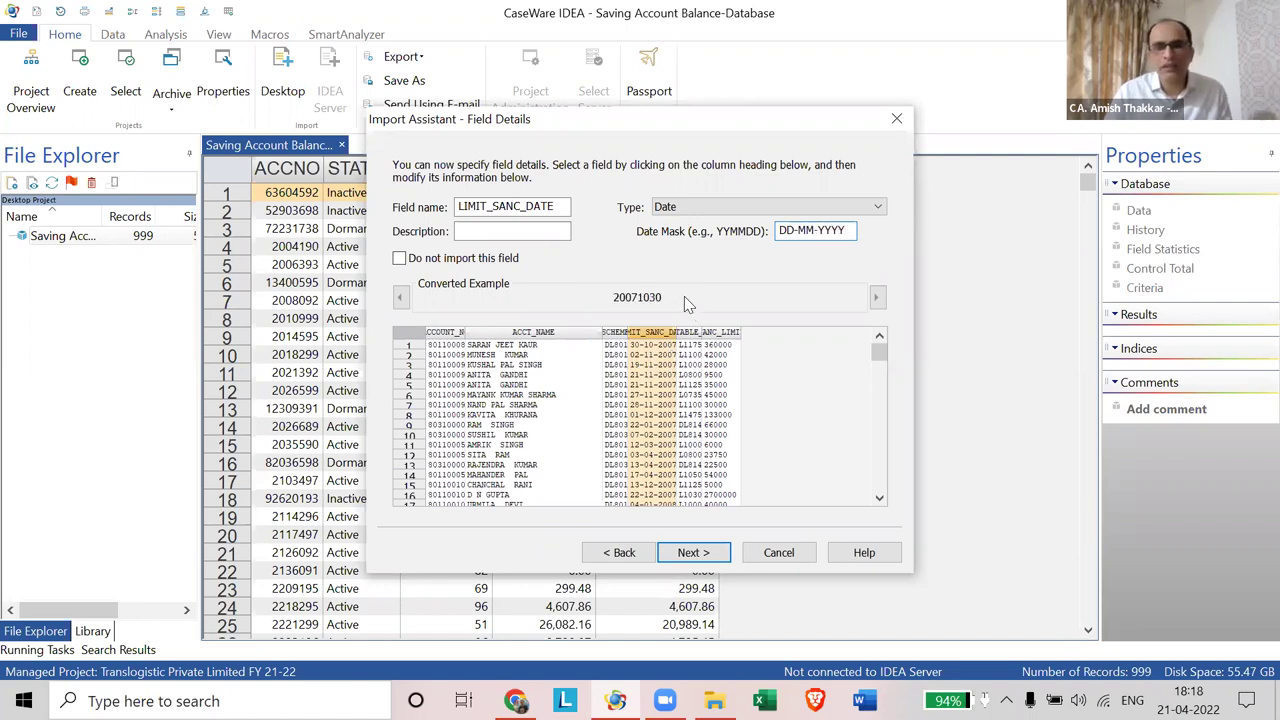
left_click(801, 233)
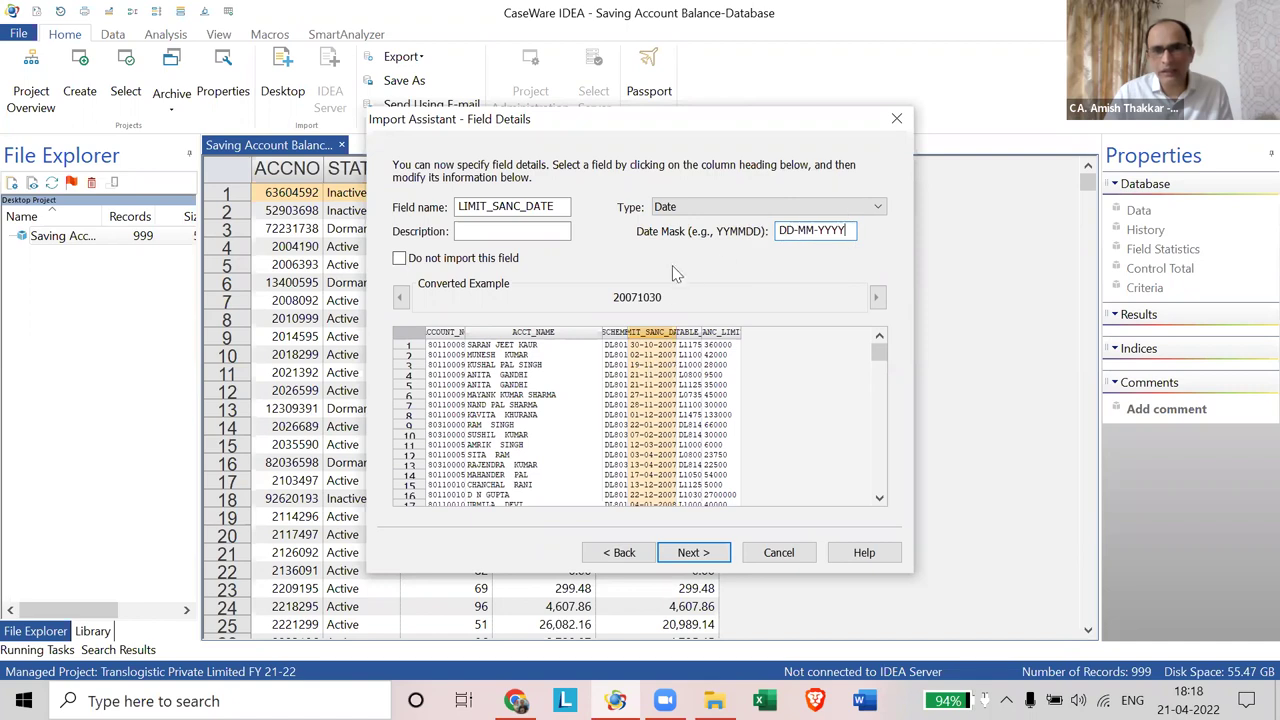
left_click(634, 298)
left_click(794, 238)
left_click(632, 313)
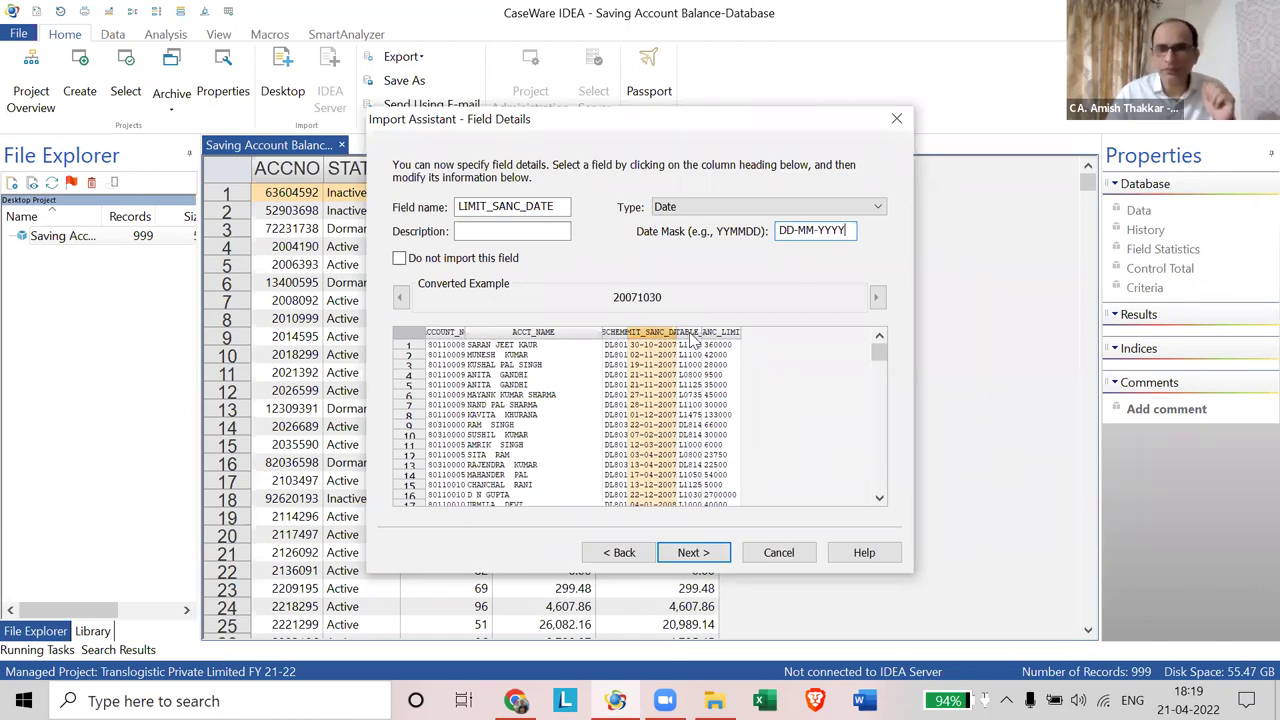
Step: Check the INT_TABLE_CODE and SANC_LIMIT field details, and revisit the field separator and header row settings before returning to the field details
left_click(695, 340)
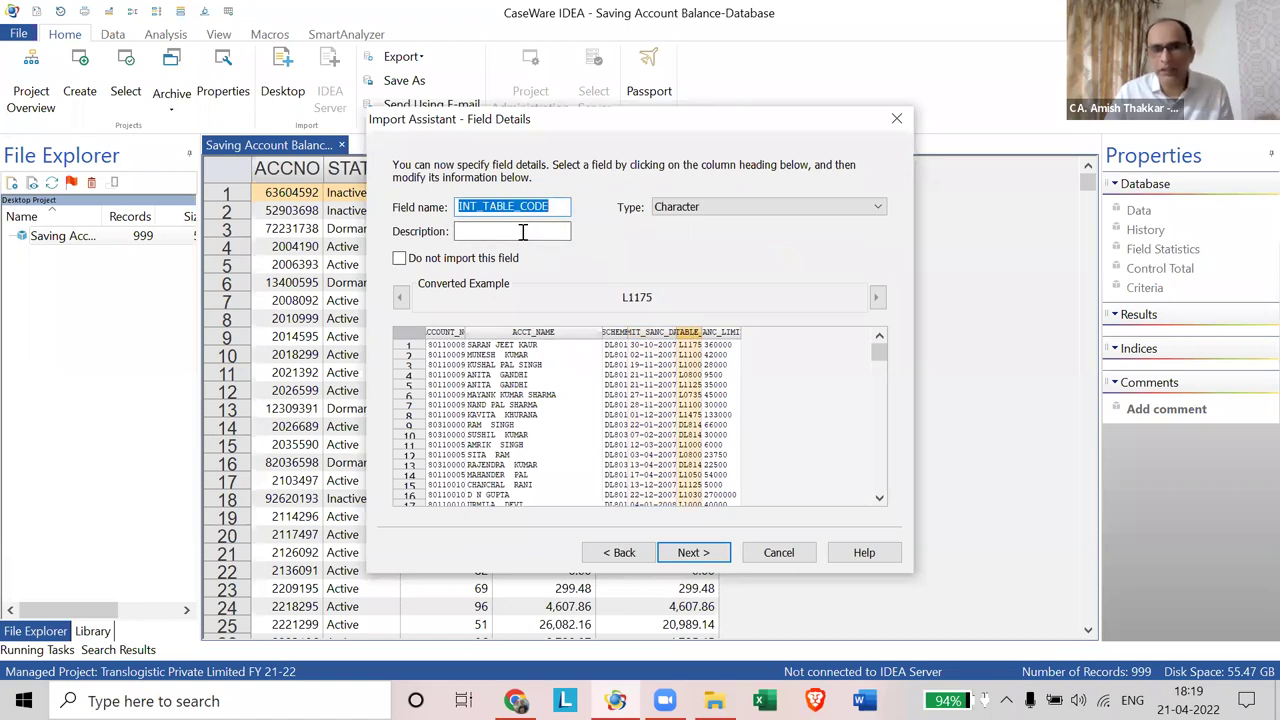
left_click(720, 332)
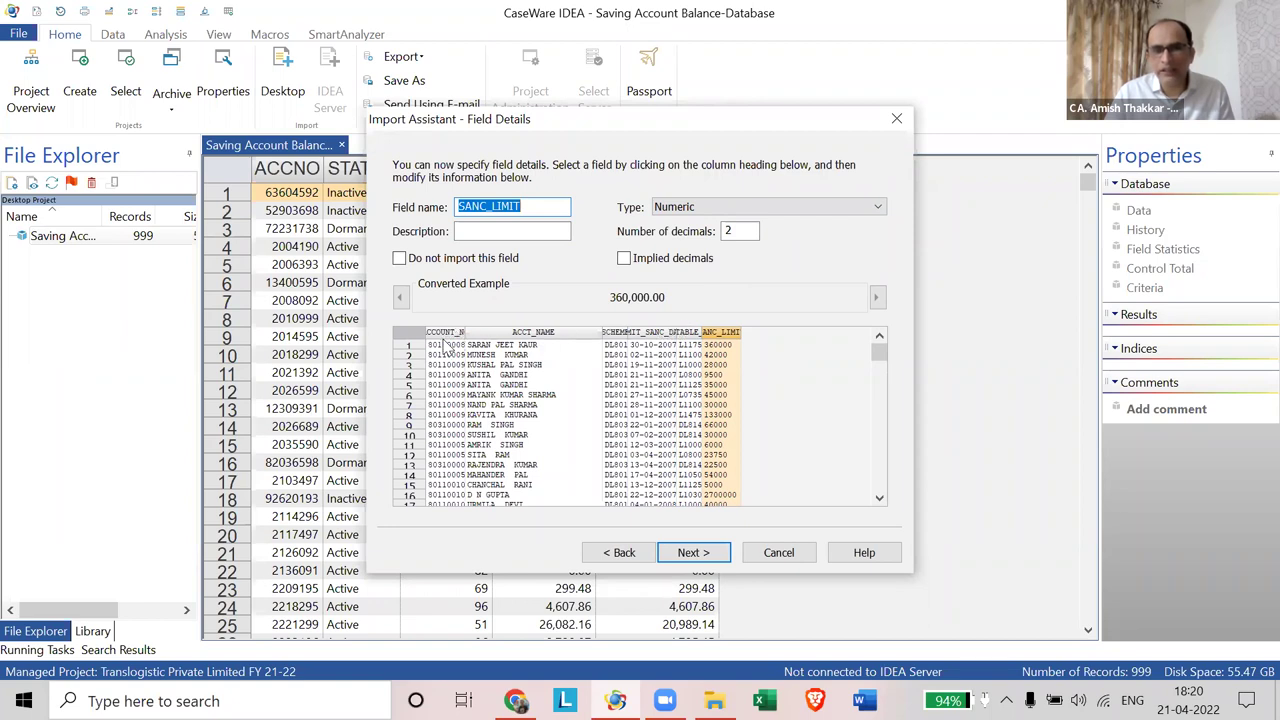
left_click(620, 553)
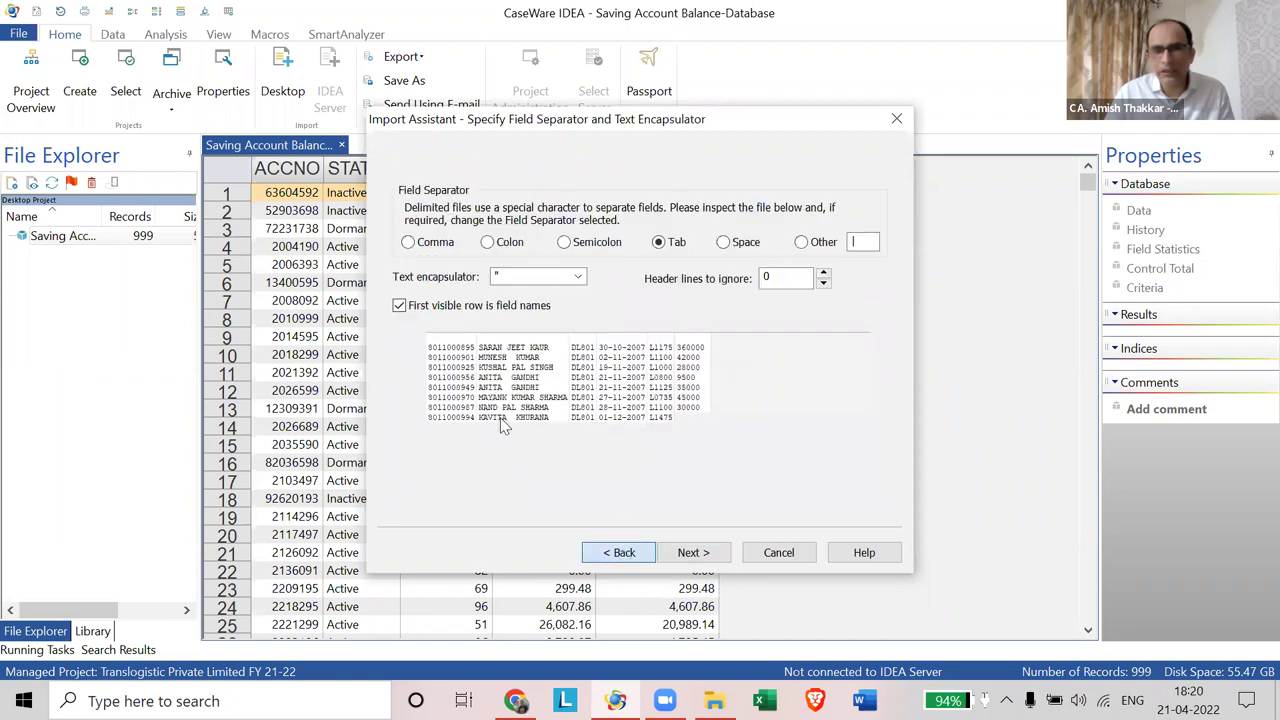
left_click(481, 318)
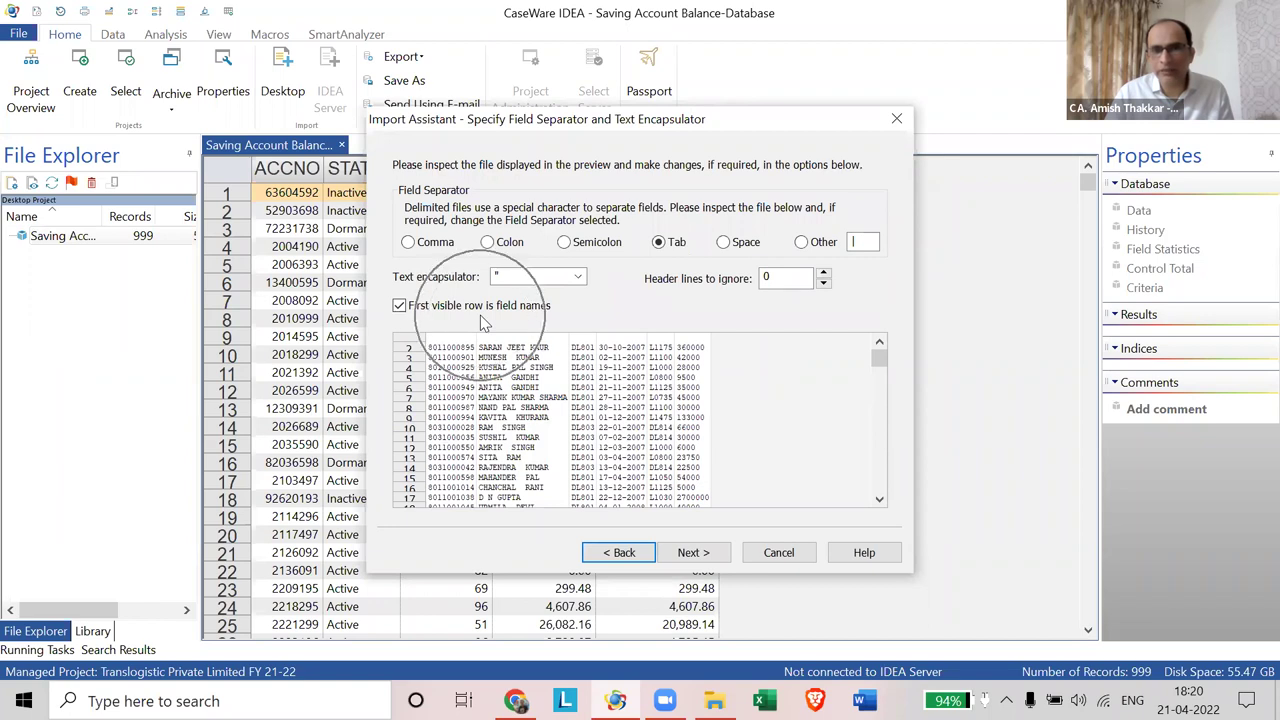
left_click(697, 558)
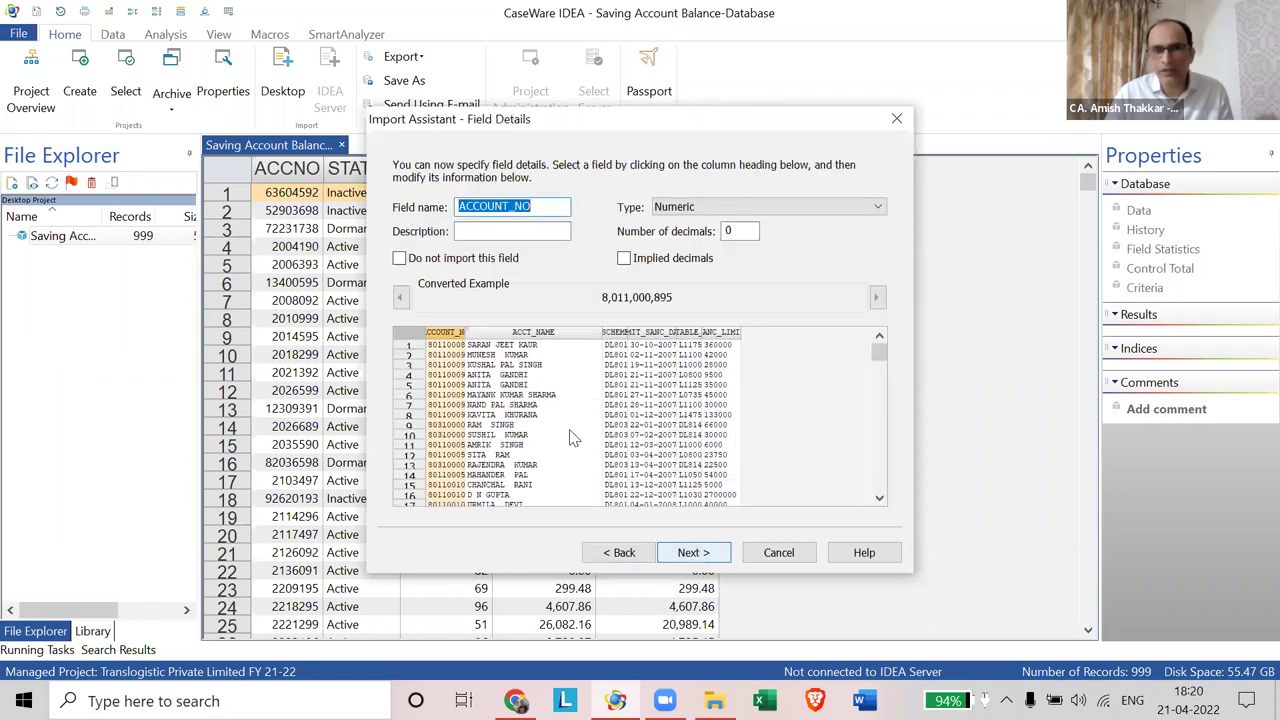
Step: Finish the import without extra fields, field statistics or a record number field, using Loan master as the database name
left_click(705, 554)
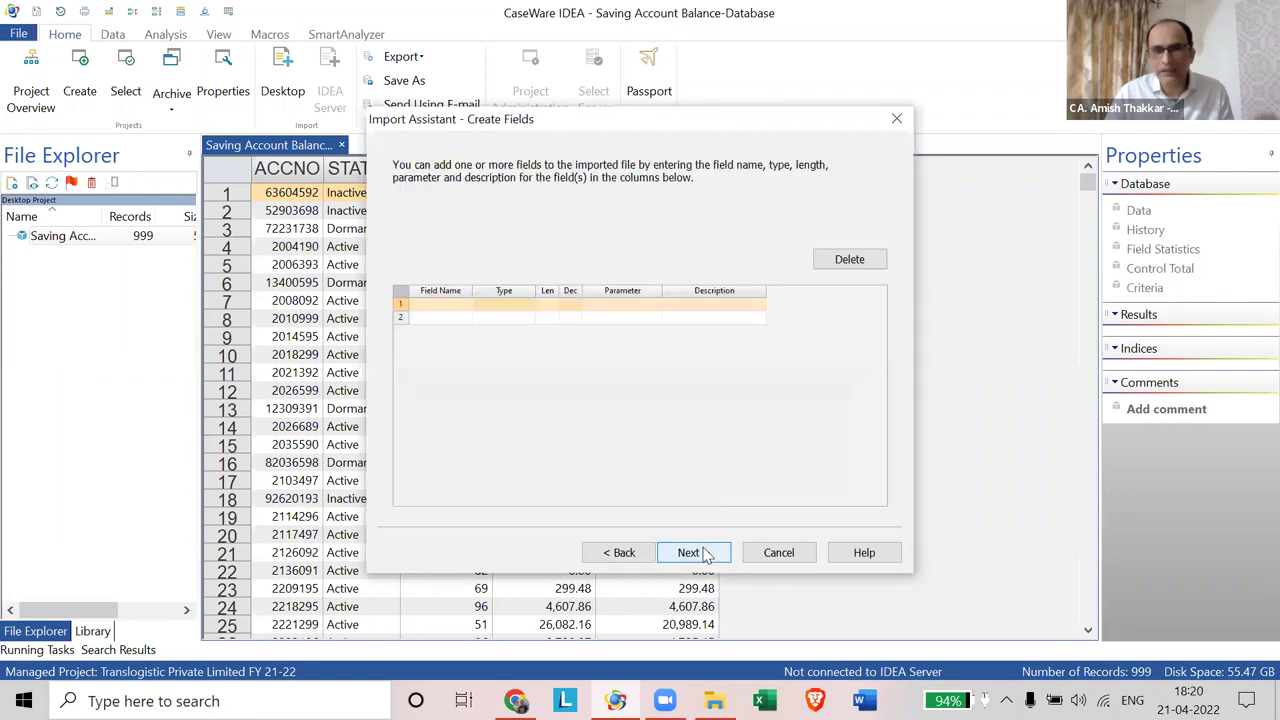
left_click(705, 554)
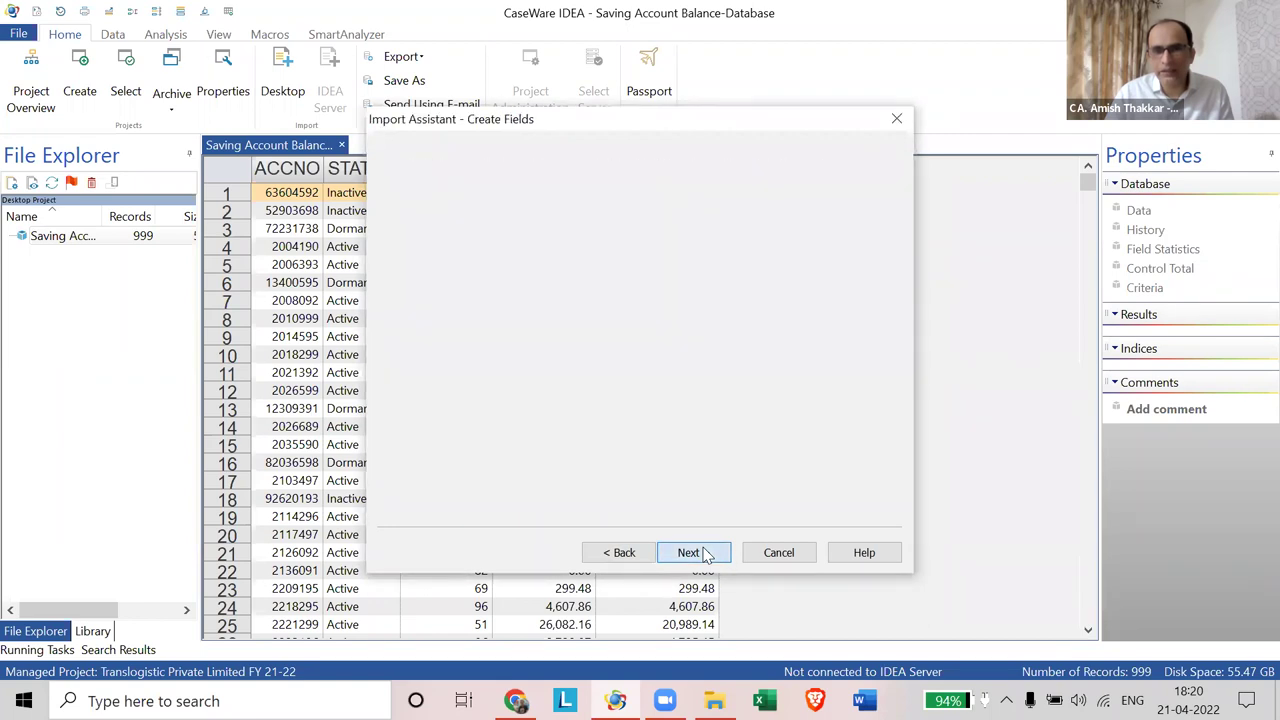
left_click(705, 554)
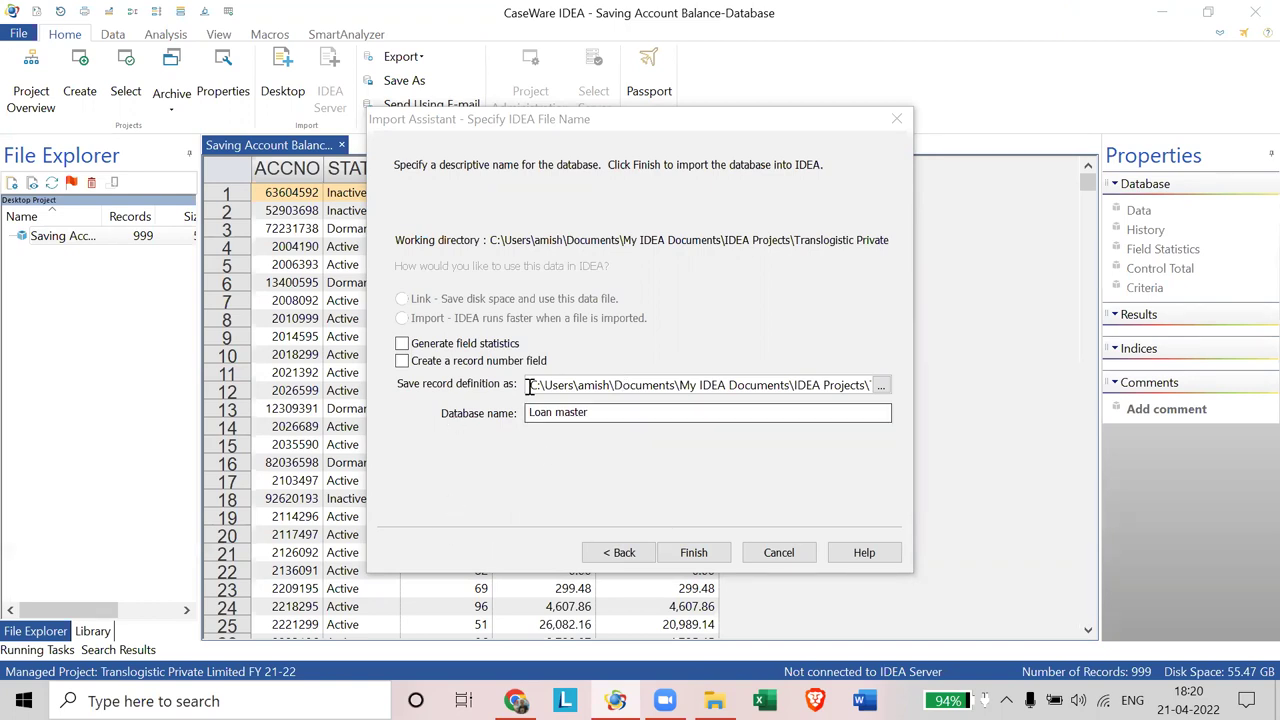
left_click(704, 557)
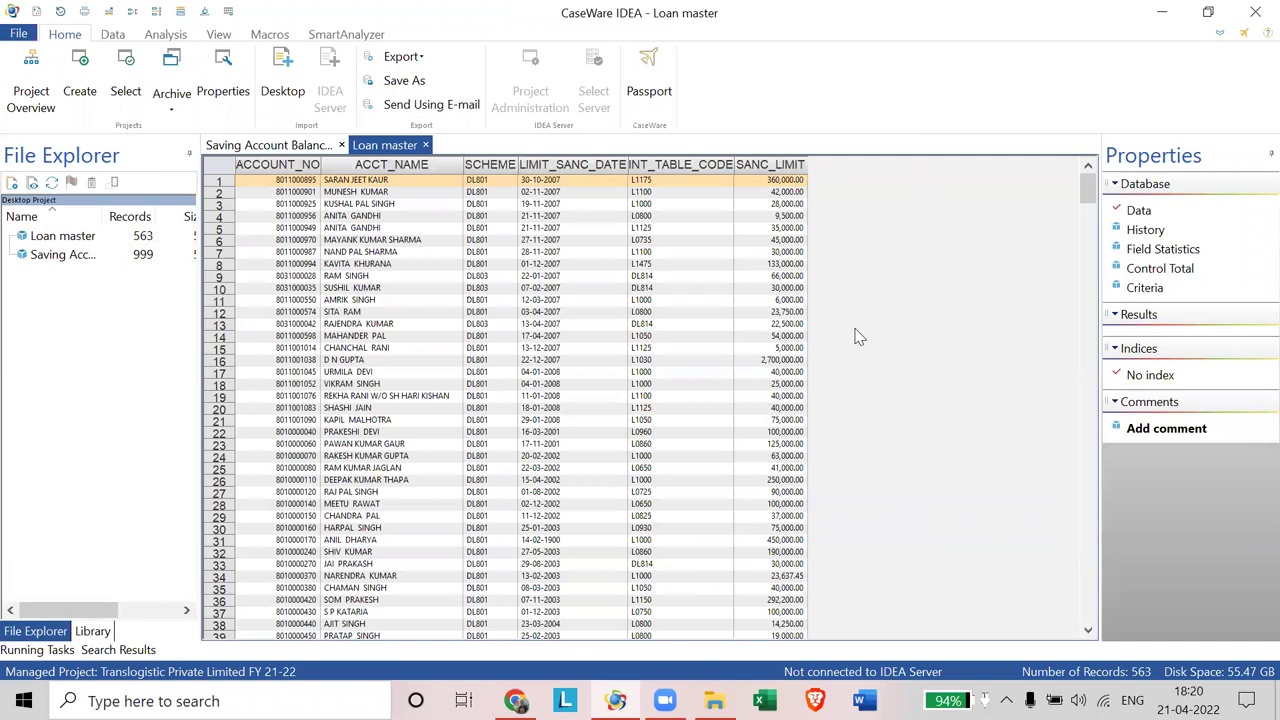
Step: Start another desktop Text import with the Loan master file from the CAAT Training Files folder, and proceed to the file type choice
left_click(290, 82)
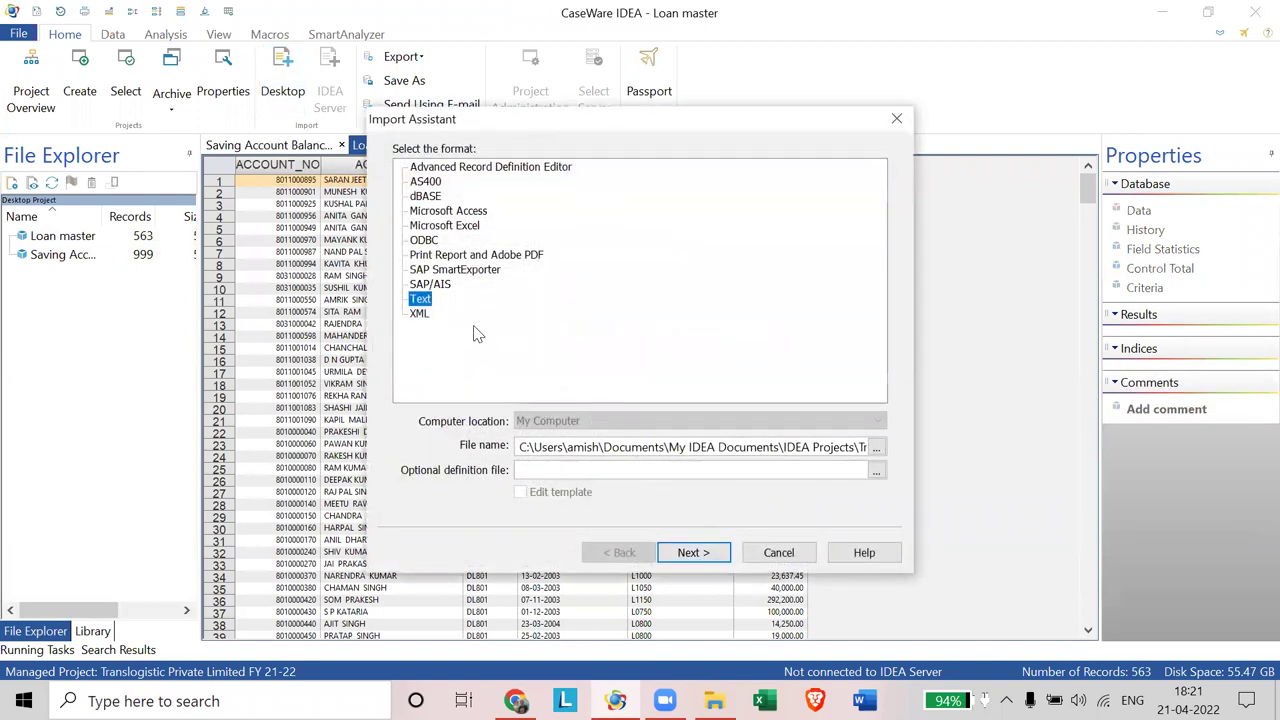
left_click(697, 554)
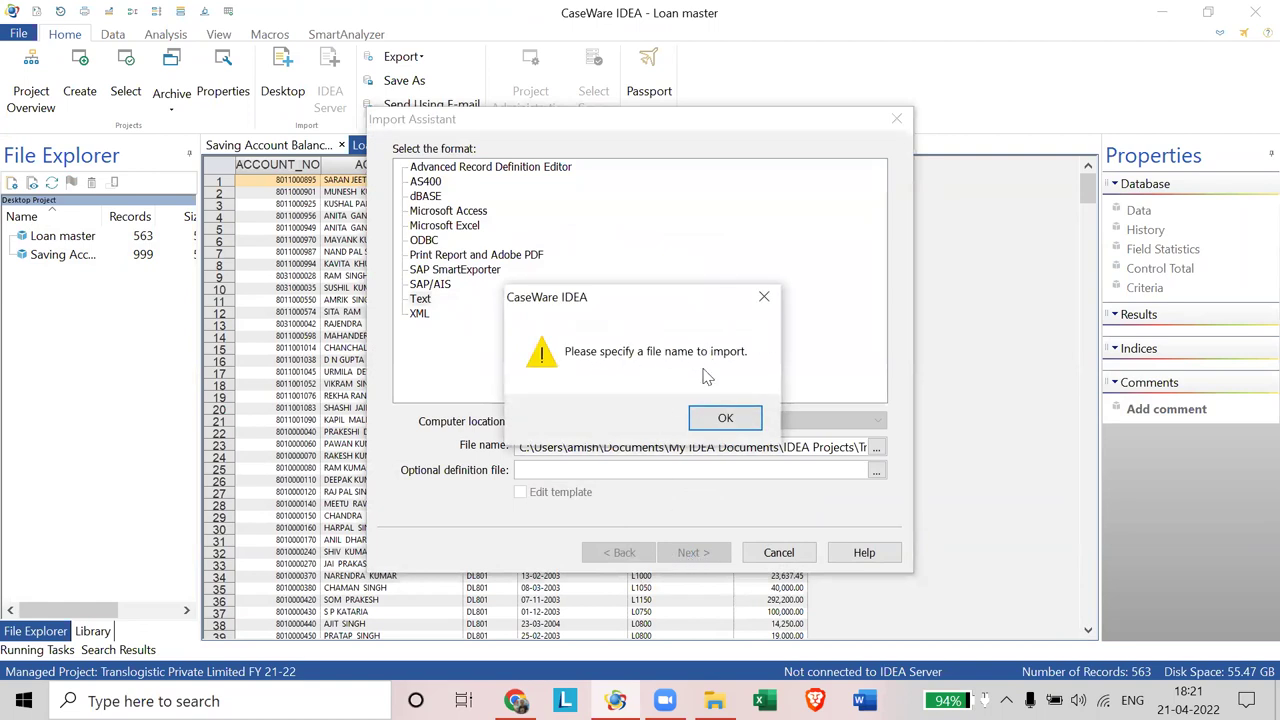
left_click(724, 418)
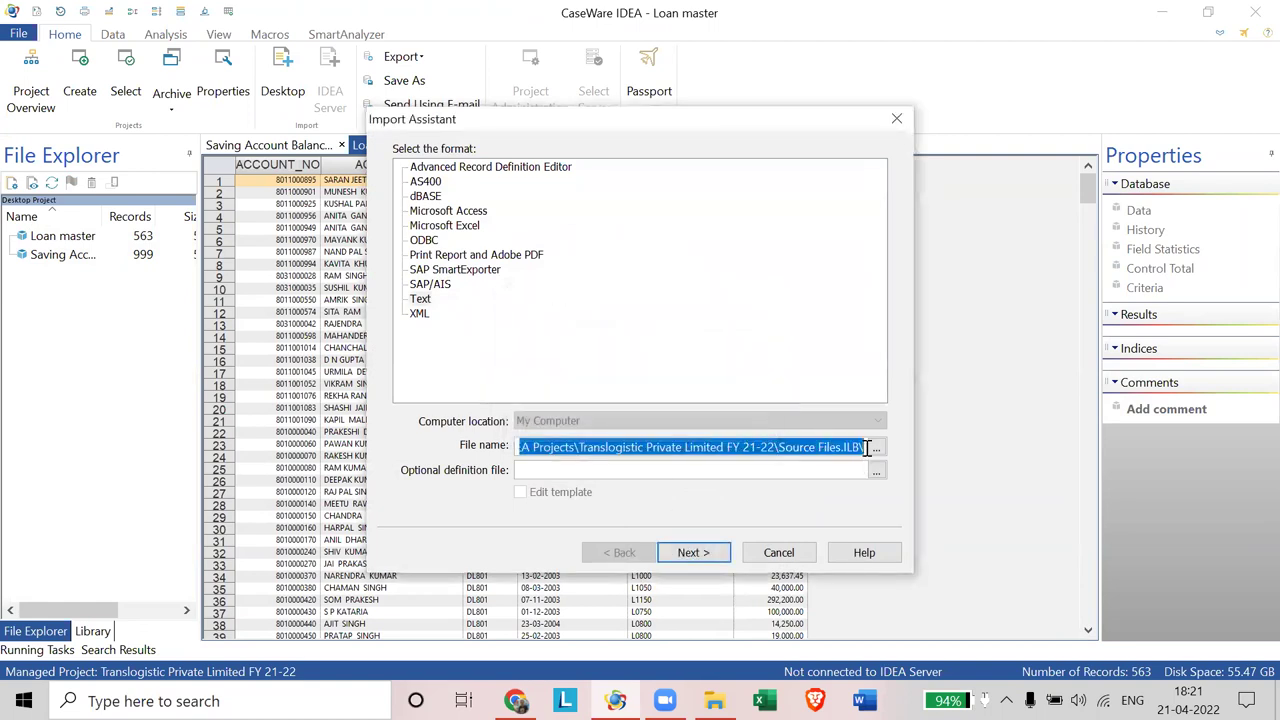
left_click(876, 450)
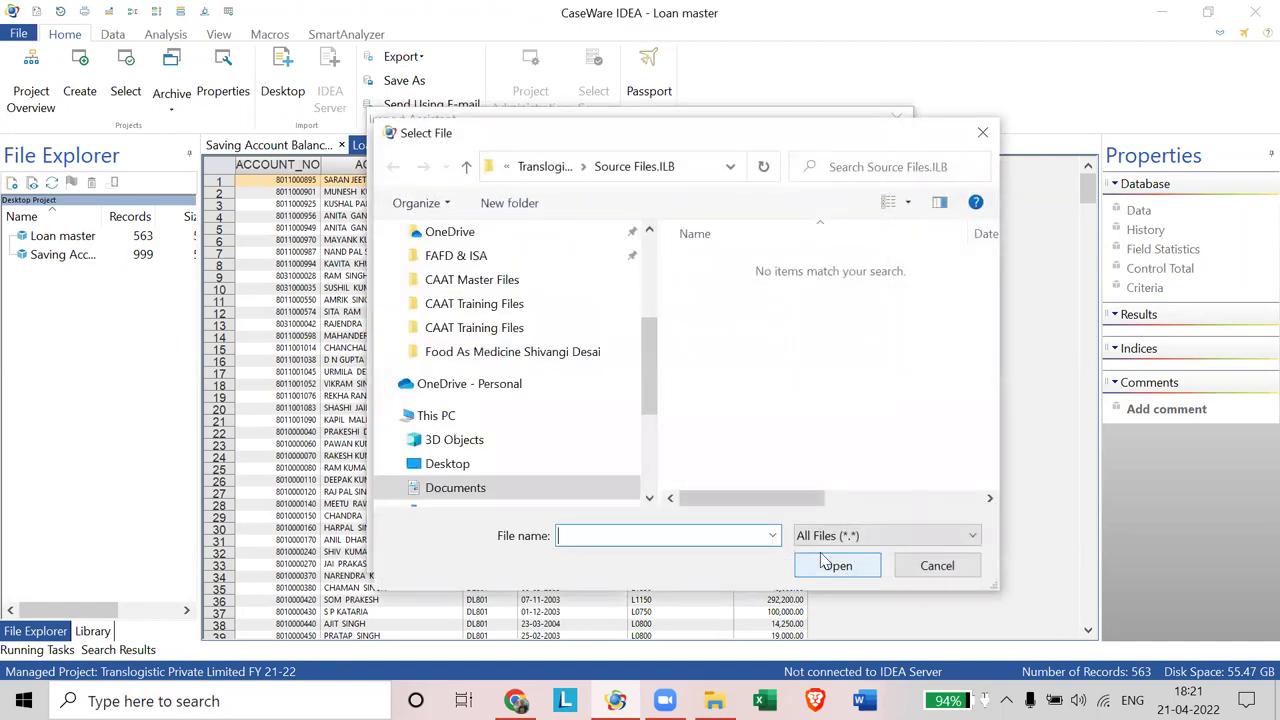
left_click(551, 306)
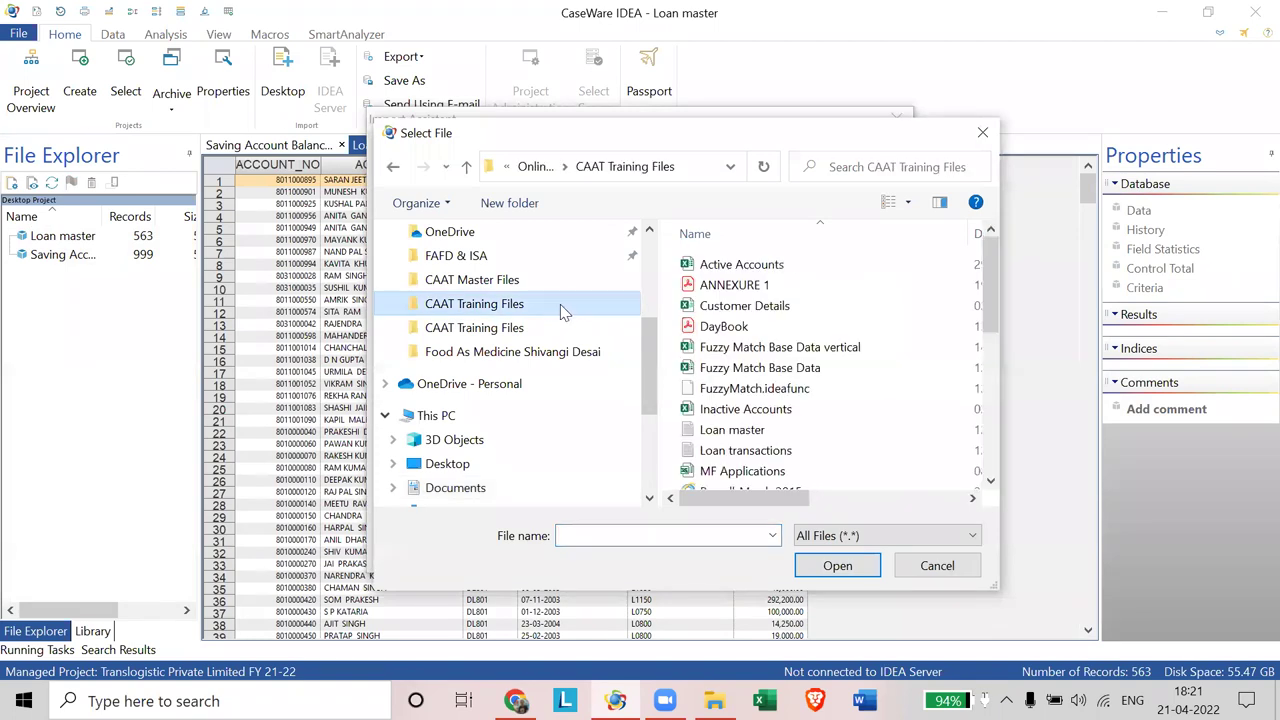
left_click(712, 434)
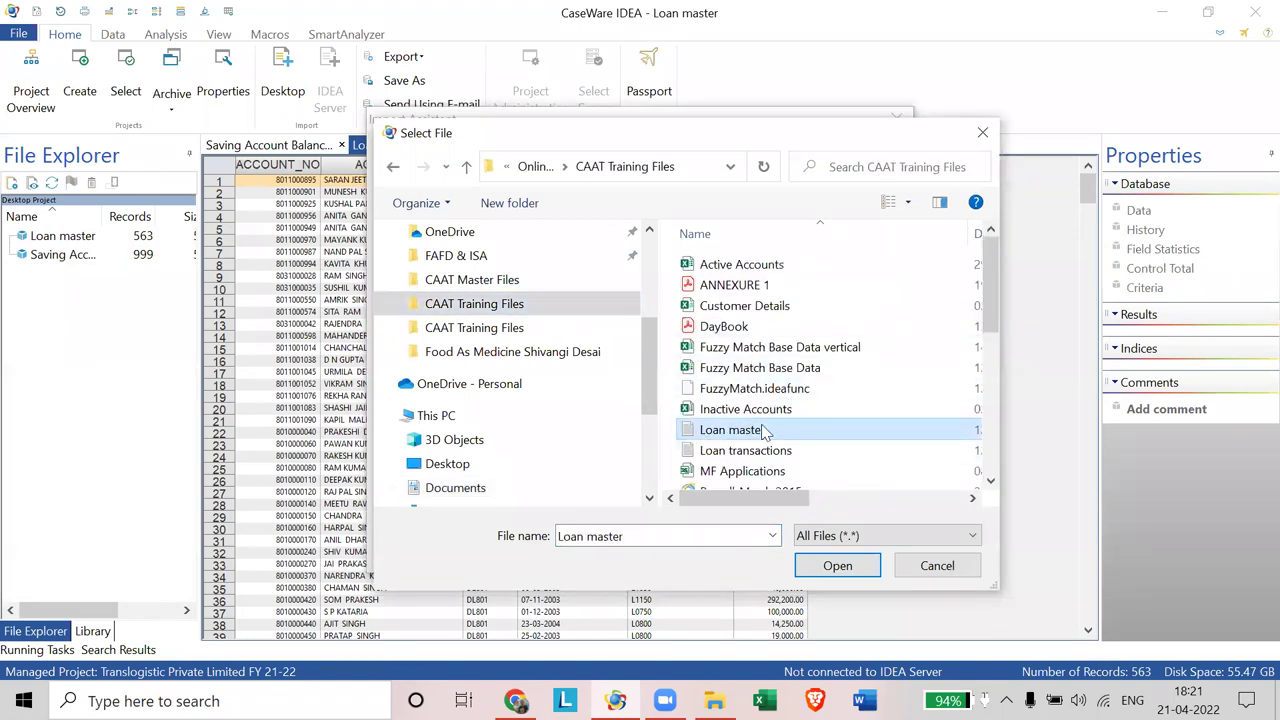
left_click(826, 568)
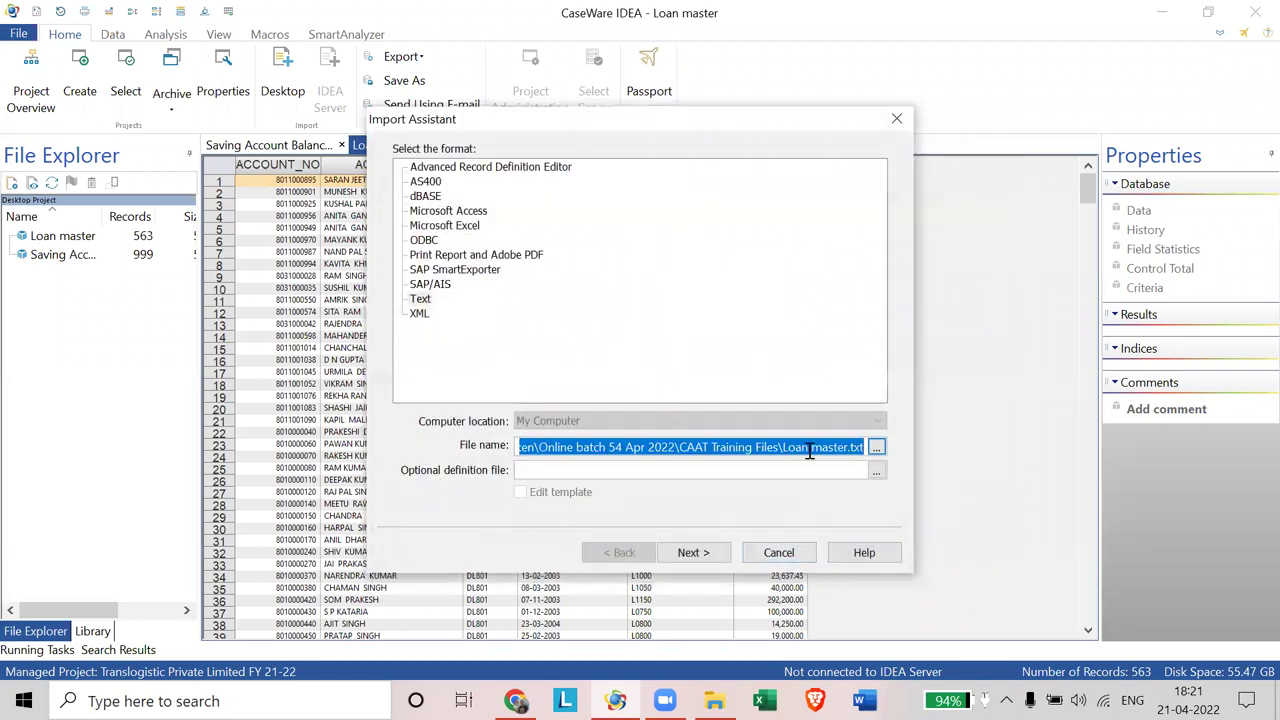
left_click(704, 553)
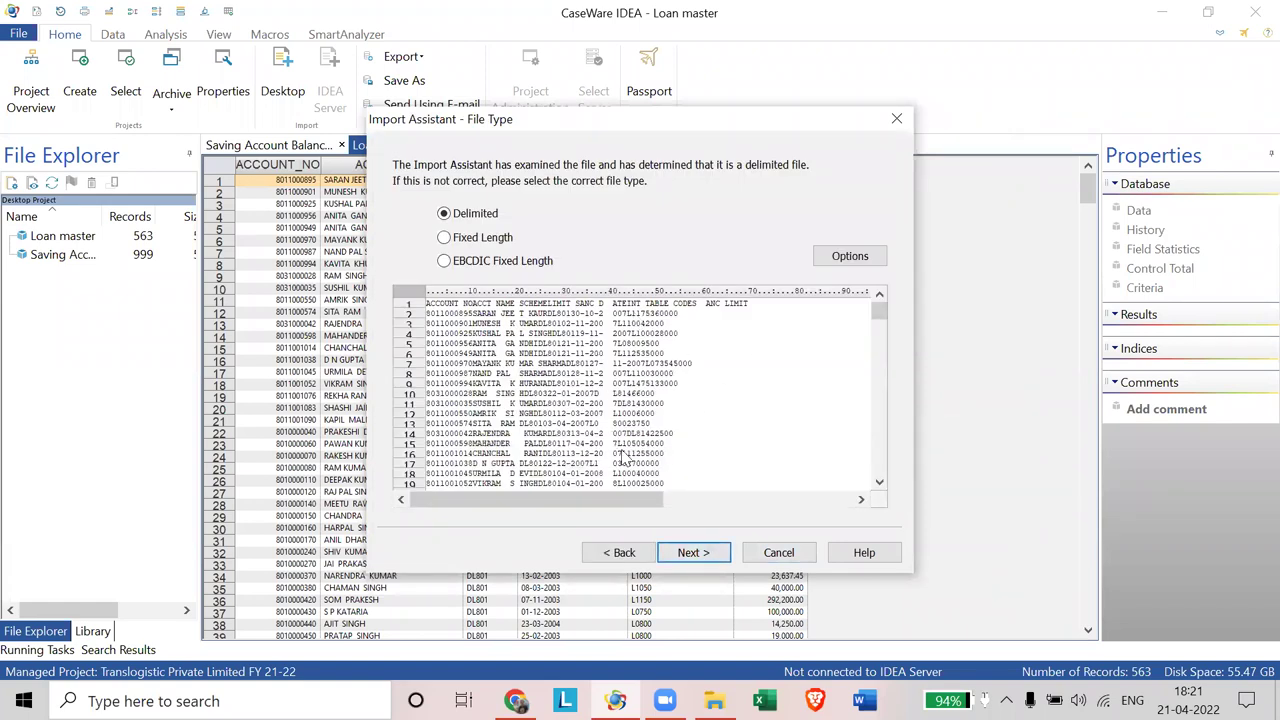
Step: Cancel the repeated text import and narrow the INT_TABLE_CODE and LIMIT_SANC_DATE columns of the Loan master database
left_click(779, 553)
scroll(852, 436, "up", 3)
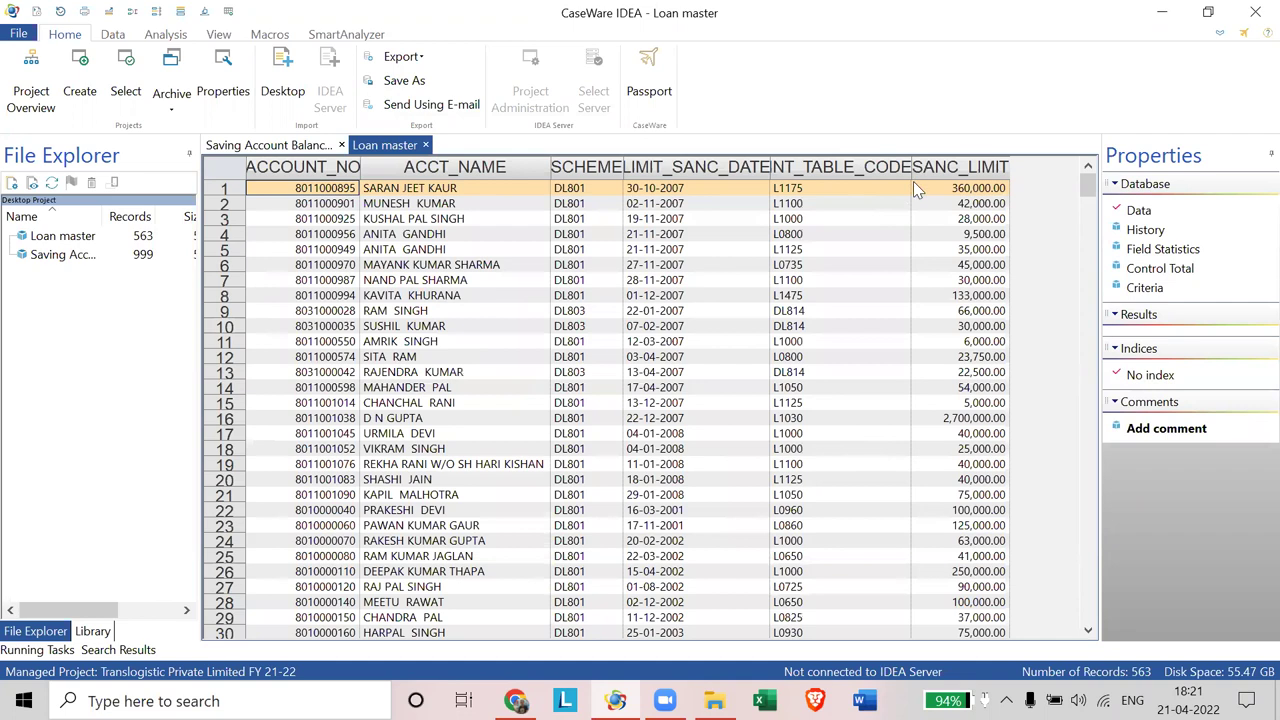
left_click_drag(908, 170, 840, 168)
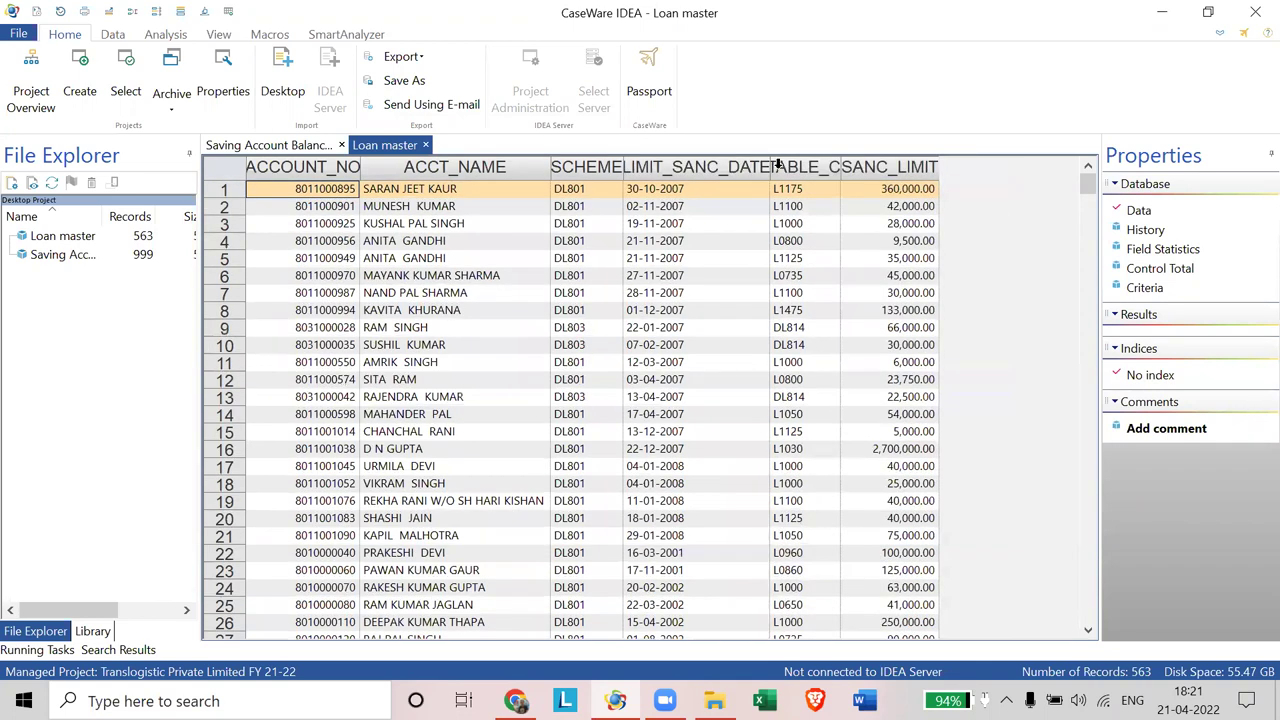
left_click_drag(772, 166, 720, 166)
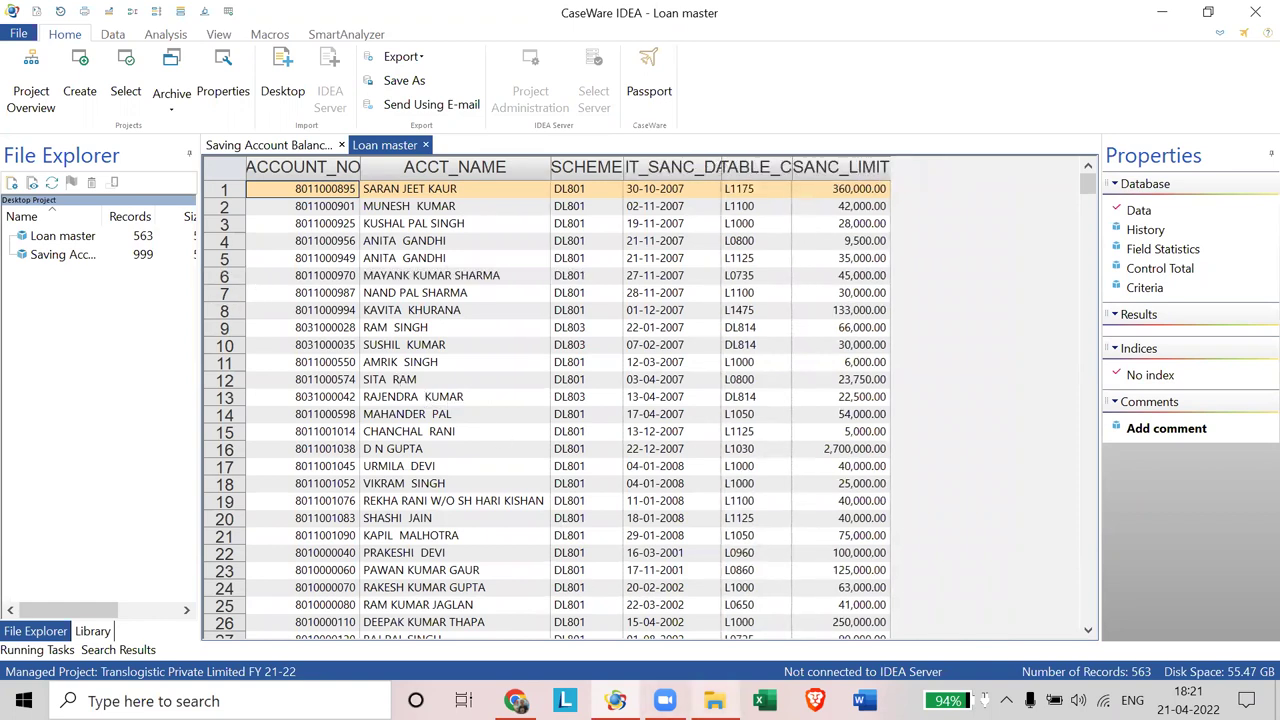
Step: View the raw Loan master text file from the CAAT Training Files folder full-screen in Notepad, and return to IDEA
key("alt+Tab")
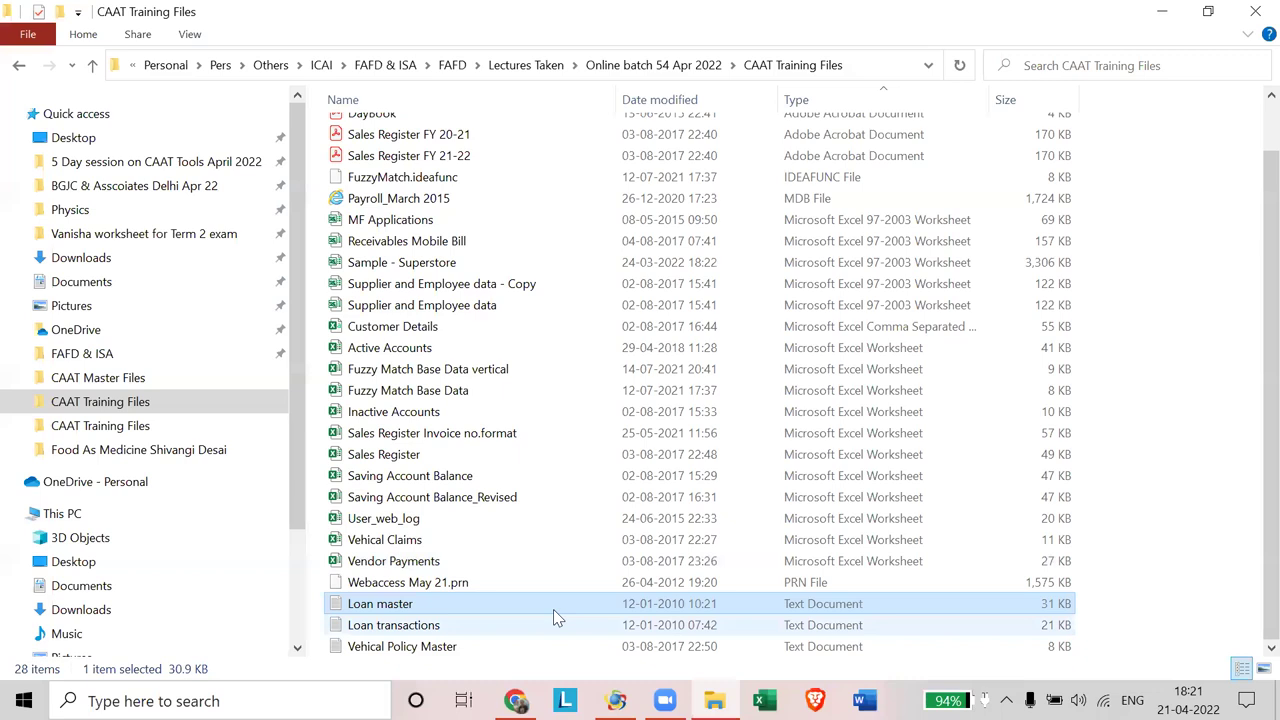
double_click(473, 607)
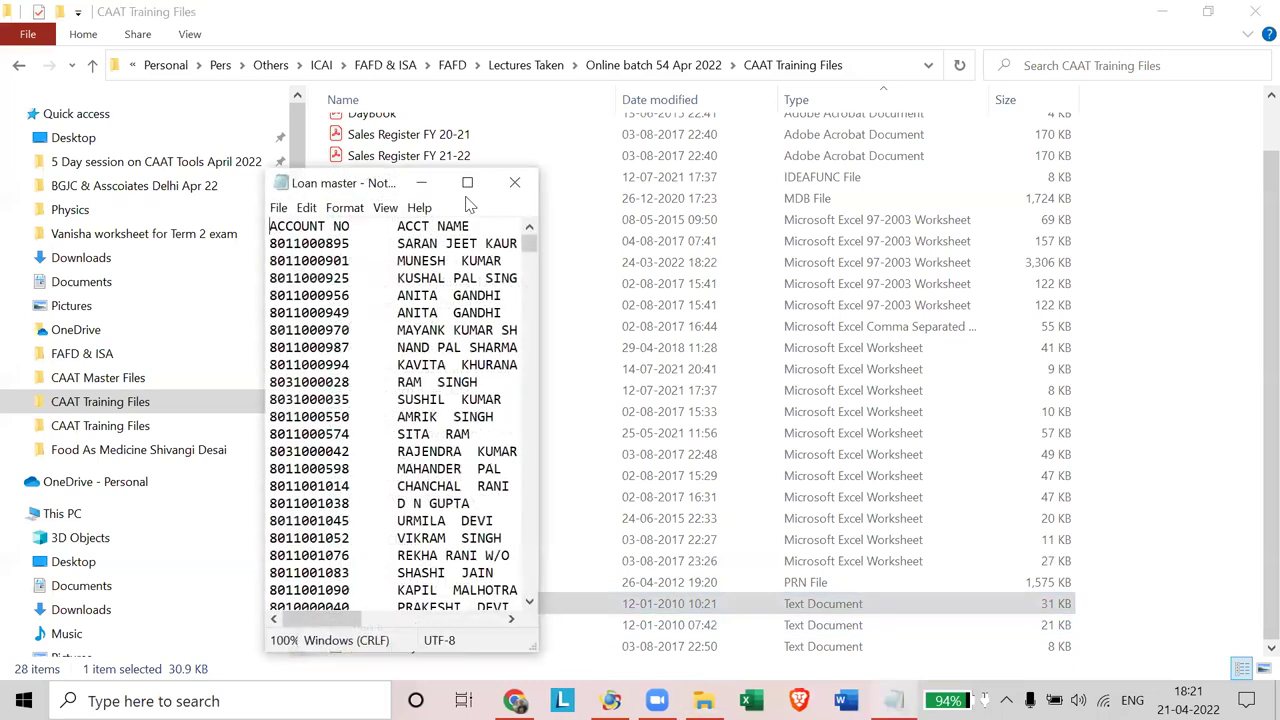
left_click(467, 183)
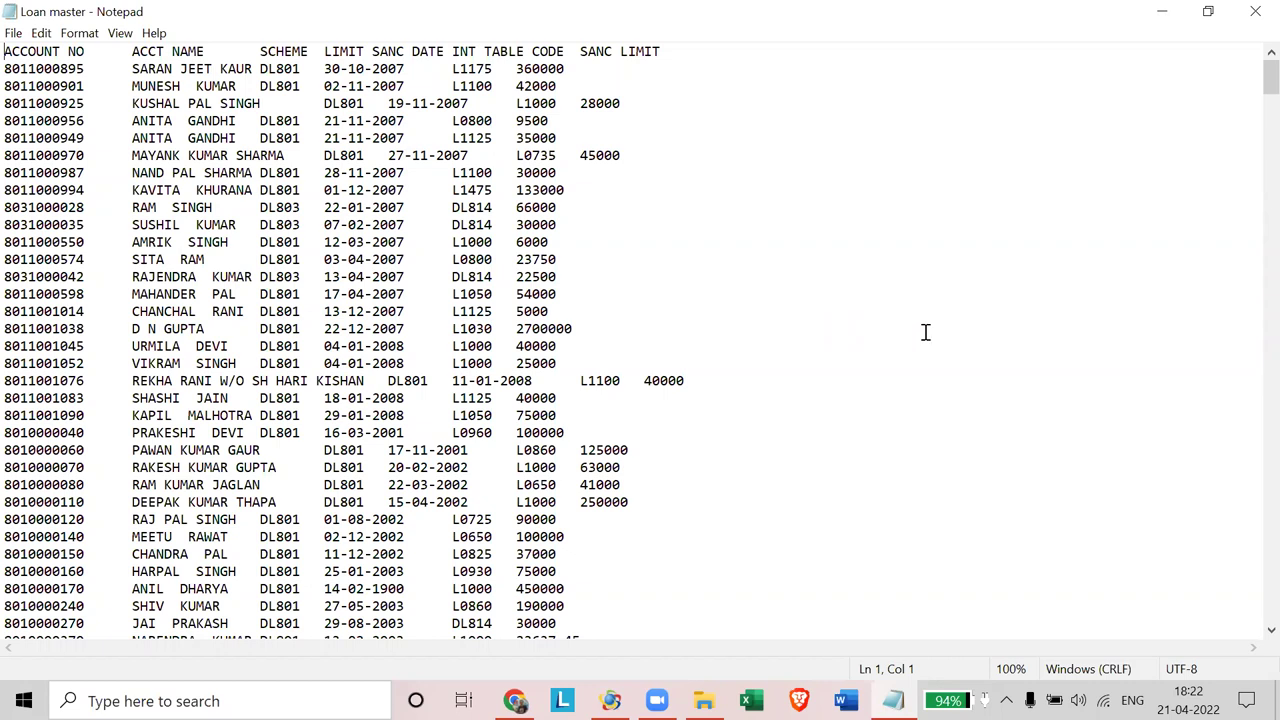
left_click(656, 700)
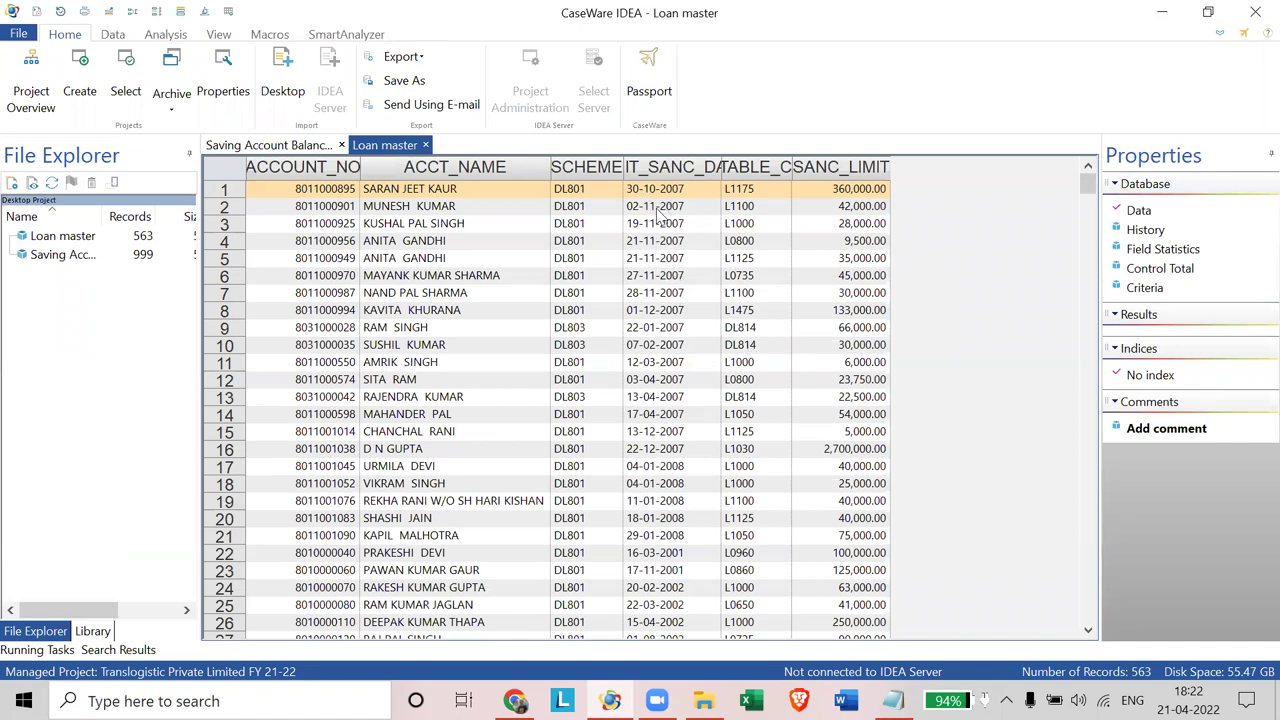
Step: Check the date mask of LIMIT_SANC_DATE in Field Manipulation for the Loan master database, and close without changes
double_click(518, 375)
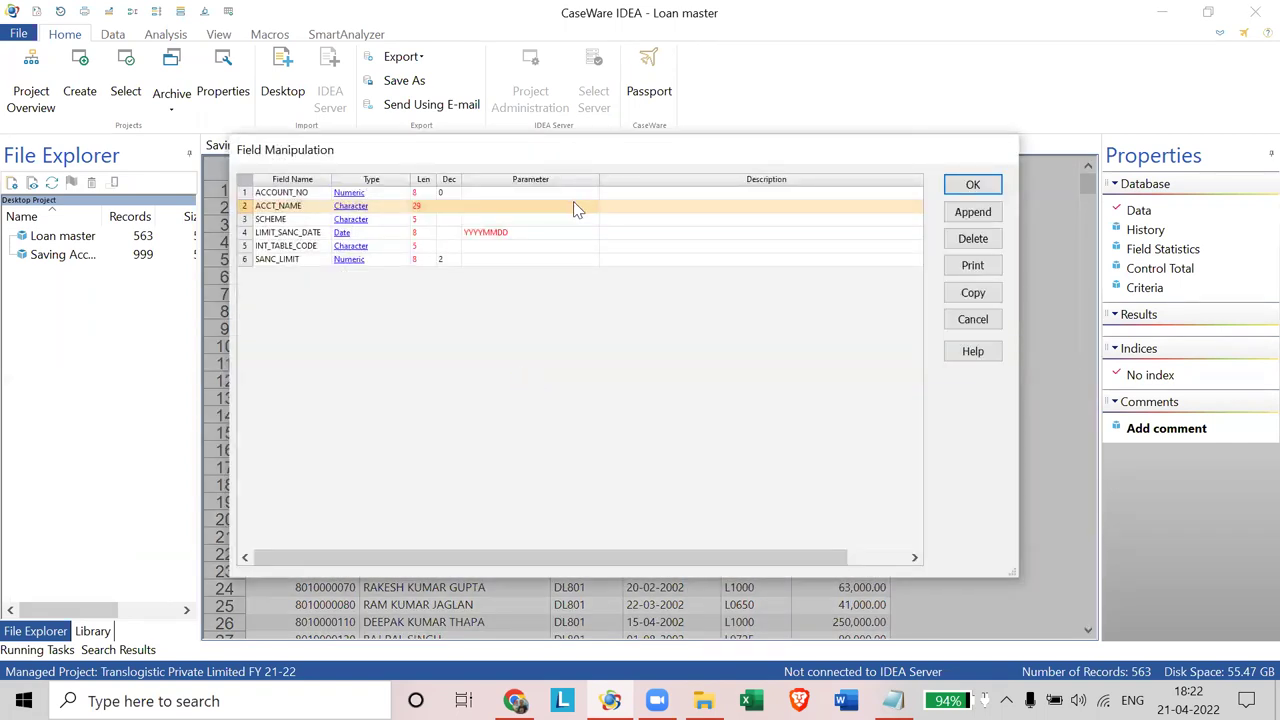
left_click(483, 236)
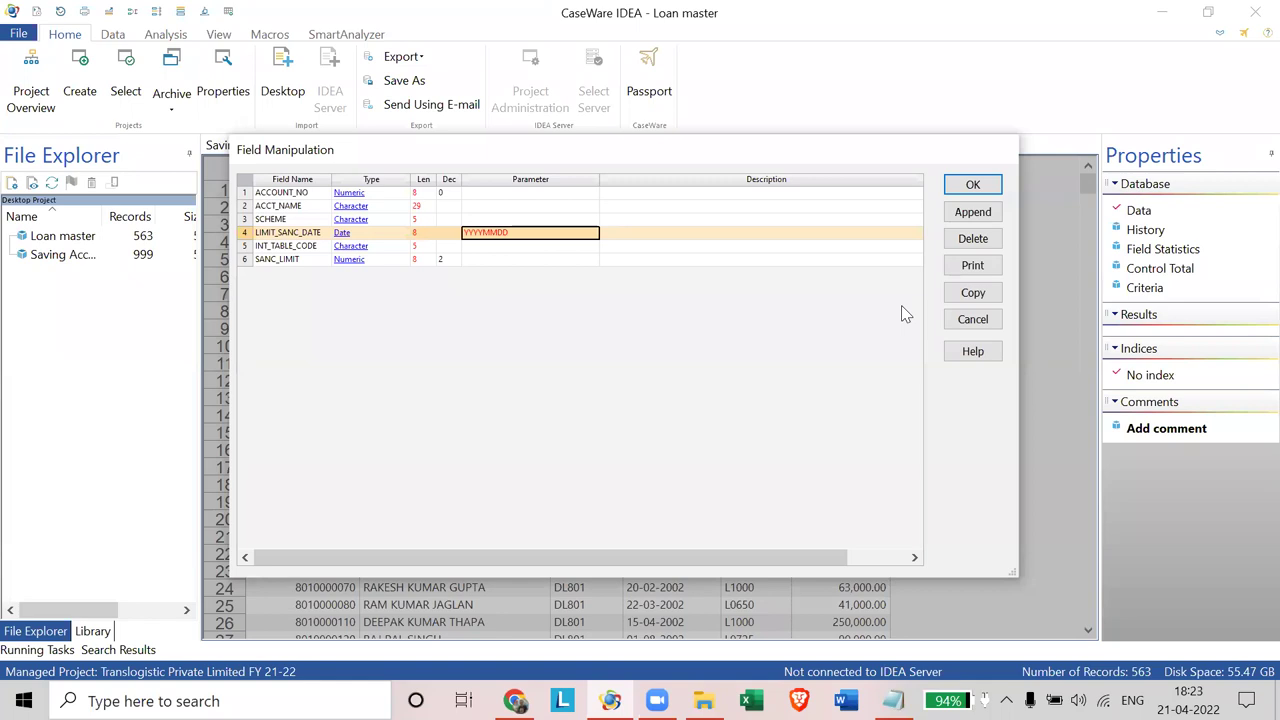
key("Return")
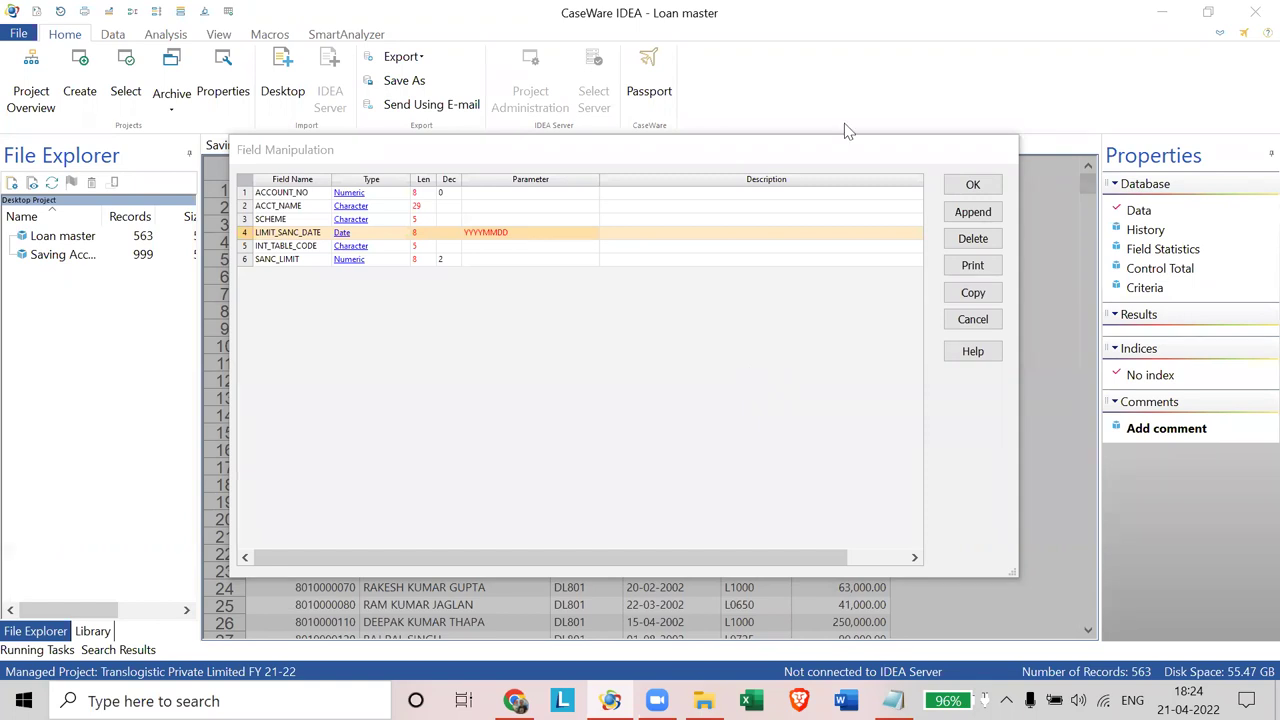
left_click(968, 325)
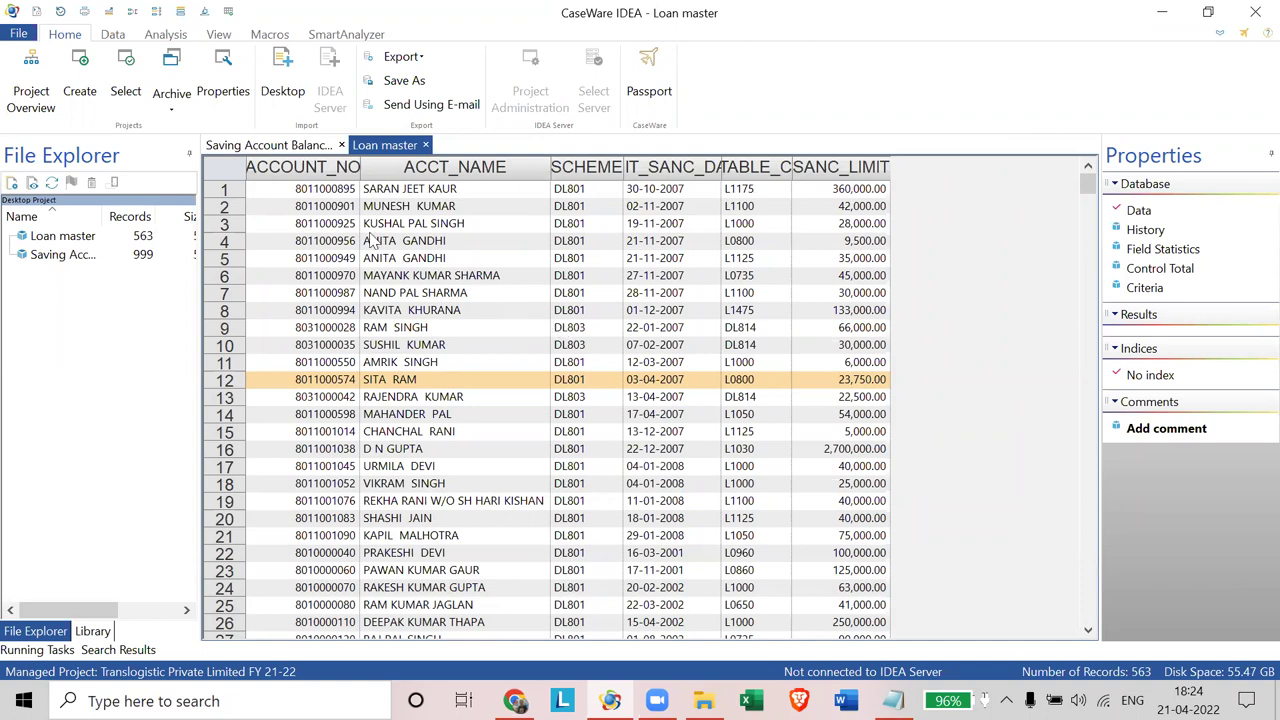
Step: Start a desktop Text import of the Loan master file from the CAAT Training Files folder, and proceed to the file type choice
left_click(282, 95)
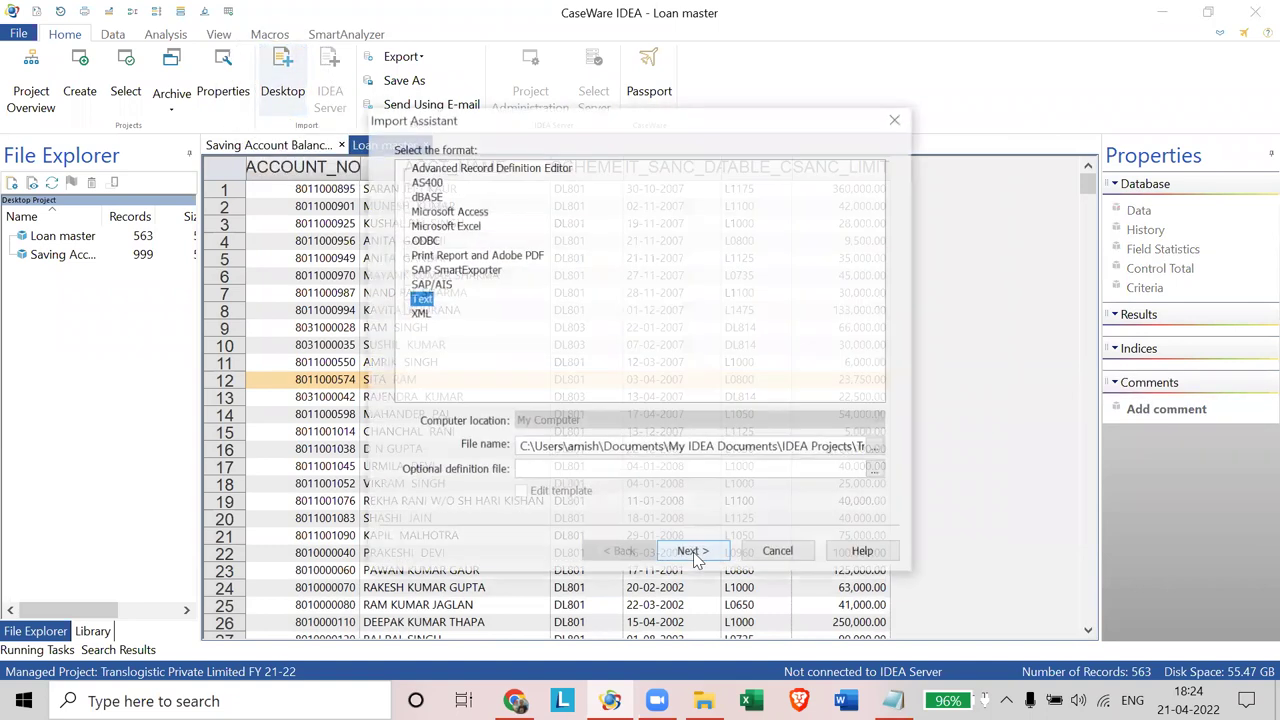
left_click_drag(590, 118, 912, 125)
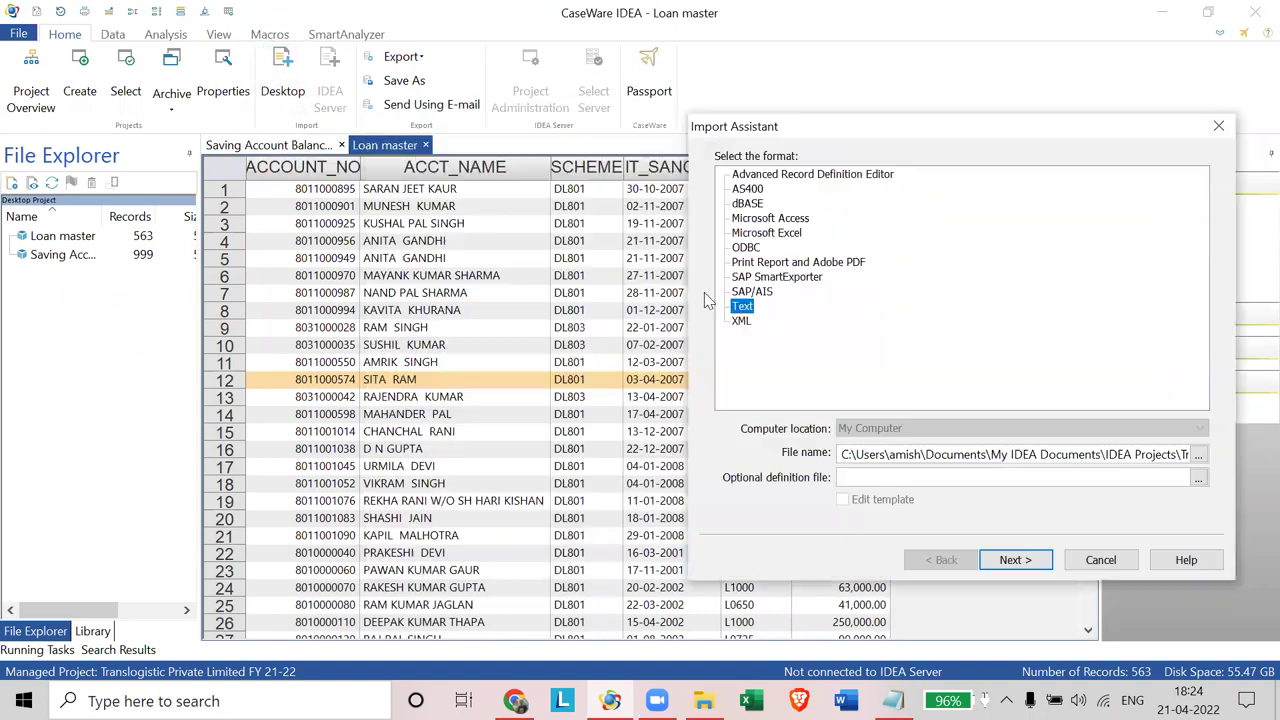
left_click(747, 312)
left_click(747, 312)
left_click(1199, 455)
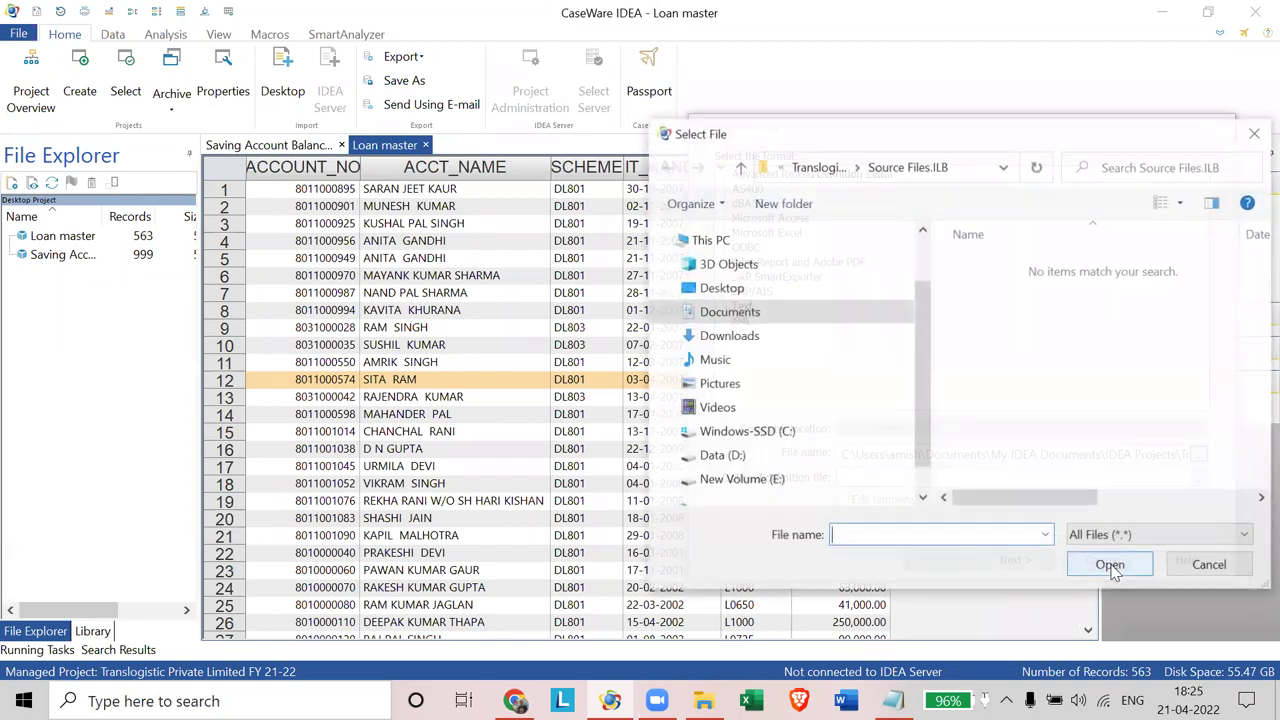
scroll(754, 417, "up", 3)
left_click(745, 313)
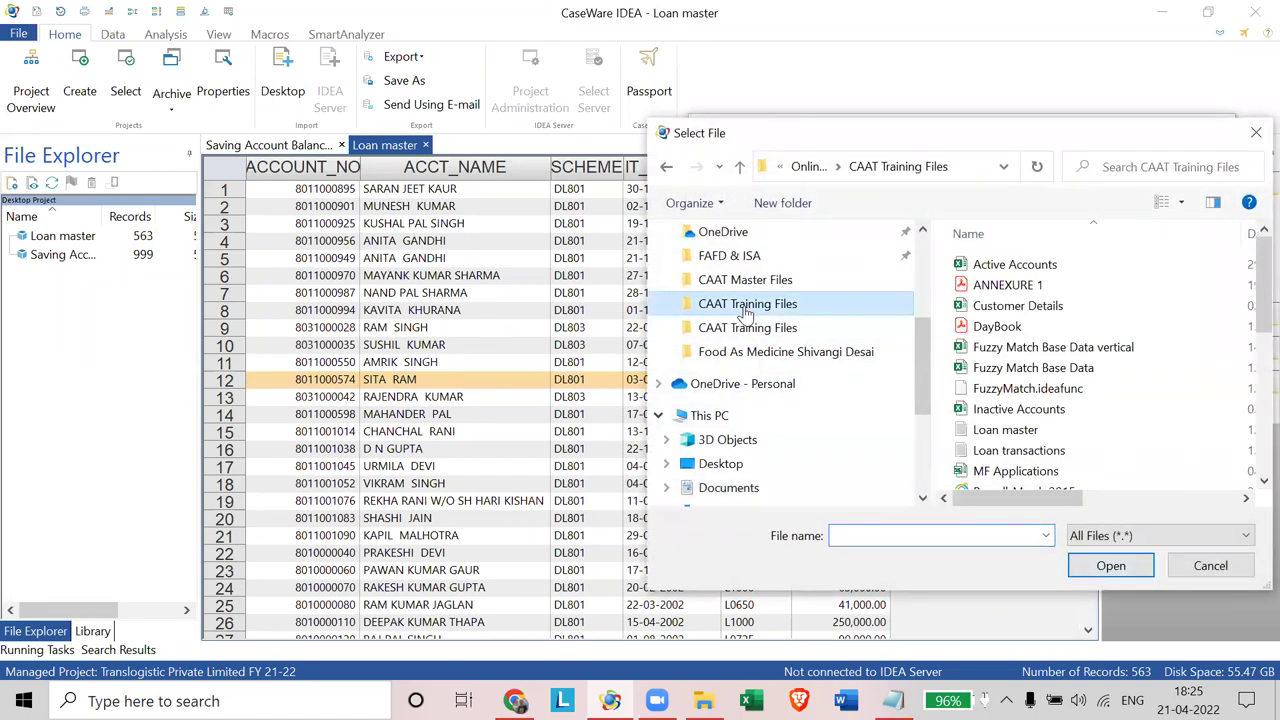
double_click(1005, 430)
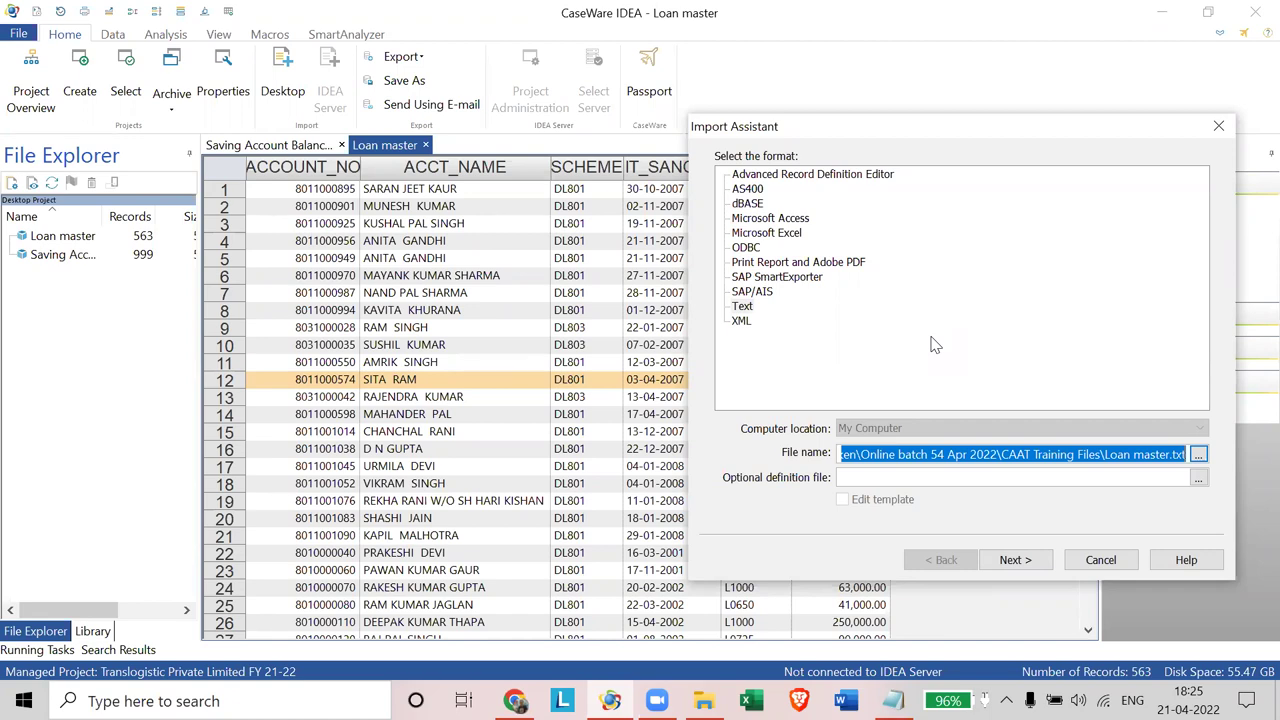
left_click(740, 95)
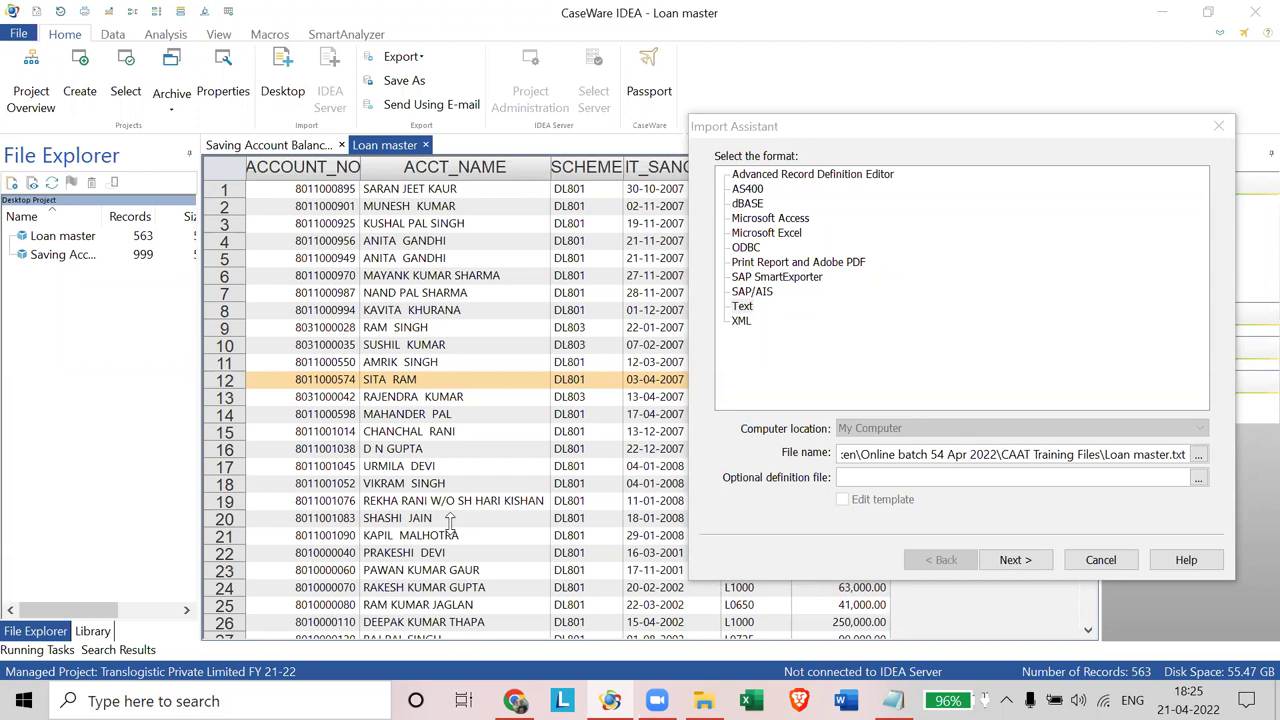
left_click(1032, 563)
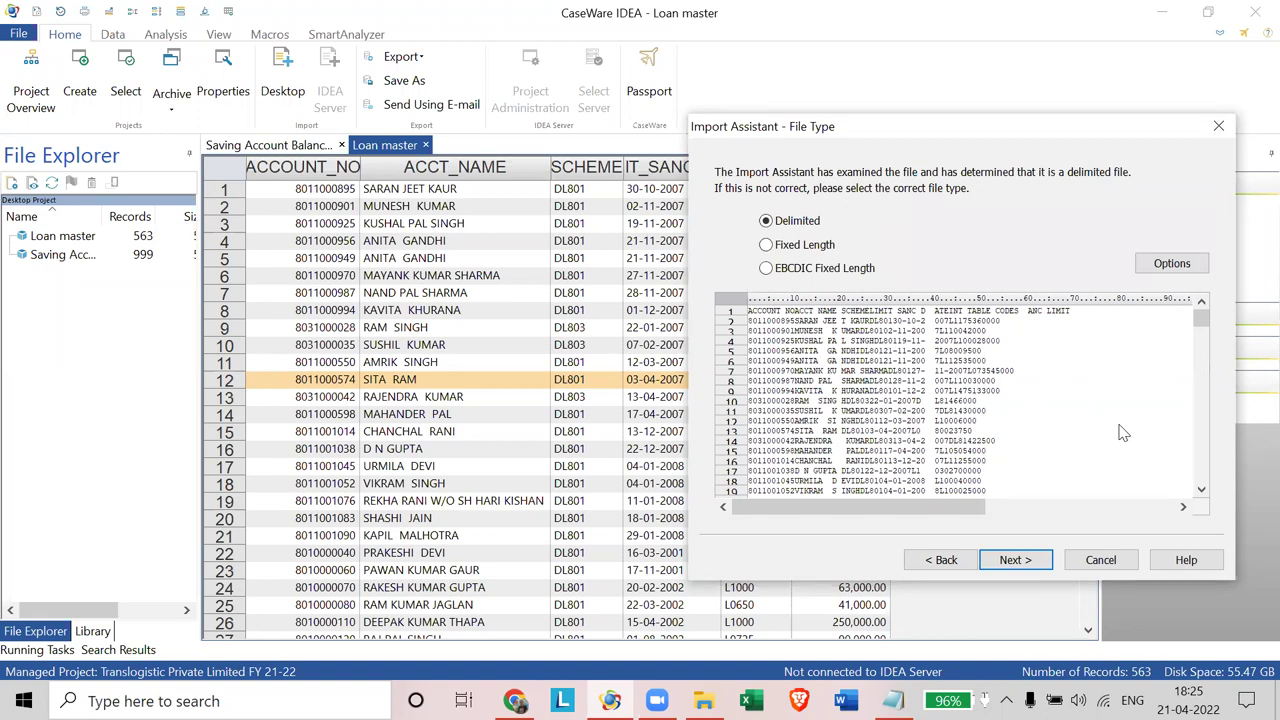
Step: Keep the Delimited file type and Tab separator, use the first visible row as field names, and proceed to the field details
left_click(1015, 560)
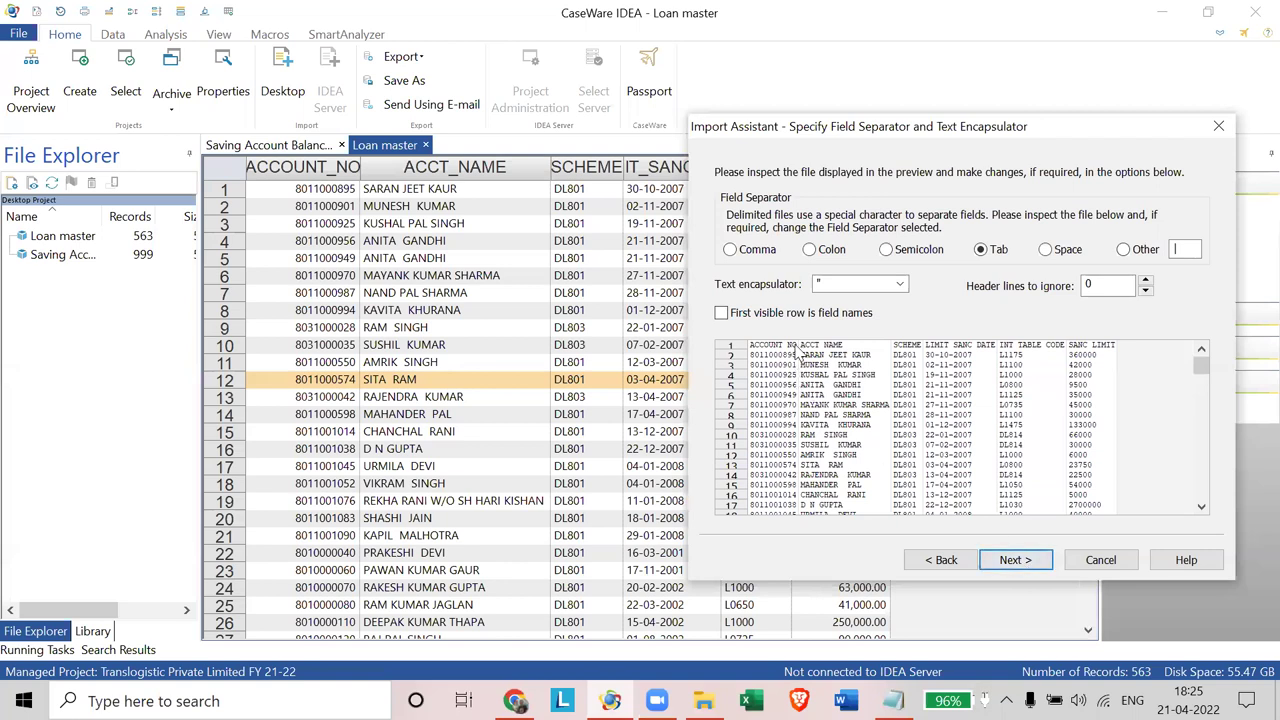
left_click(838, 318)
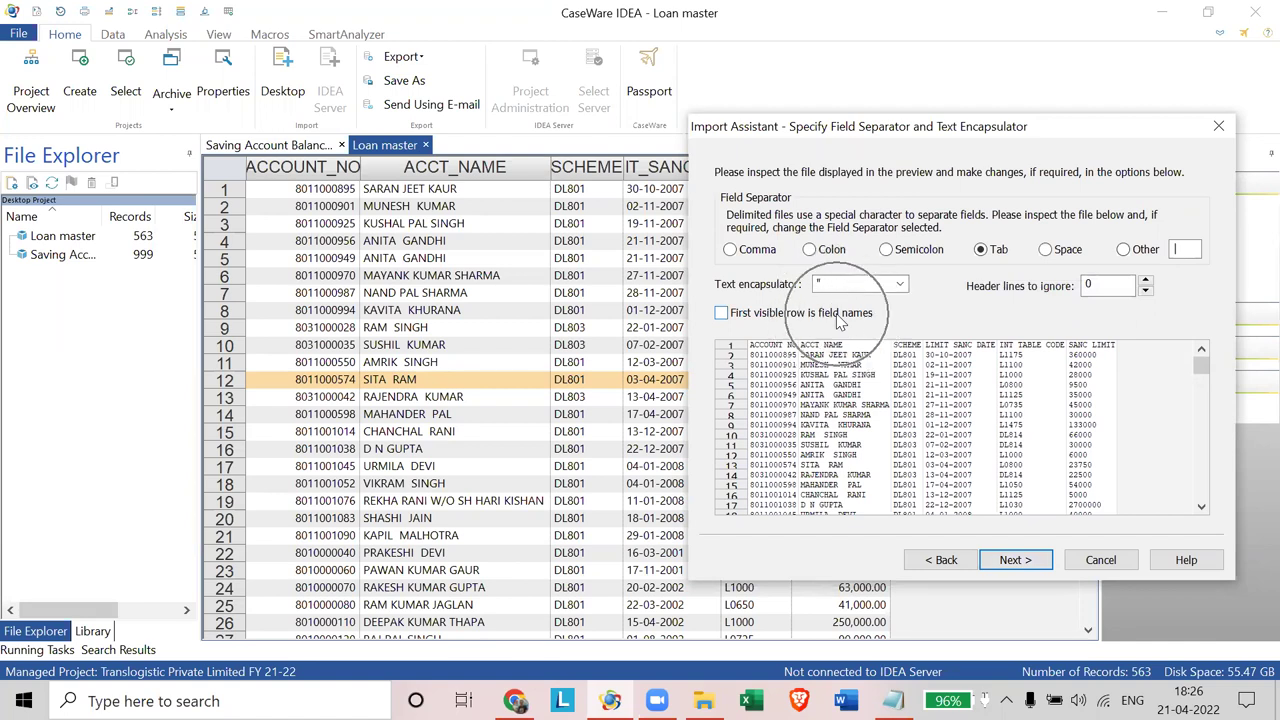
left_click(722, 313)
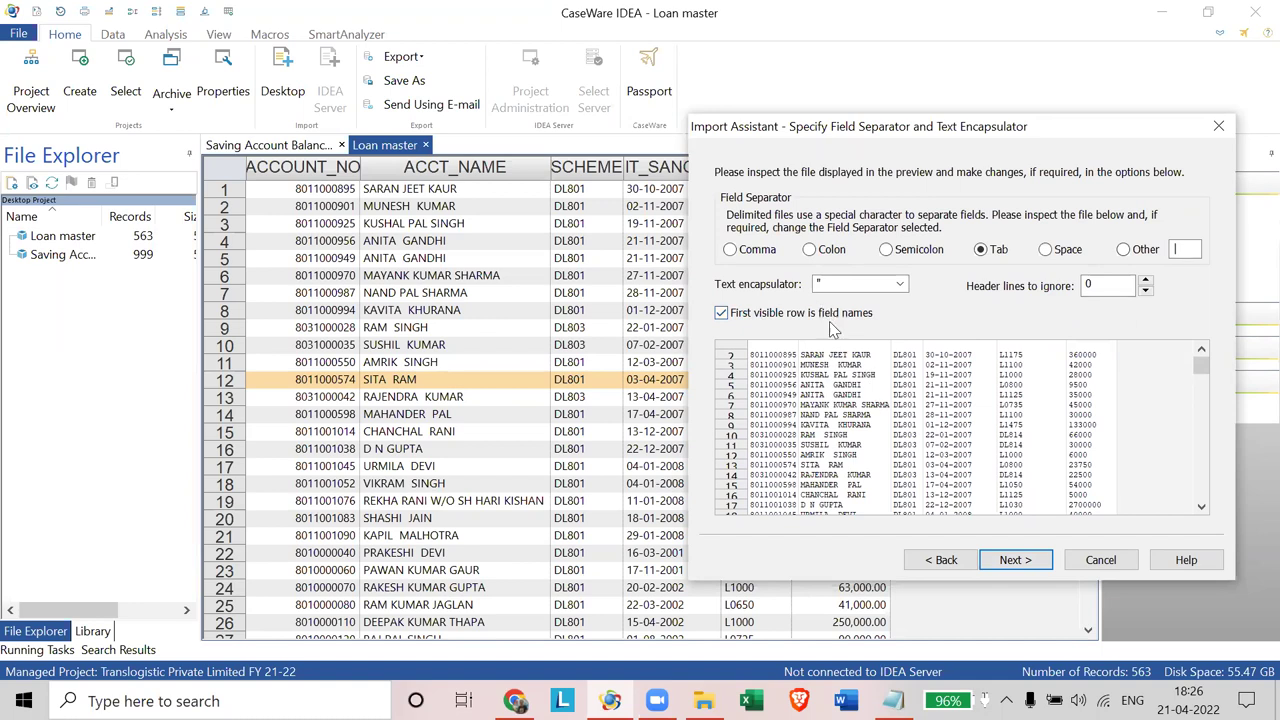
left_click(1013, 560)
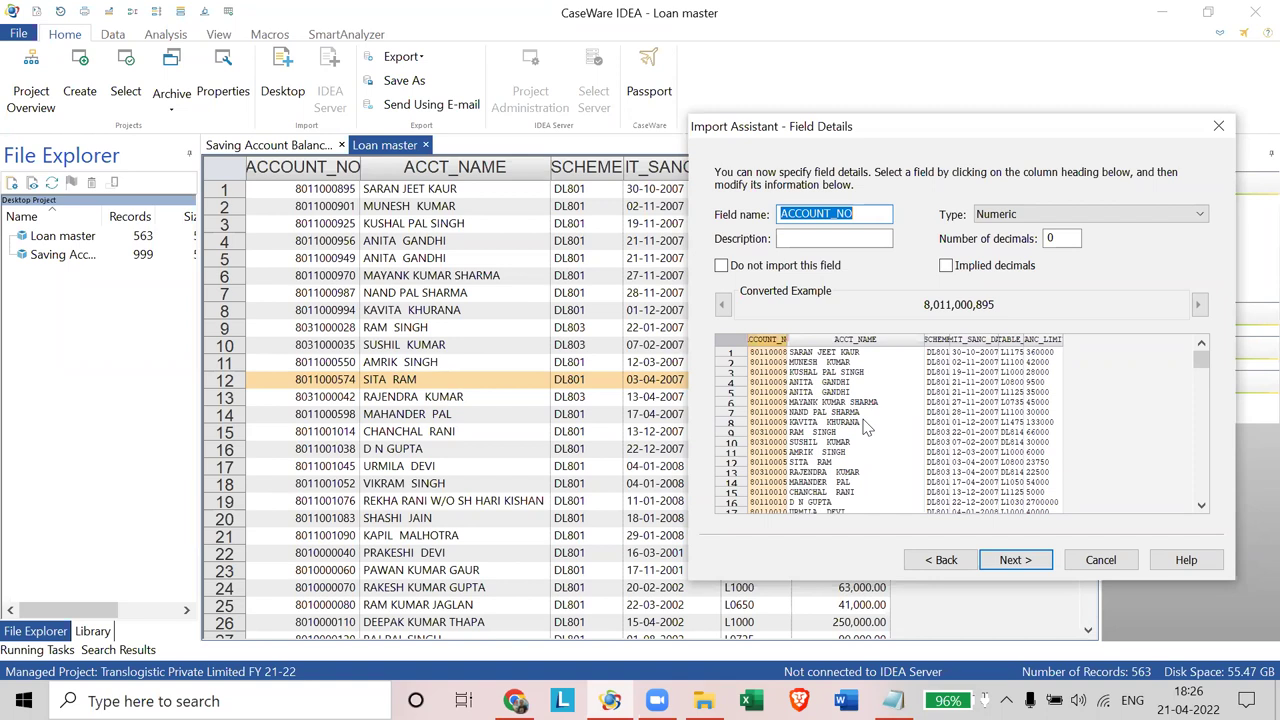
Step: Set the LIMIT_SANC_DATE field's type to Date with the date mask DD-MM-YYYY
left_click(991, 342)
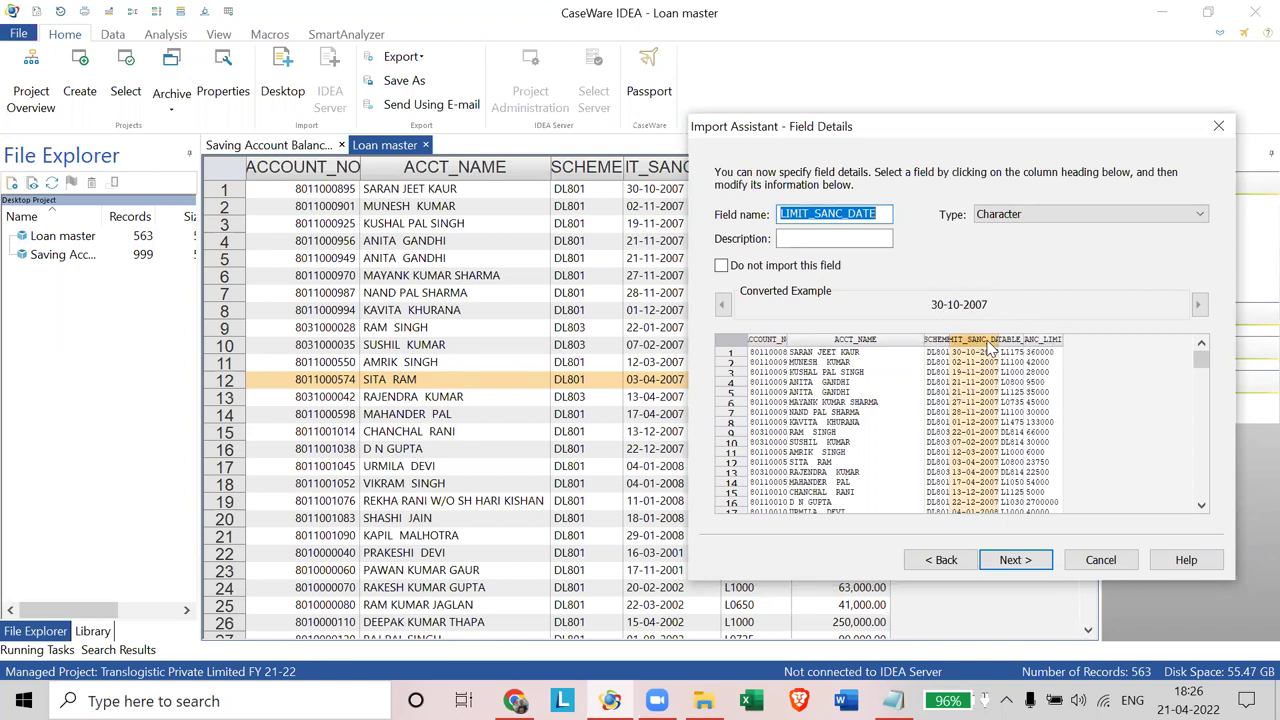
left_click(1001, 220)
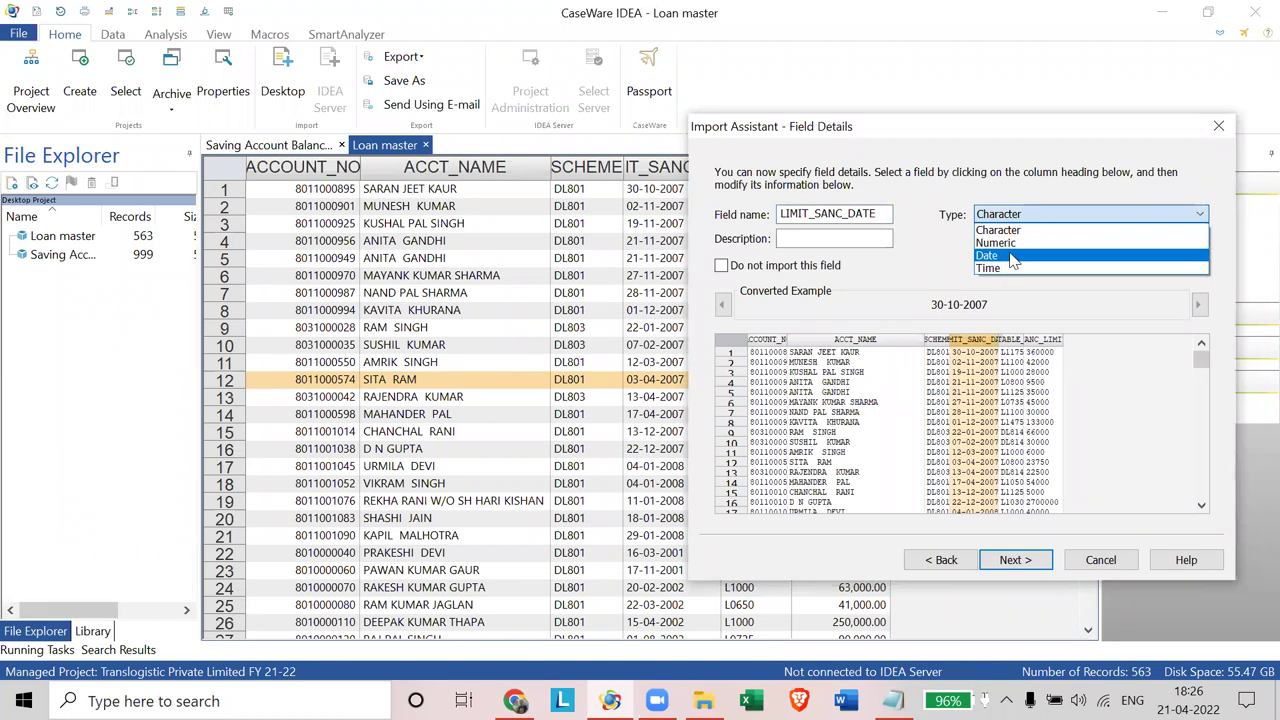
left_click(1000, 256)
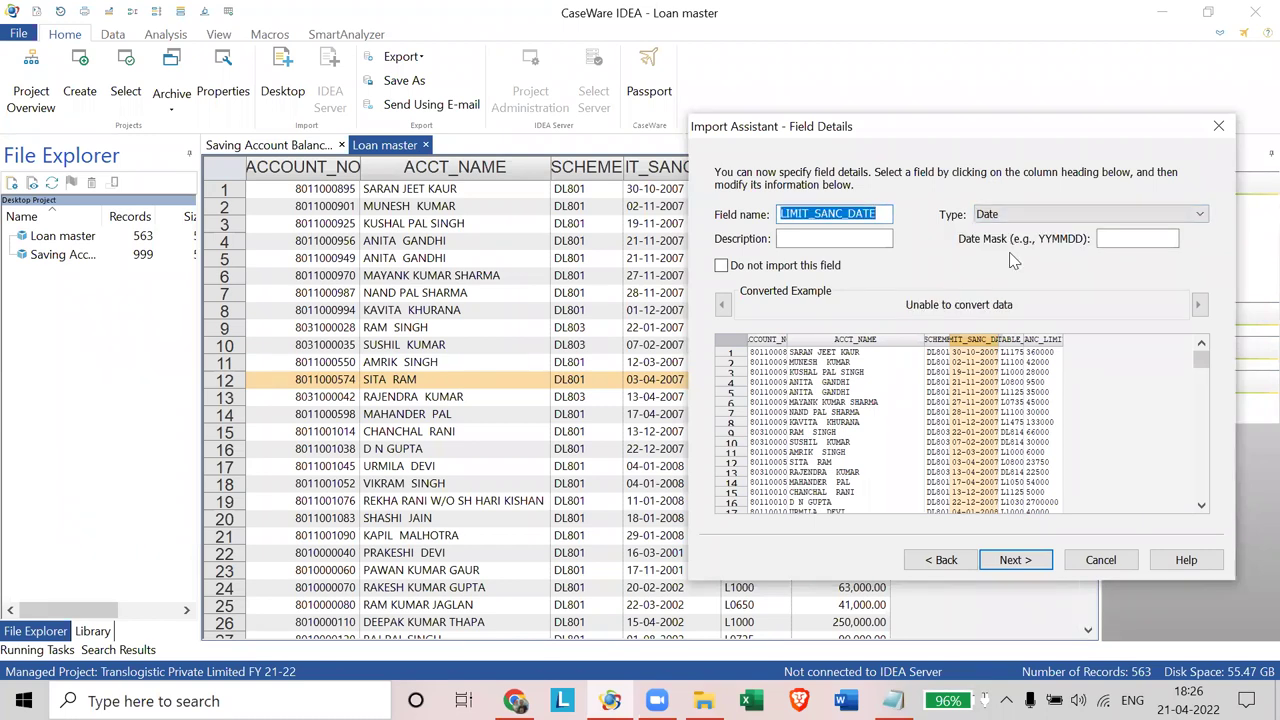
left_click(1035, 215)
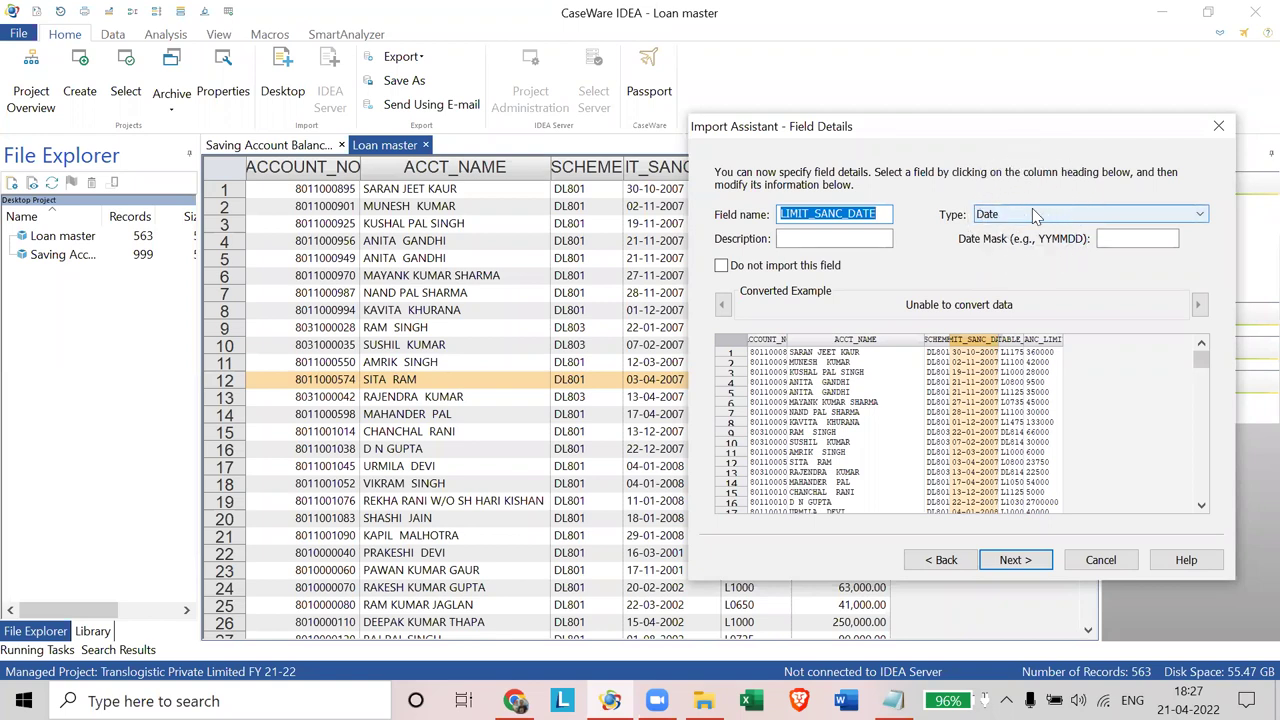
left_click(1118, 236)
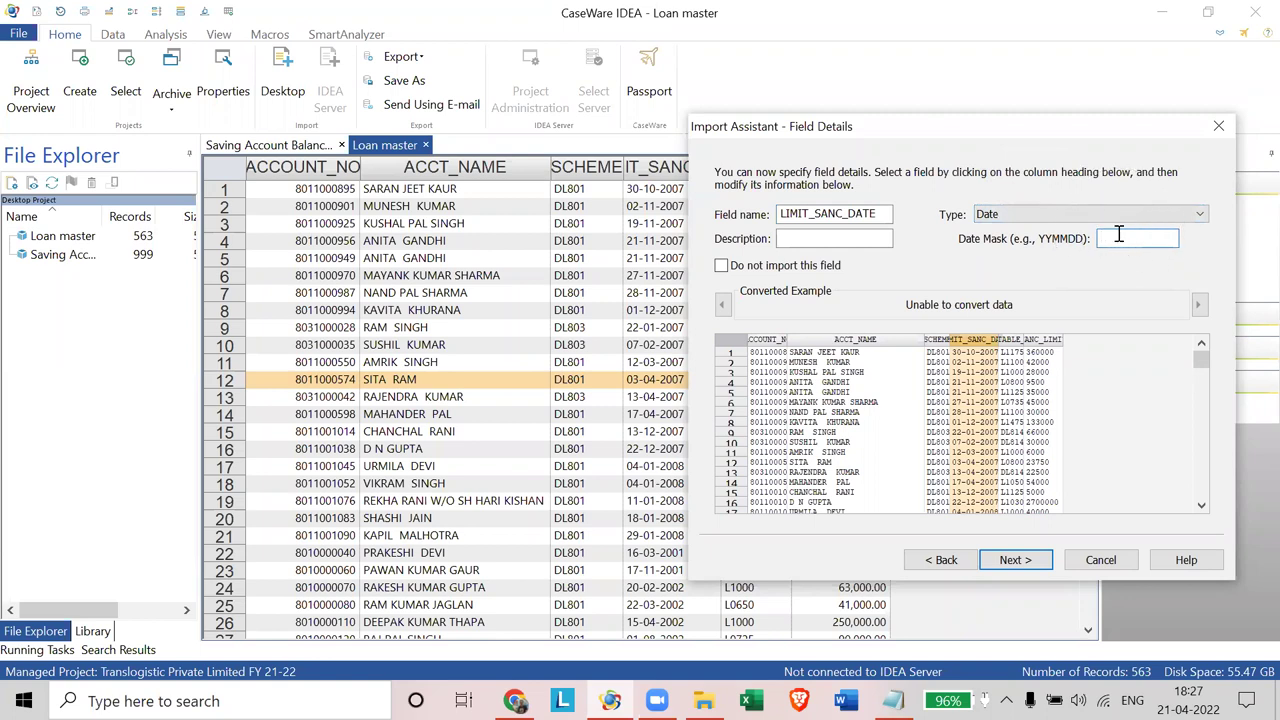
type("DD-MM-YYYY")
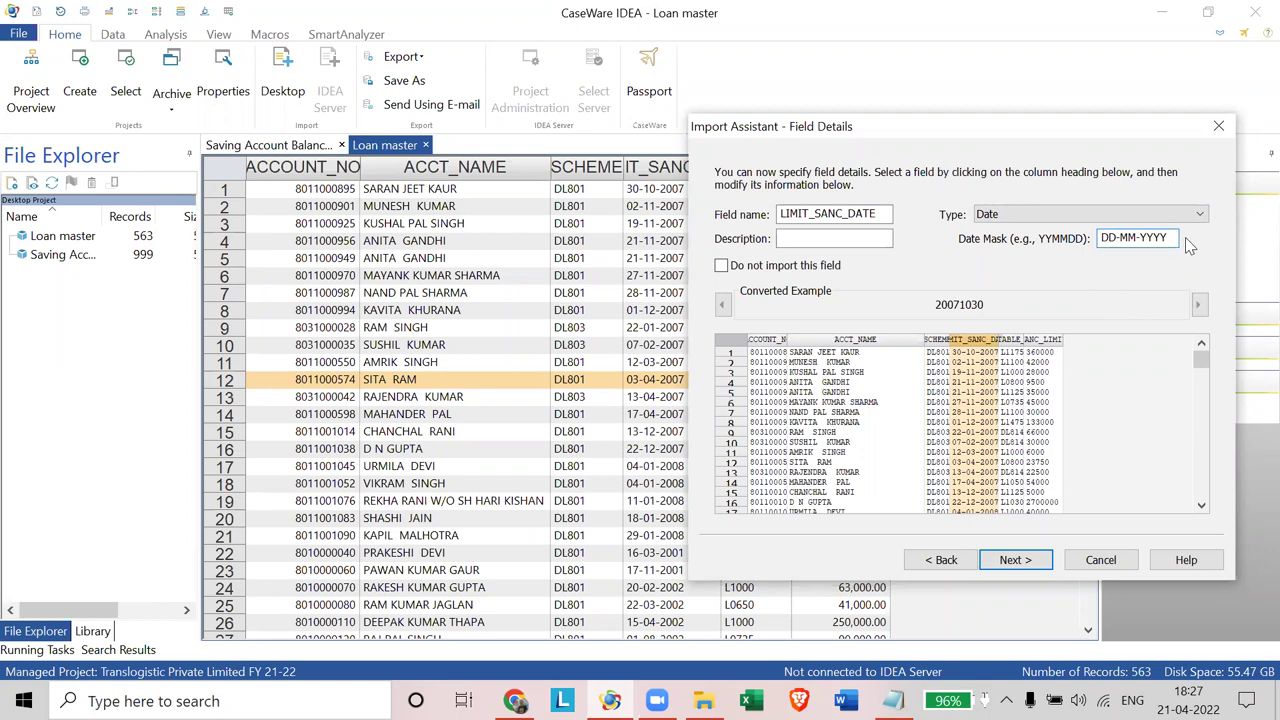
left_click_drag(1176, 237, 1003, 237)
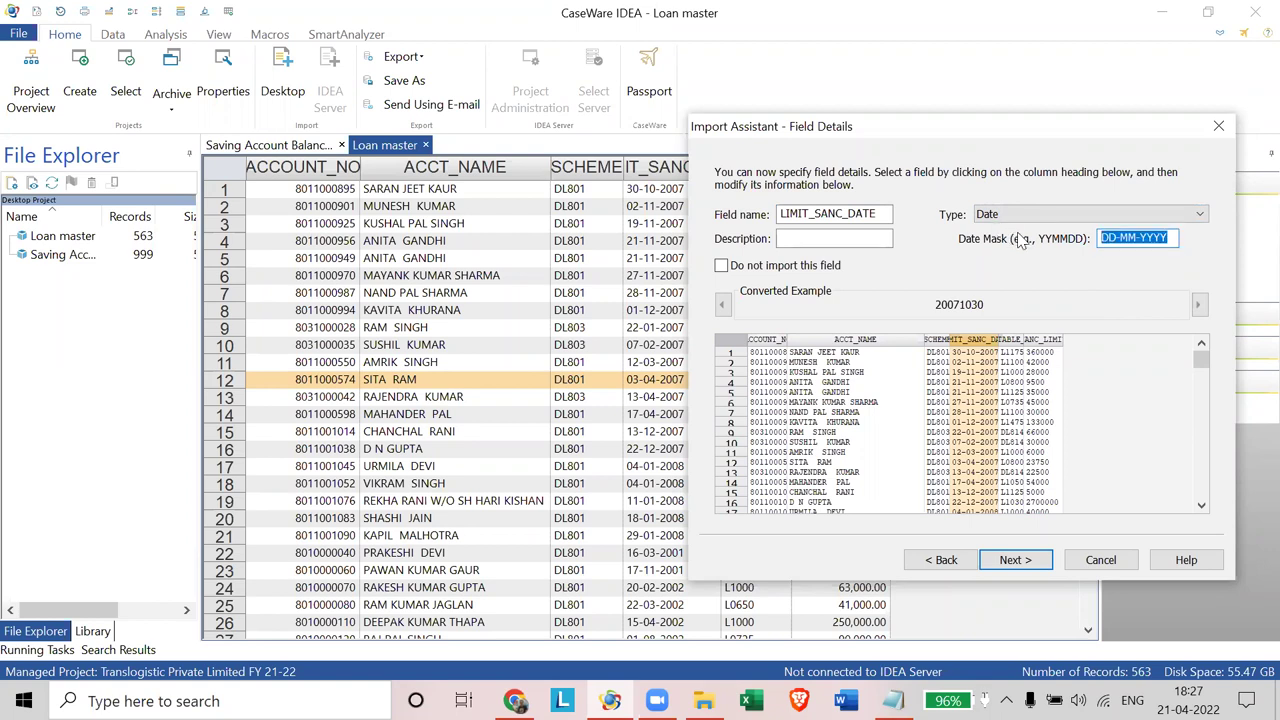
left_click(950, 108)
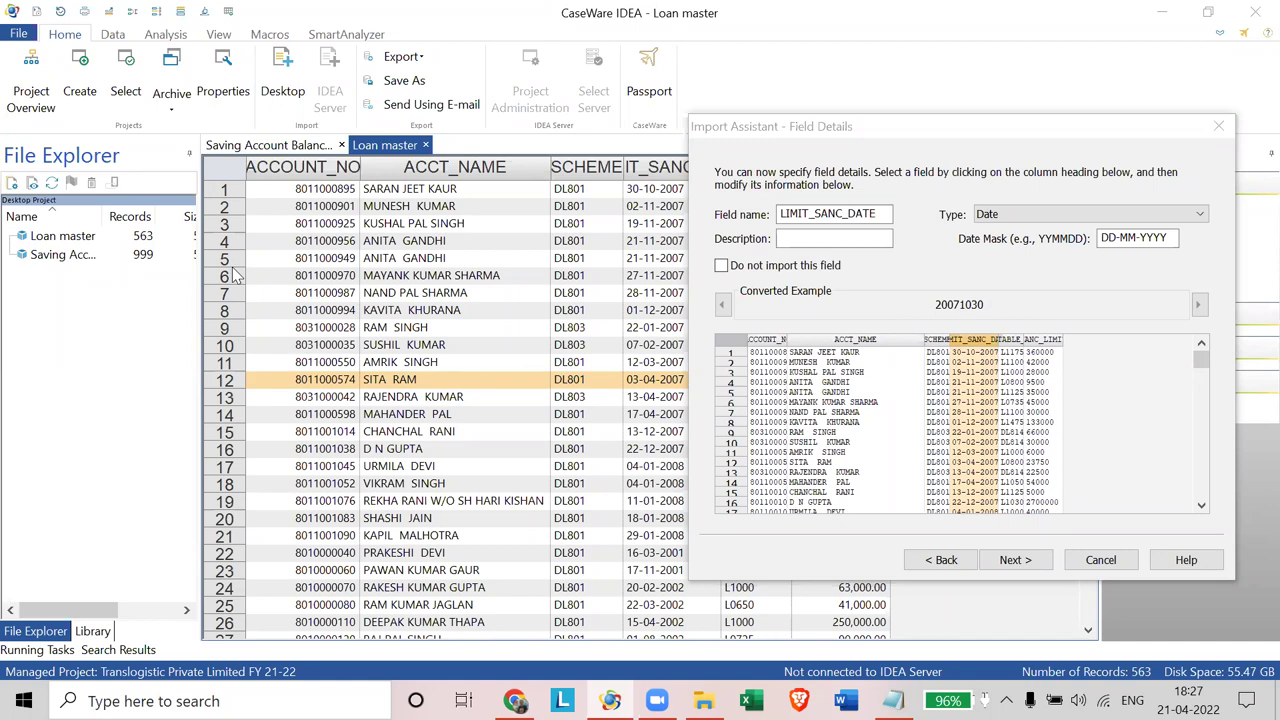
Step: Proceed to the database naming stage without adding fields or import criteria, and cancel the import
left_click(1015, 561)
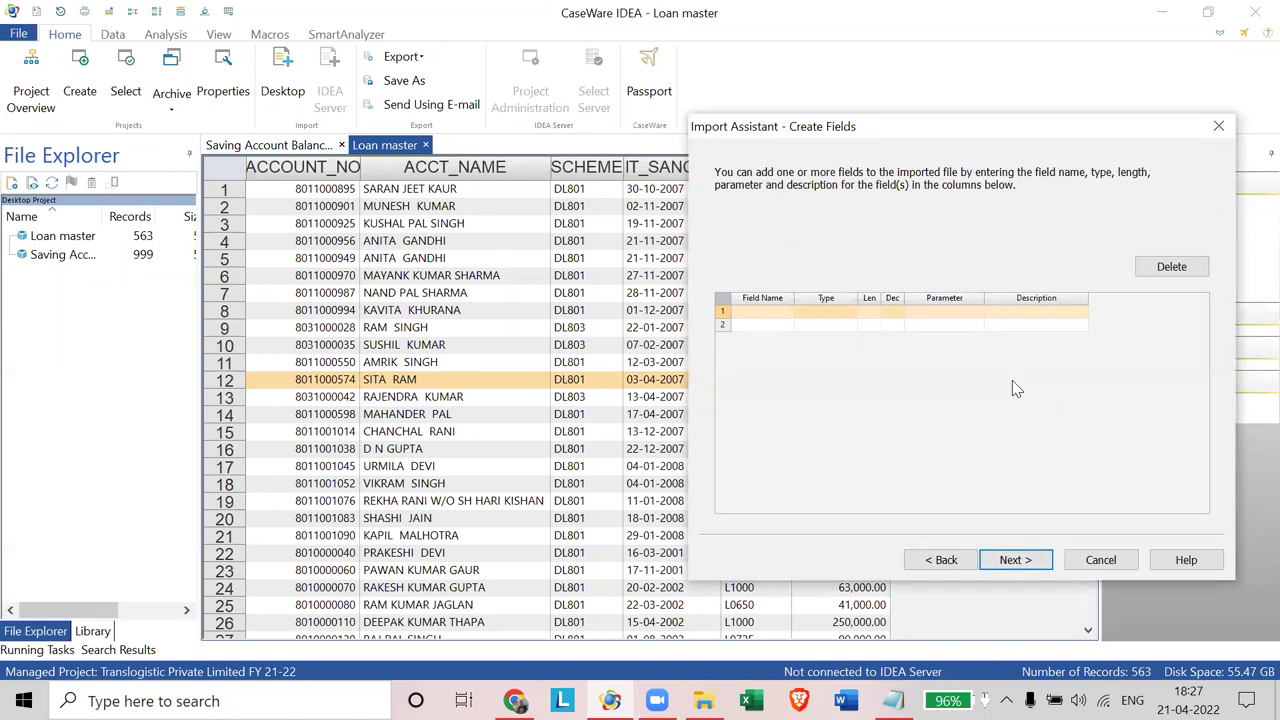
left_click(1008, 561)
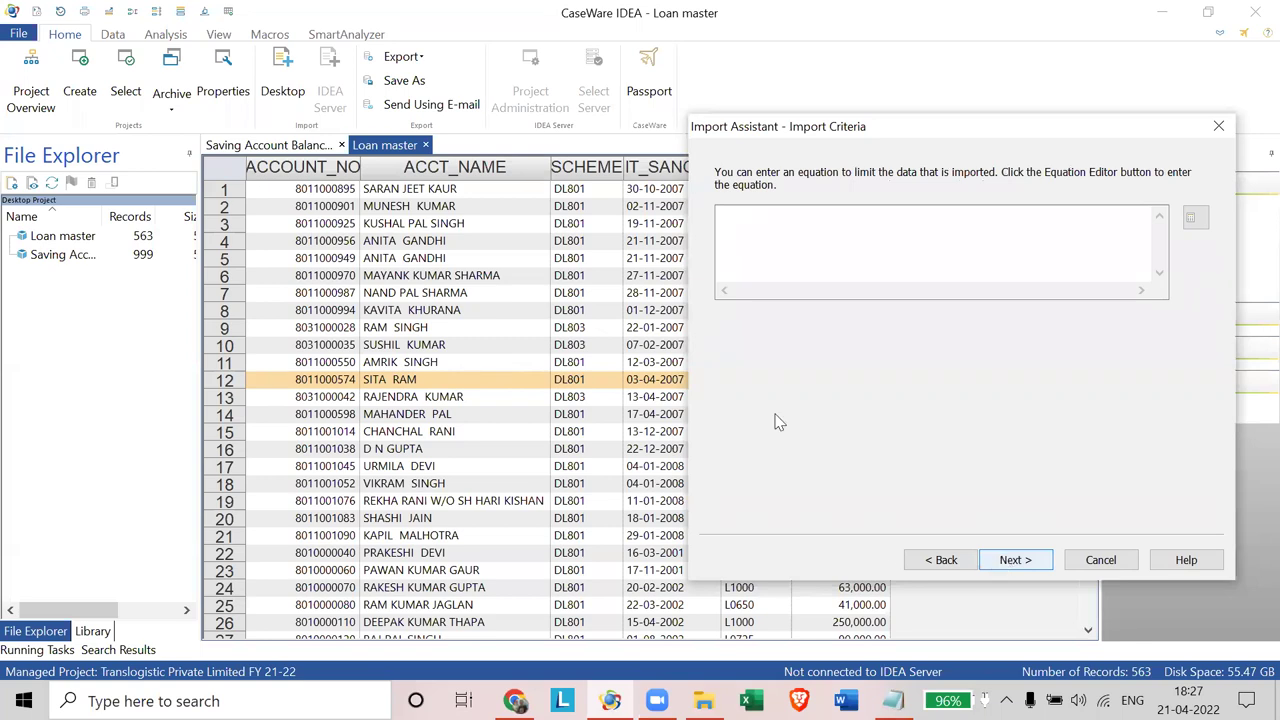
left_click(1014, 560)
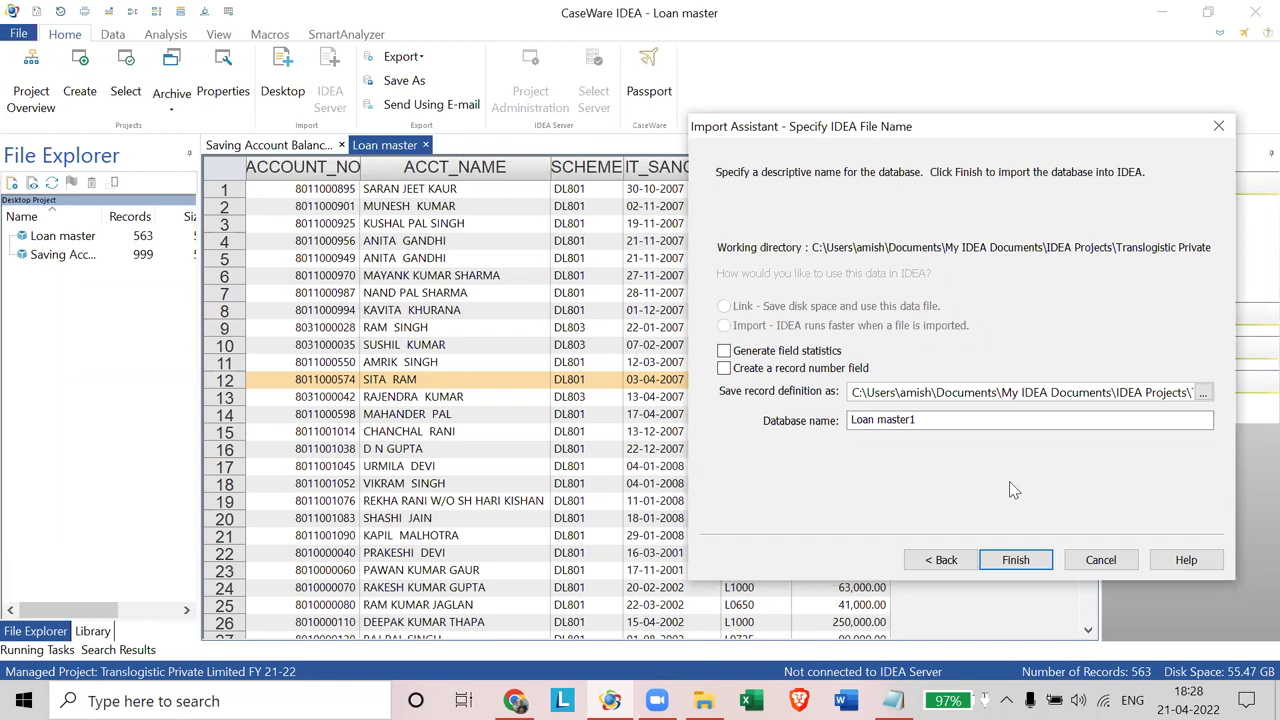
left_click(1099, 558)
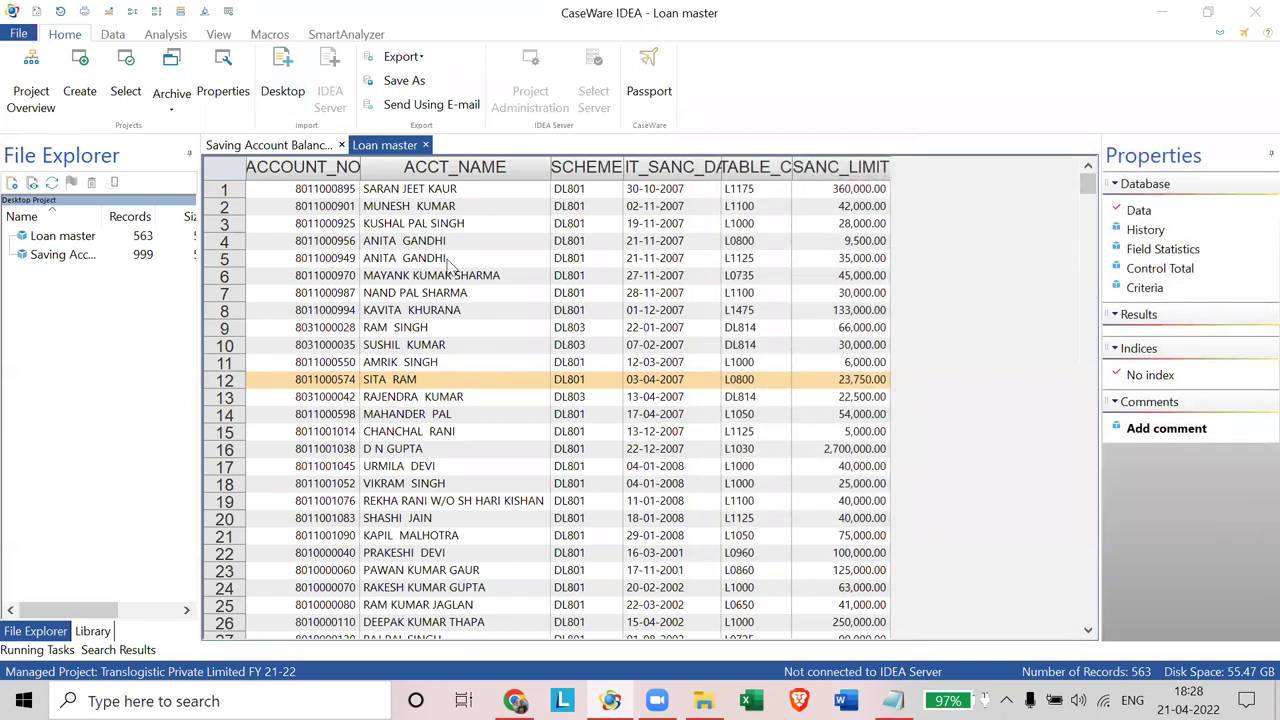
Step: Switch to the Saving Account Balance database
left_click(276, 147)
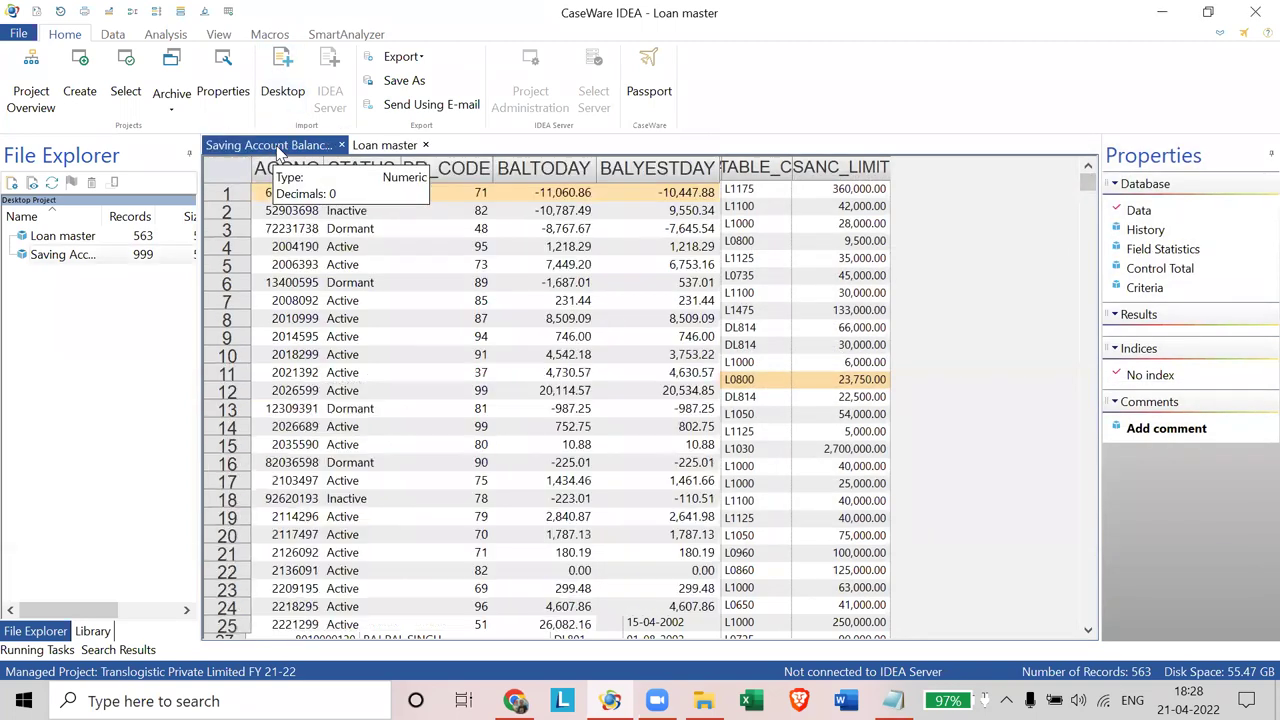
Step: Return to the Loan master database, switch to File Explorer and locate Payroll_March 2015-pay.ACCDB in the CAAT Training Files folder
left_click(399, 148)
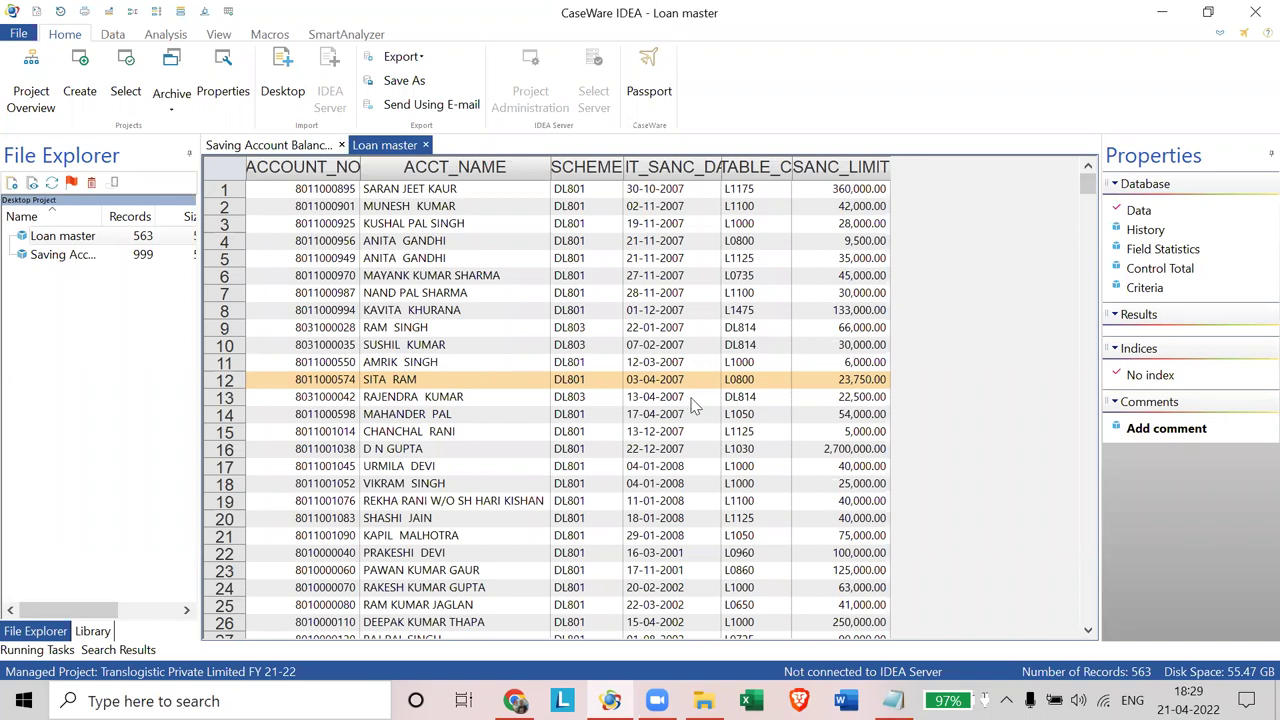
left_click(704, 700)
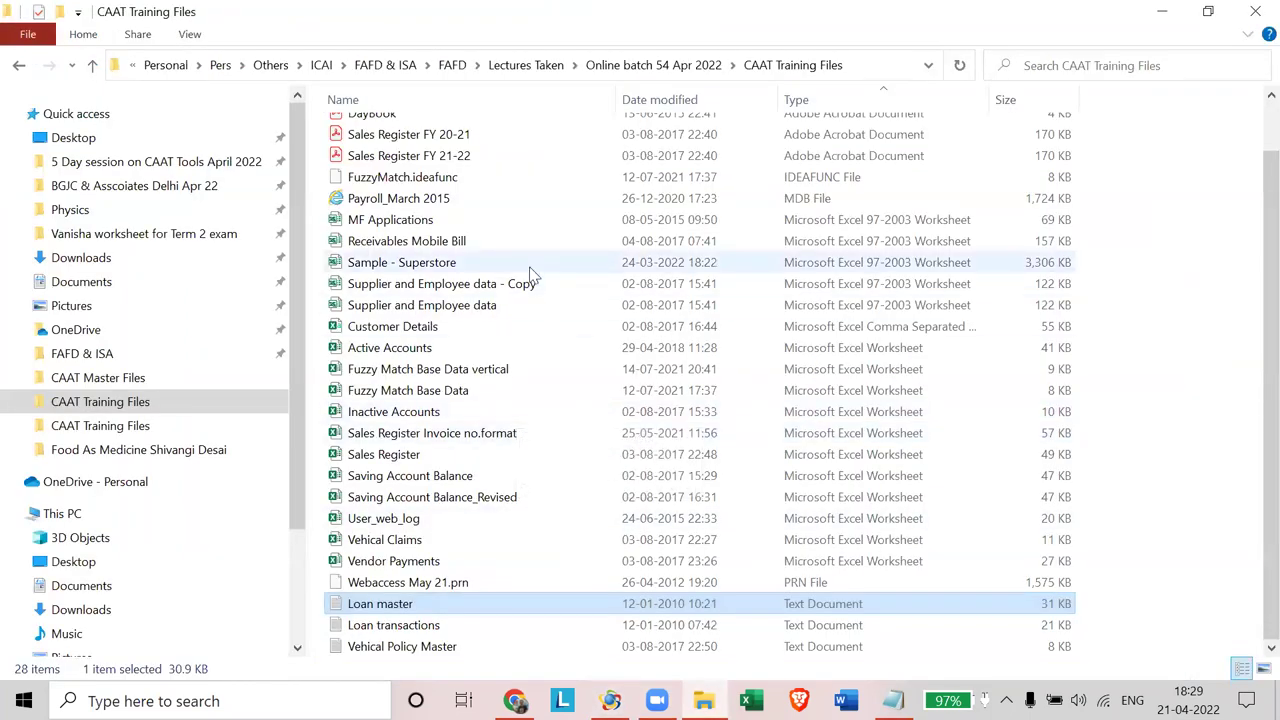
scroll(530, 268, "up", 1)
left_click(523, 135)
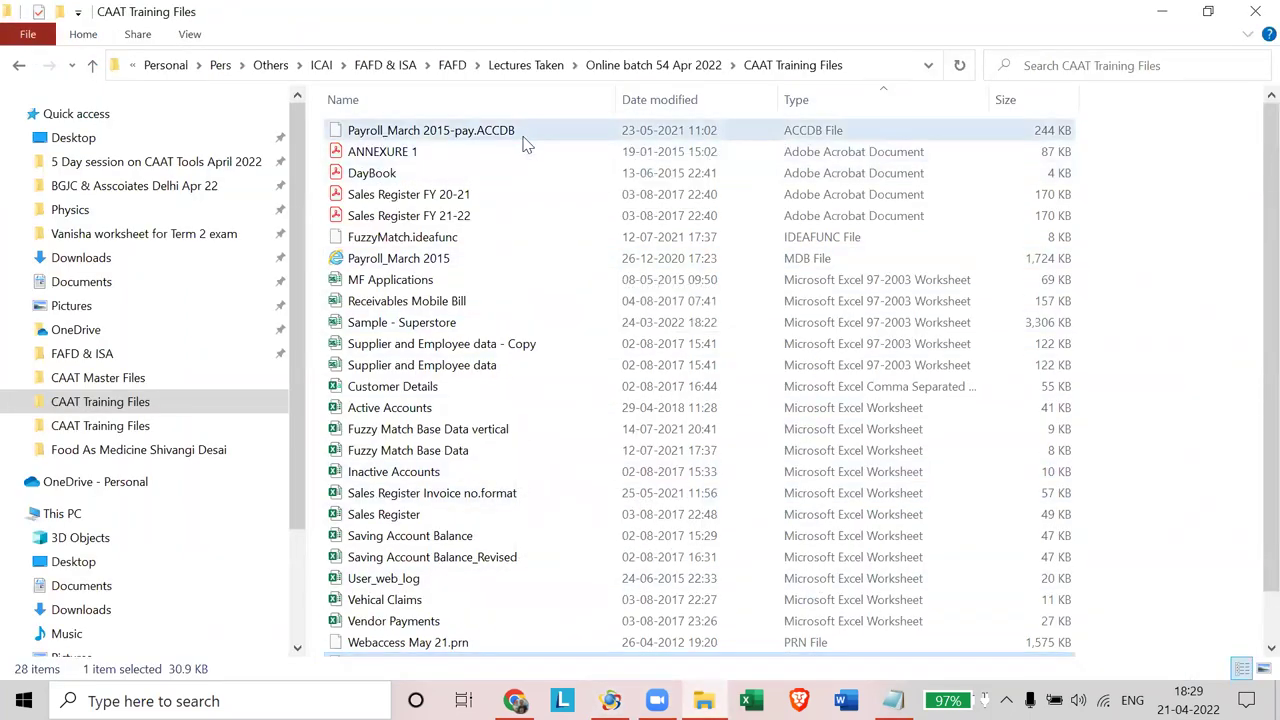
left_click(422, 135)
left_click(455, 135)
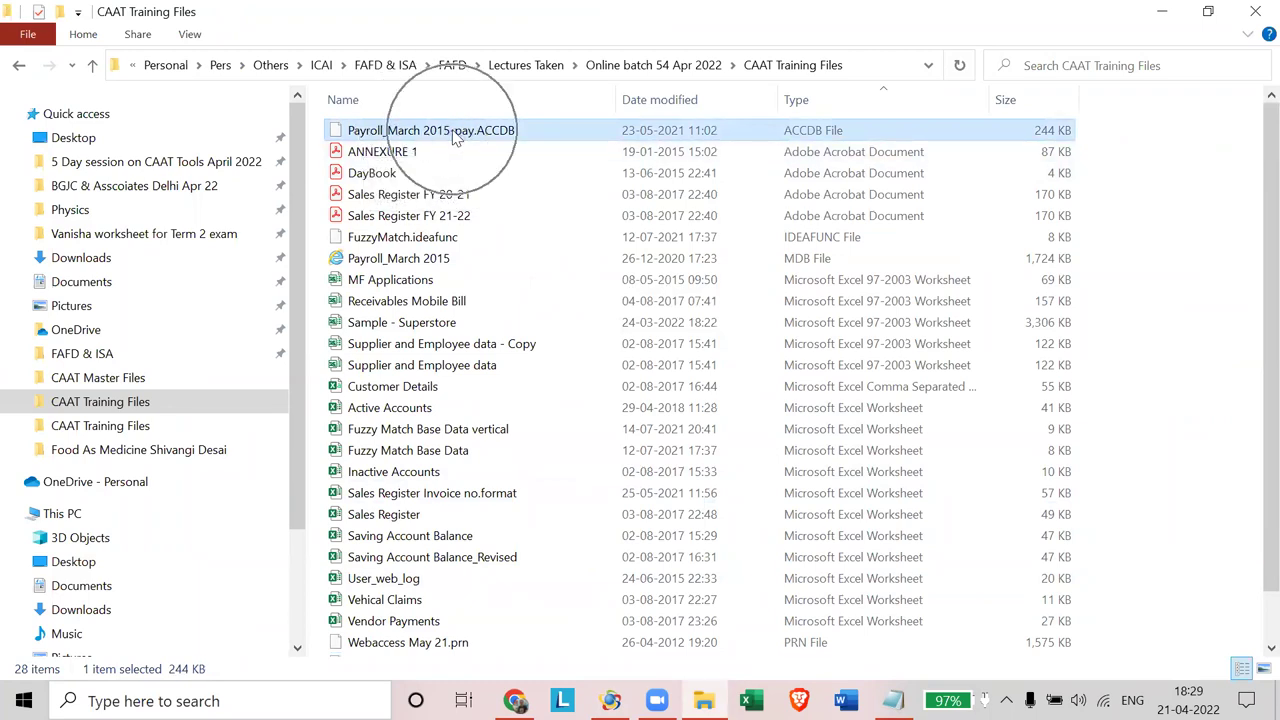
left_click(455, 135)
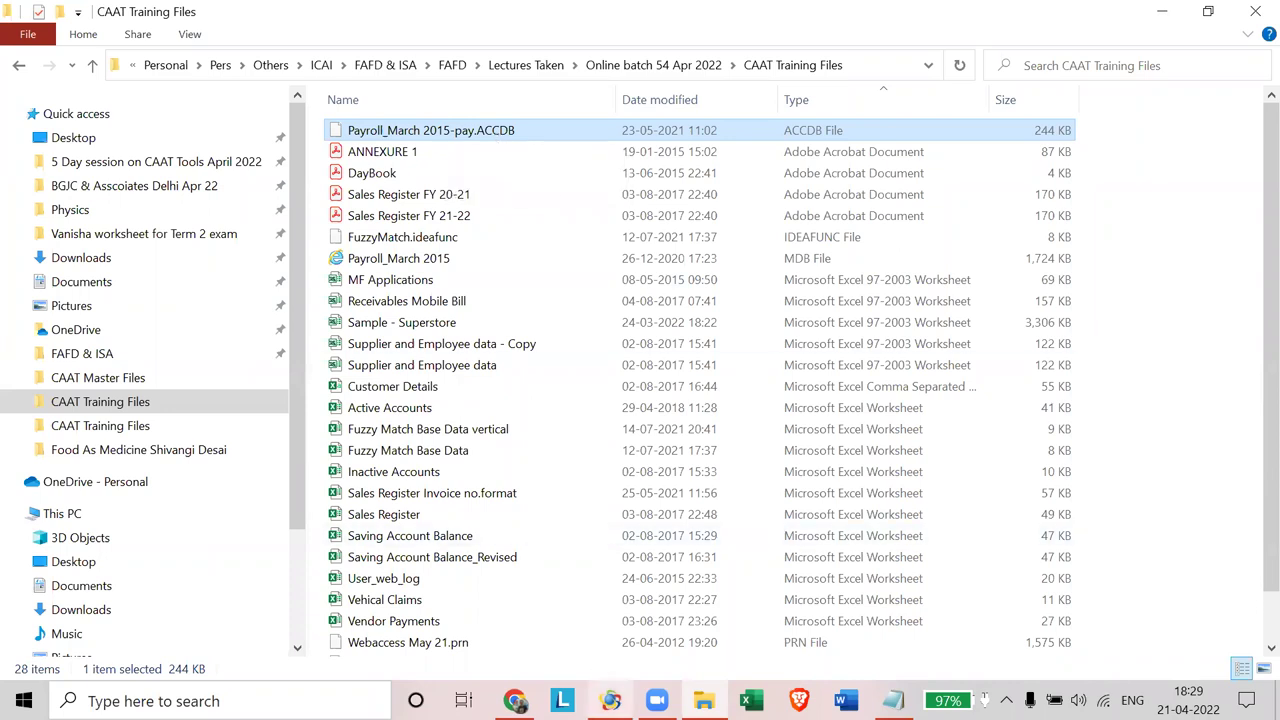
Step: Switch to CaseWare IDEA and start a Microsoft Access import of Payroll_March 2015-pay.ACCDB from the CAAT Training Files folder
left_click(610, 700)
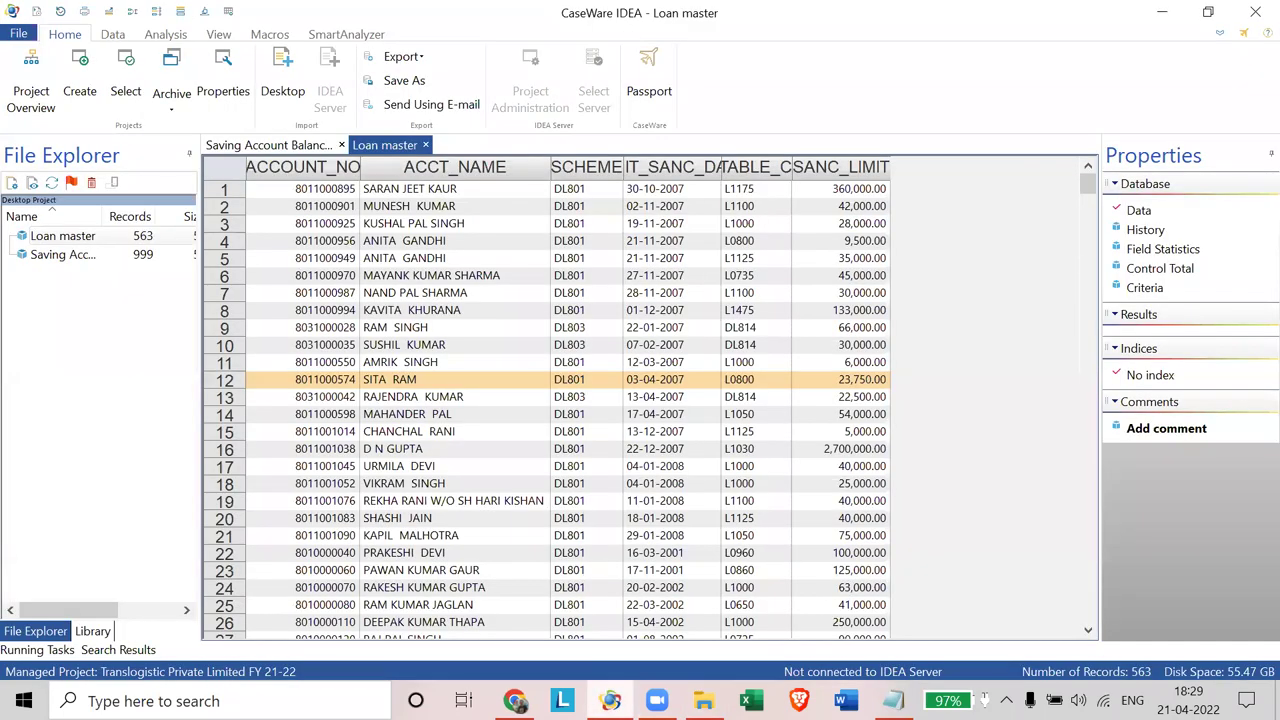
left_click(288, 80)
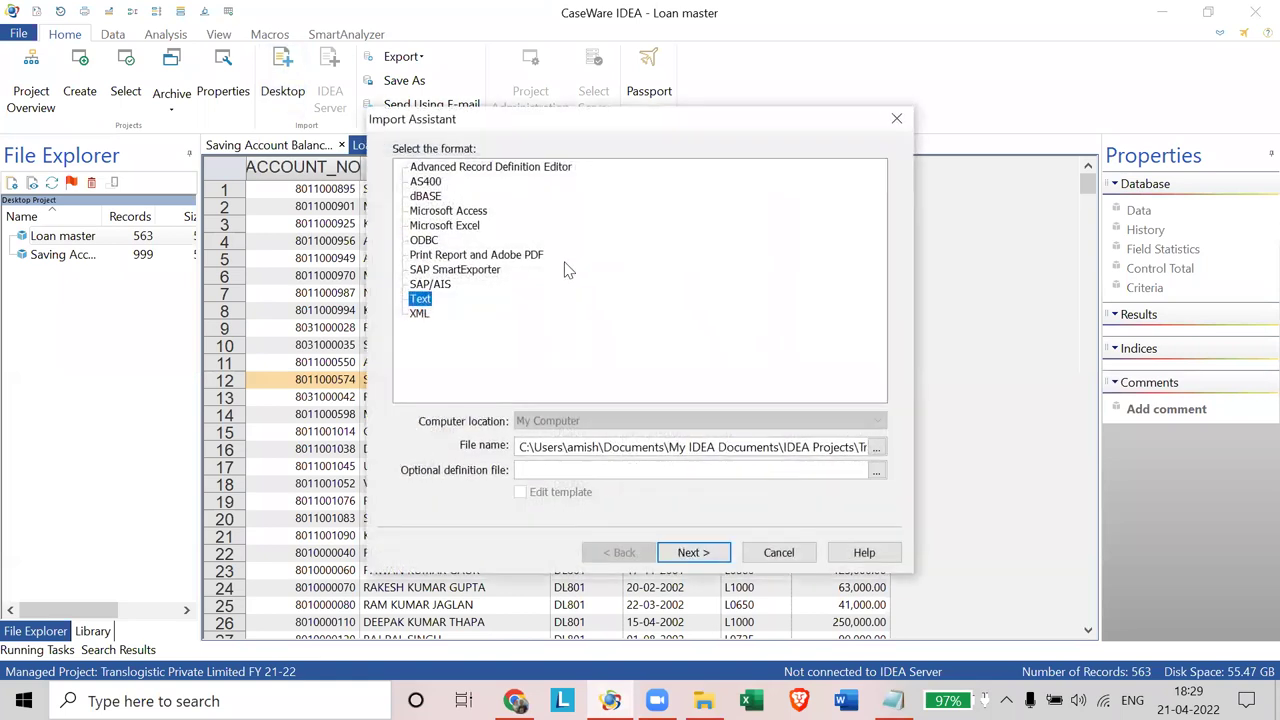
left_click(482, 214)
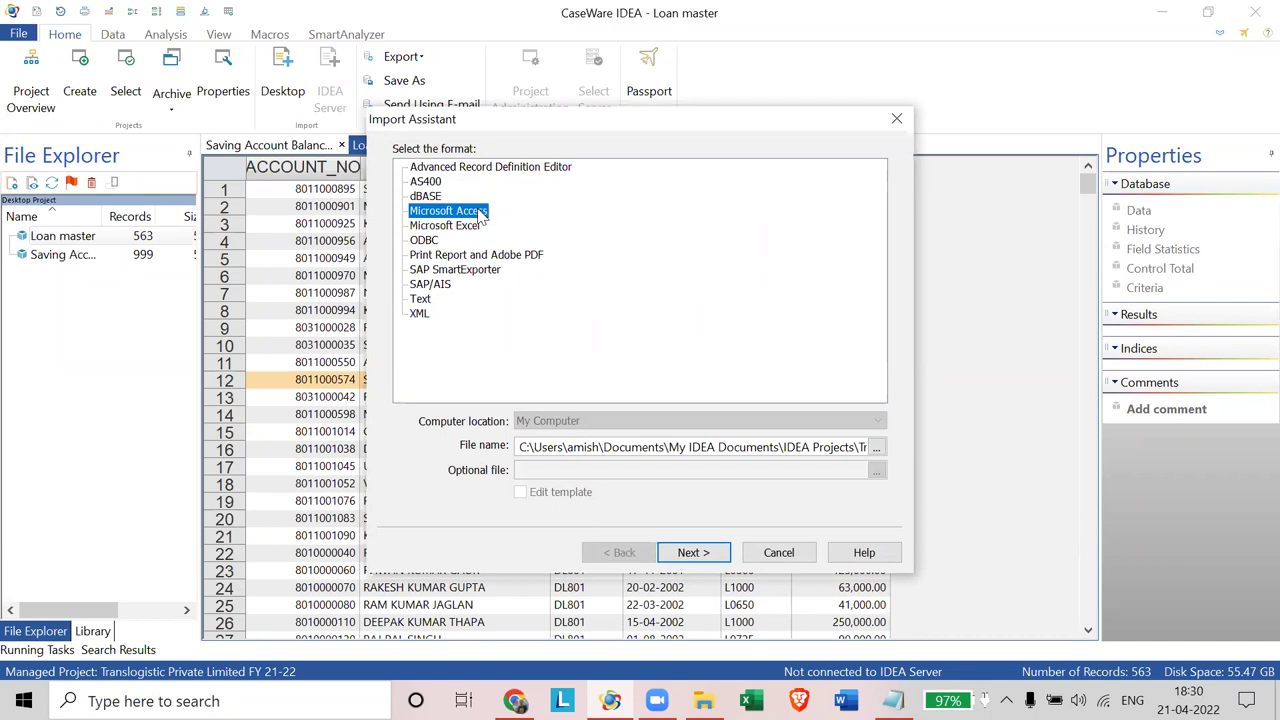
left_click(881, 449)
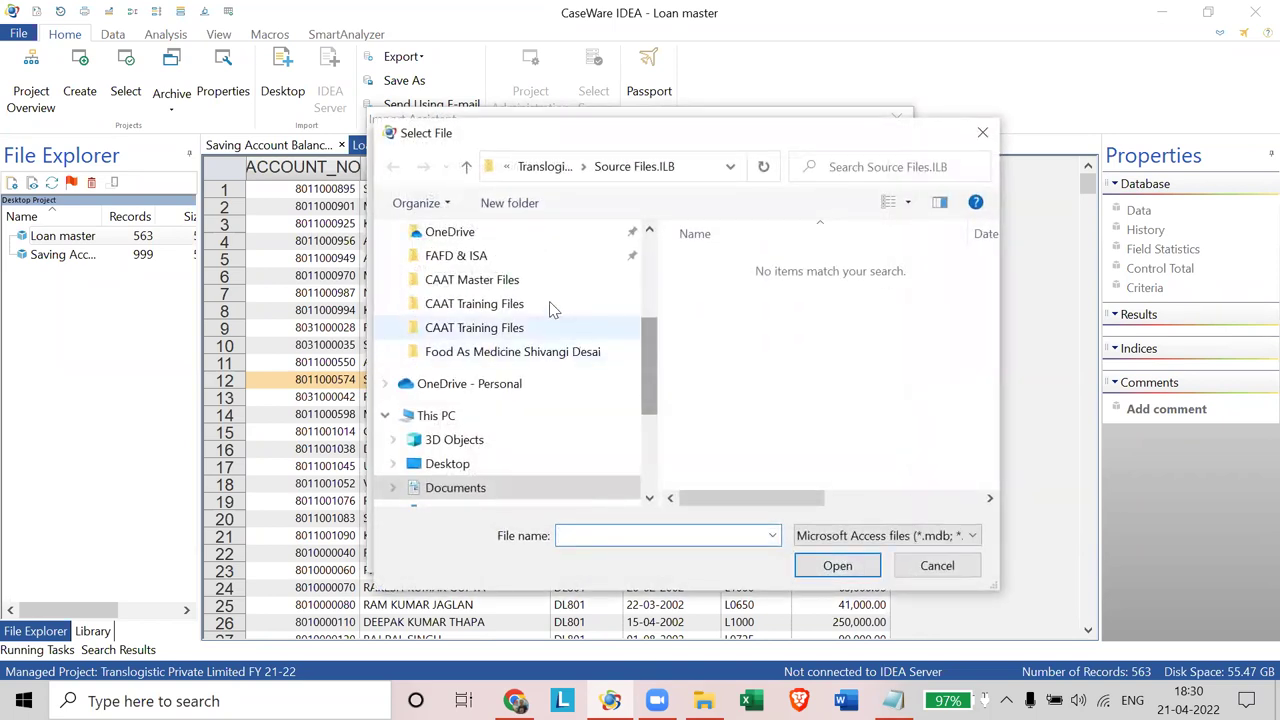
left_click(549, 303)
left_click(774, 288)
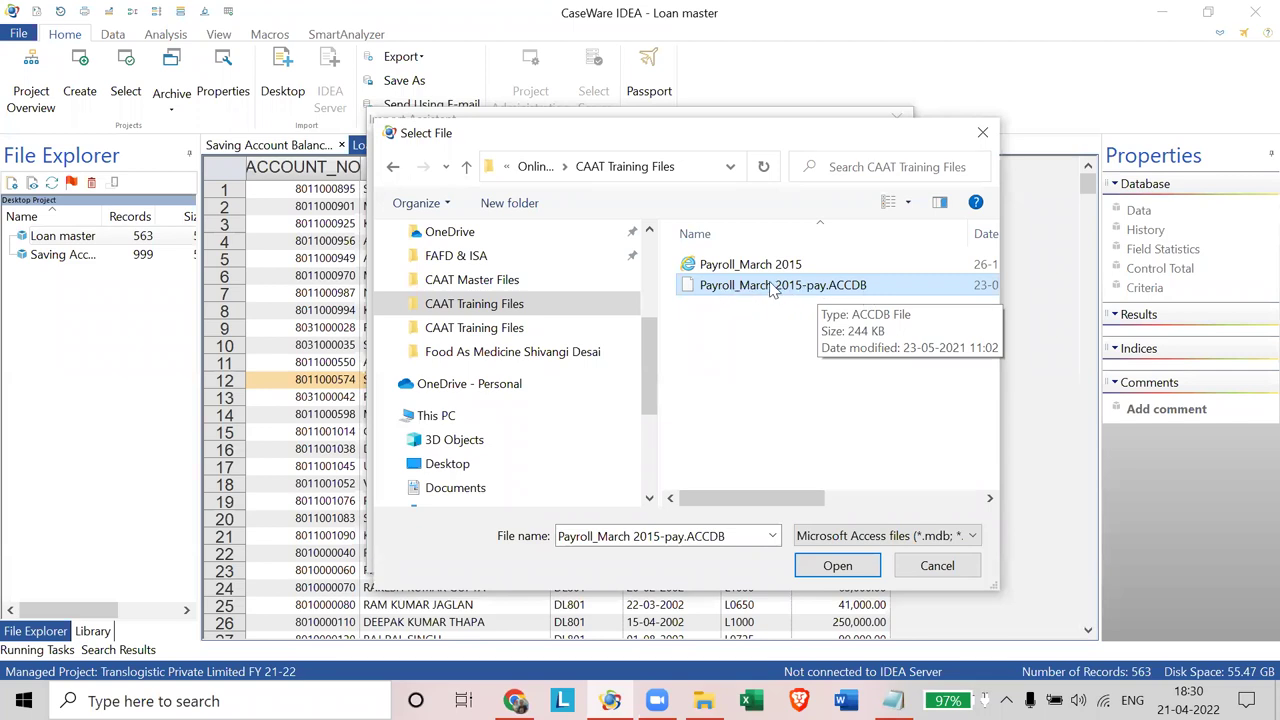
left_click(857, 568)
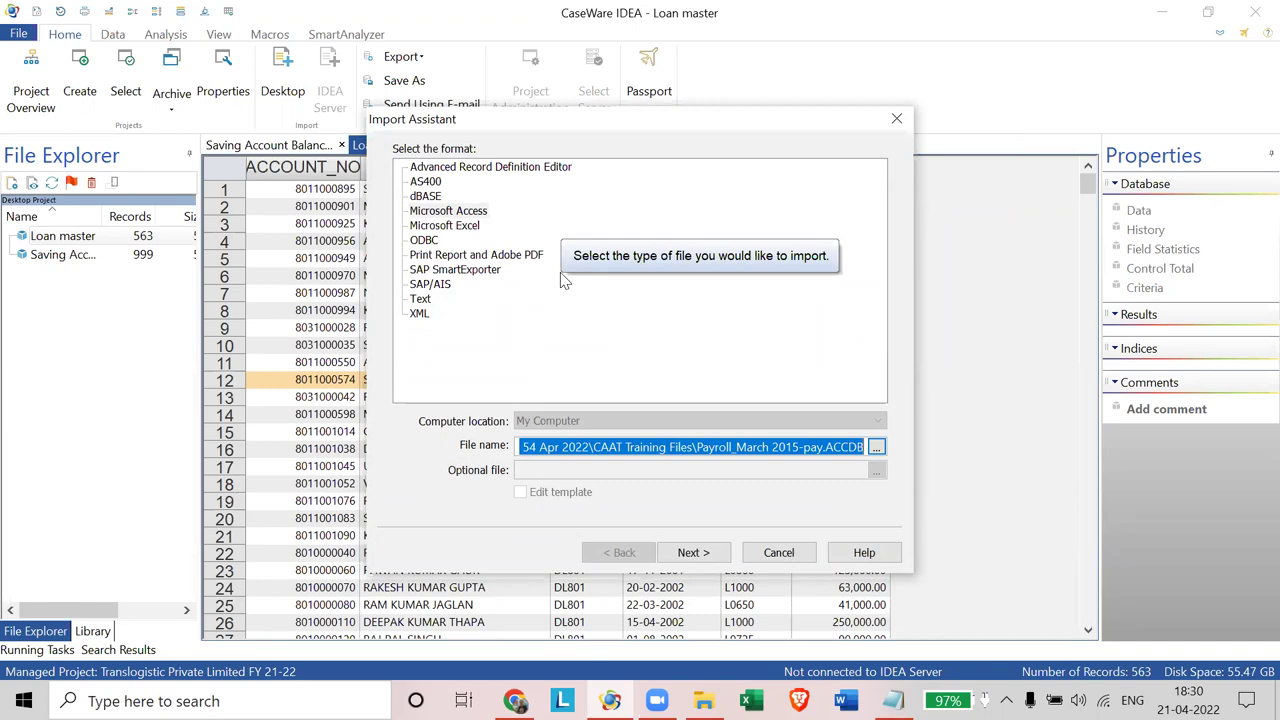
Step: Import the Database1 table with field lengths scanned from only 10000 records, and look through the imported payroll records
left_click(714, 553)
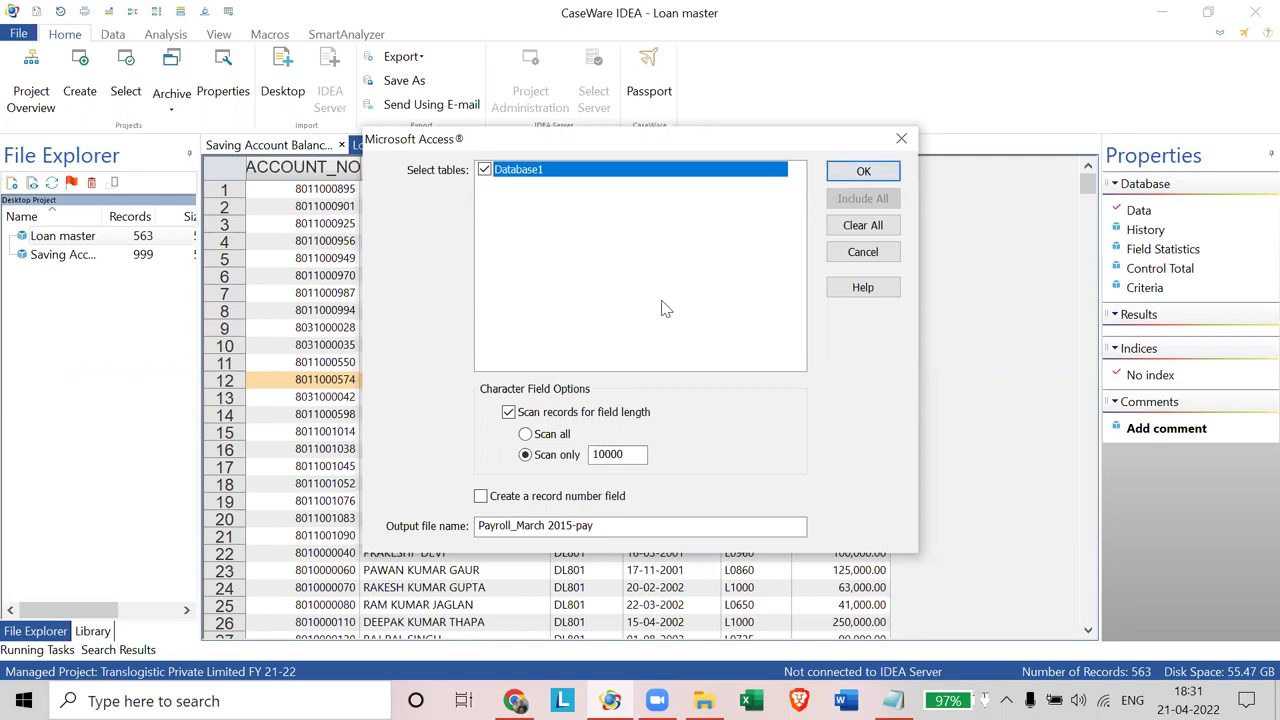
left_click(882, 178)
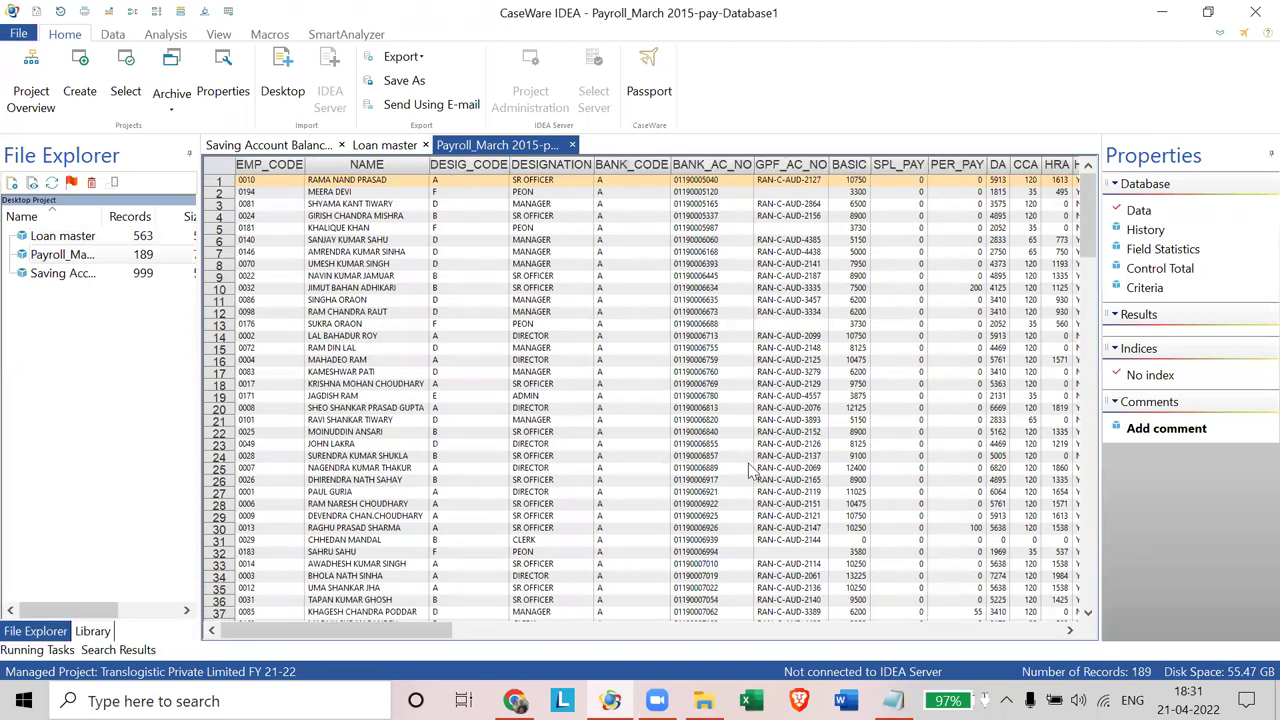
scroll(750, 468, "down", 3)
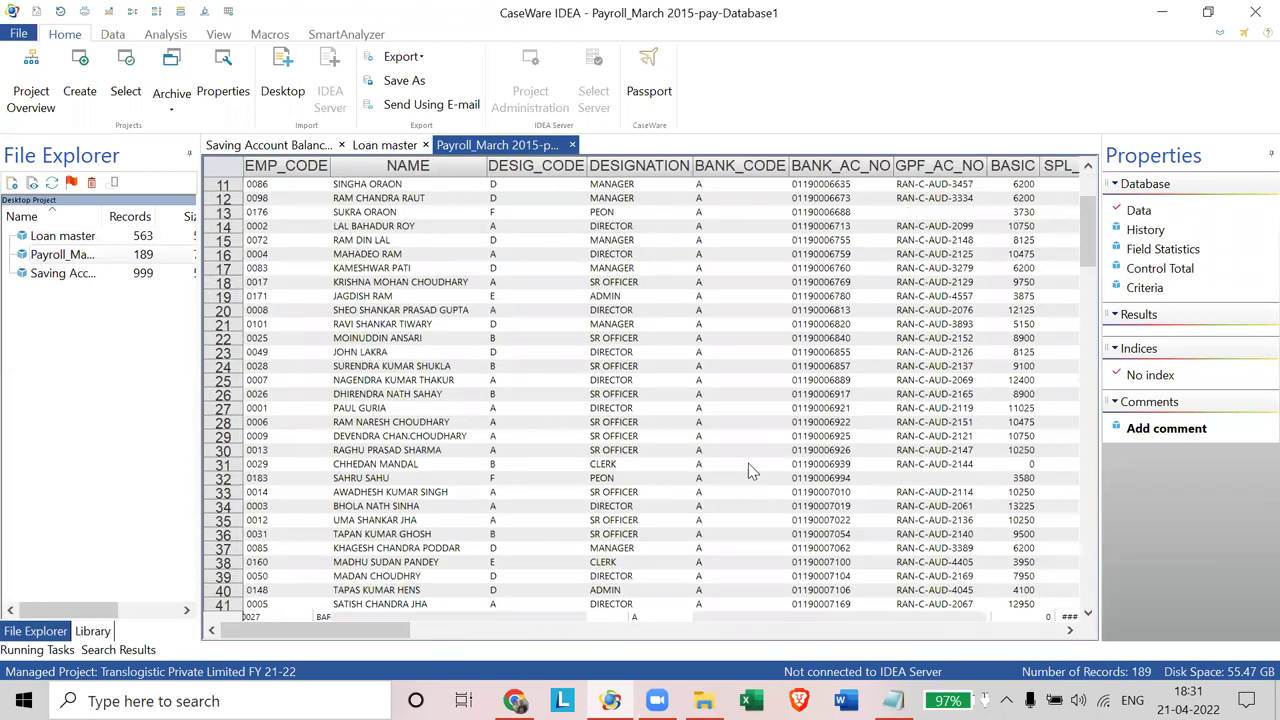
scroll(650, 500, "up", 3)
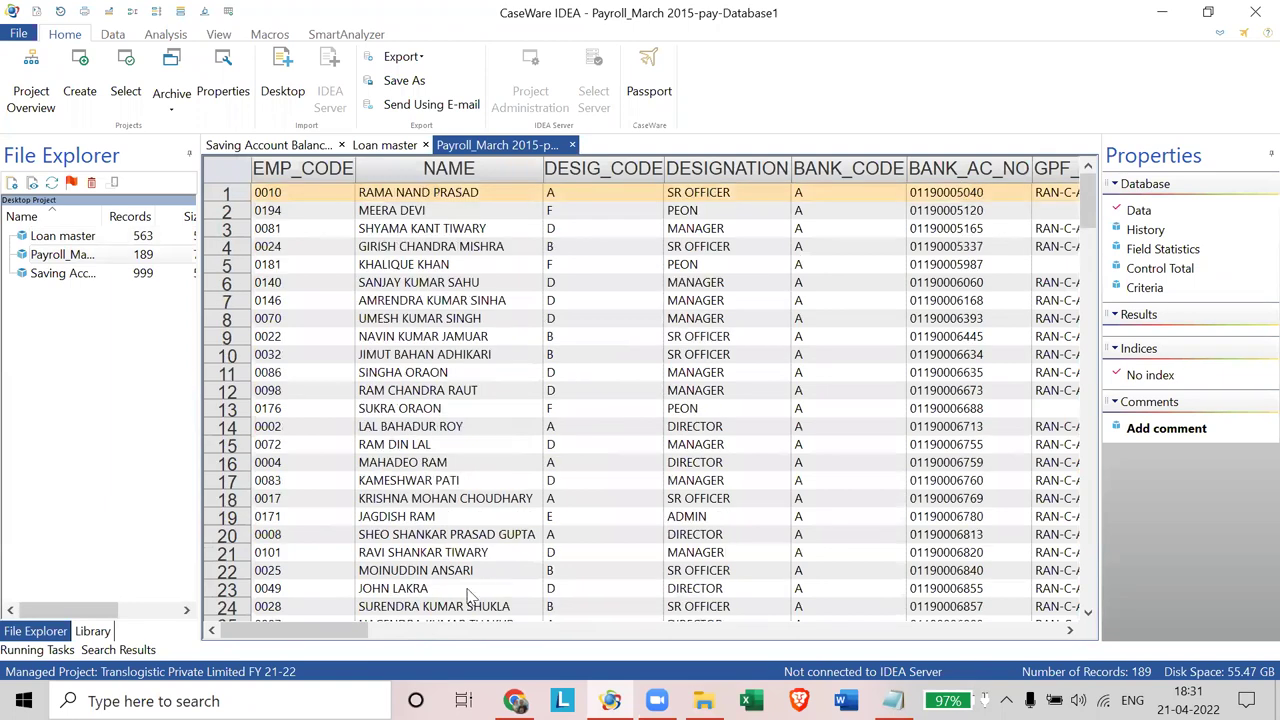
left_click_drag(375, 637, 300, 630)
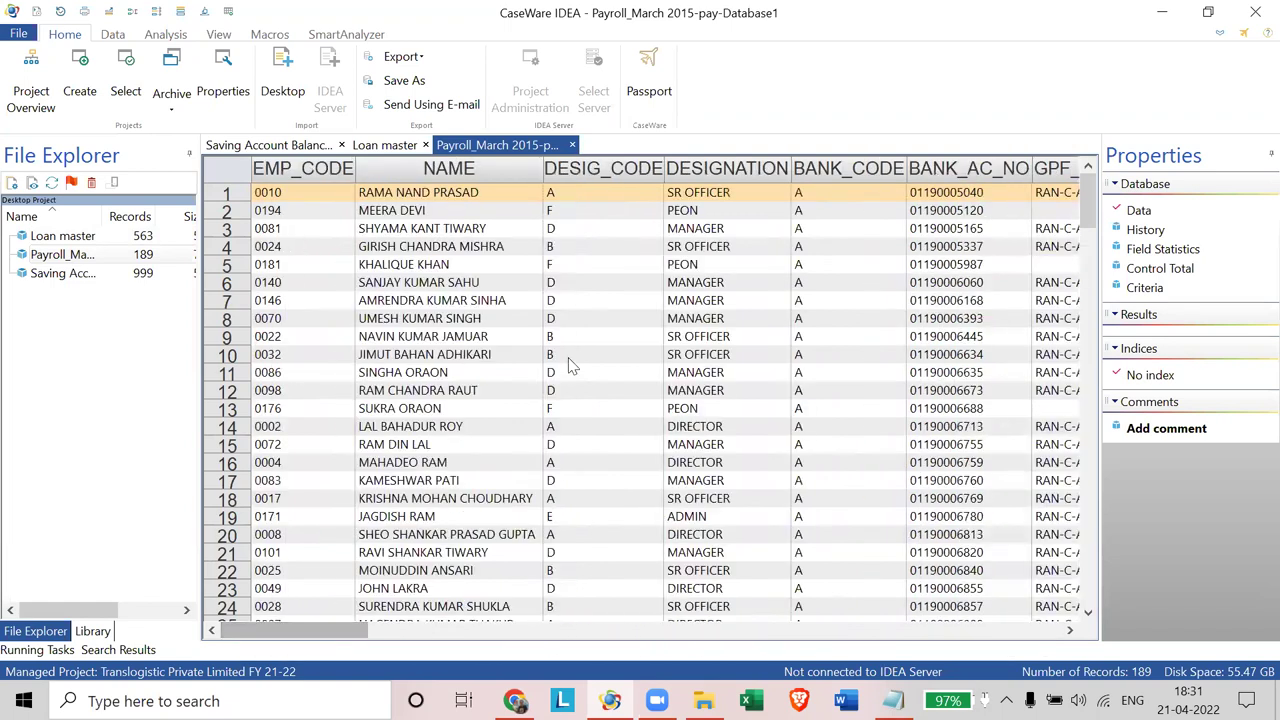
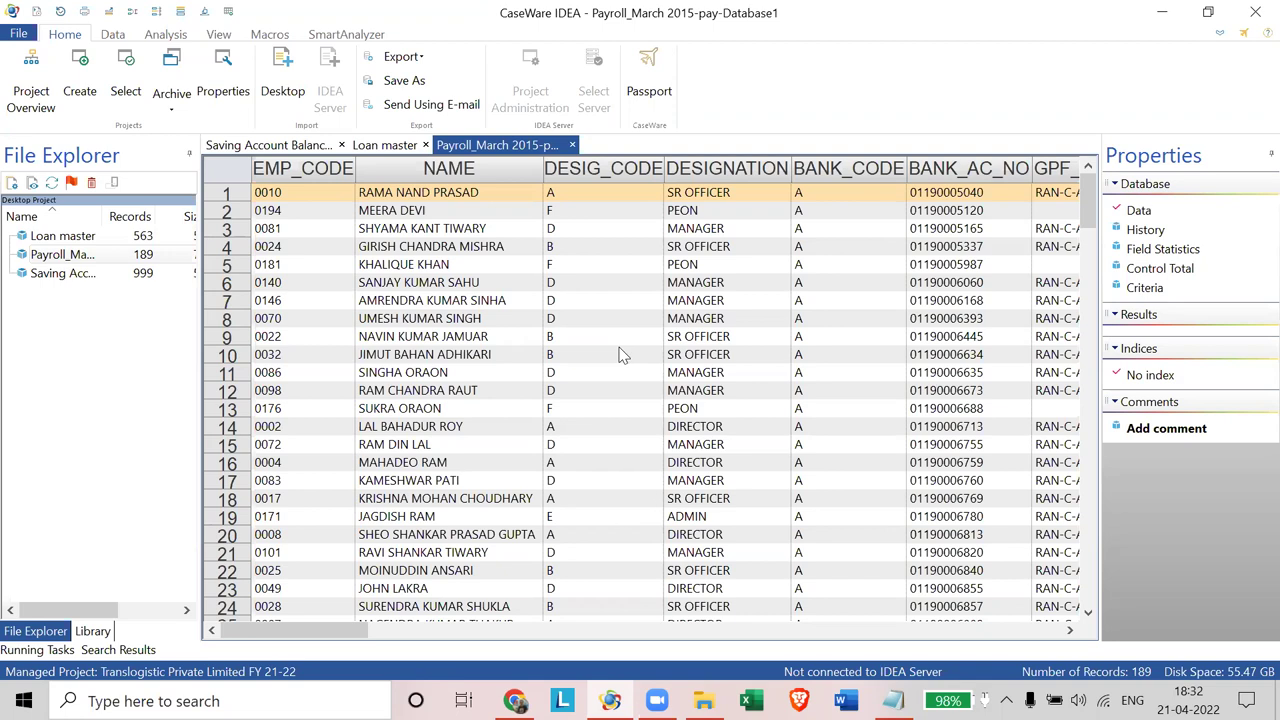
Step: Review the Saving Account Balance and Loan master databases, and return to the March 2015 payroll database
left_click(292, 146)
left_click(393, 148)
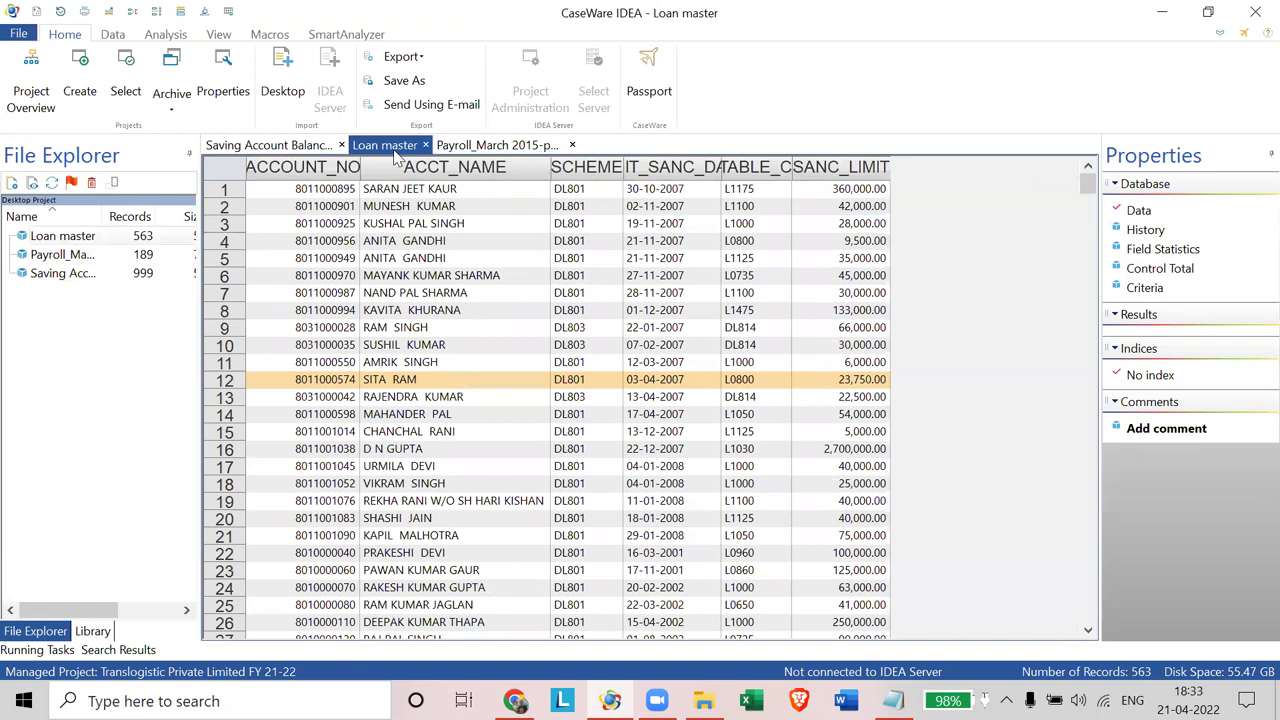
left_click(500, 150)
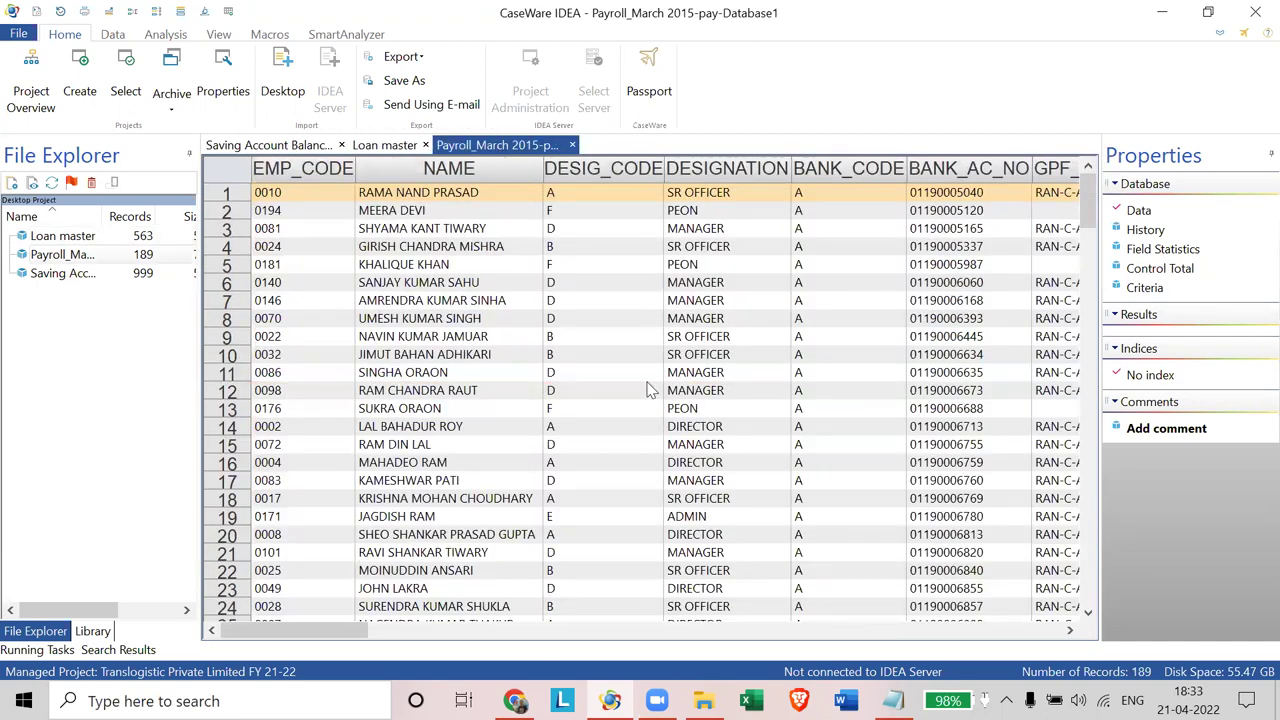
Step: Switch to File Explorer and widen the Type column to read the full file type of Customer Details
key("alt+Tab")
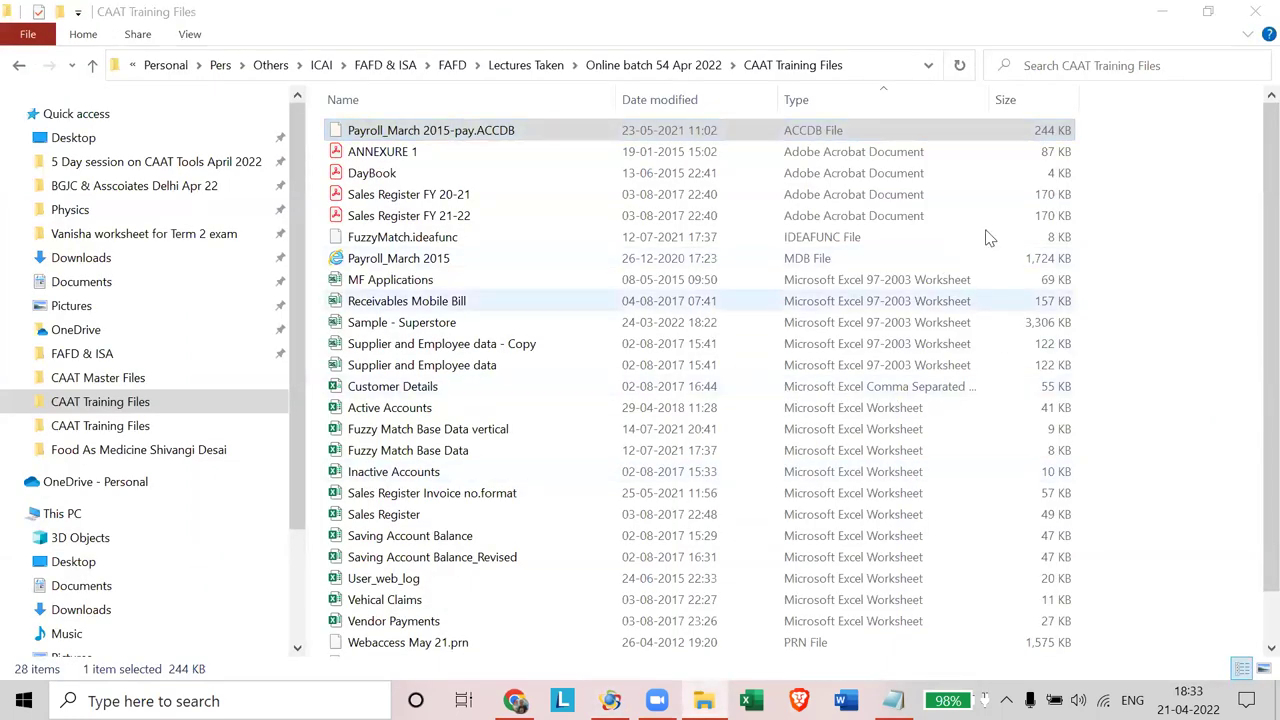
left_click(994, 106)
left_click_drag(1083, 107, 1083, 107)
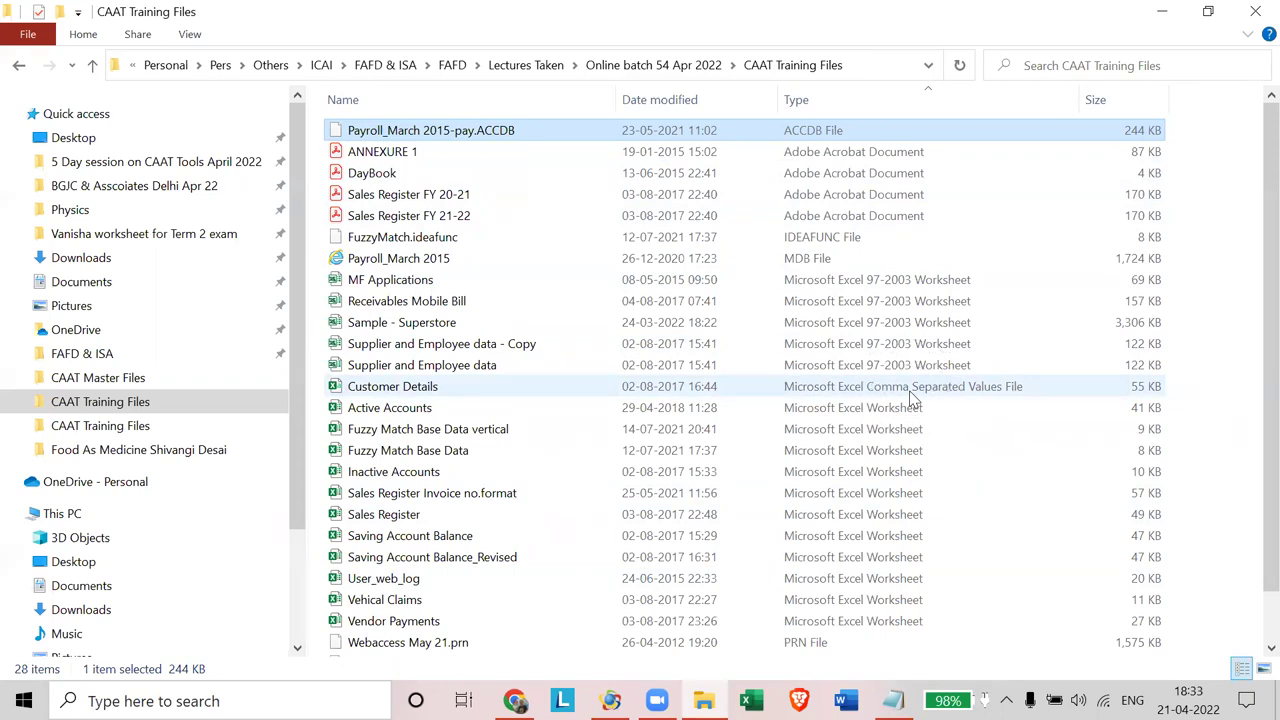
Step: Switch to CaseWare IDEA and start a Text import of Customer Details.csv from the CAAT Training Files folder
mouse_move(610, 700)
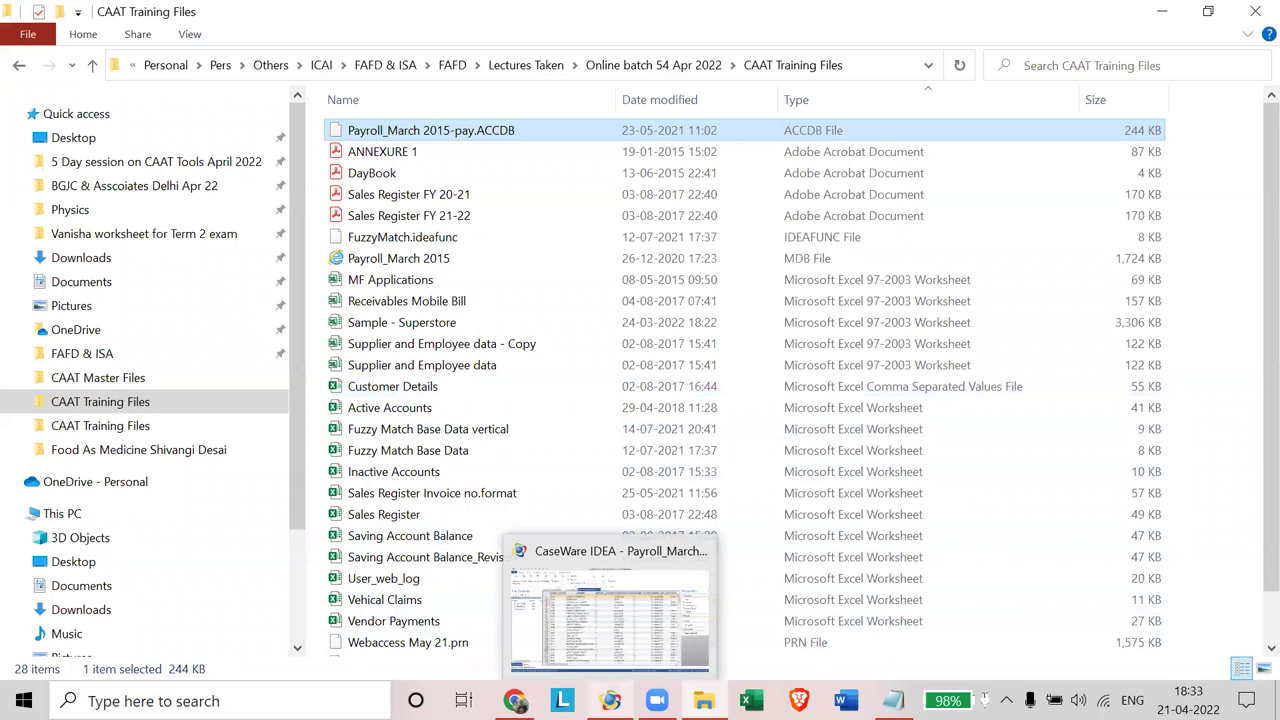
left_click(610, 615)
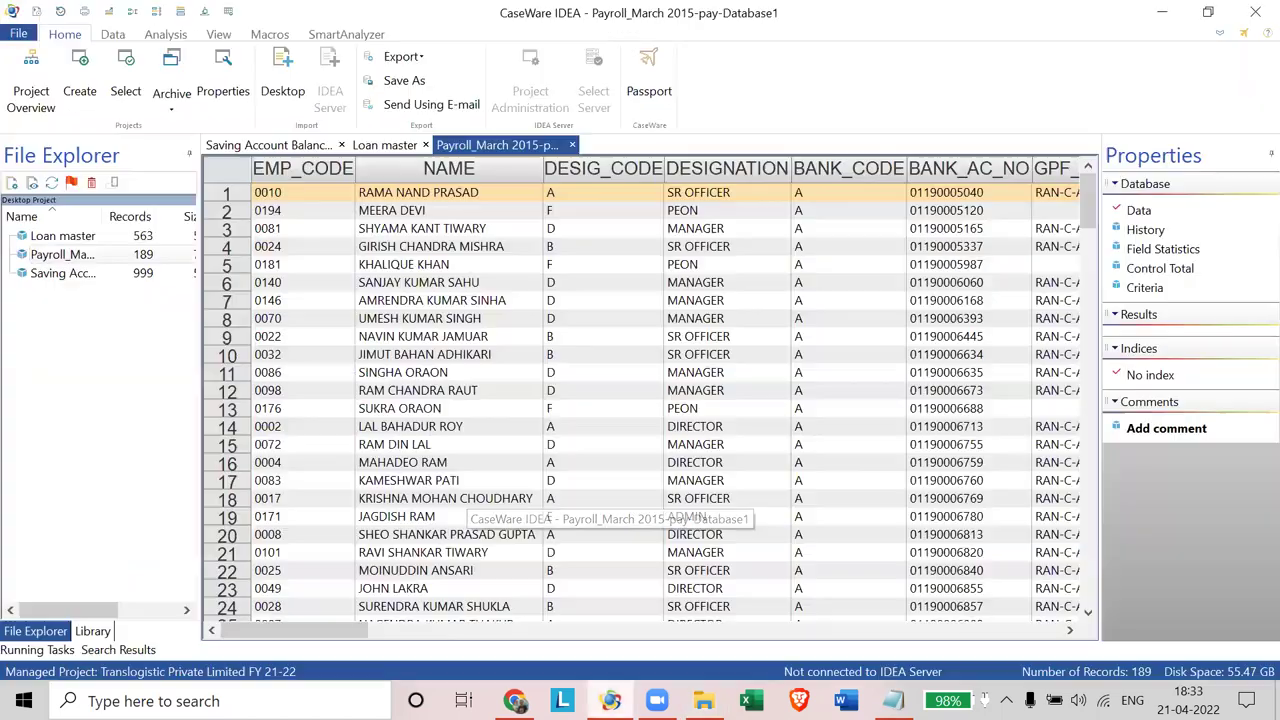
left_click(285, 80)
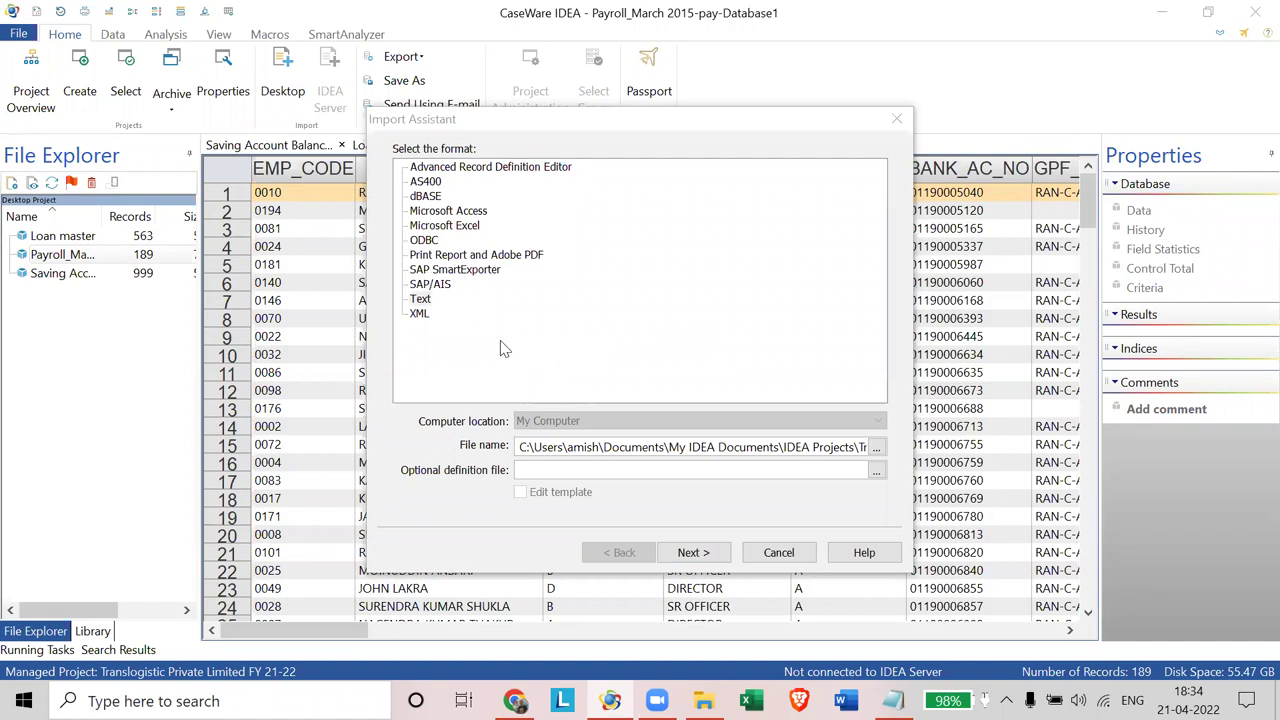
left_click(424, 301)
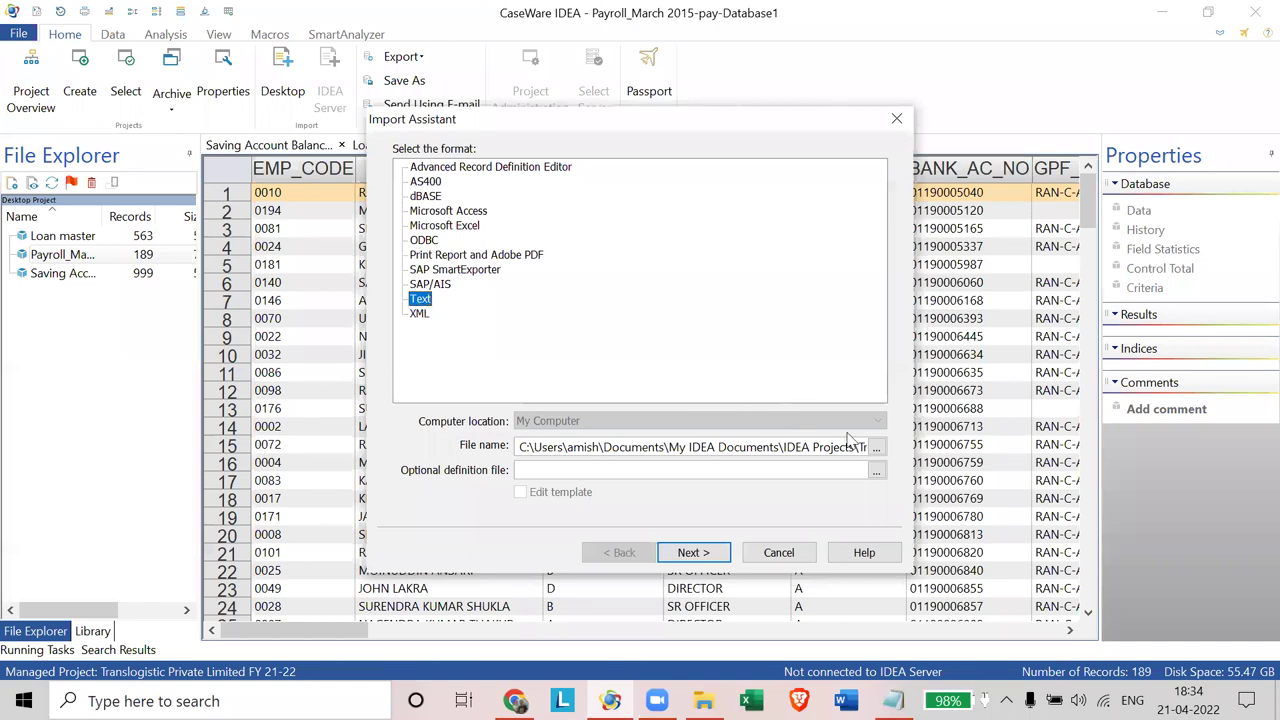
left_click(876, 449)
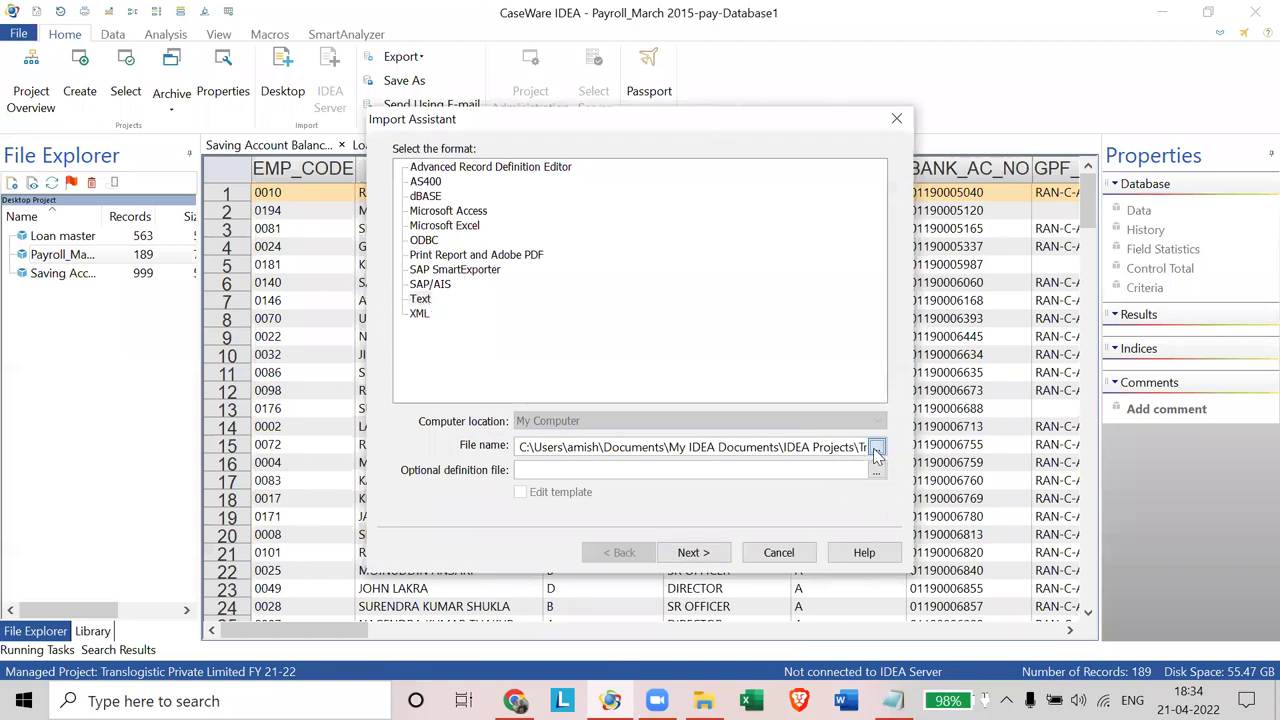
left_click(455, 303)
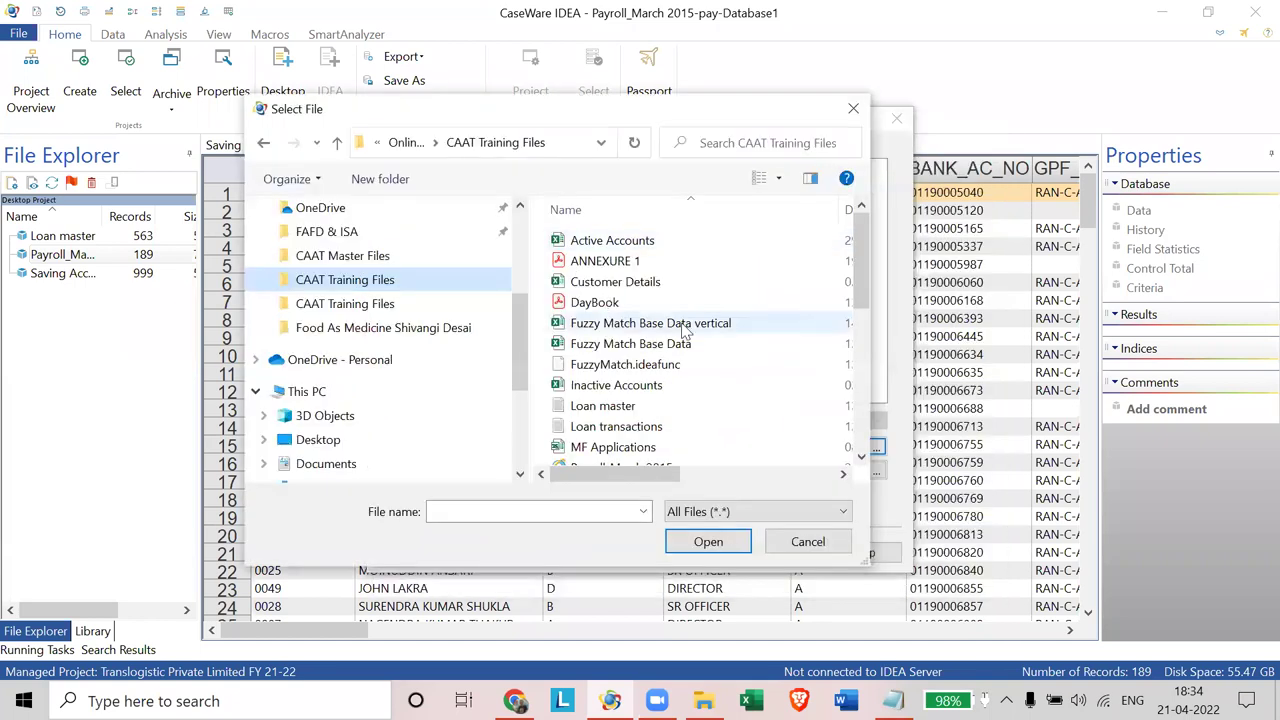
left_click(590, 284)
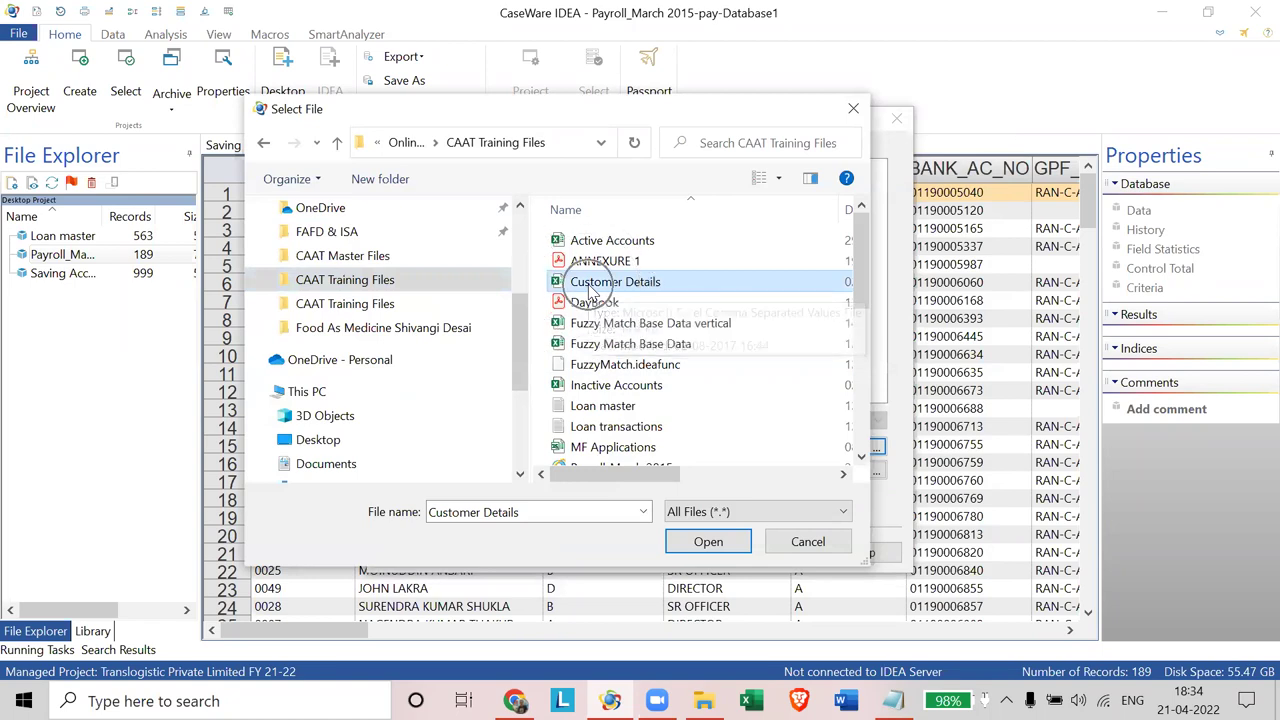
left_click(591, 288)
left_click(591, 288)
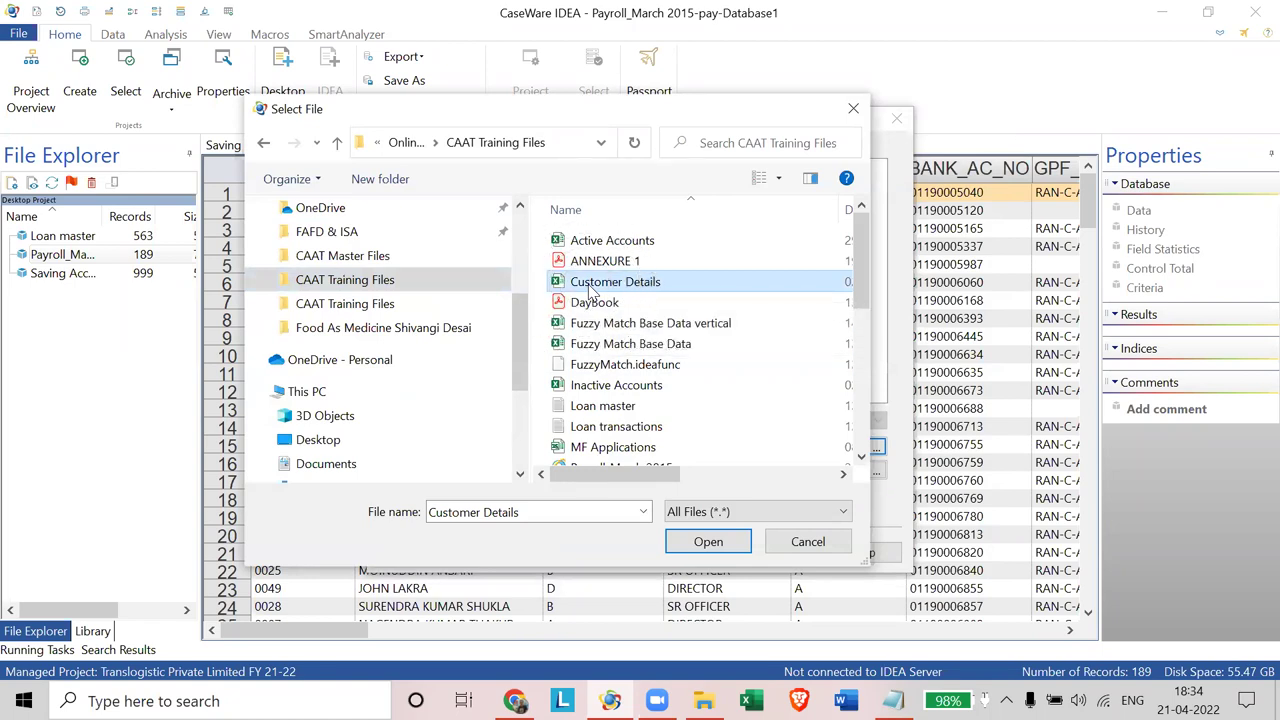
left_click(731, 546)
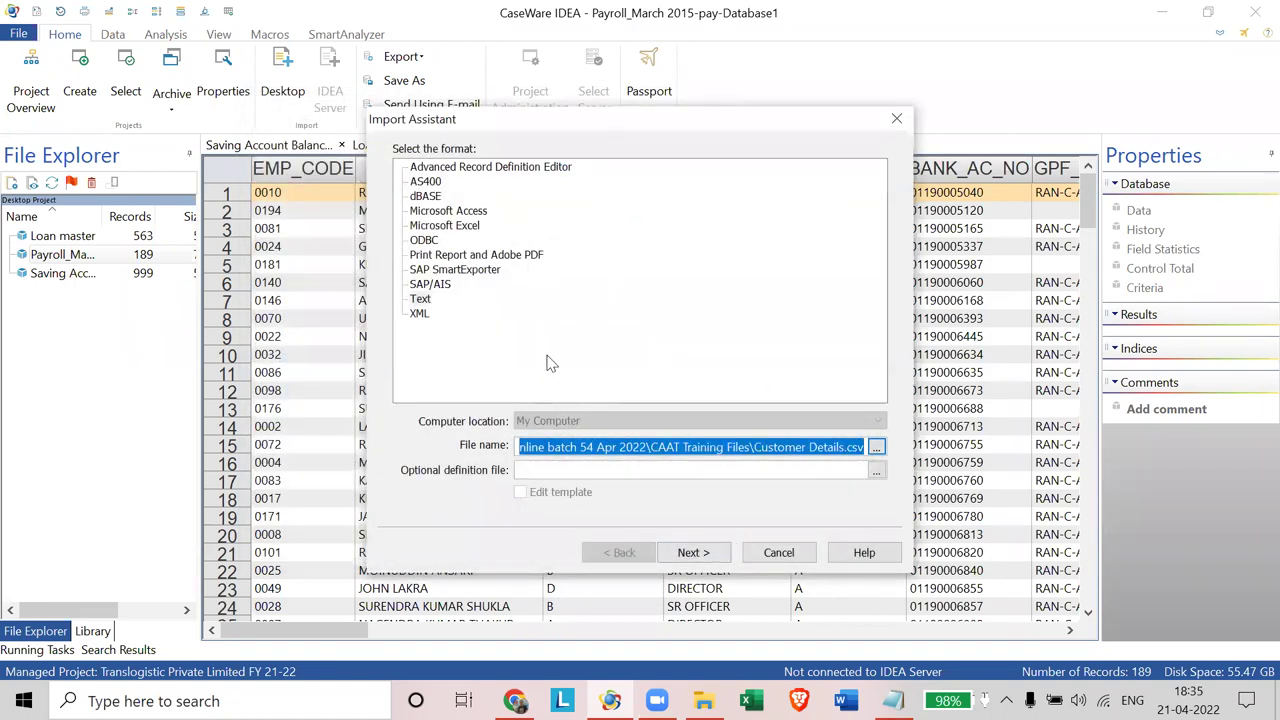
Step: Check the selected file path, keep the Delimited file type, and proceed to the field separator settings with Comma as separator
left_click(849, 447)
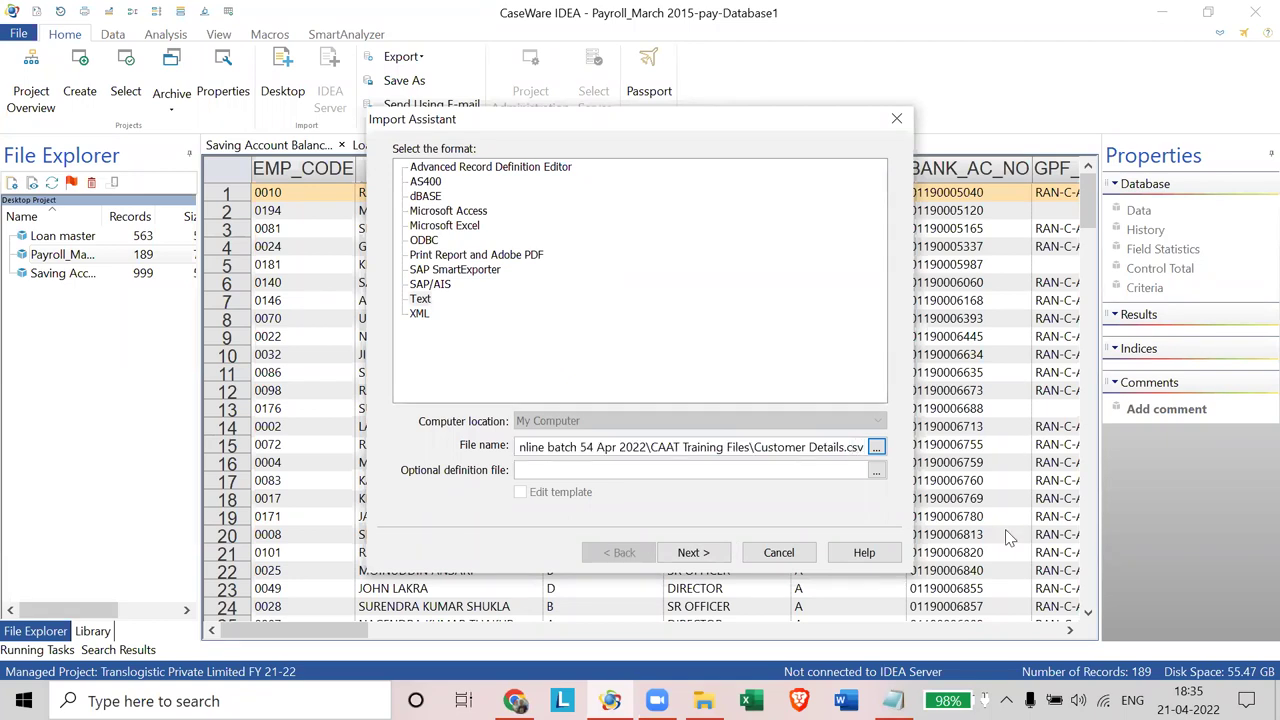
left_click(860, 448)
left_click(718, 562)
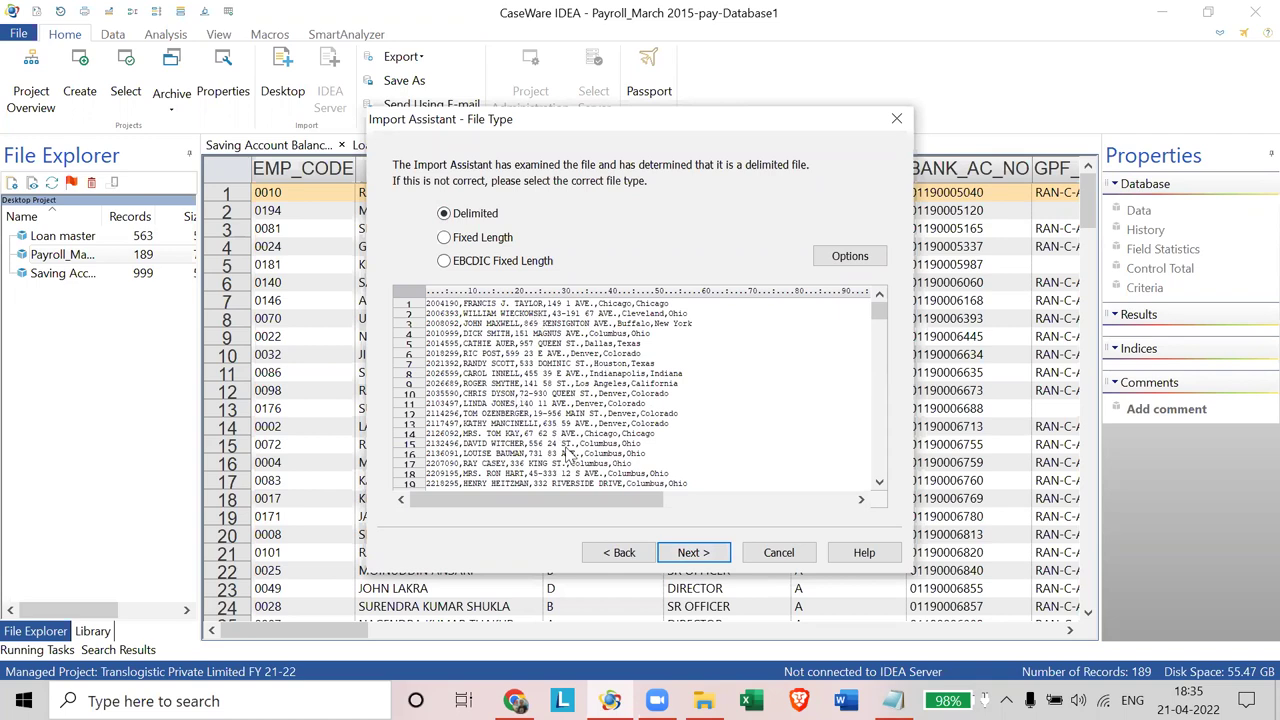
left_click(692, 552)
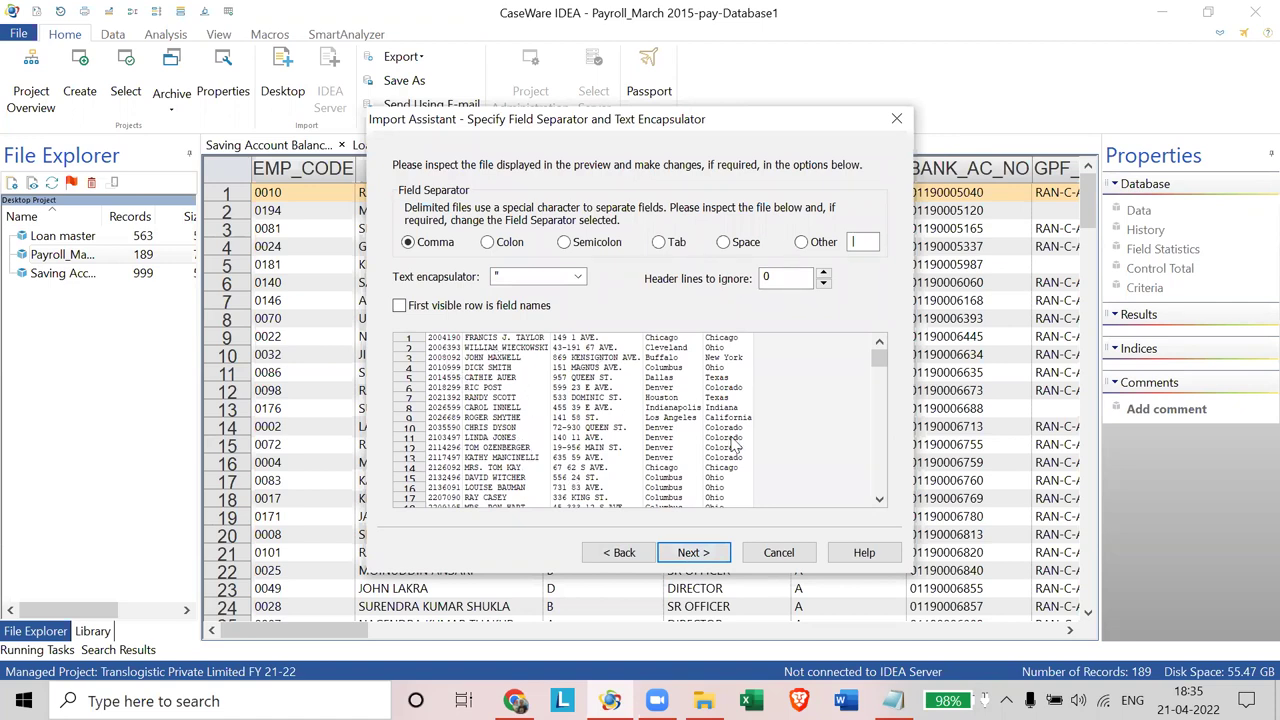
left_click(439, 250)
Step: Try using the first visible row as field names, and turn the option back off
left_click(400, 307)
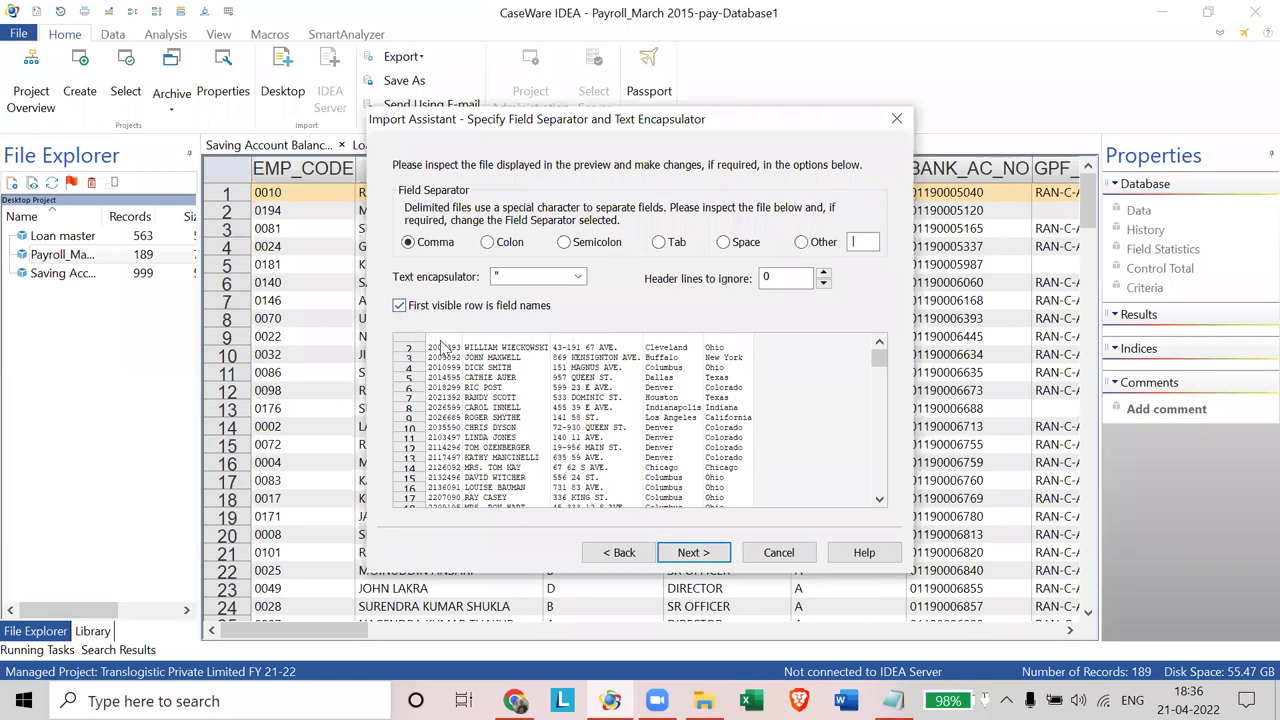
left_click(400, 306)
left_click(435, 313)
left_click(444, 316)
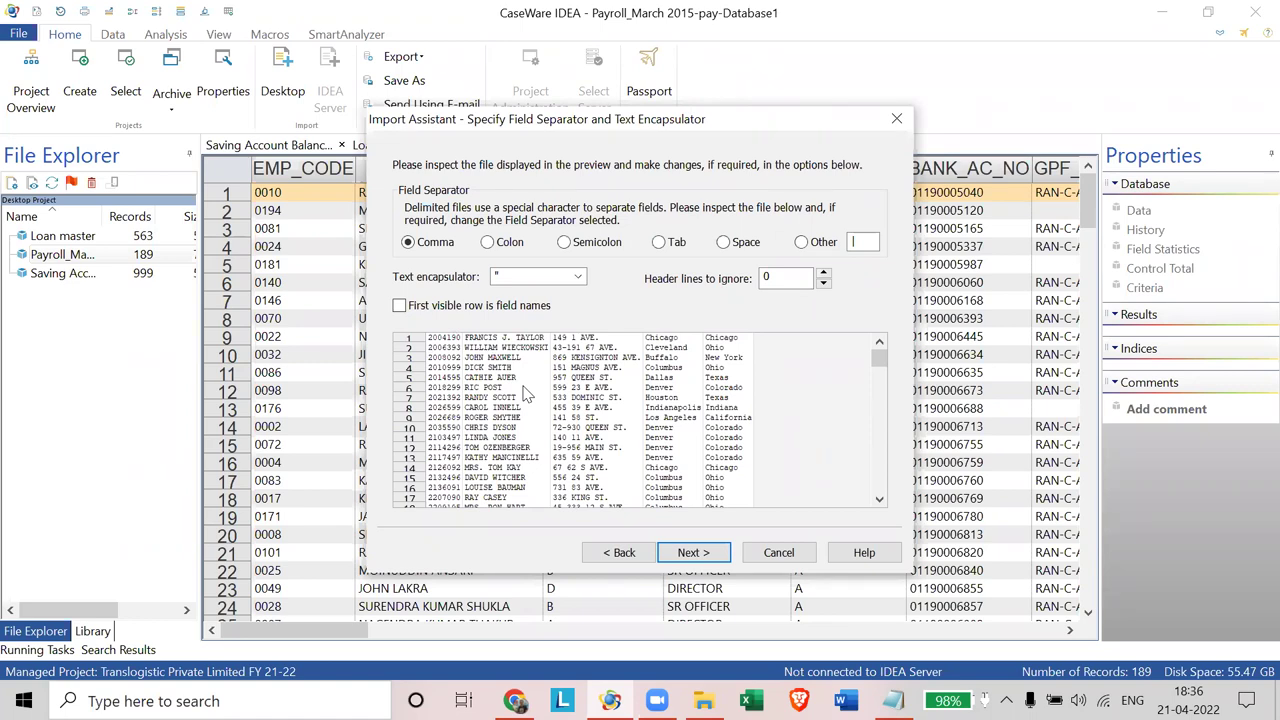
Step: Keep the first visible row as data rather than field names, and proceed to the field details
left_click(399, 307)
left_click(399, 307)
left_click(692, 553)
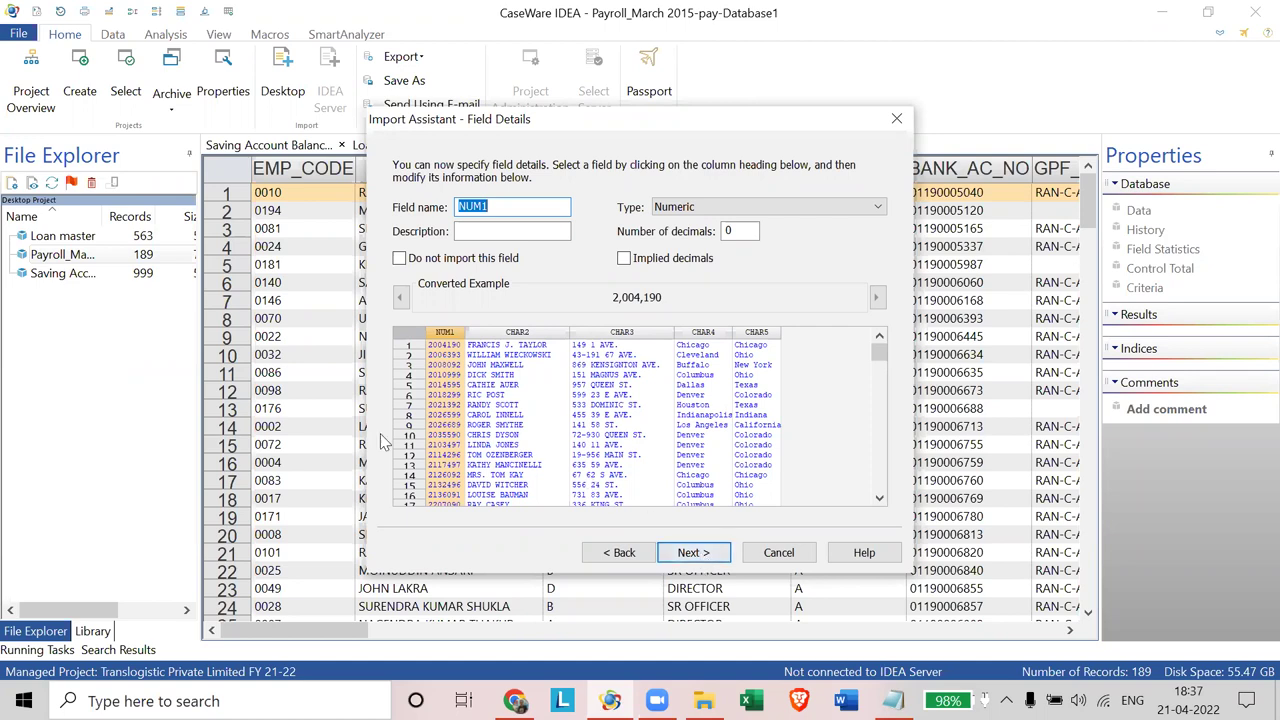
Step: Rename the first numeric field, NUM1, as ACCNO
left_click(445, 364)
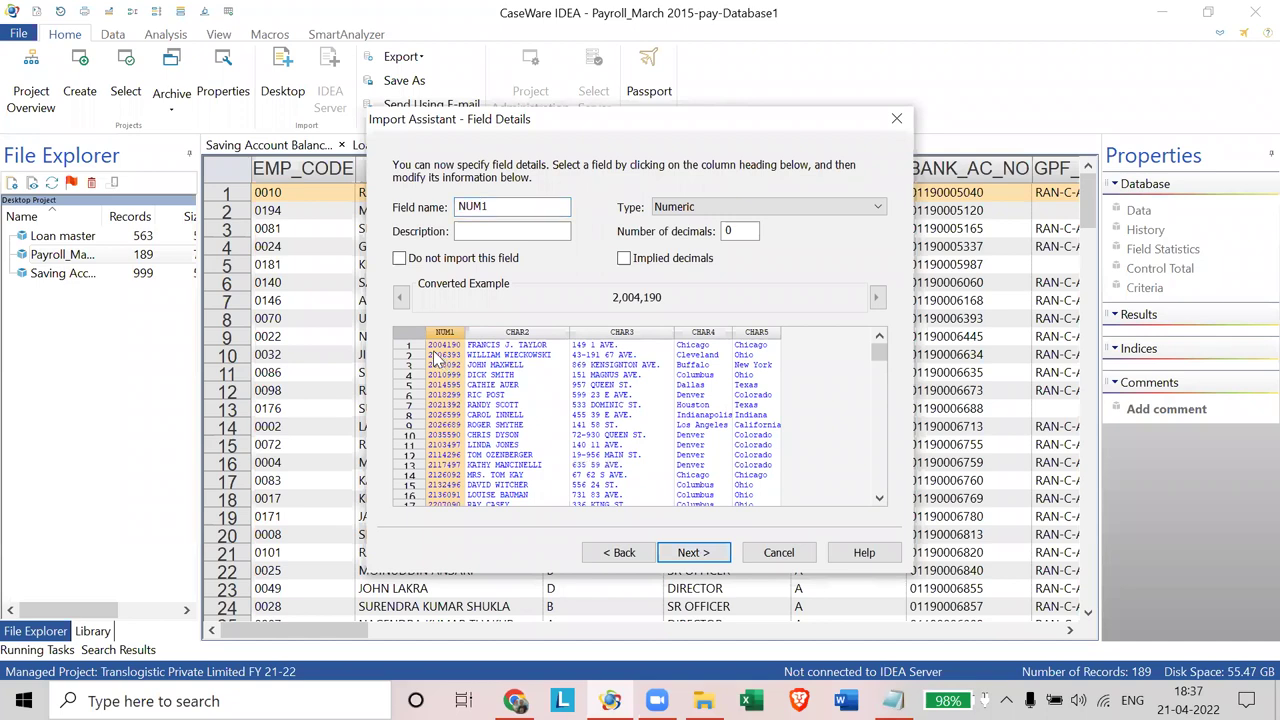
left_click(454, 355)
left_click(454, 355)
left_click(499, 207)
key("BackSpace")
key("BackSpace")
key("BackSpace")
key("BackSpace")
type("ACCNO")
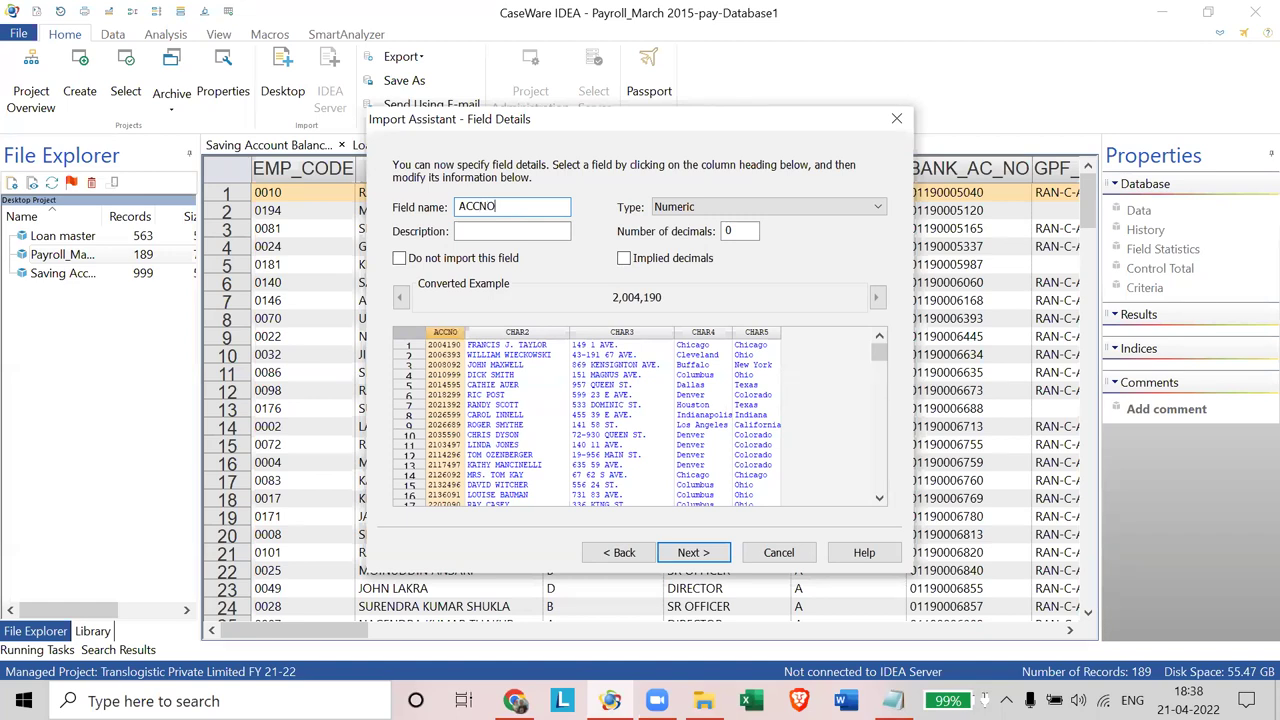
Step: Describe the ACCNO field as "Account Number" and check the available field types, keeping Numeric
left_click(506, 231)
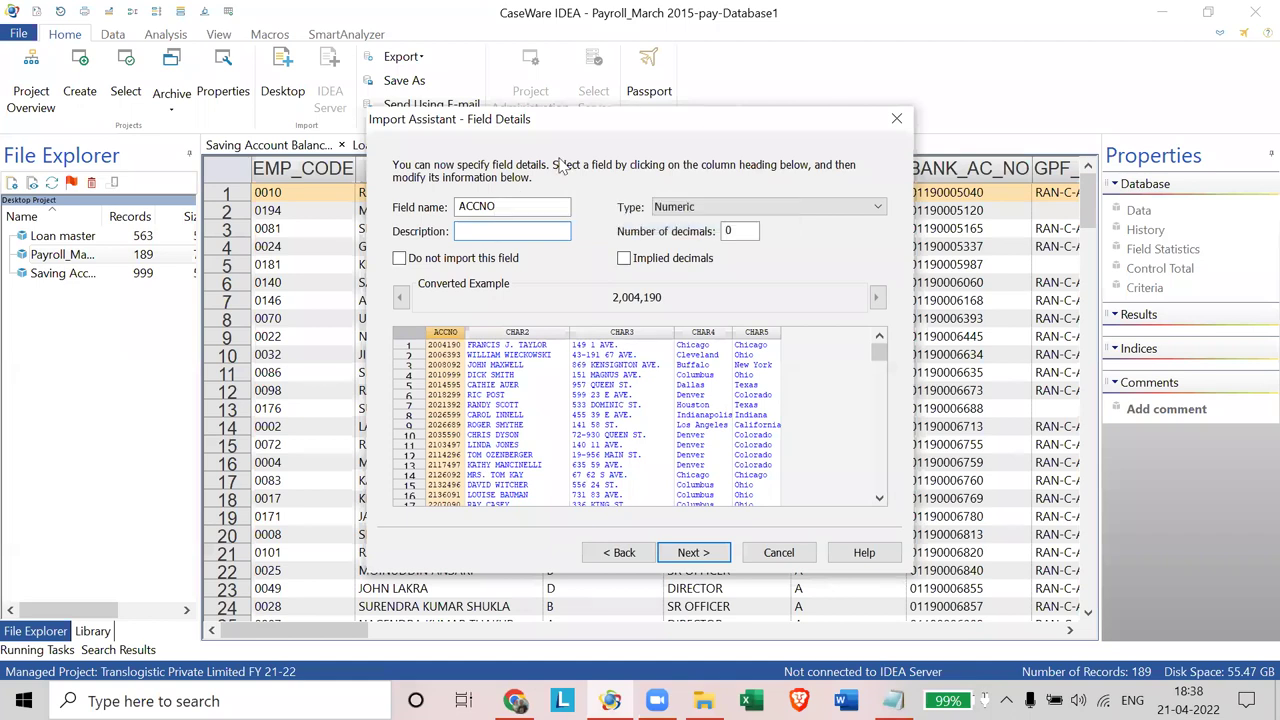
type("Account Number")
left_click(683, 207)
left_click(683, 207)
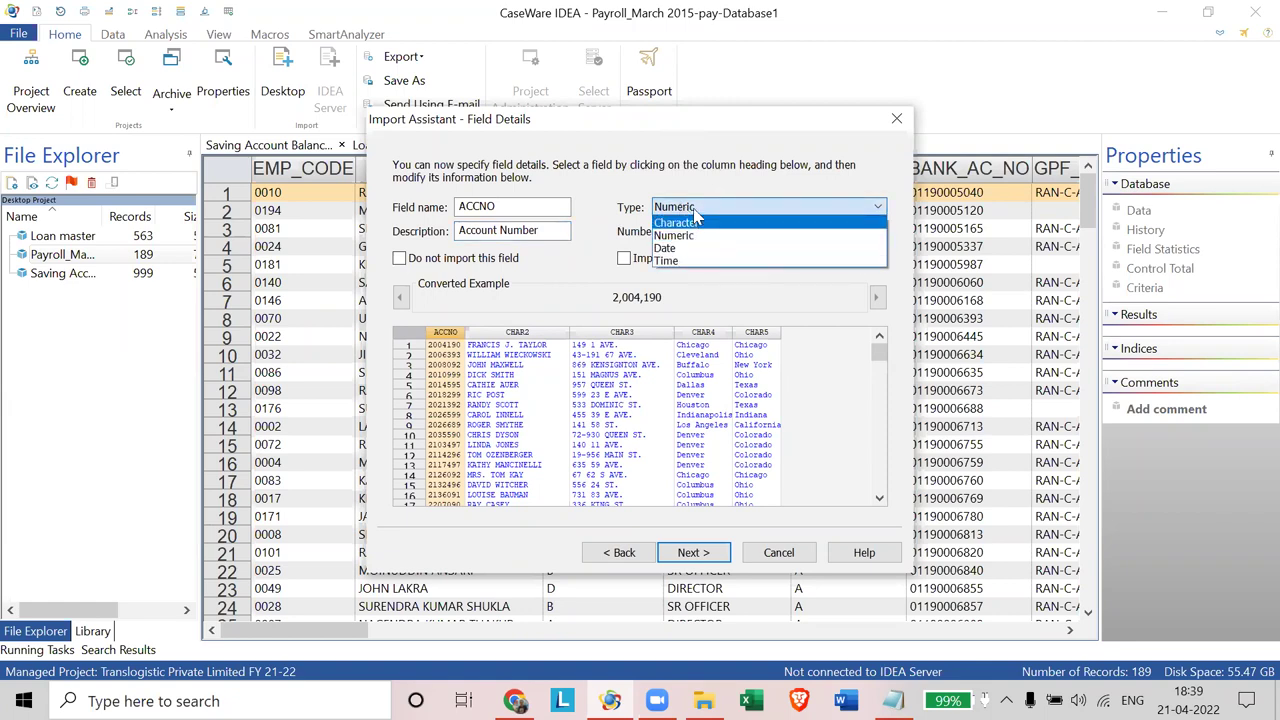
left_click(695, 208)
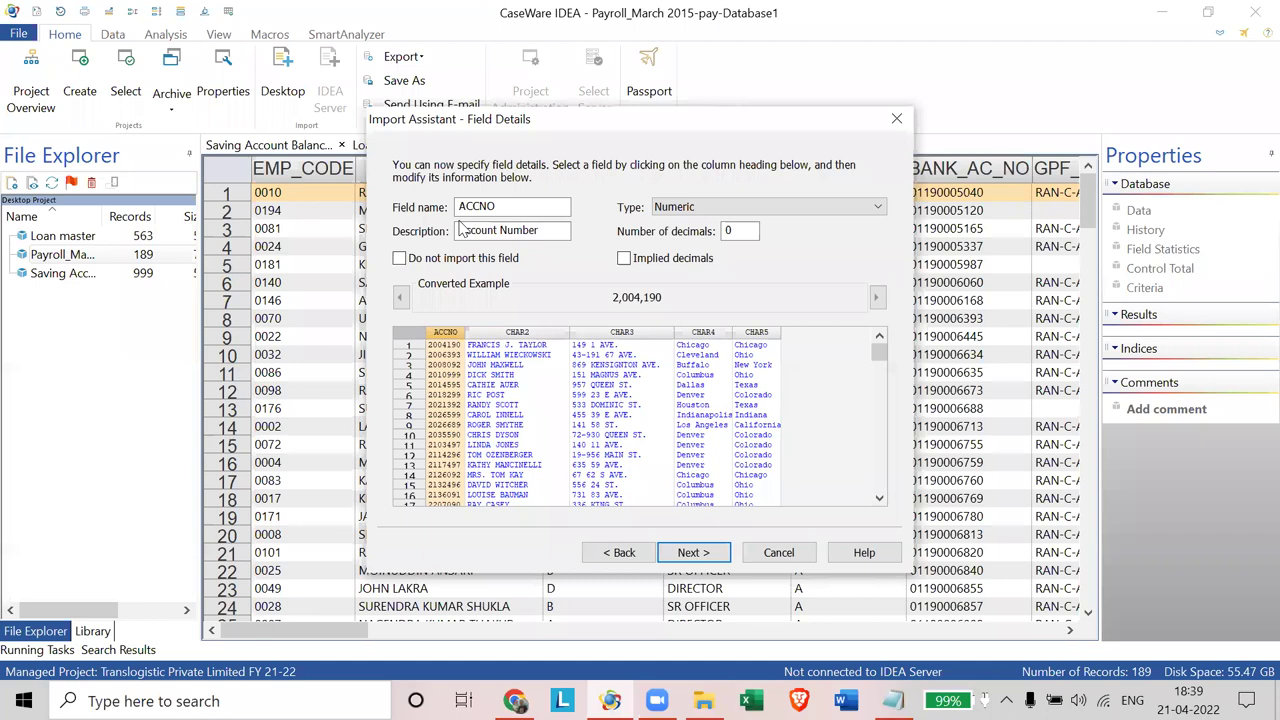
Step: Rename the CHAR2 field as CUSTNAME and describe it as "Account holders name"
left_click(541, 341)
left_click(541, 341)
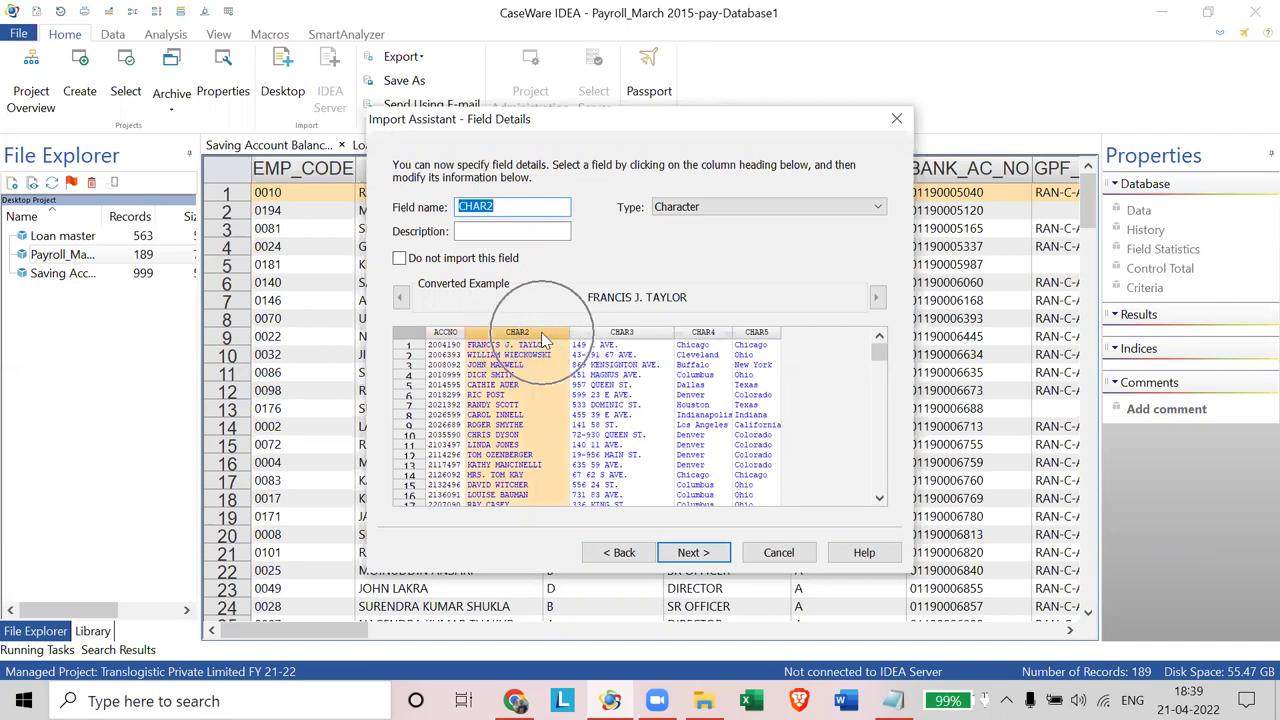
type("CUSTNAME")
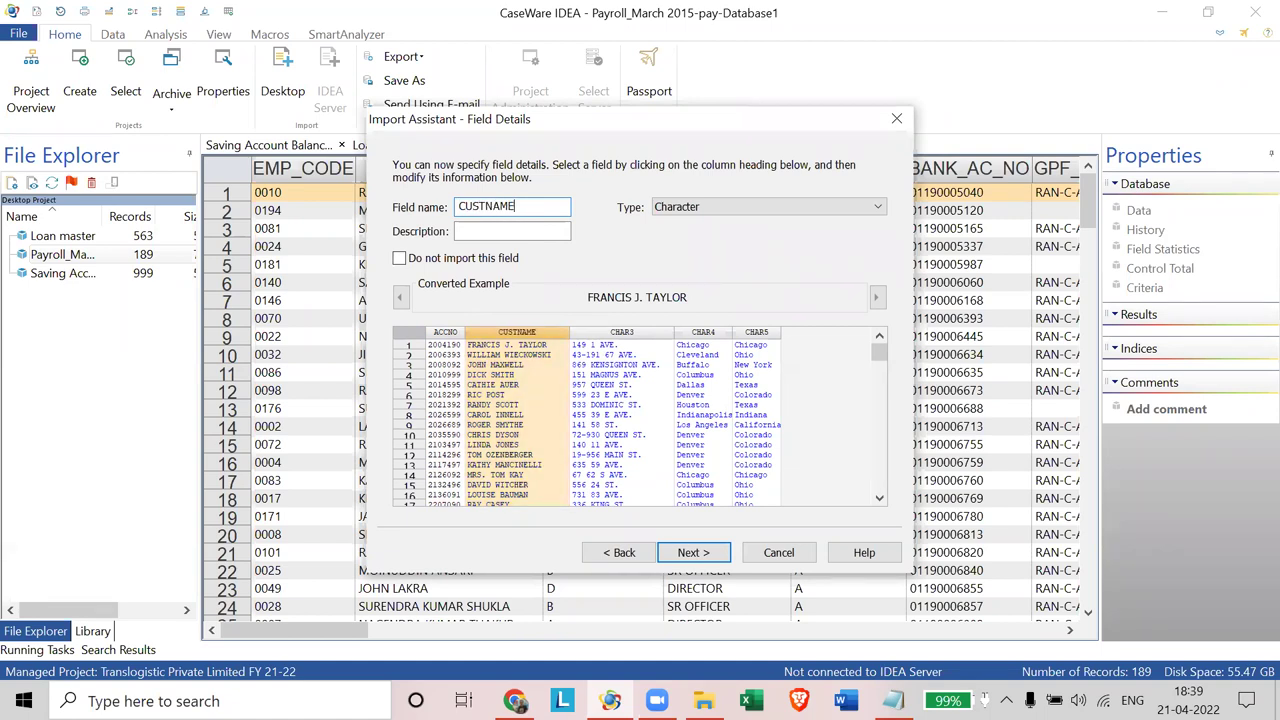
left_click(512, 231)
type("Account holders name")
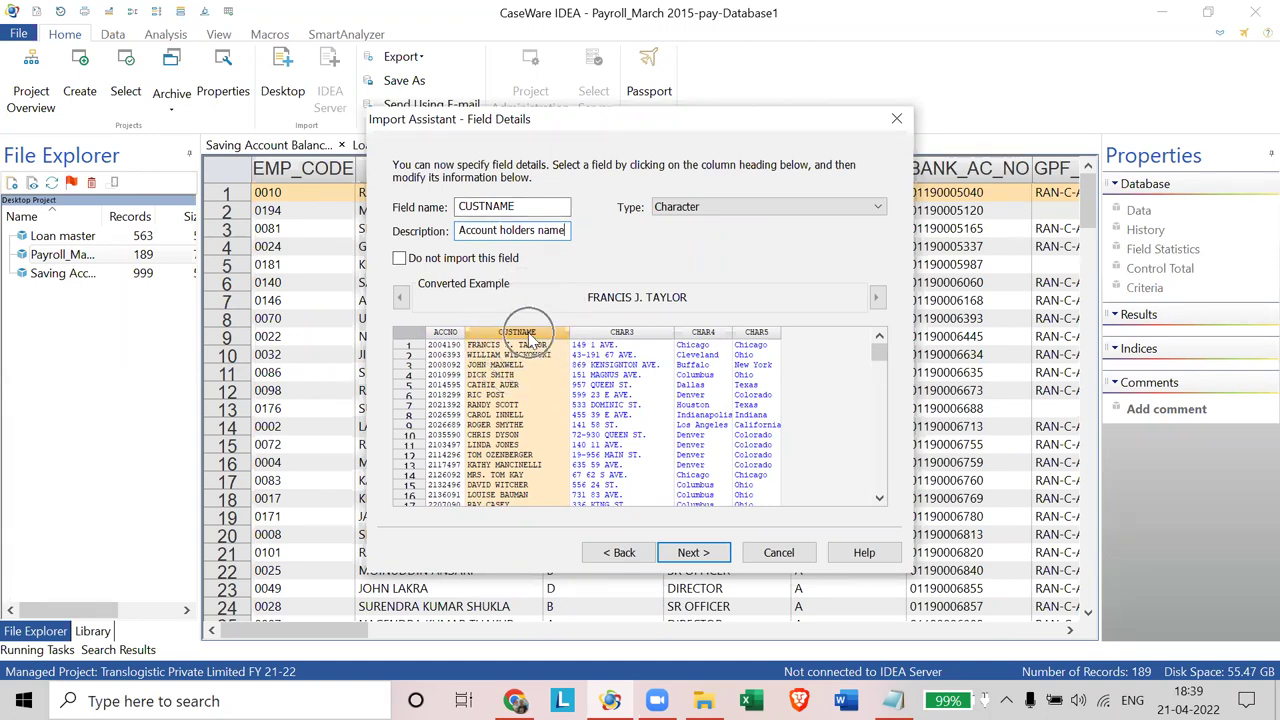
Step: Rename the CHAR3 field as ADD and describe it as "Address"
left_click(622, 334)
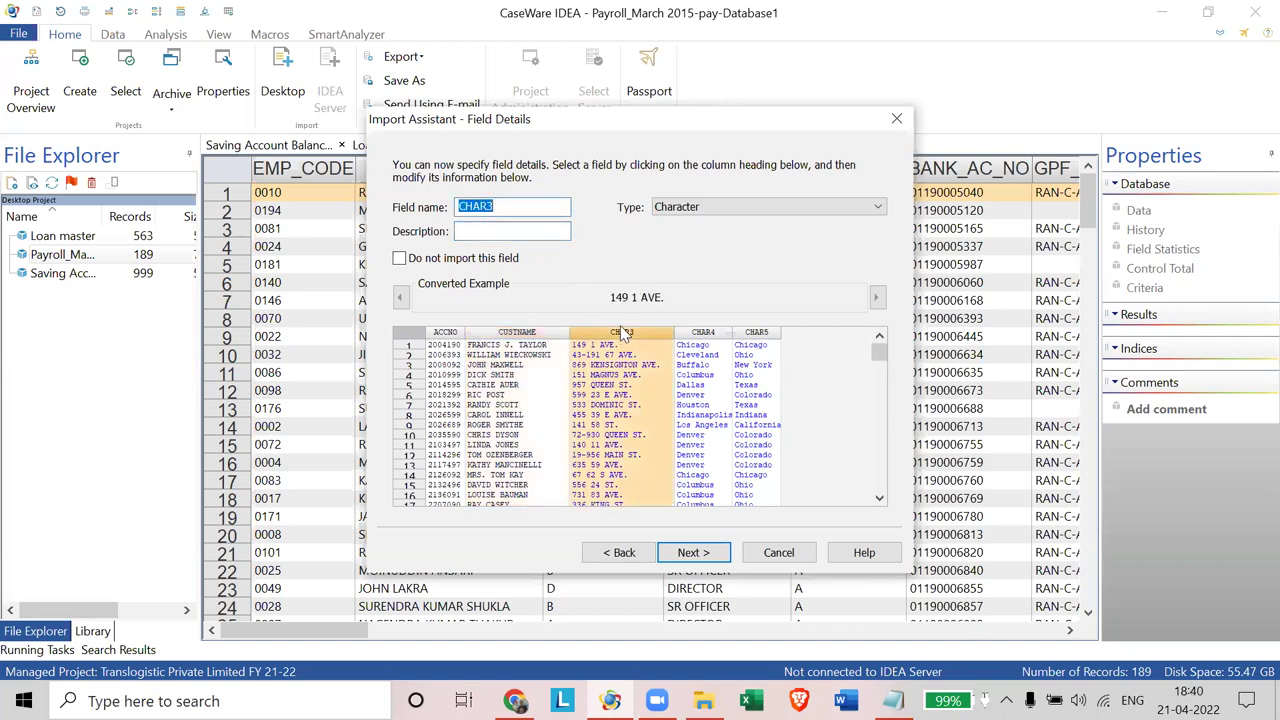
type("ADD")
key("Tab")
type("Address")
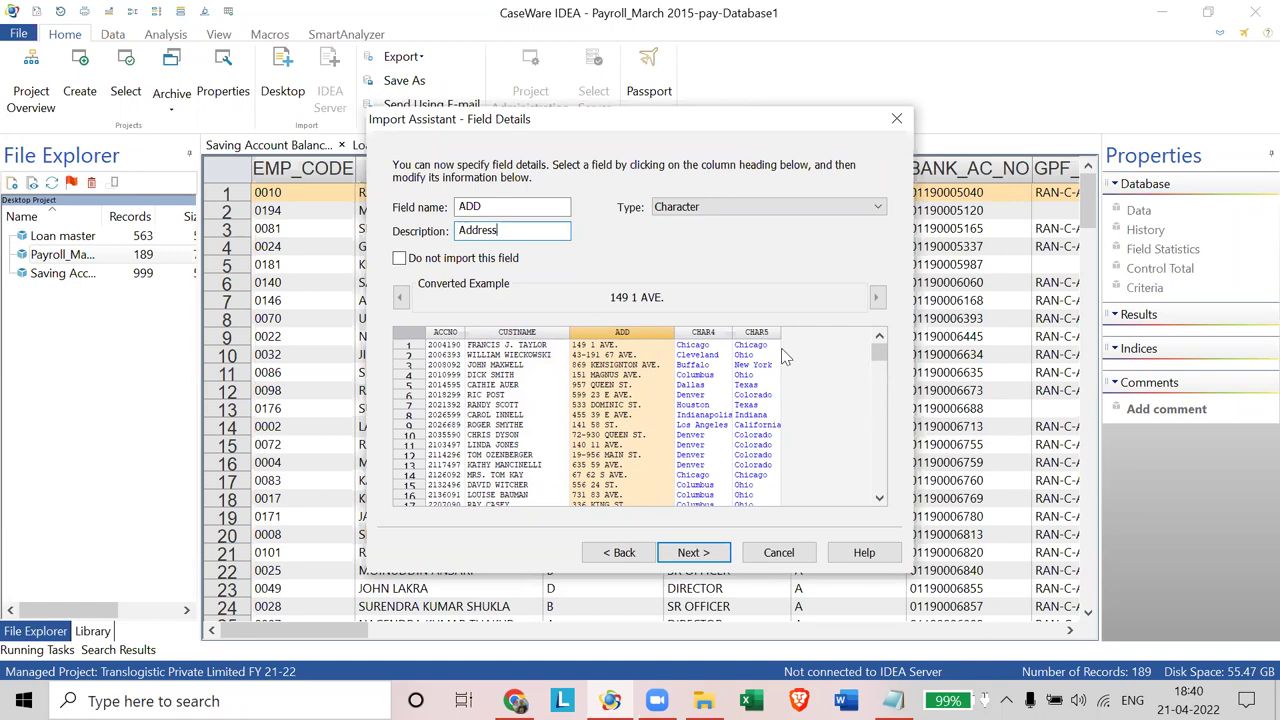
Step: Rename the CHAR4 field as CITY and the CHAR5 field as STATE
left_click(703, 332)
type("STATE")
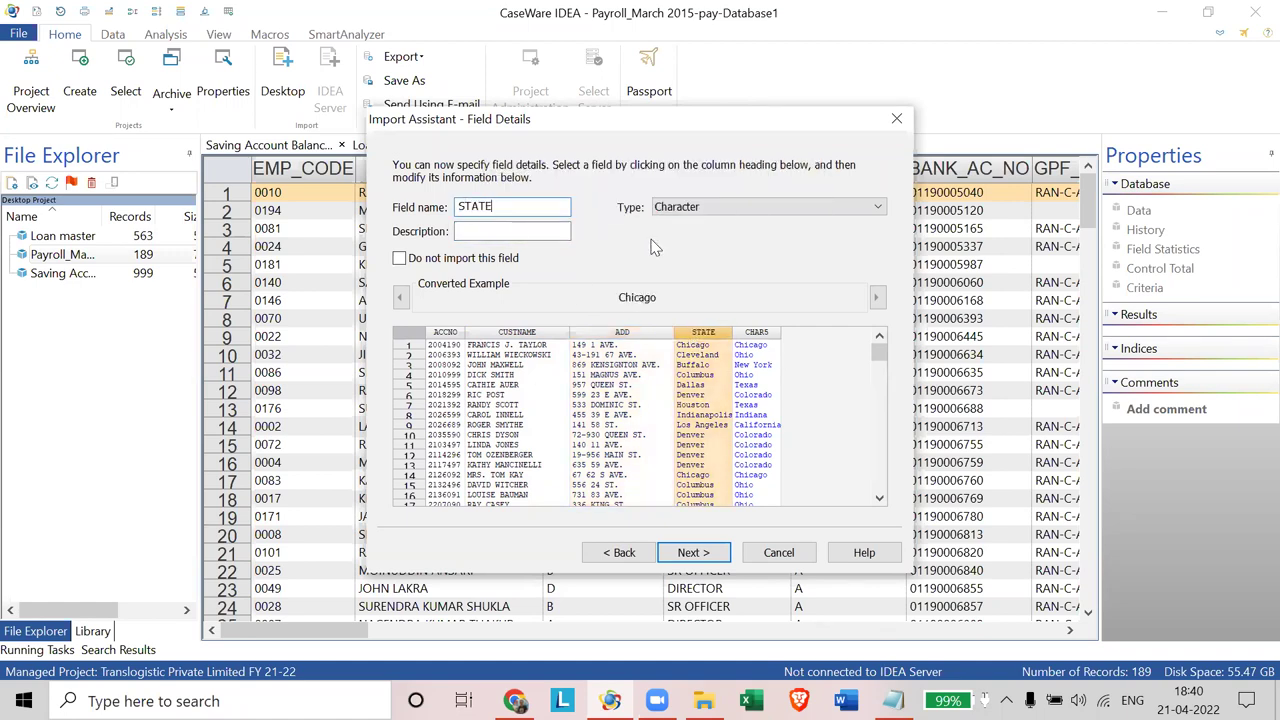
key("BackSpace")
key("BackSpace")
key("BackSpace")
key("BackSpace")
key("BackSpace")
type("CITY")
left_click(750, 334)
type("STATE")
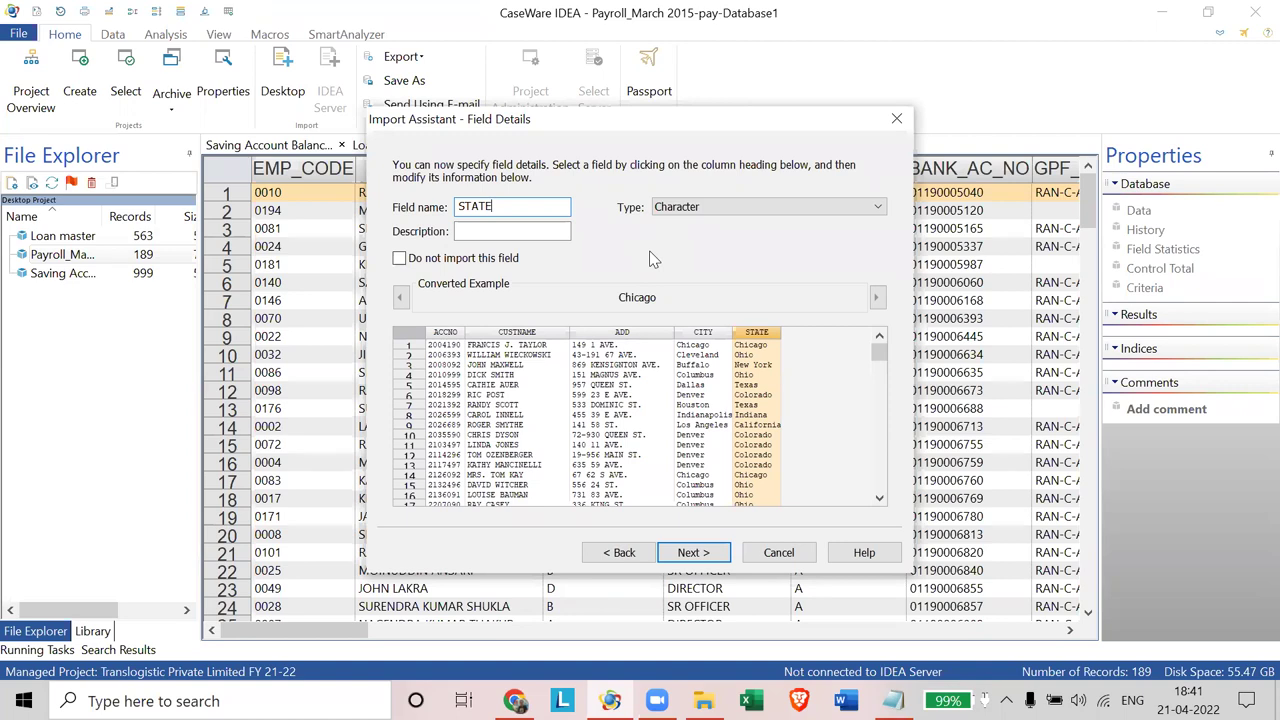
Step: Finish the import with no added fields or import criteria, keeping the database name Customer Details
left_click(714, 560)
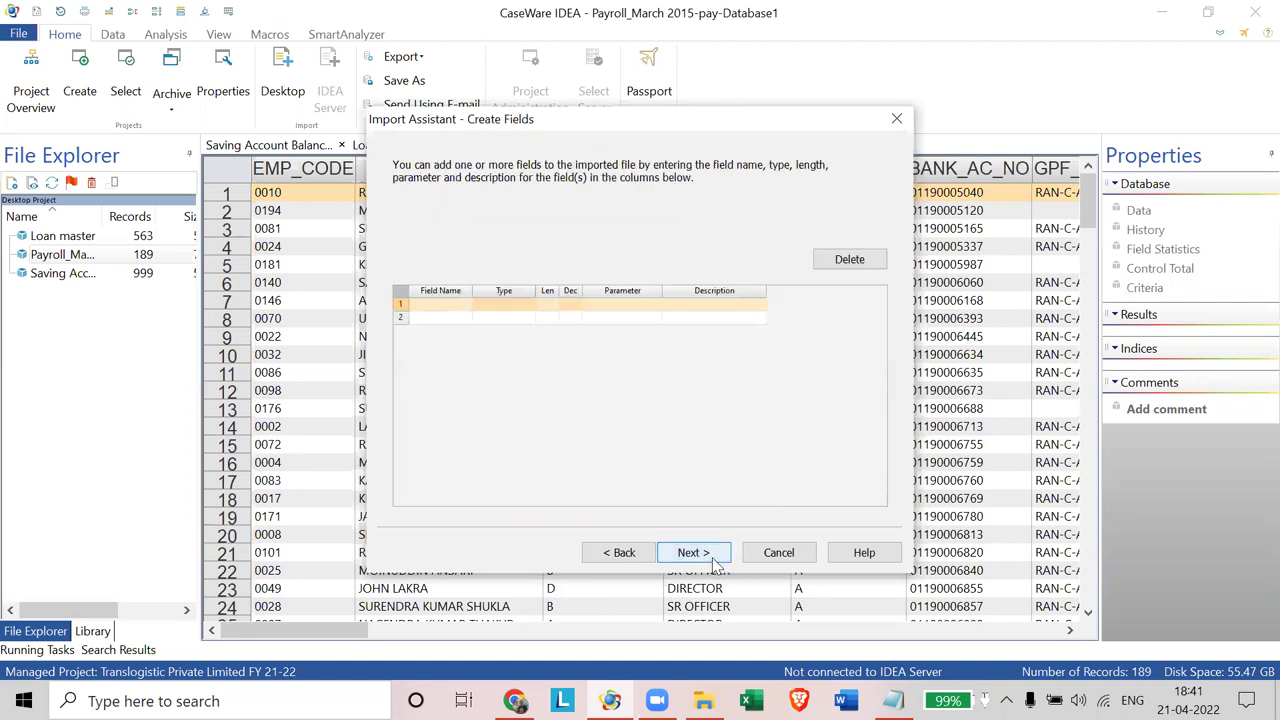
left_click(693, 553)
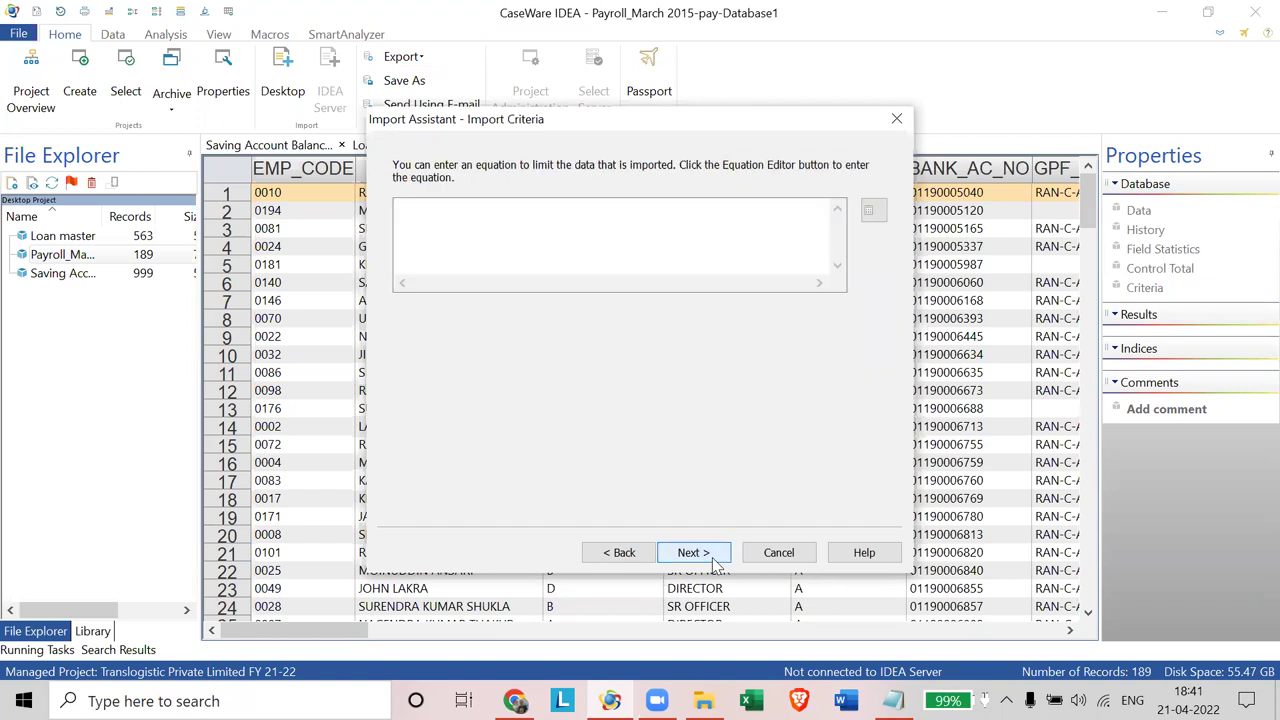
left_click(714, 560)
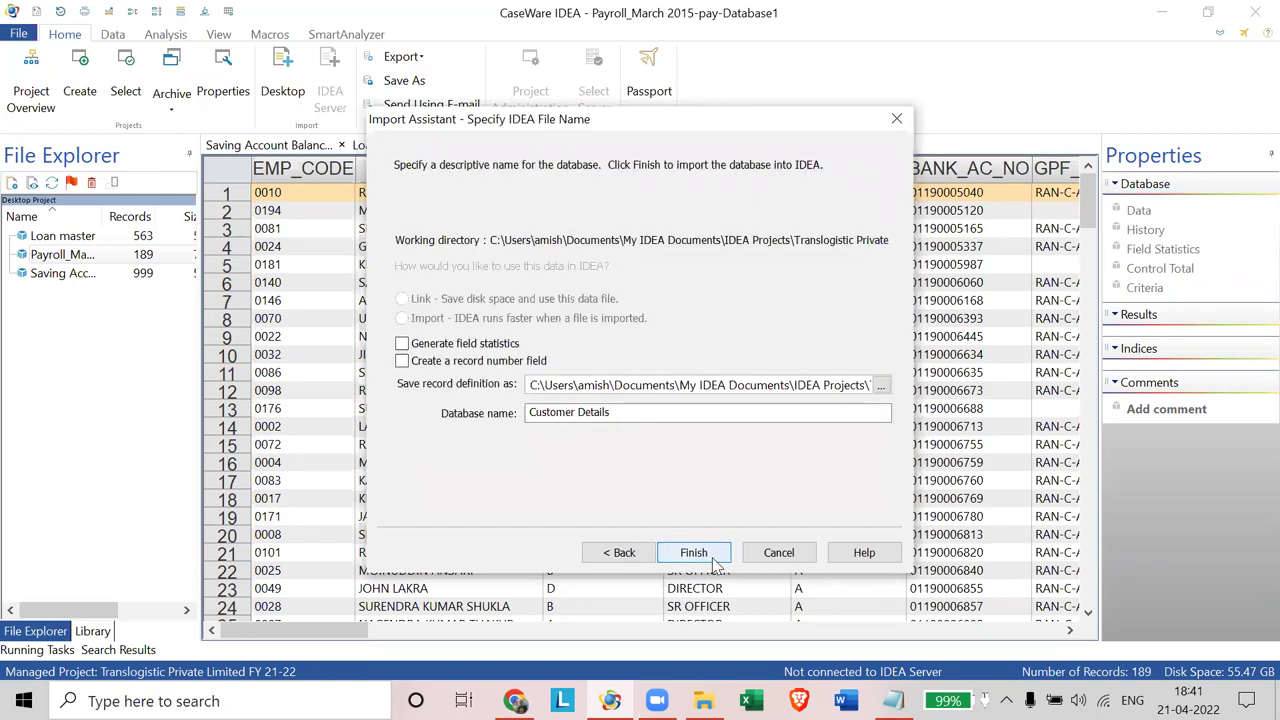
left_click(714, 562)
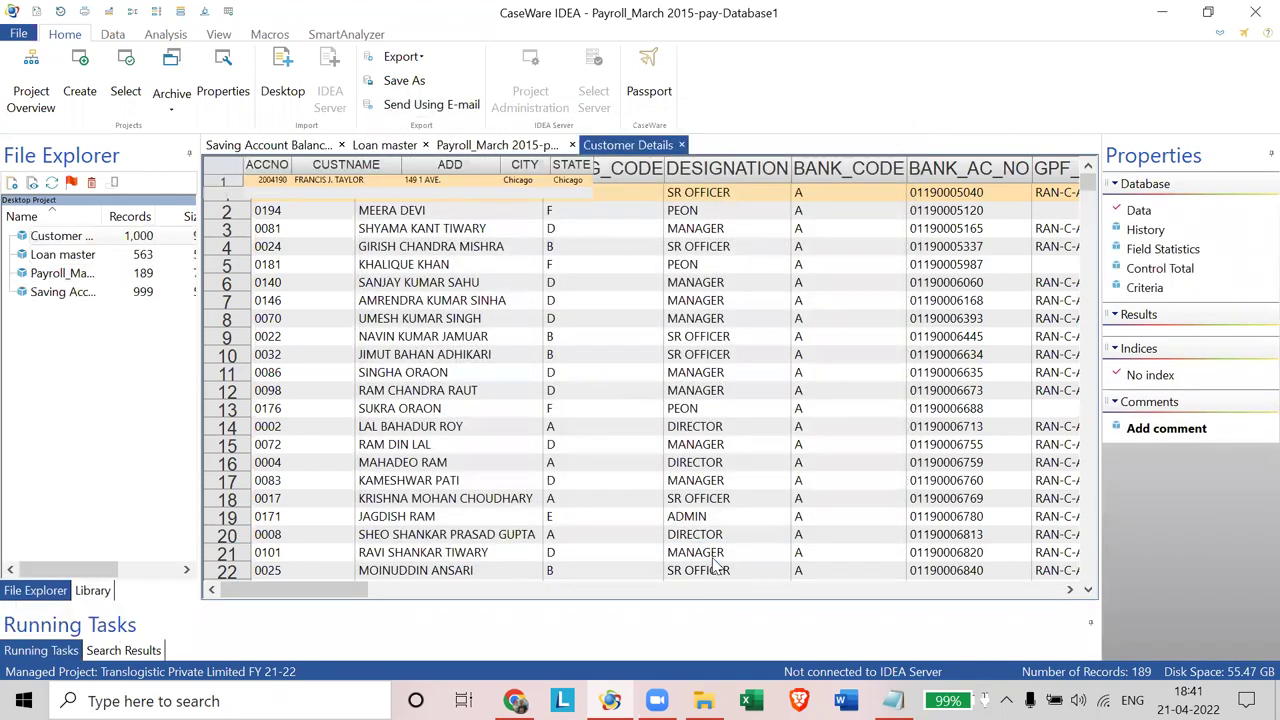
Step: Look through the imported Customer Details records and check the ACCNO, CUSTNAME, ADD, CITY and STATE columns
scroll(712, 557, "up", 3)
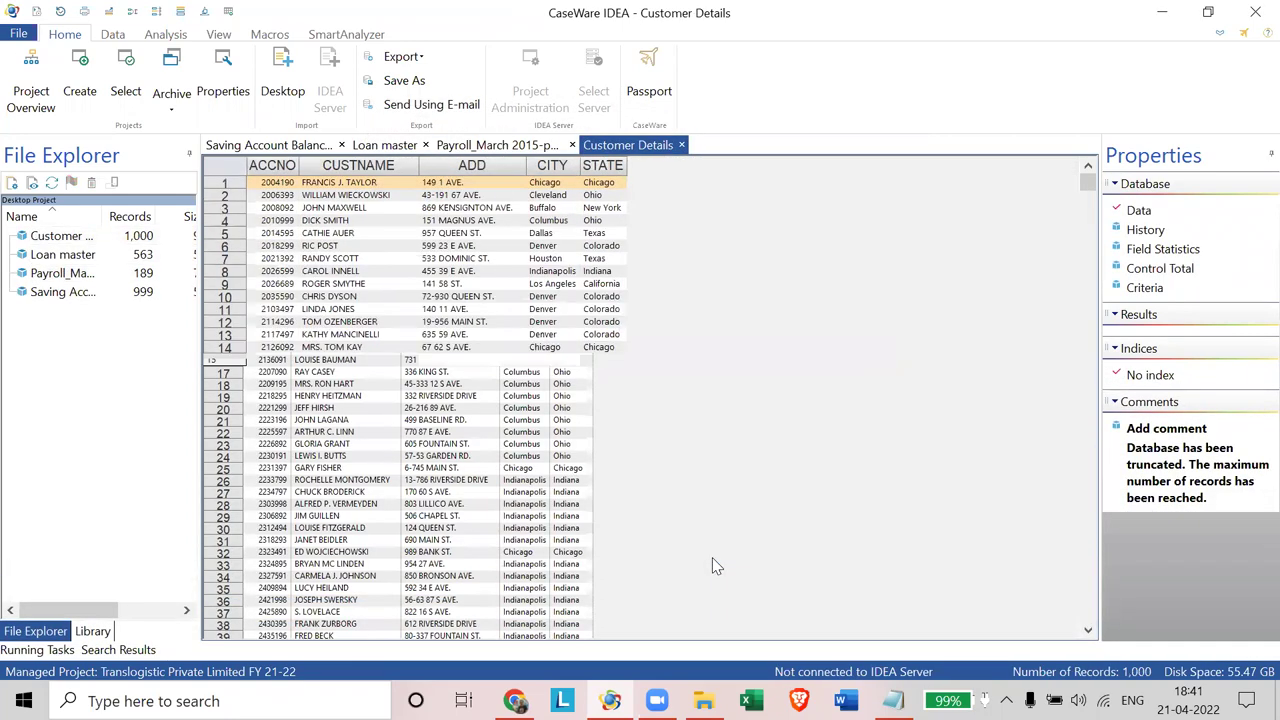
scroll(712, 558, "up", 2)
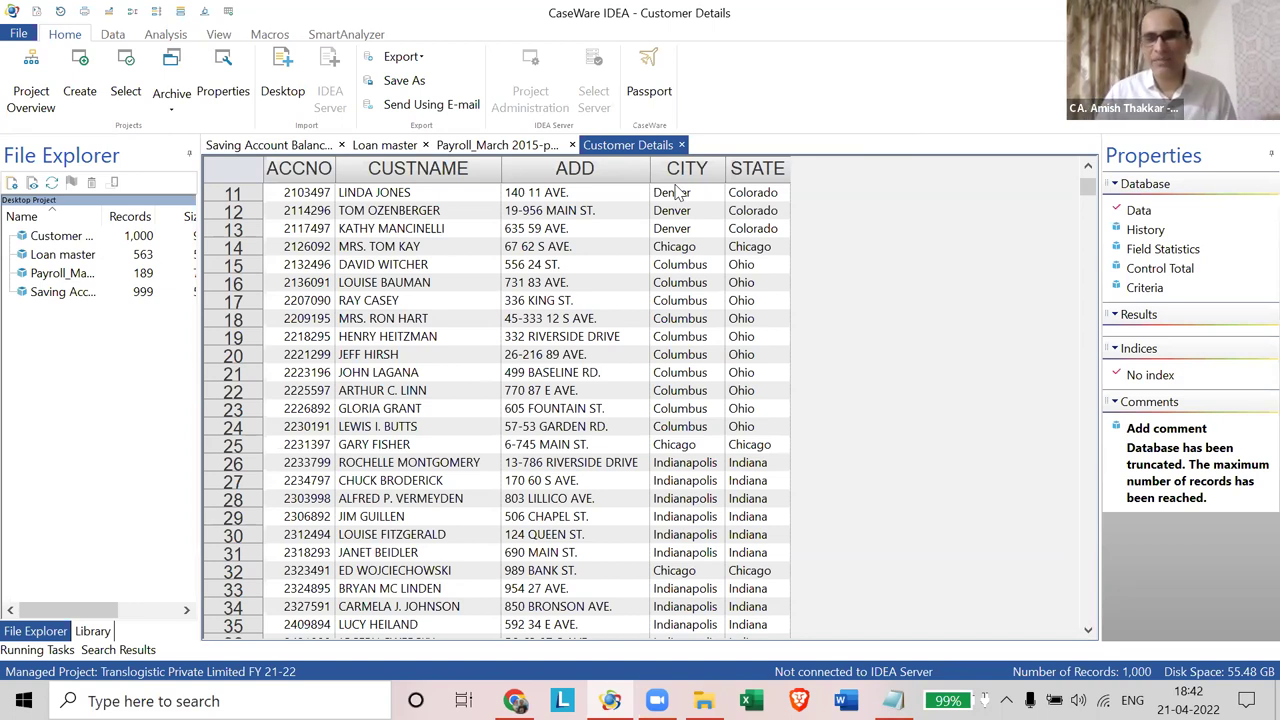
scroll(836, 176, "down", 3)
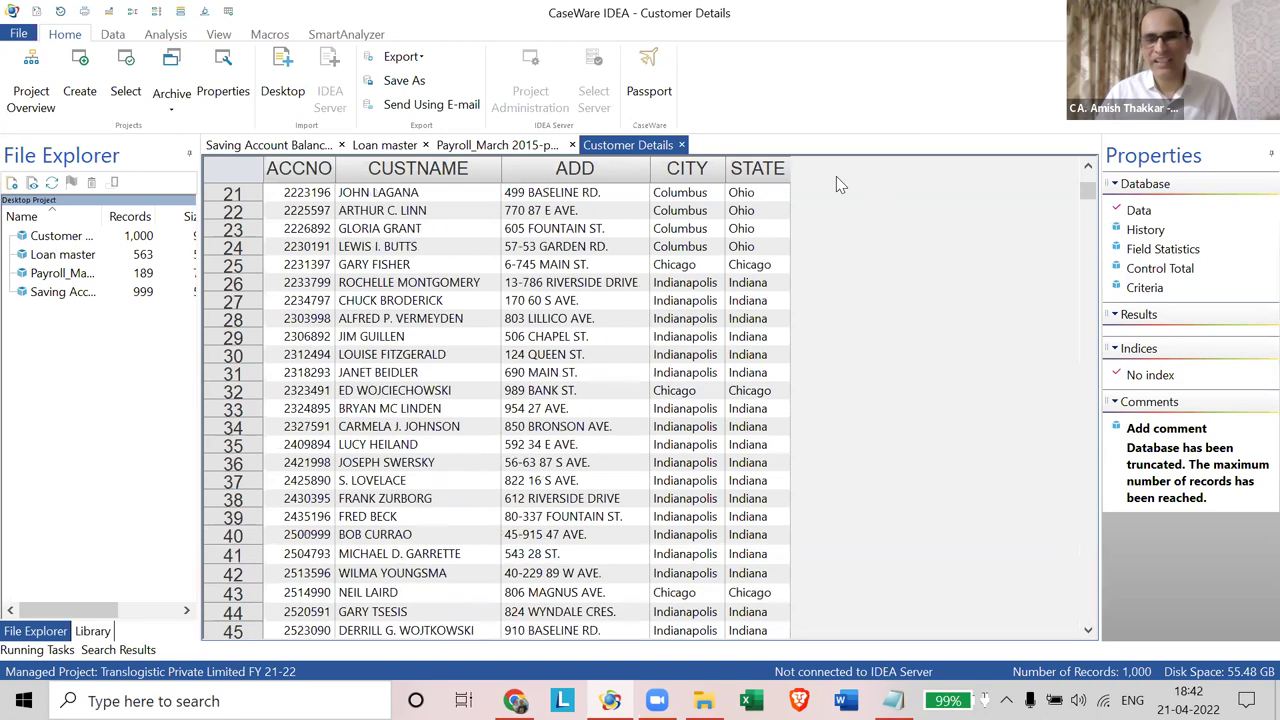
scroll(836, 176, "up", 7)
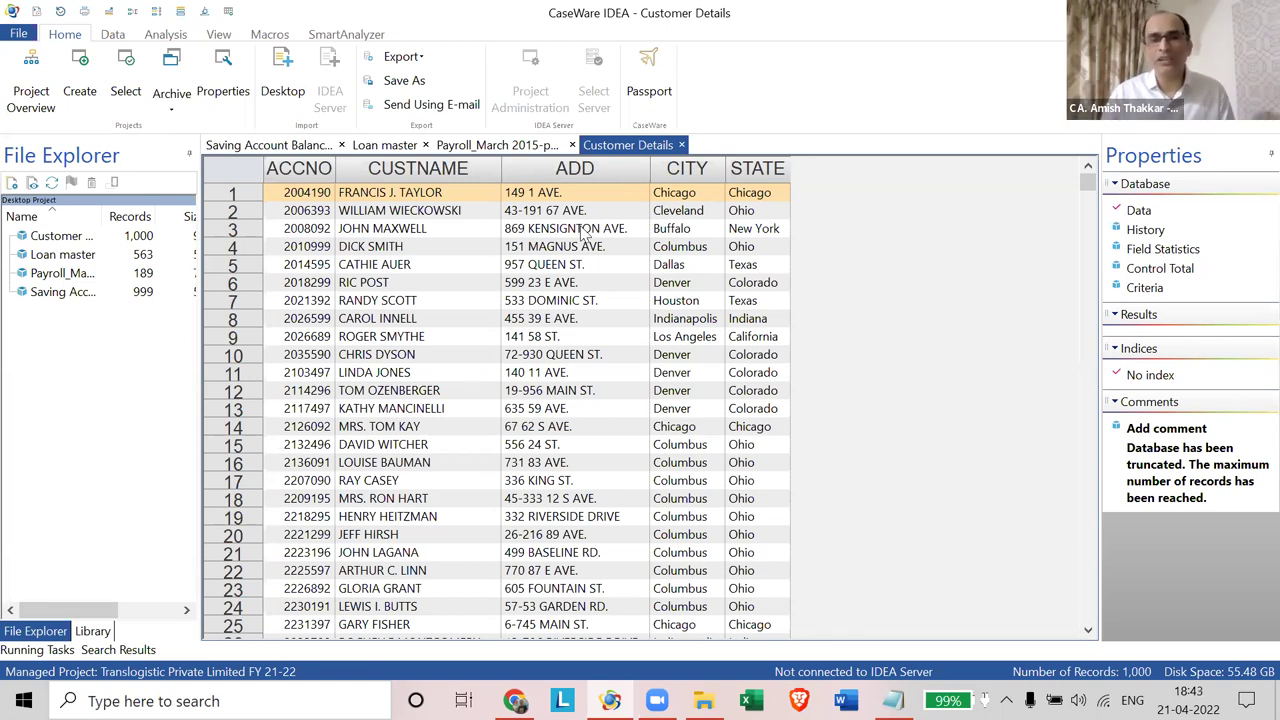
Step: Review the open Payroll and Loan master databases and bring up the Saving Account Balance database
left_click(519, 147)
left_click(384, 145)
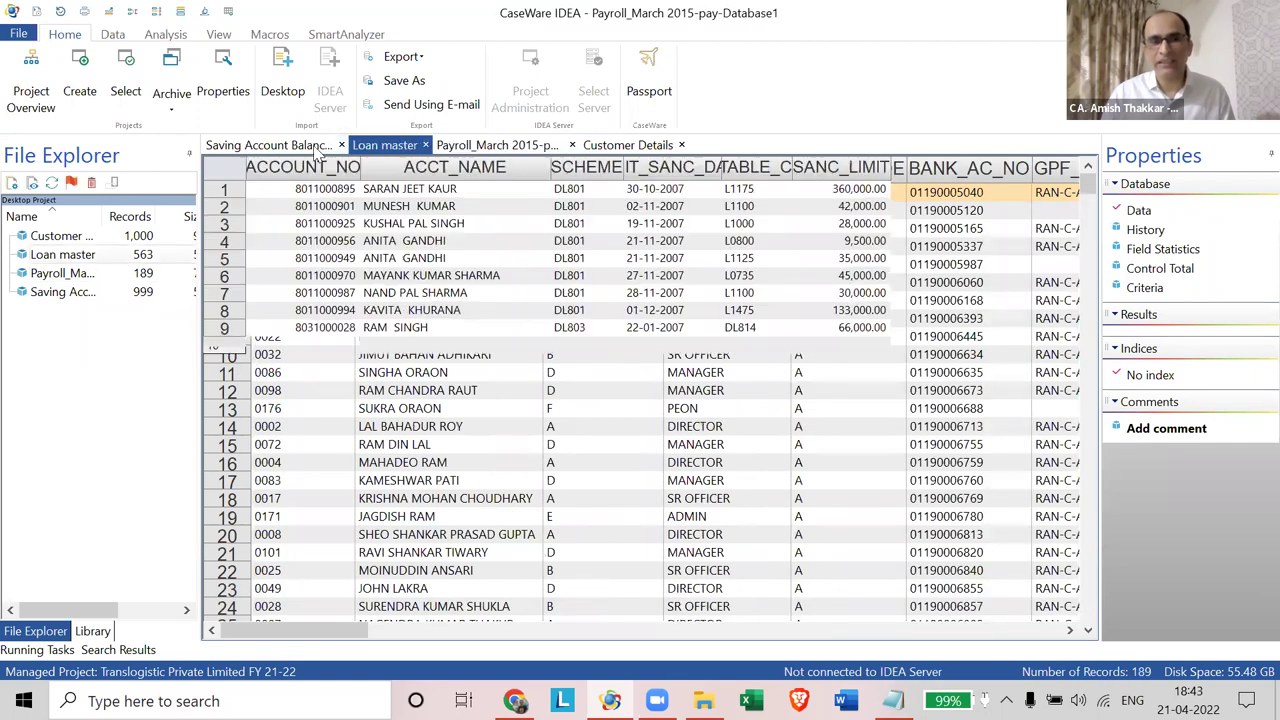
left_click(295, 147)
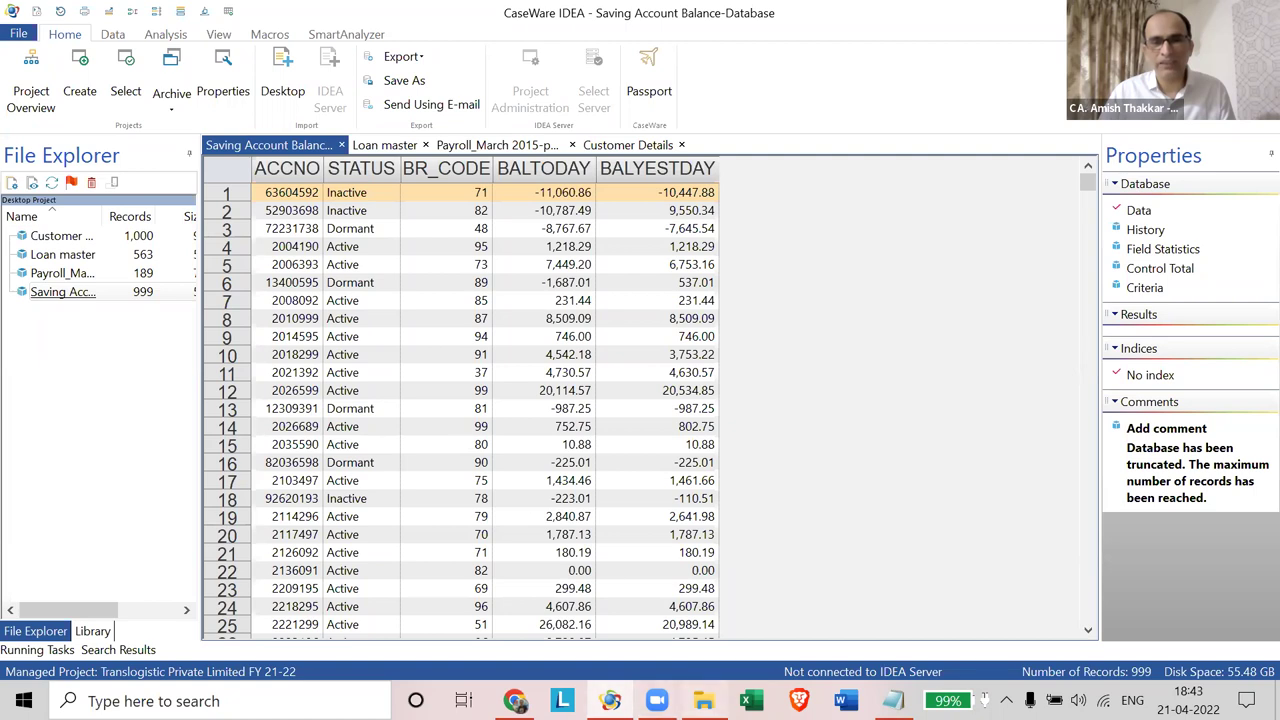
Step: Switch to File Explorer and locate Saving Account Balance_Revised in the CAAT Training Files folder of the 5 Day session on CAAT Tools April 2022
left_click(703, 700)
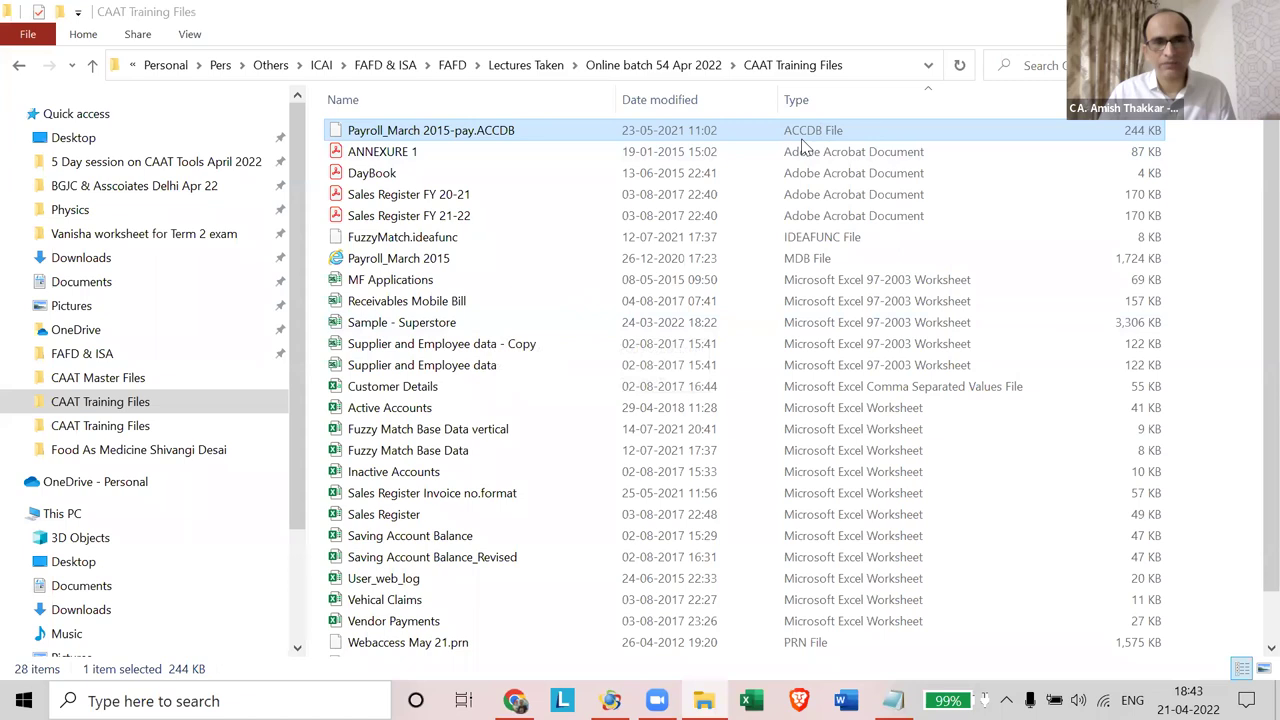
left_click(100, 425)
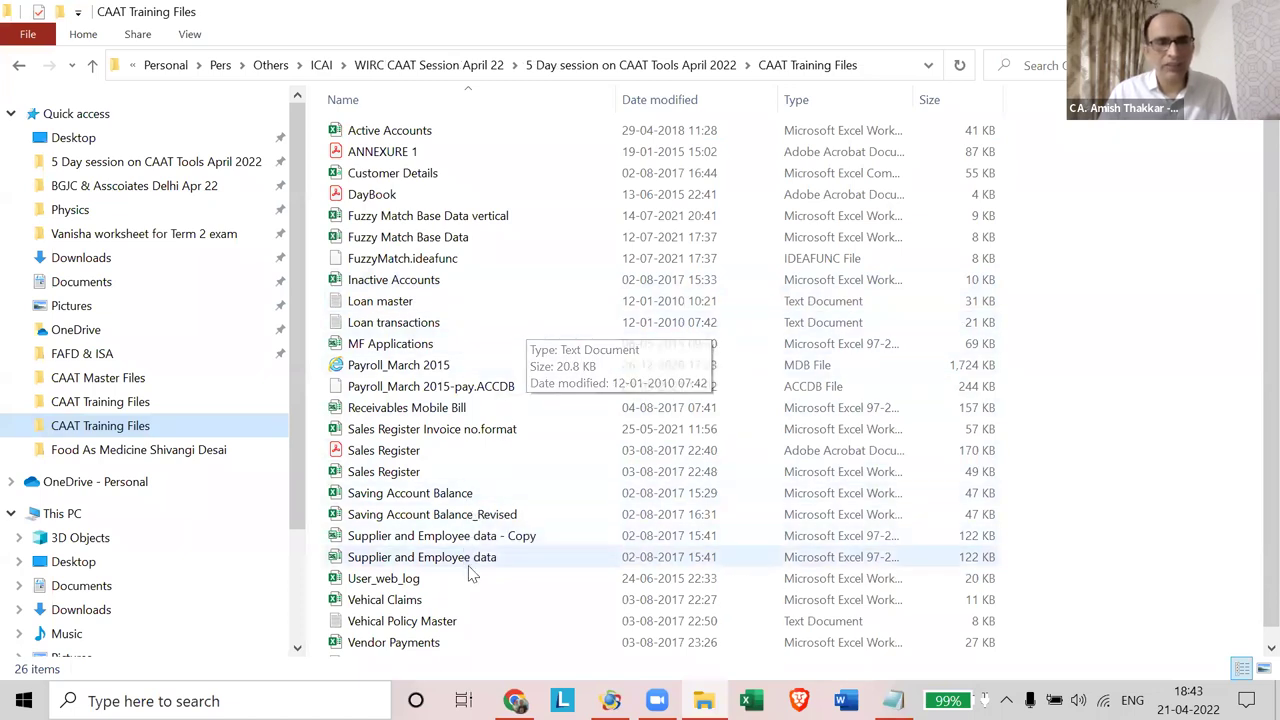
left_click(437, 522)
key("ctrl")
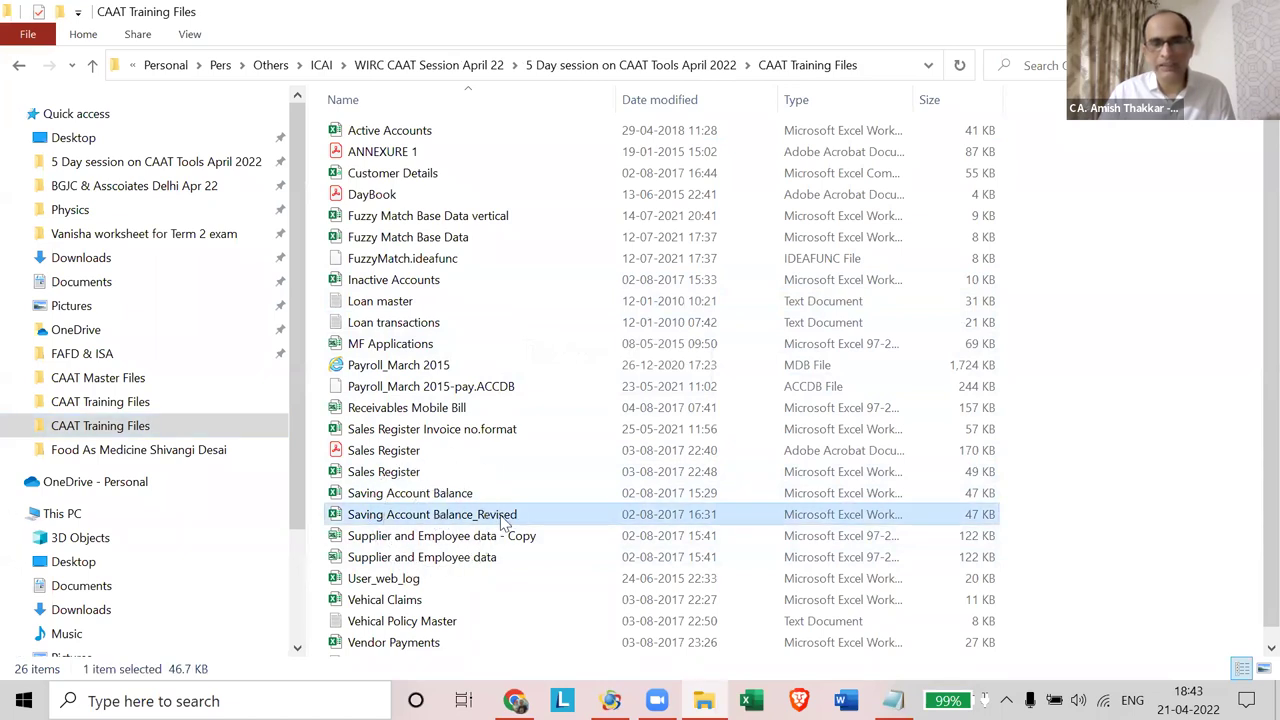
key("ctrl")
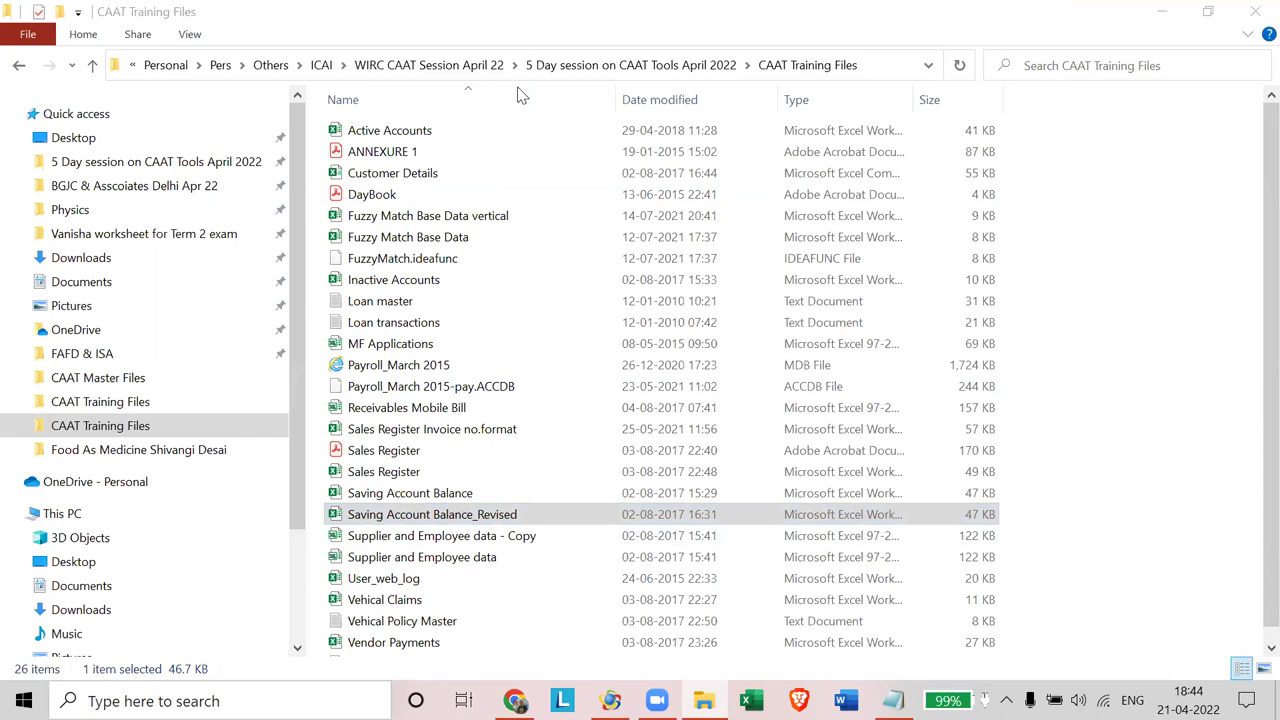
left_click(480, 520)
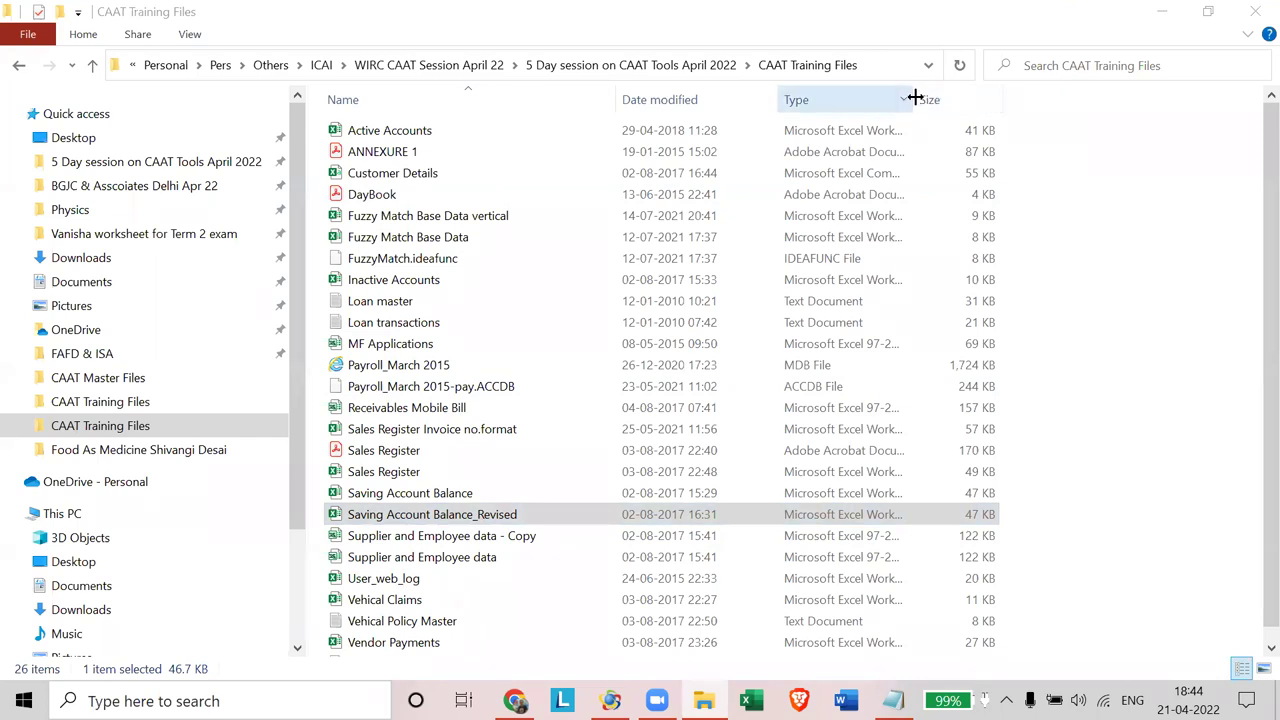
Step: Widen the Type column to read the full file type of Saving Account Balance_Revised
left_click_drag(913, 100, 1011, 103)
key("ctrl")
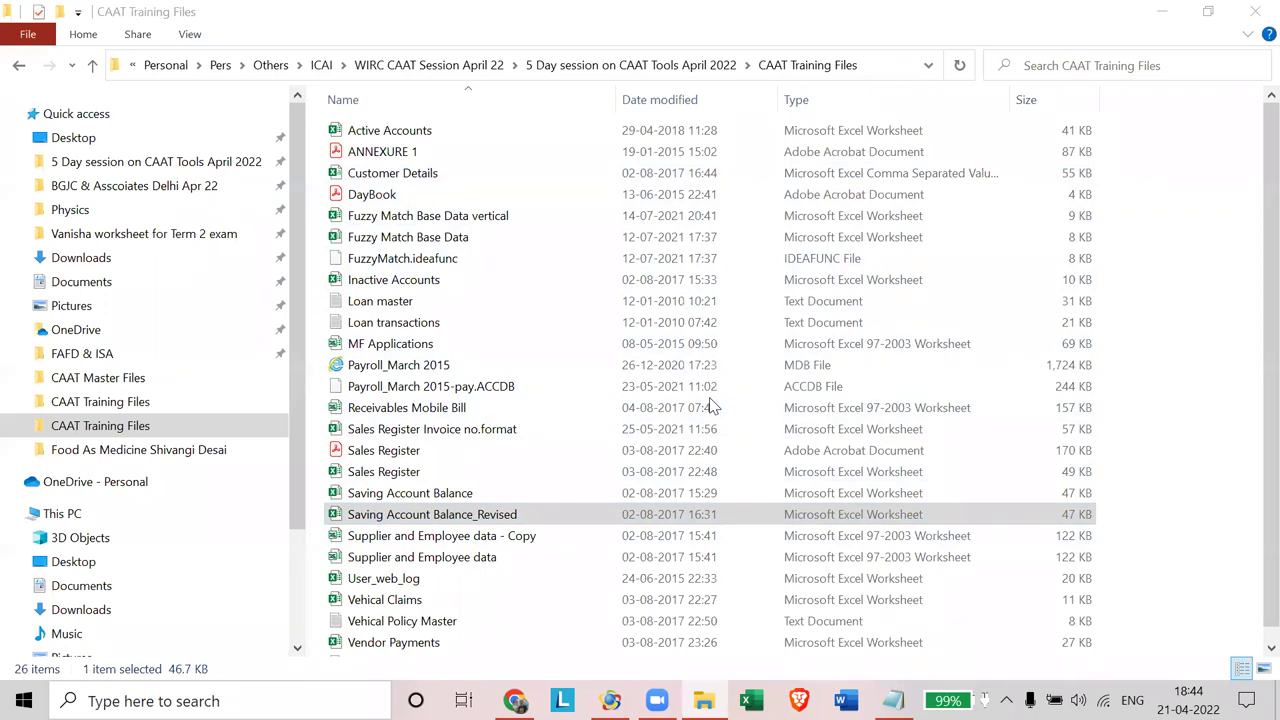
left_click(443, 520)
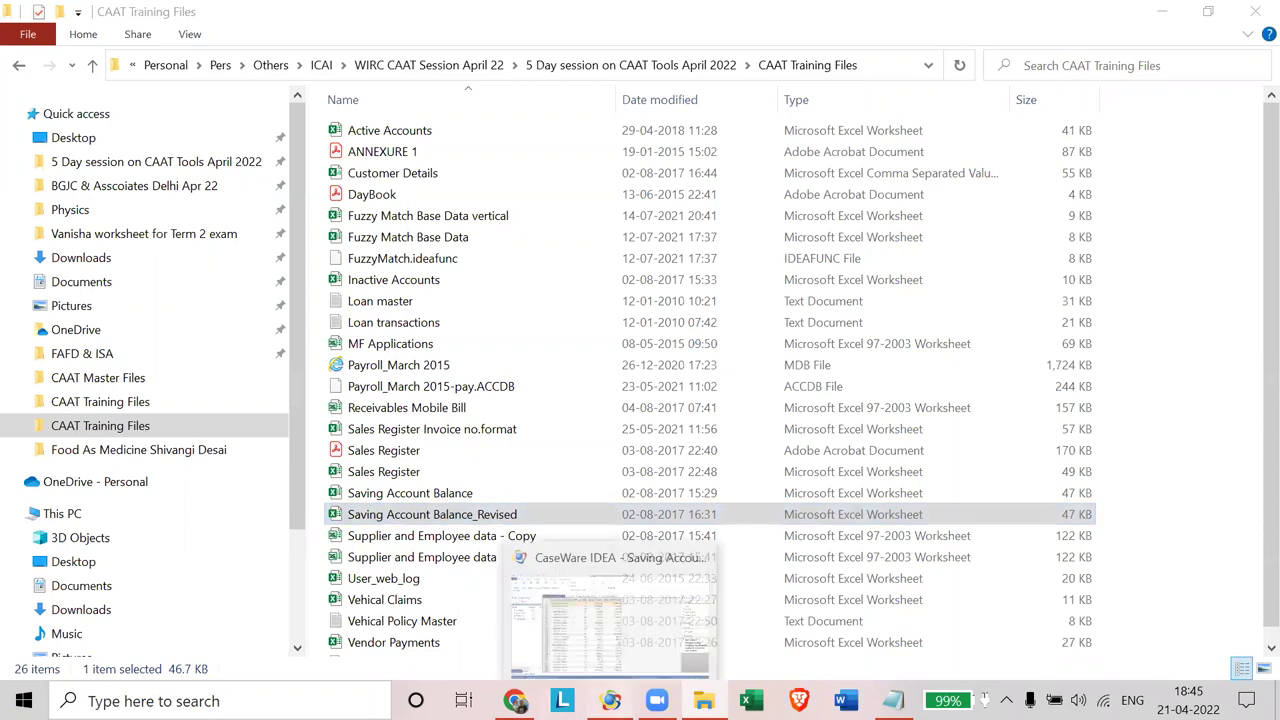
Step: Switch to CaseWare IDEA and select Saving Account Balance_Revised from CAAT Training Files as the Microsoft Excel file for a new desktop import
left_click(610, 700)
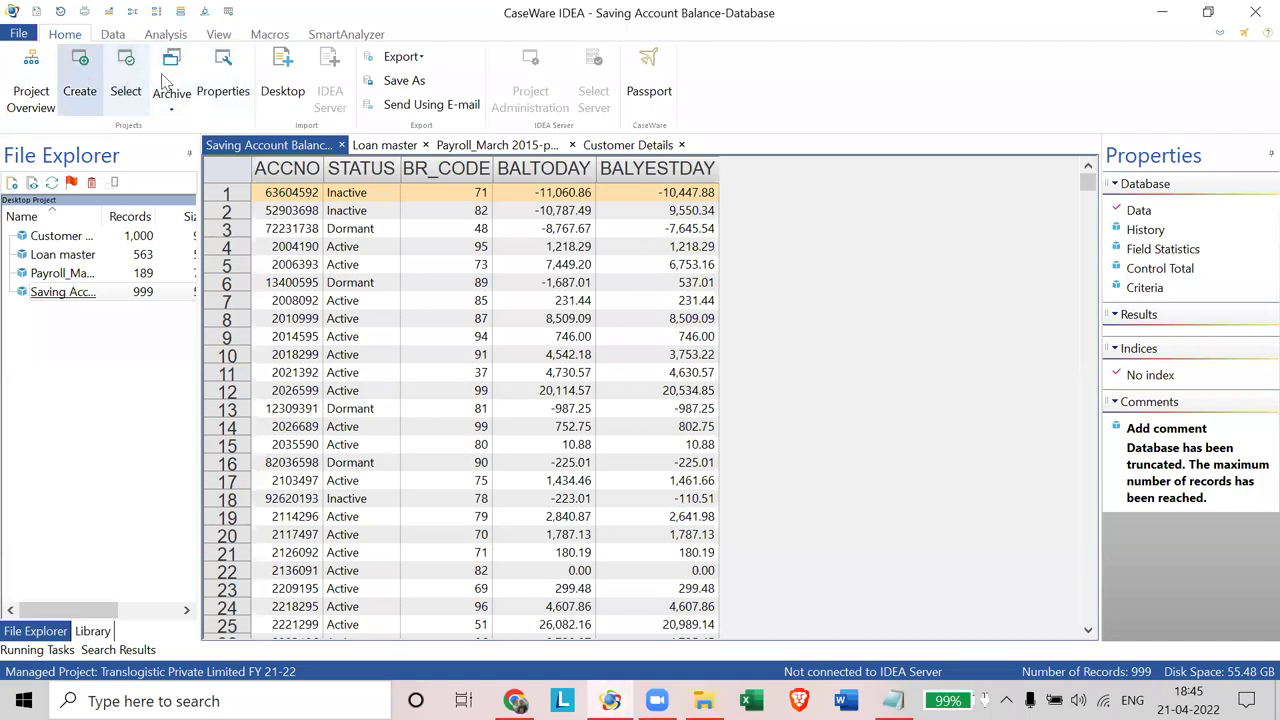
left_click(283, 80)
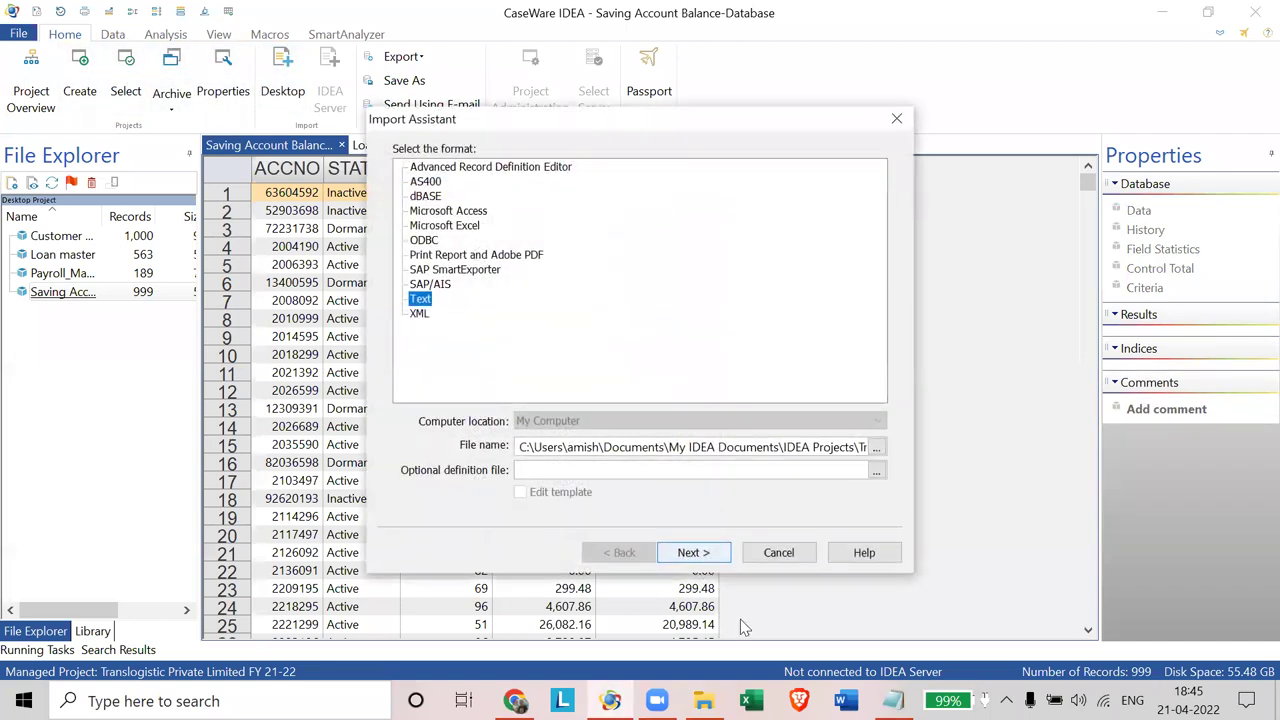
left_click(476, 228)
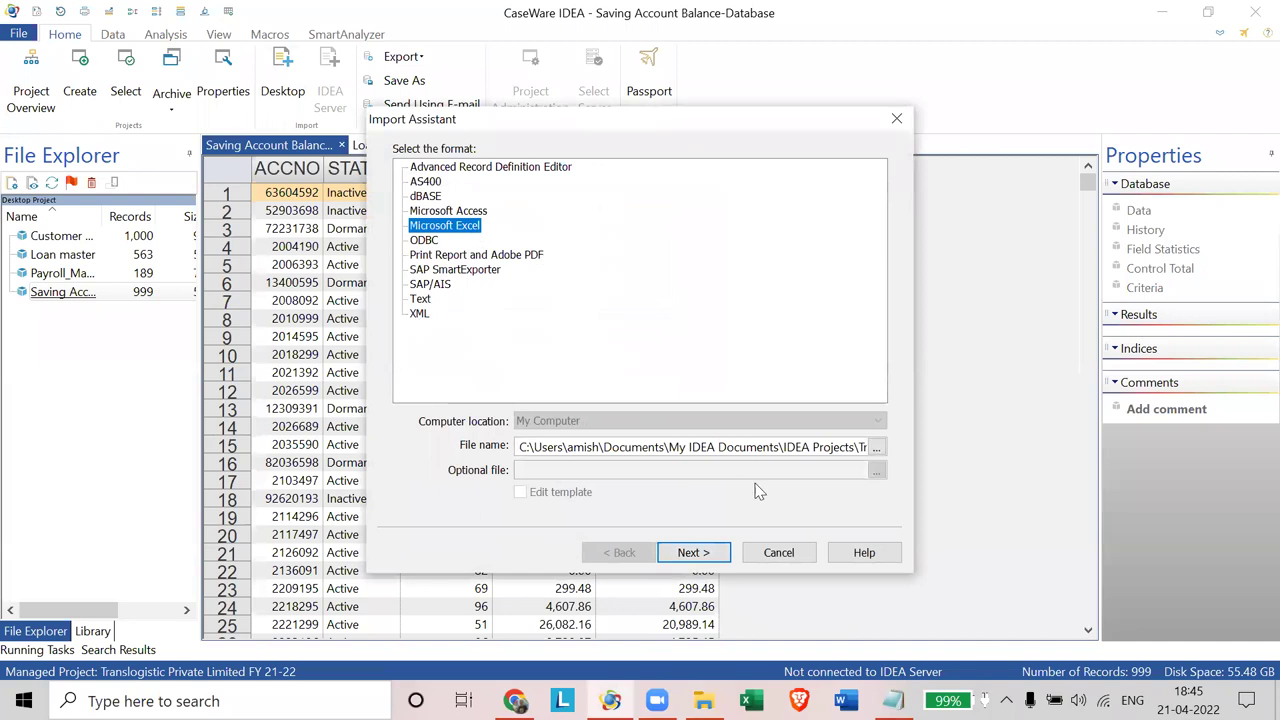
left_click(877, 449)
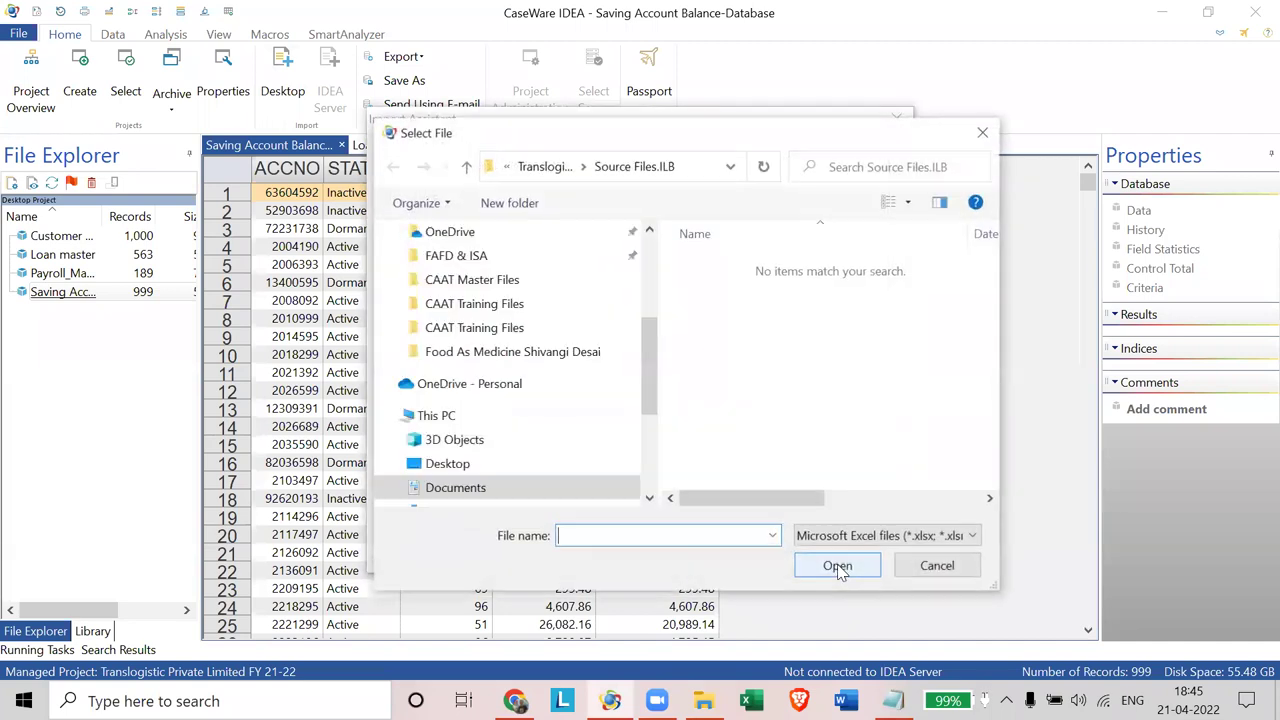
left_click(489, 312)
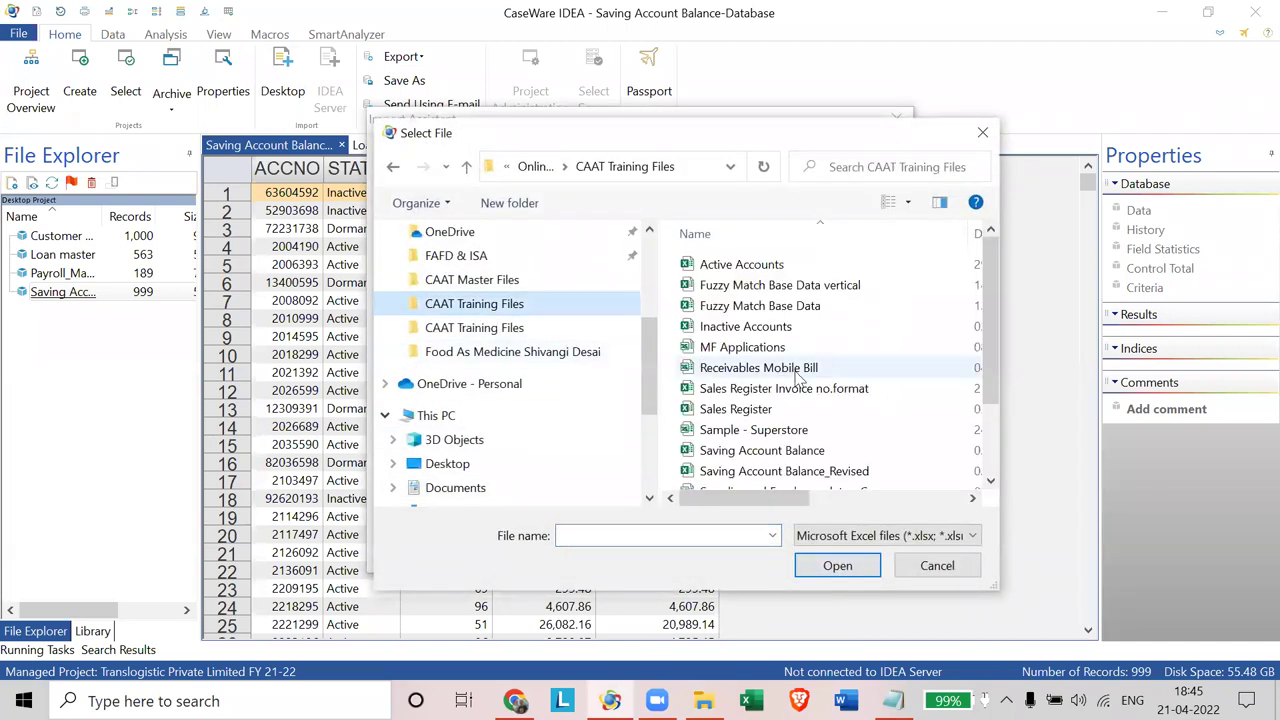
left_click(806, 473)
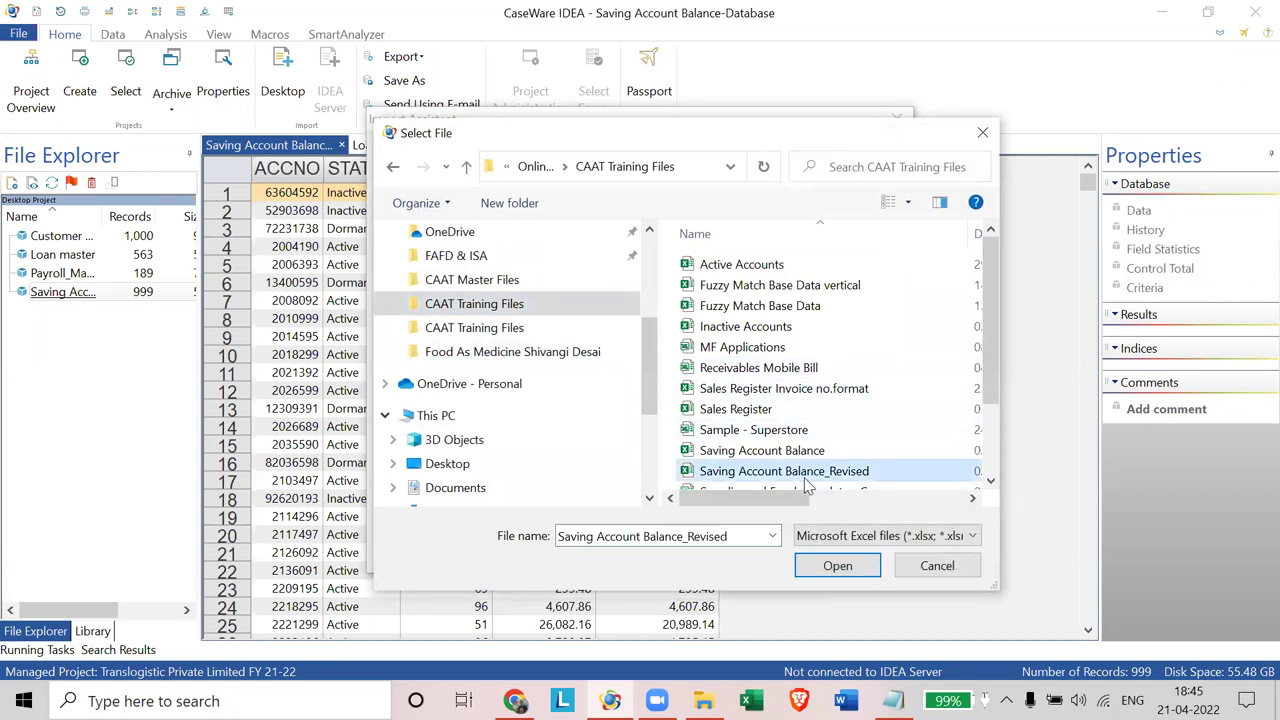
left_click(851, 574)
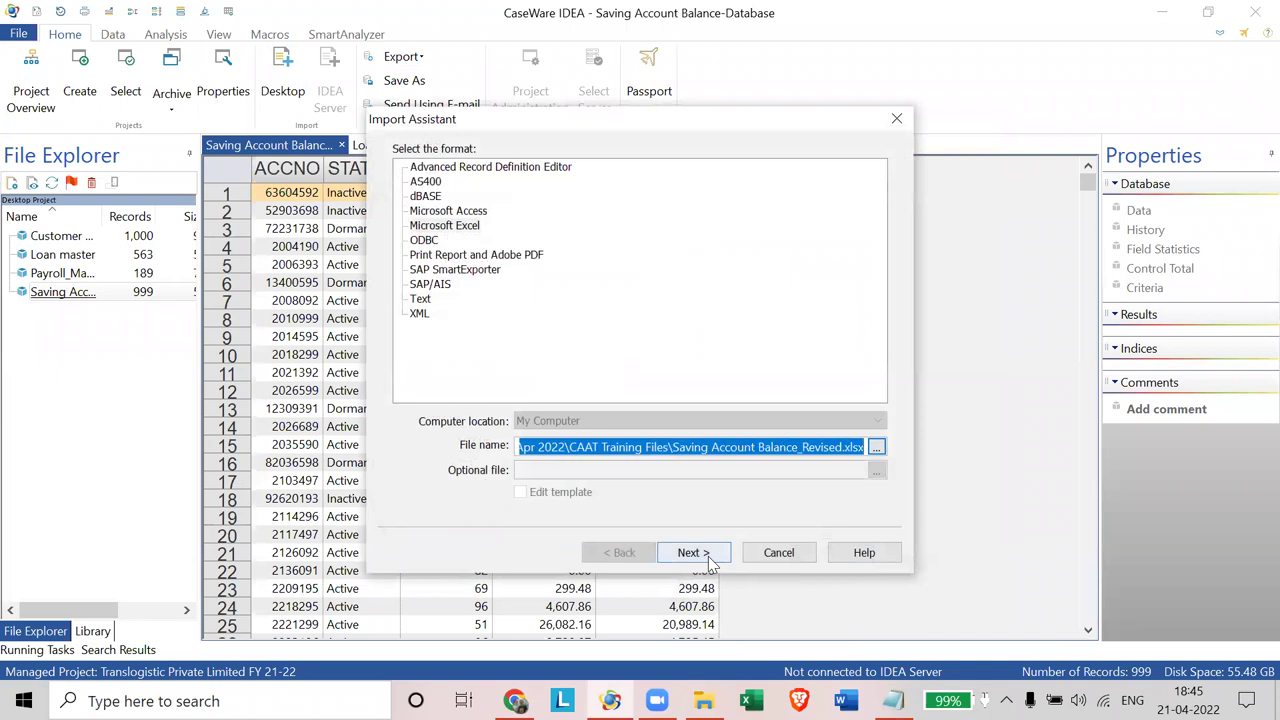
Step: Import the Database sheet of the revised workbook with the first row as field names, keeping the output name Saving Account Balance_Revised
left_click(691, 552)
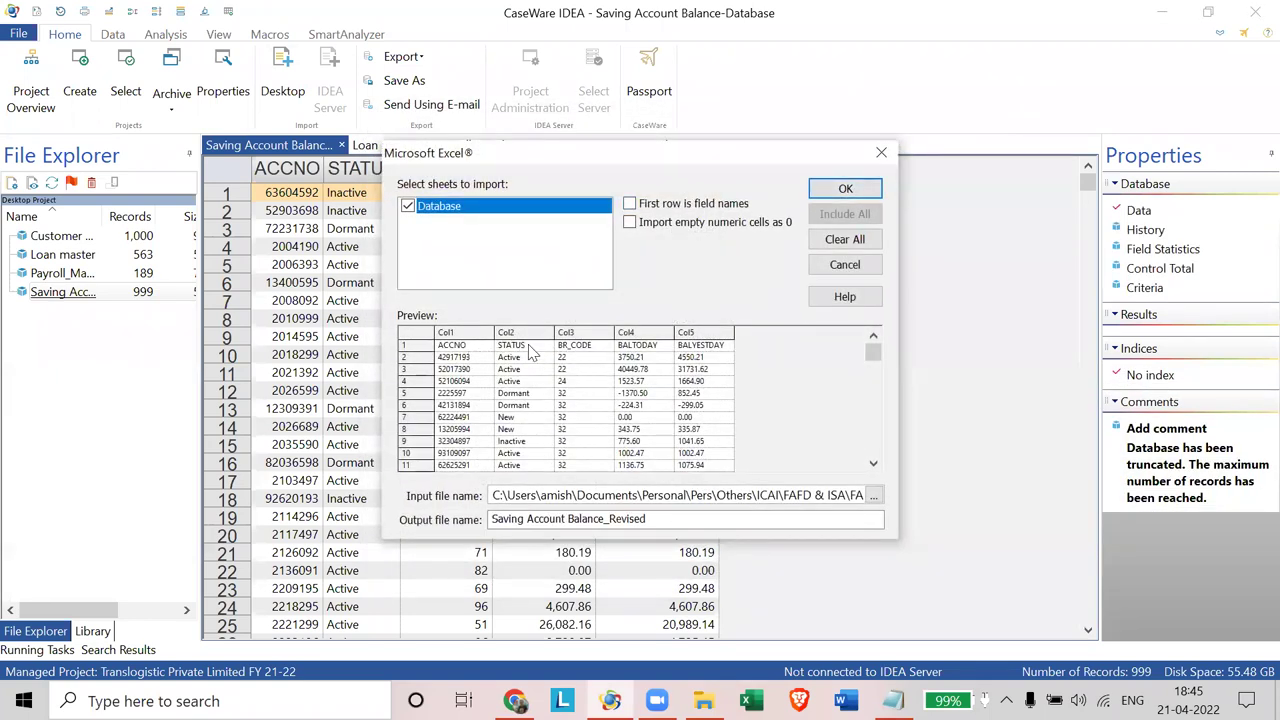
left_click(629, 204)
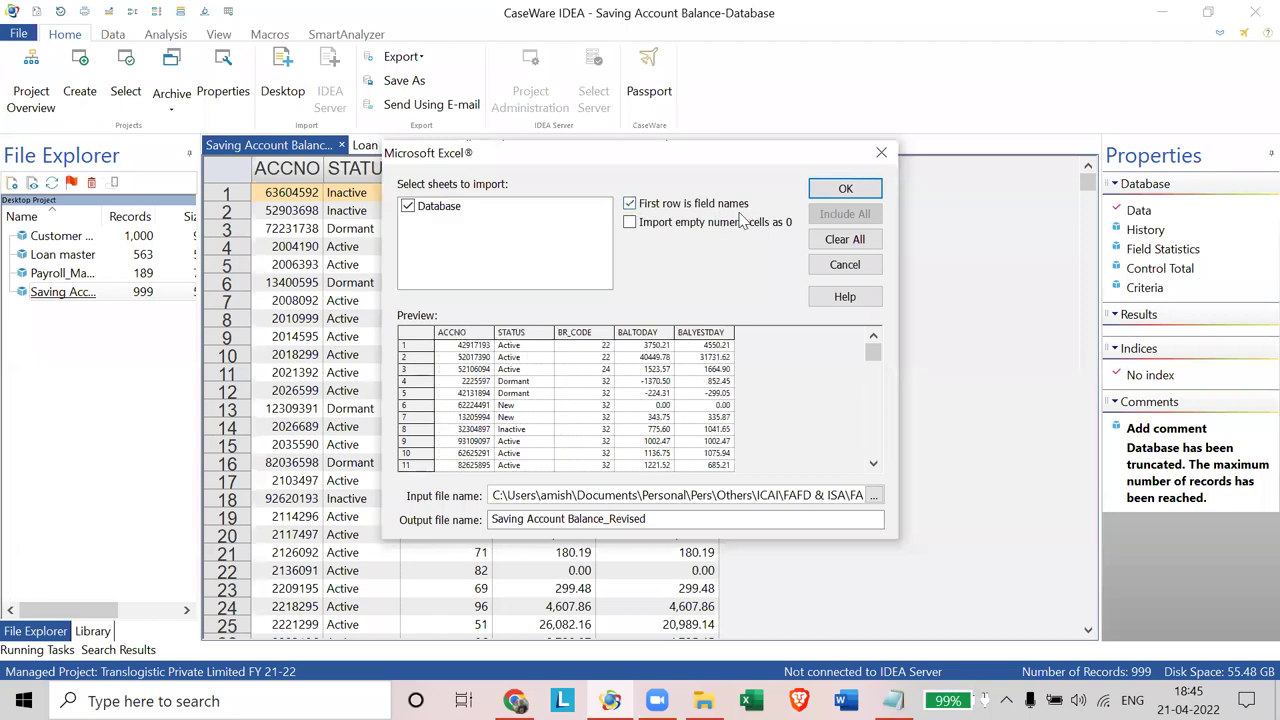
left_click(845, 190)
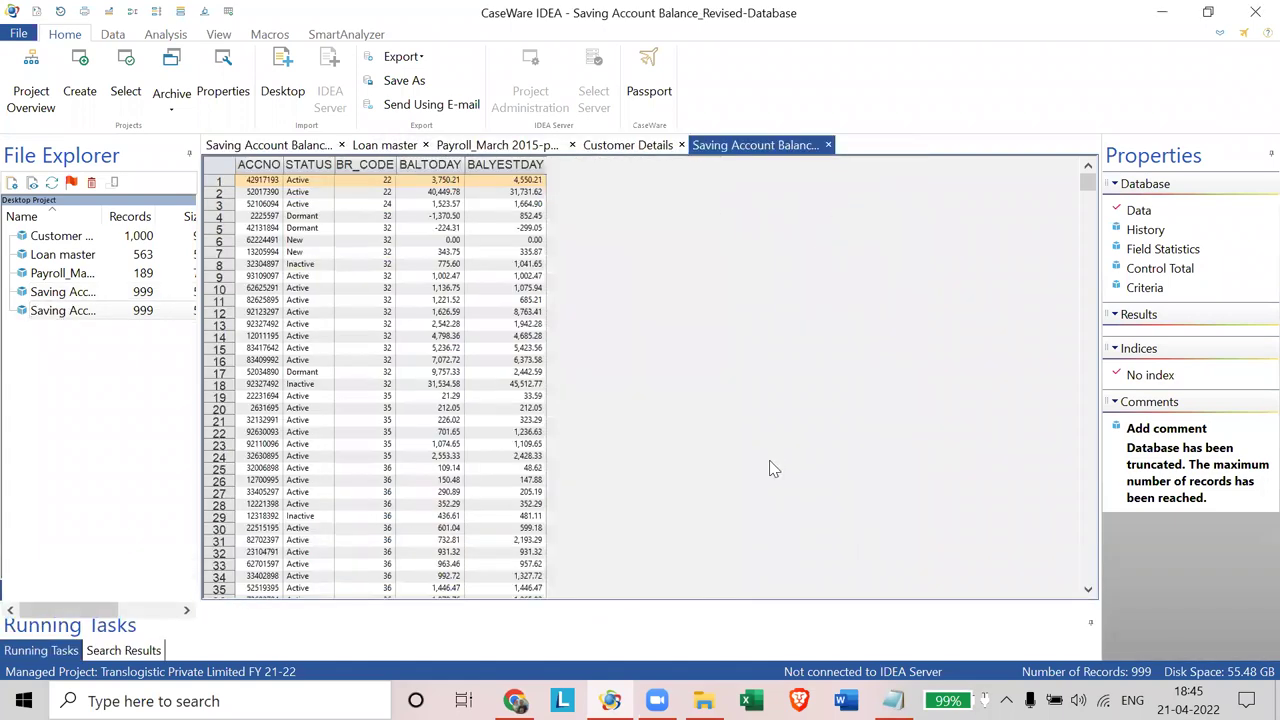
Step: Enlarge the revised saving account records to a custom zoom of 180%
scroll(770, 468, "up", 5)
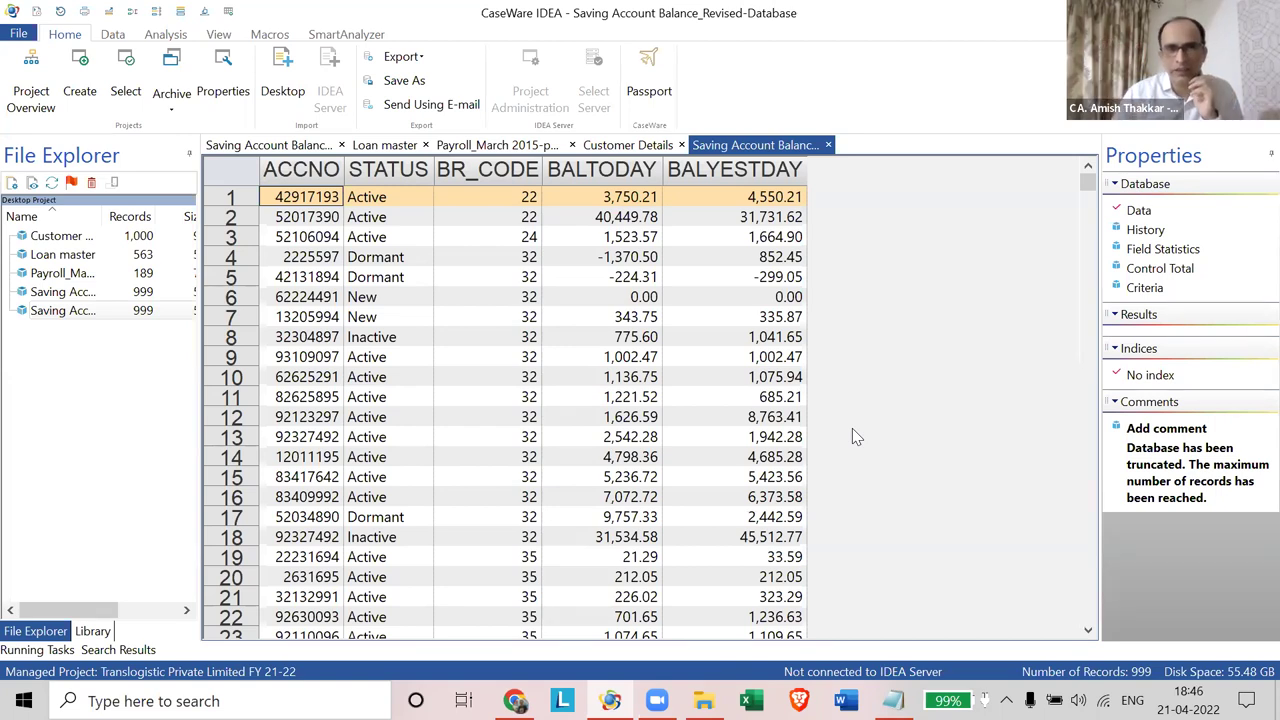
left_click(222, 36)
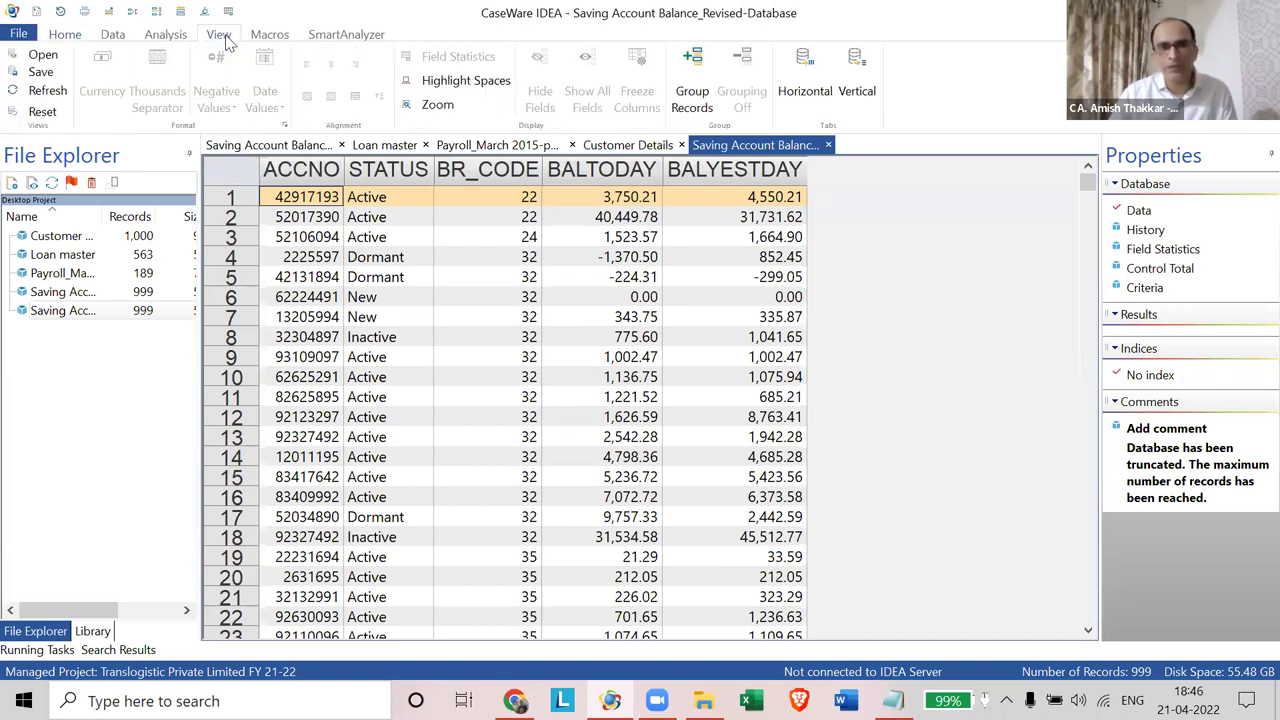
left_click(437, 105)
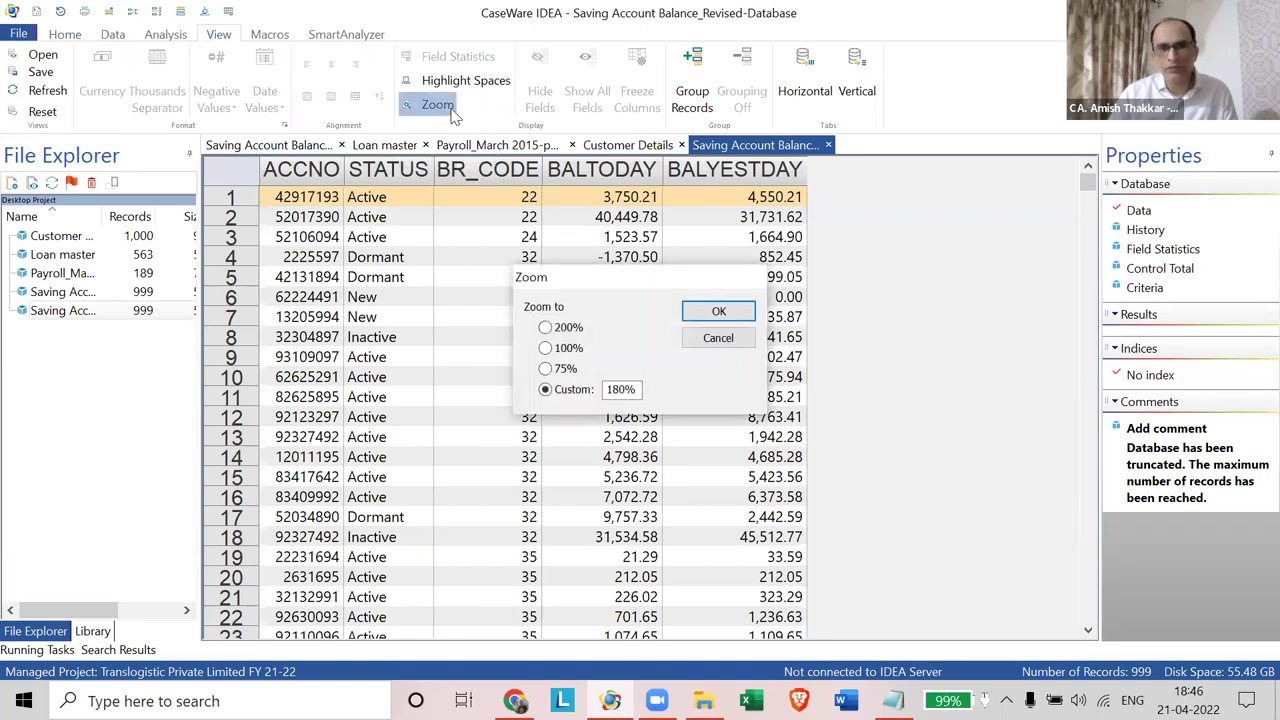
left_click(453, 117)
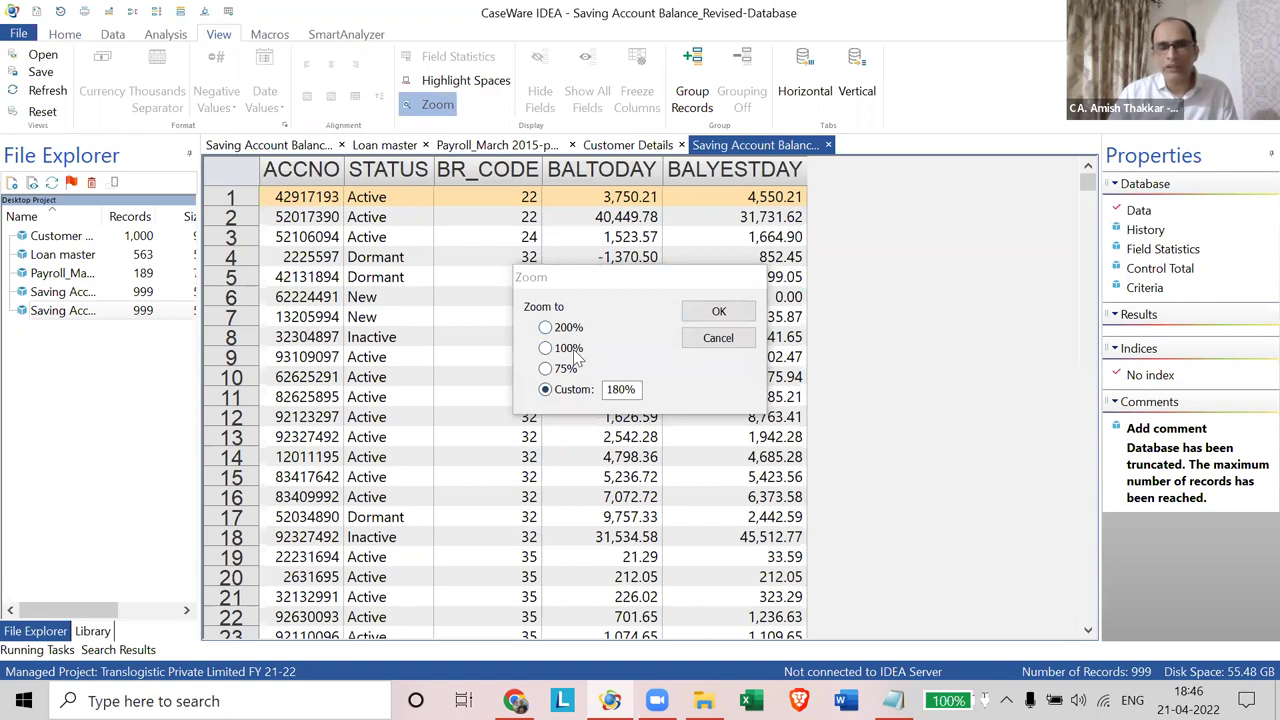
left_click(618, 390)
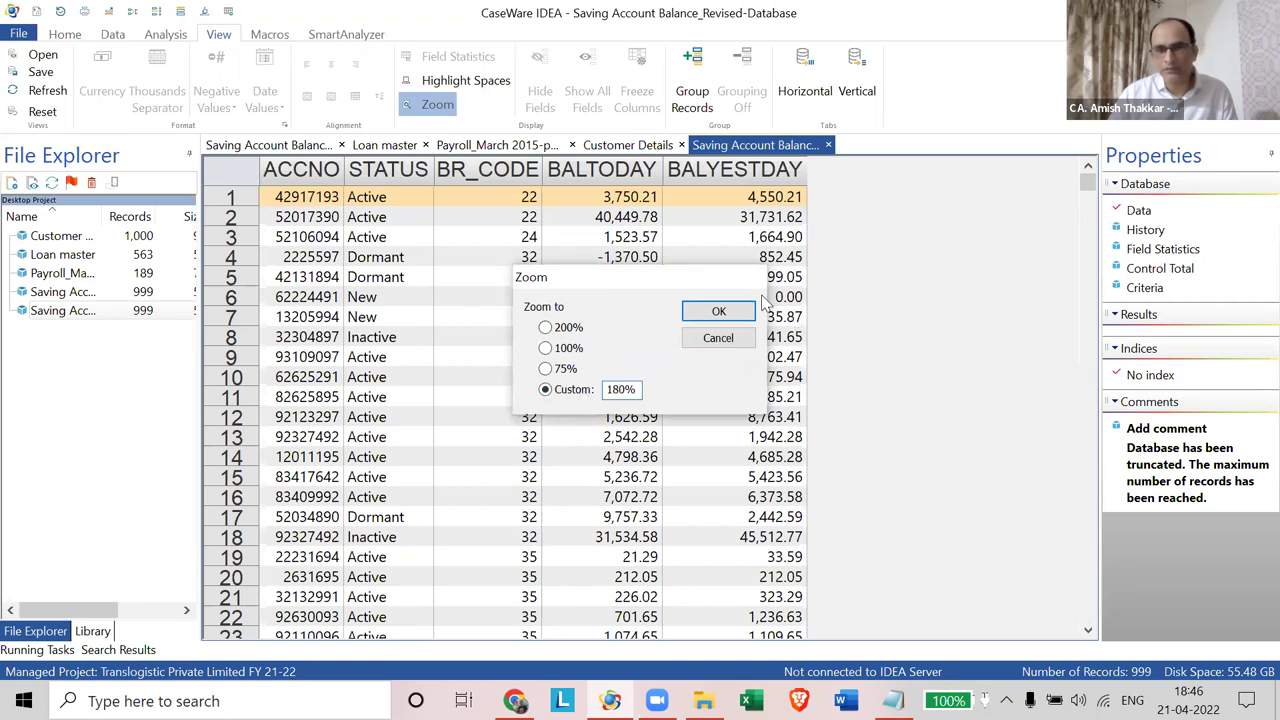
left_click(719, 313)
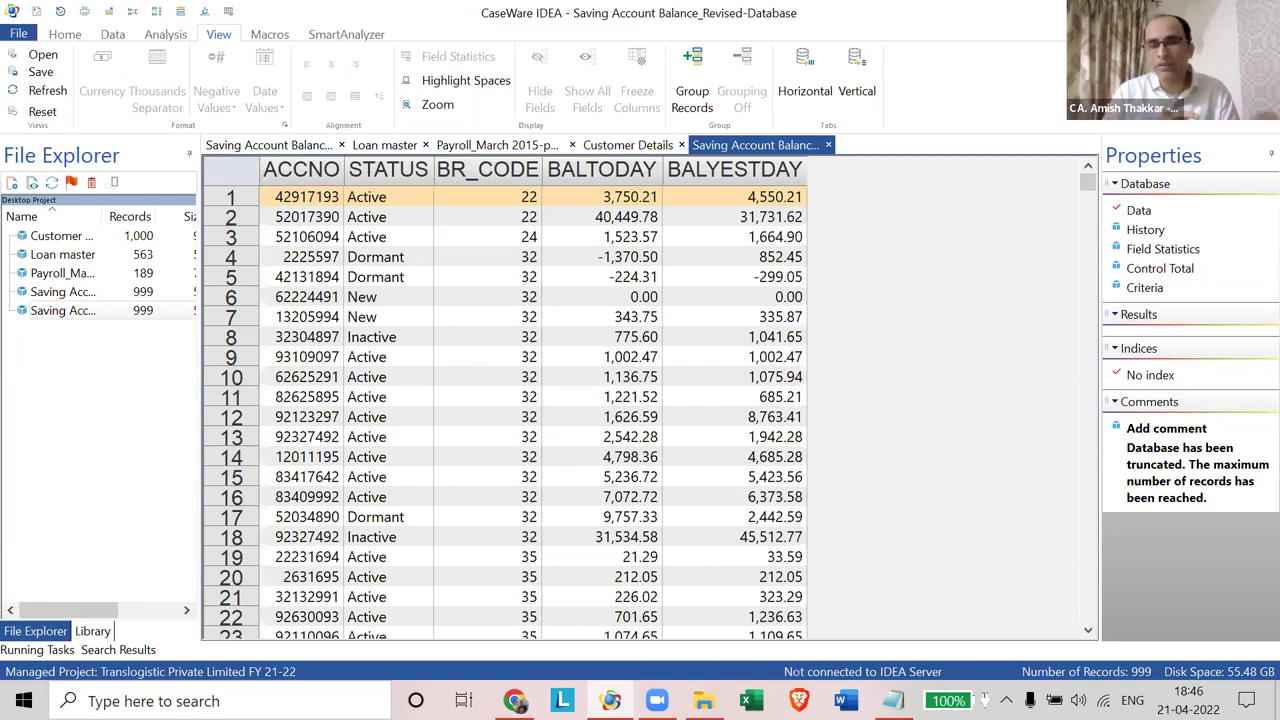
Step: Open the Project Overview and examine the Excel, delimited file and Access imports in the graphic view
left_click(64, 34)
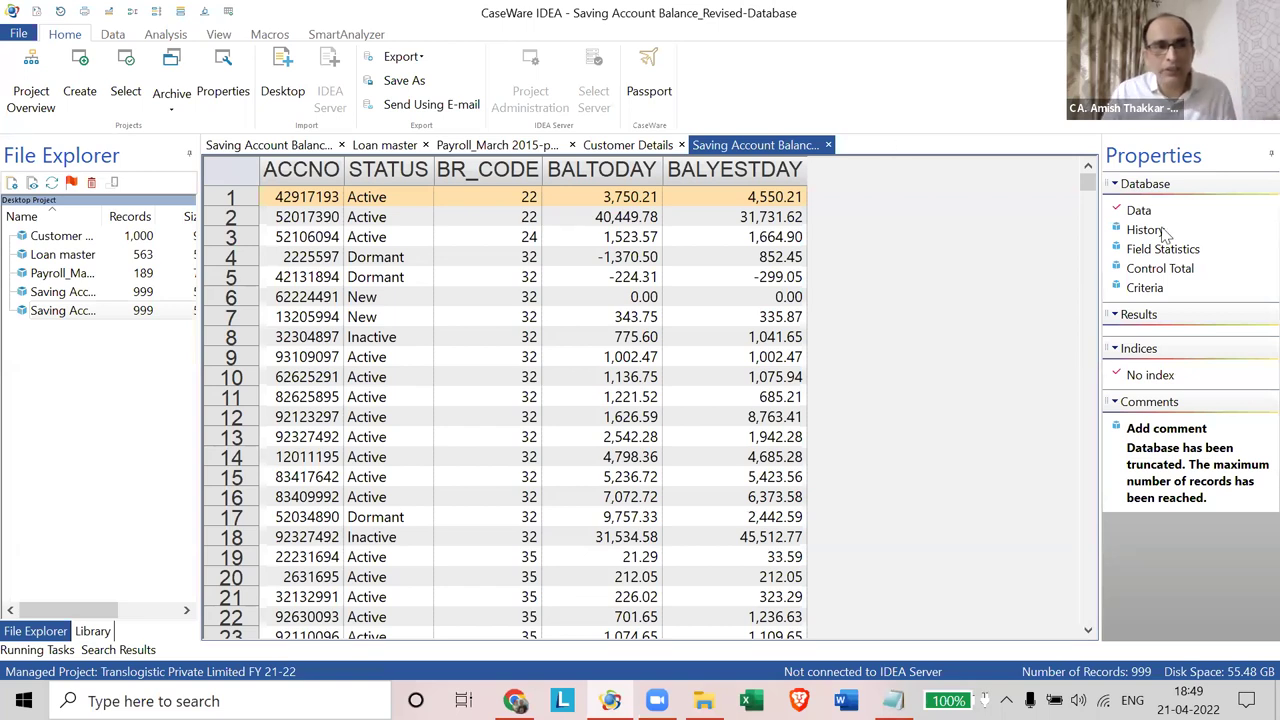
left_click(31, 98)
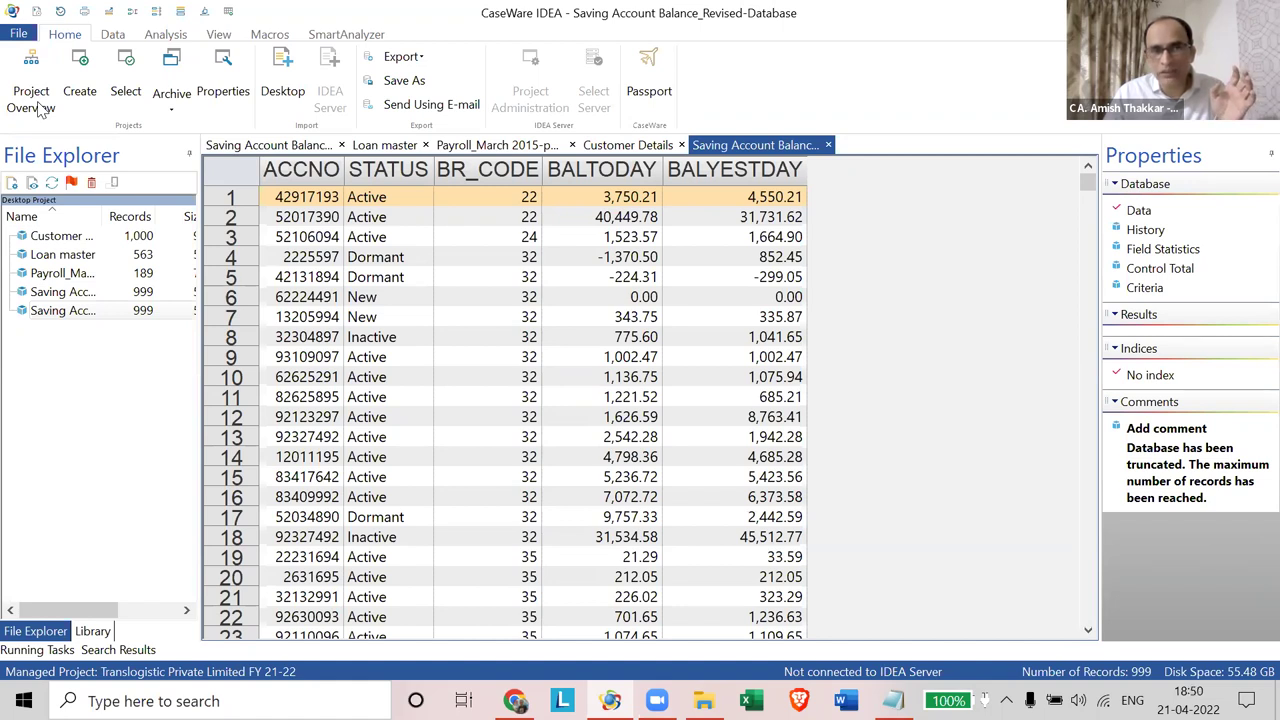
left_click(33, 95)
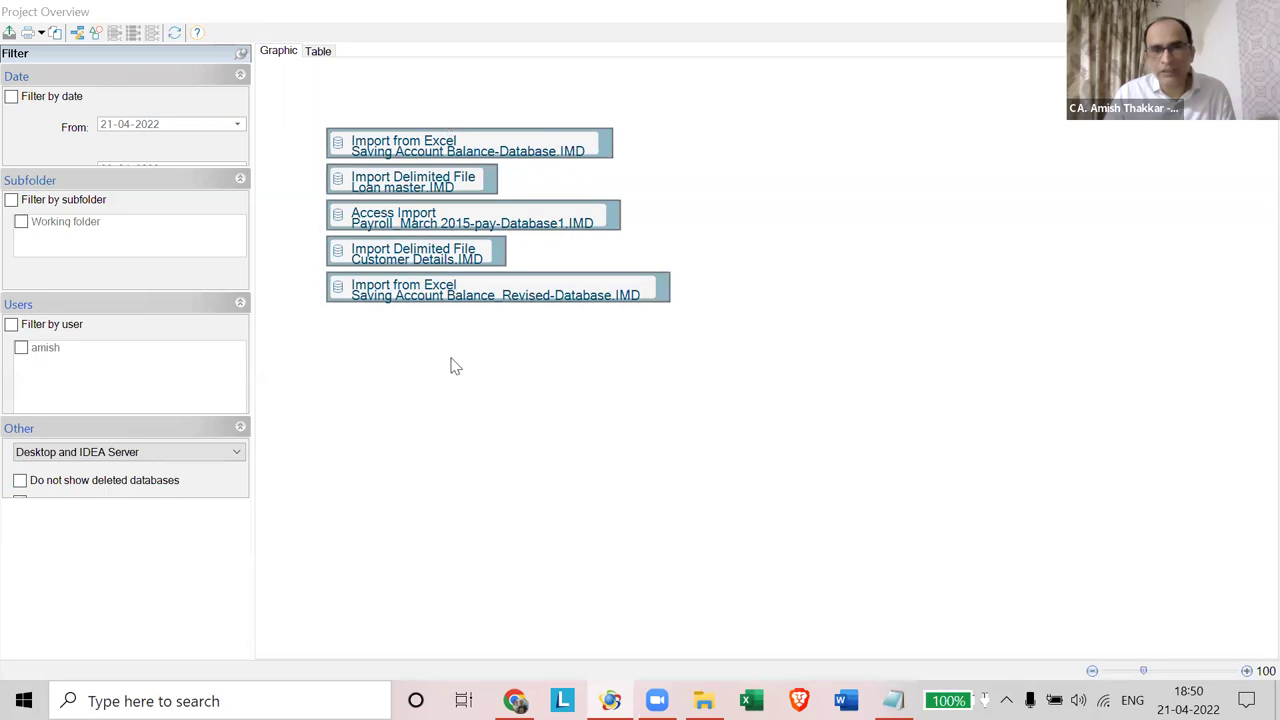
left_click(425, 145)
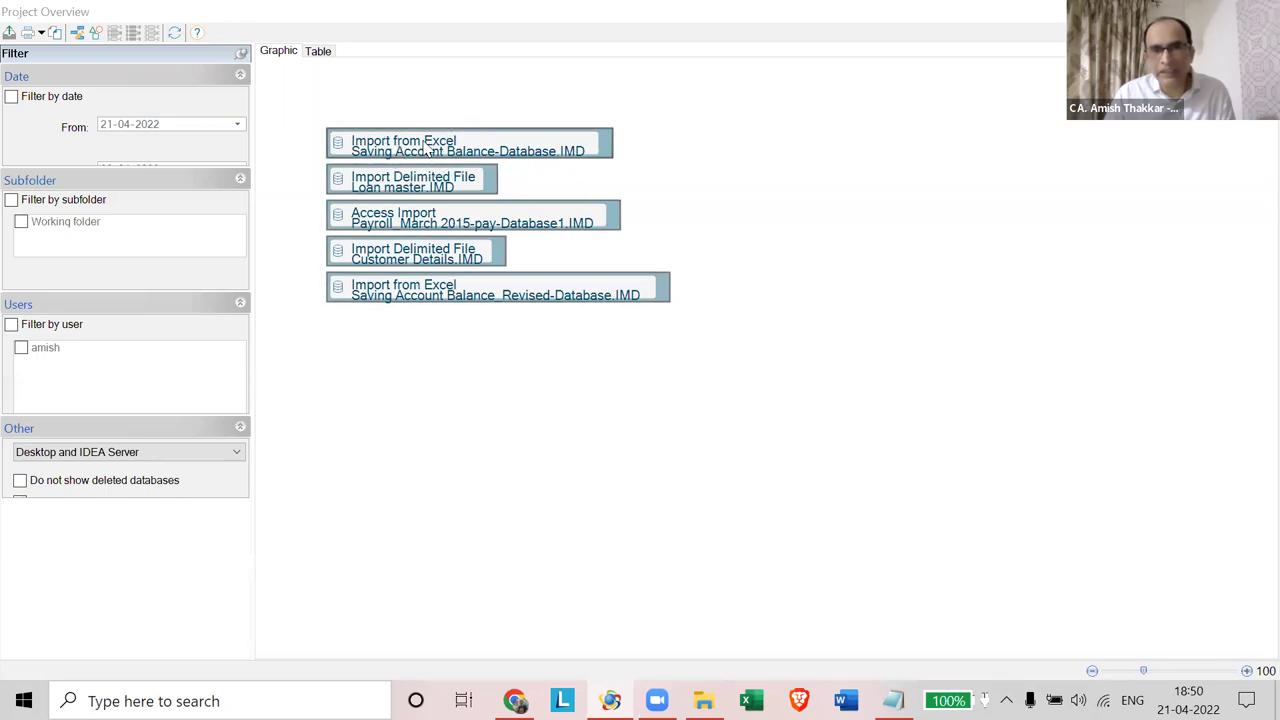
left_click(537, 165)
left_click(430, 182)
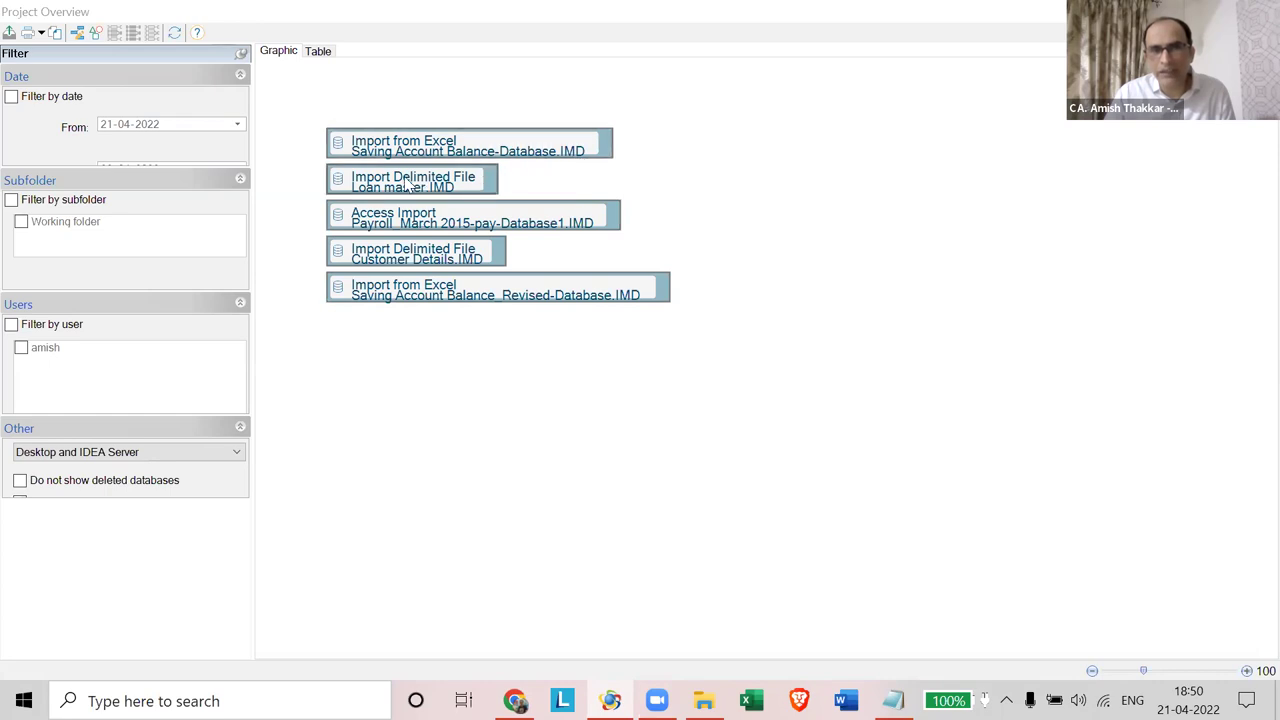
left_click(381, 221)
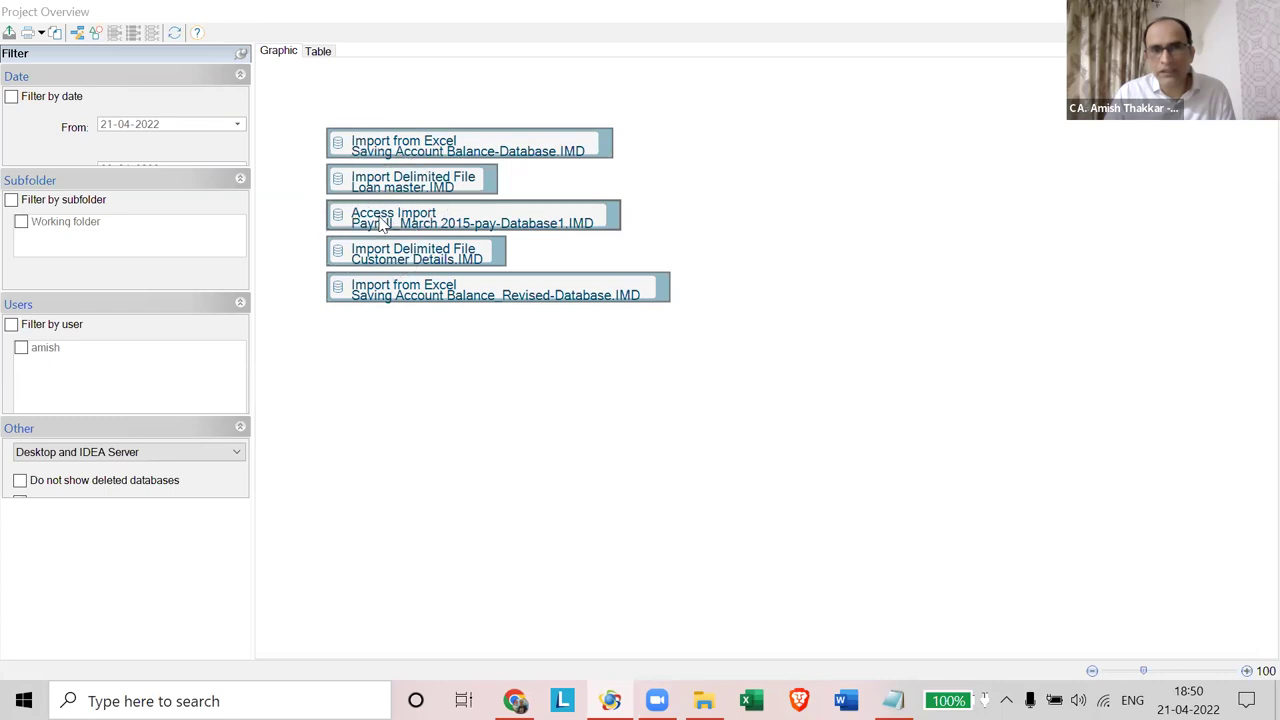
left_click(384, 222)
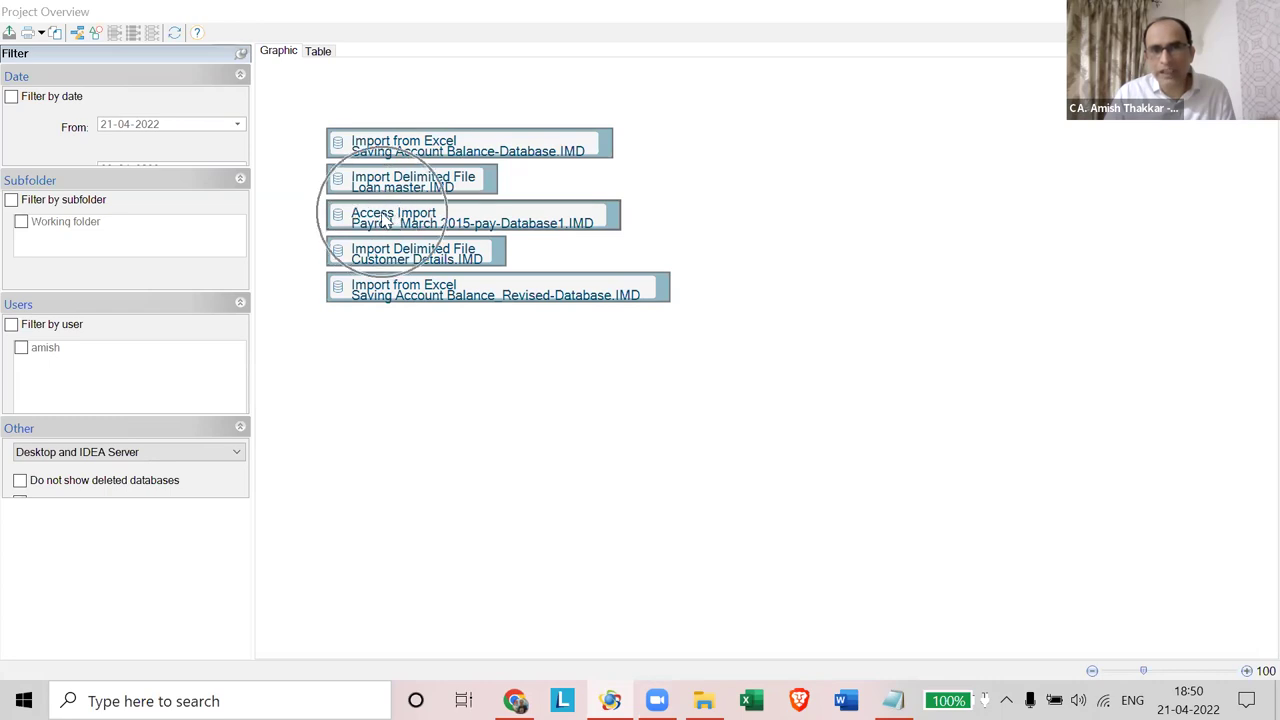
left_click(389, 251)
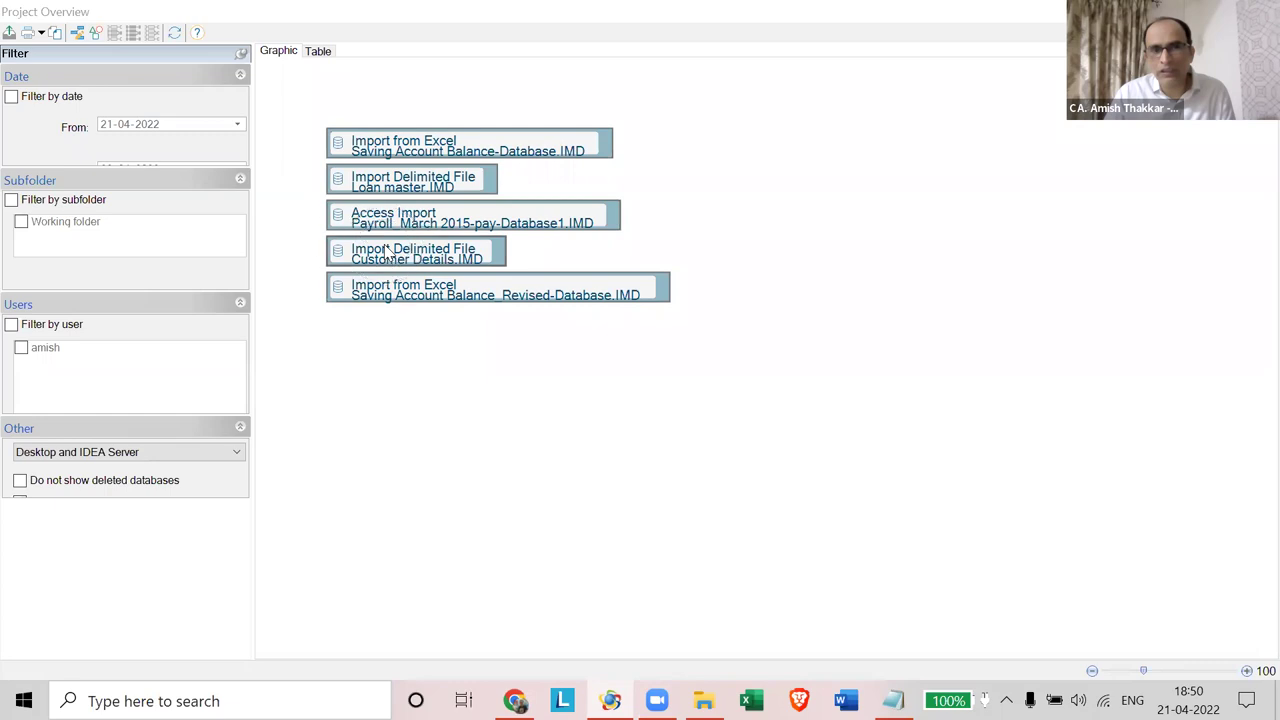
left_click(408, 293)
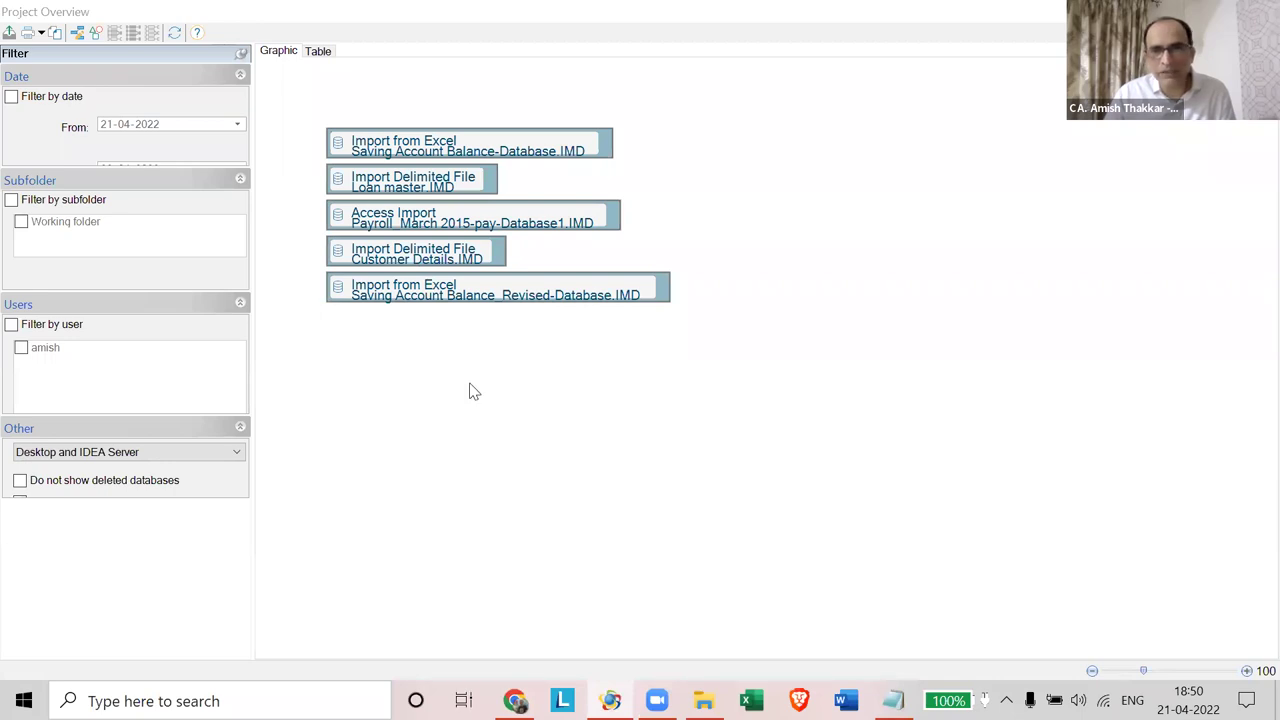
Step: List the project's imports as a table, inspect the history log of Saving Account Balance-Database.IMD and close the overview
left_click(323, 57)
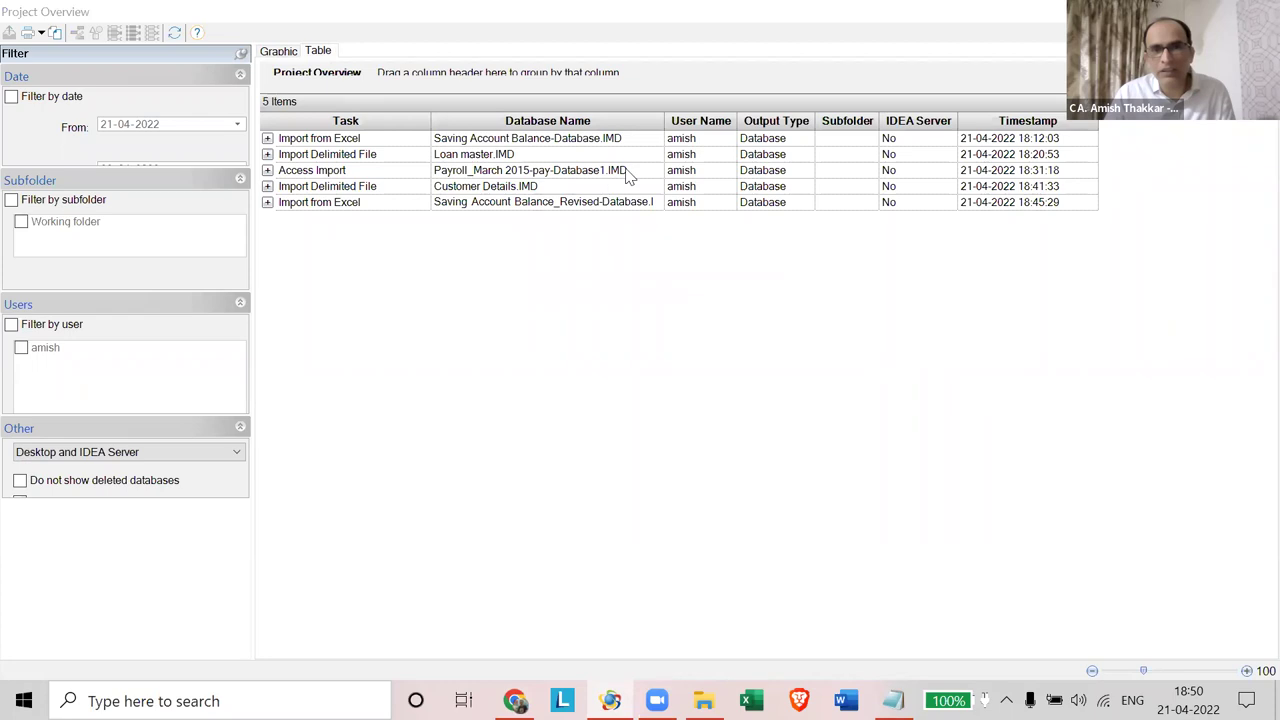
left_click(700, 160)
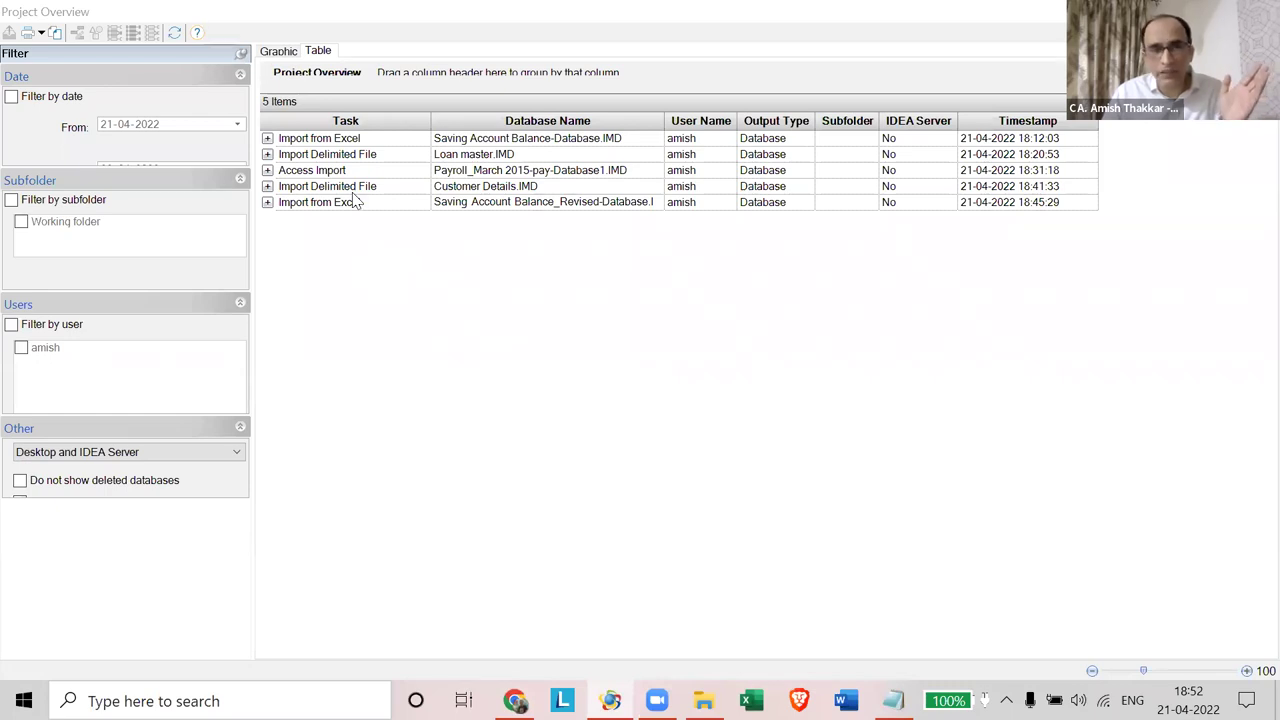
left_click(267, 138)
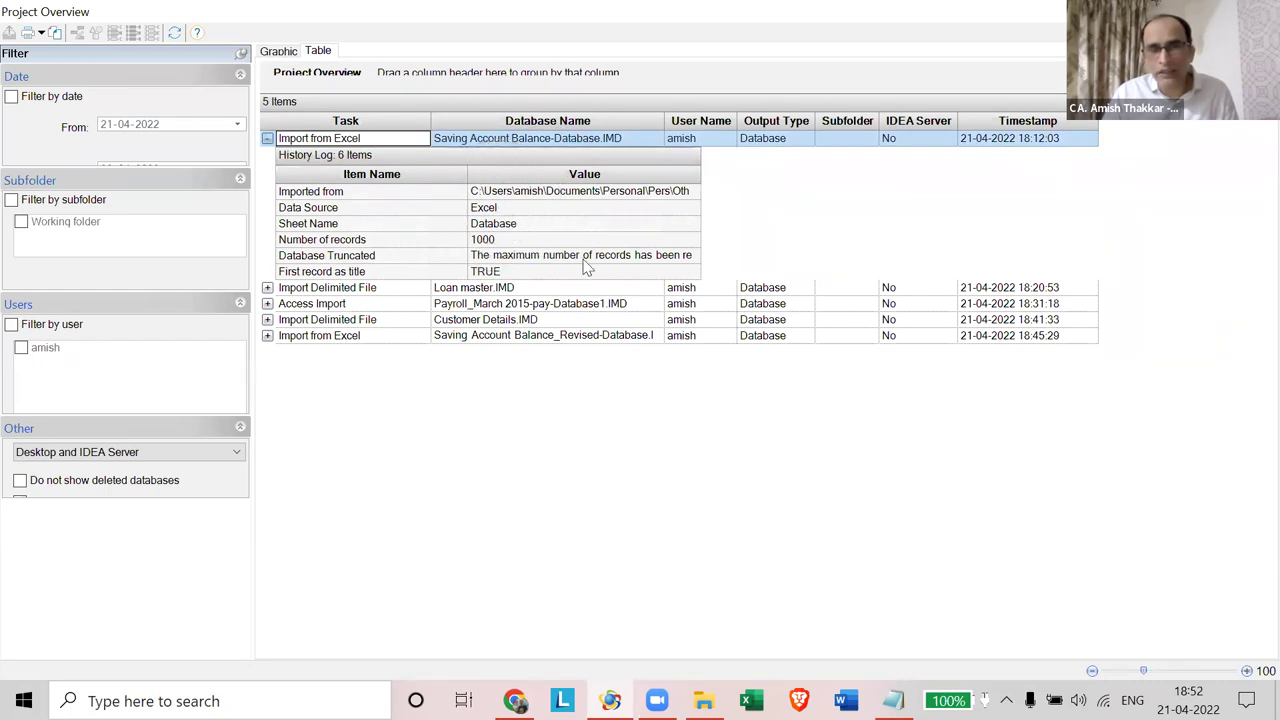
key("ctrl")
key("ctrl")
key("ctrl")
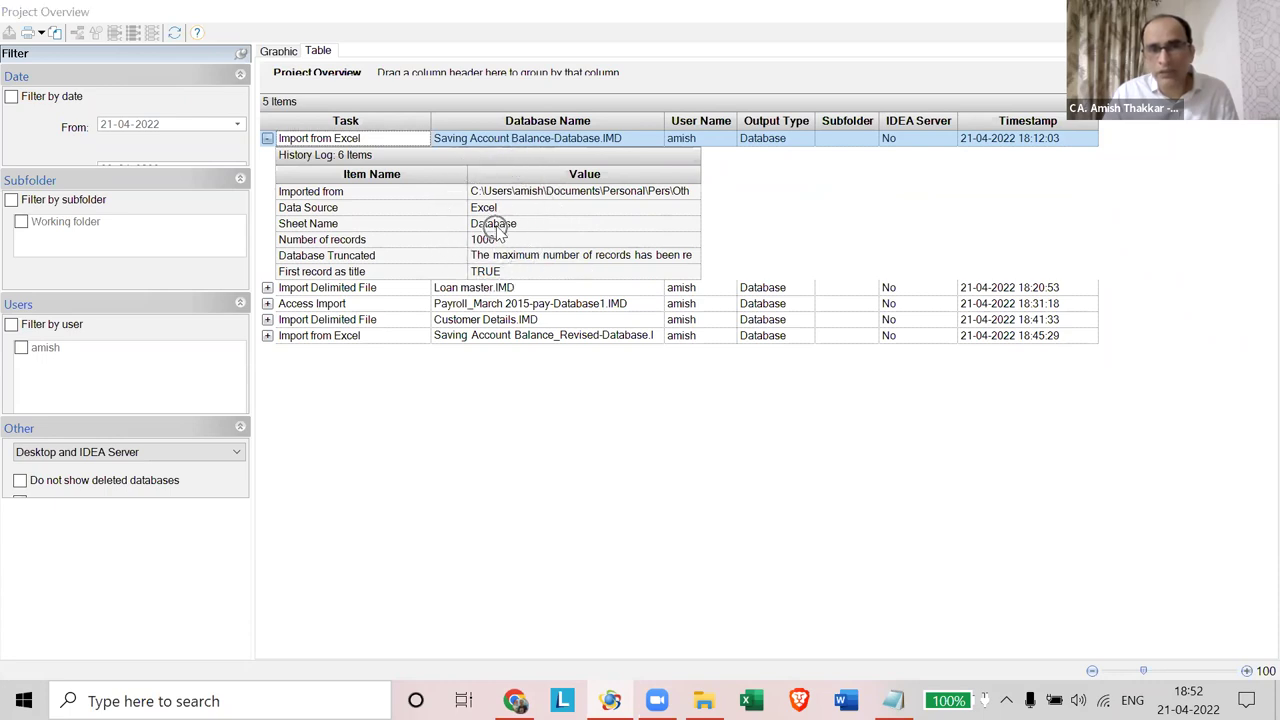
key("ctrl")
key("ctrl")
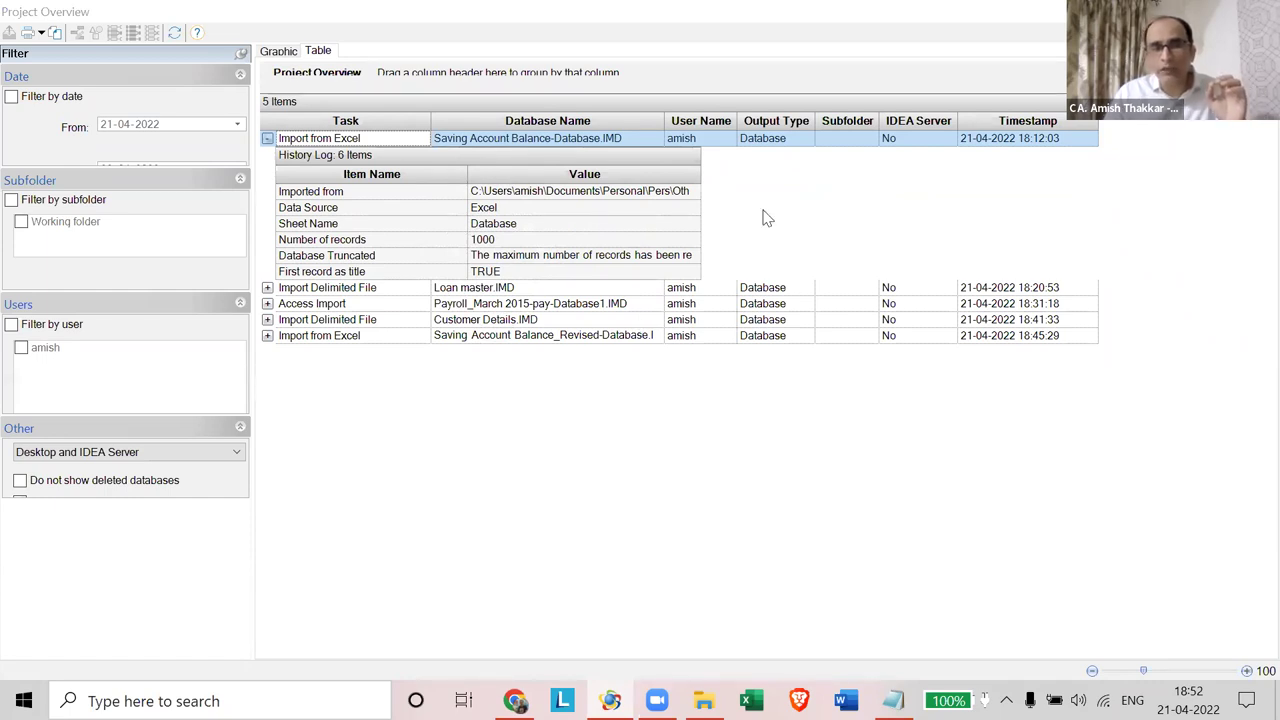
left_click(267, 138)
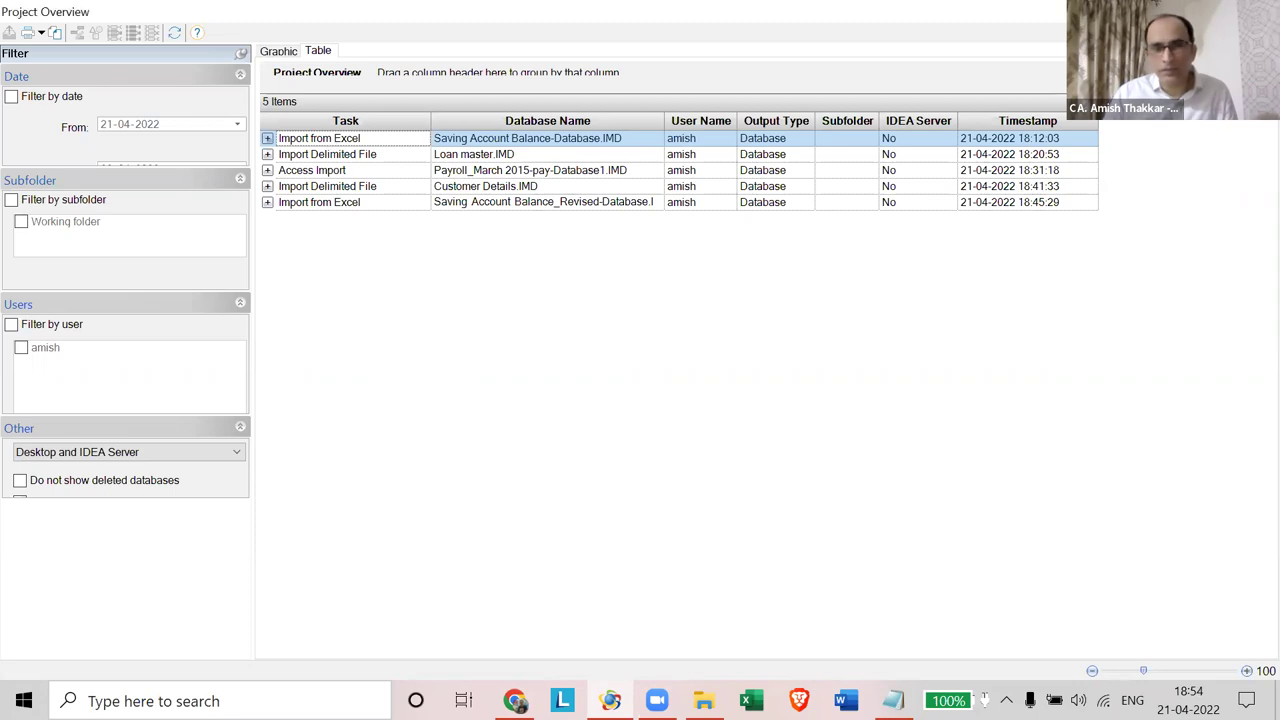
left_click(884, 423)
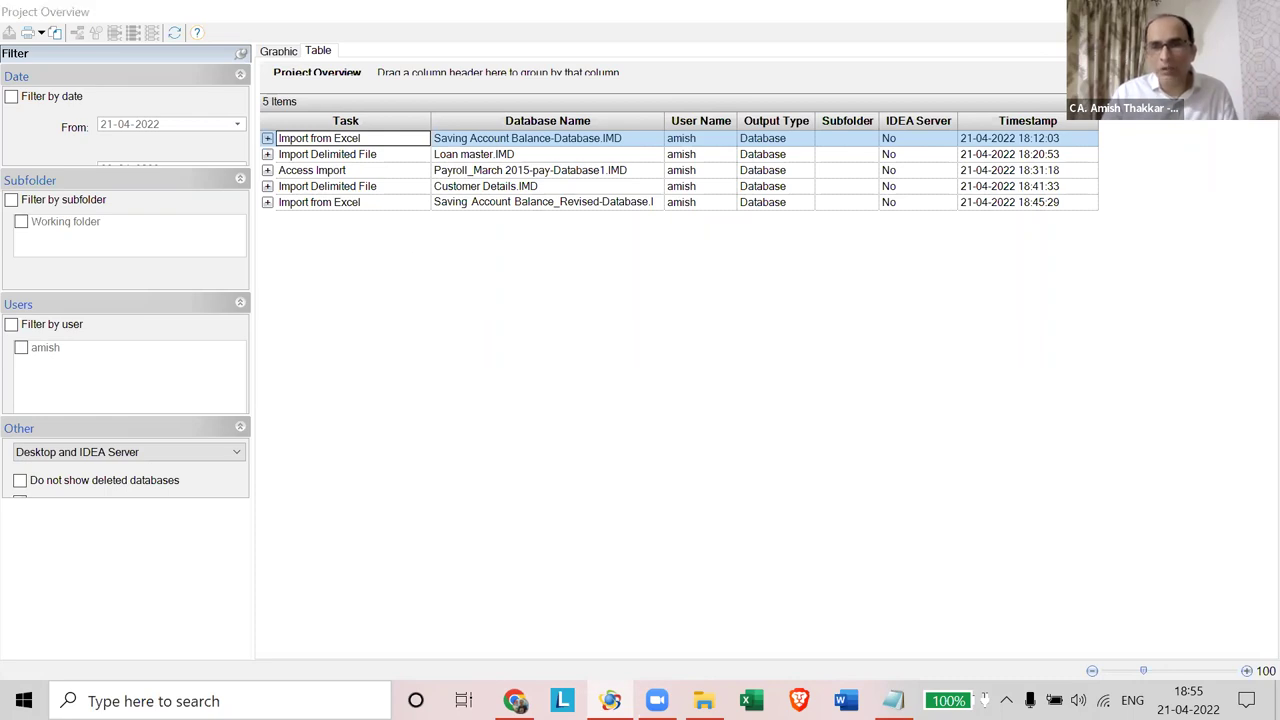
key("Escape")
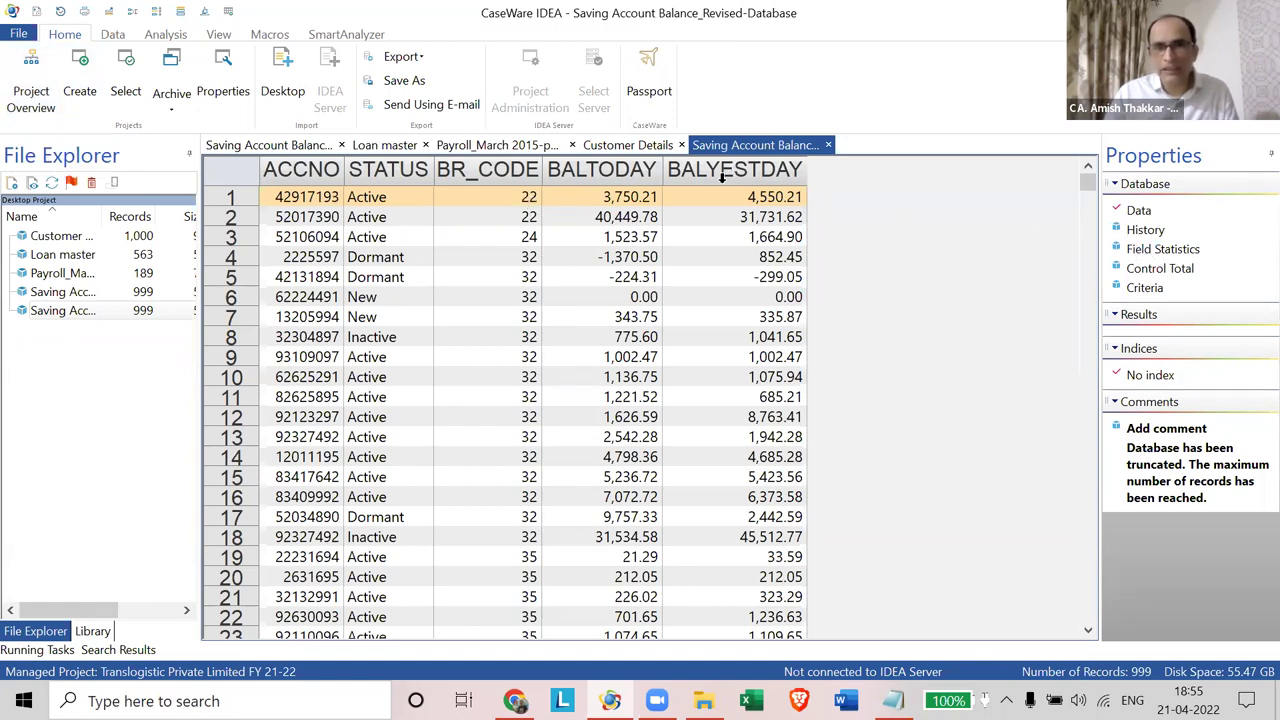
Step: Bring up the original Saving Account Balance database and display its history
left_click(268, 145)
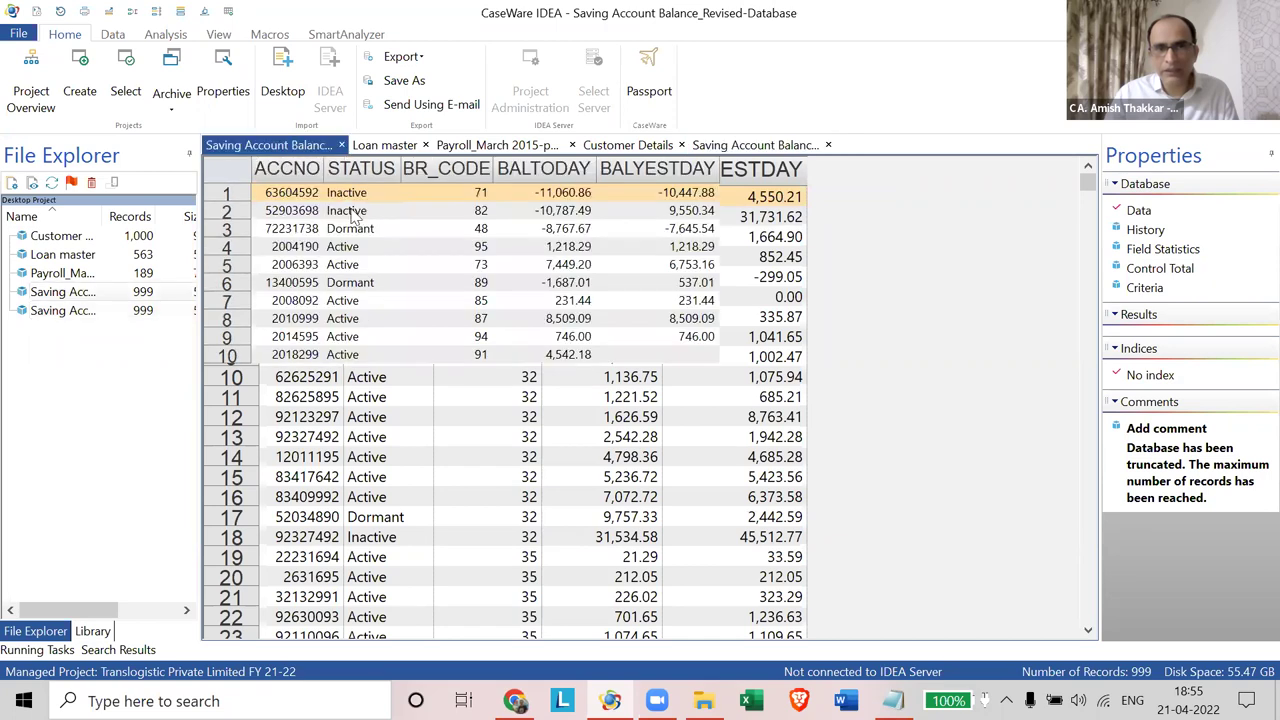
left_click(1143, 230)
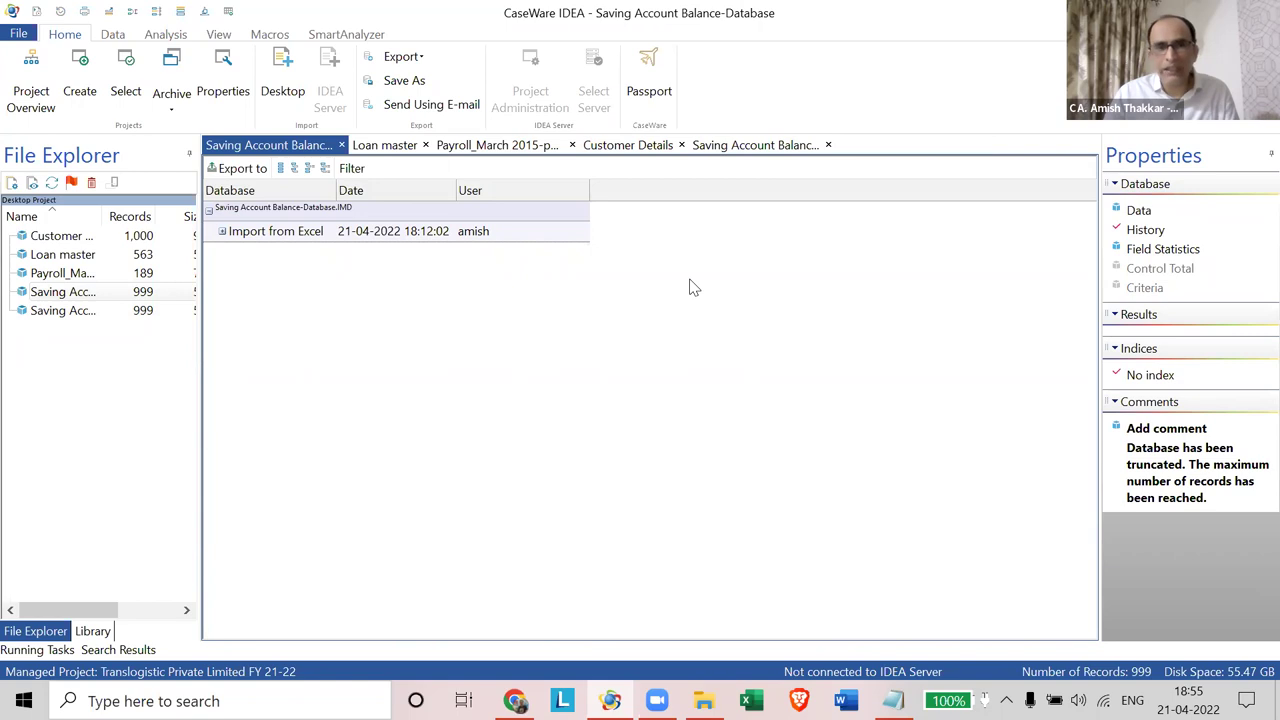
Step: Expand the Import from Excel entry in the Saving Account Balance history and widen the Database, Date and User columns
left_click(268, 147)
left_click(1160, 232)
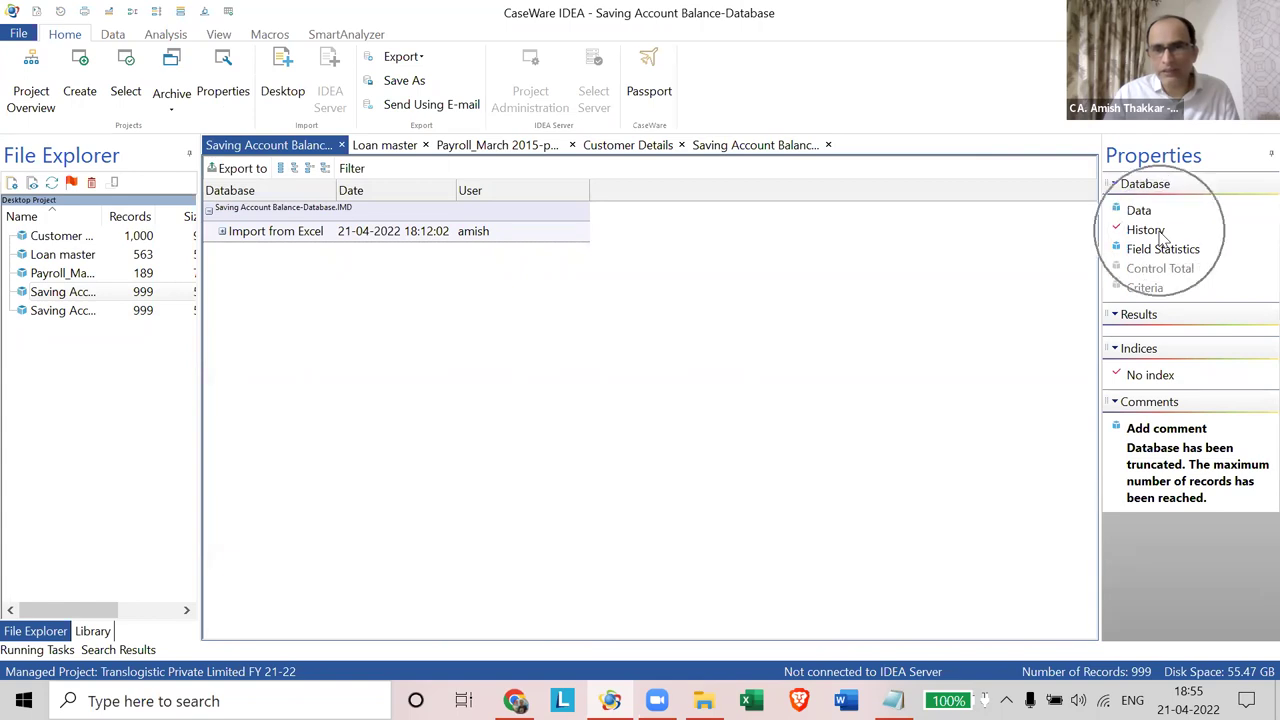
left_click(1163, 234)
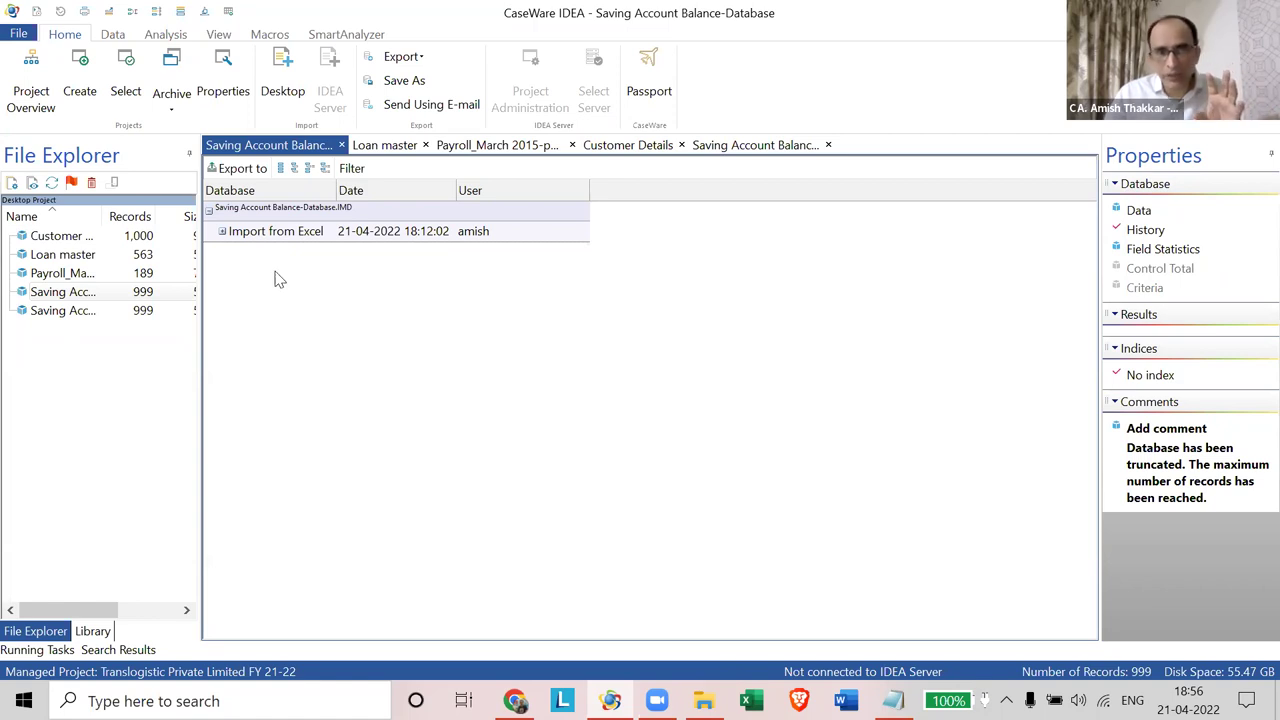
left_click(227, 232)
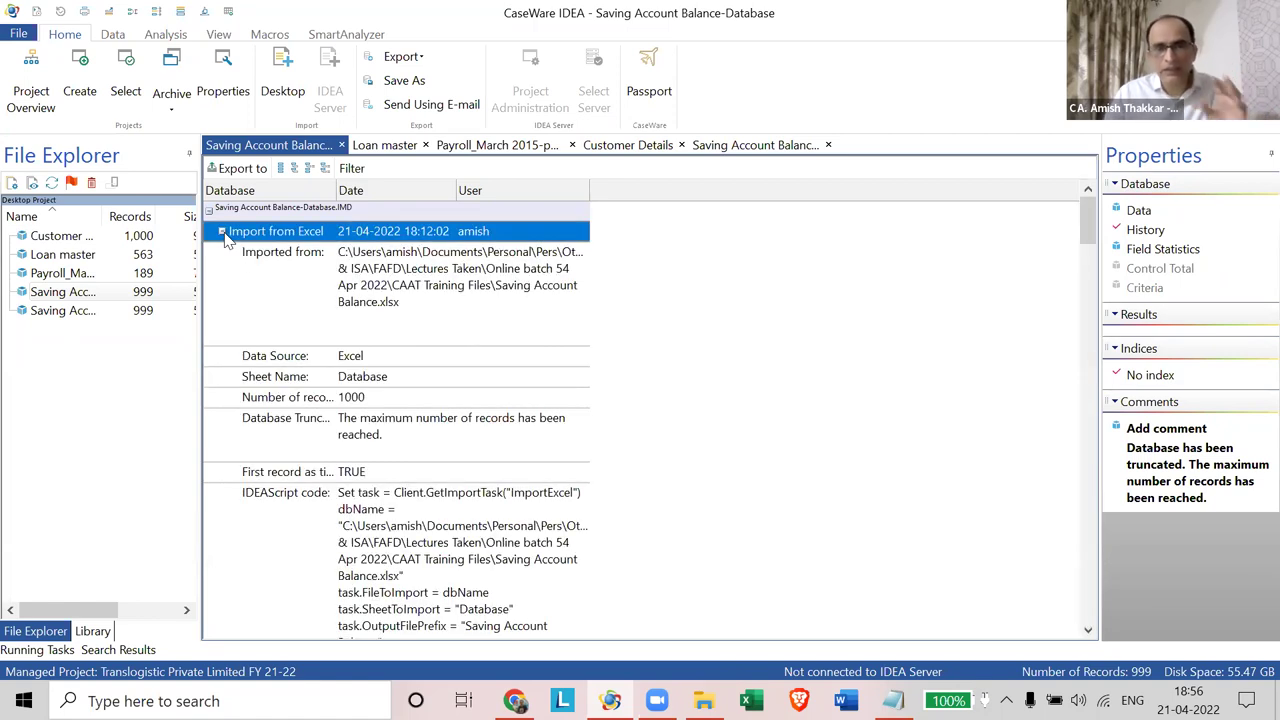
left_click_drag(337, 190, 382, 180)
left_click_drag(503, 190, 629, 195)
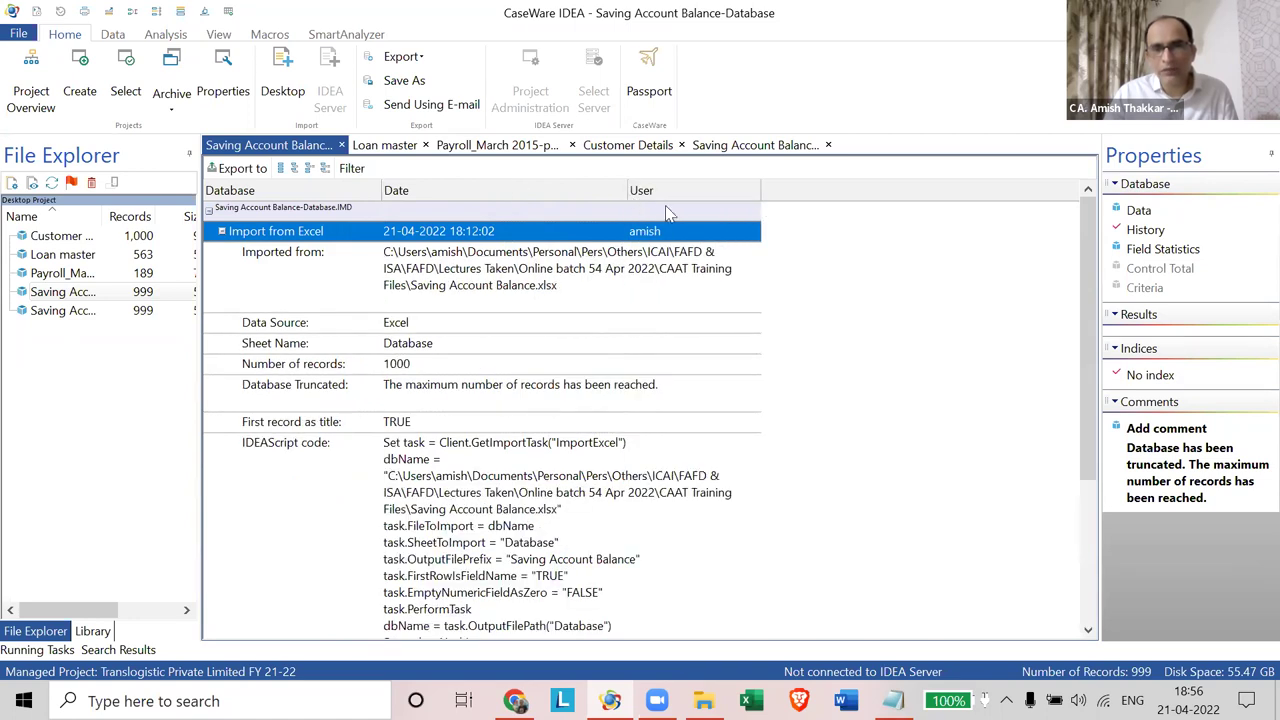
left_click_drag(760, 192, 889, 191)
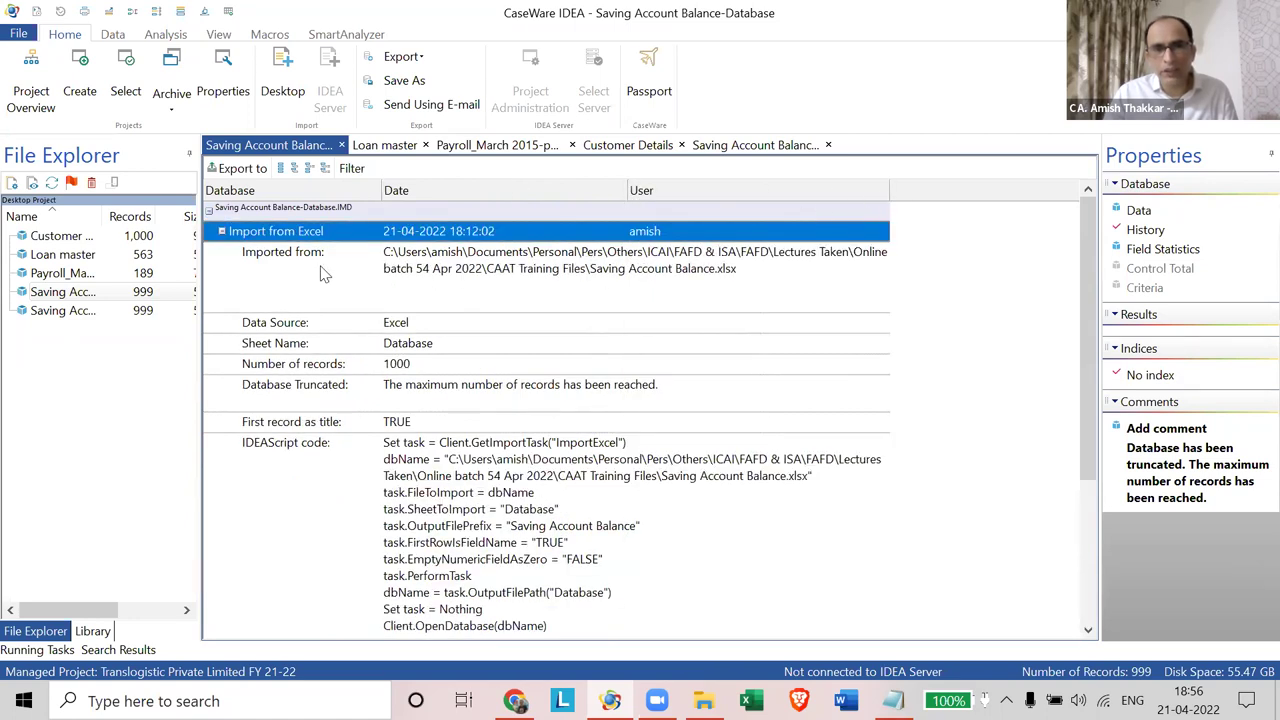
Step: Examine the Excel import's source path, date, user, sheet name, record count, truncation note and IDEAScript code
left_click(287, 252)
left_click(415, 248)
left_click(445, 236)
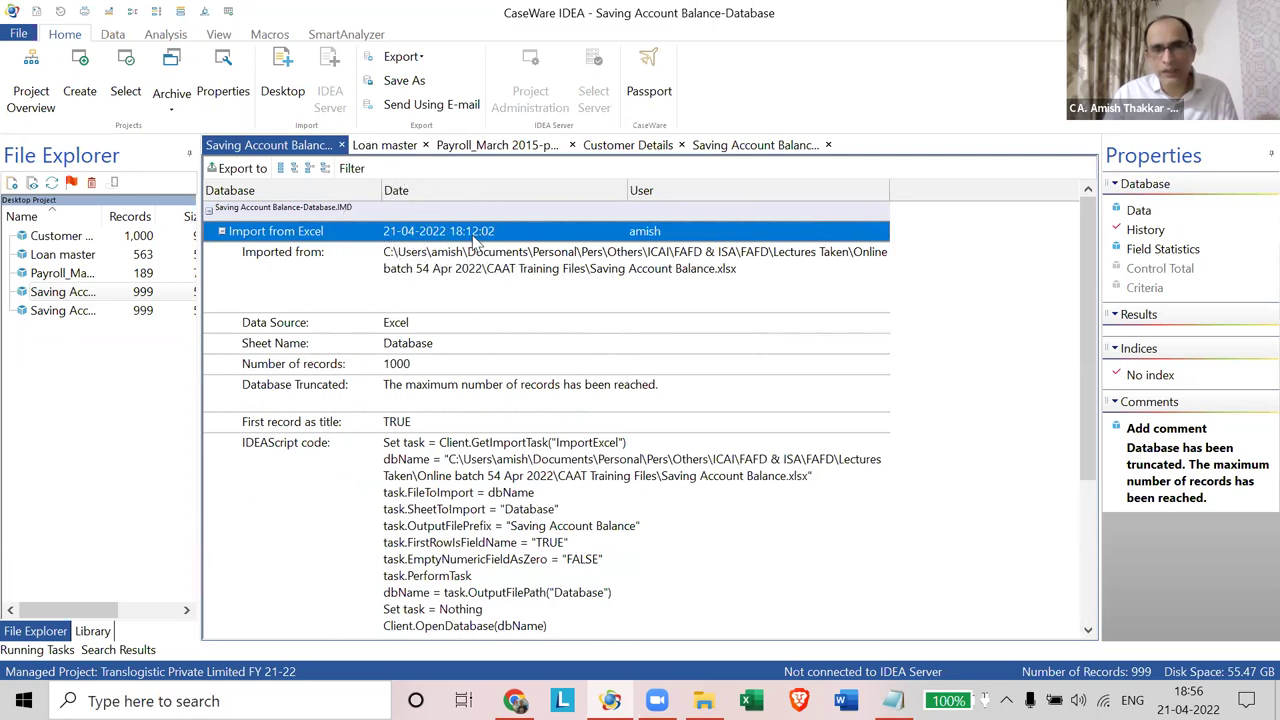
left_click(658, 235)
left_click(566, 266)
left_click(418, 324)
left_click(418, 346)
left_click(418, 366)
left_click(354, 390)
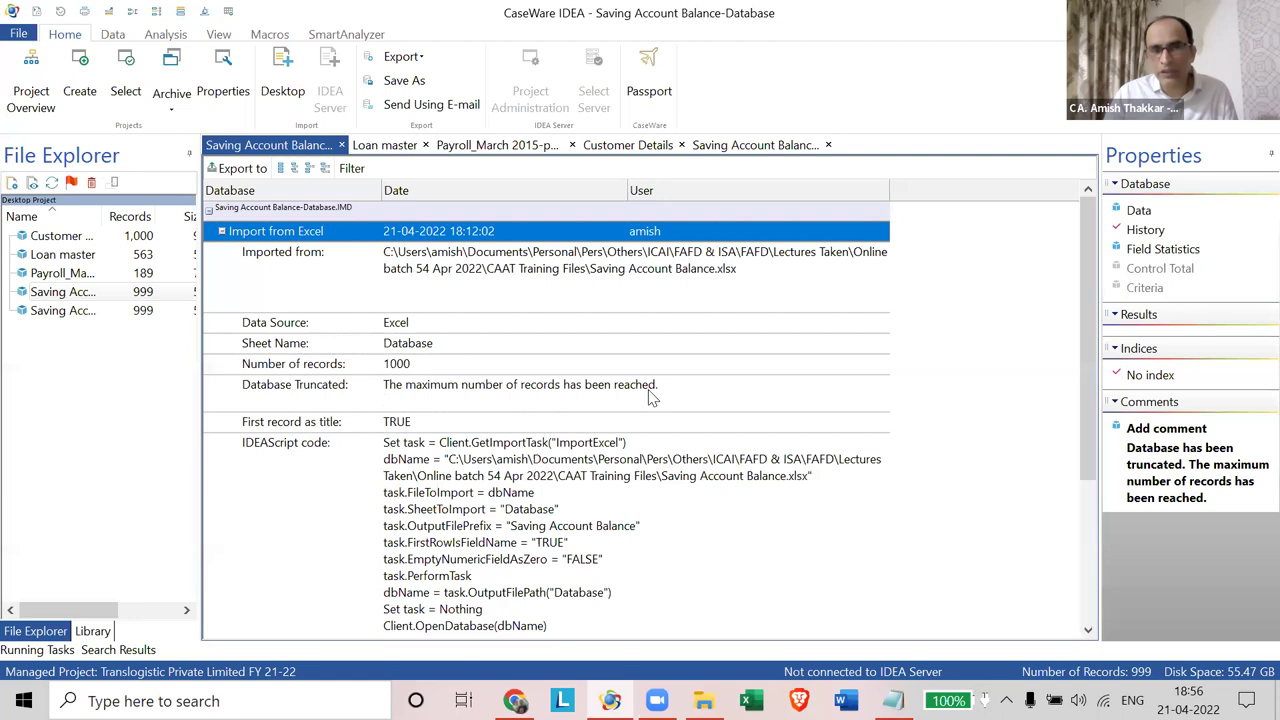
left_click(396, 432)
left_click(396, 432)
scroll(396, 432, "down", 2)
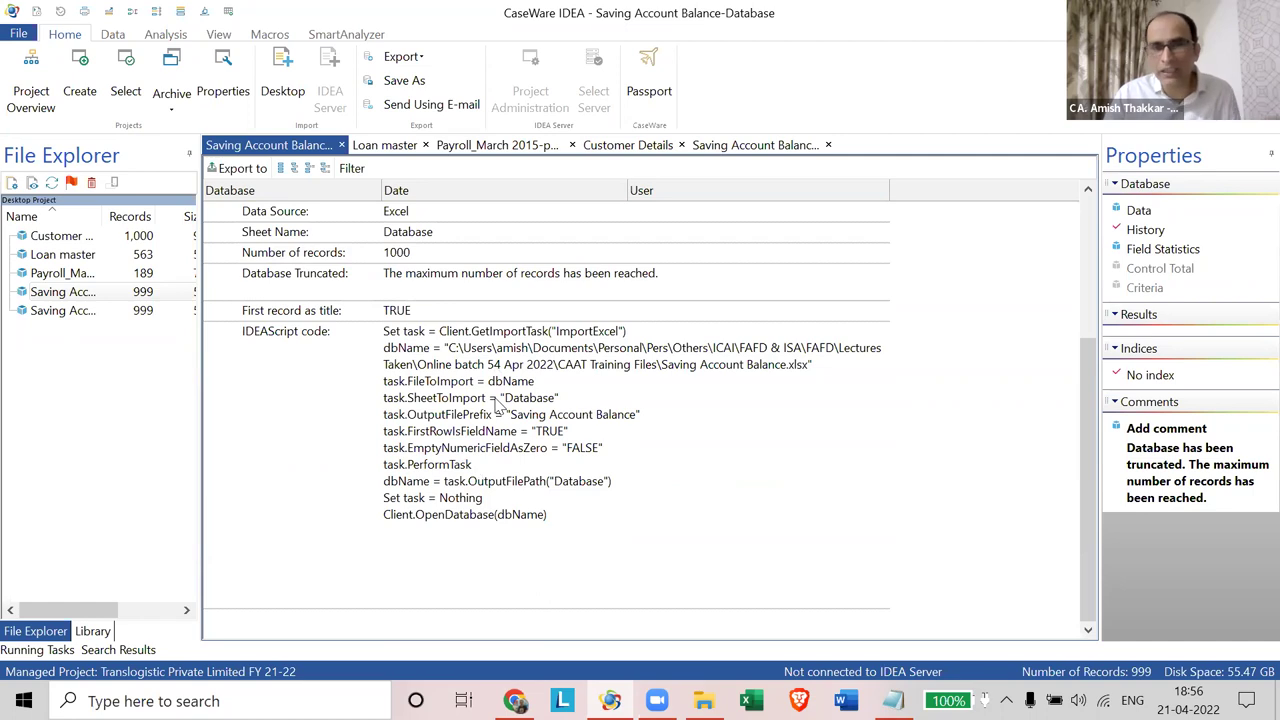
scroll(496, 402, "up", 2)
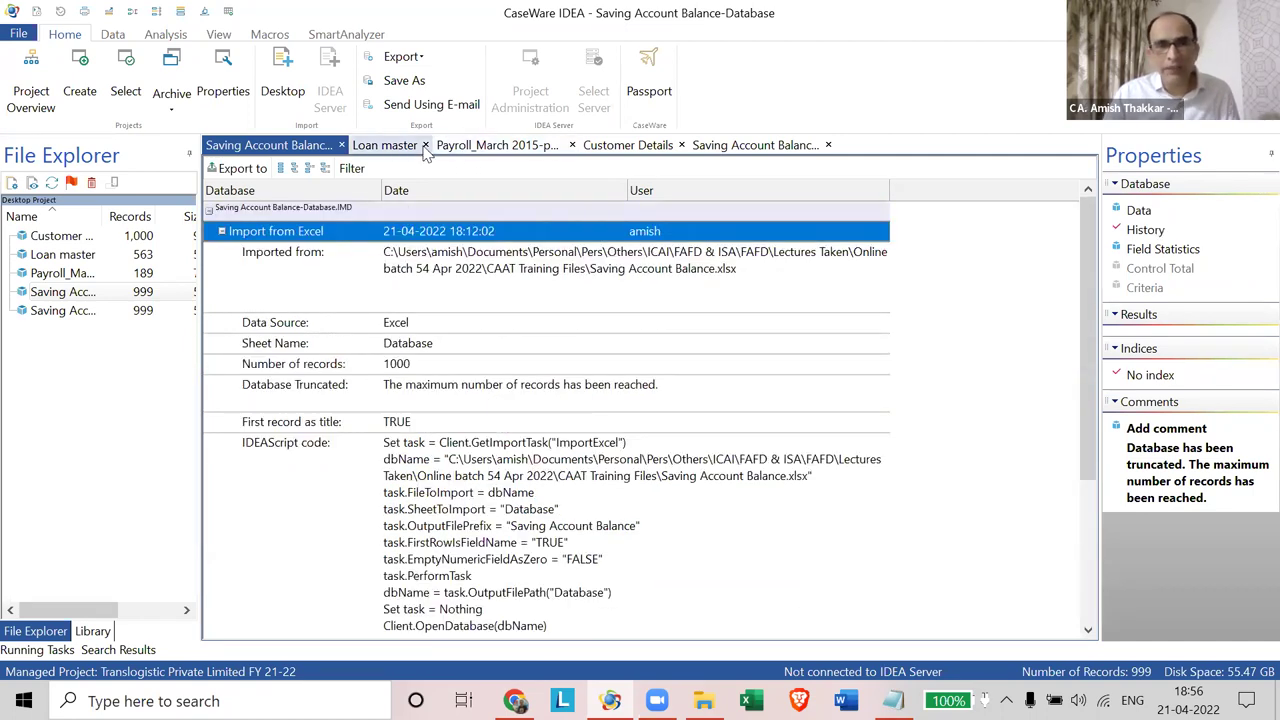
Step: Display the Loan master history, expand its Import Delimited File entry with a wider Database column and review the details
left_click(401, 146)
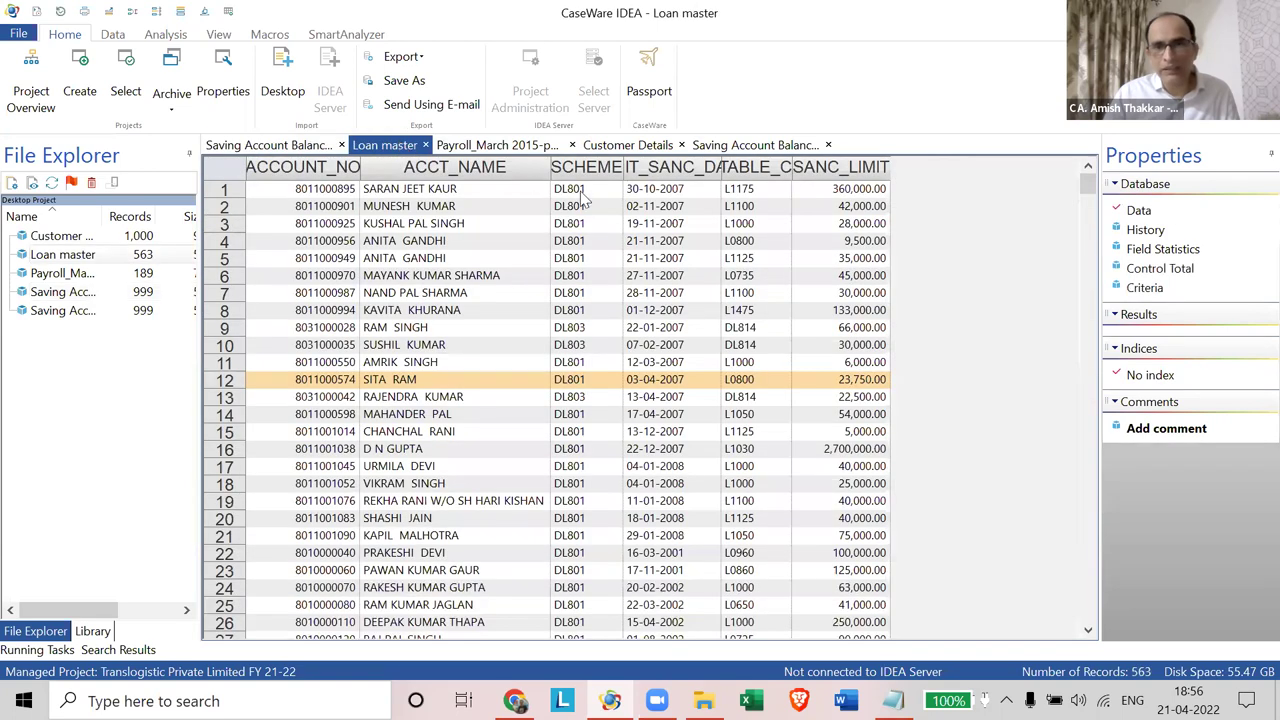
left_click(1141, 231)
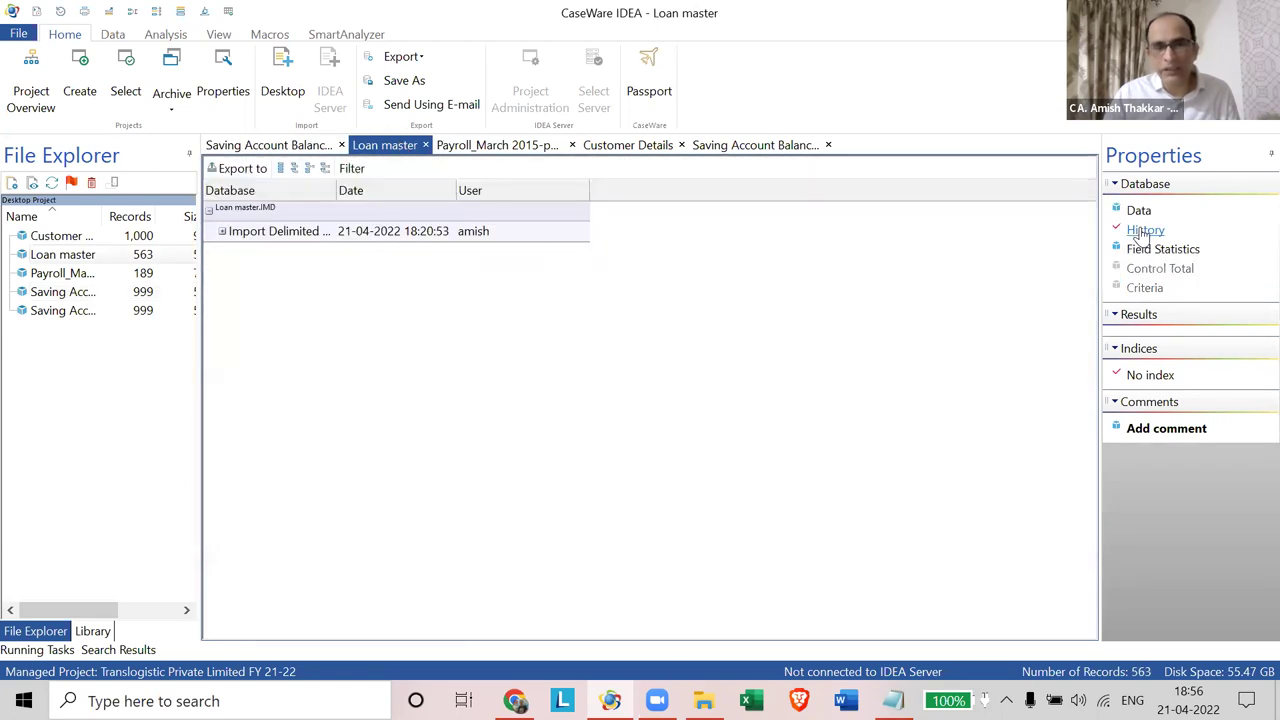
left_click(223, 237)
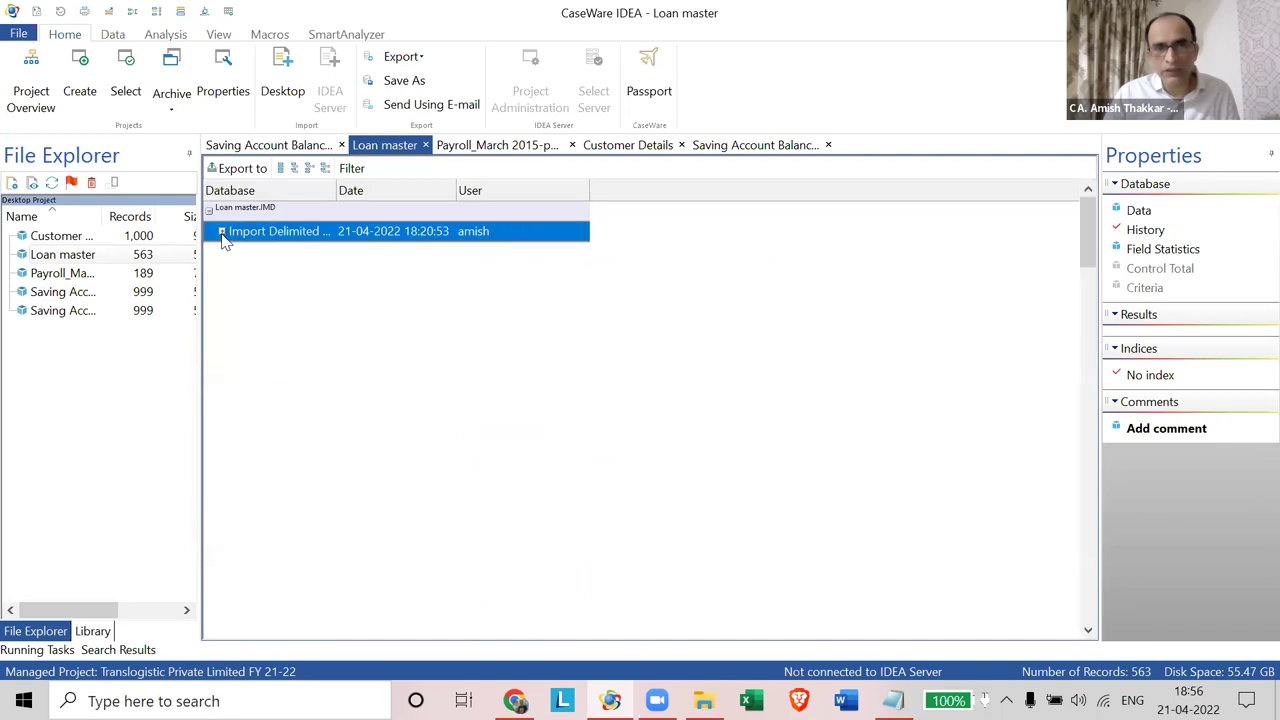
left_click(222, 233)
left_click_drag(337, 188, 459, 185)
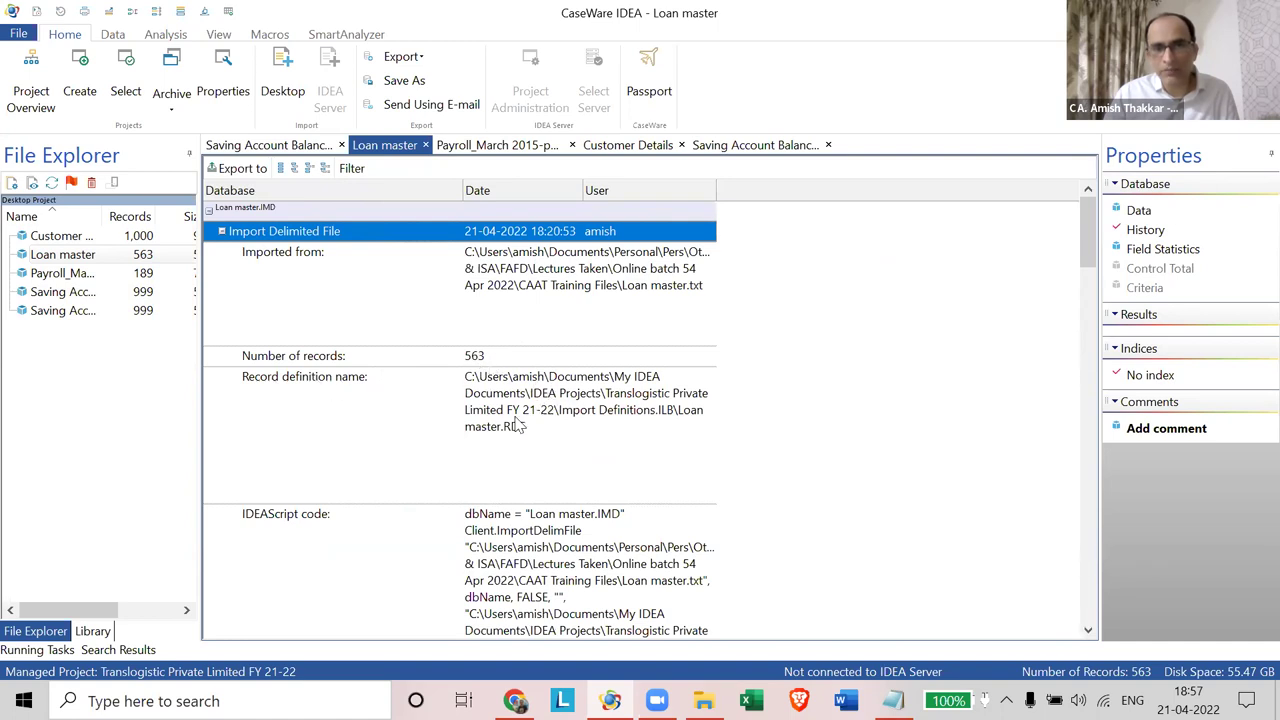
scroll(511, 441, "down", 5)
scroll(511, 441, "up", 5)
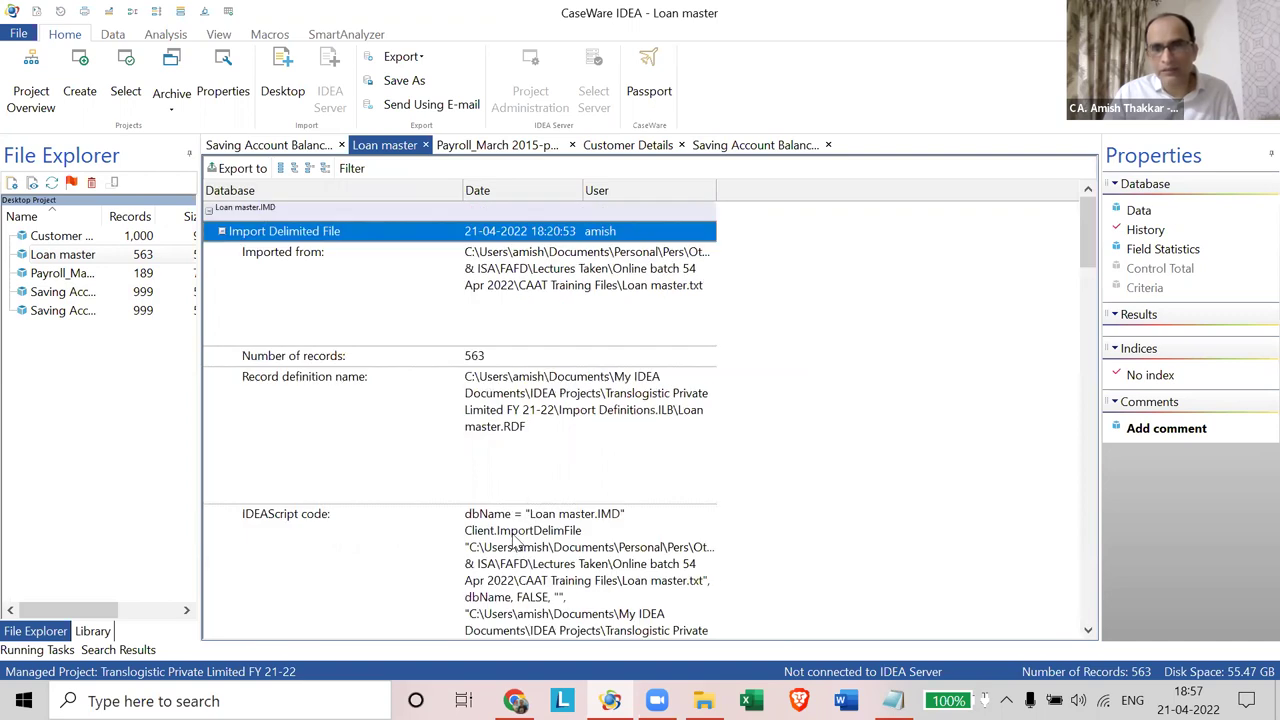
Step: Switch Loan master between its history and its data, finishing on the data records
left_click(1136, 237)
left_click(1136, 237)
left_click(1136, 237)
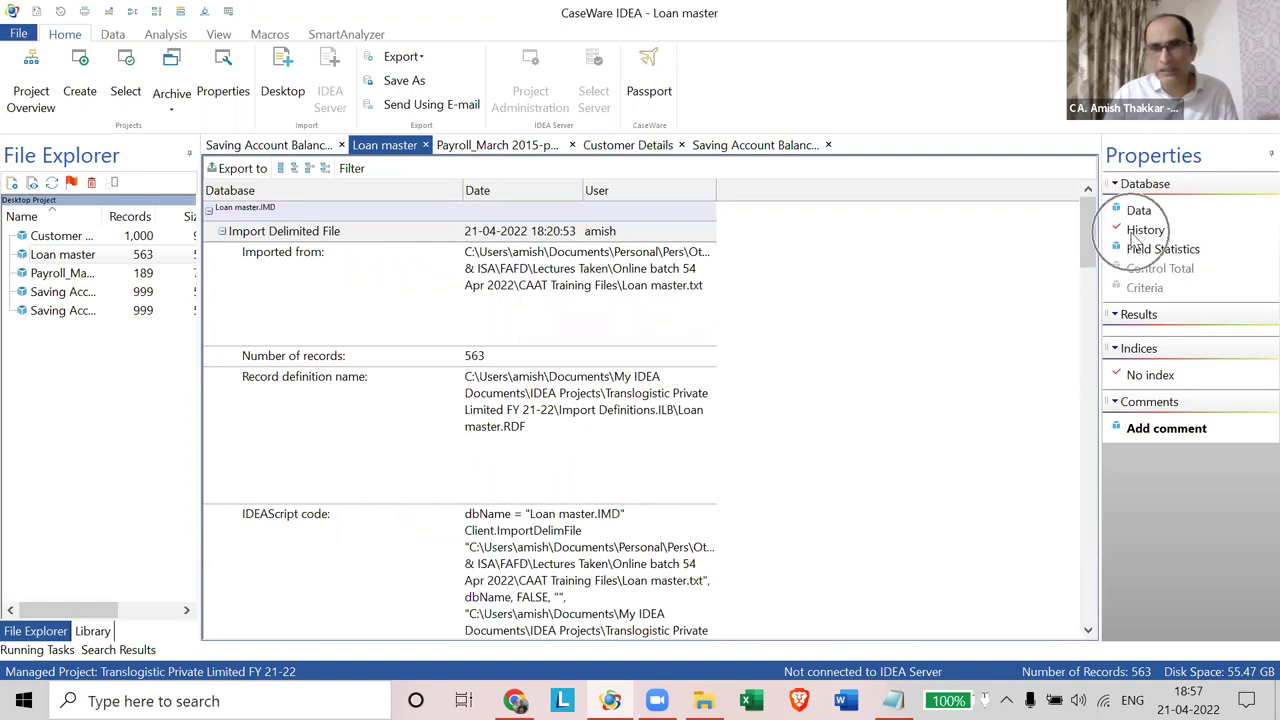
left_click(1136, 237)
left_click(1136, 237)
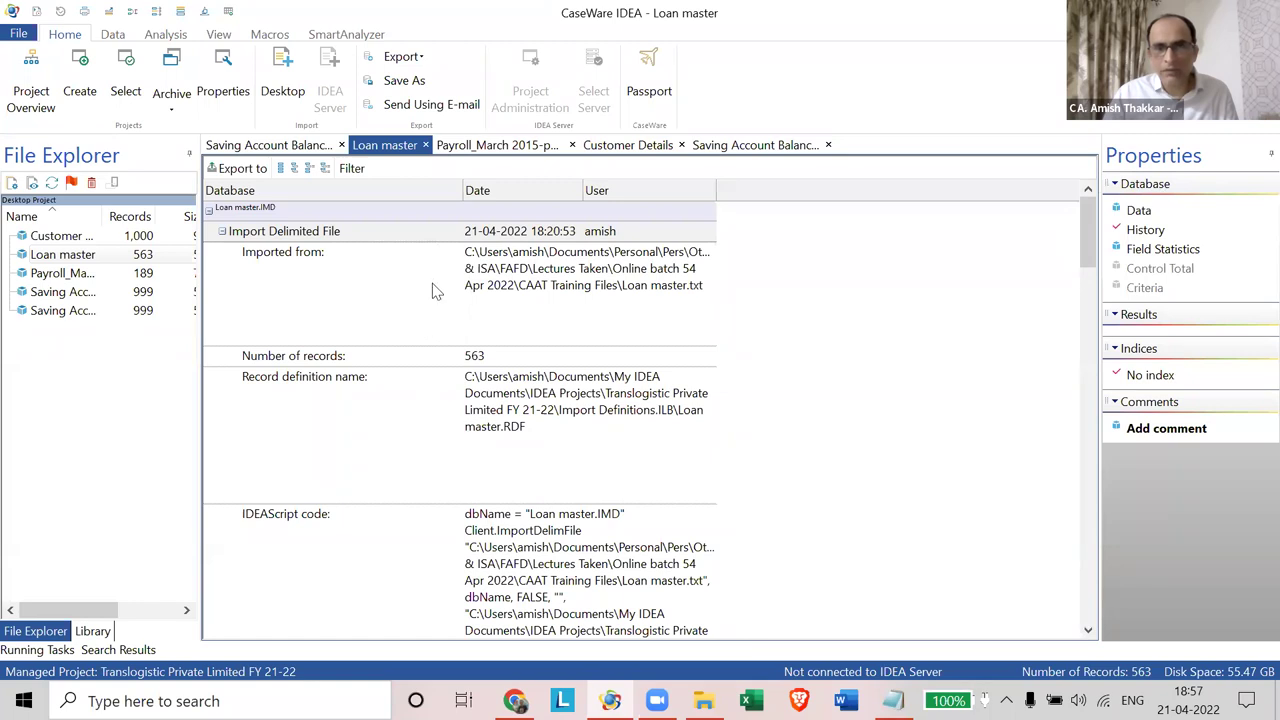
left_click(1137, 212)
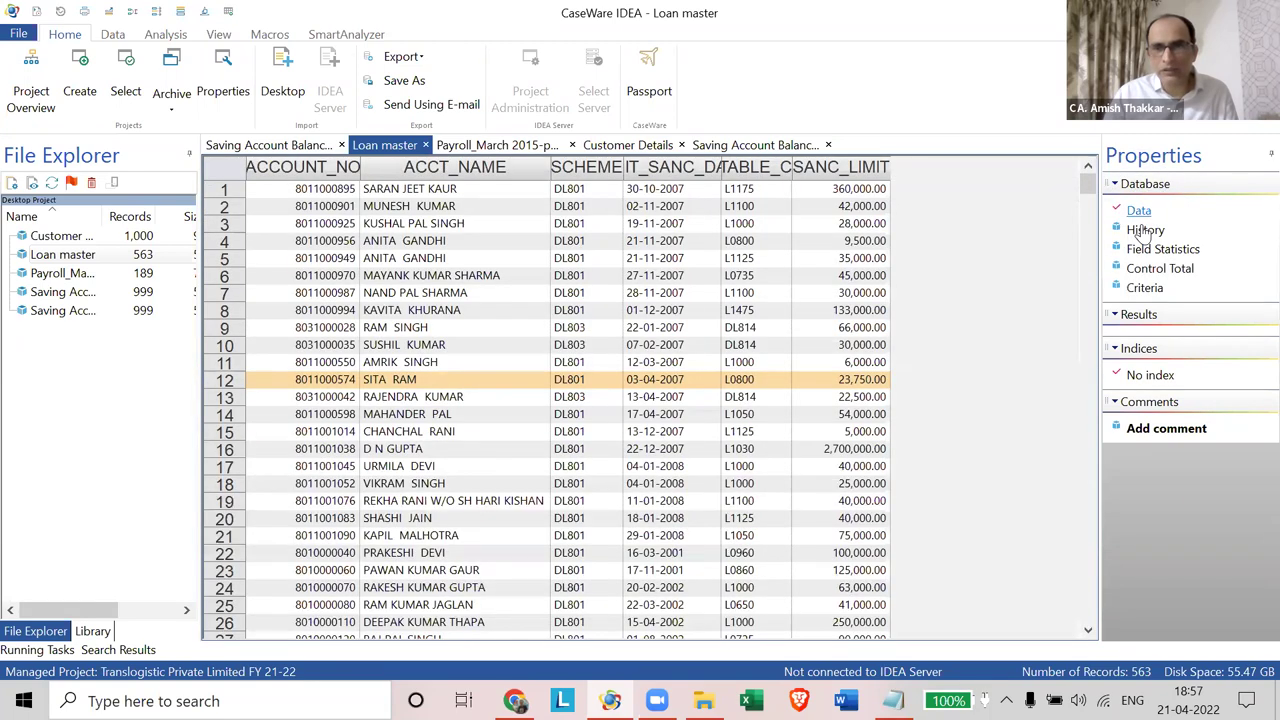
left_click(1145, 231)
left_click(1138, 212)
left_click(1145, 231)
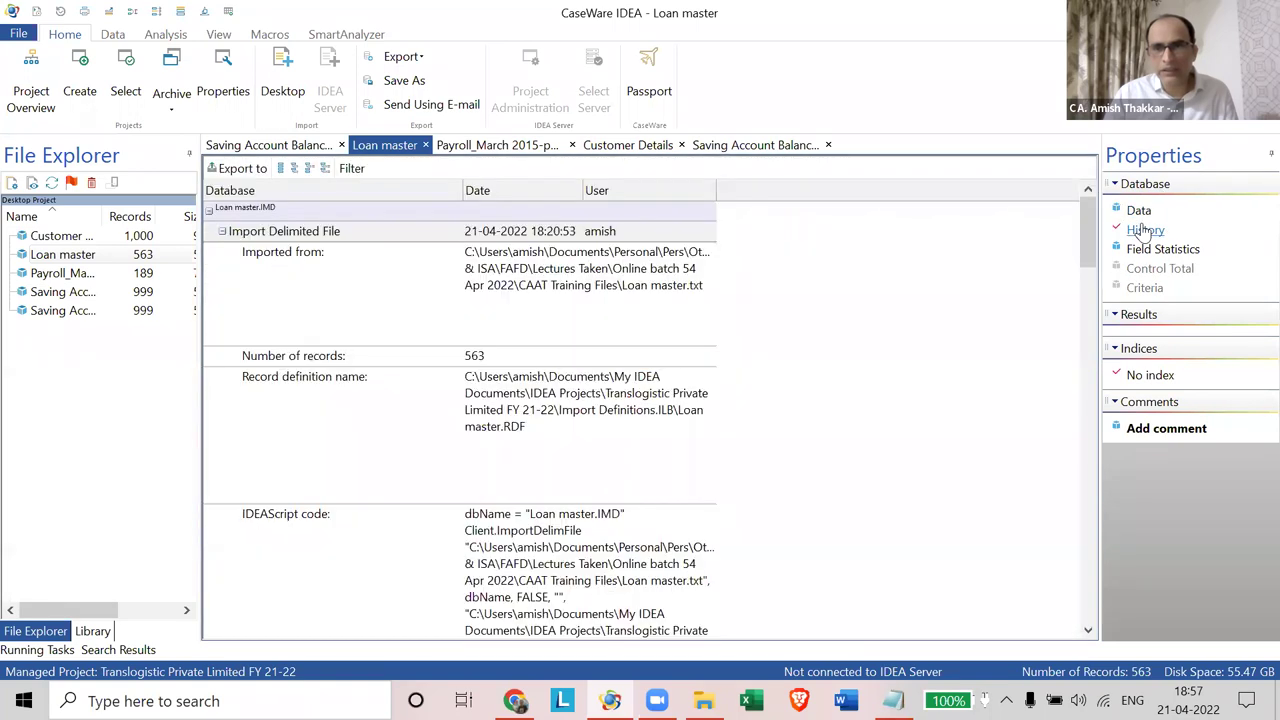
left_click(1141, 215)
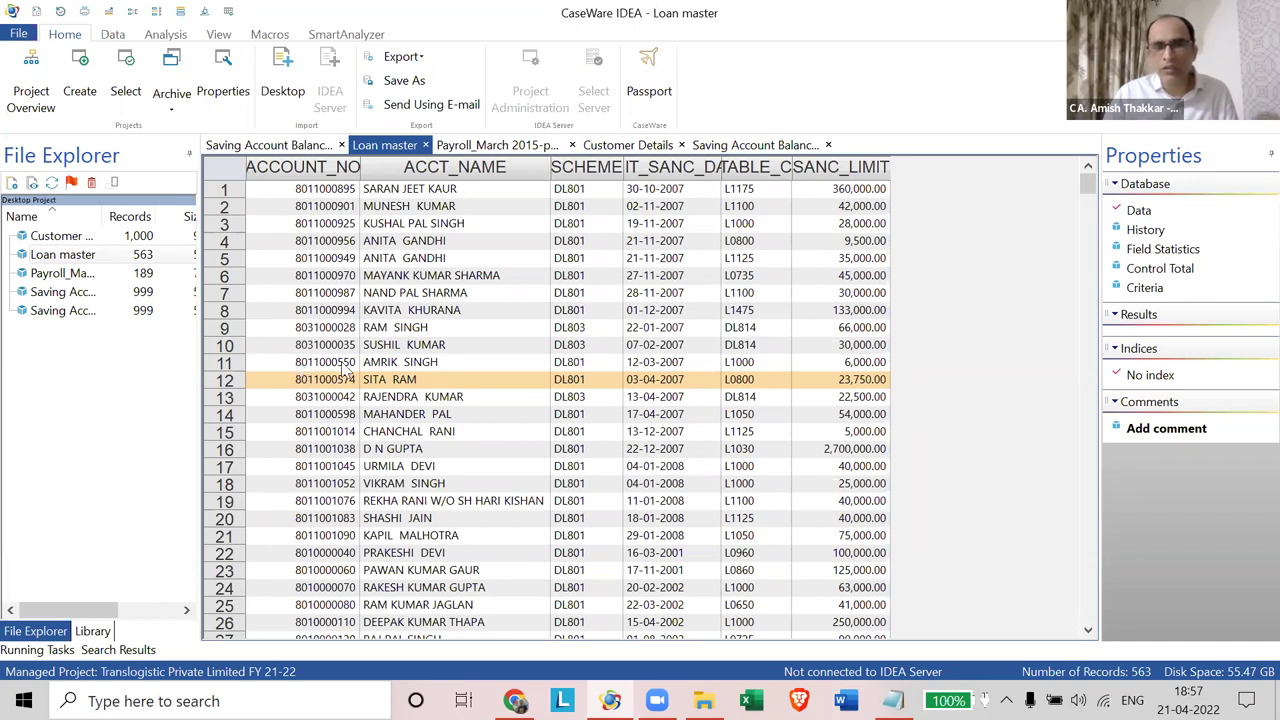
left_click(1140, 224)
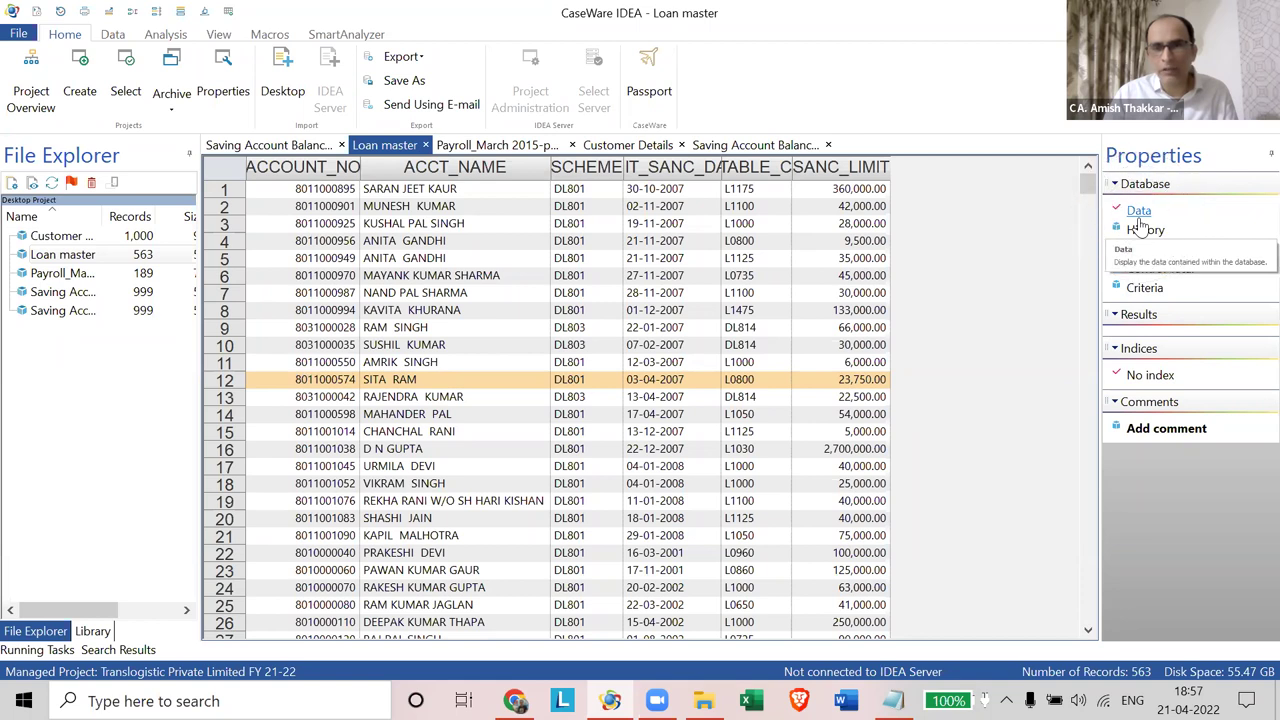
left_click(1140, 222)
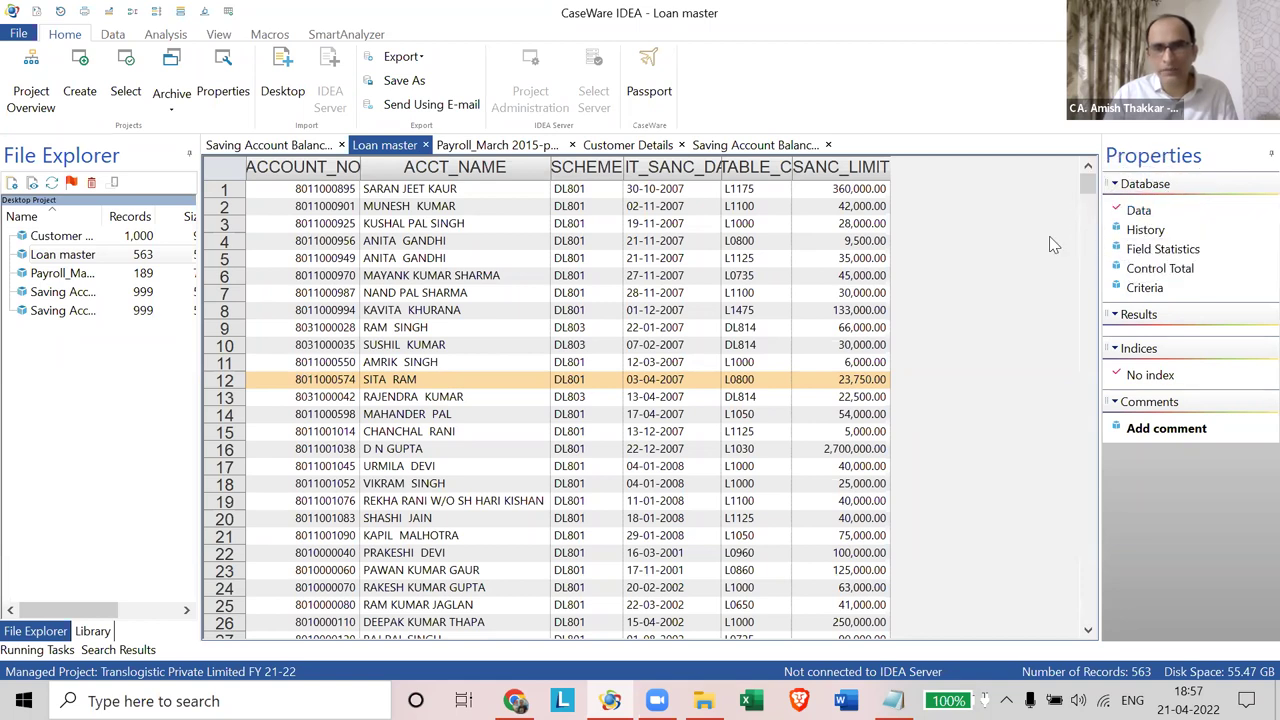
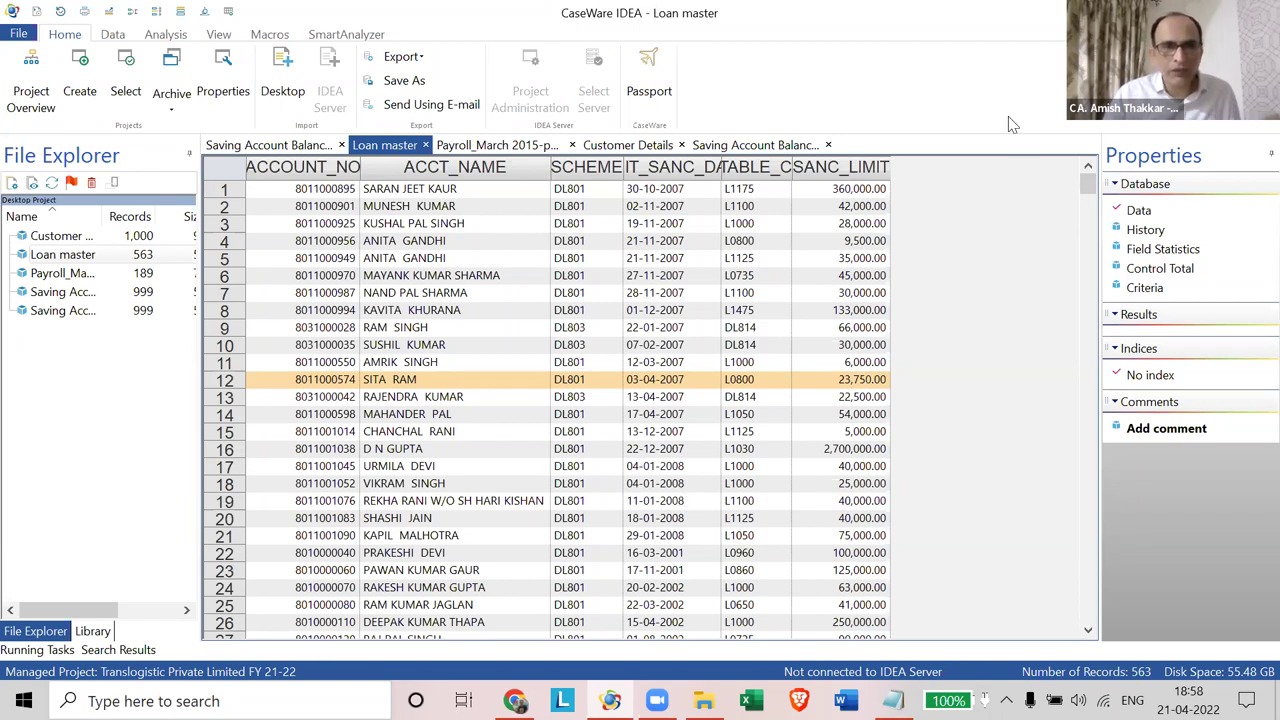
Step: Look through the open payroll, Customer Details and revised saving account databases, then return to Loan master
left_click(280, 148)
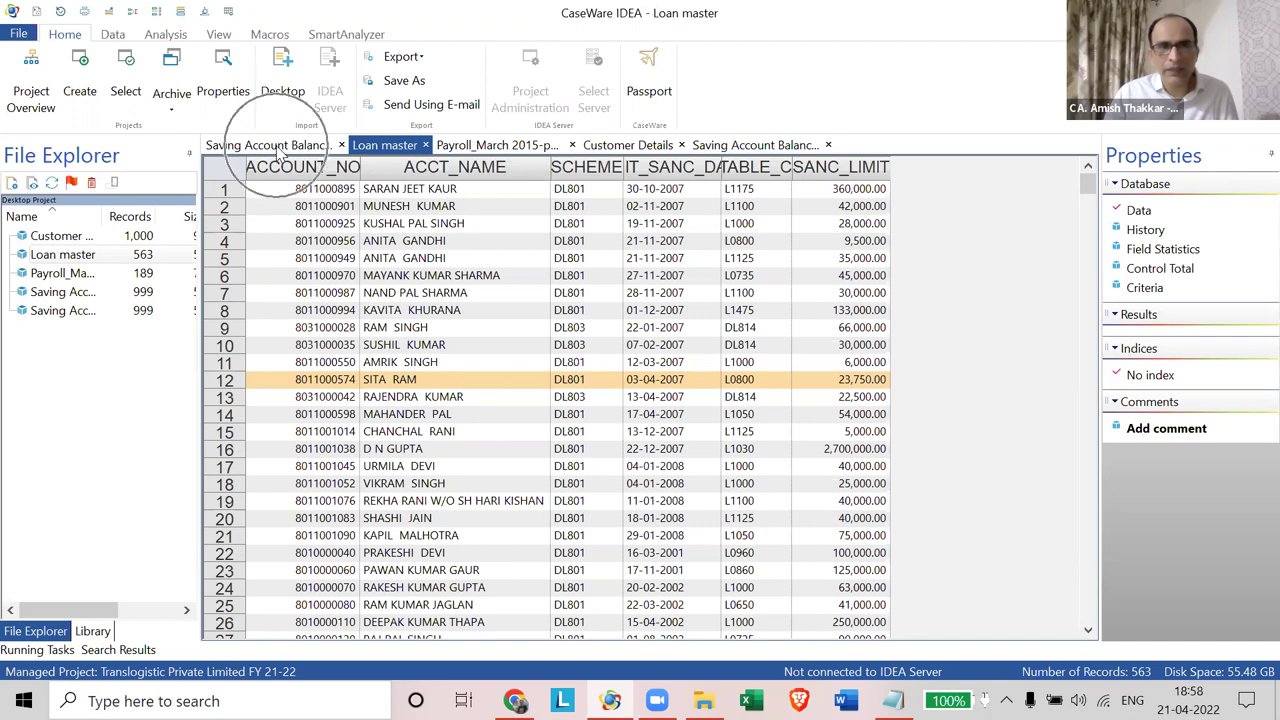
left_click(405, 148)
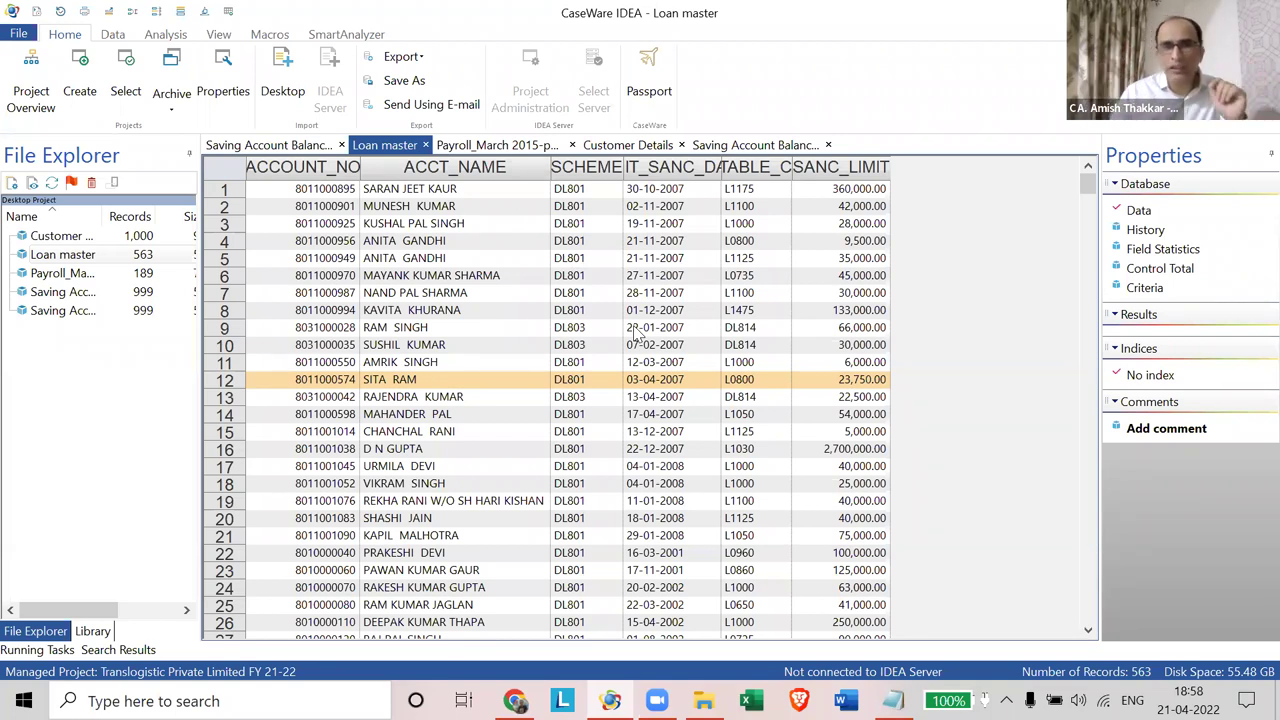
left_click(498, 148)
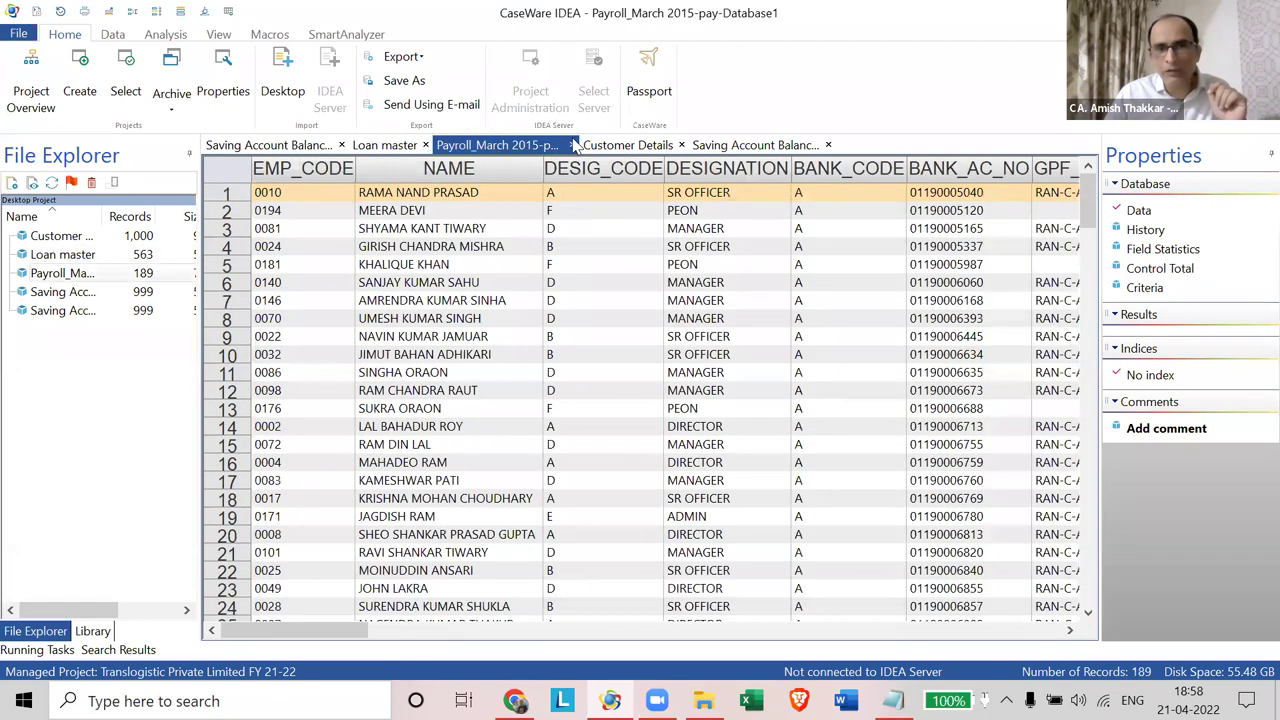
left_click(605, 146)
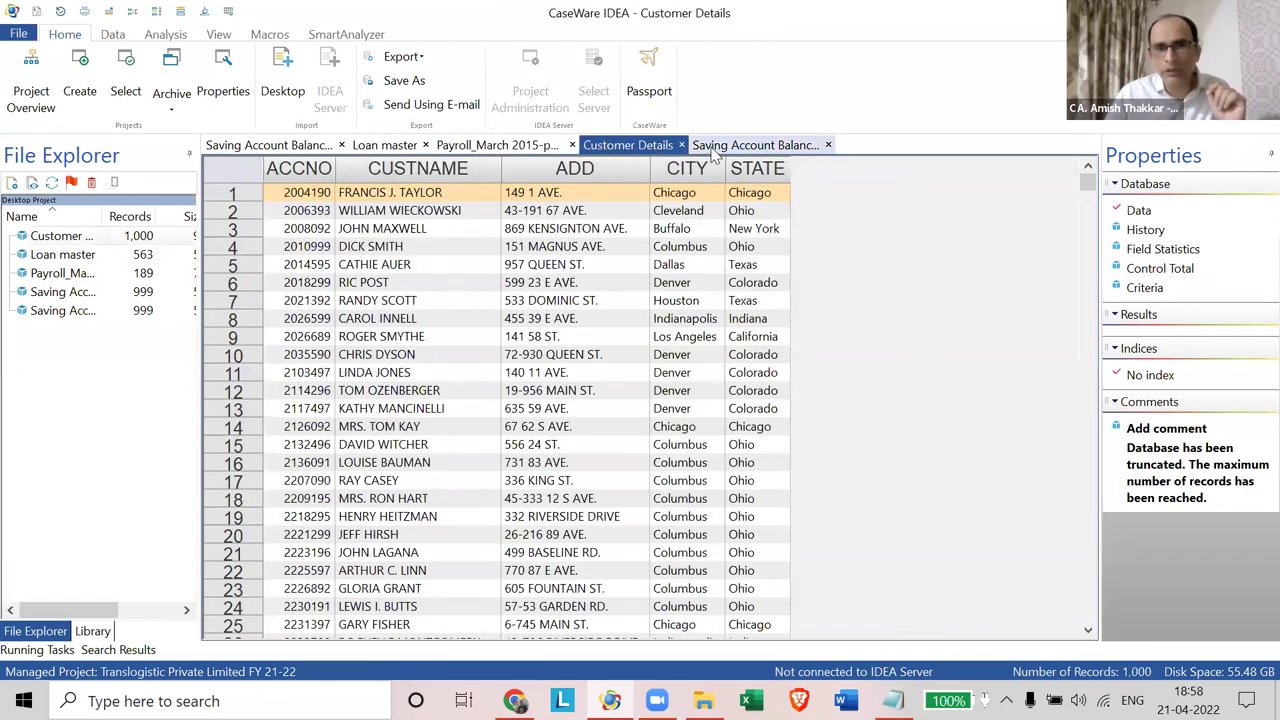
left_click(712, 148)
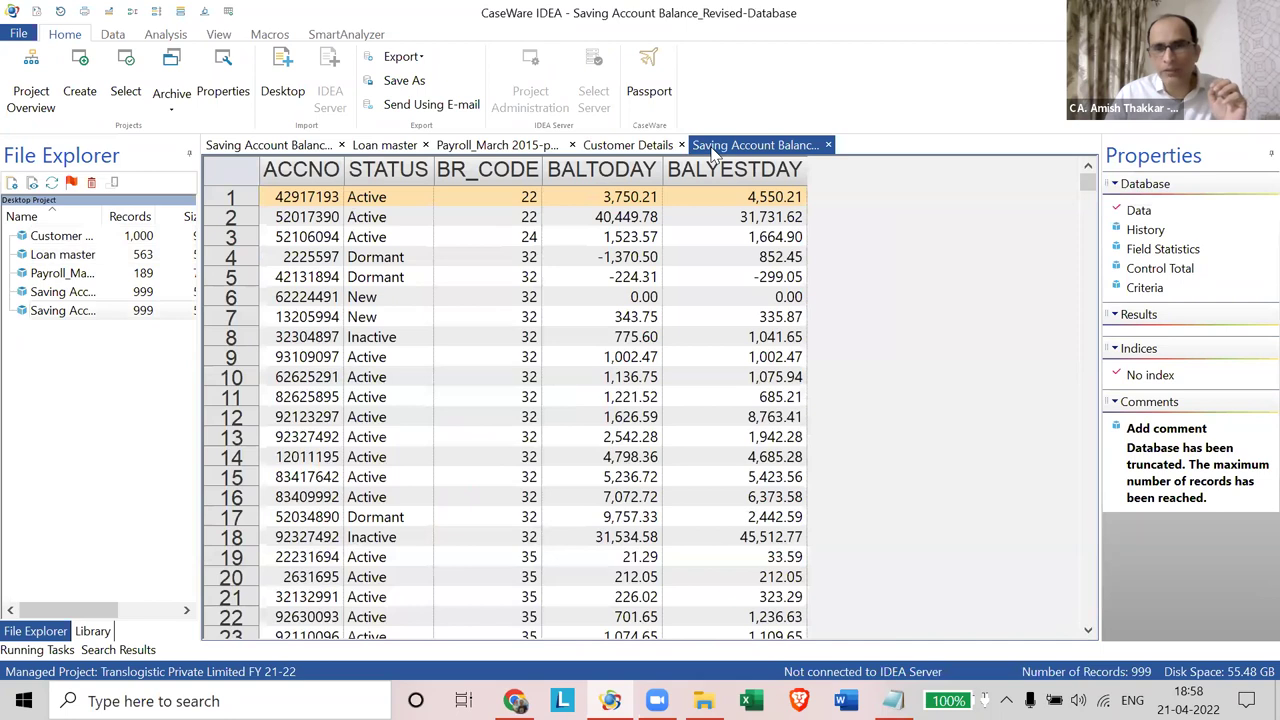
left_click(628, 146)
left_click(498, 146)
left_click(384, 146)
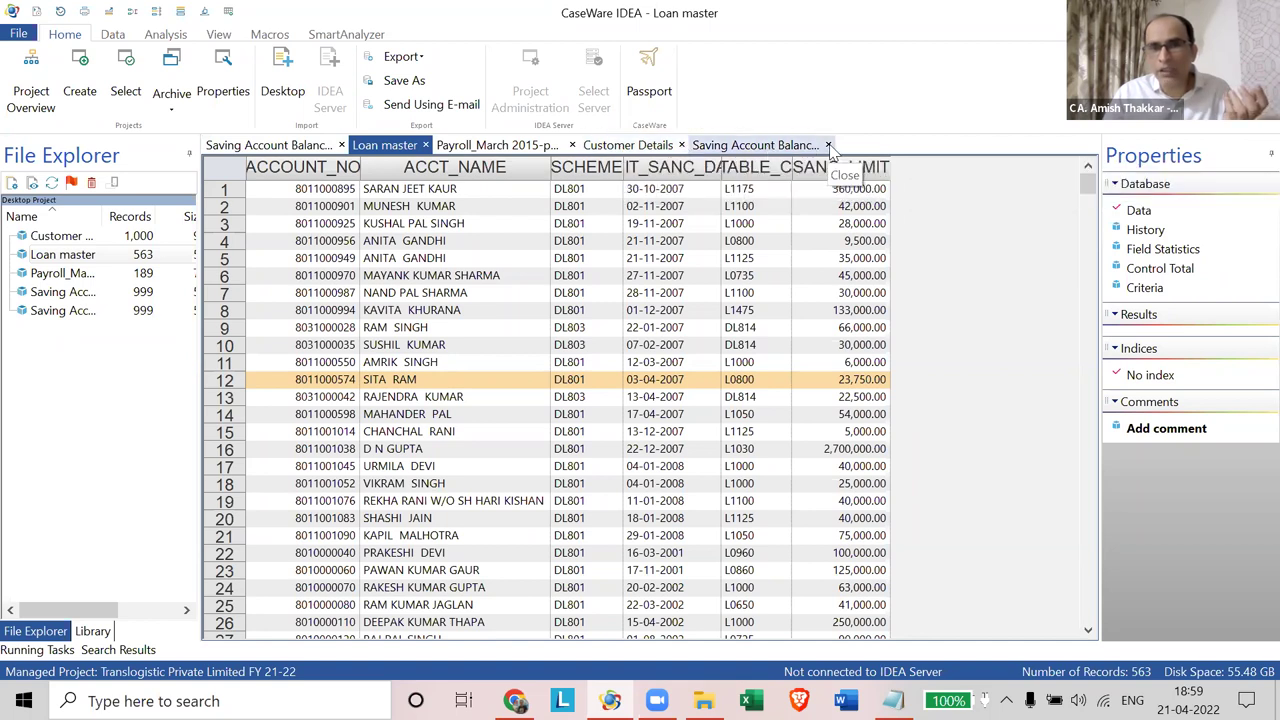
Step: Close the revised saving account and Customer Details databases, followed by all remaining open databases
left_click(828, 145)
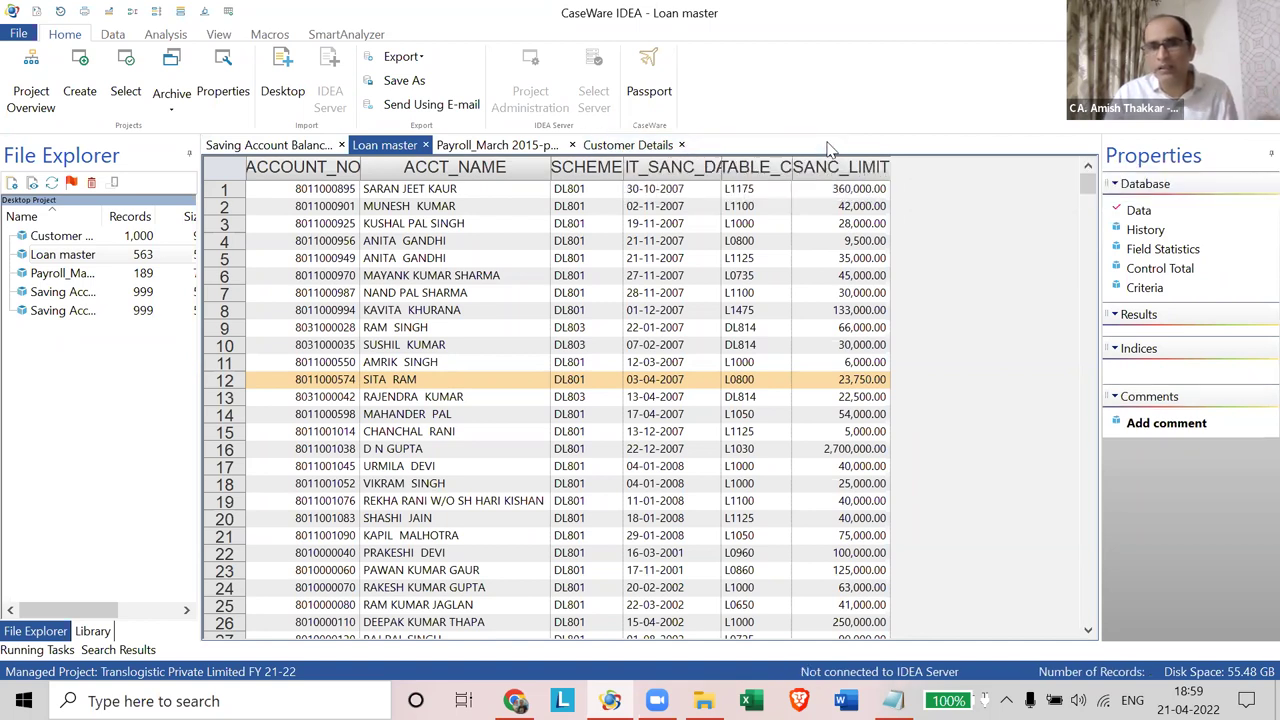
left_click(681, 145)
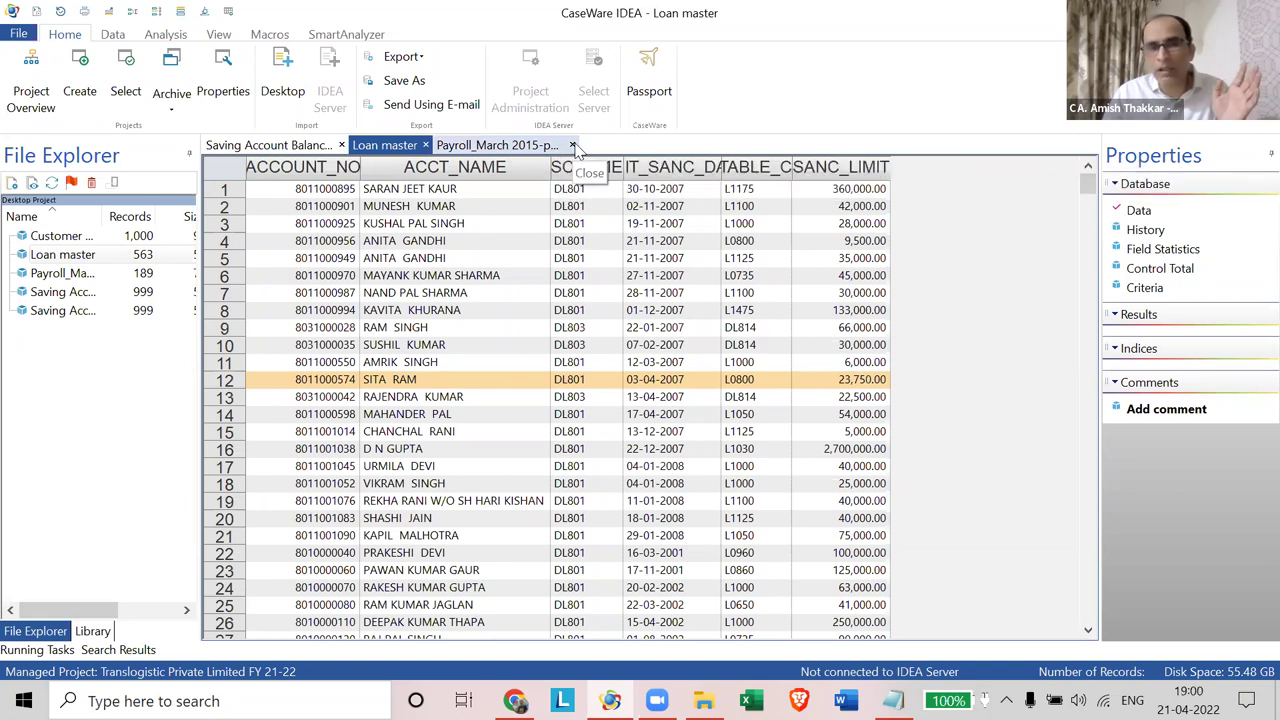
left_click(513, 147)
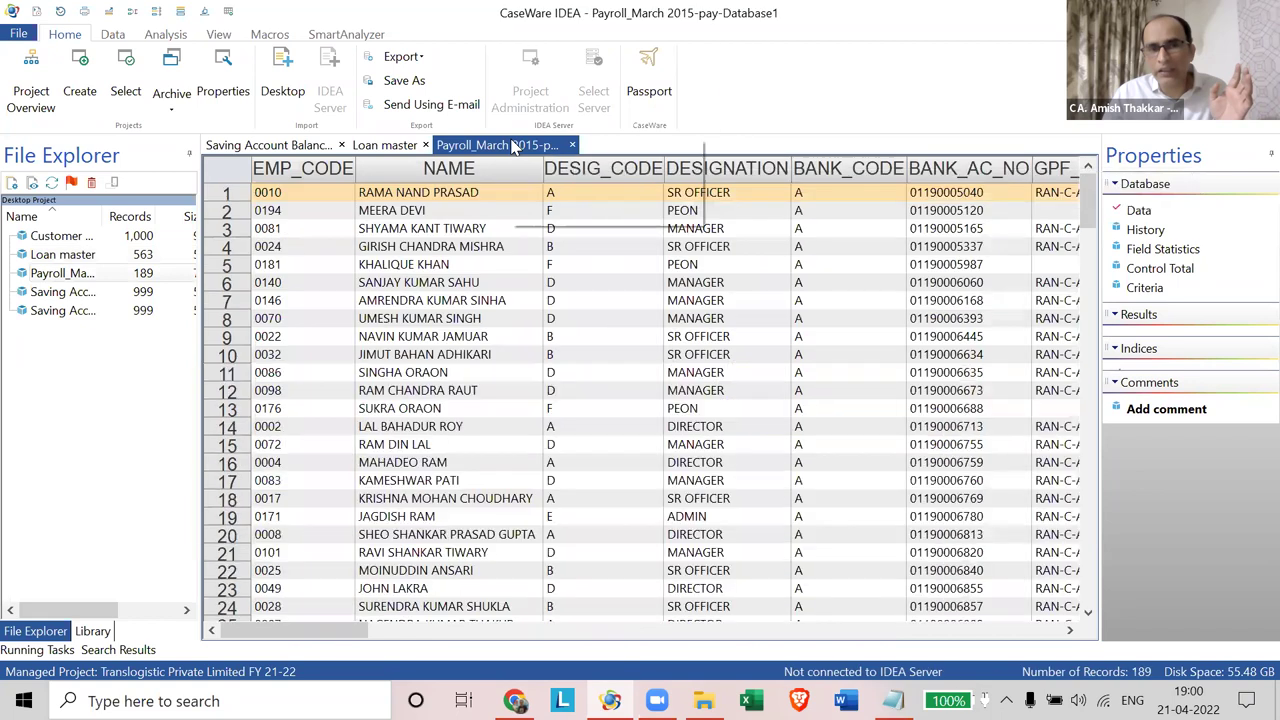
right_click(513, 147)
left_click(546, 170)
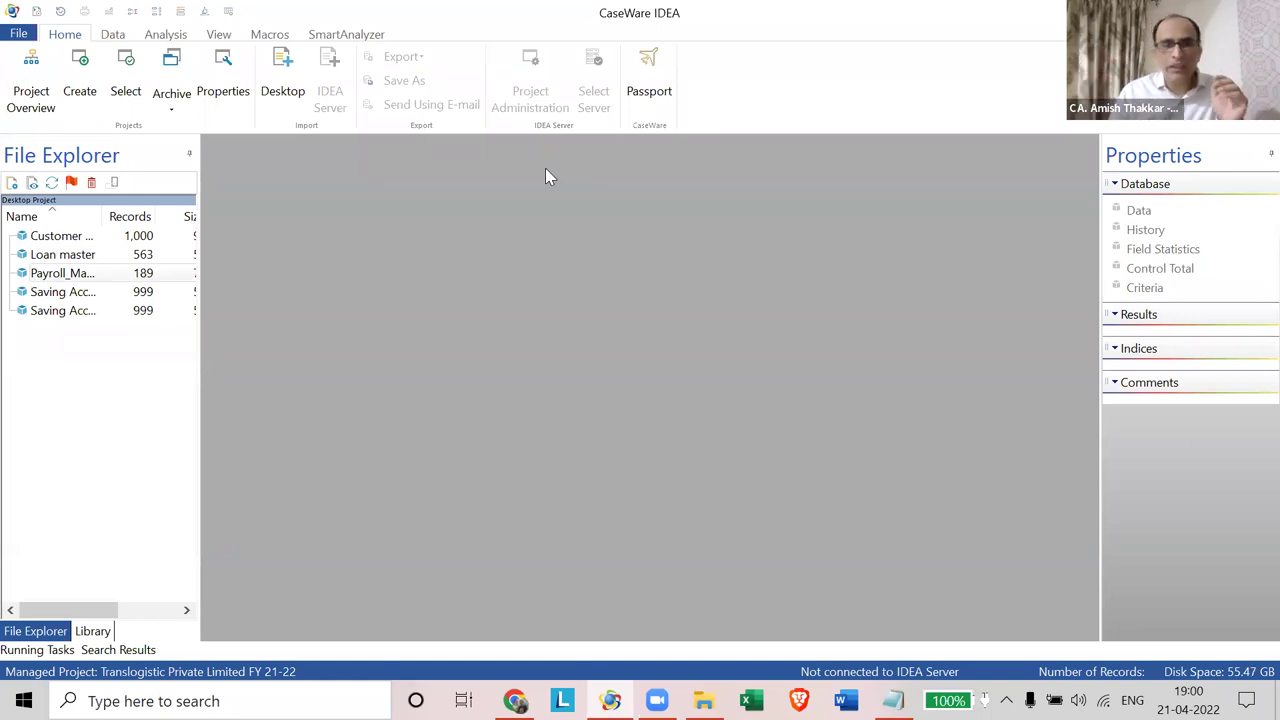
Step: Reopen the Loan master database and enlarge its records for easier reading
double_click(61, 255)
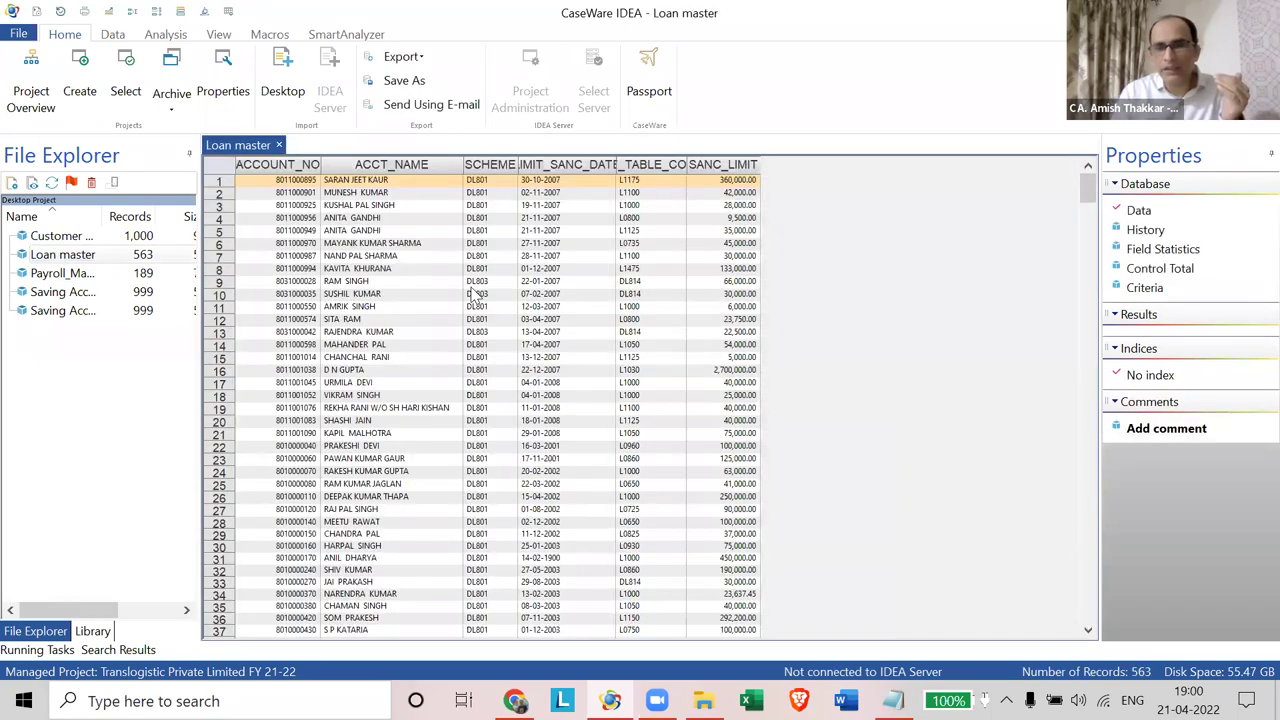
scroll(475, 295, "up", 2)
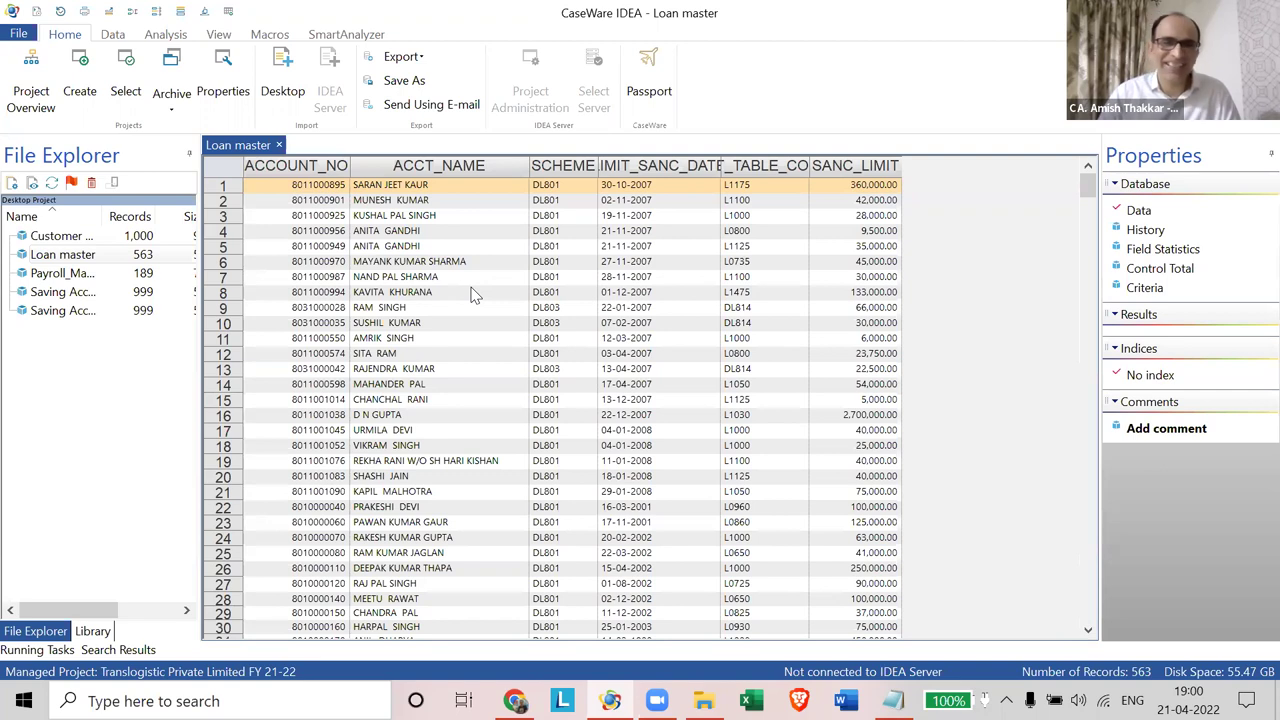
scroll(474, 296, "up", 2)
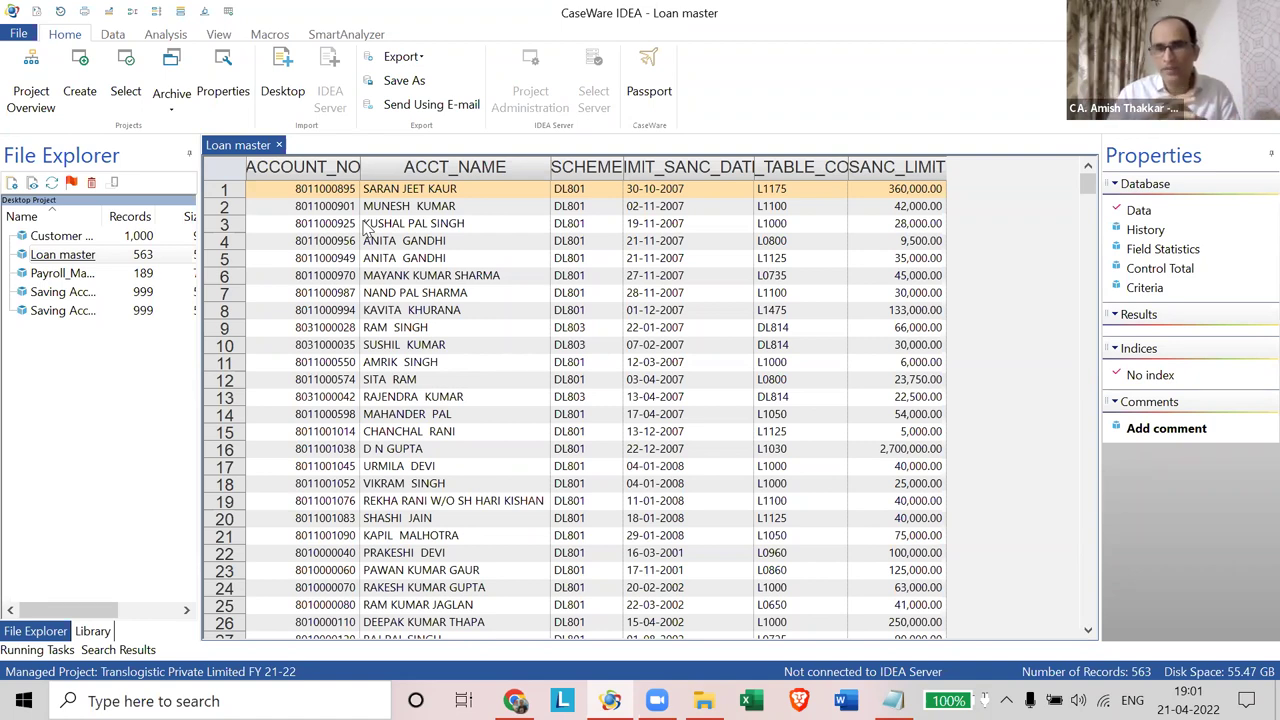
Step: Close Loan master, open the Saving Account Balance_Revised-Database, and enlarge its records for easier reading
left_click(280, 146)
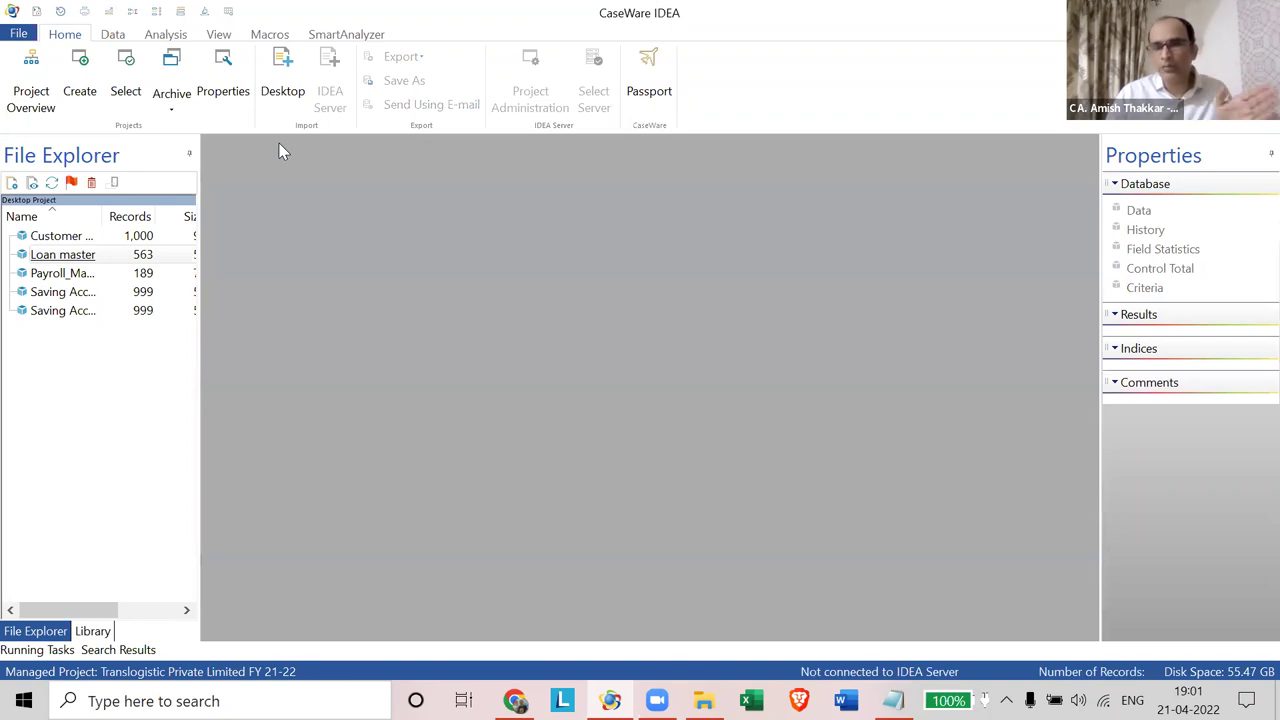
double_click(58, 311)
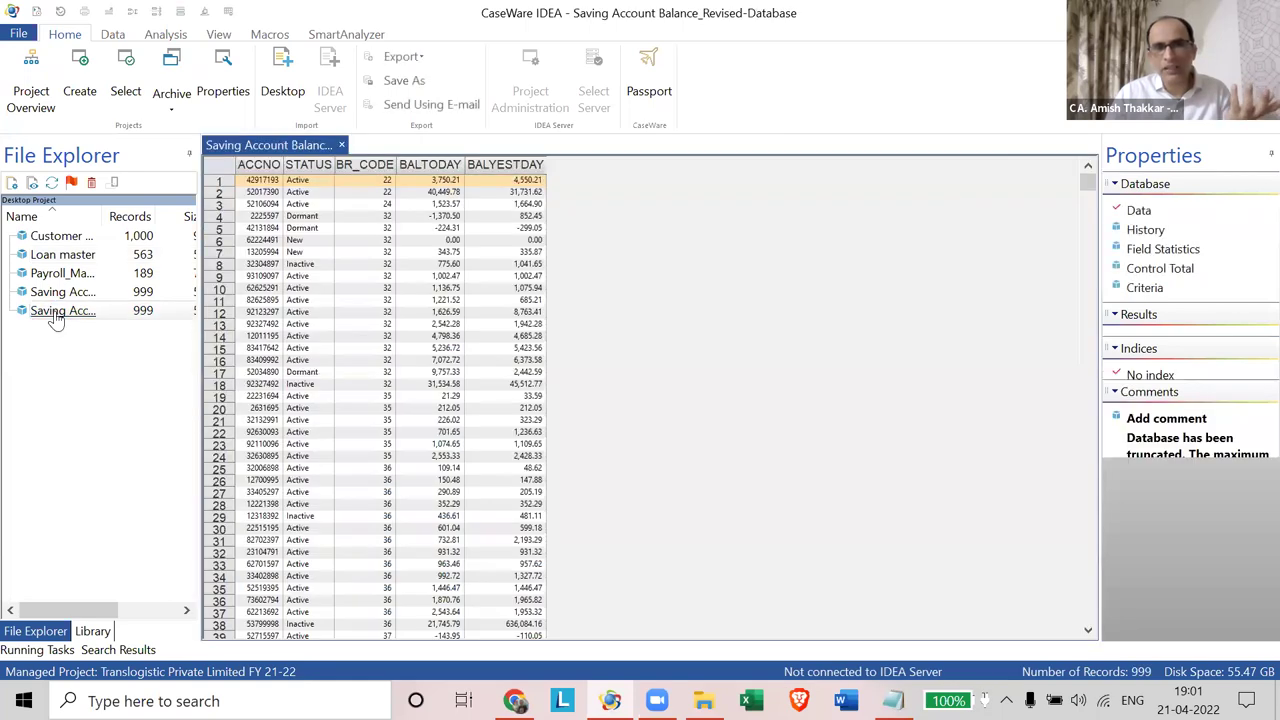
scroll(677, 380, "down", 10)
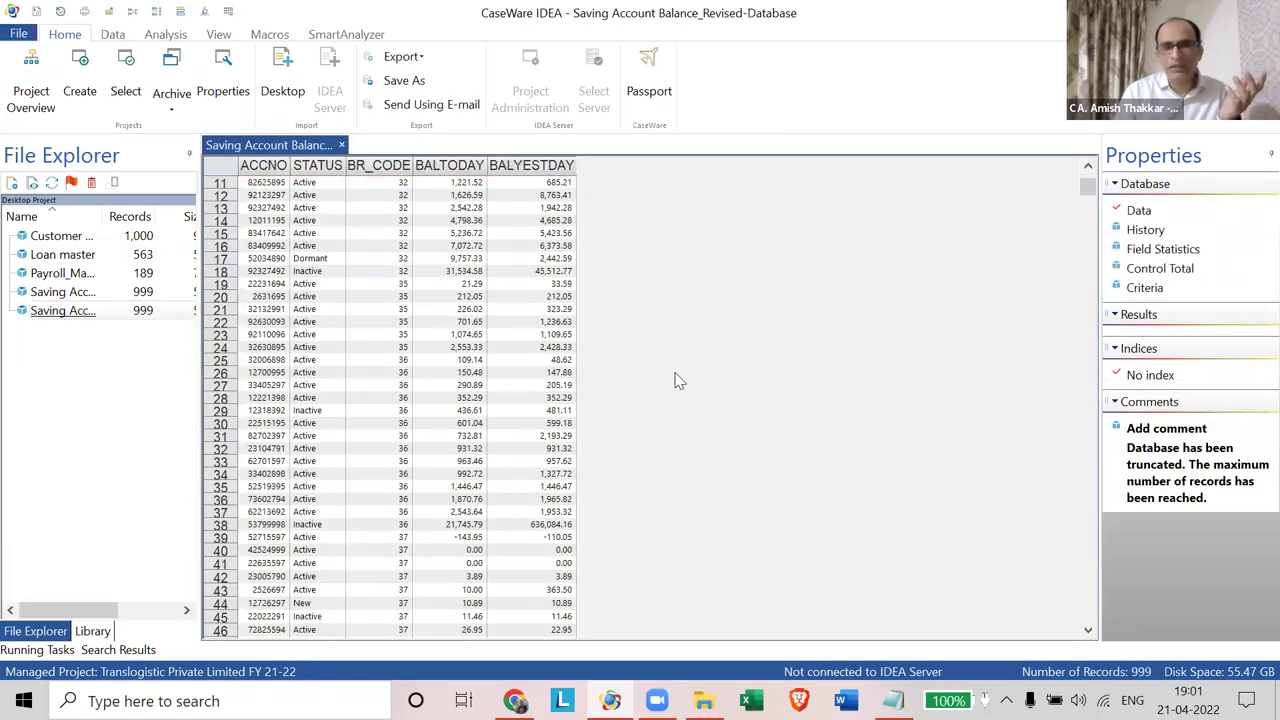
scroll(677, 380, "up", 2, "ctrl")
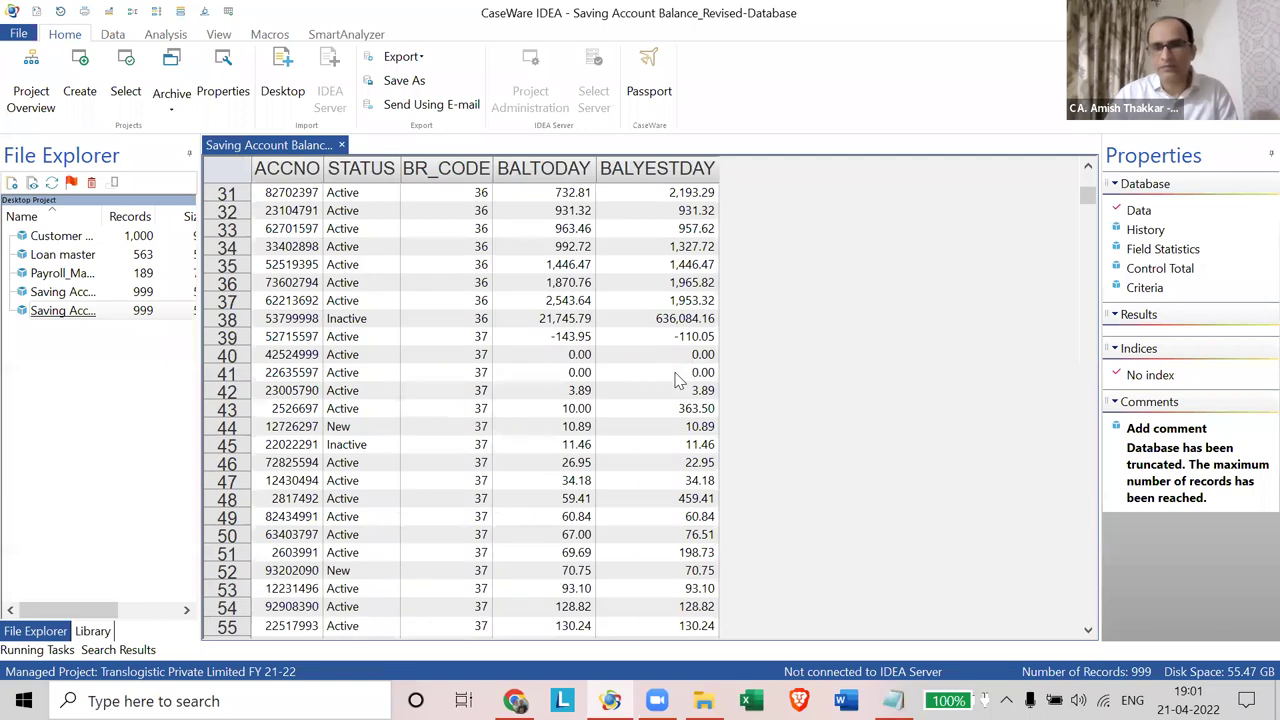
scroll(677, 380, "up", 1, "ctrl")
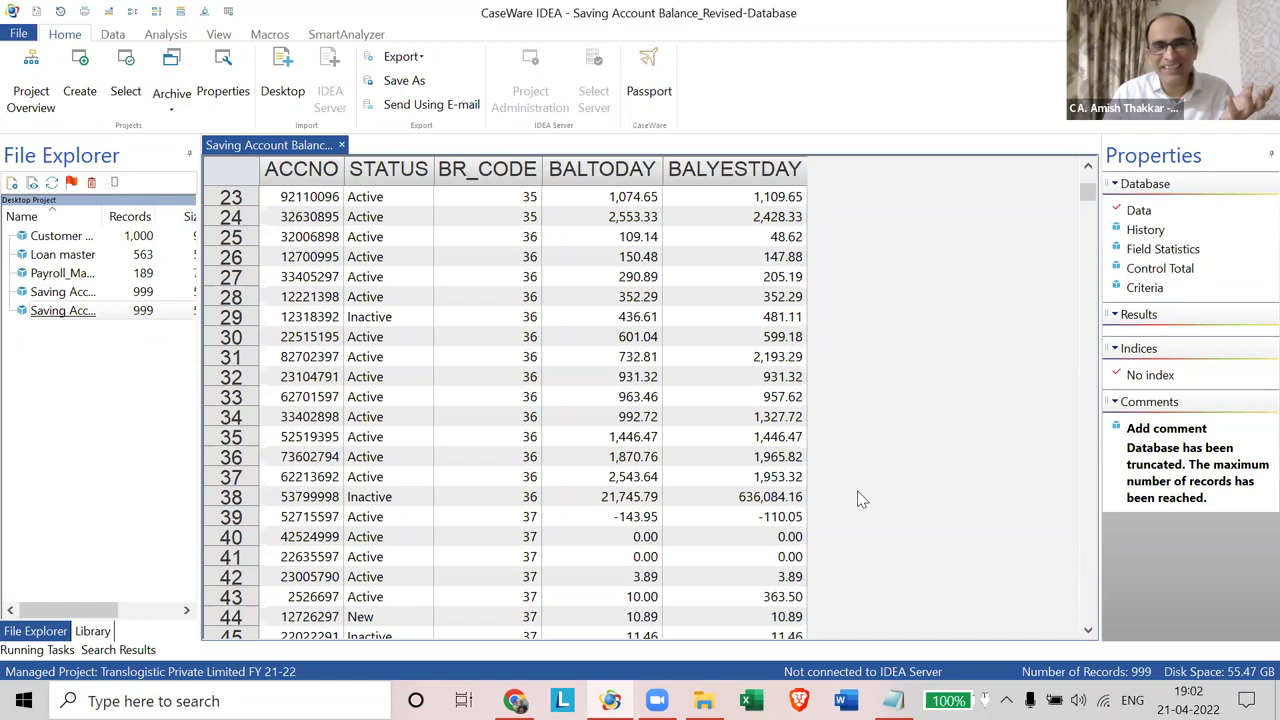
Step: Open the Customer Details, Loan master and Payroll_March 2015 databases, and close all open databases together
double_click(61, 240)
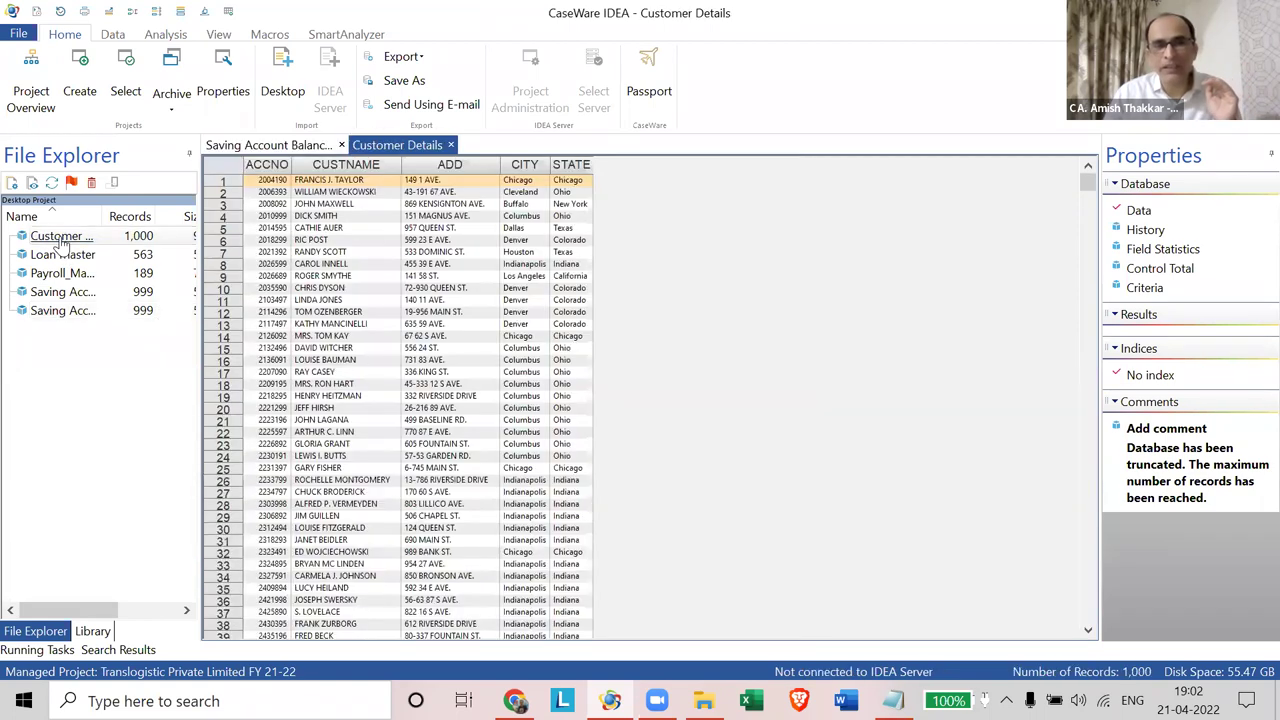
double_click(61, 256)
double_click(57, 277)
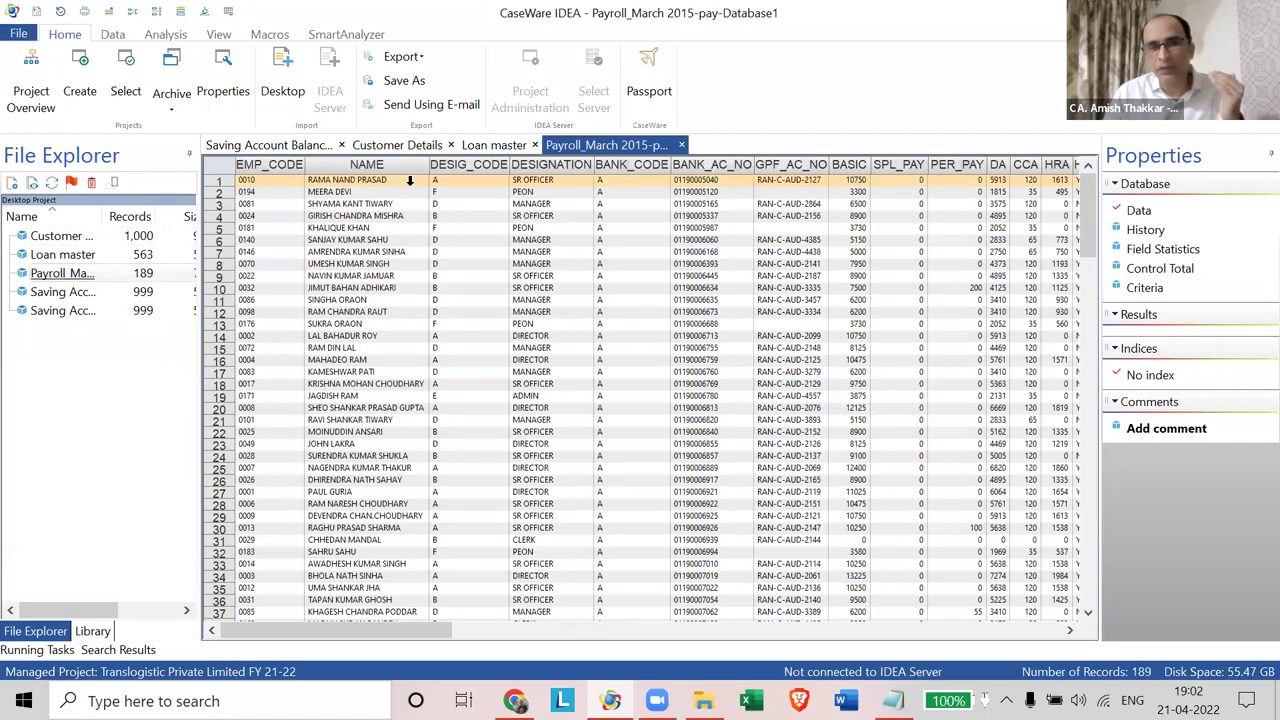
left_click(403, 148)
right_click(403, 148)
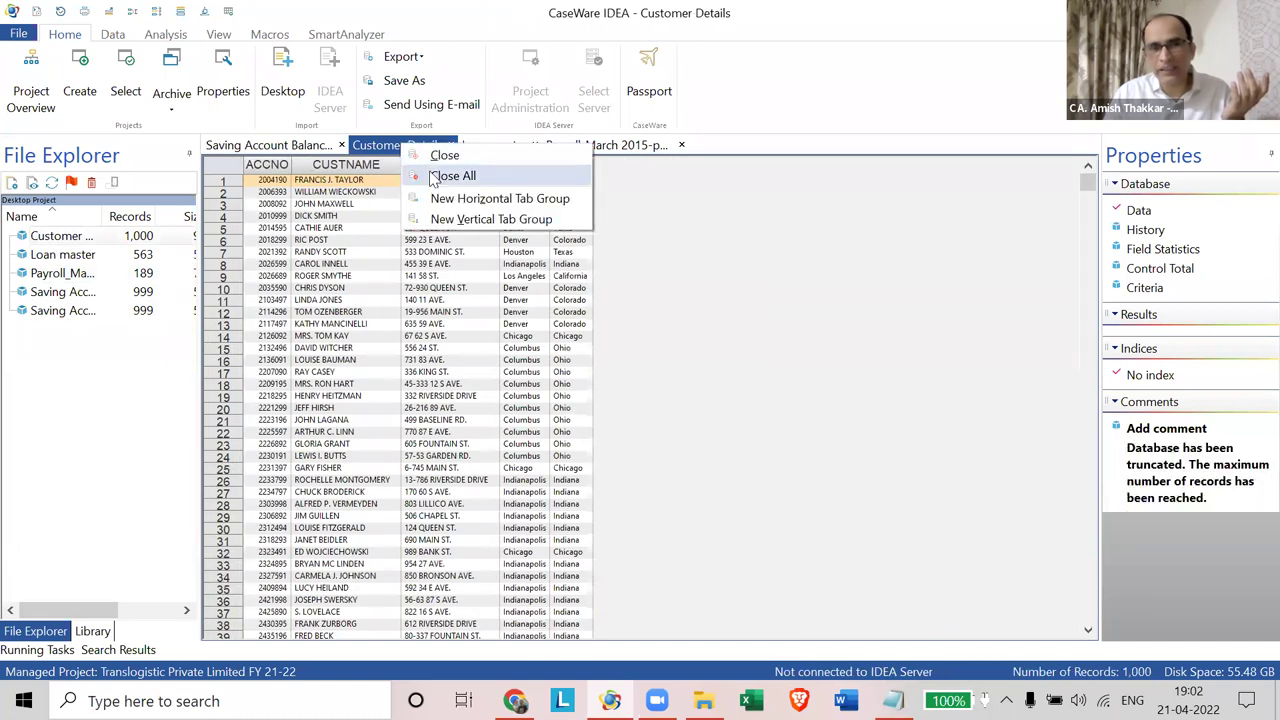
left_click(433, 177)
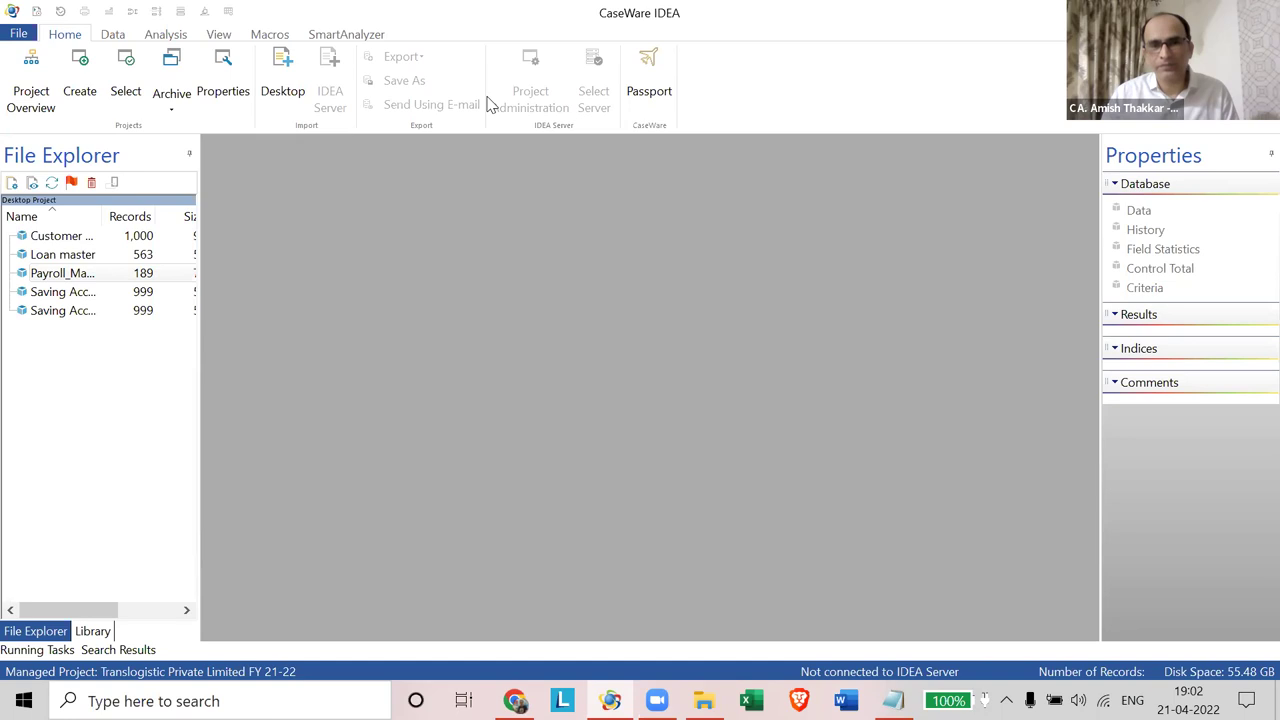
Step: Reopen the Loan master database and set its display zoom to 200%
left_click(219, 36)
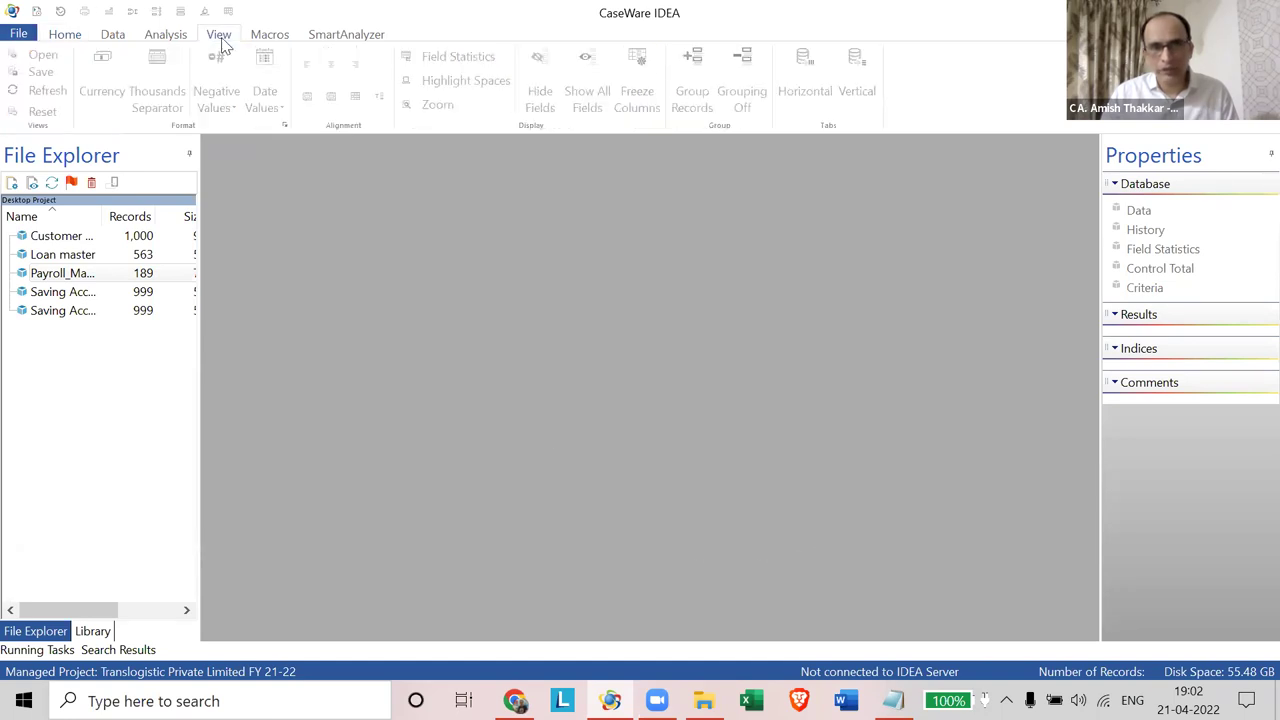
double_click(95, 253)
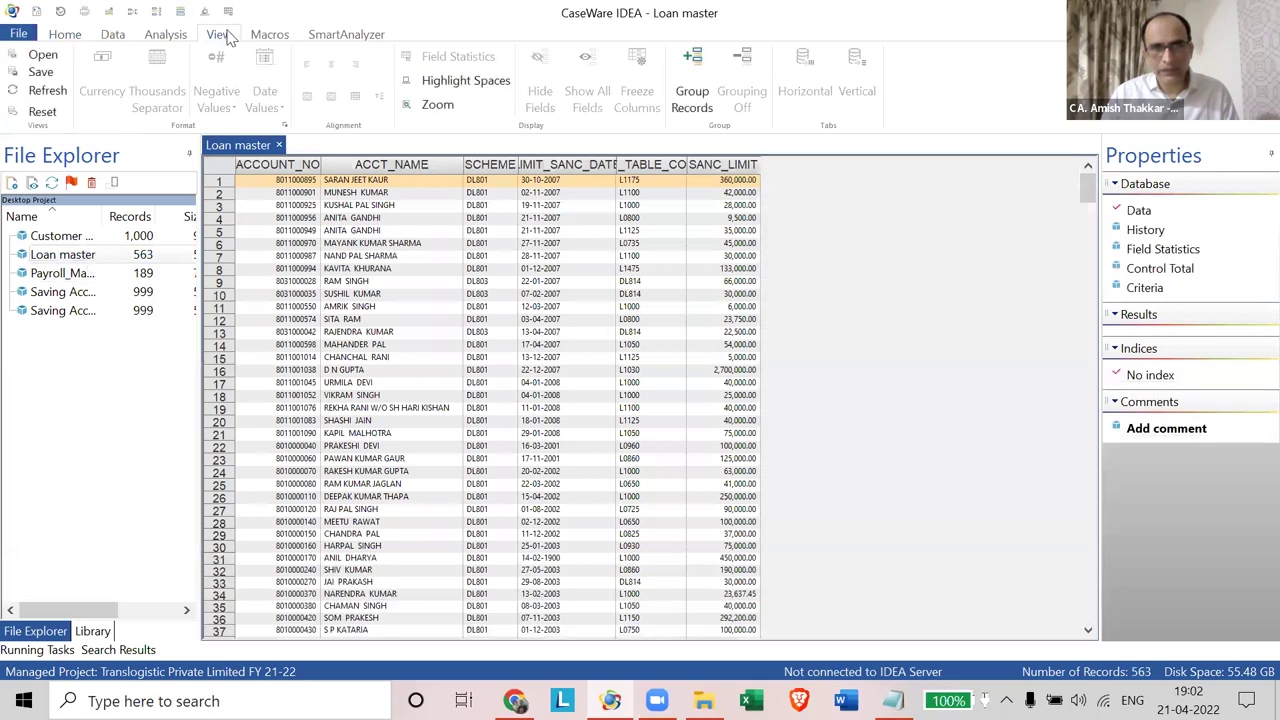
left_click(320, 210)
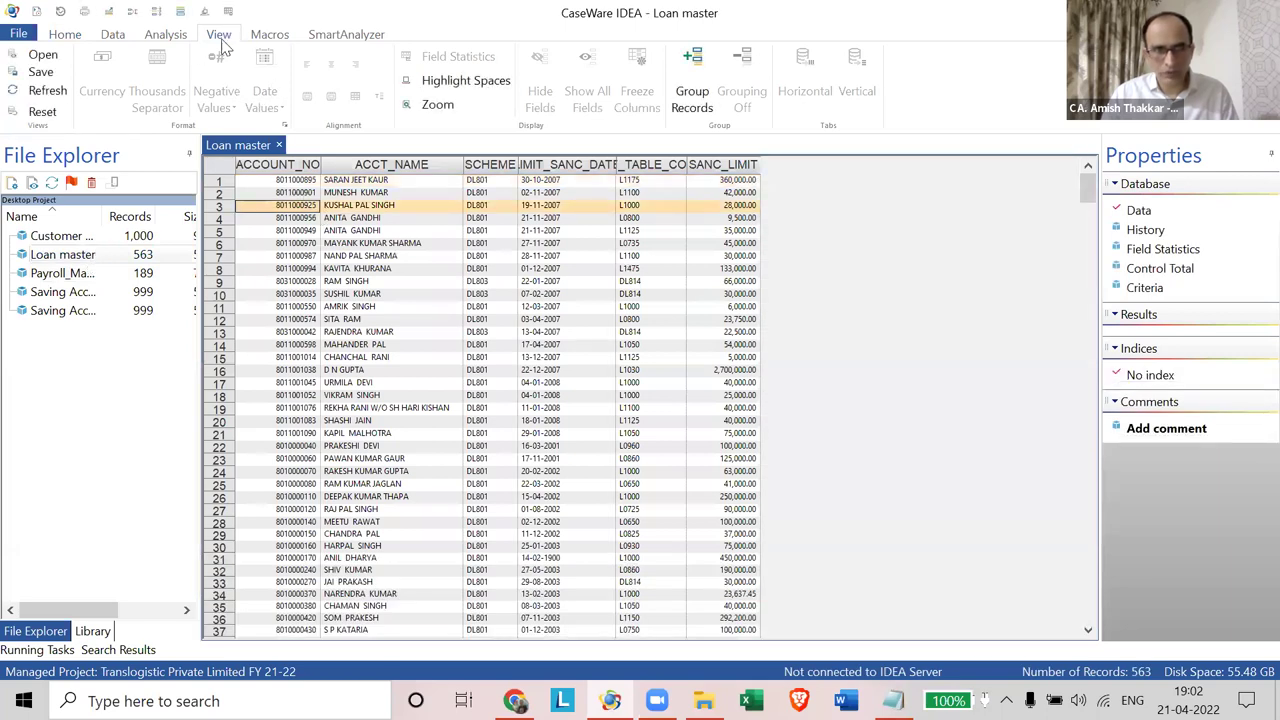
left_click(432, 104)
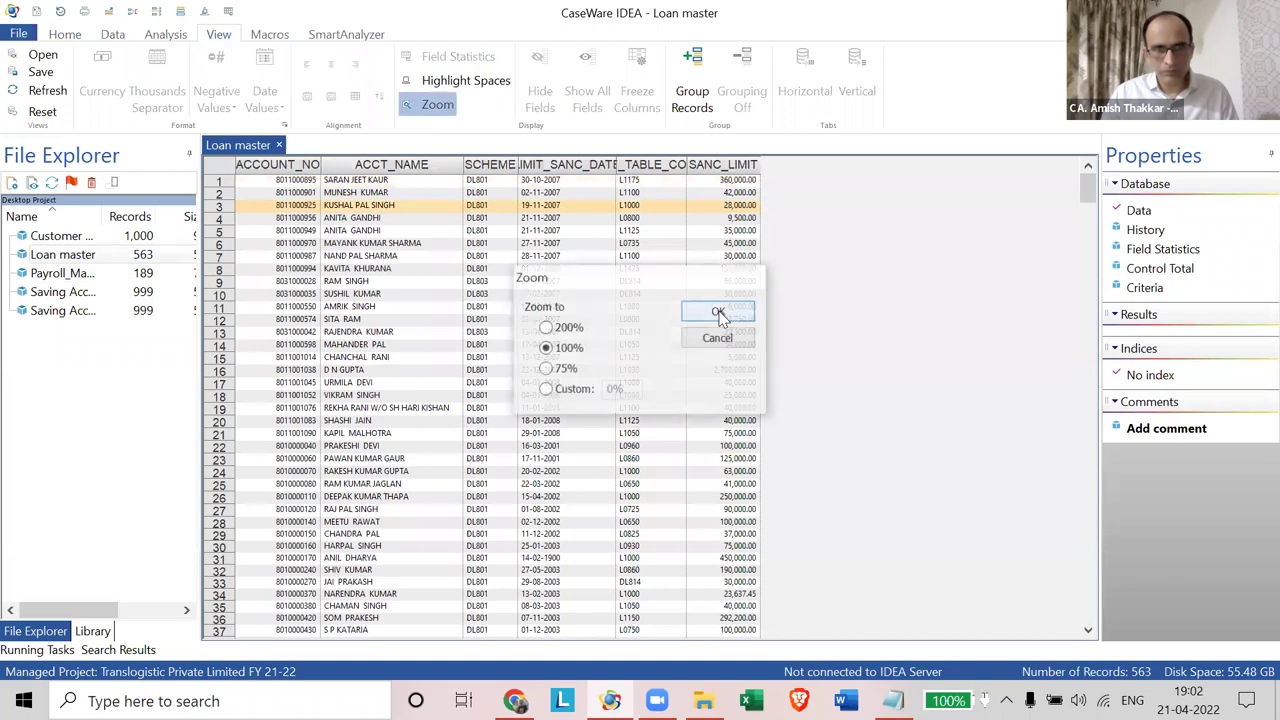
left_click(545, 327)
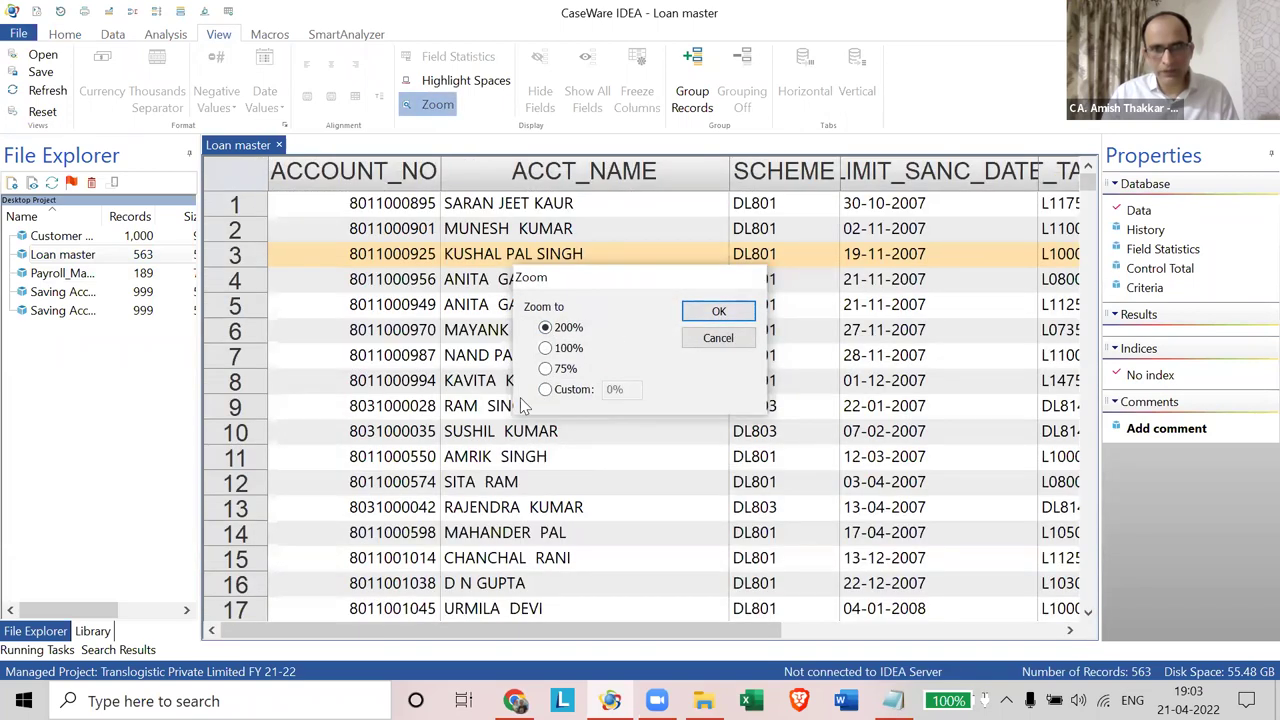
Step: Try a custom zoom of 80% on Loan master, and set the custom zoom to 250%
left_click(553, 393)
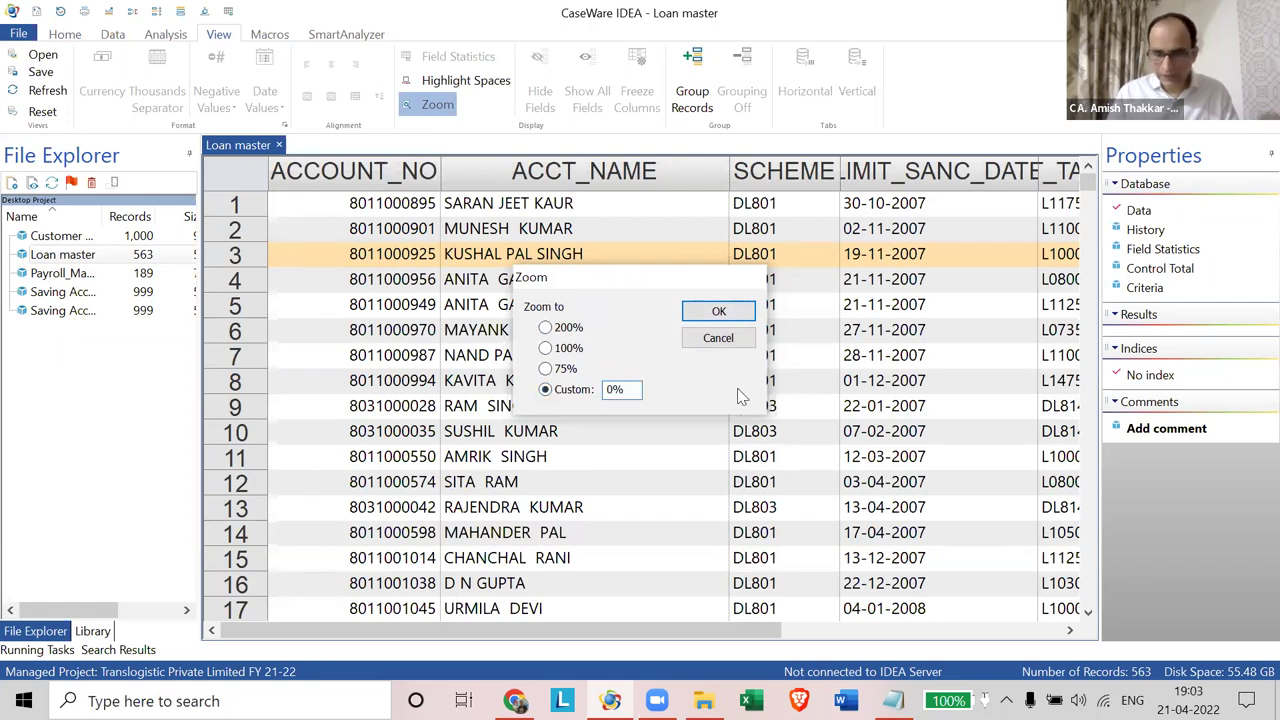
type("80")
key("BackSpace")
key("BackSpace")
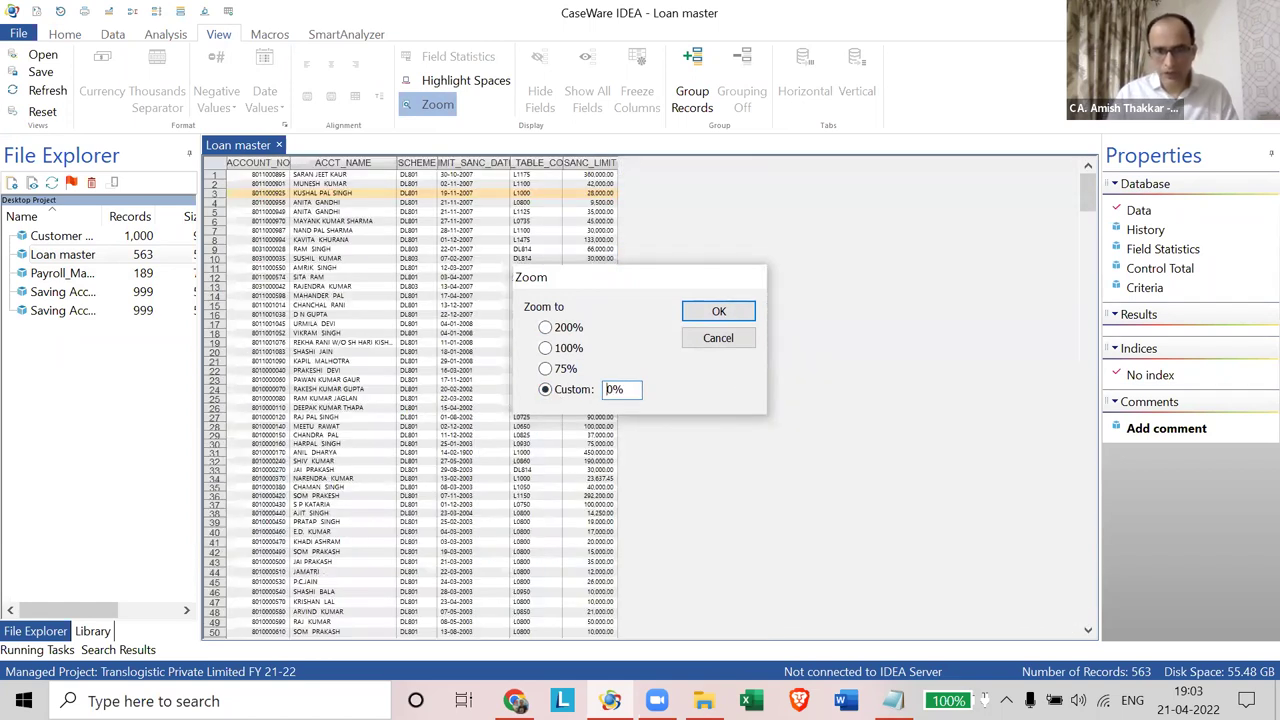
type("25")
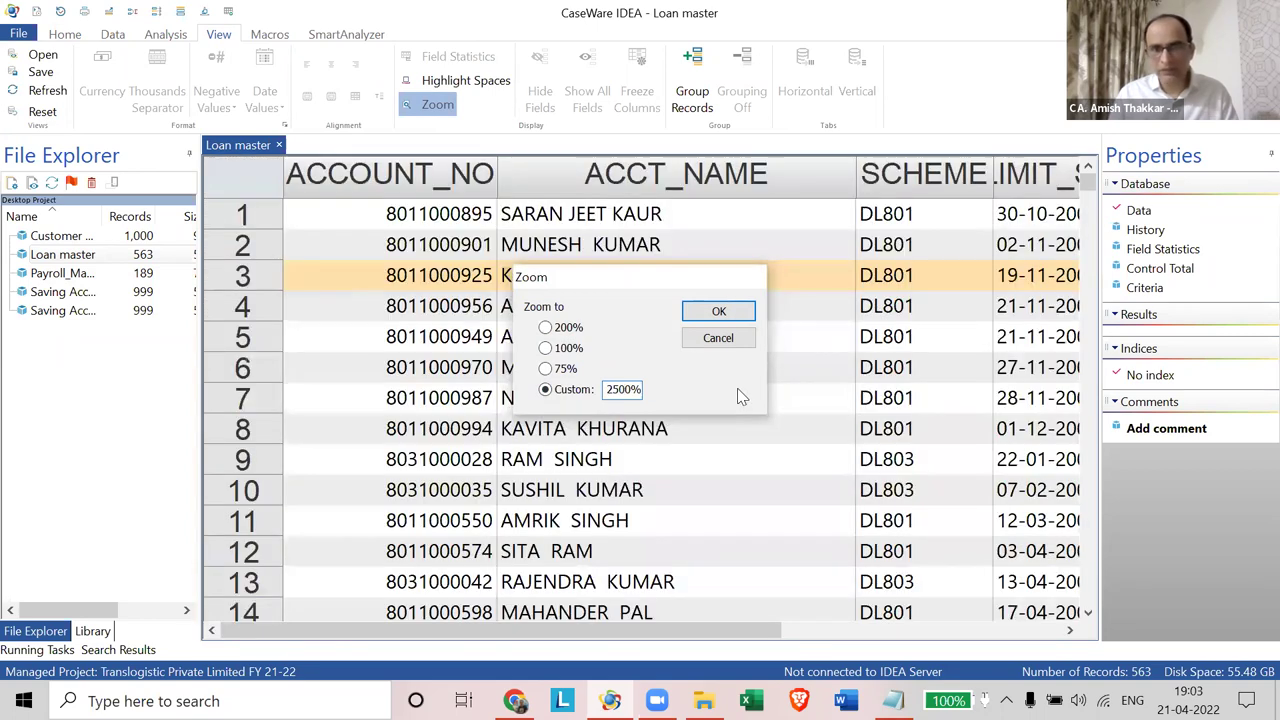
left_click(735, 313)
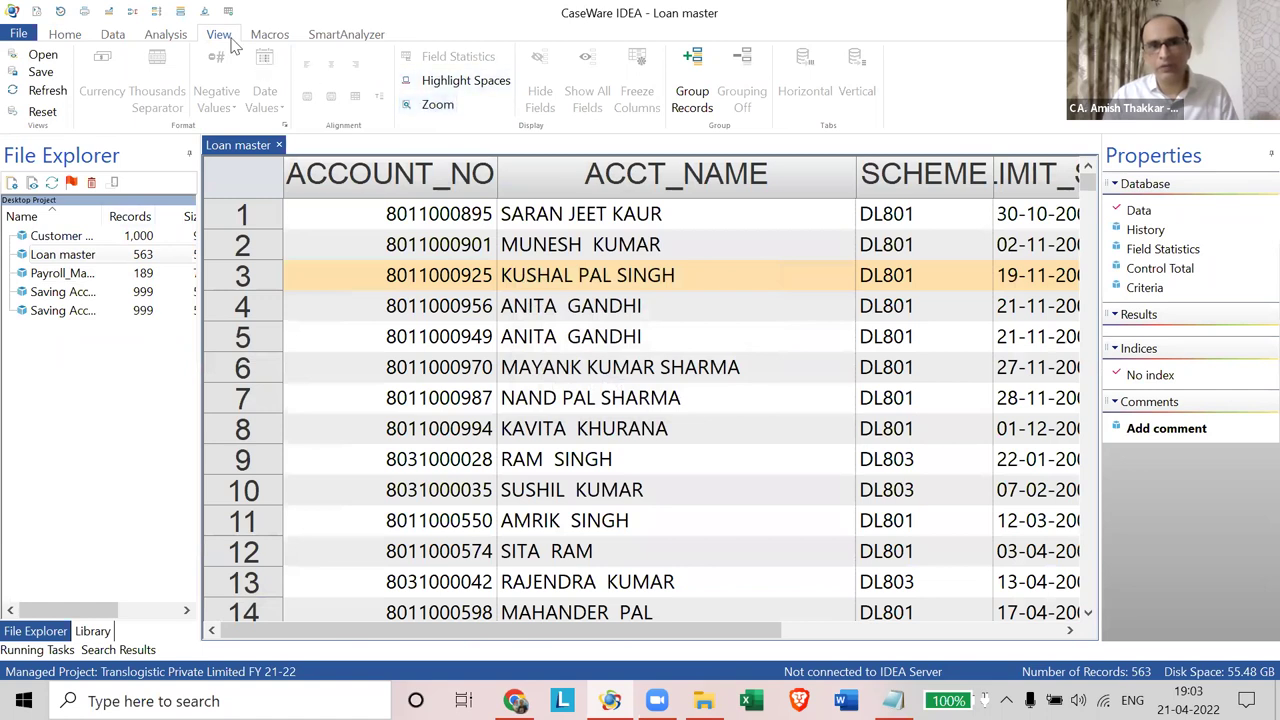
left_click(418, 106)
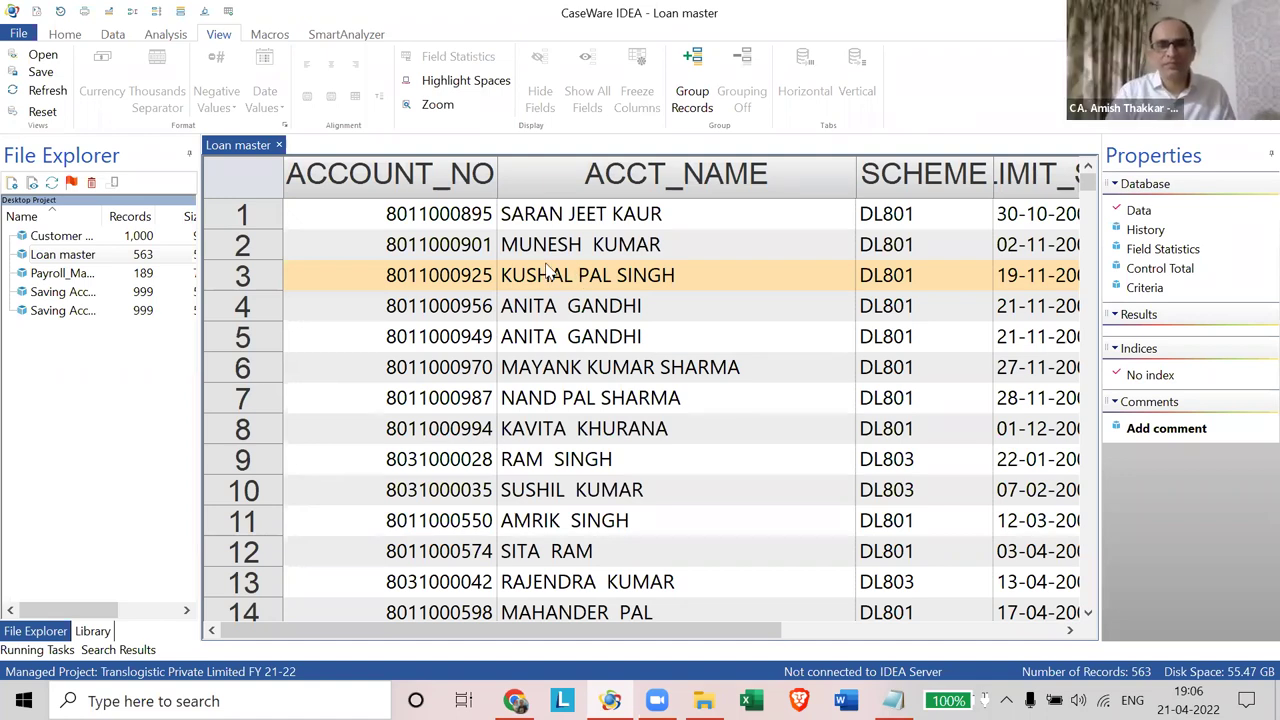
Step: Look through the enlarged Loan master records and select the account name in record 40
scroll(548, 270, "down", 3)
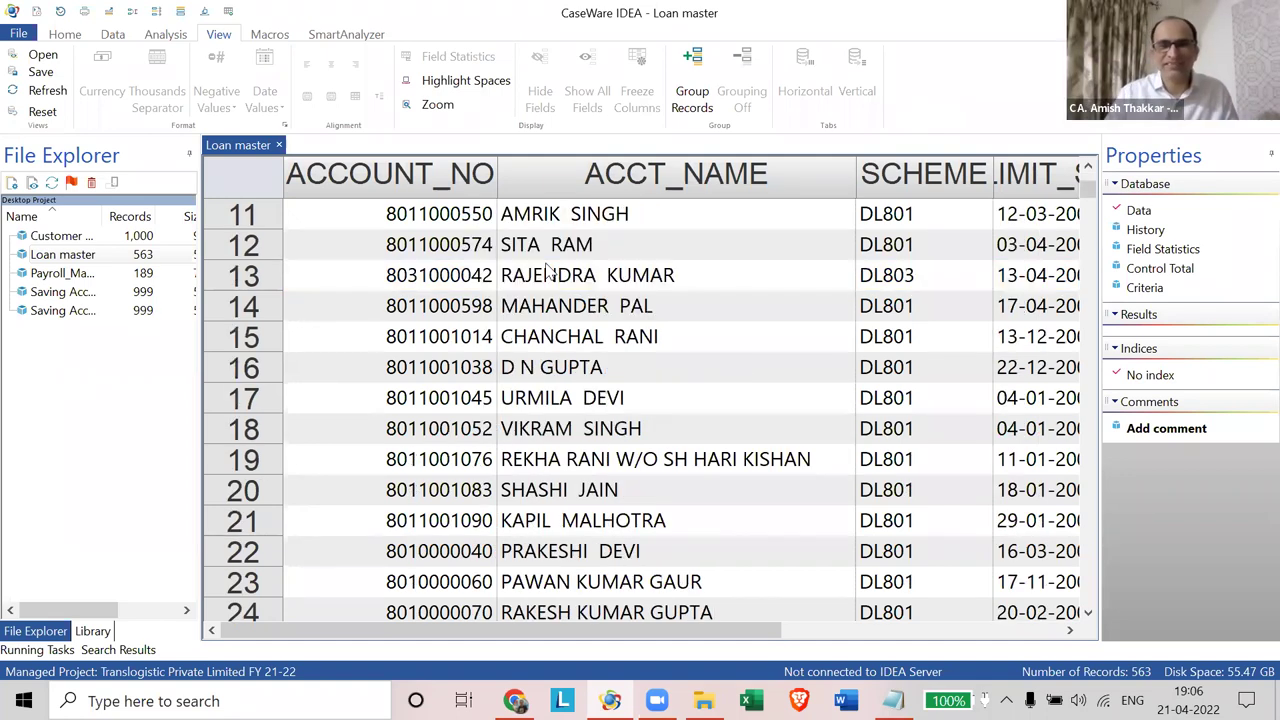
scroll(548, 270, "down", 3)
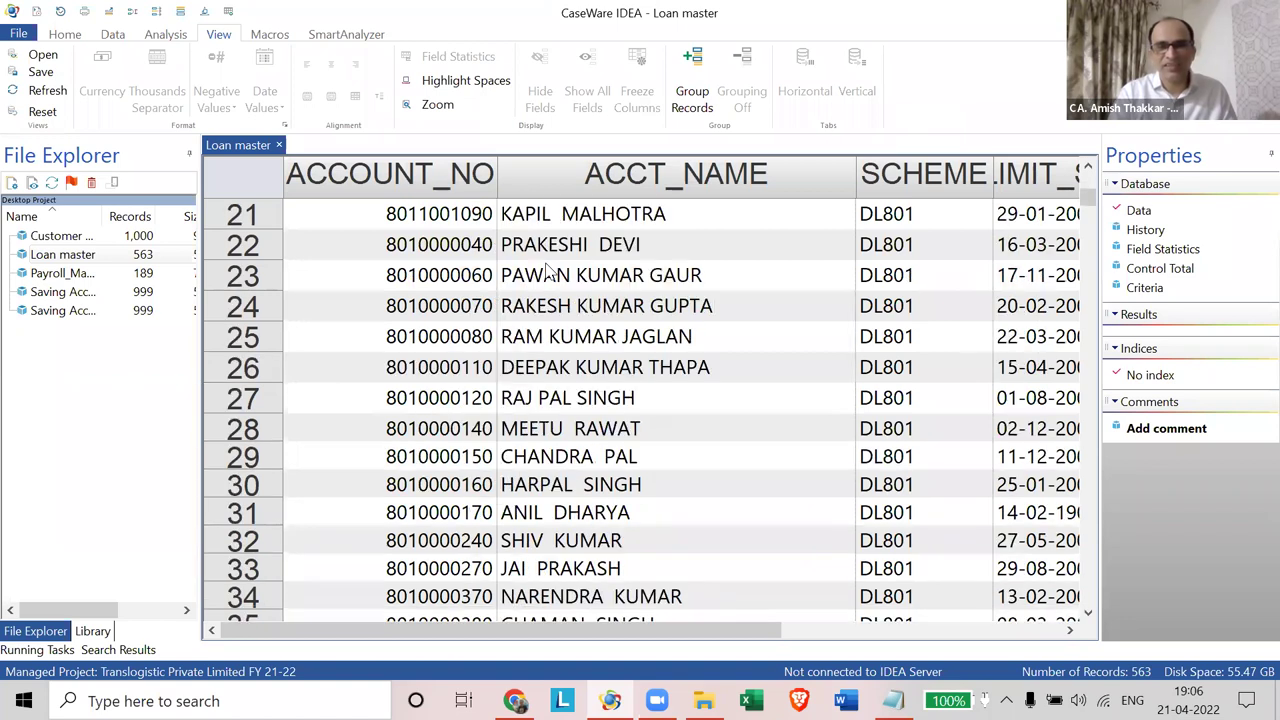
scroll(548, 270, "down", 3)
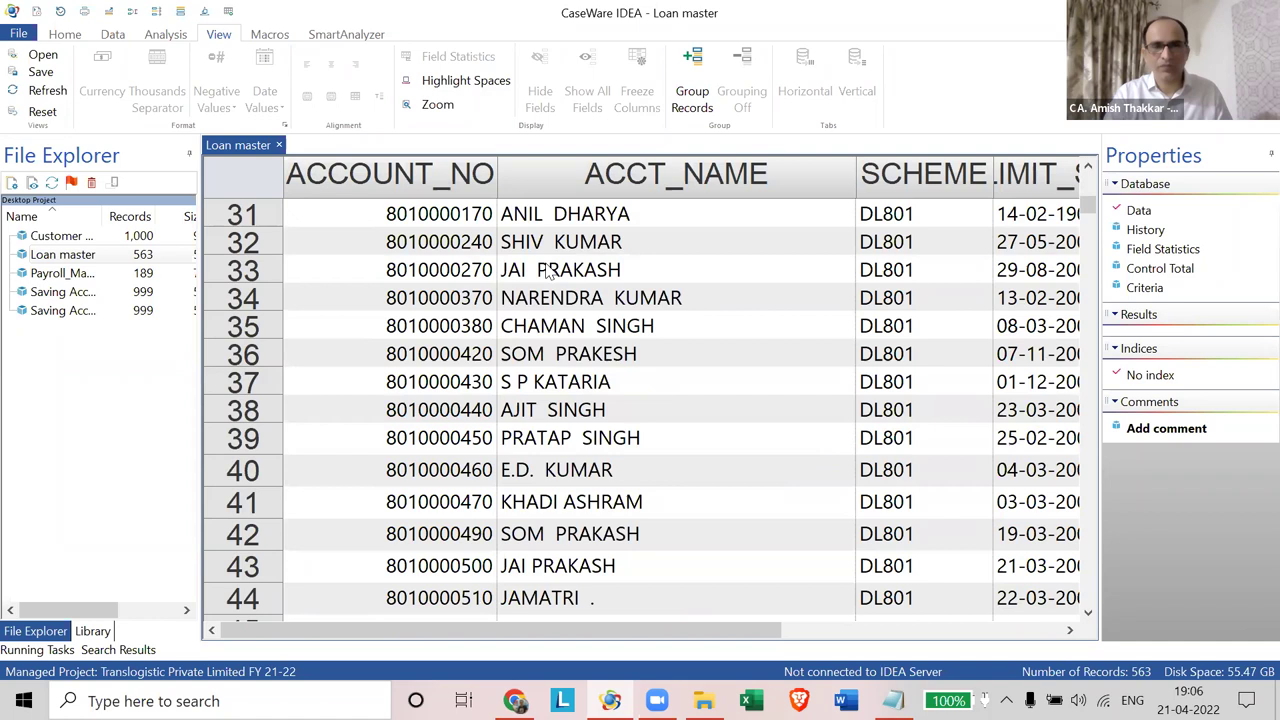
left_click(583, 475)
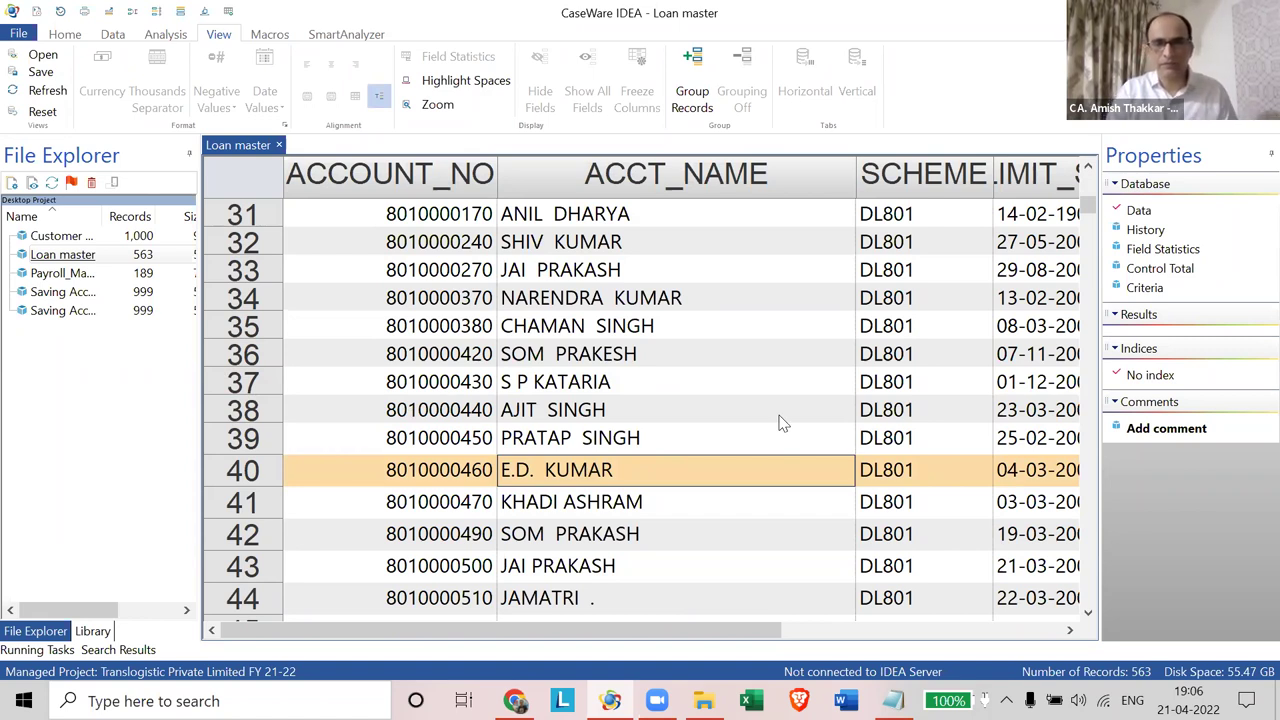
Step: Set the Loan master zoom to 100% and widen the File Explorer pane beside the records
scroll(780, 422, "up", 8)
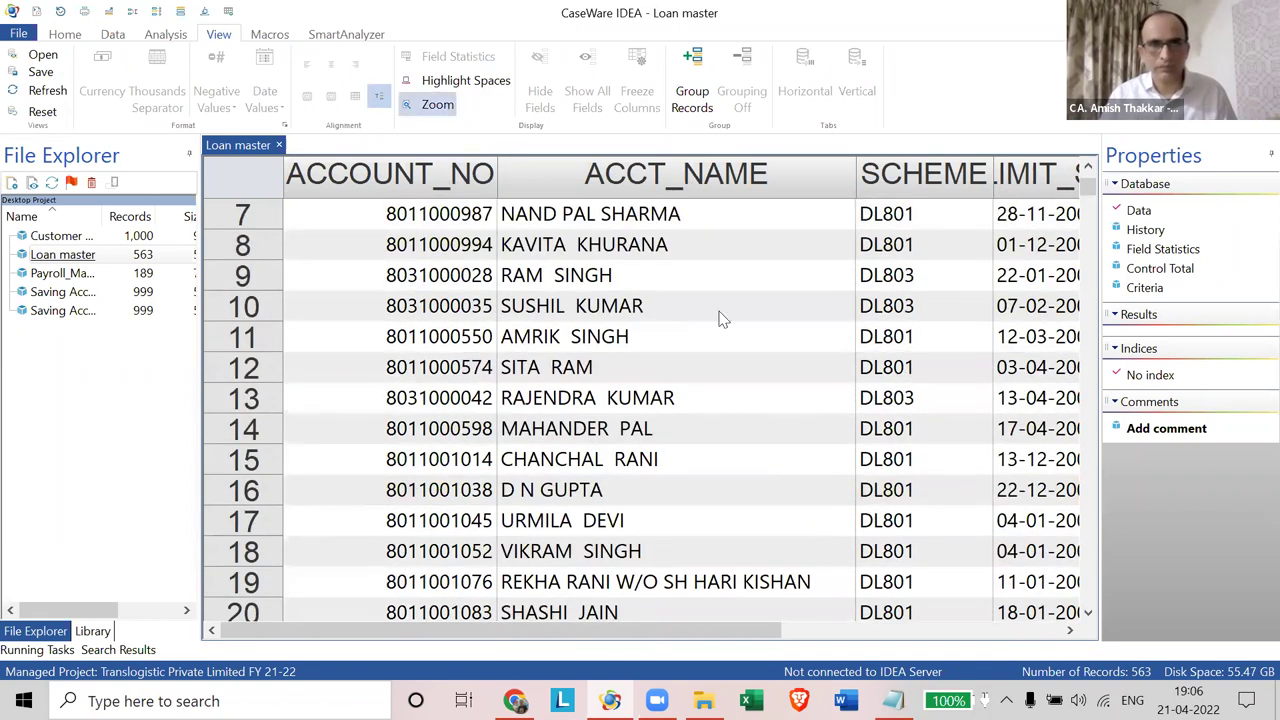
left_click(575, 349)
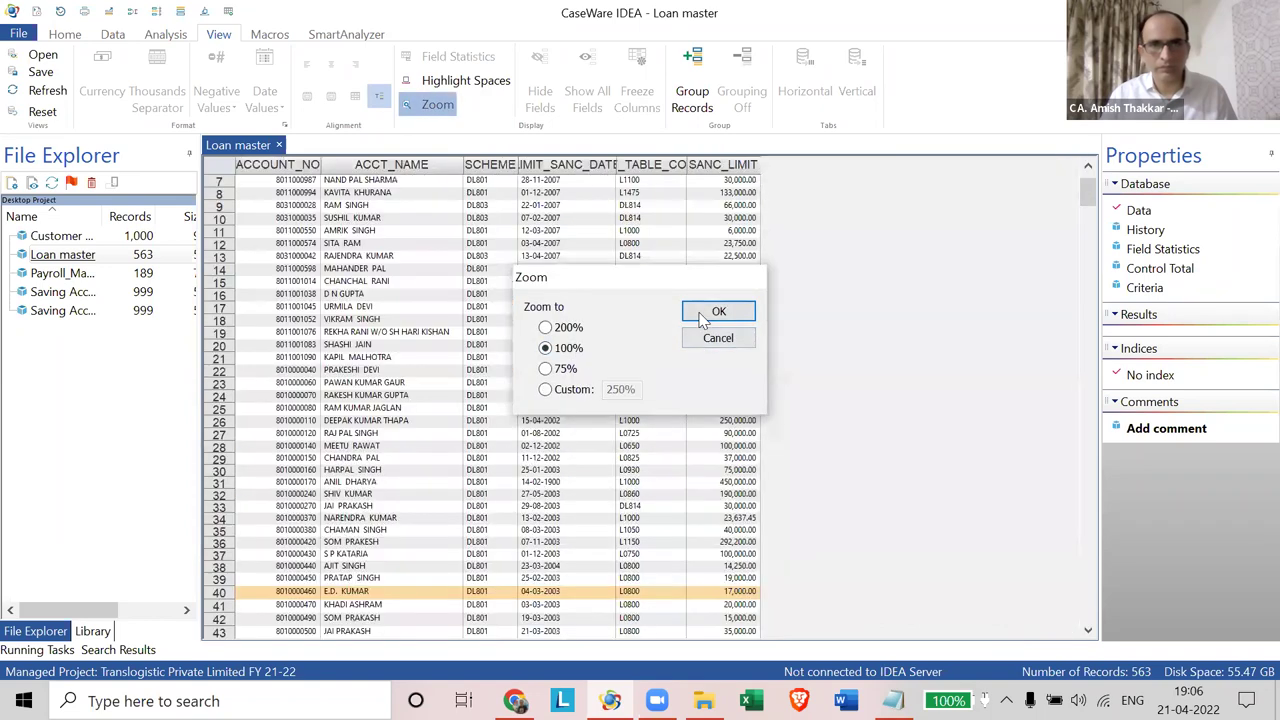
left_click(718, 338)
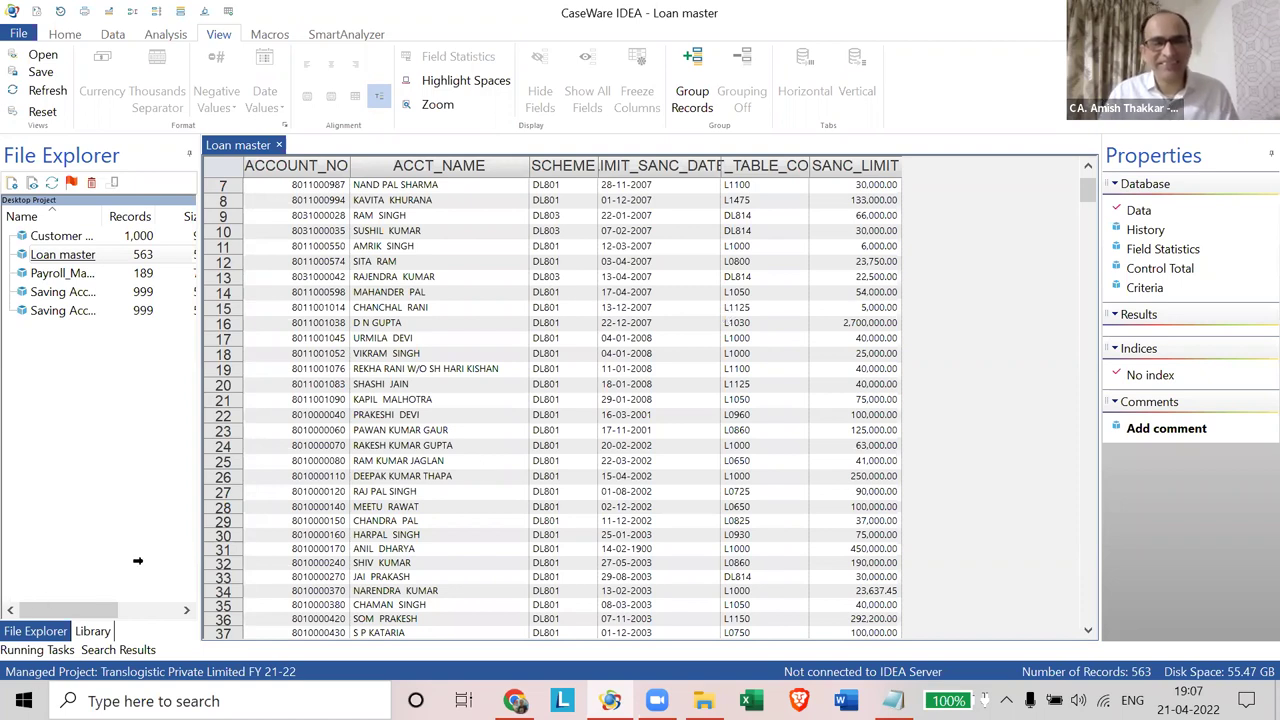
left_click_drag(208, 481, 238, 488)
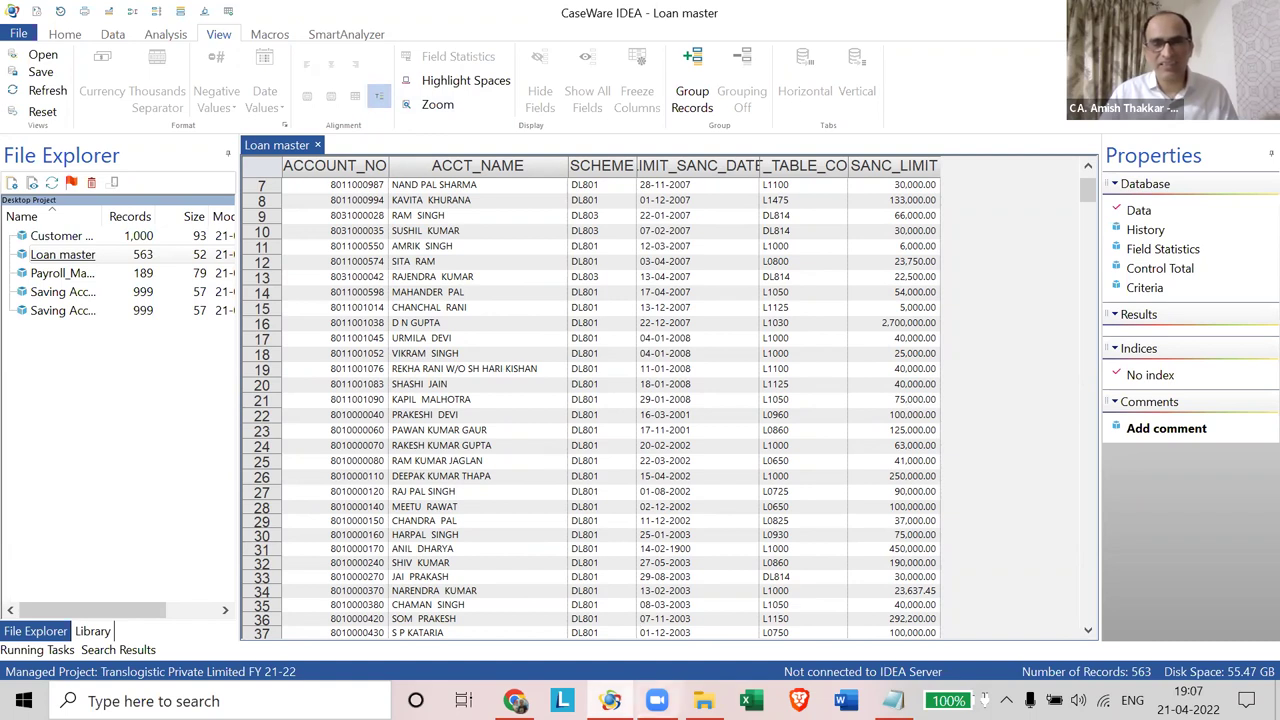
Step: Switch to the CAAT Training Files folder, look through its file list, and return to CaseWare IDEA
mouse_move(703, 700)
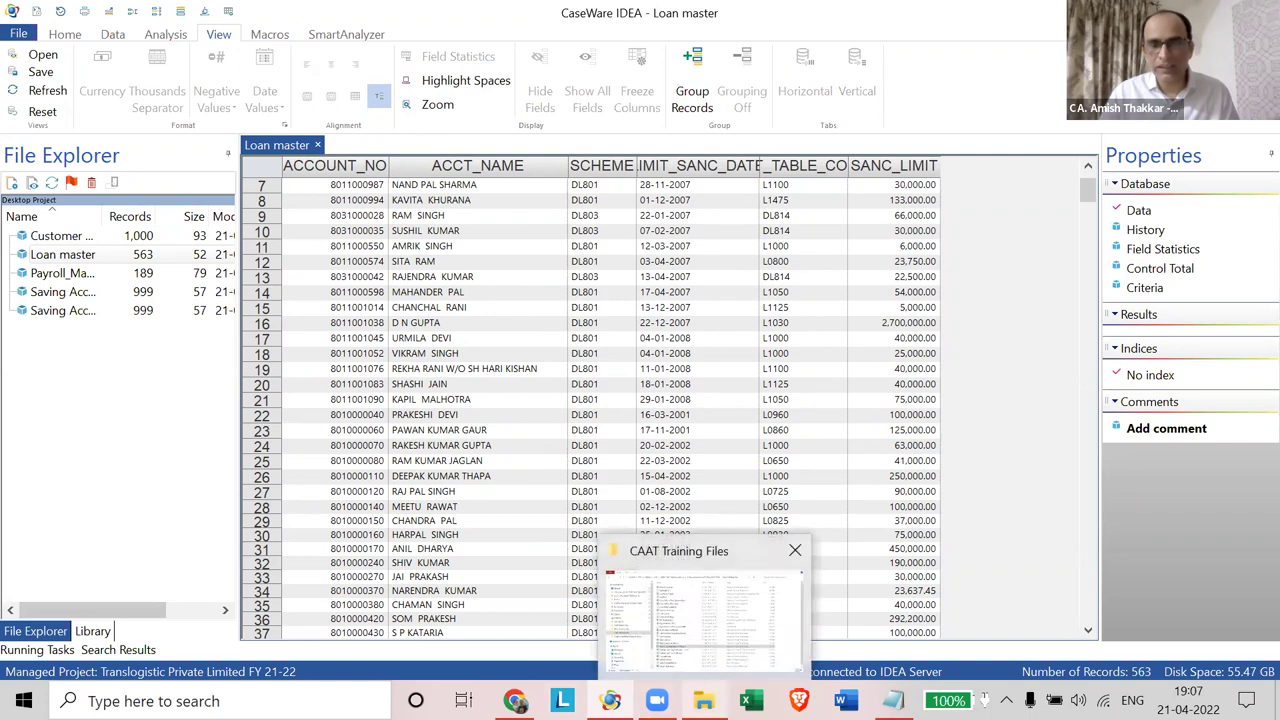
left_click(700, 615)
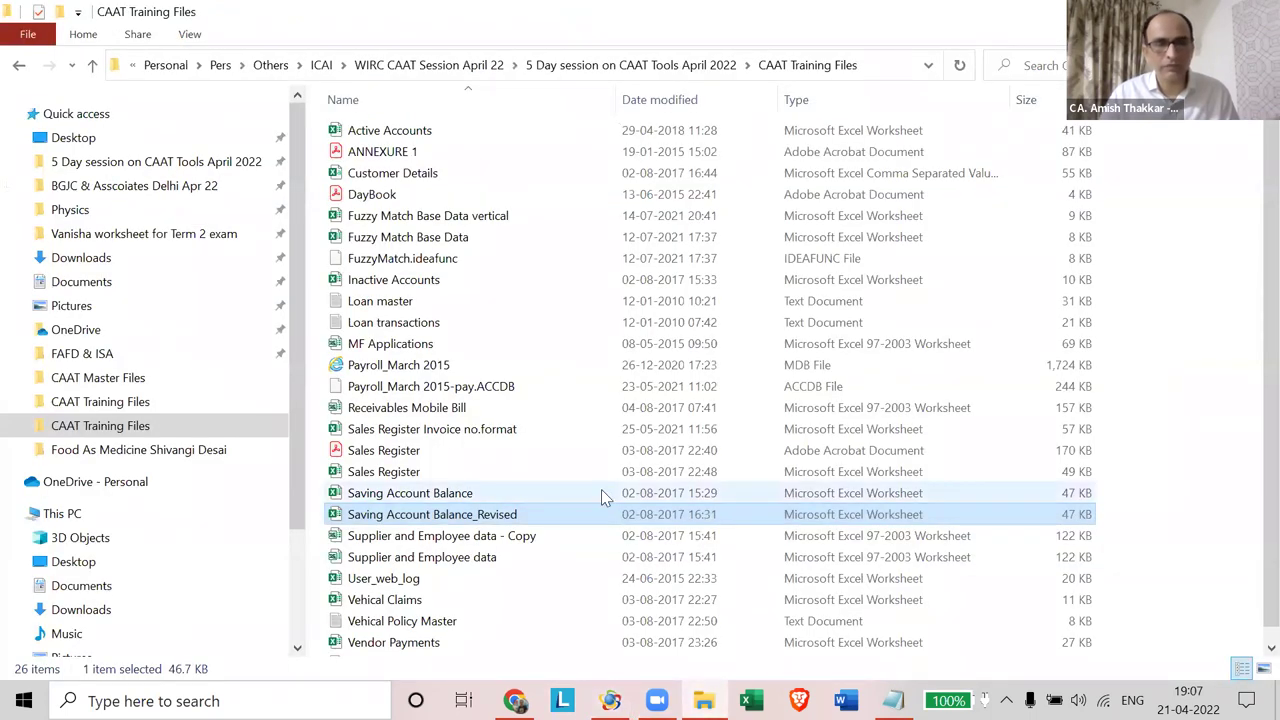
scroll(603, 497, "down", 1)
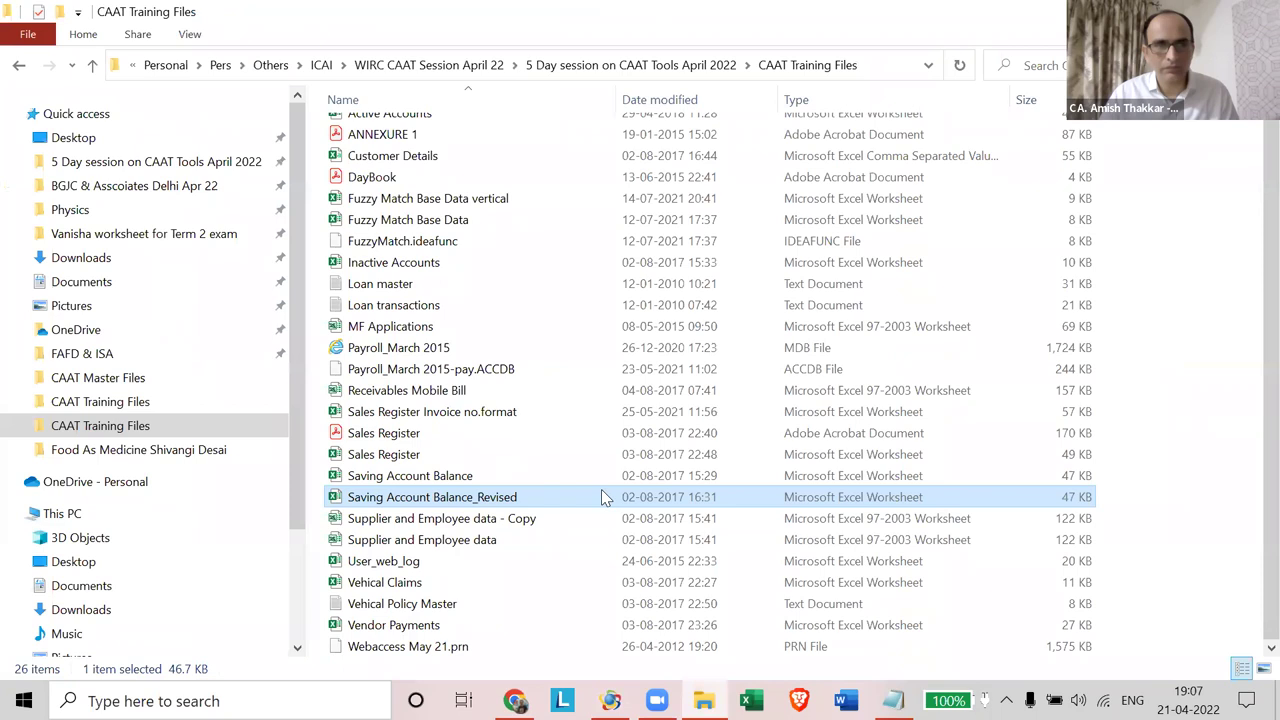
scroll(603, 497, "up", 1)
scroll(603, 497, "down", 1)
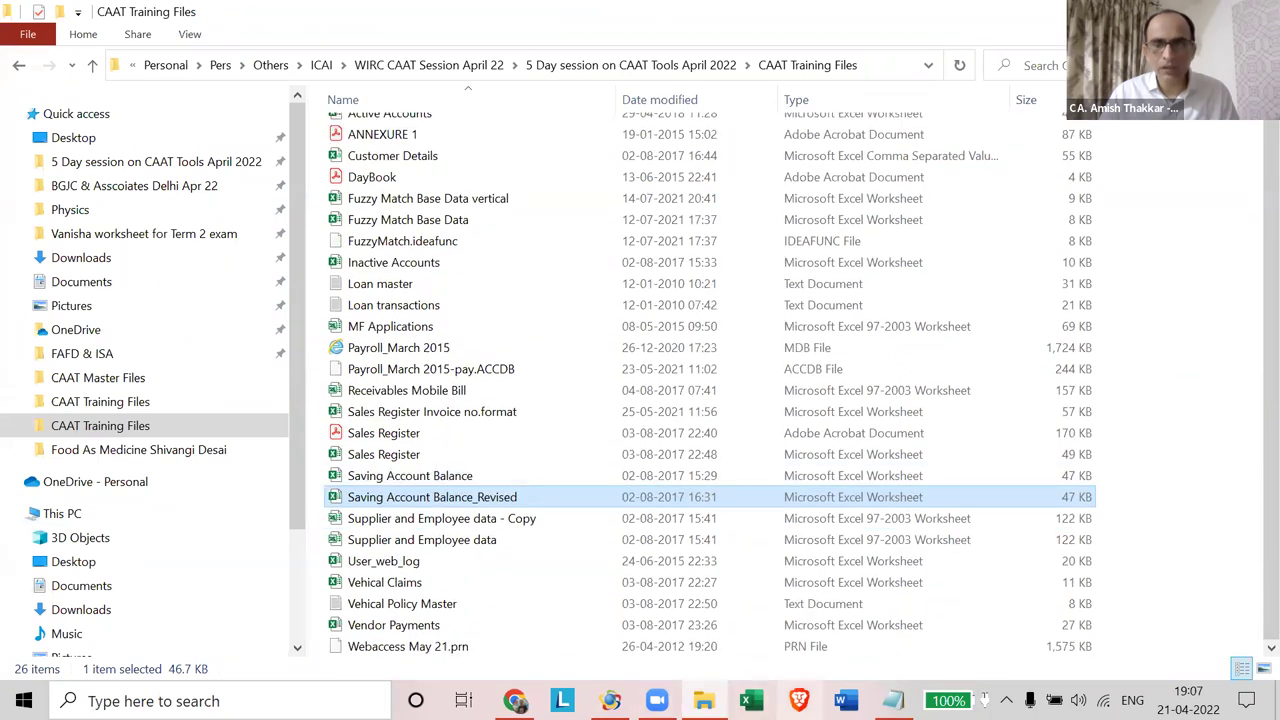
key("alt+Tab")
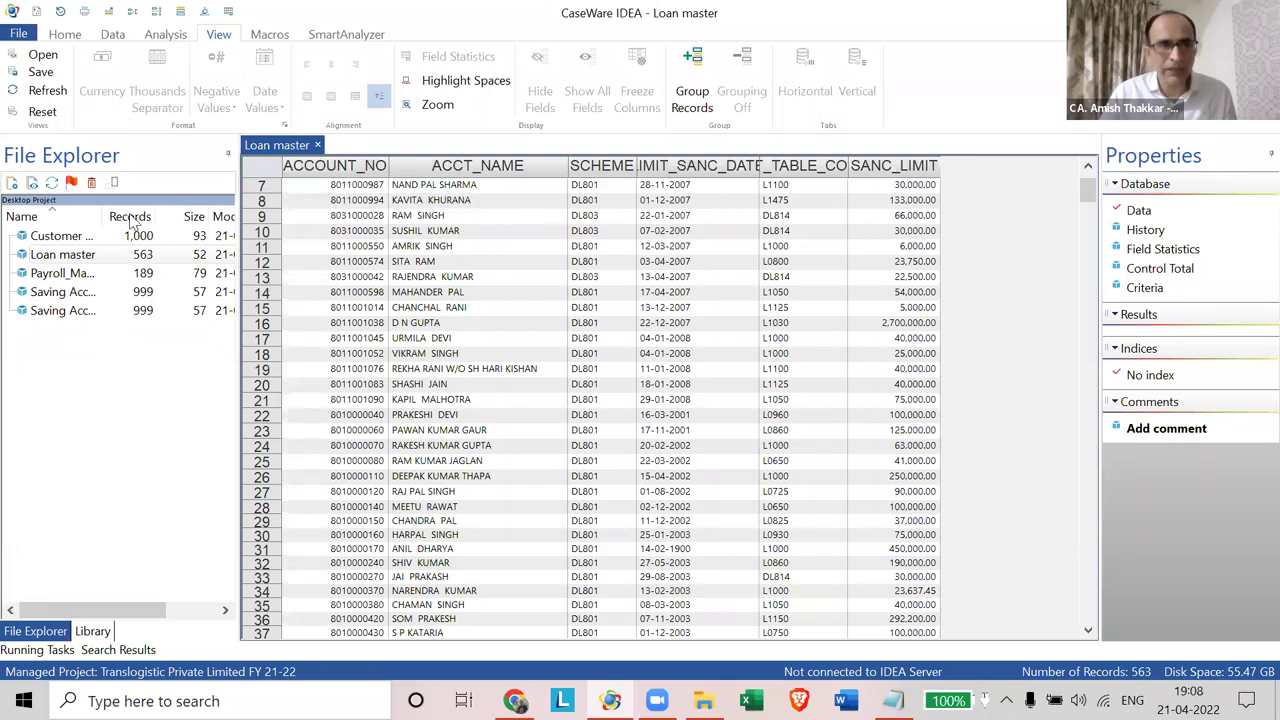
Step: Open the Saving Account Balance database and enlarge its grid to examine the ACCNO and BR_CODE columns
double_click(80, 292)
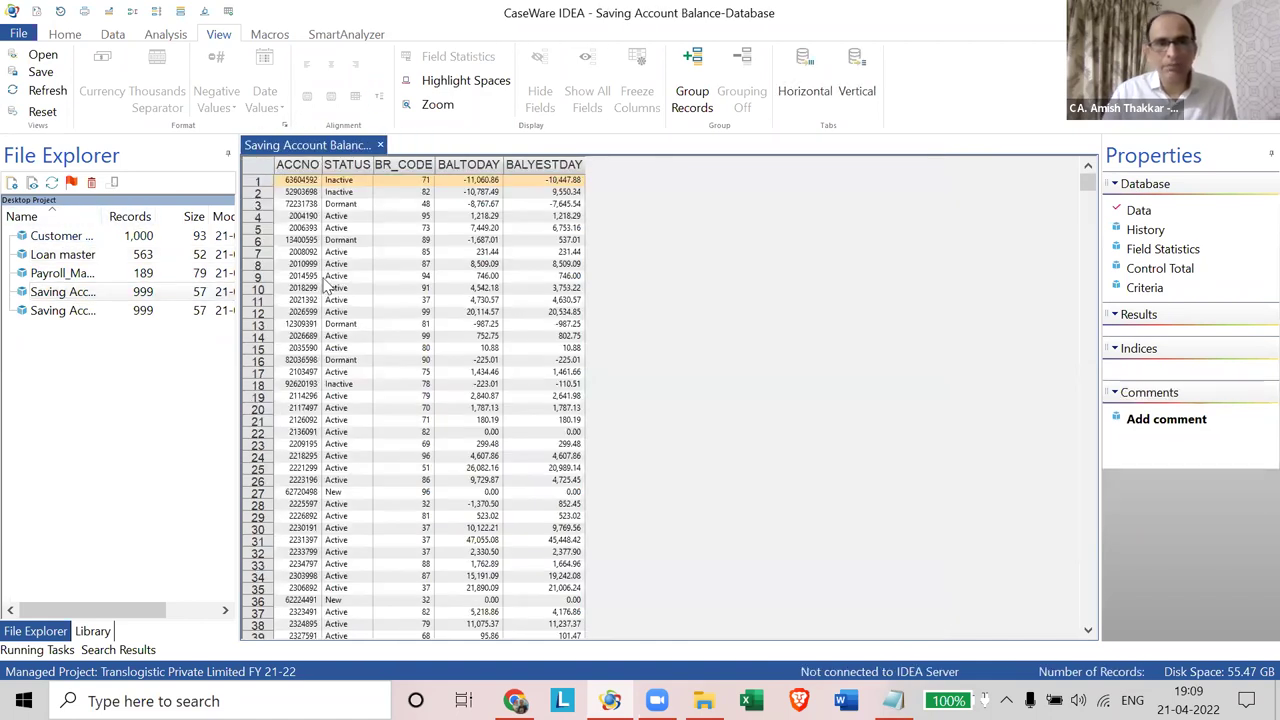
scroll(327, 286, "down", 3)
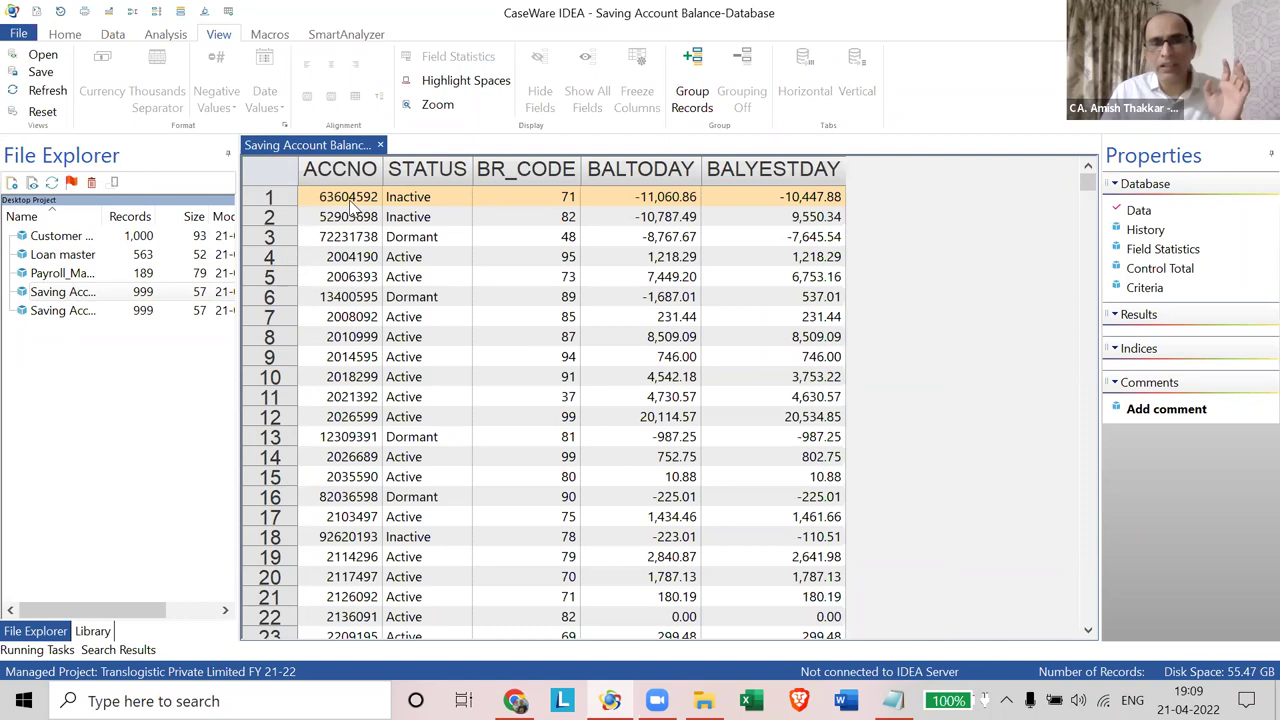
left_click_drag(355, 205, 360, 336)
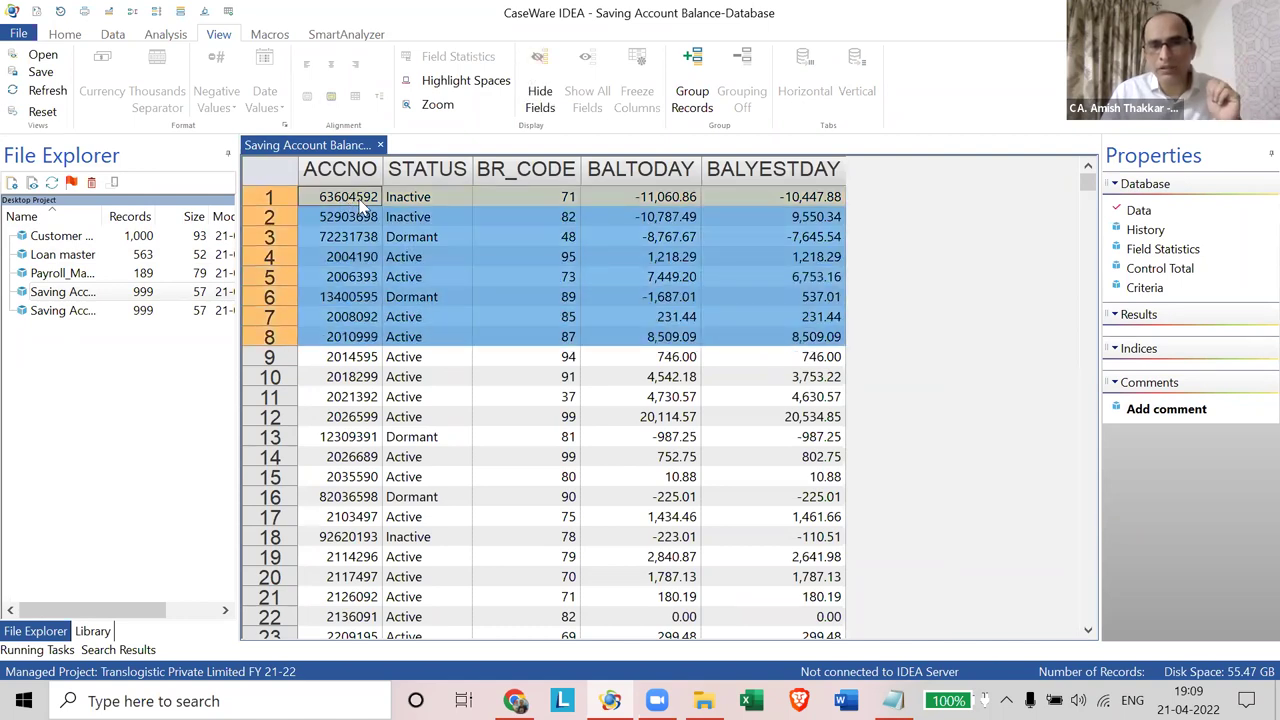
left_click(535, 172)
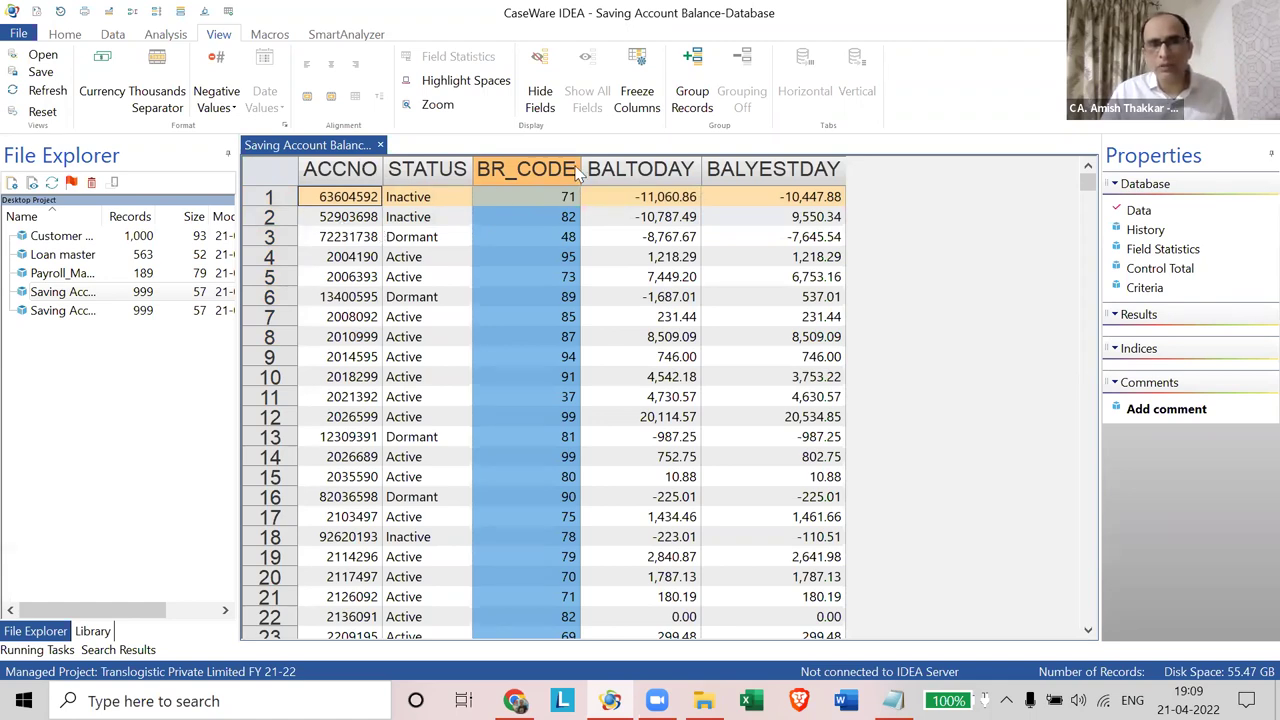
left_click(330, 172, "ctrl")
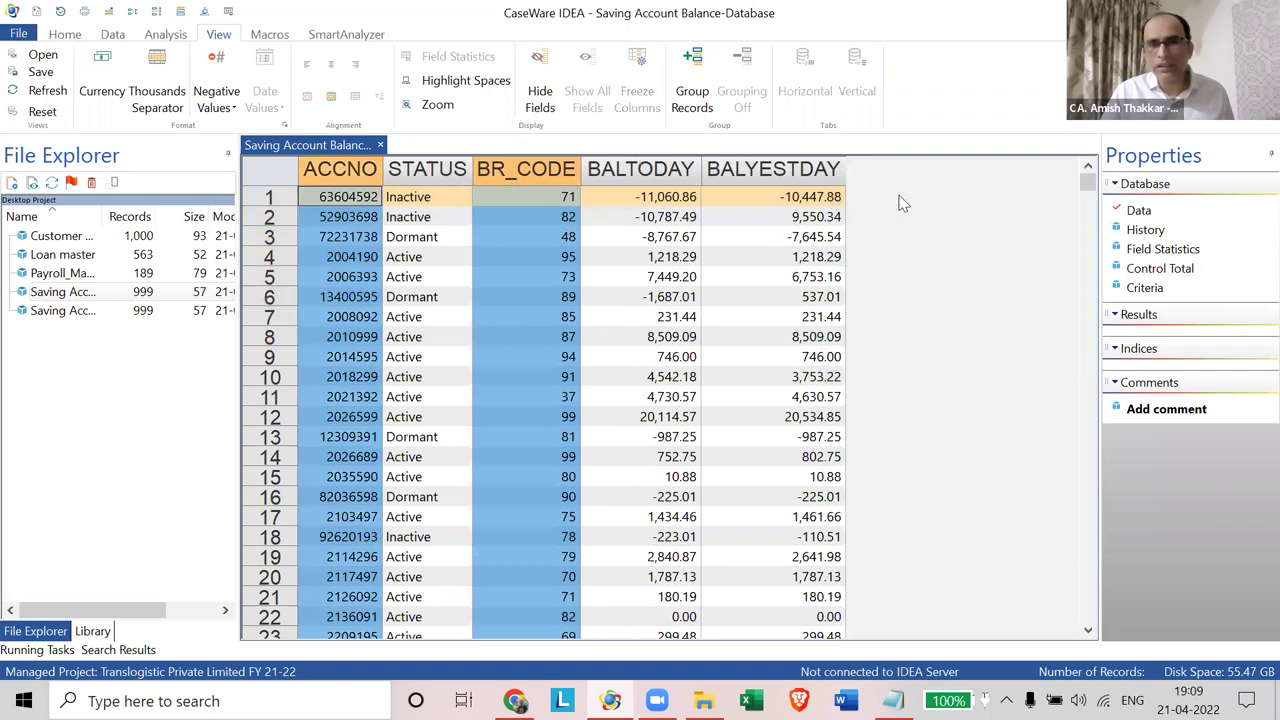
left_click(790, 200)
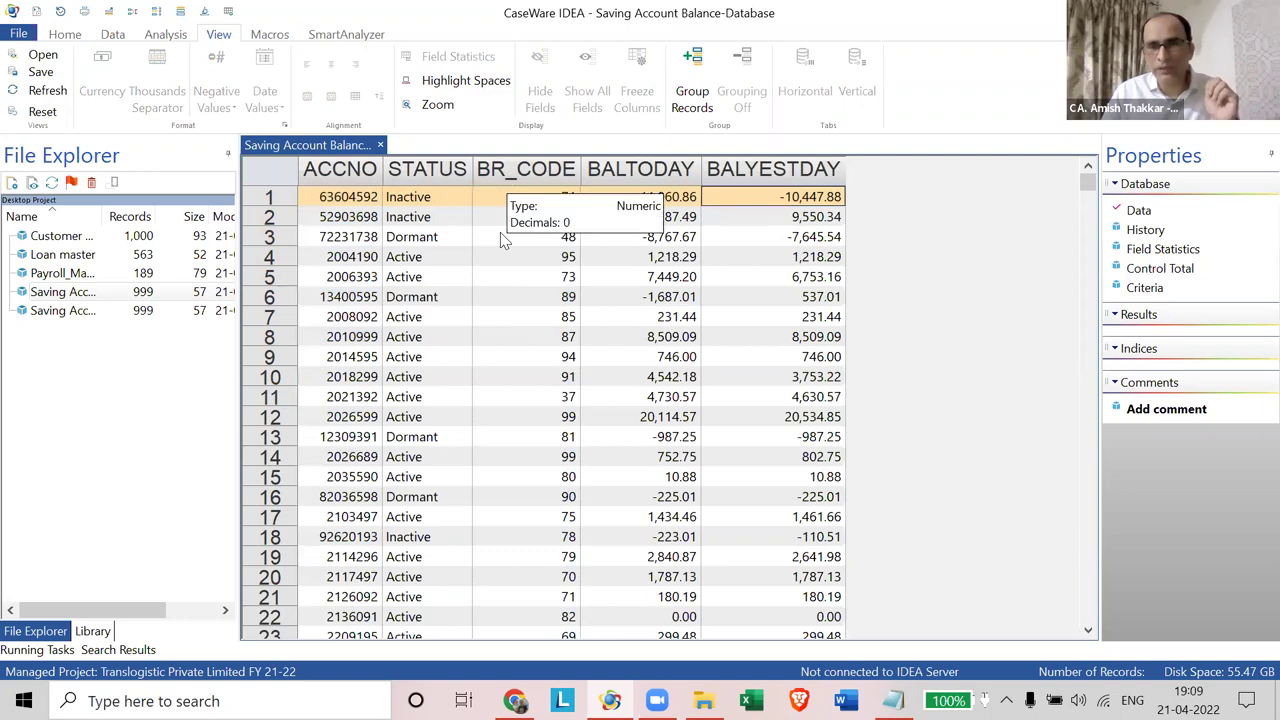
Step: Create field statistics for all fields of the Saving Account Balance database and widen the statistic-name column to show full labels
left_click(1160, 252)
left_click(1160, 252)
left_click(1160, 252)
left_click(1160, 252)
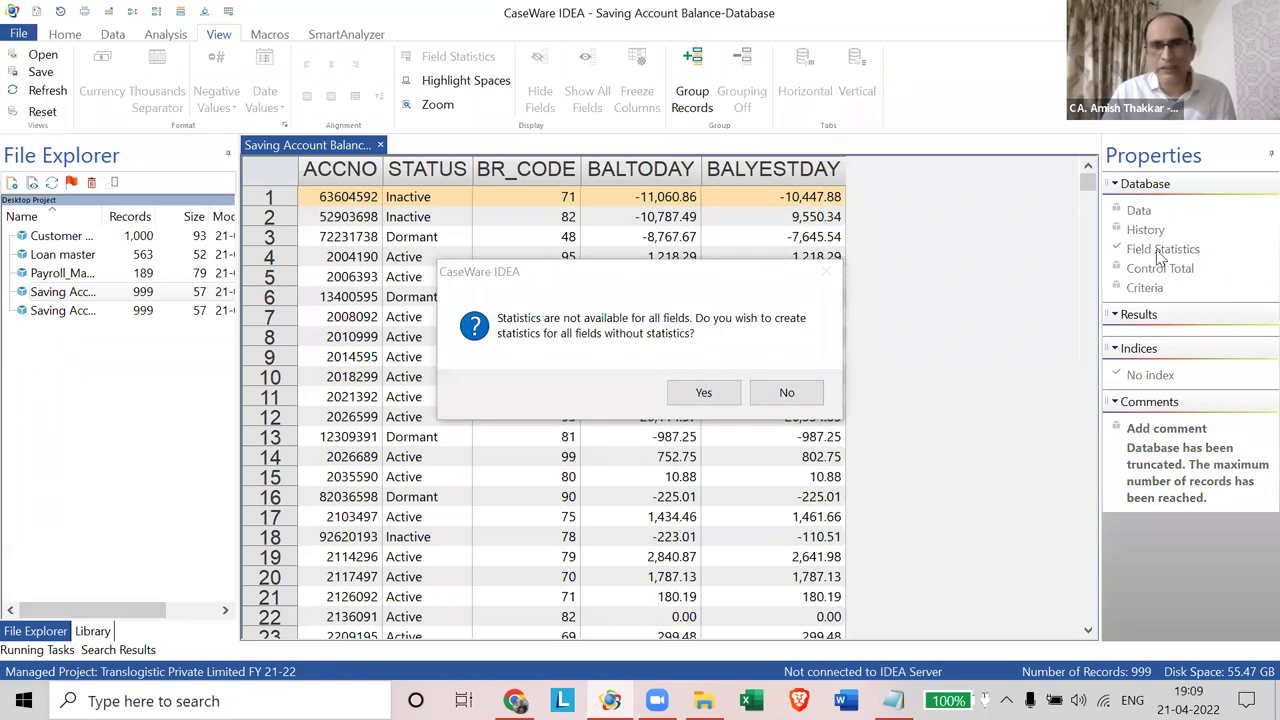
left_click(706, 393)
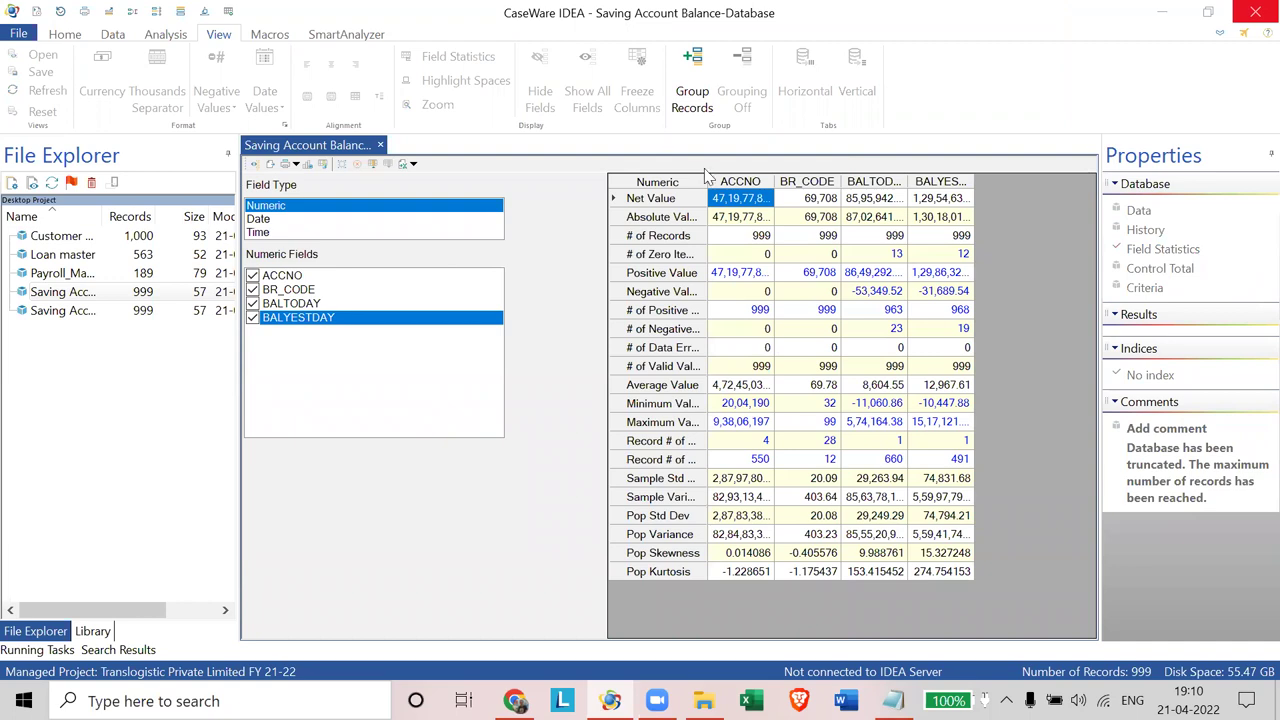
left_click_drag(553, 237, 491, 237)
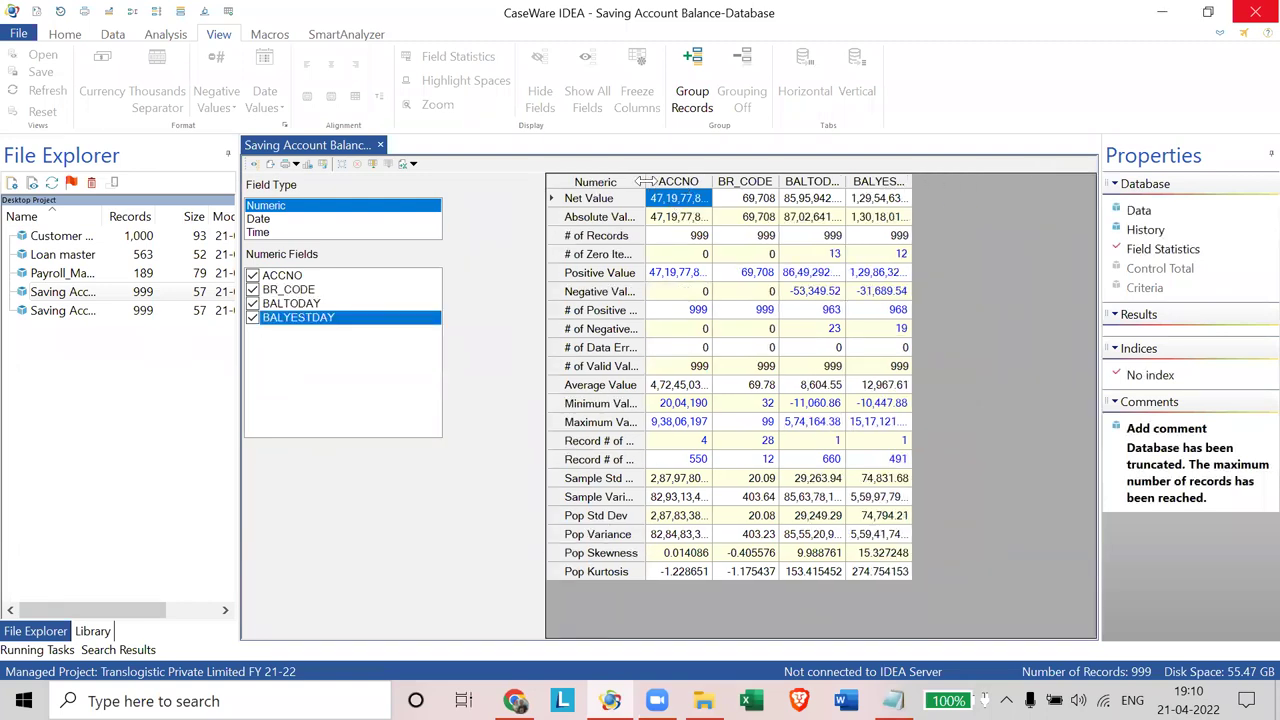
left_click_drag(652, 181, 692, 181)
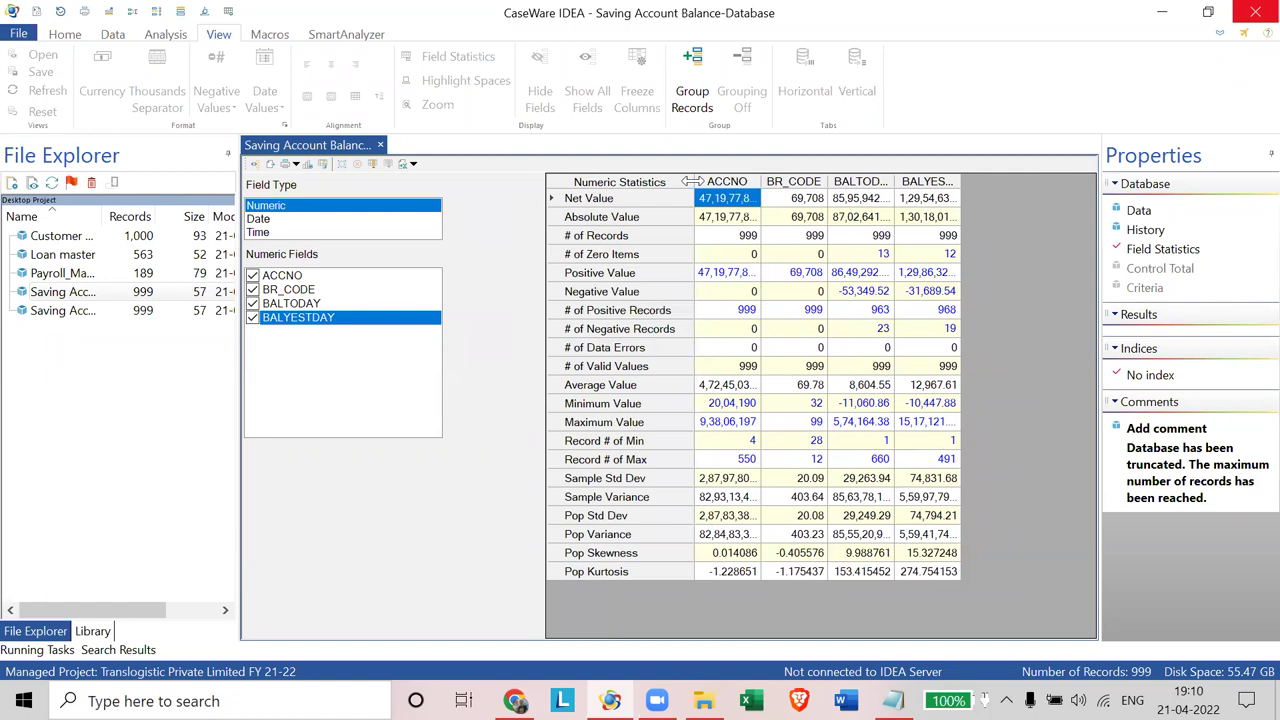
Step: Review the numeric field type and its statistics columns for ACCNO, BR_CODE, BALTODAY and BALYESTDAY
left_click(266, 210)
left_click(269, 212)
left_click(269, 210)
left_click(269, 210)
left_click(740, 182)
left_click(788, 184)
left_click(865, 182)
left_click(912, 184)
Step: Check the number of zero items for the ACCNO and BR_CODE fields in the numeric statistics
left_click(706, 258)
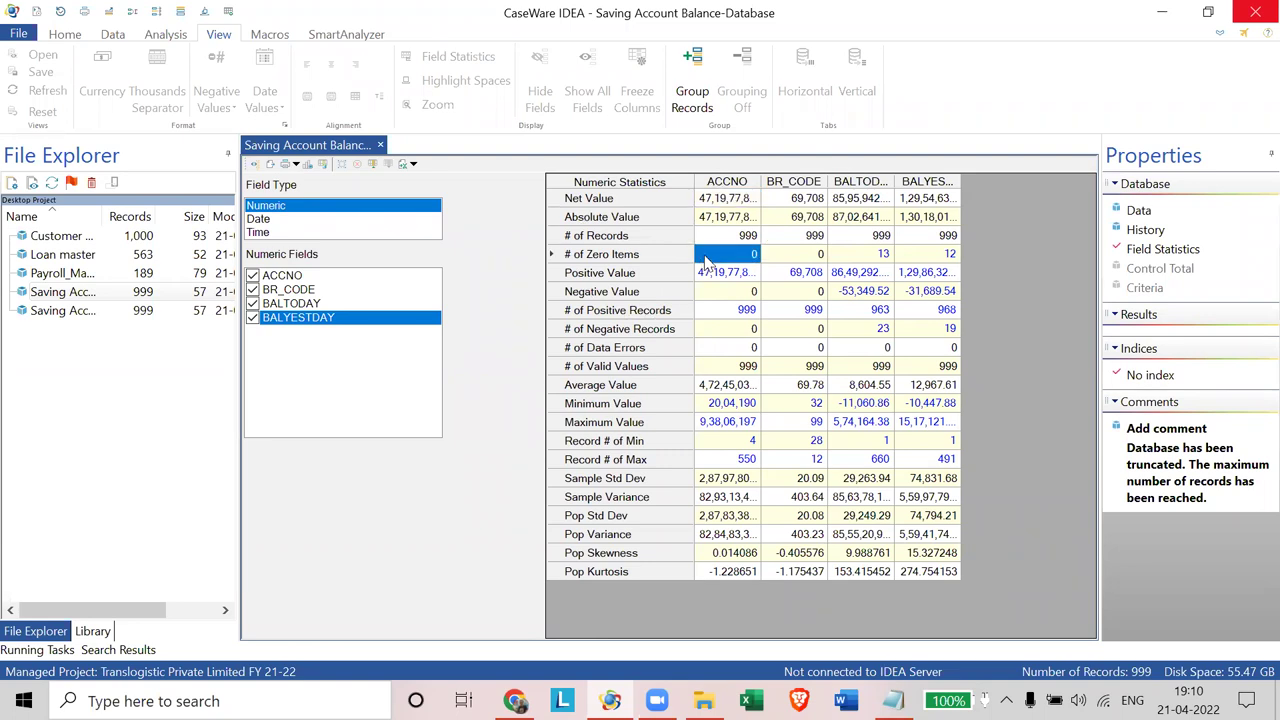
left_click(740, 185)
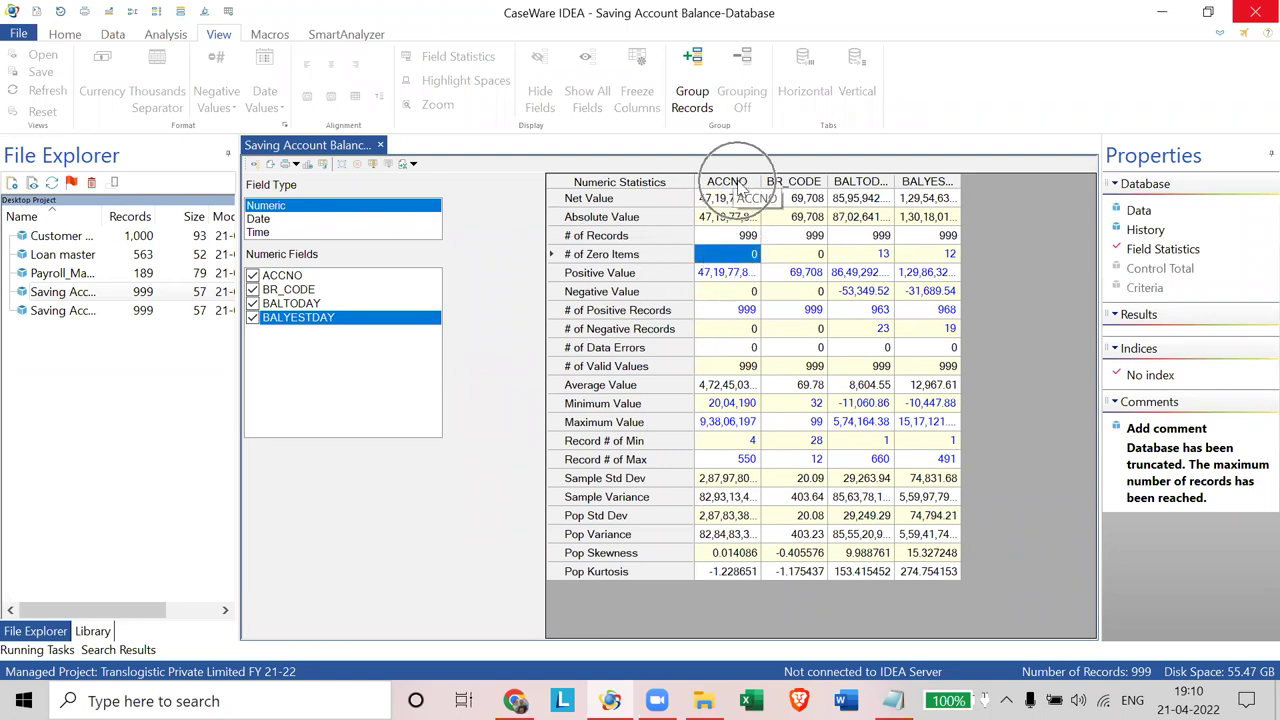
left_click(655, 265)
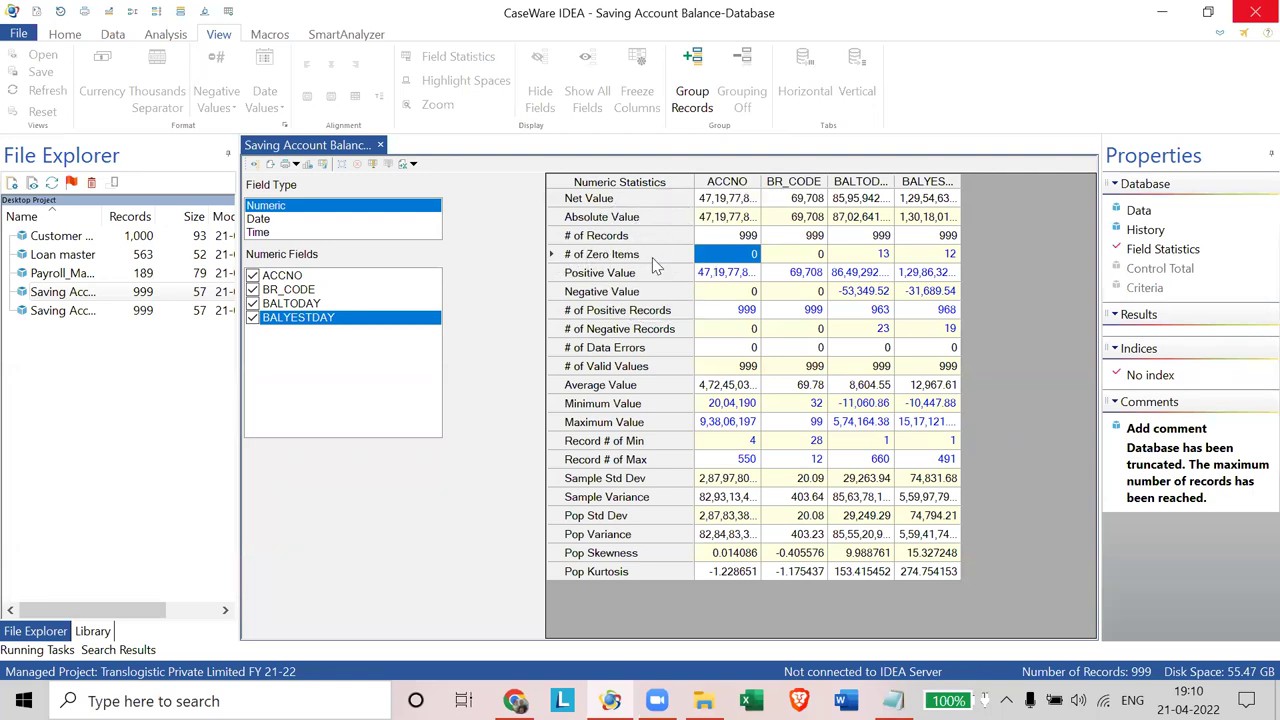
left_click(750, 250)
left_click(750, 250)
left_click(750, 250)
left_click(750, 250)
left_click(750, 250)
left_click(744, 246)
left_click(756, 248)
left_click(750, 258)
left_click(745, 185)
left_click(818, 262)
left_click(821, 262)
Step: Widen the BALTODAY statistics column and inspect the records behind its zero-item count, closing the list when done
left_click_drag(896, 181, 930, 181)
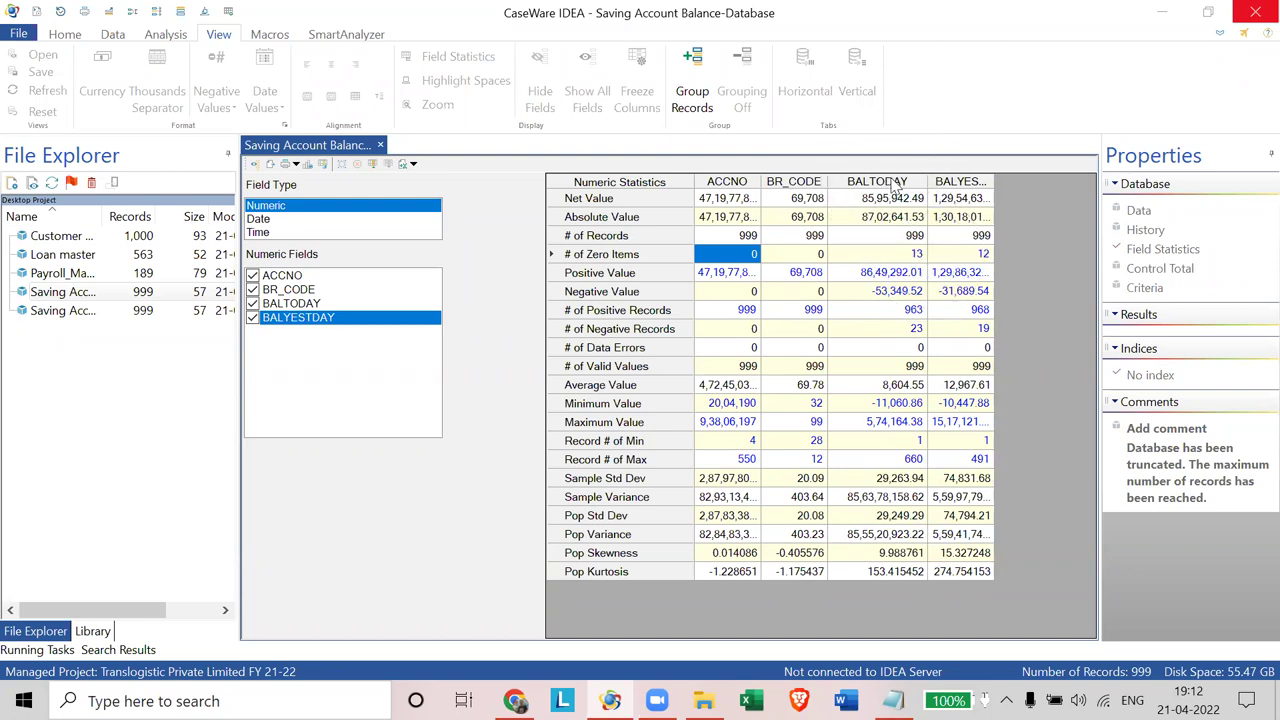
double_click(916, 258)
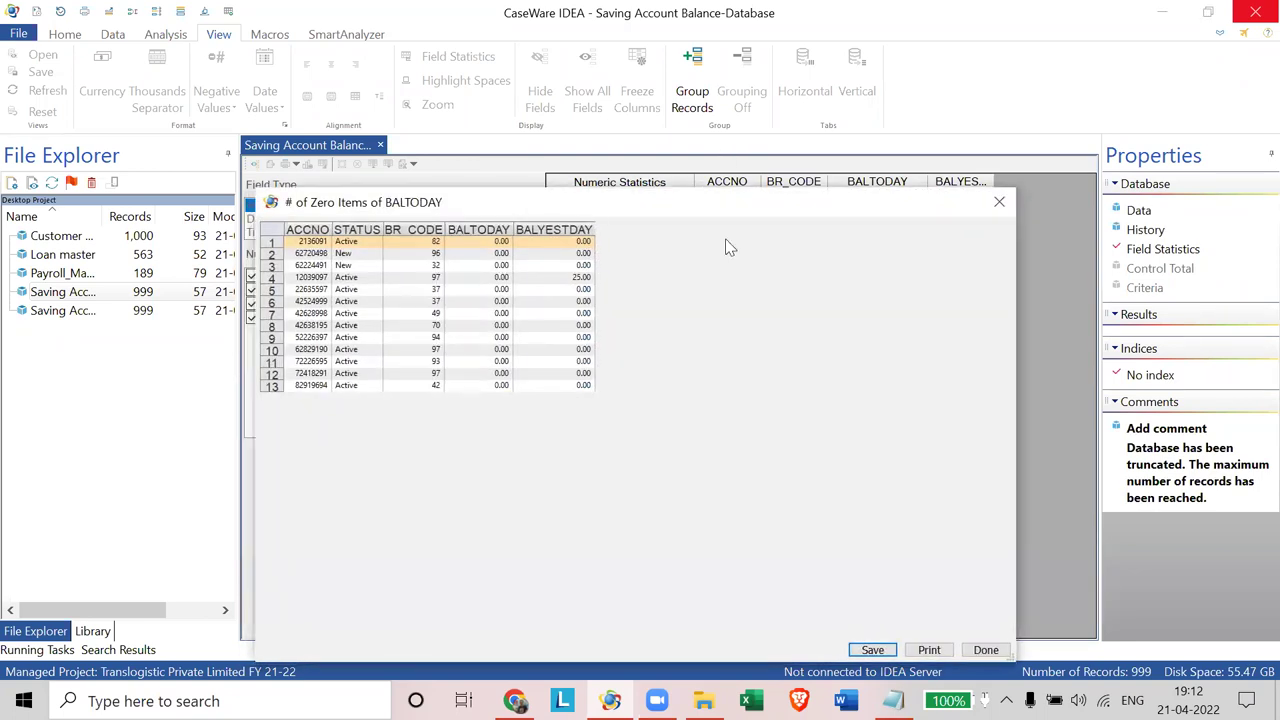
left_click_drag(595, 203, 762, 144)
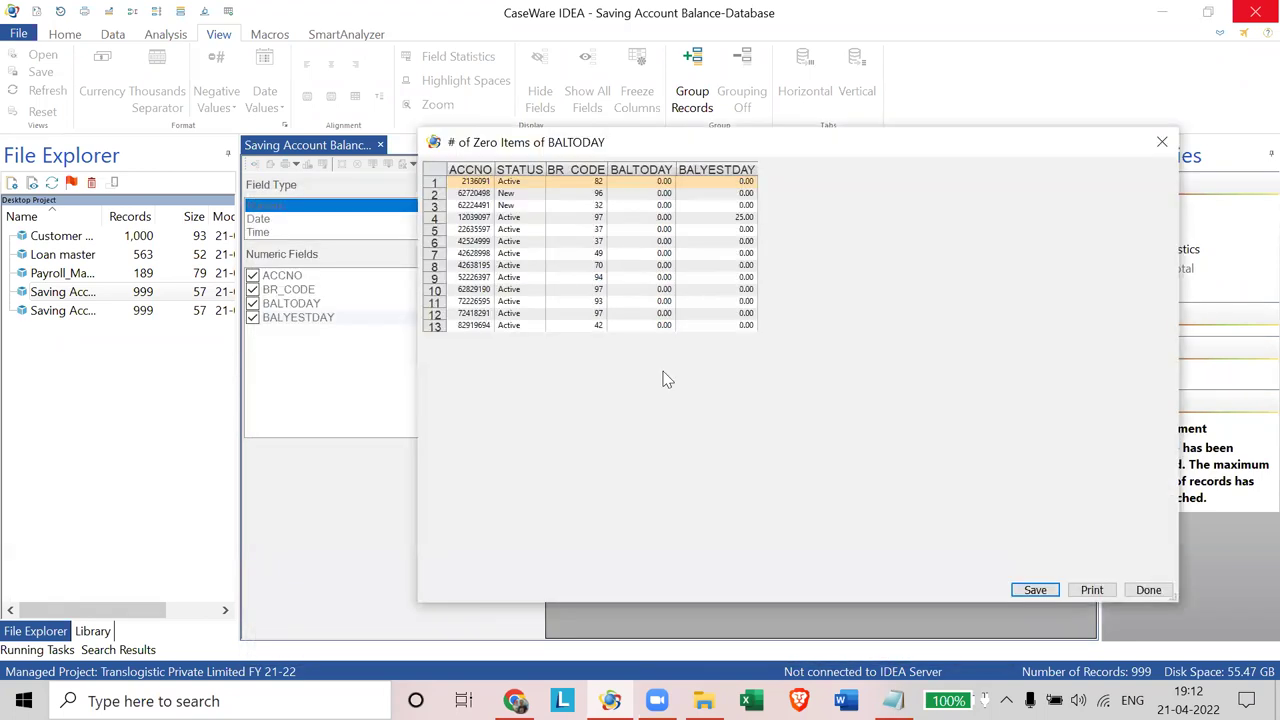
left_click(668, 186)
left_click(1162, 142)
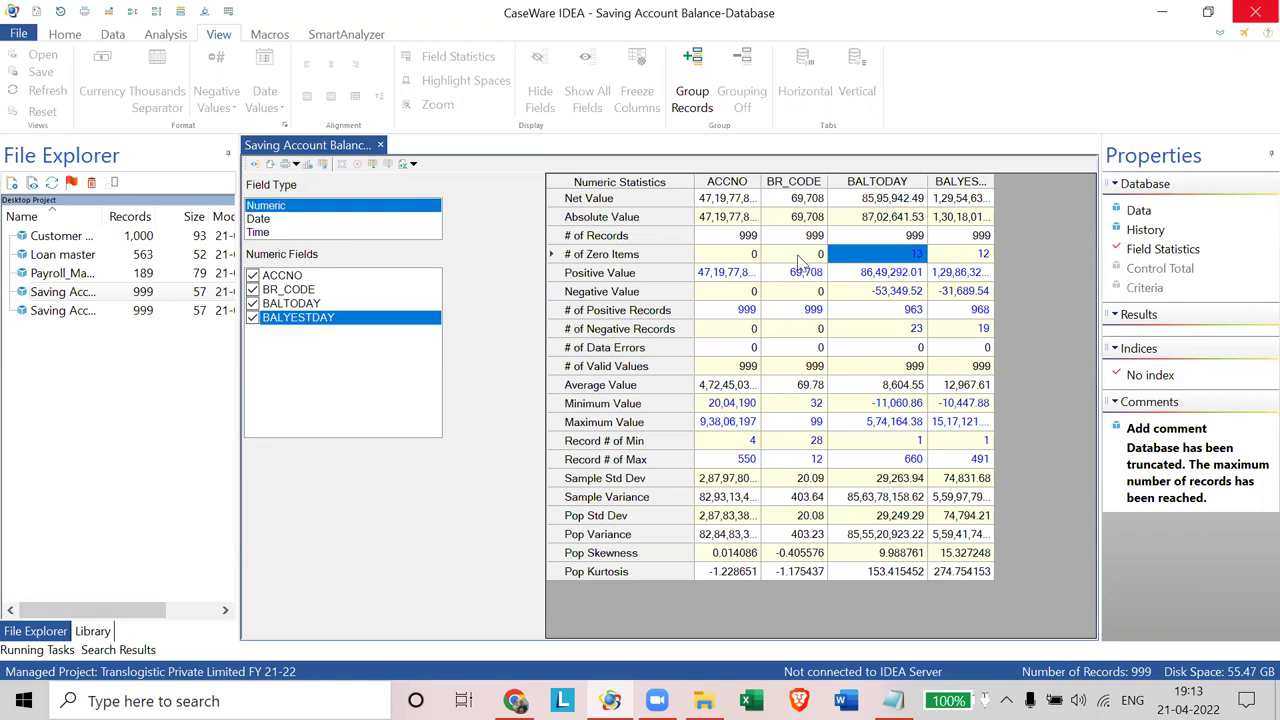
Step: Check the date field statistics against the database's data view, ending on the numeric statistics
left_click(264, 221)
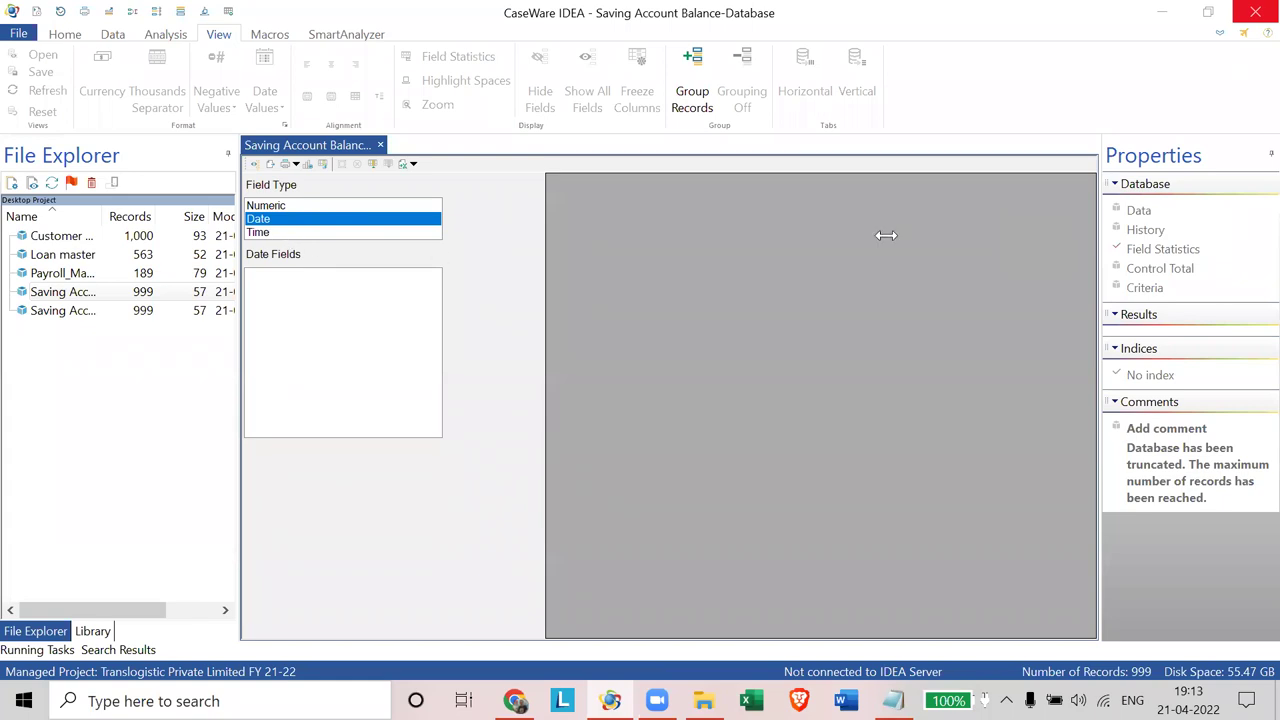
left_click(1139, 210)
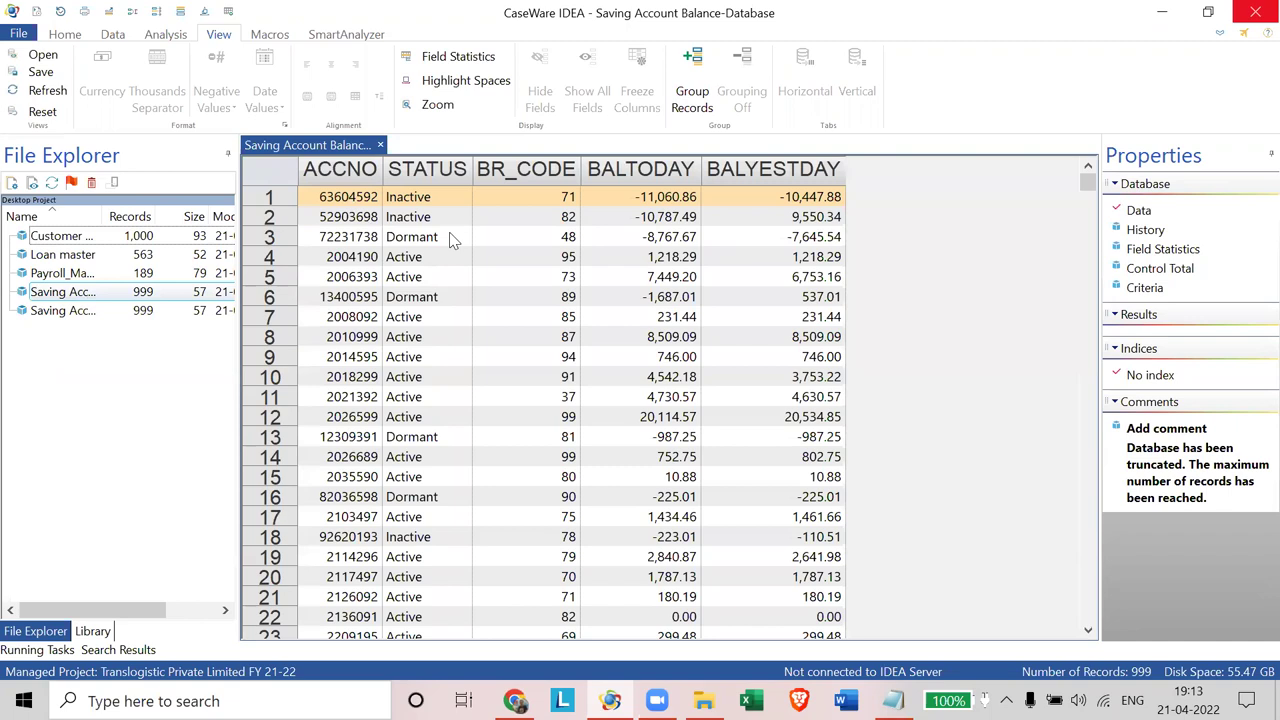
left_click(1166, 258)
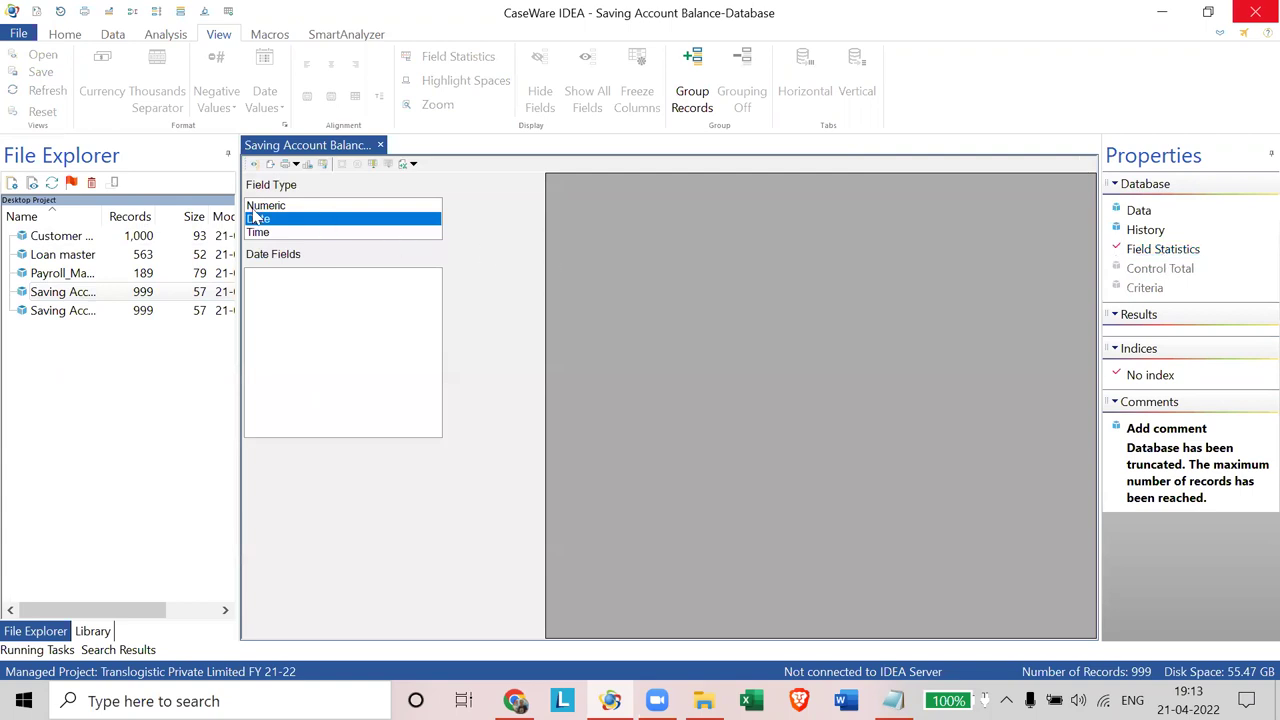
left_click(262, 205)
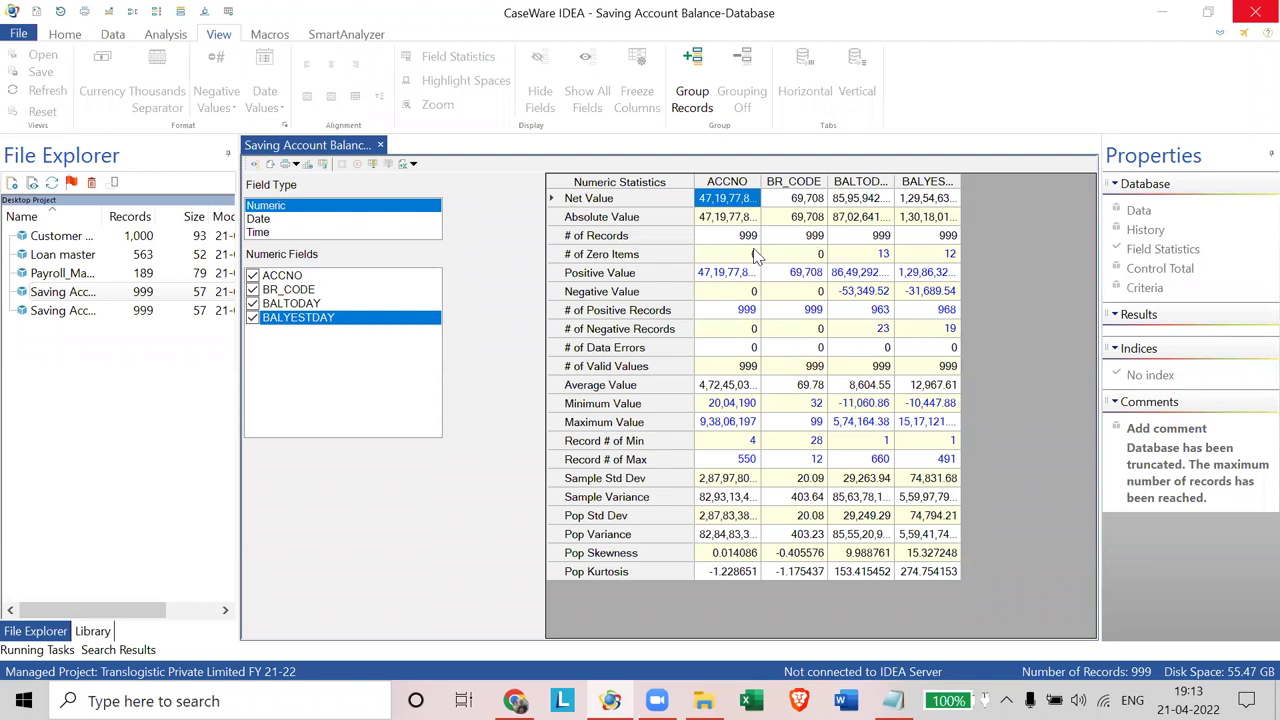
Step: Open the Loan master database and enlarge its record grid for reading
double_click(60, 256)
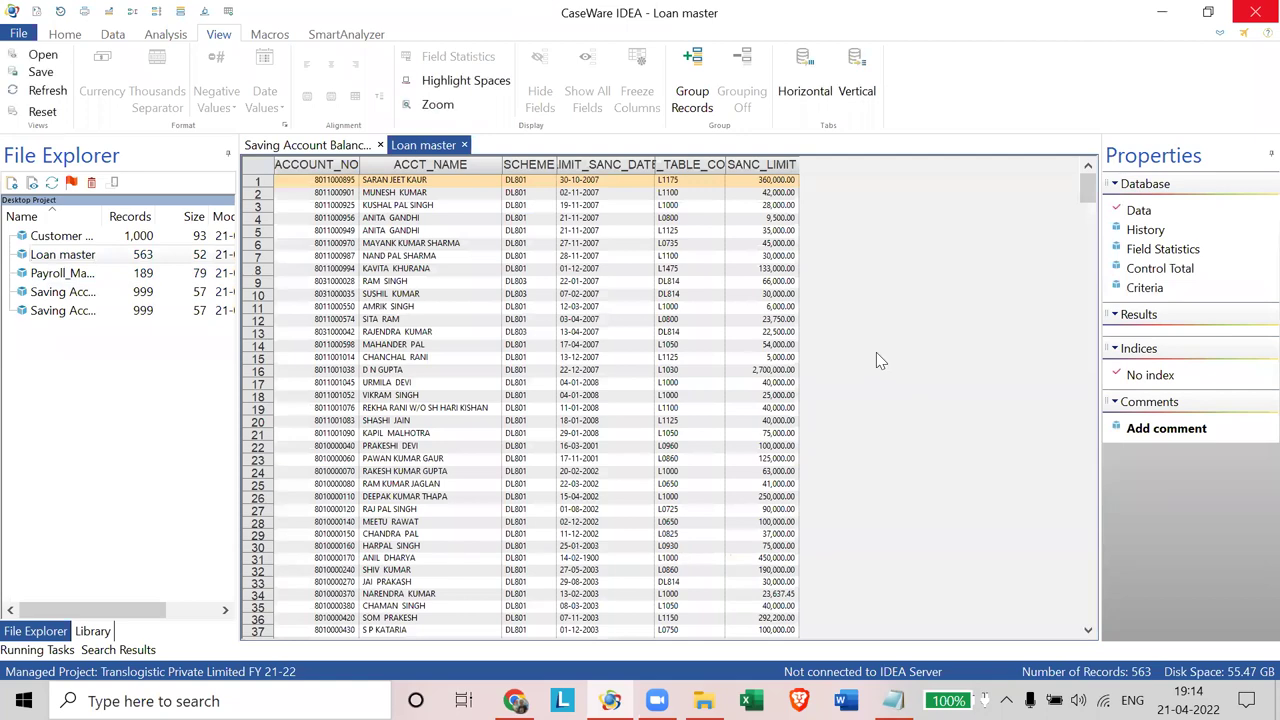
scroll(876, 352, "down", 3)
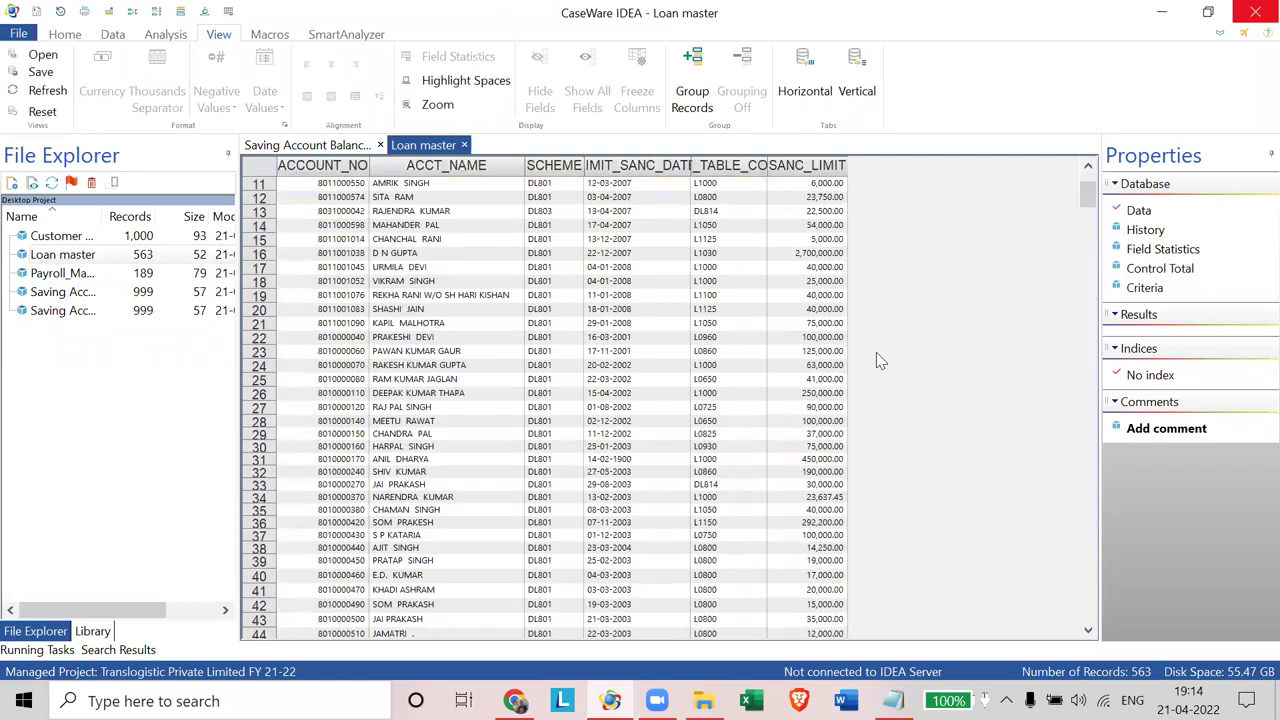
scroll(876, 352, "up", 1, "ctrl")
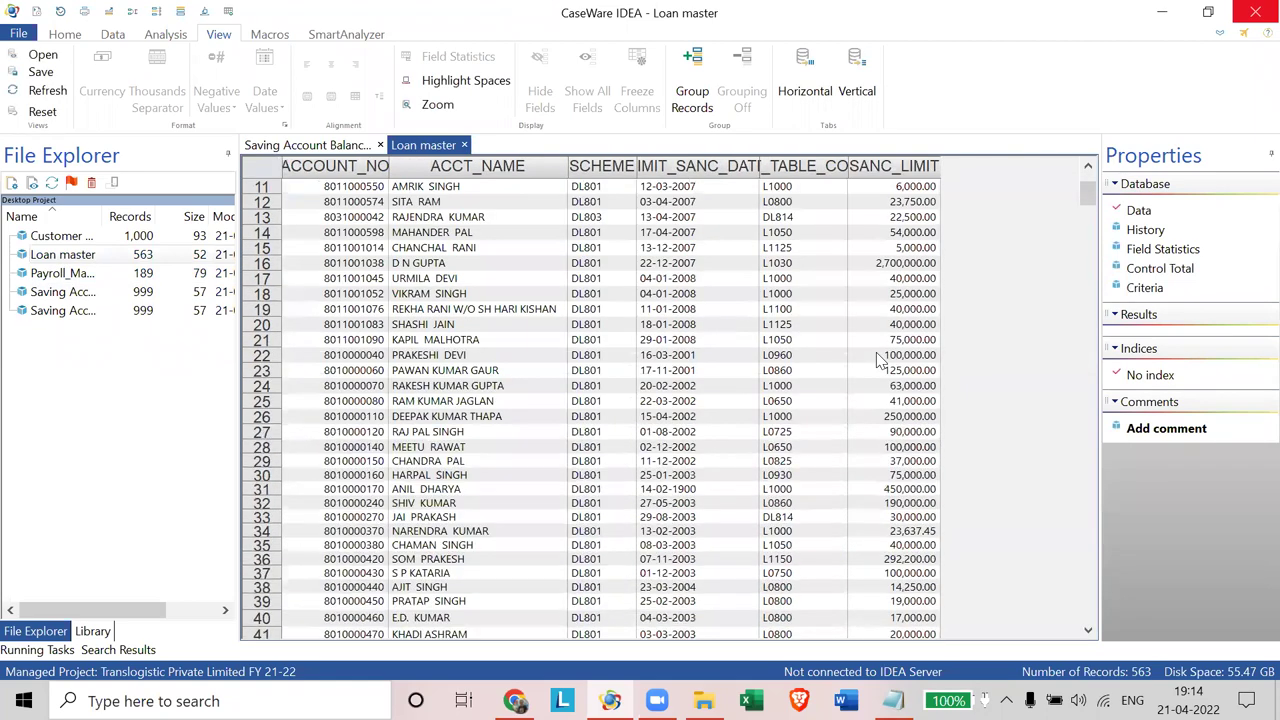
Step: Highlight the ACCOUNT_NO, SCHEME, LIMIT_SANC_DATE and SANC_LIMIT columns to examine their contents, then clear the selection and stay in the data view
left_click(335, 163)
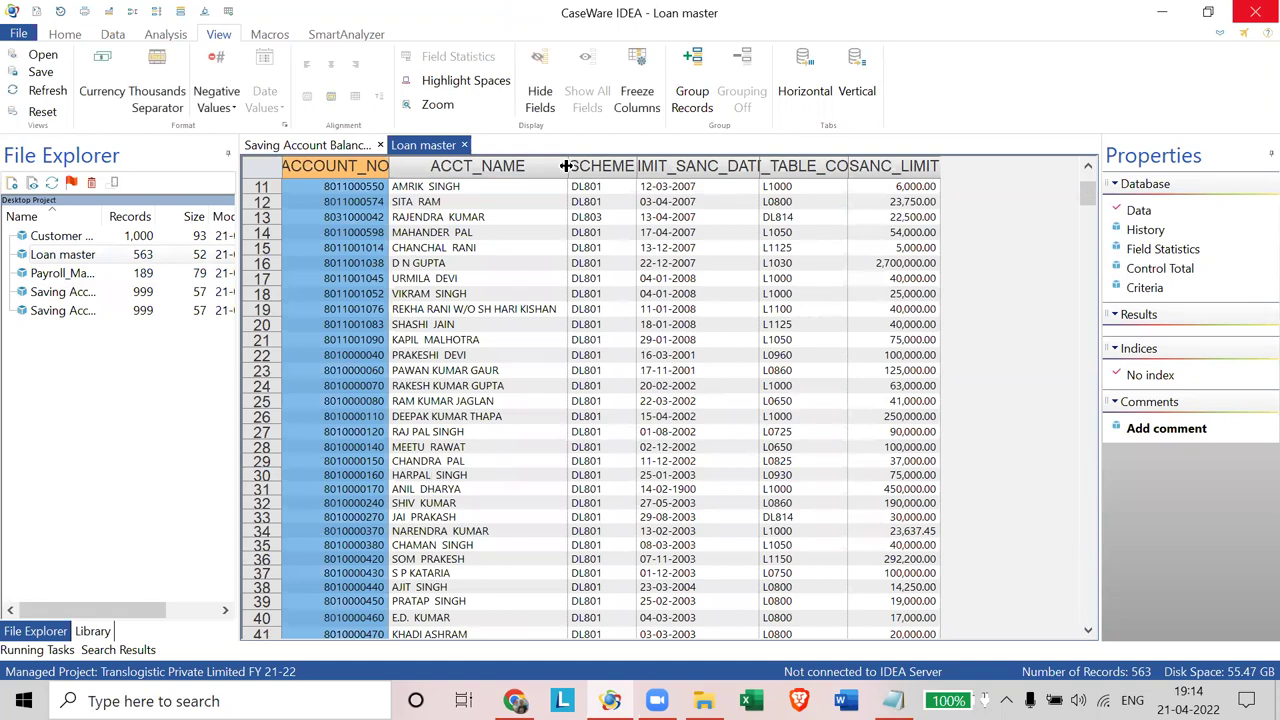
left_click(600, 165, "ctrl")
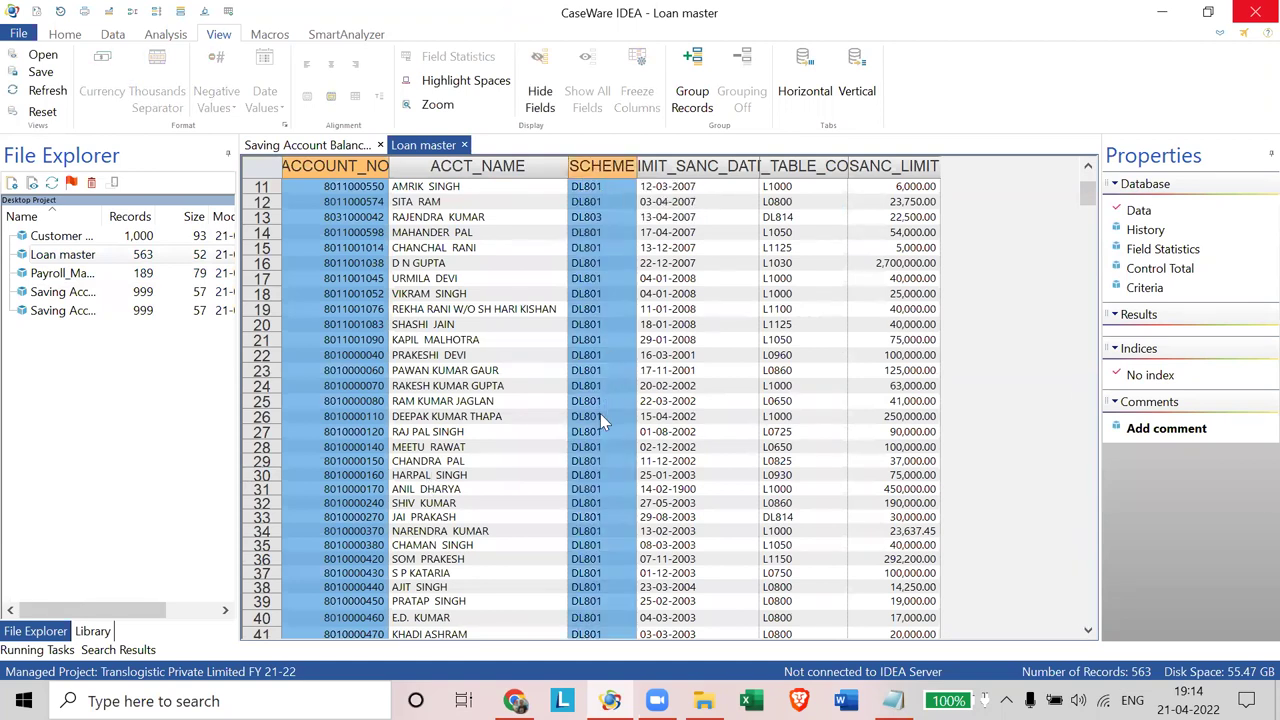
left_click(716, 166, "ctrl")
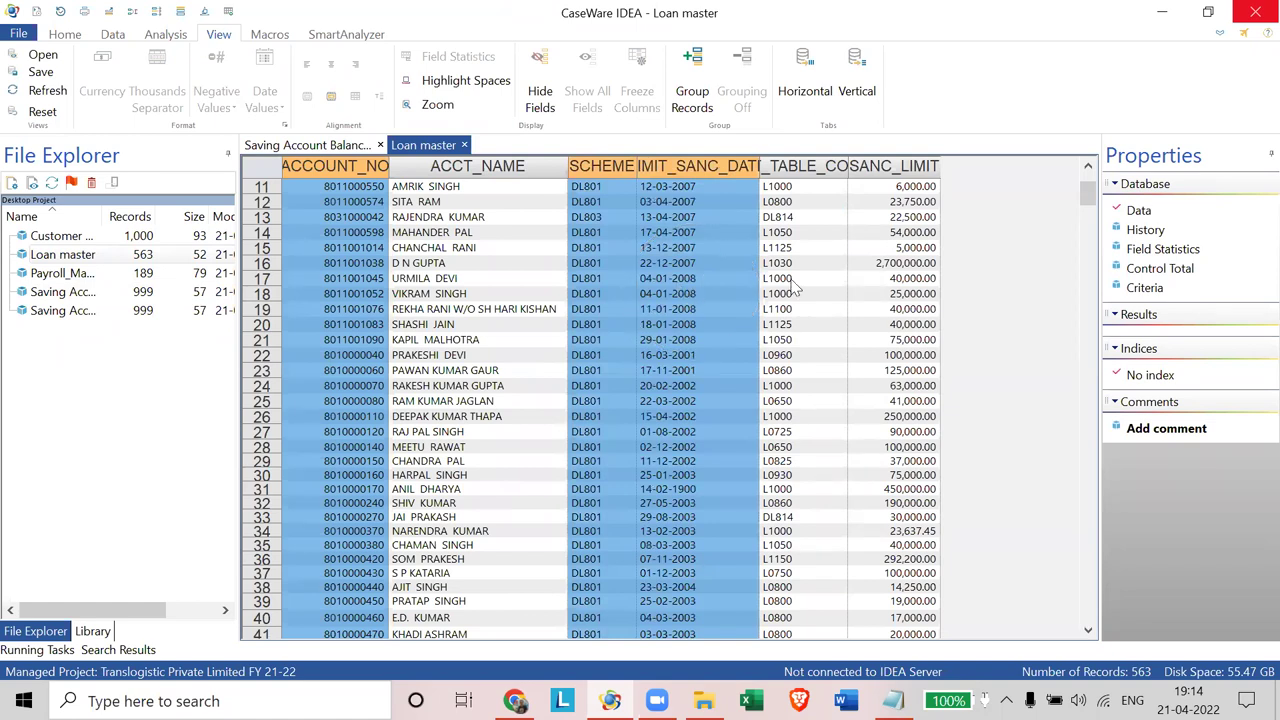
left_click(928, 166, "ctrl")
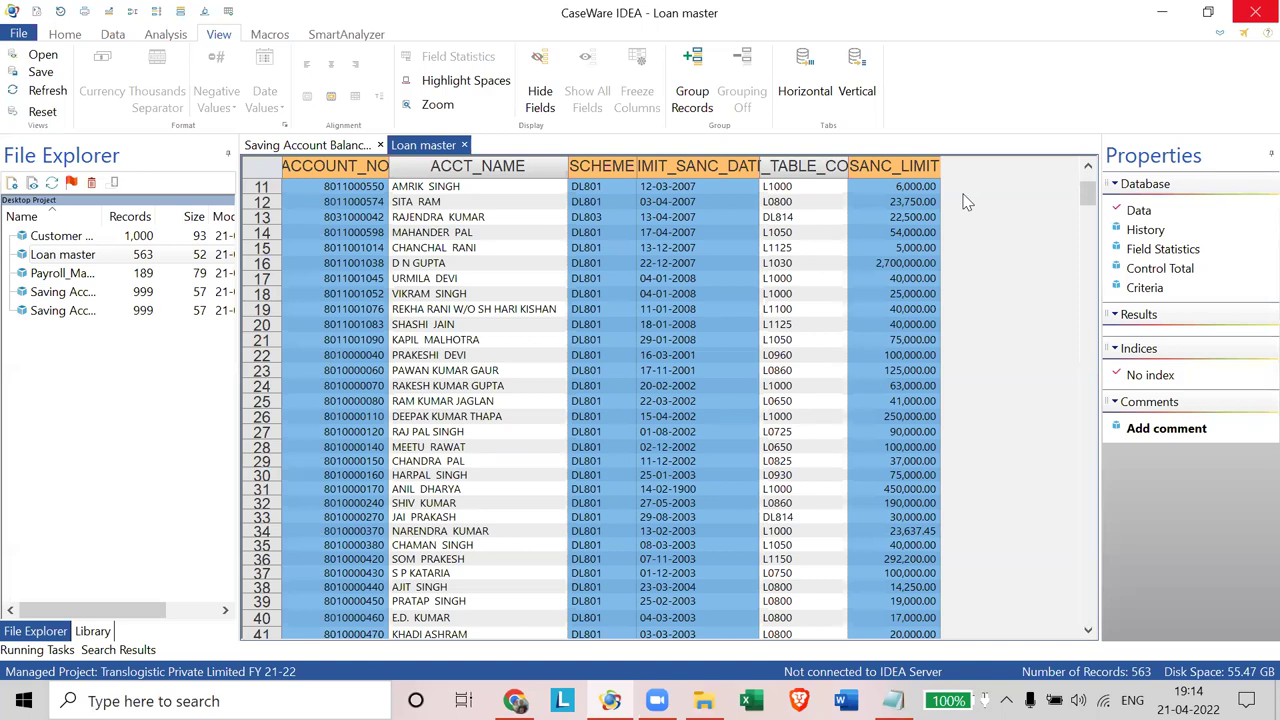
left_click(777, 224)
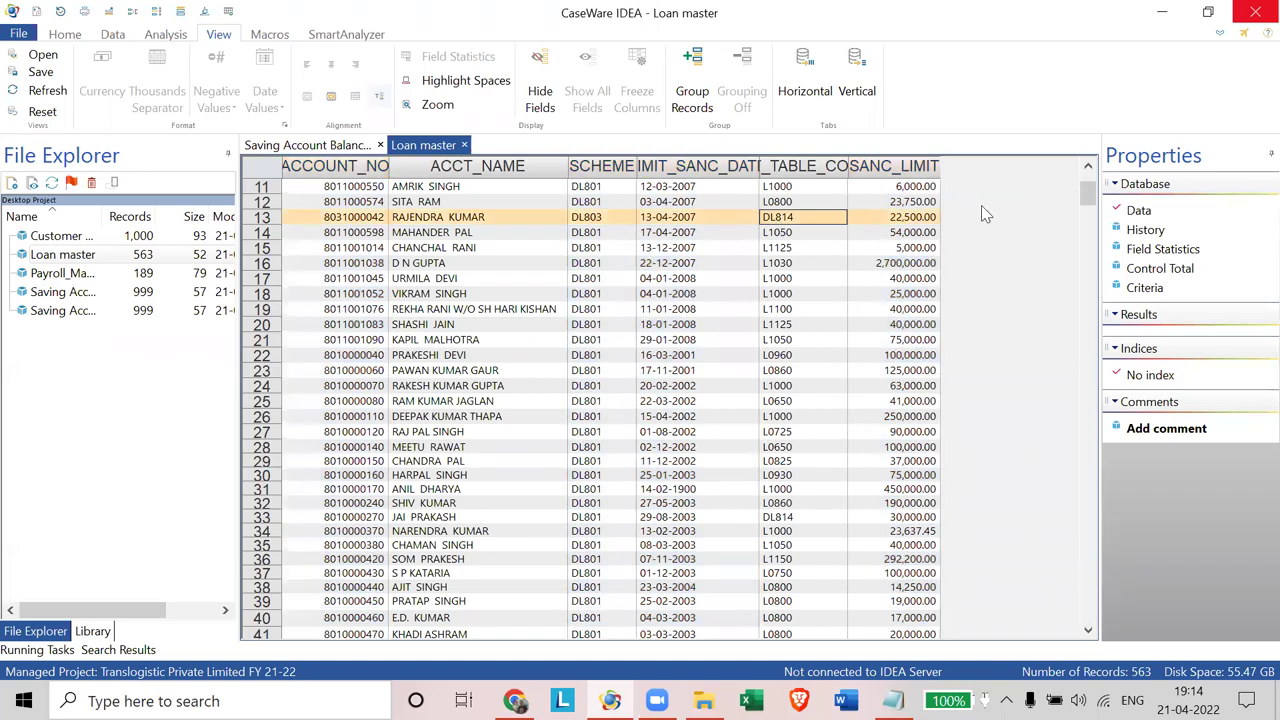
left_click(1140, 212)
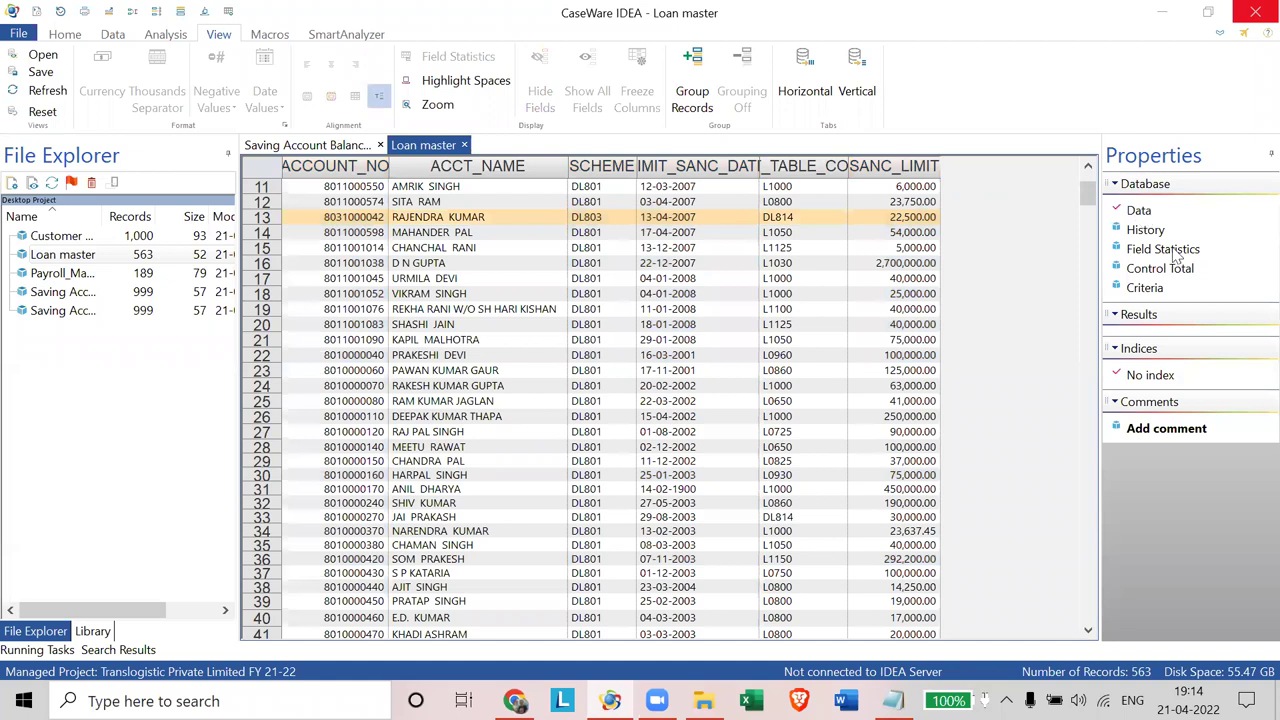
Step: Create field statistics for all Loan master fields and widen the ACCOUNT_NO and SANC_LIMIT columns of the numeric statistics
left_click(1170, 250)
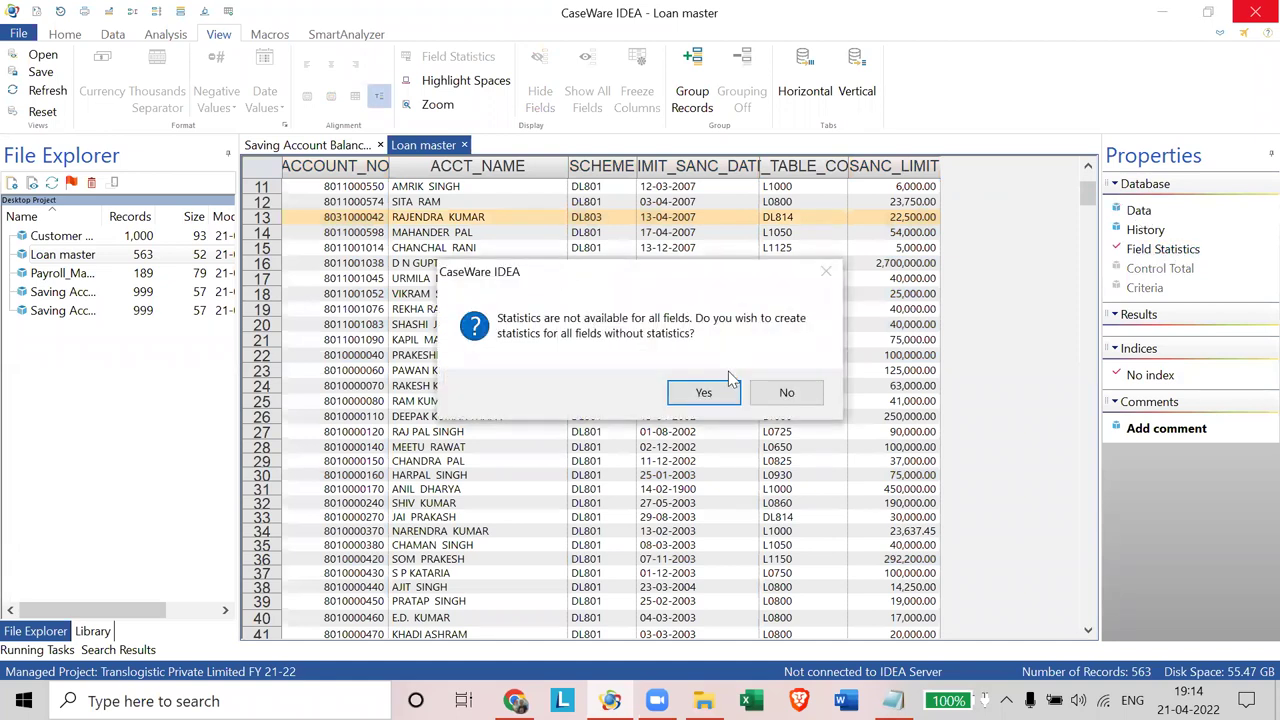
left_click(701, 394)
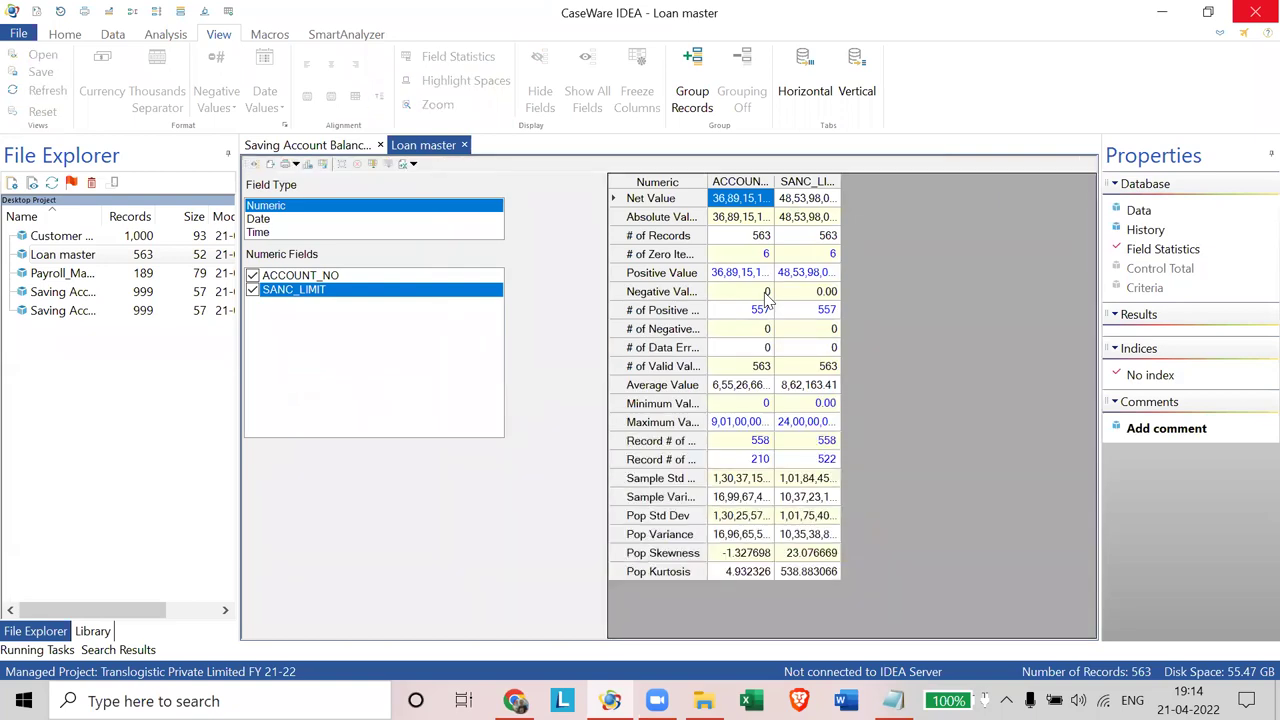
left_click_drag(775, 181, 948, 181)
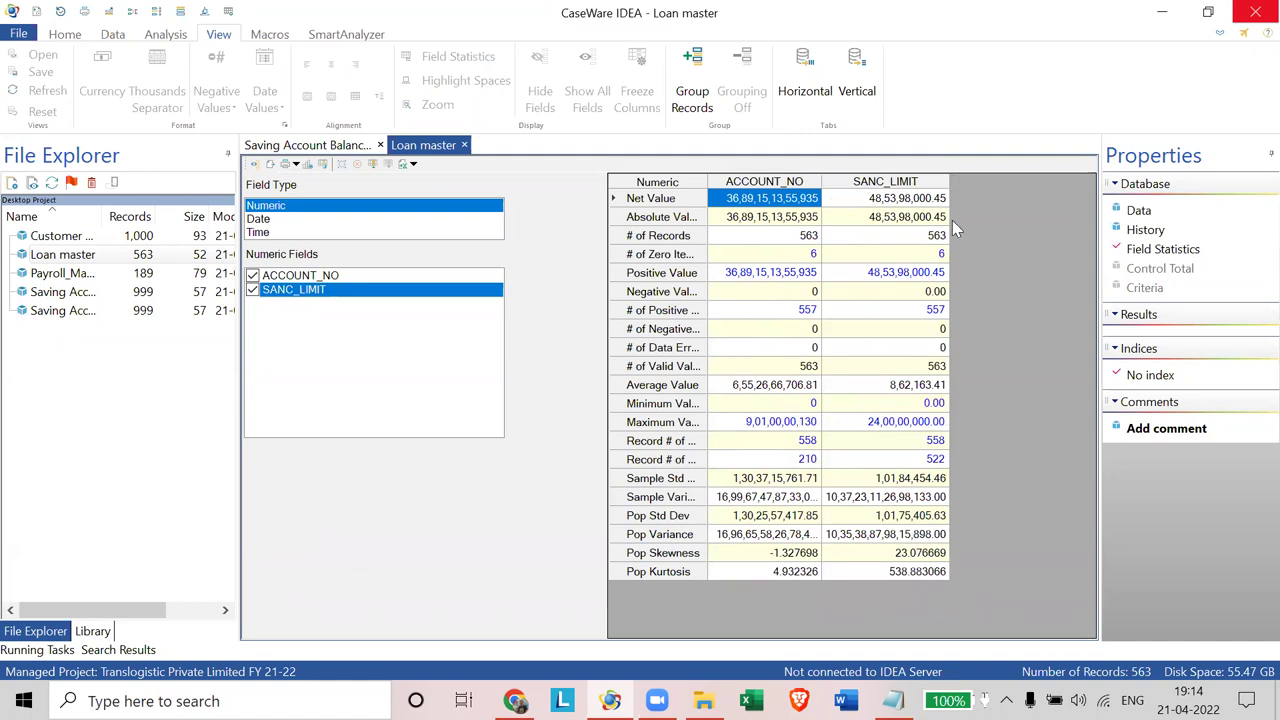
left_click(80, 258)
left_click(82, 262)
left_click(1165, 252)
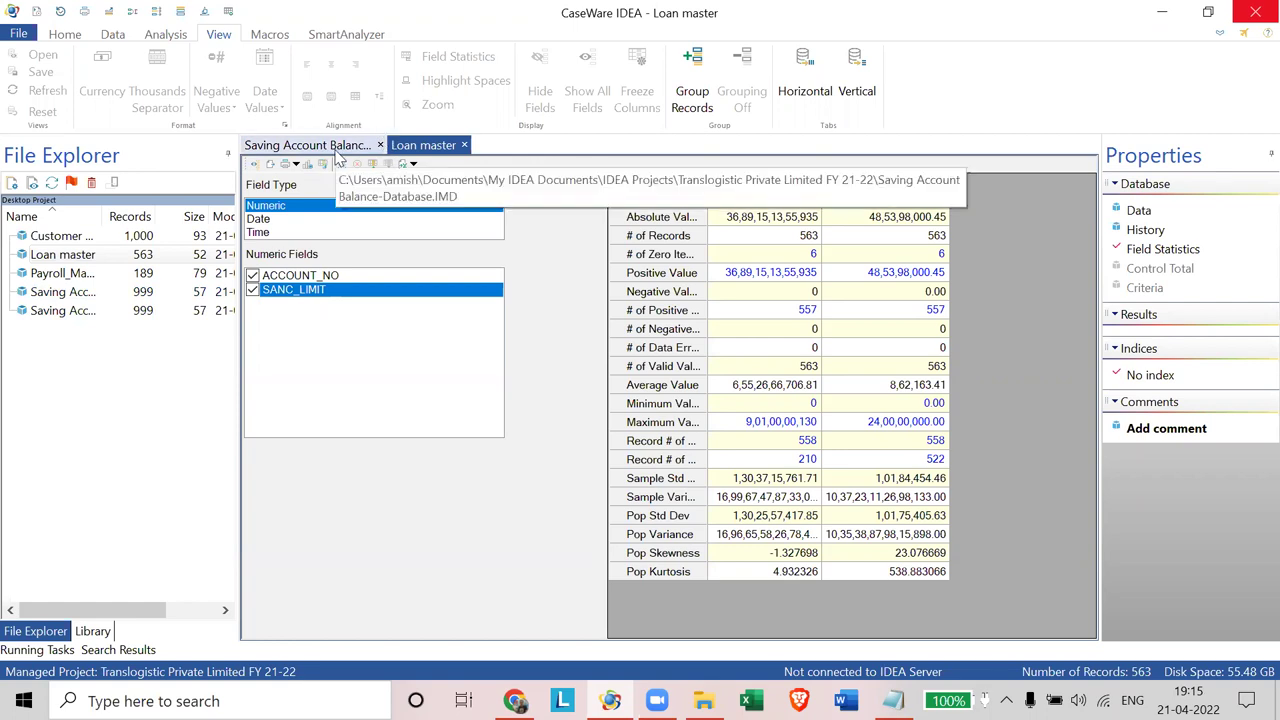
Step: Compare the numeric field statistics of the Saving Account Balance and Loan master databases, ending on Loan master
left_click(336, 150)
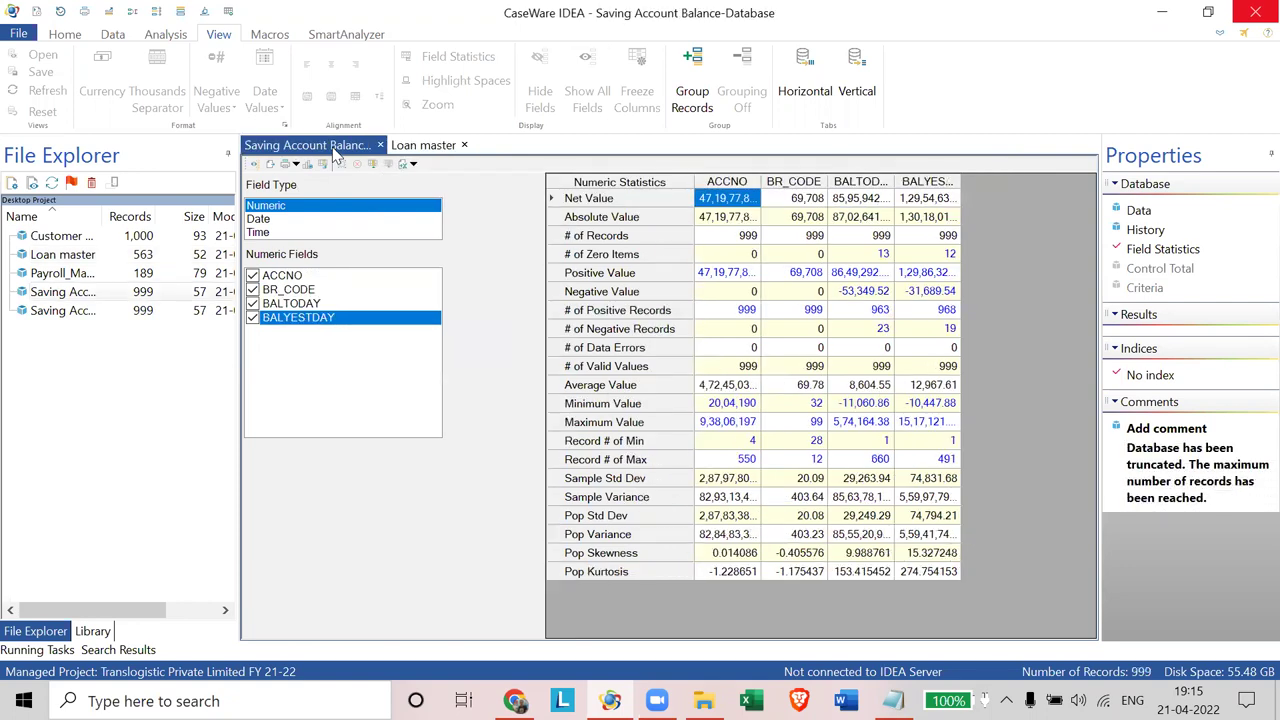
left_click(420, 150)
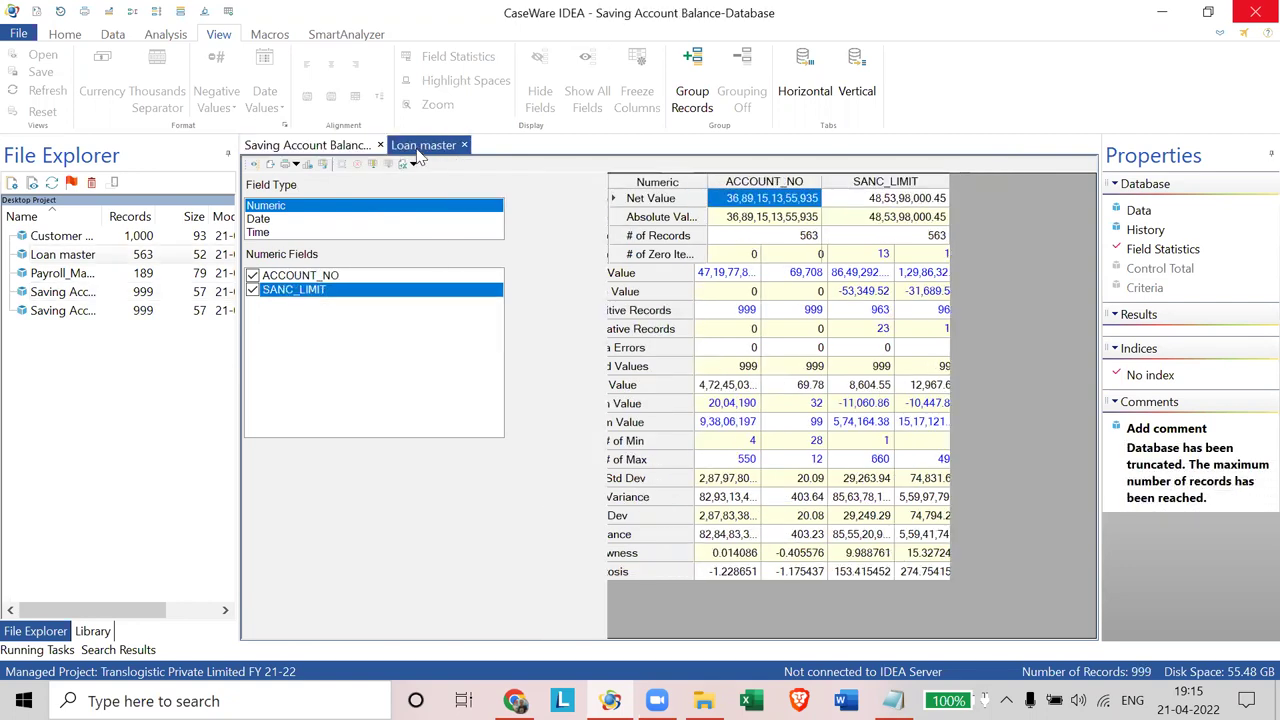
left_click(345, 150)
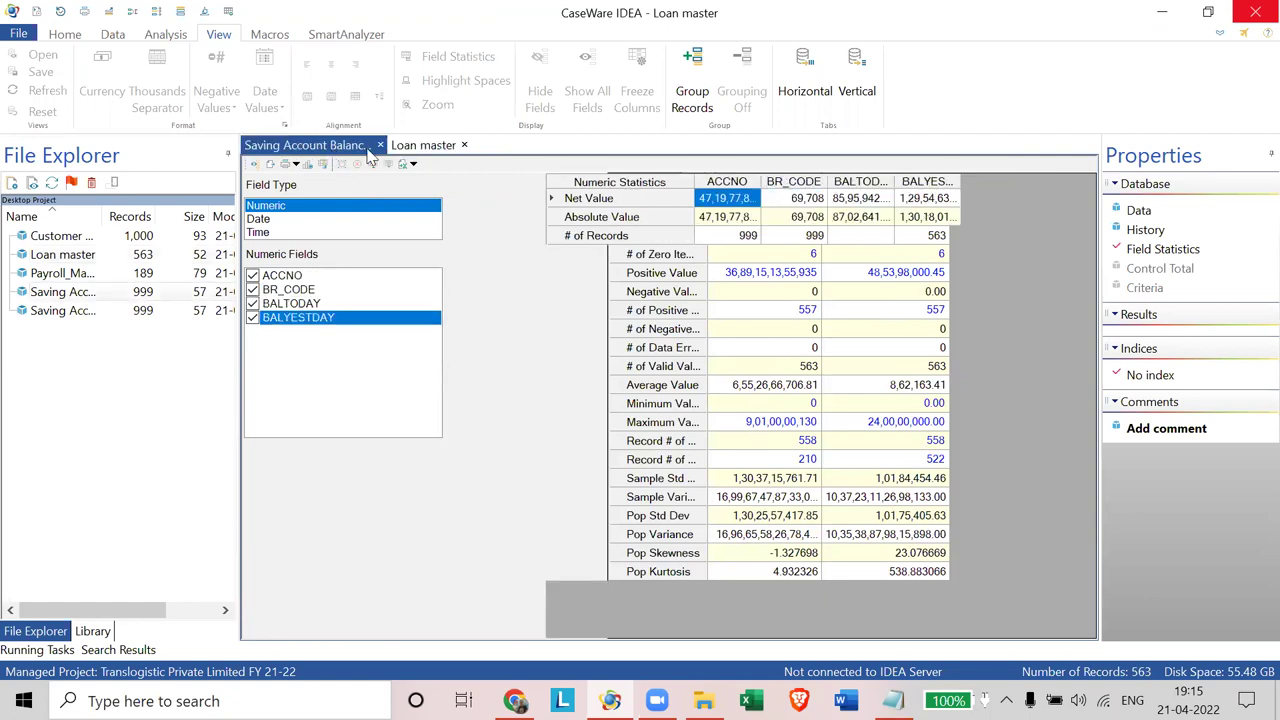
left_click(320, 150)
left_click(423, 150)
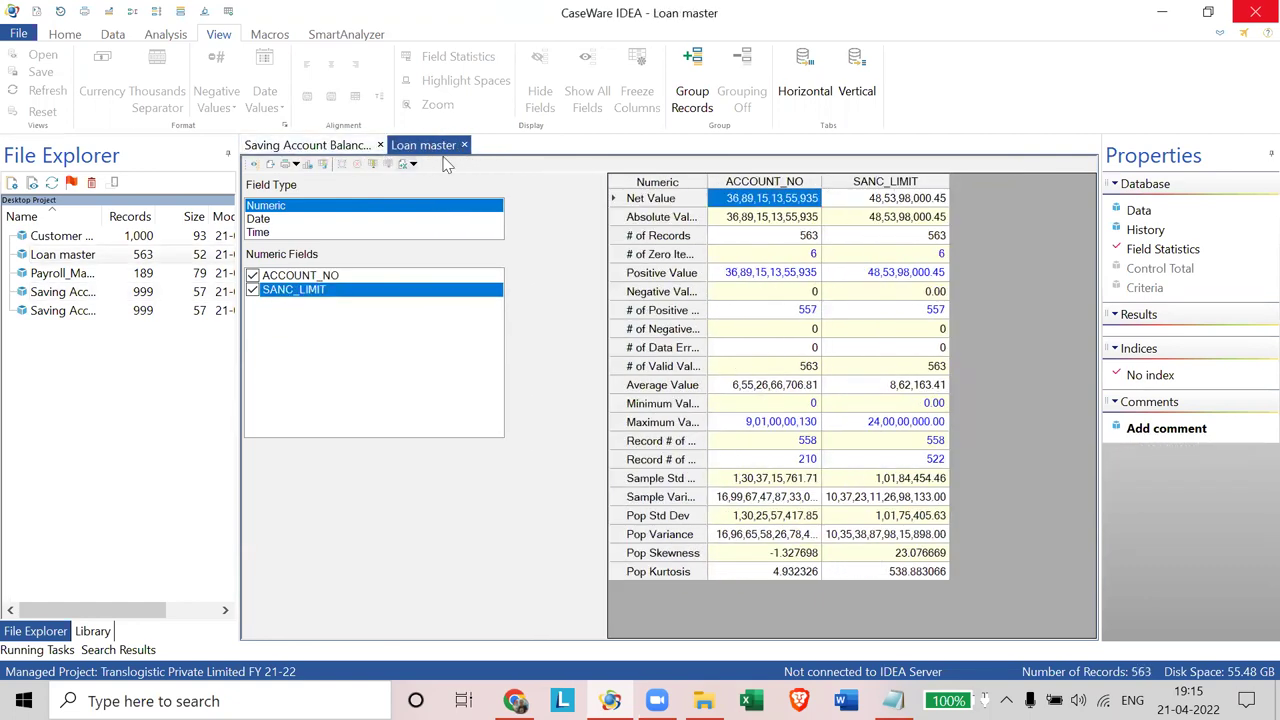
left_click(592, 155)
left_click(330, 148)
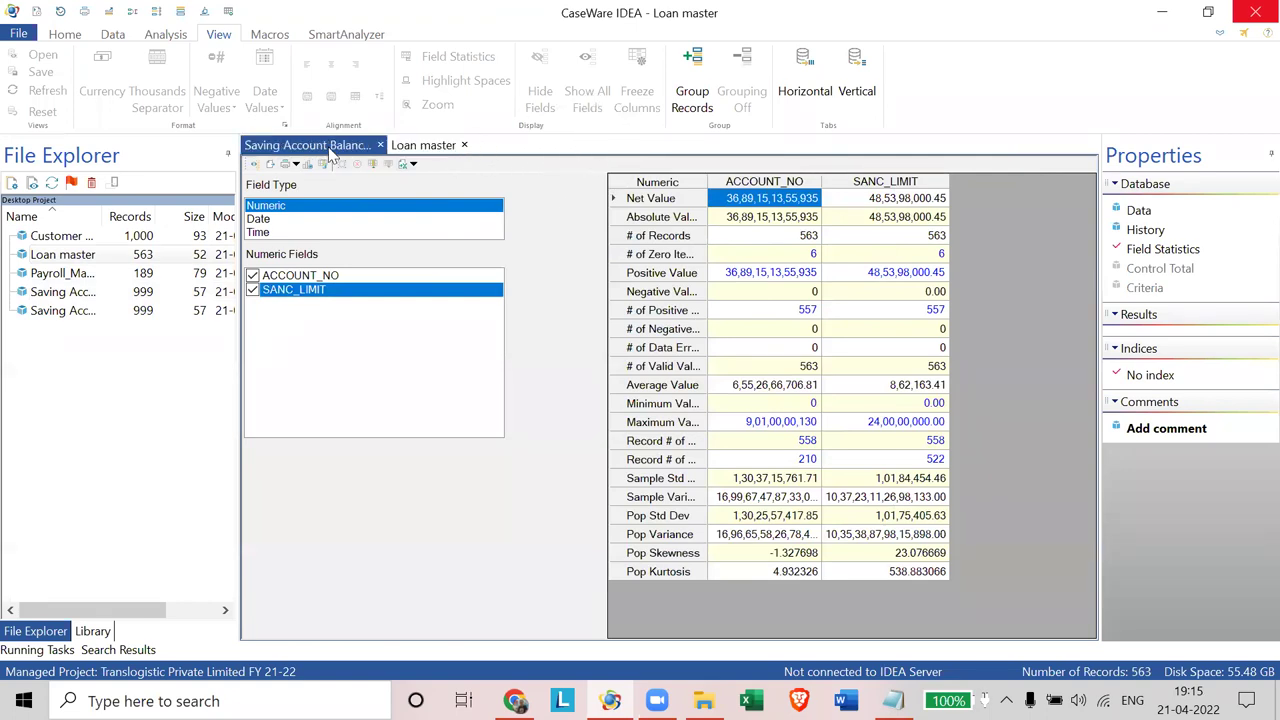
left_click(423, 148)
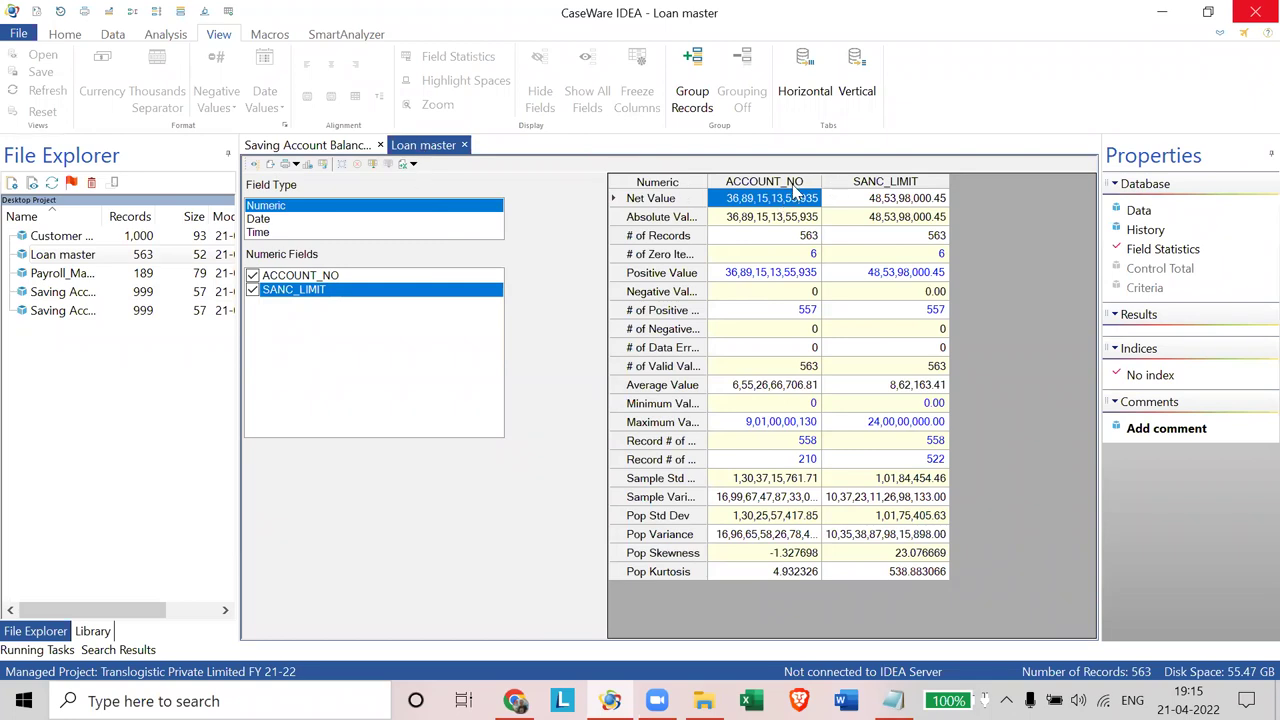
Step: Inspect the records behind ACCOUNT_NO's zero-item count and check them against the Loan master source text file, closing the file and list when done
left_click(813, 256)
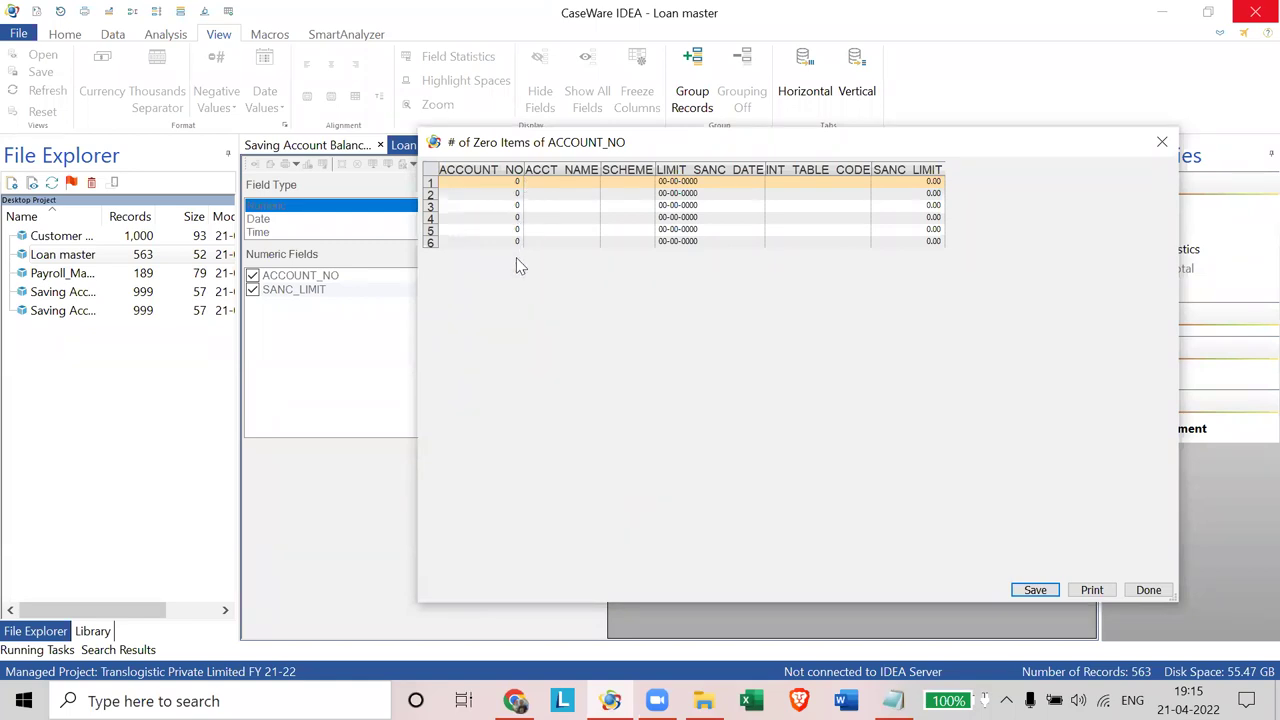
left_click(703, 700)
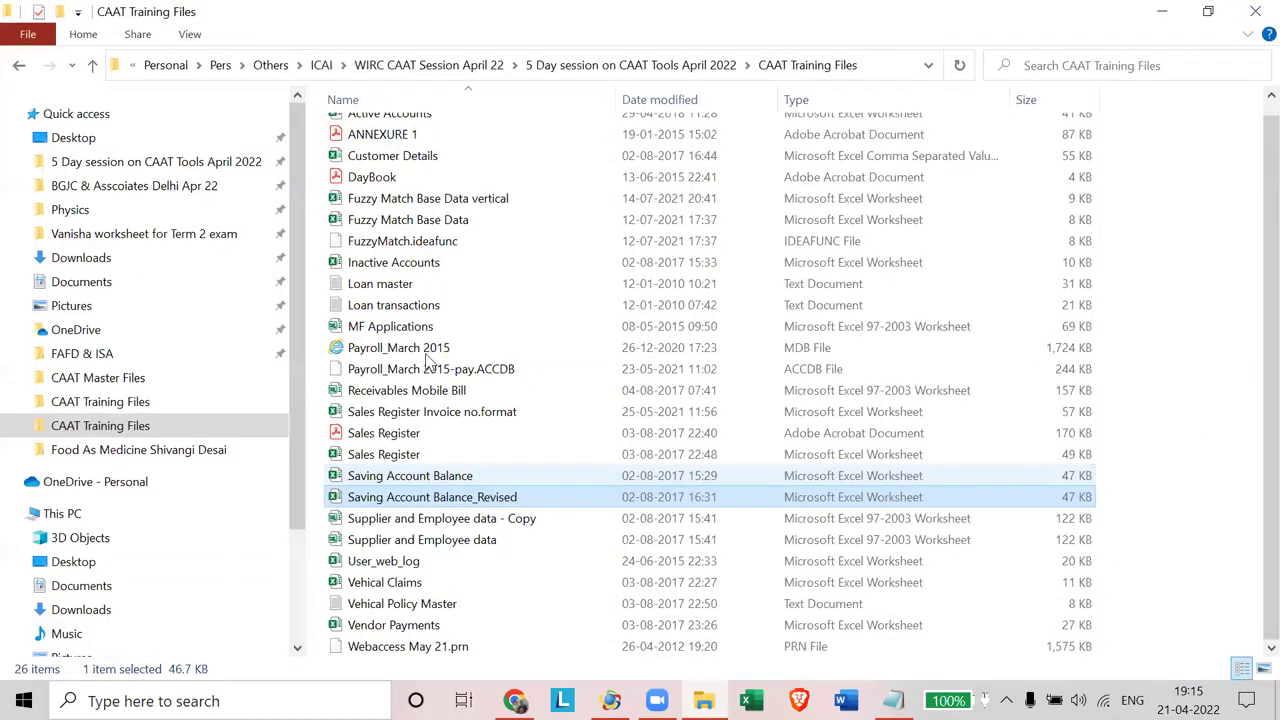
left_click(416, 283)
key("Return")
left_click(468, 183)
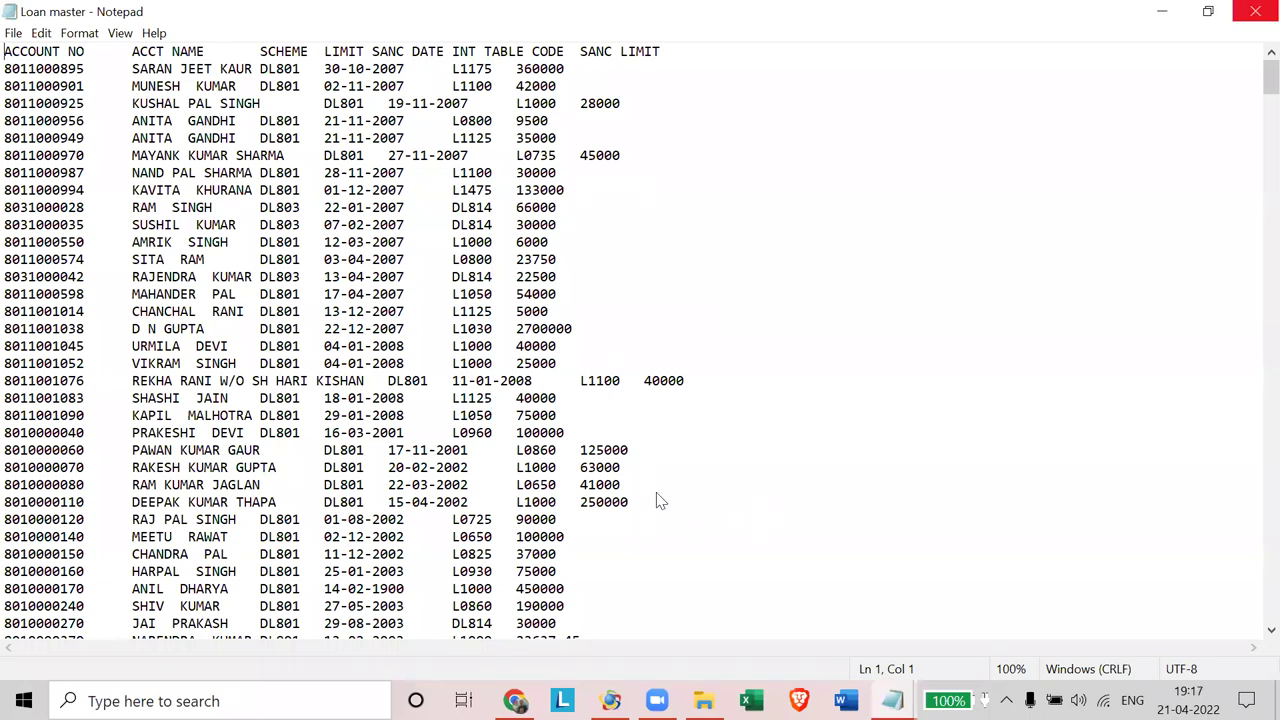
key("alt+F4")
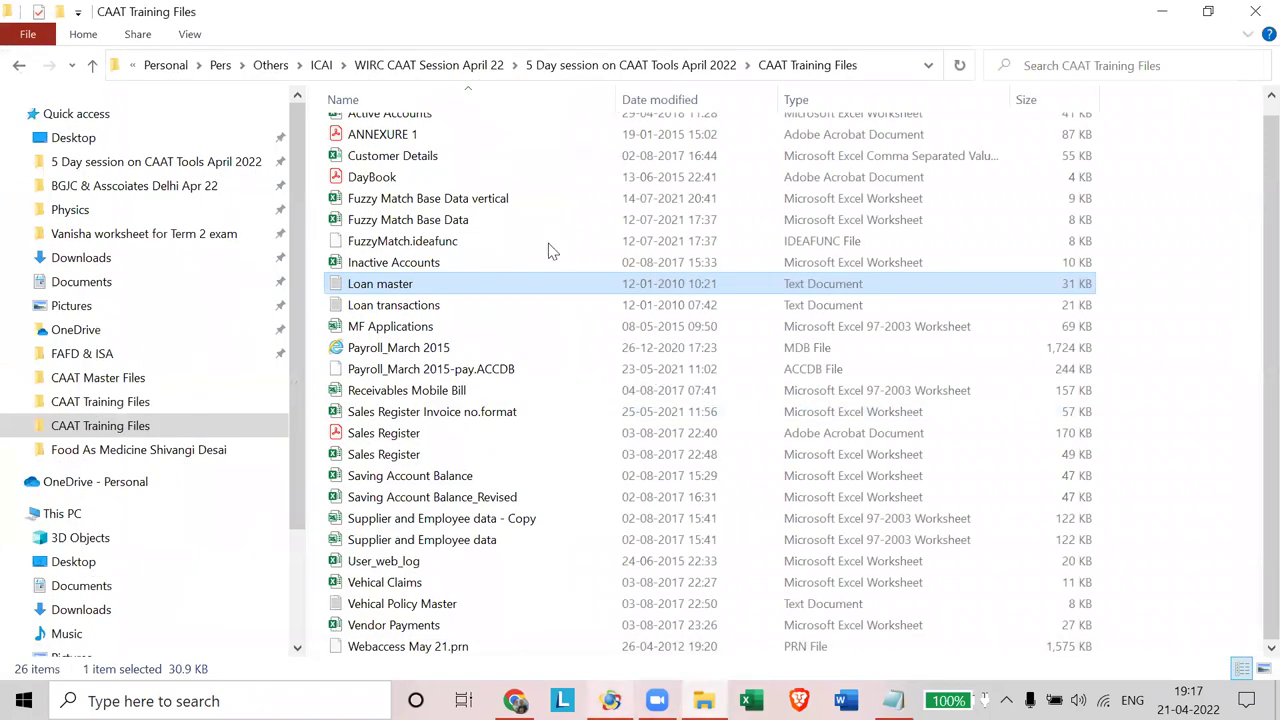
key("alt+F4")
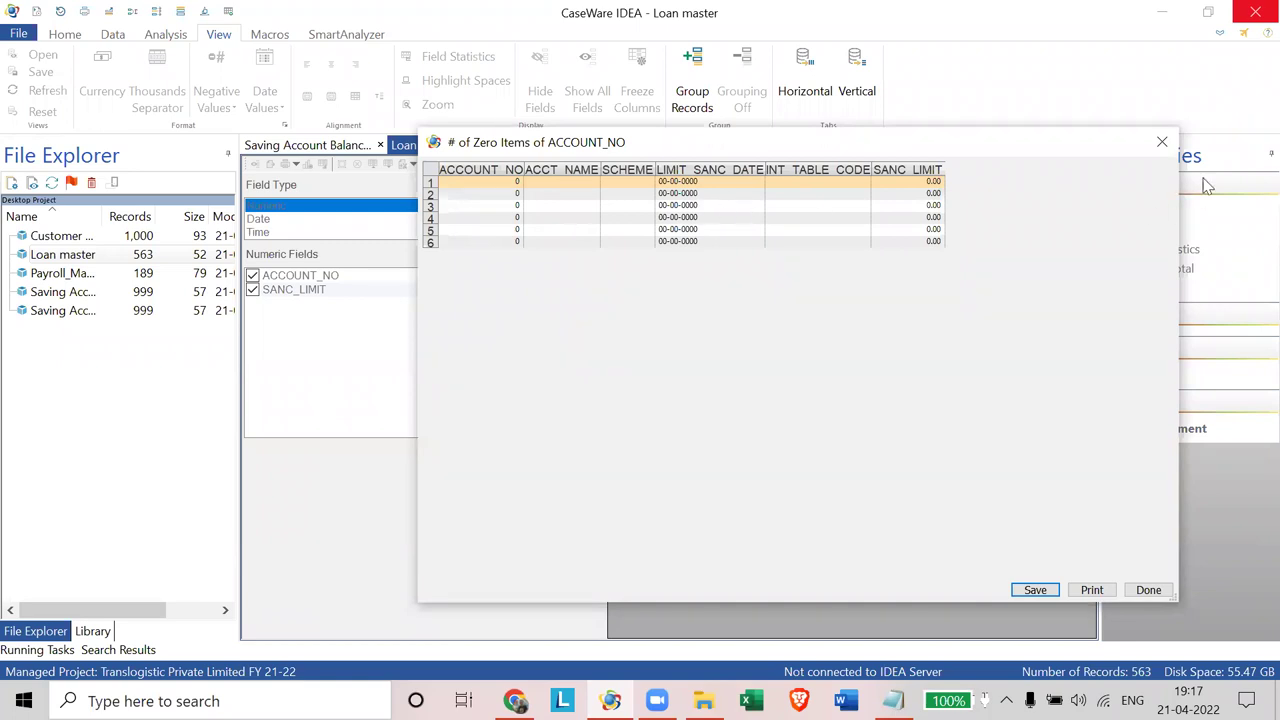
left_click(1162, 143)
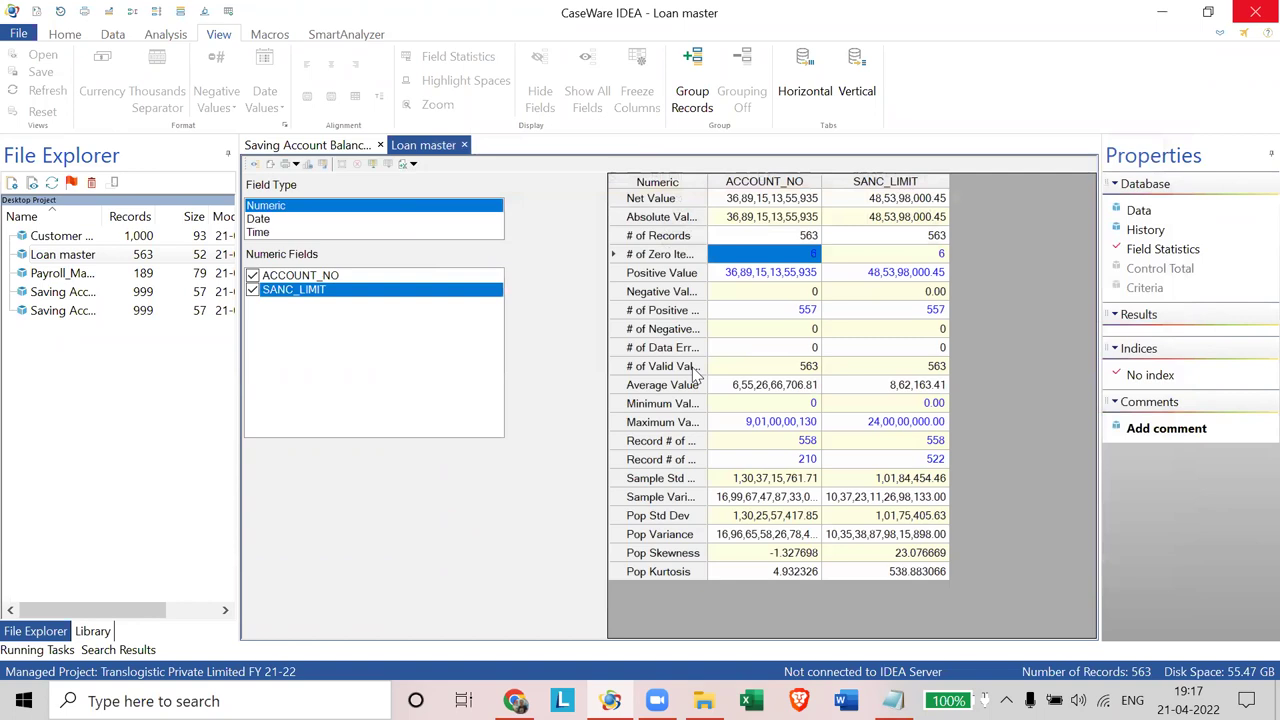
Step: Show the Loan master date statistics, widen the label and LIMIT_SANC_DATE columns, and examine the zero-item count
left_click(264, 220)
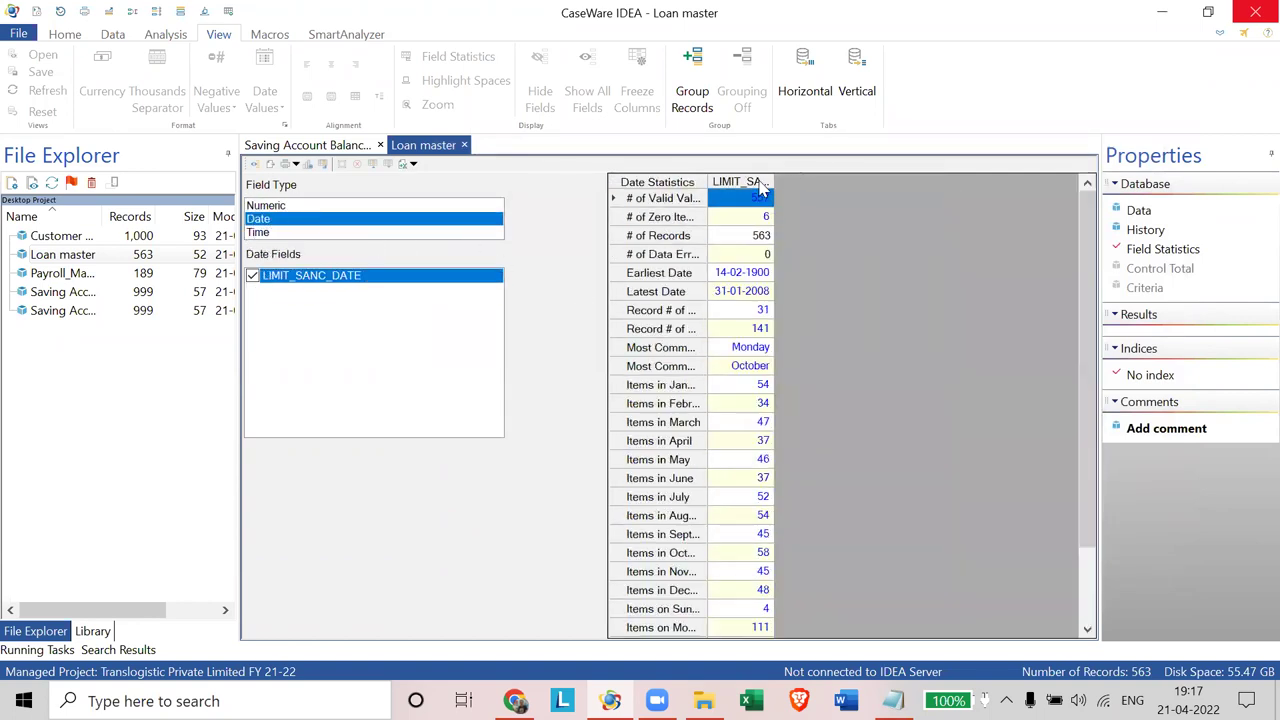
left_click_drag(775, 181, 897, 181)
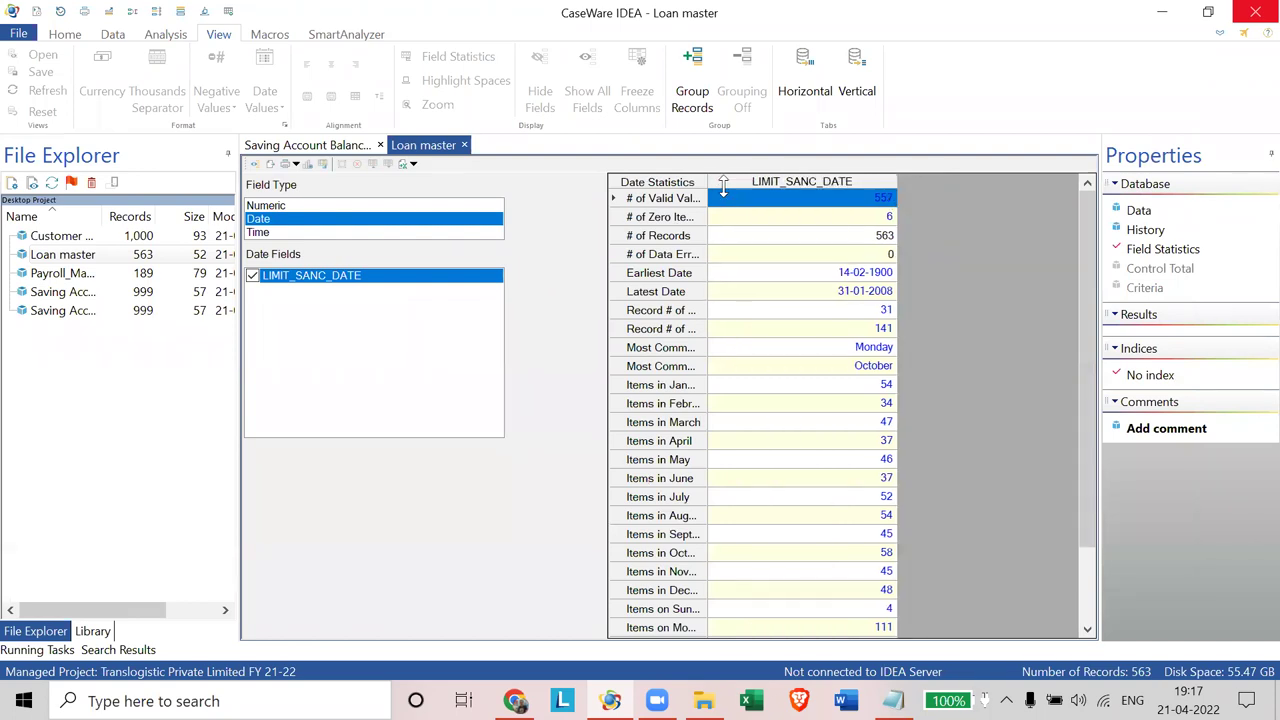
left_click_drag(708, 183, 836, 352)
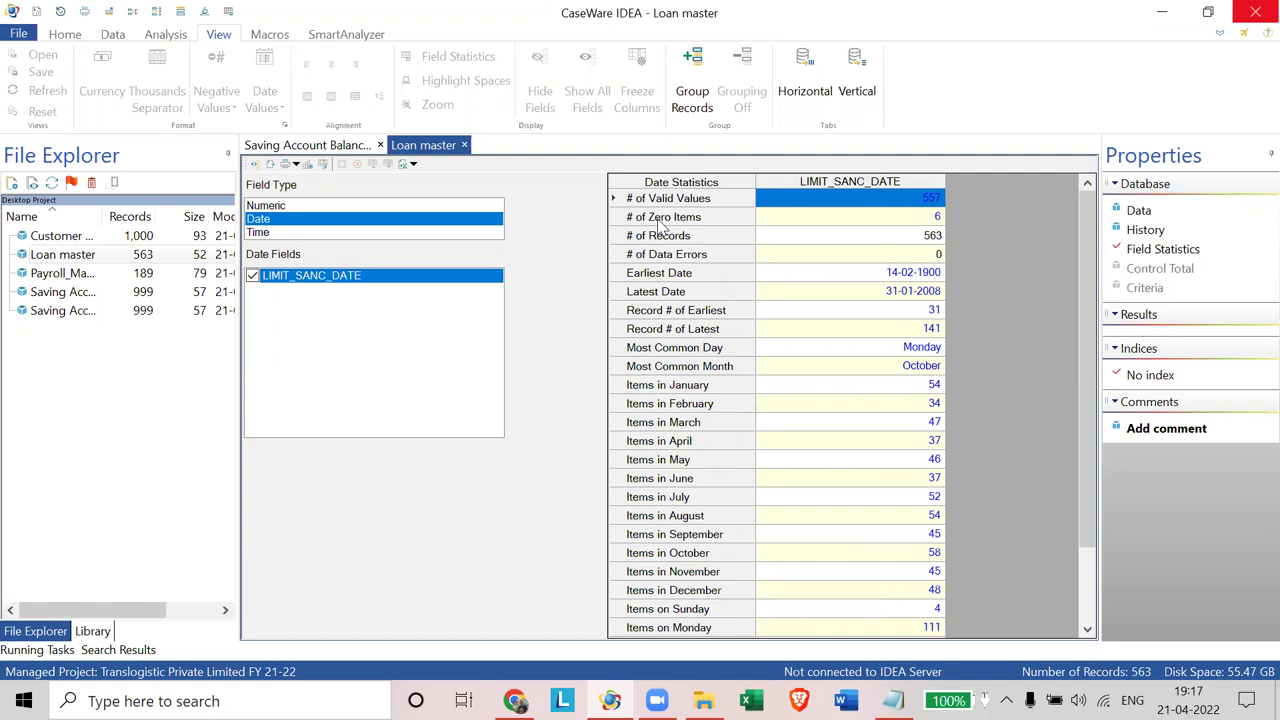
left_click(936, 227)
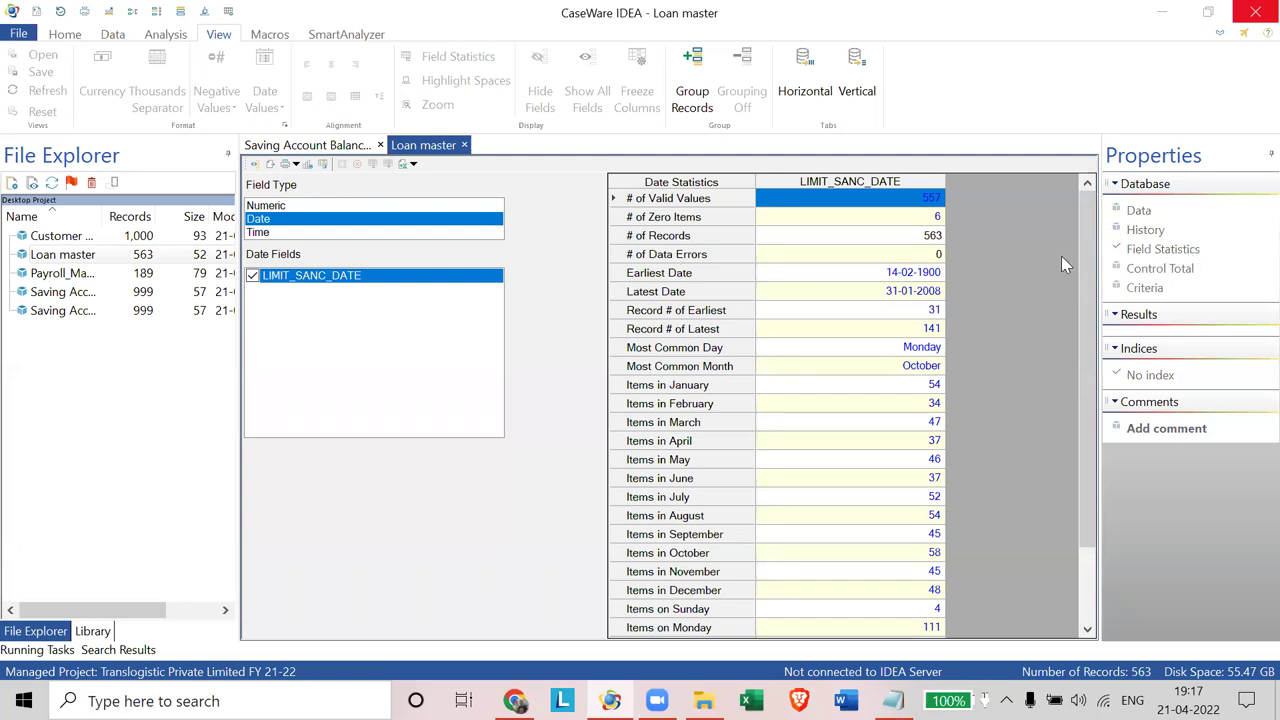
Step: Check the LIMIT_SANC_DATE statistics against the Loan master data view, ending on the date statistics
left_click(1163, 250)
left_click(1145, 218)
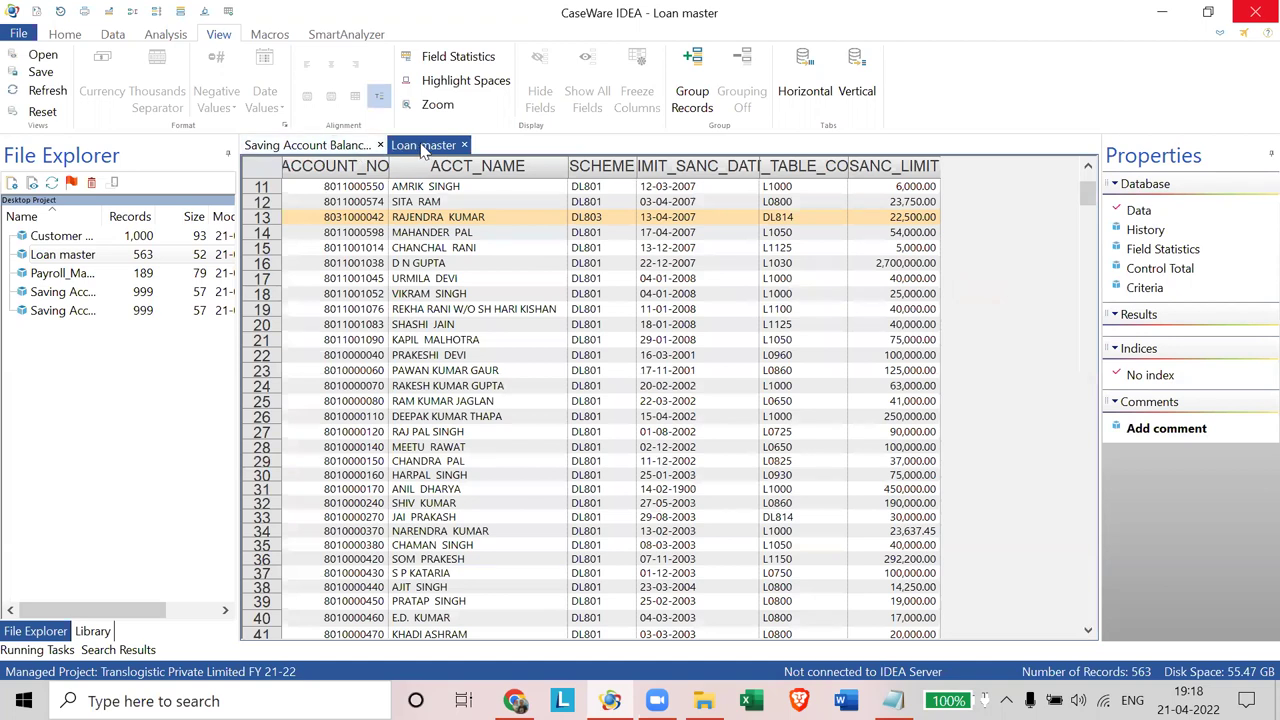
left_click(1168, 250)
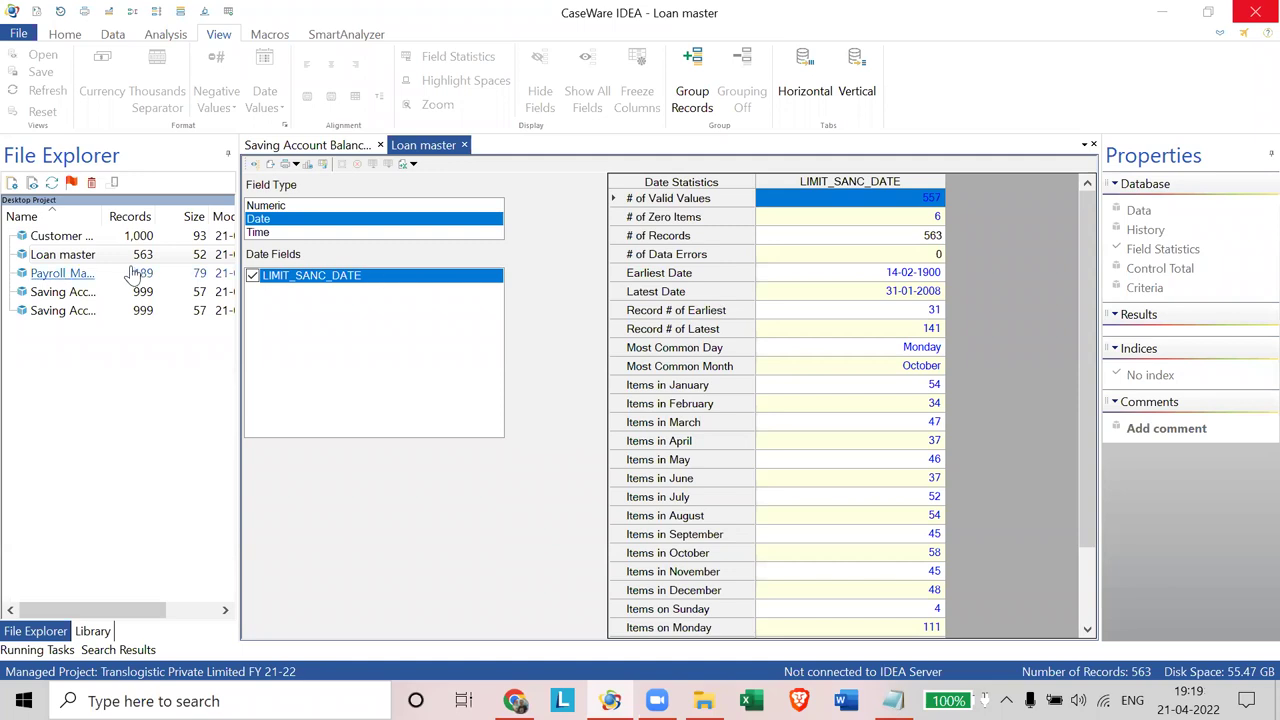
Step: Widen the name column of the project's database list, and show the Loan master data with its first record selected
left_click_drag(104, 217, 178, 238)
left_click(62, 254)
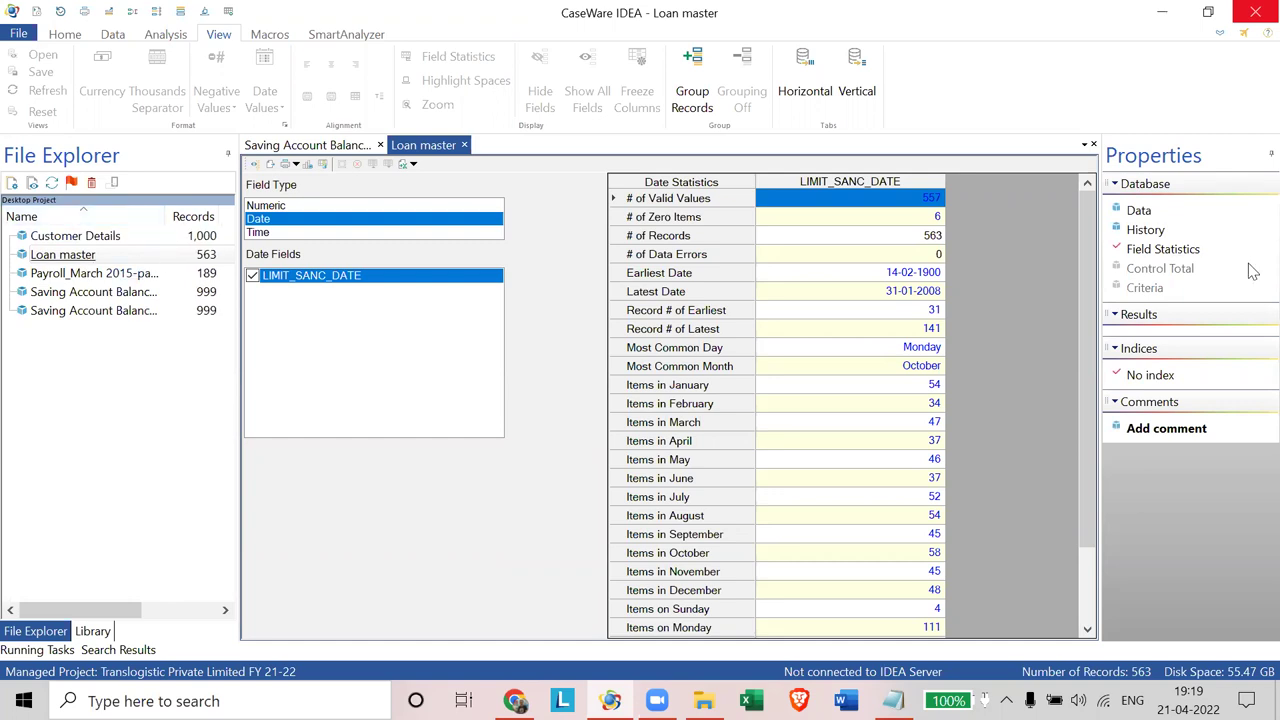
left_click(1139, 211)
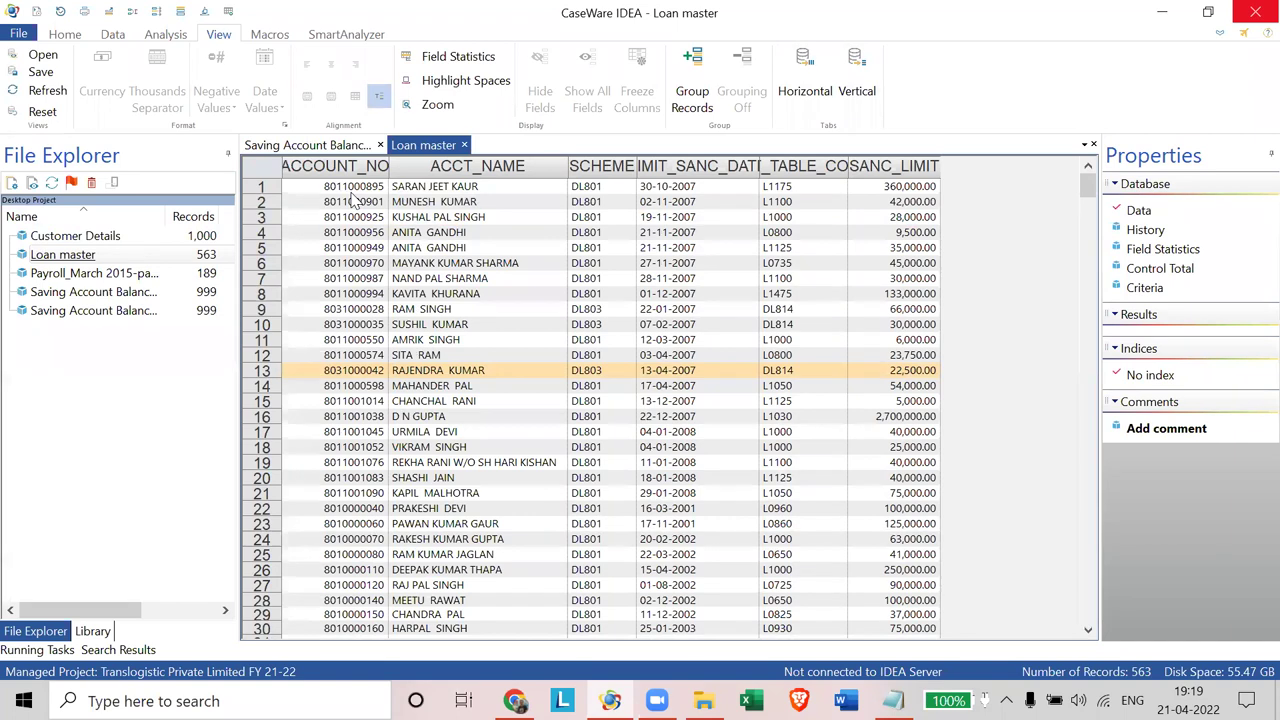
mouse_move(345, 167)
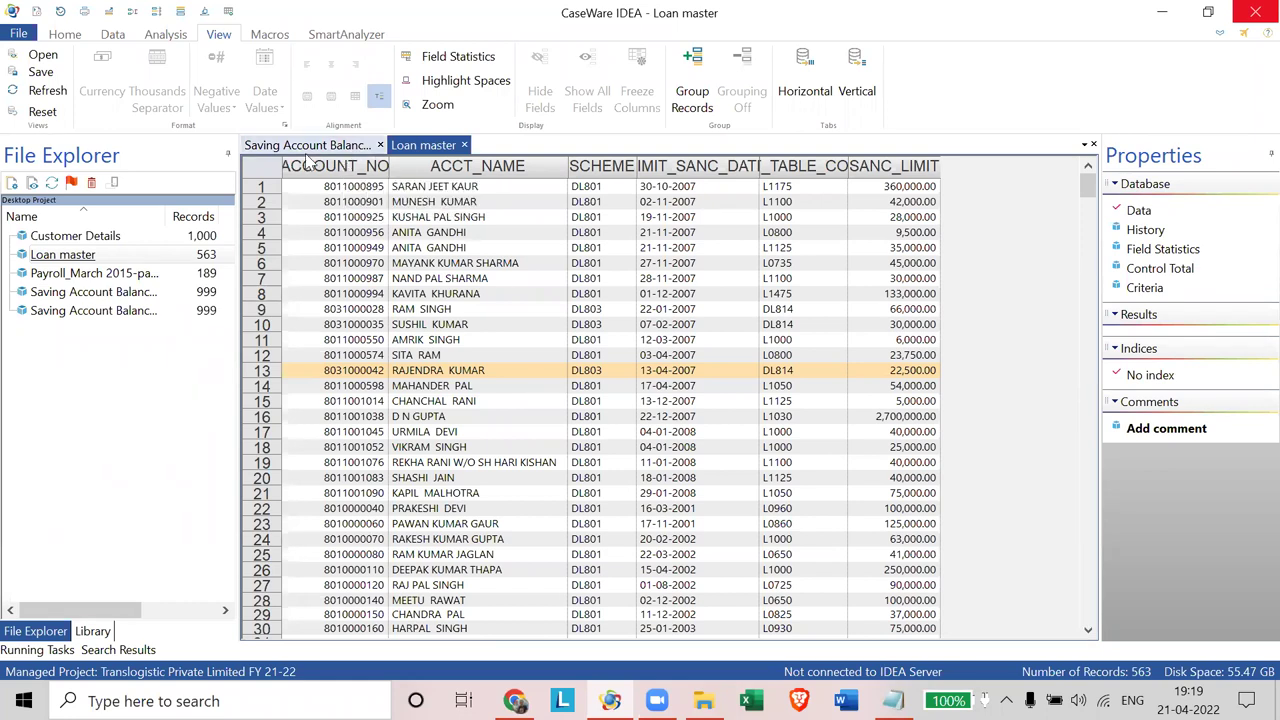
left_click(265, 185)
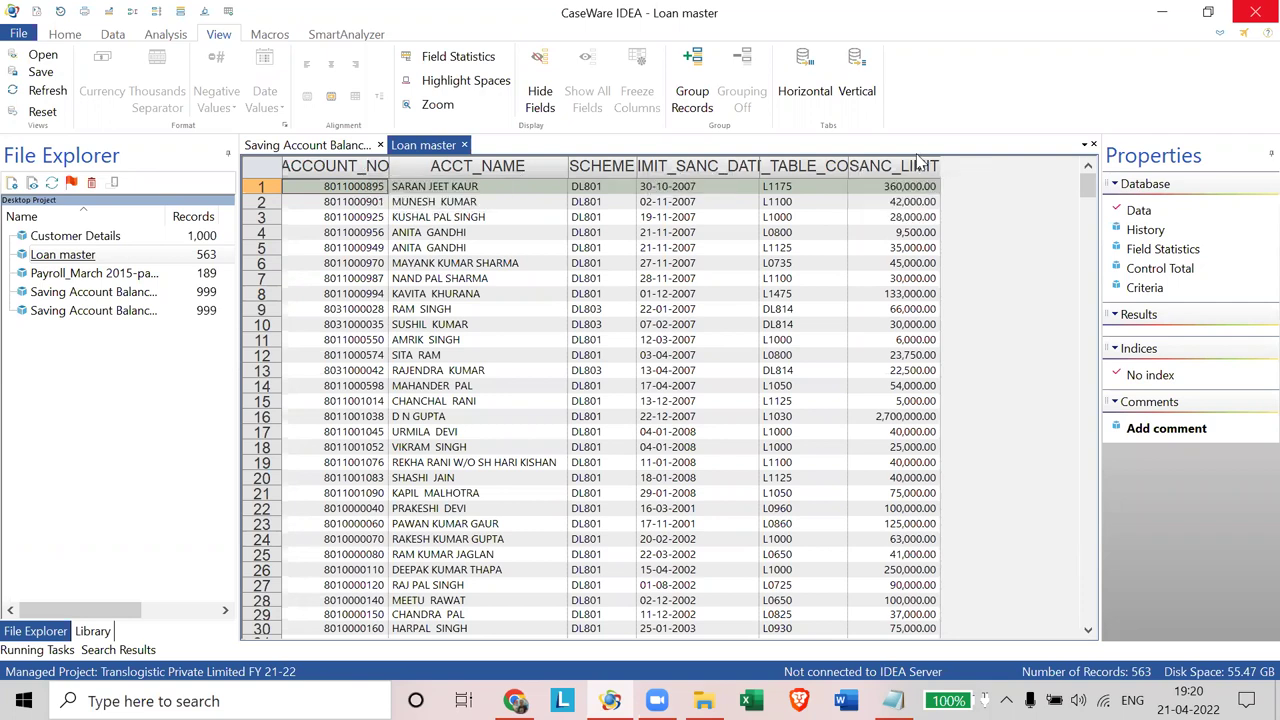
mouse_move(913, 157)
Step: Open Field Manipulation for Loan master and examine the available types for the ACCOUNT_NO and SANC_LIMIT fields, closing the dialog without changes
double_click(540, 314)
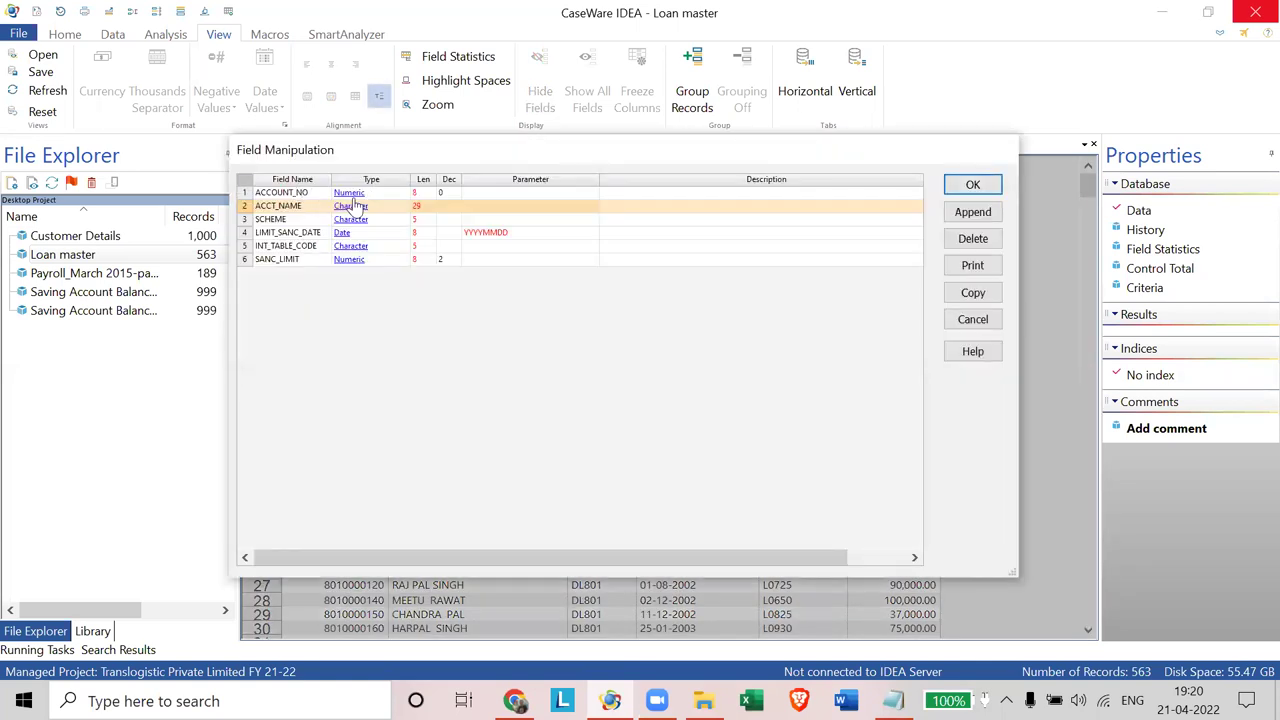
left_click(354, 193)
left_click(354, 193)
left_click(354, 193)
left_click(363, 333)
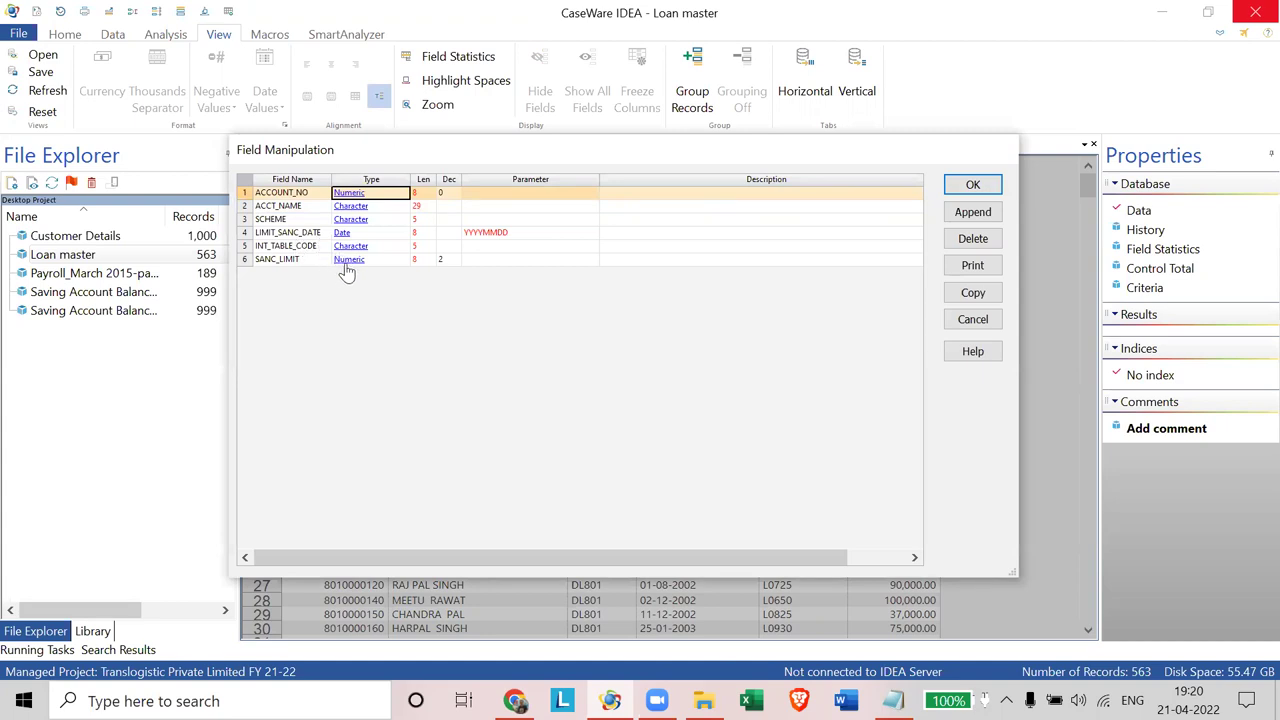
left_click(348, 262)
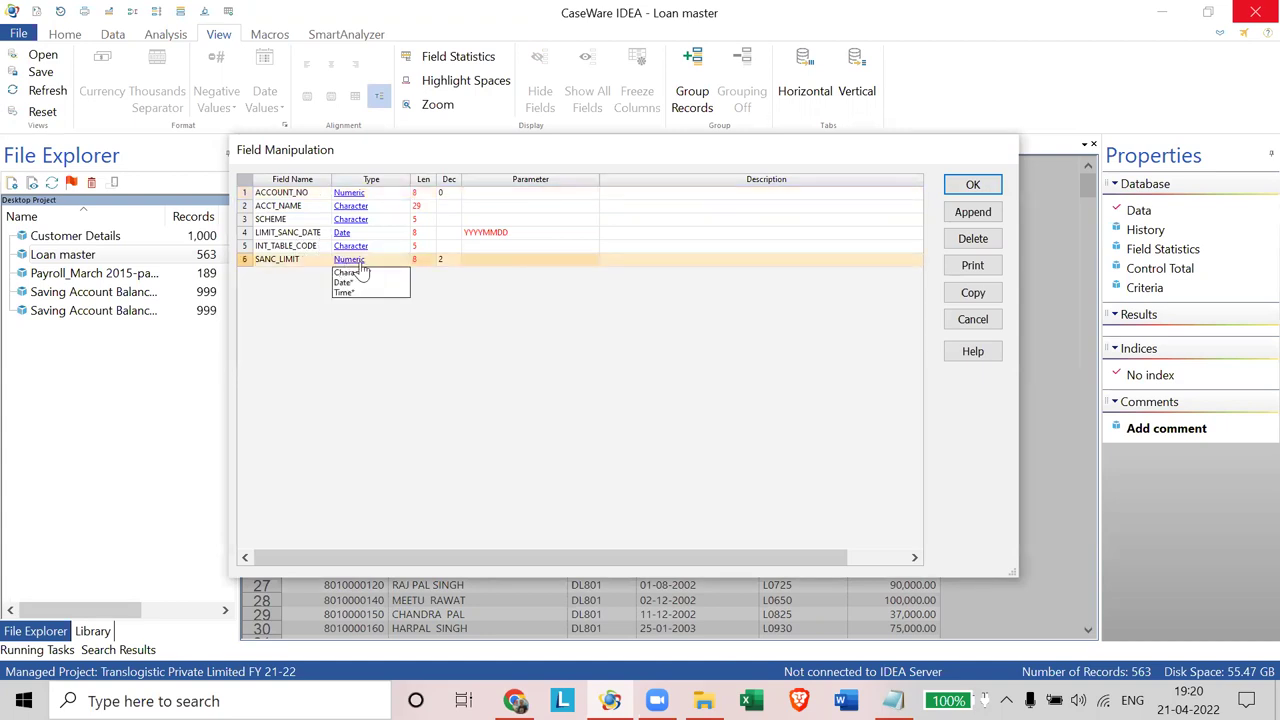
left_click(500, 375)
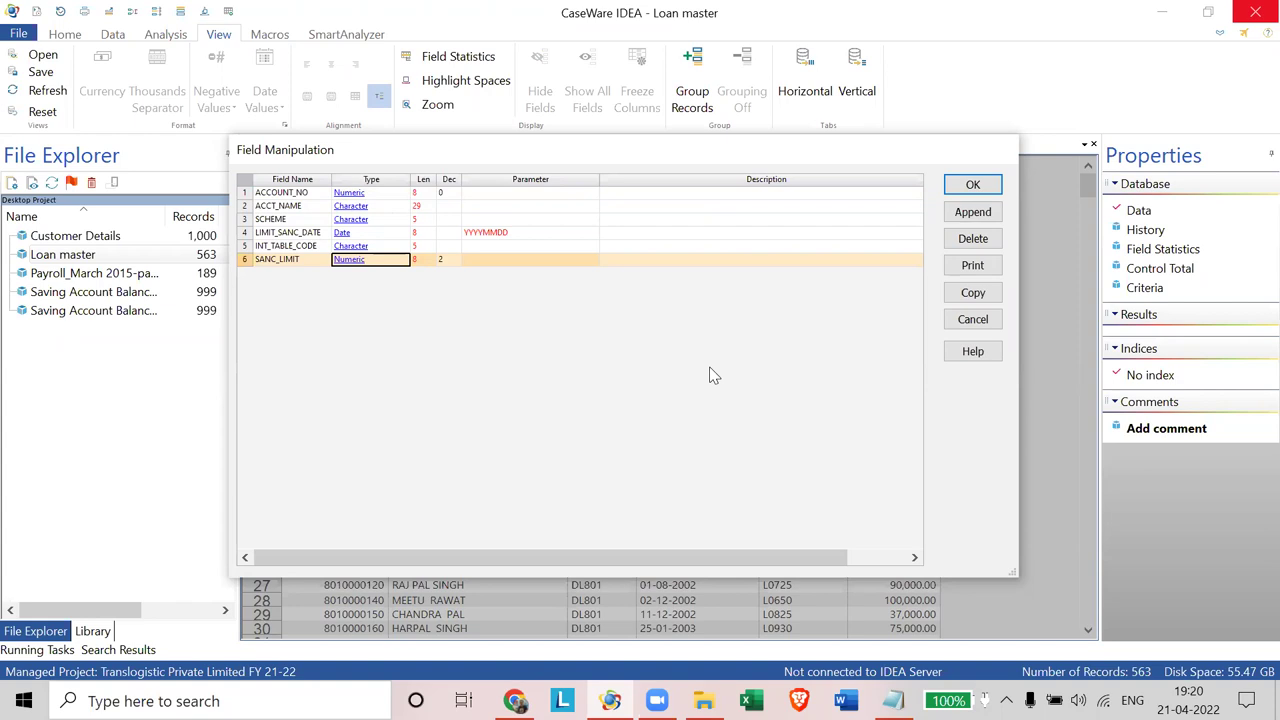
left_click(988, 185)
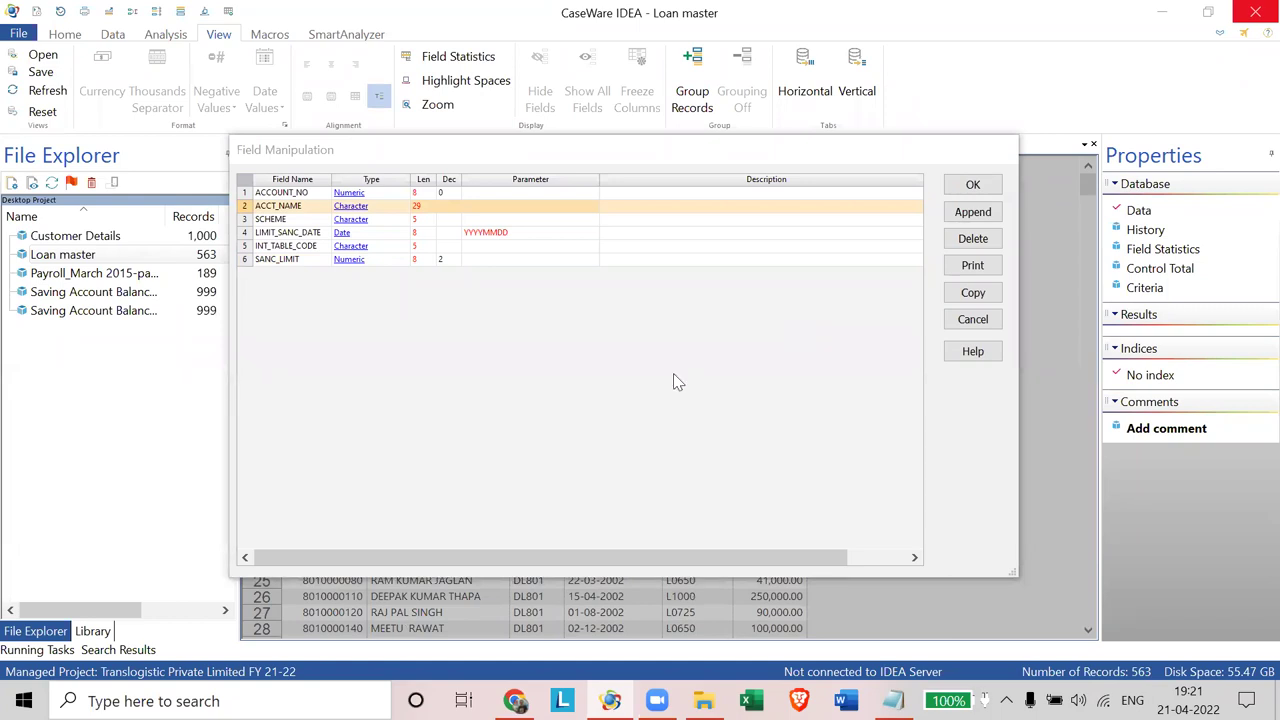
Step: Review the alternative types offered for SANC_LIMIT once more, keep it Numeric, and close Field Manipulation
left_click(352, 262)
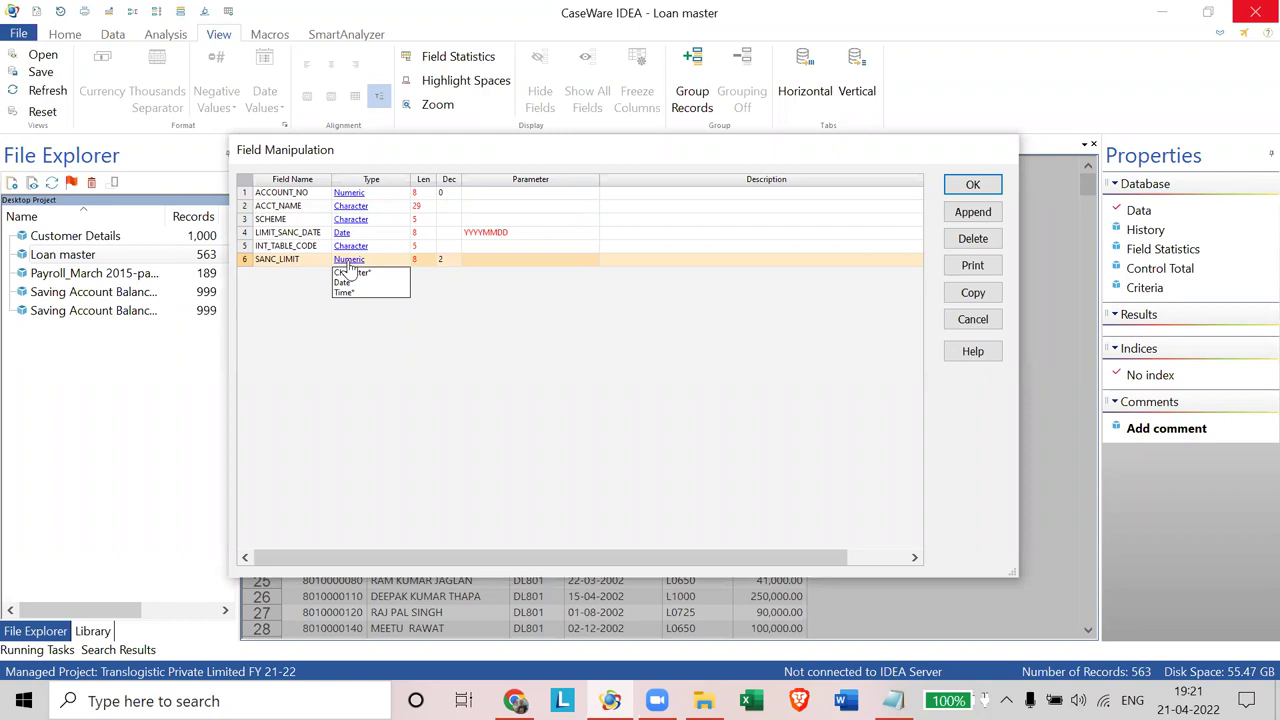
left_click(394, 392)
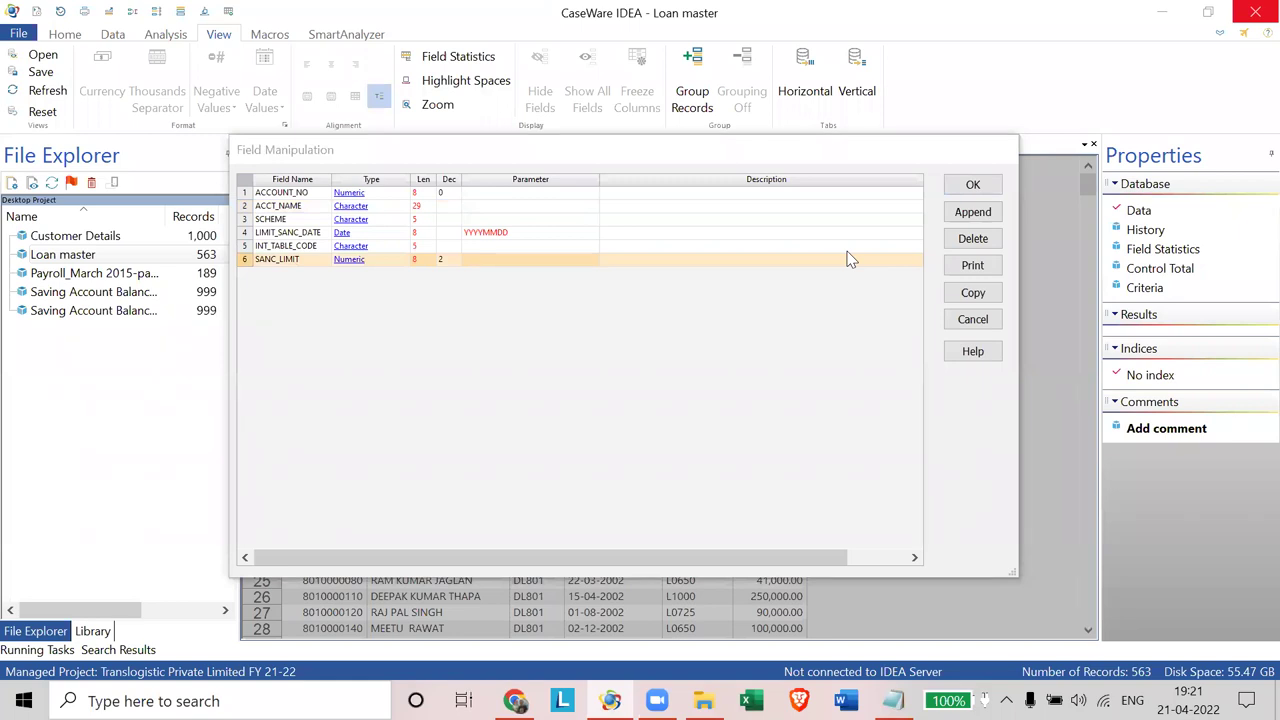
left_click(968, 190)
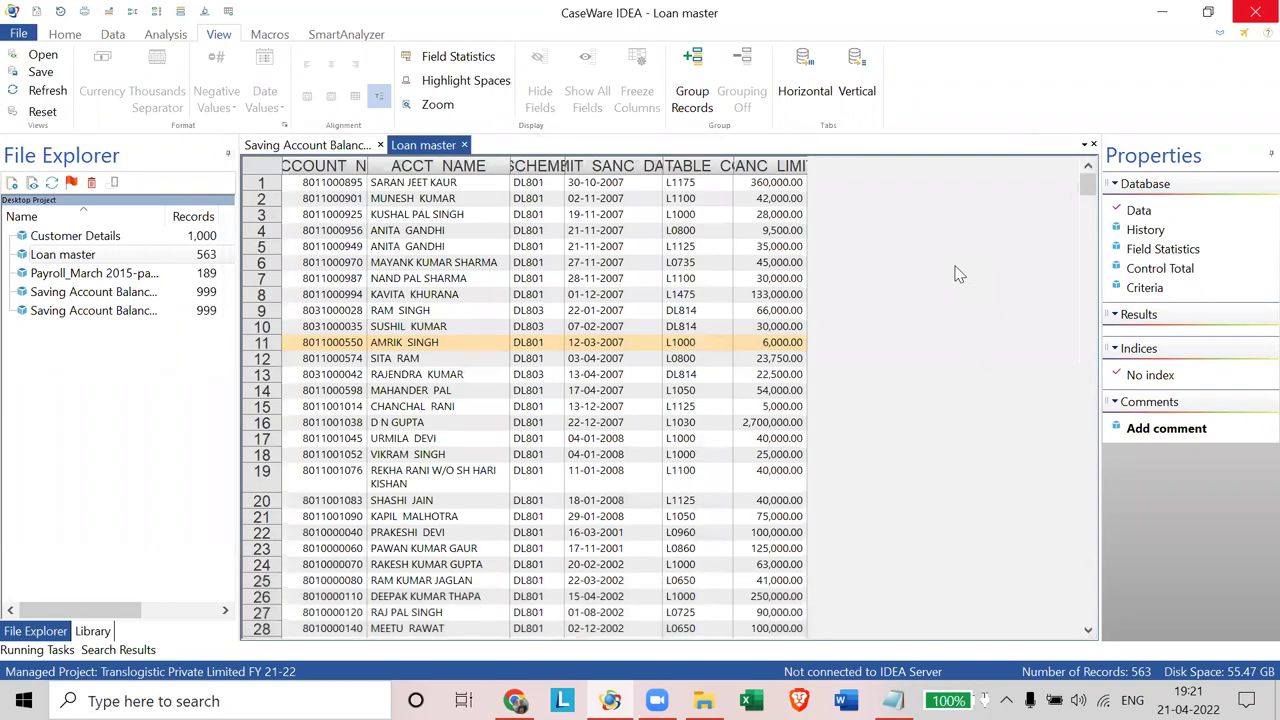
Step: Open Field Manipulation for Loan master, close it without changes, and show the database's numeric field statistics
left_click(527, 312)
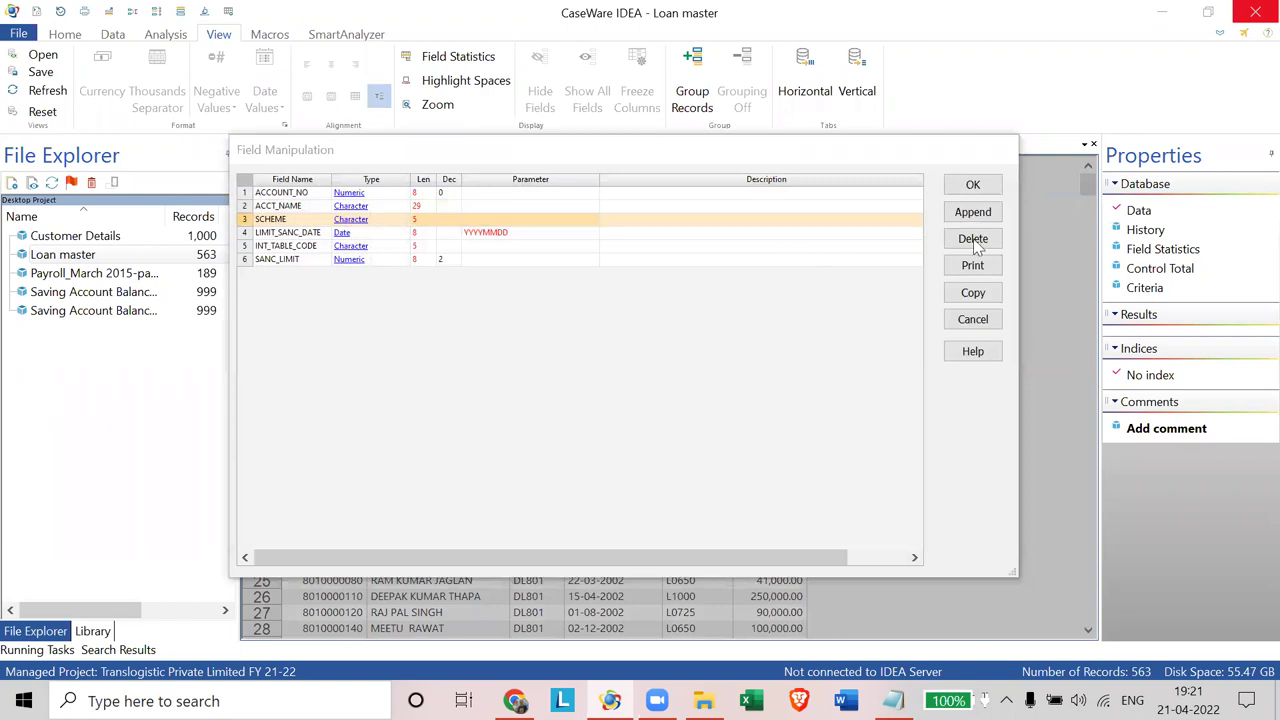
left_click(973, 185)
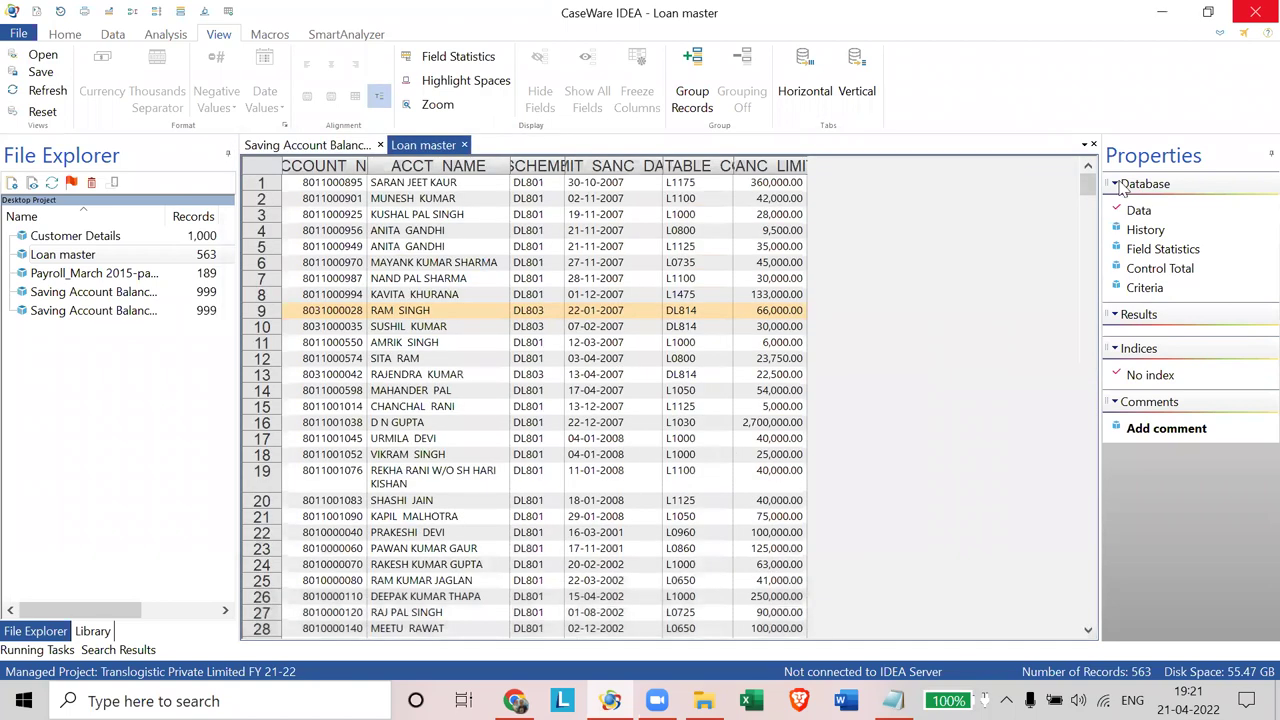
left_click(1166, 252)
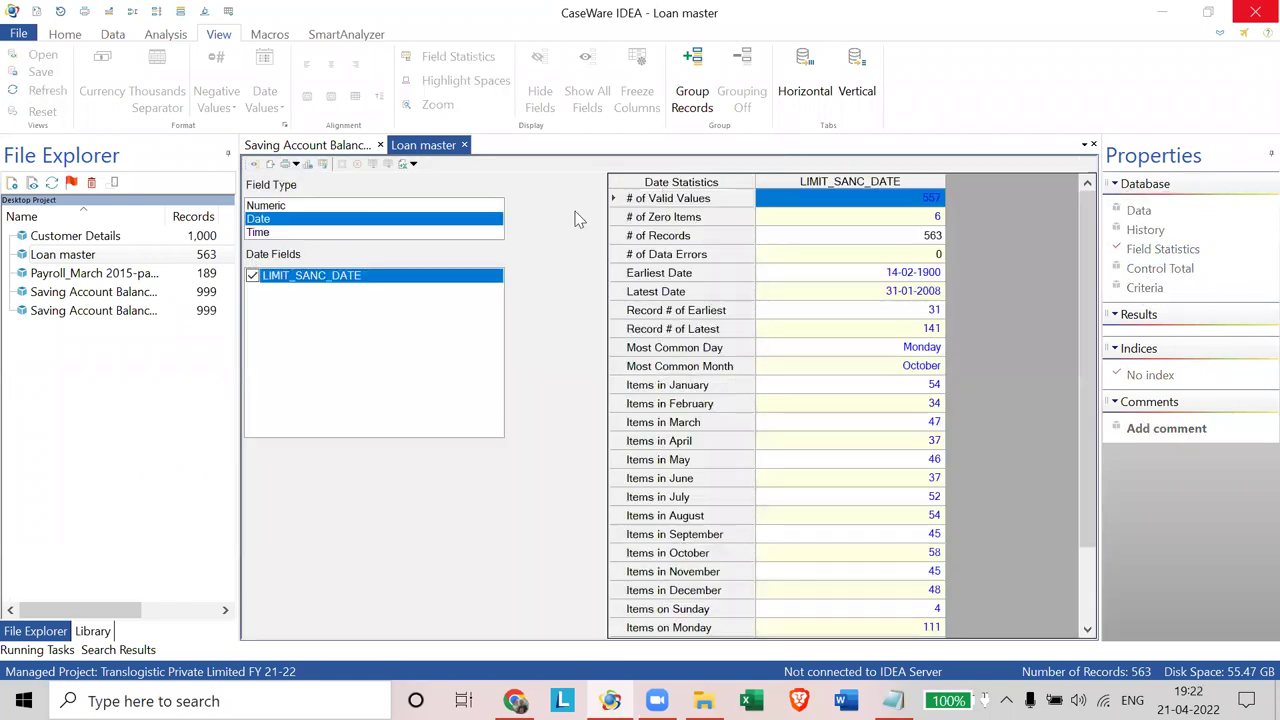
left_click(310, 208)
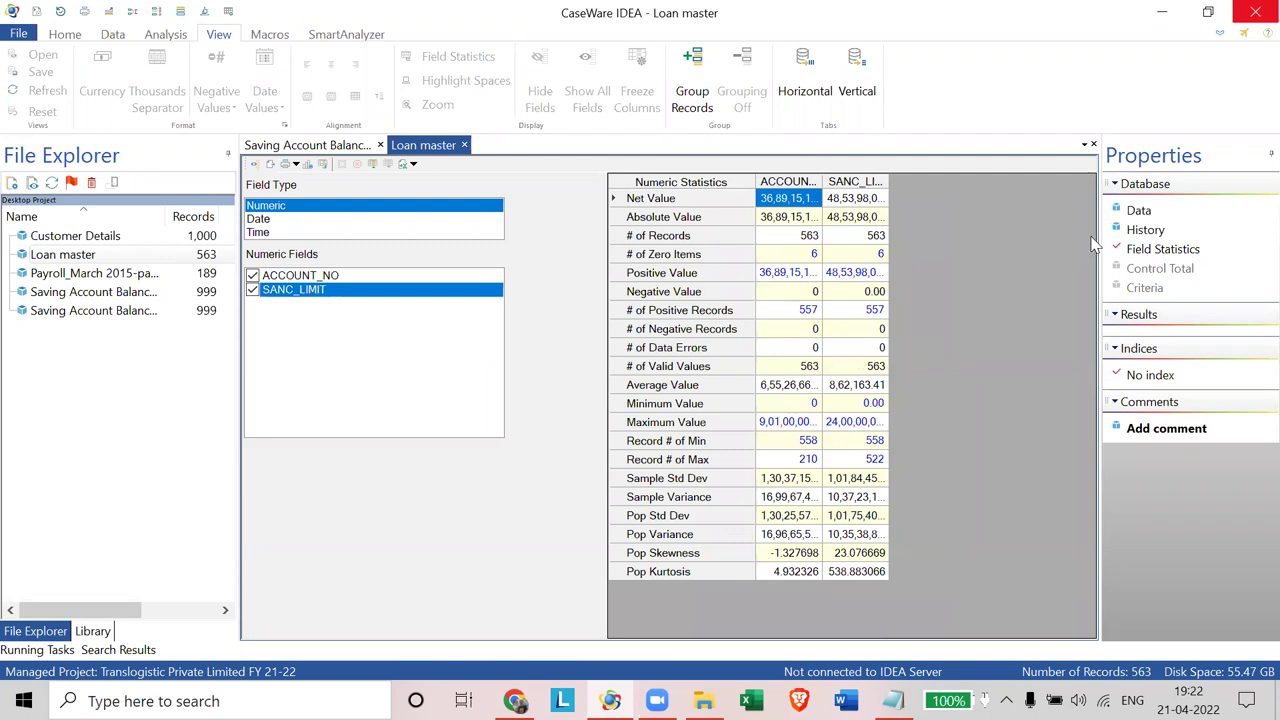
Step: Open Customer Details, switch to the data of Saving Account Balance-Database, and inspect its ACCNO column
double_click(89, 238)
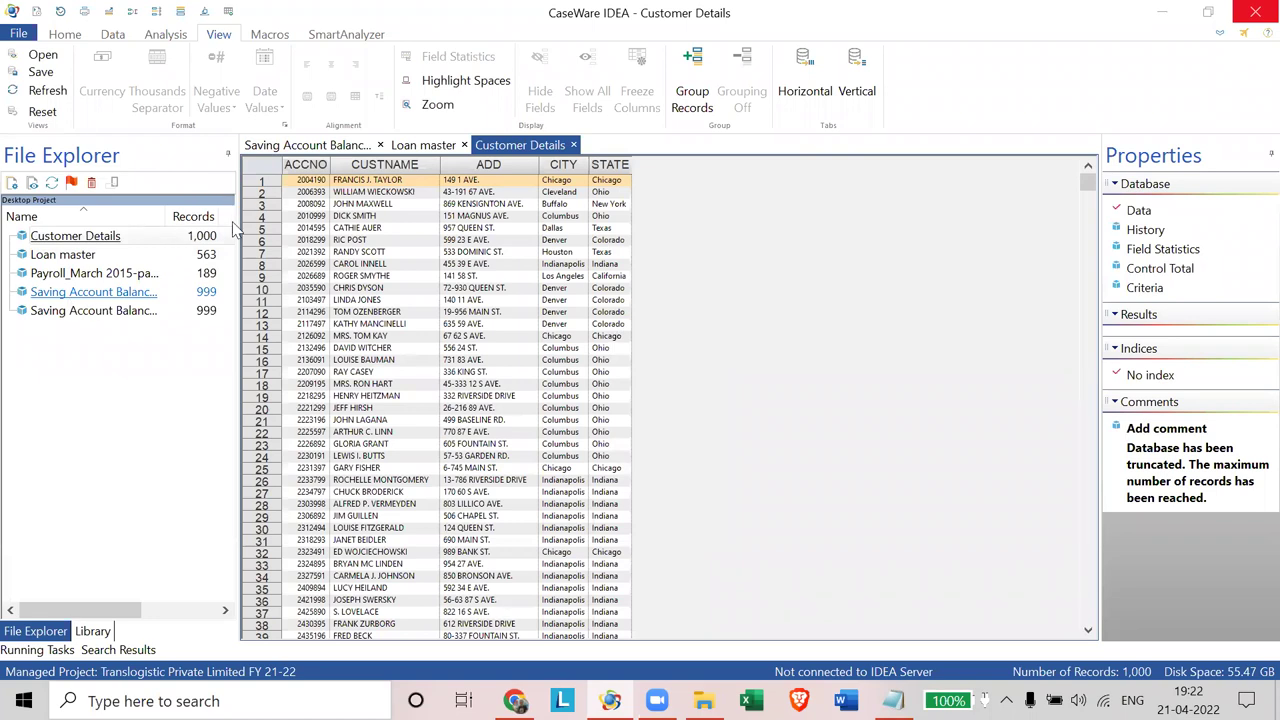
double_click(80, 293)
left_click(1137, 212)
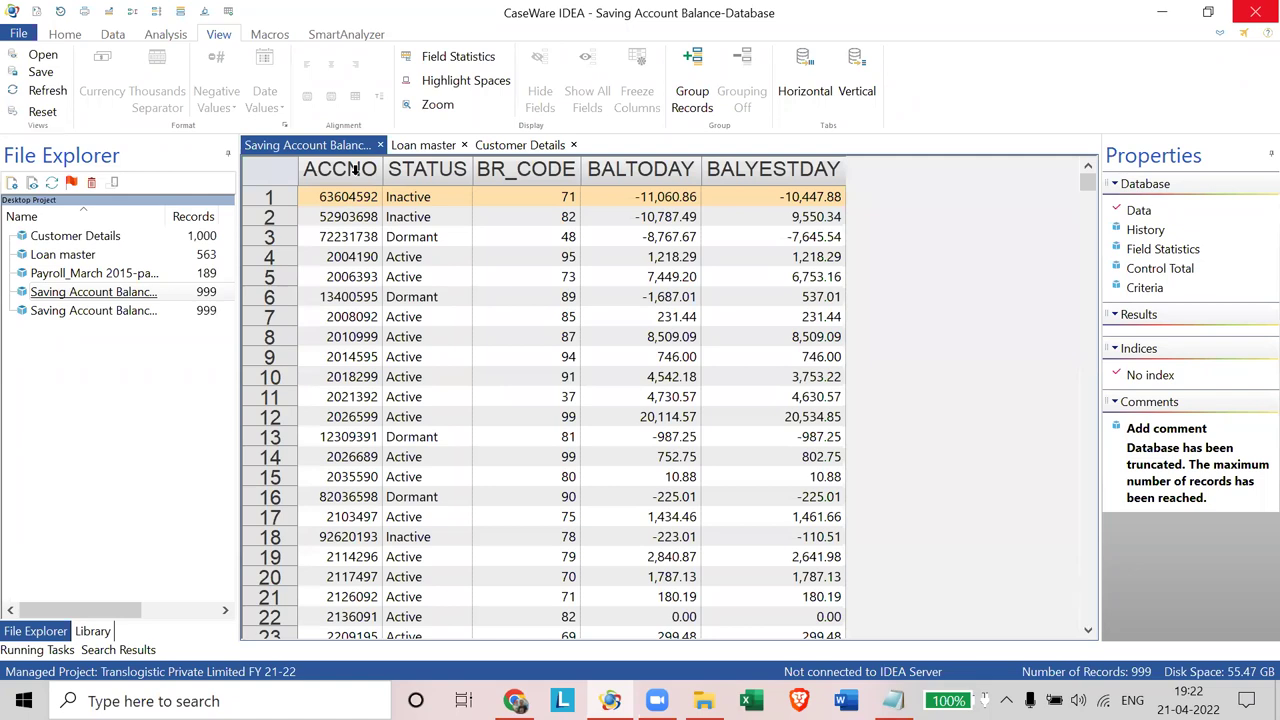
mouse_move(352, 170)
left_click(338, 170)
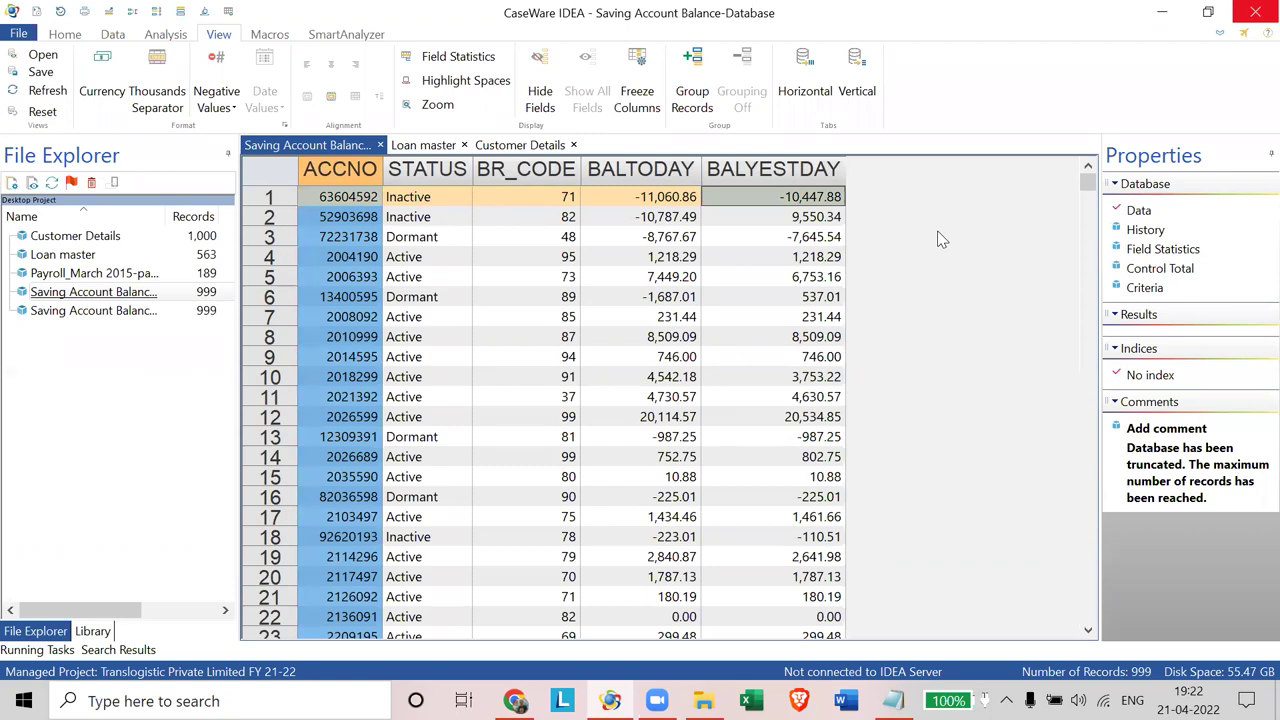
left_click(818, 237)
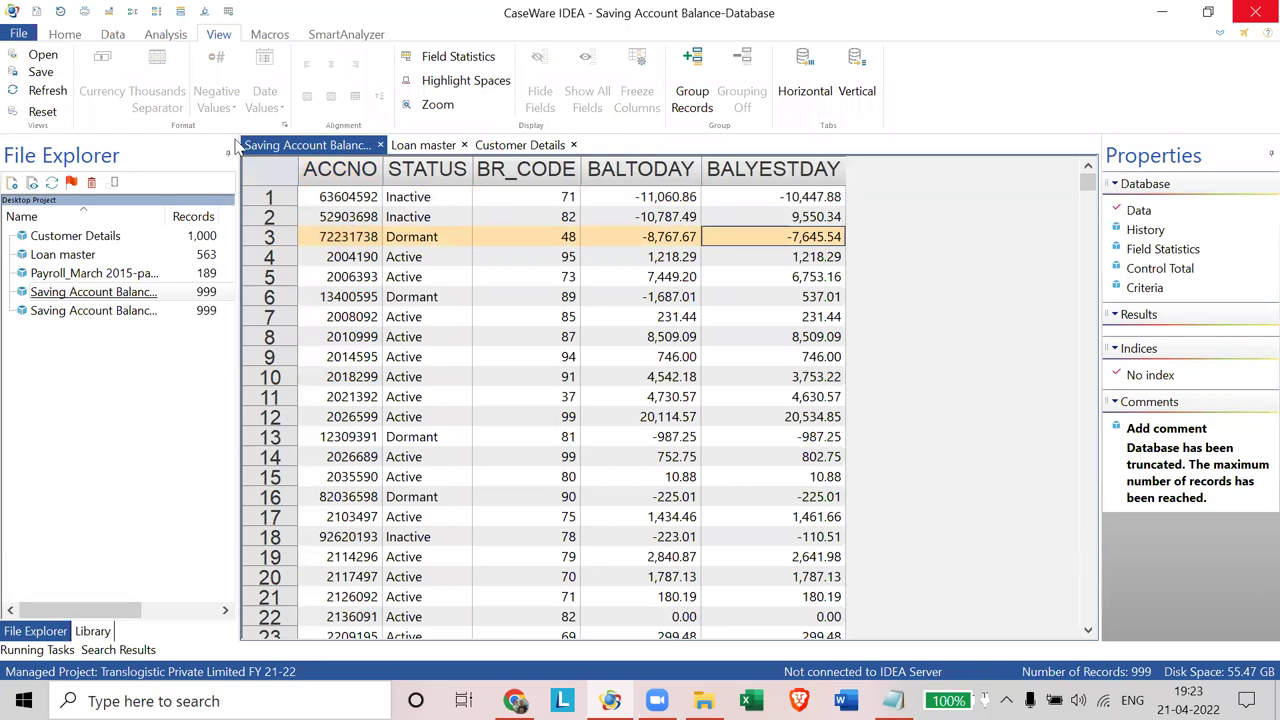
Step: Start Duplicate Key Detection on Saving Account Balance-Database with the option to output duplicate records
mouse_move(167, 208)
left_mouse_down()
mouse_move(223, 208)
mouse_move(174, 208)
left_mouse_up()
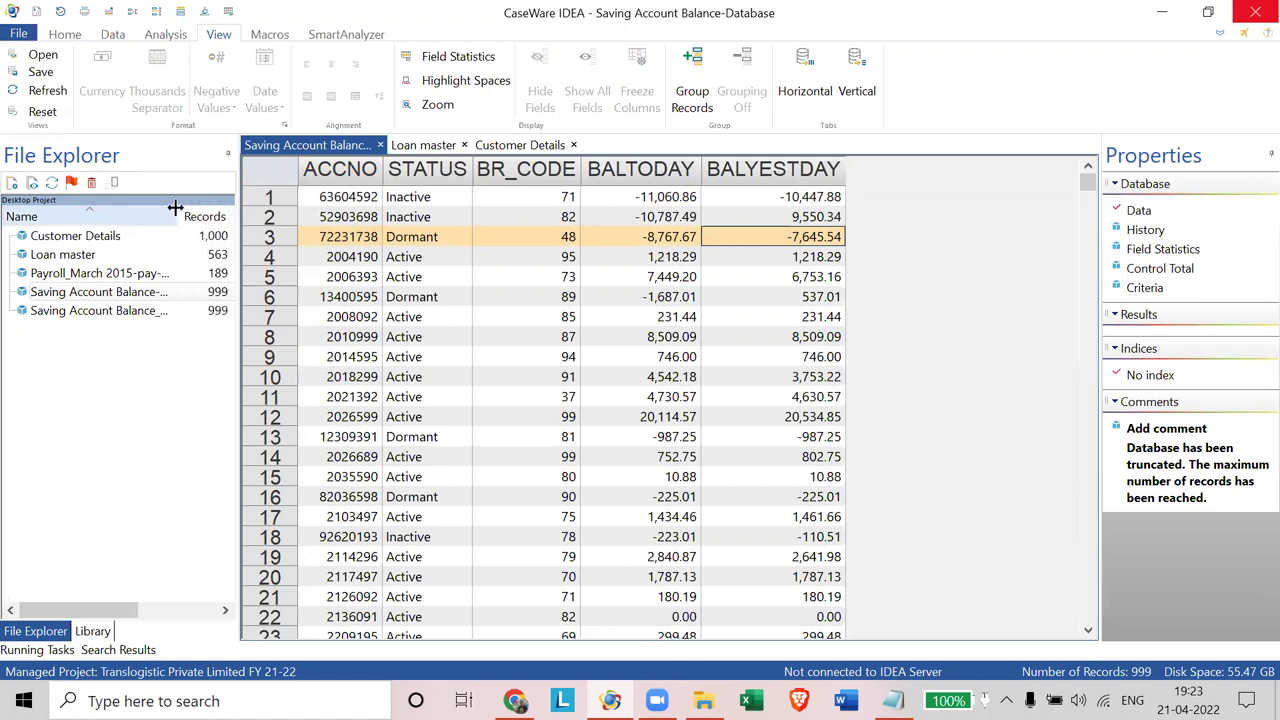
left_click(361, 172)
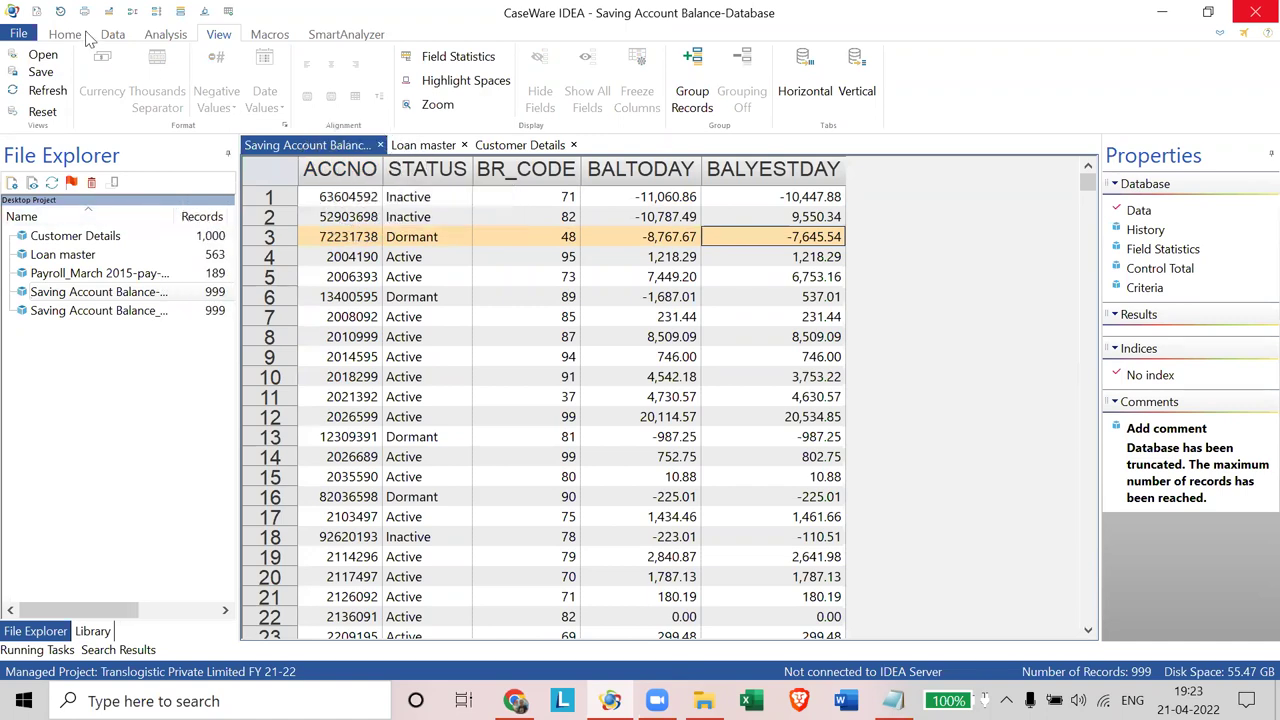
left_click(166, 36)
left_click(166, 36)
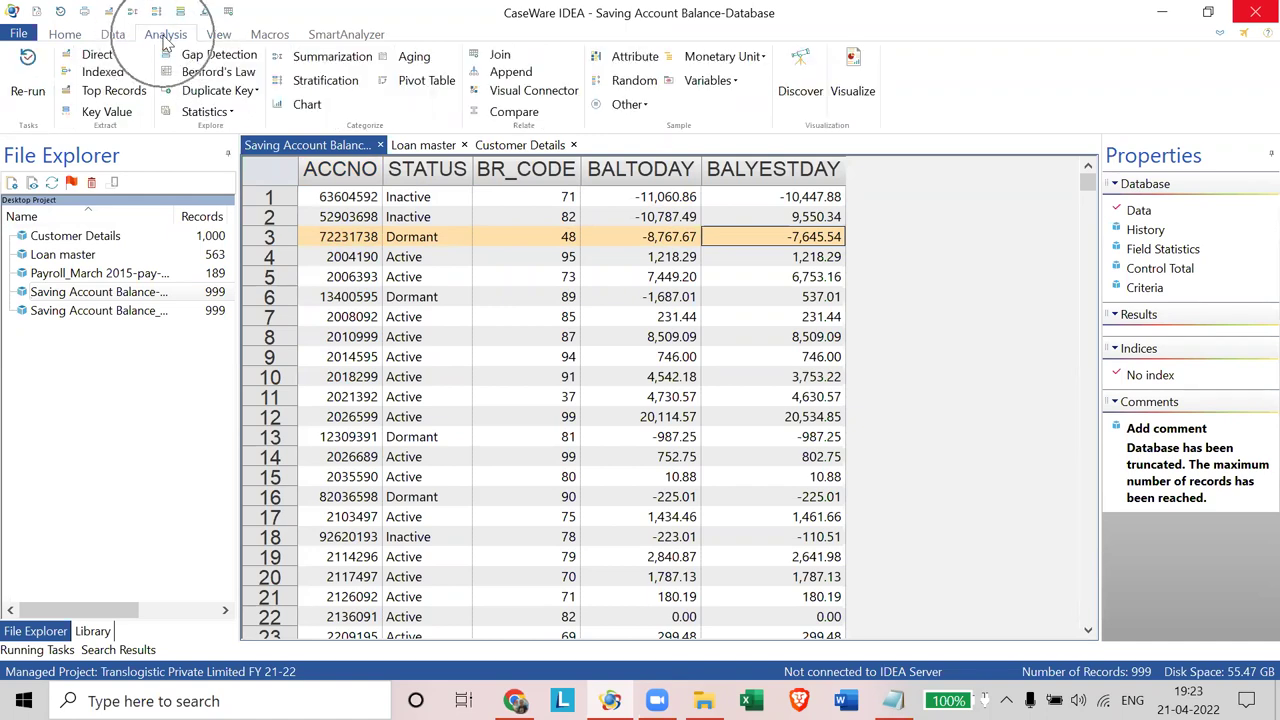
left_click(228, 97)
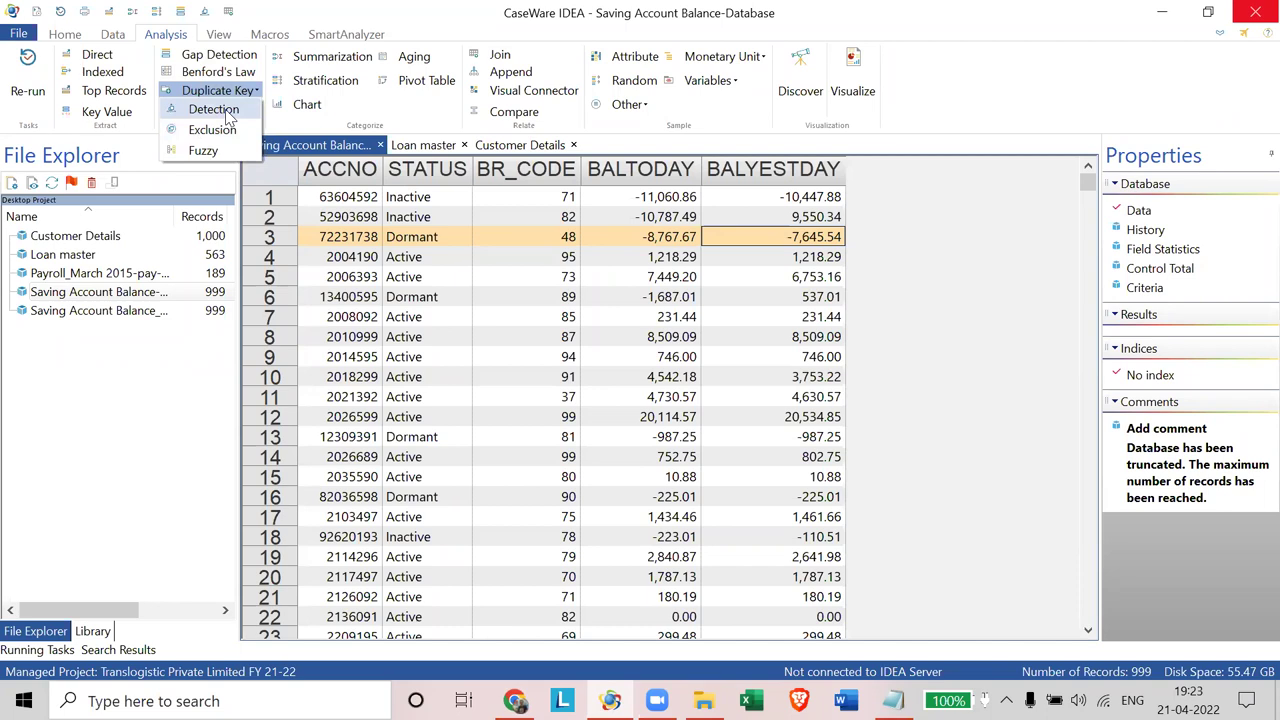
left_click(227, 115)
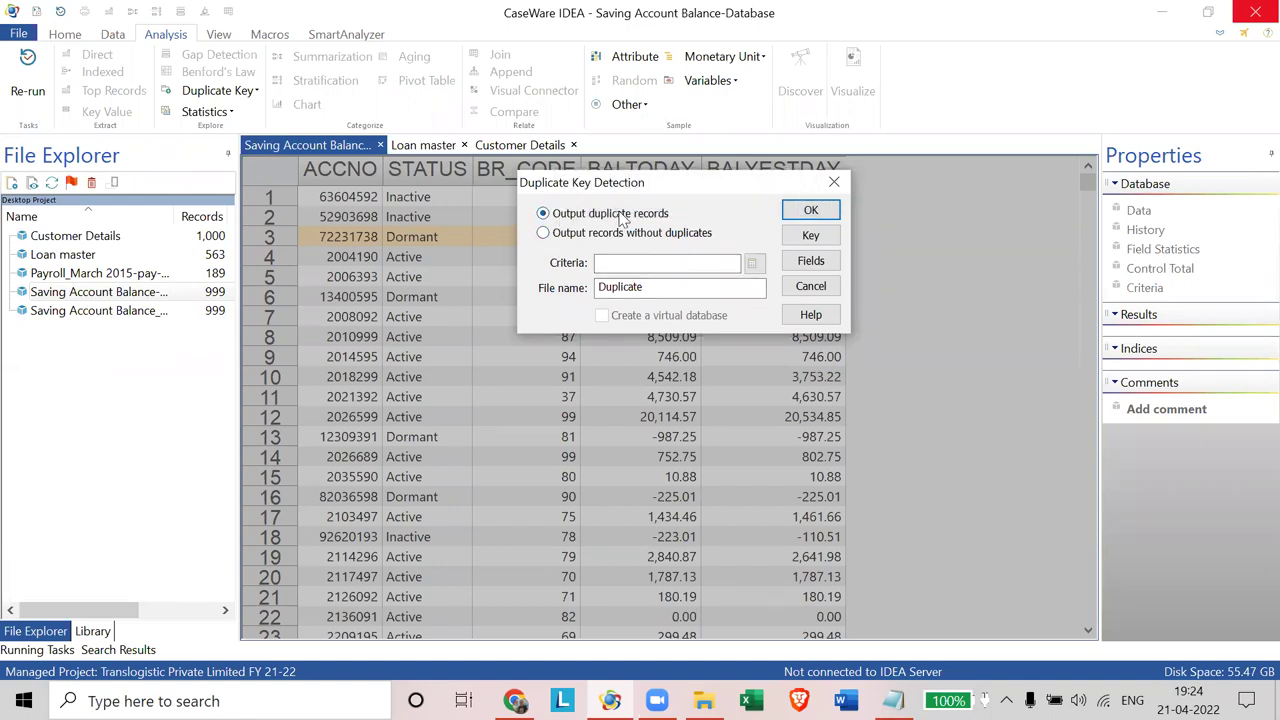
left_click(548, 220)
left_click(548, 221)
Step: Define the duplicate detection key as a new index on ACCNO in ascending order
left_click(821, 237)
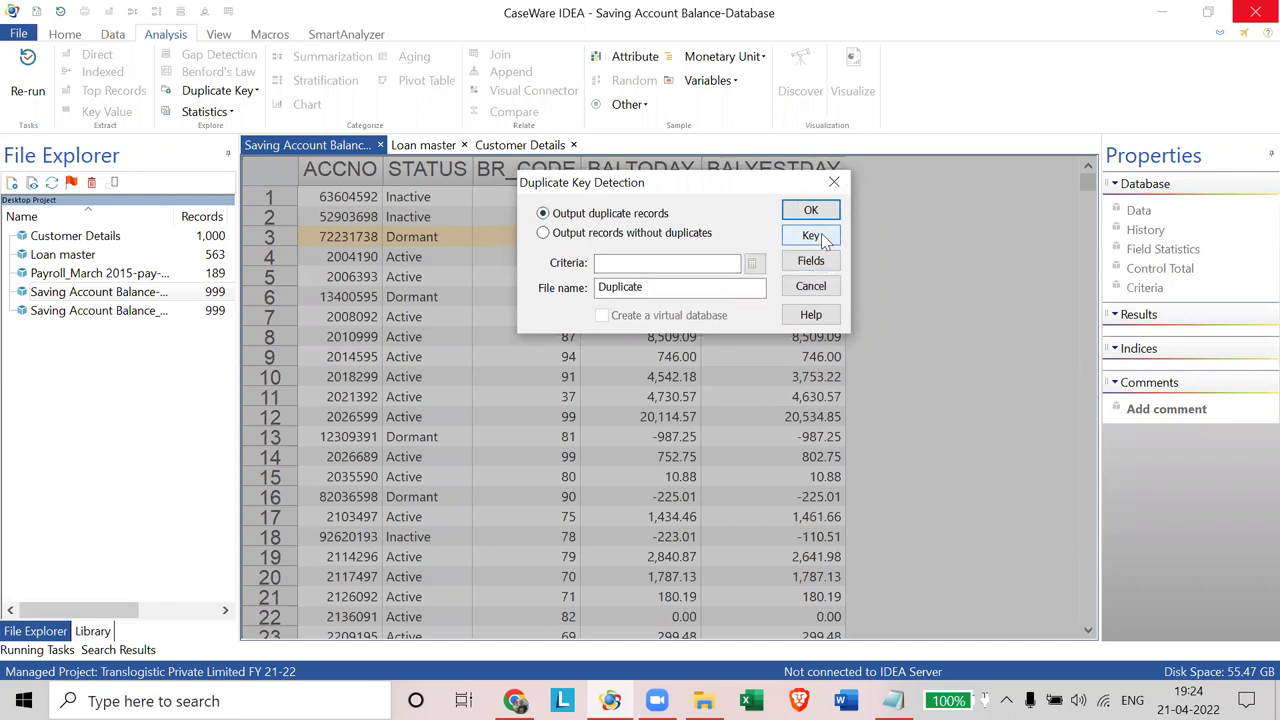
left_click(821, 237)
left_click(821, 237)
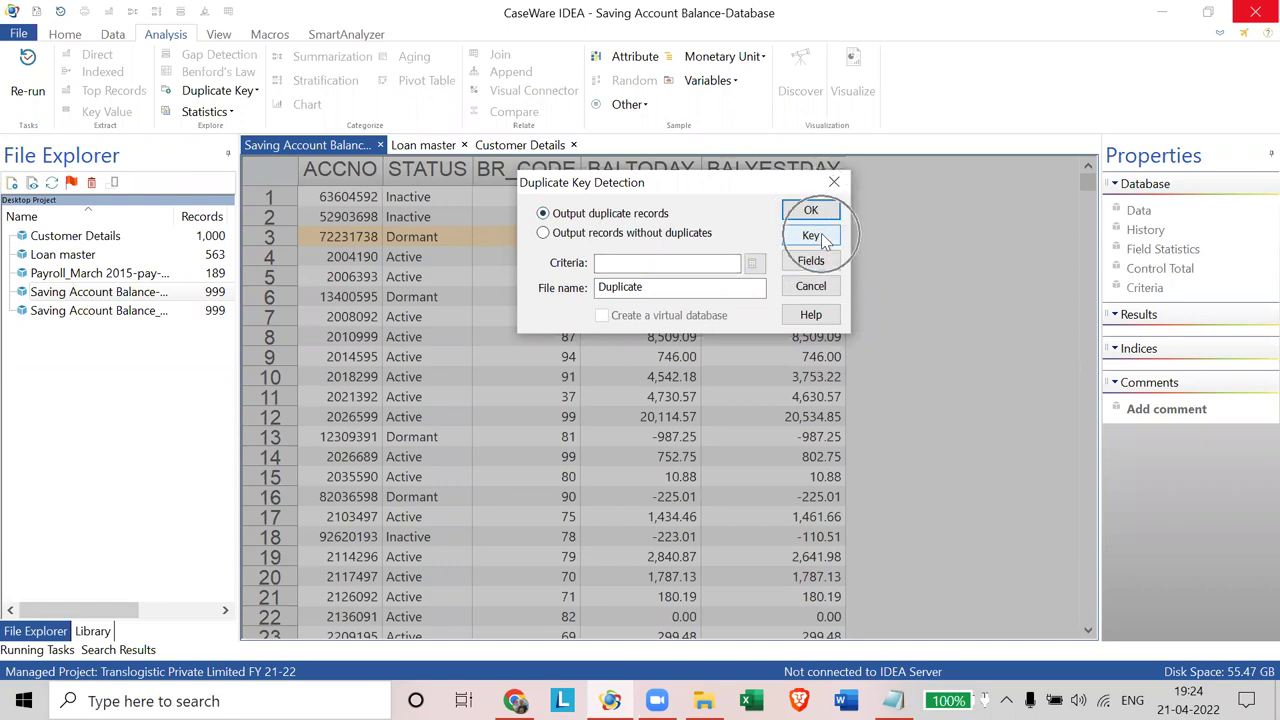
left_click(821, 237)
left_click(821, 237)
left_click(821, 235)
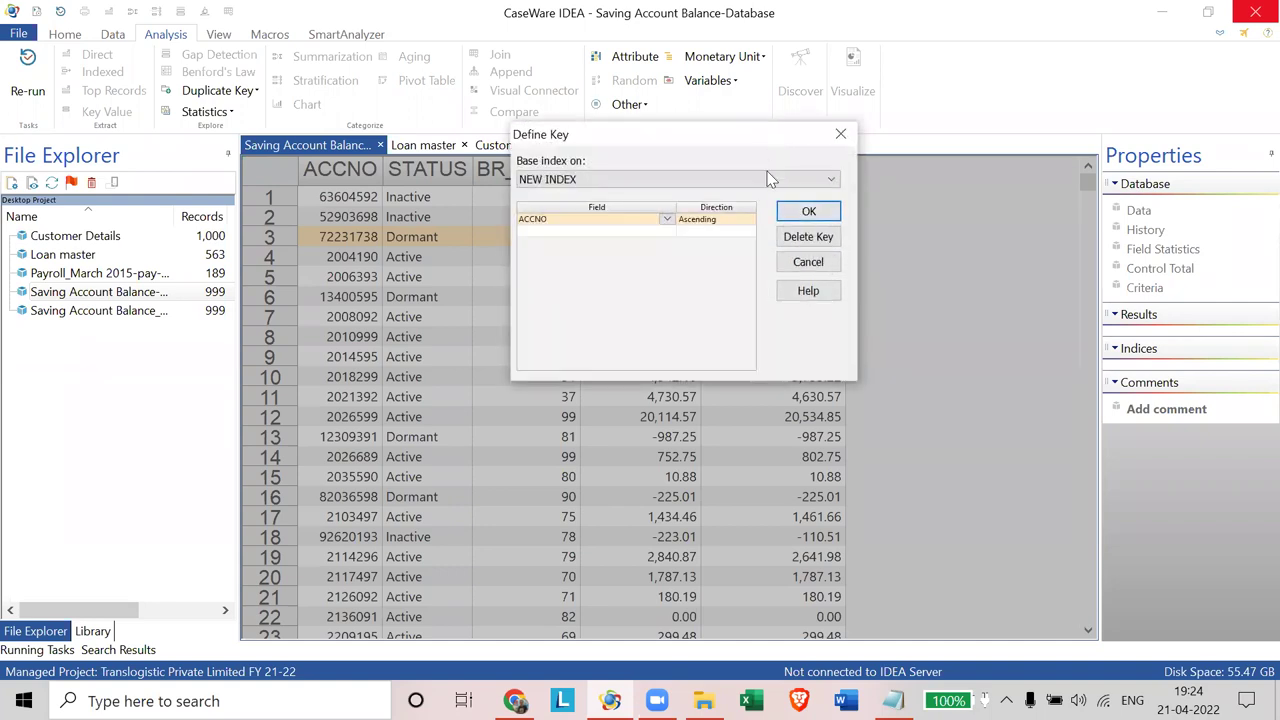
left_click(608, 367)
left_click(610, 374)
left_click(538, 447)
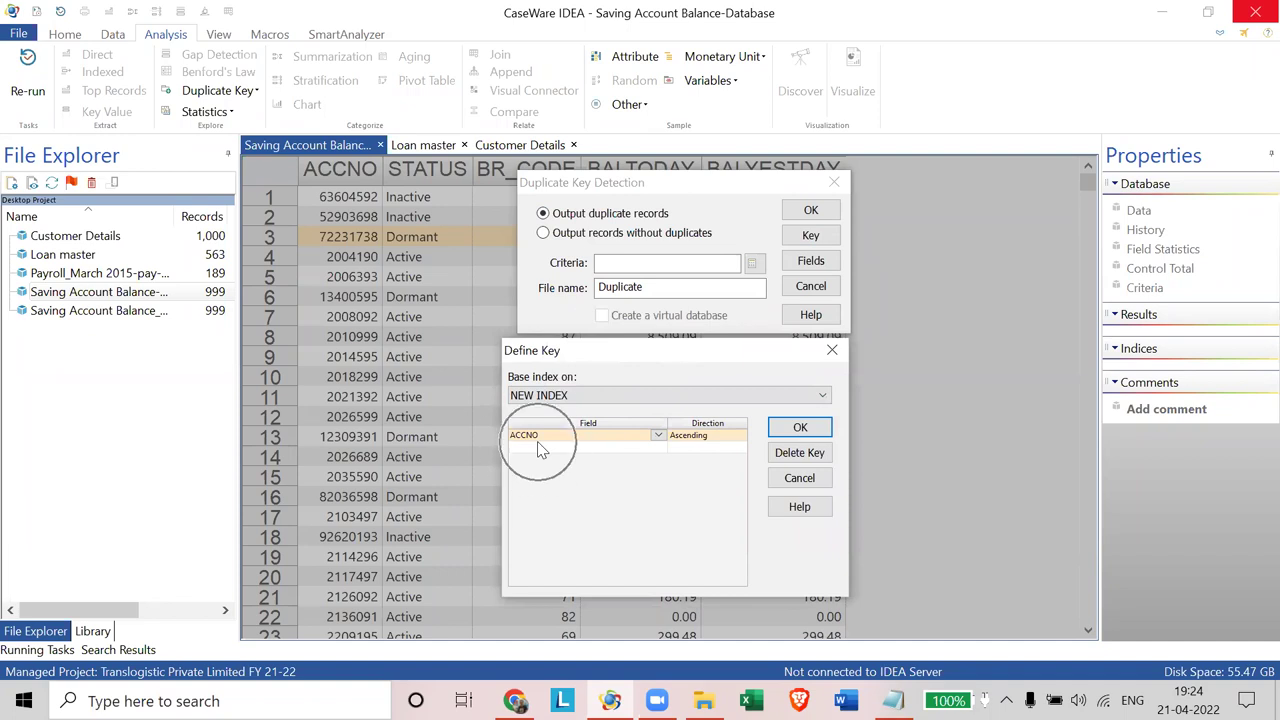
left_click(537, 441)
left_click(801, 428)
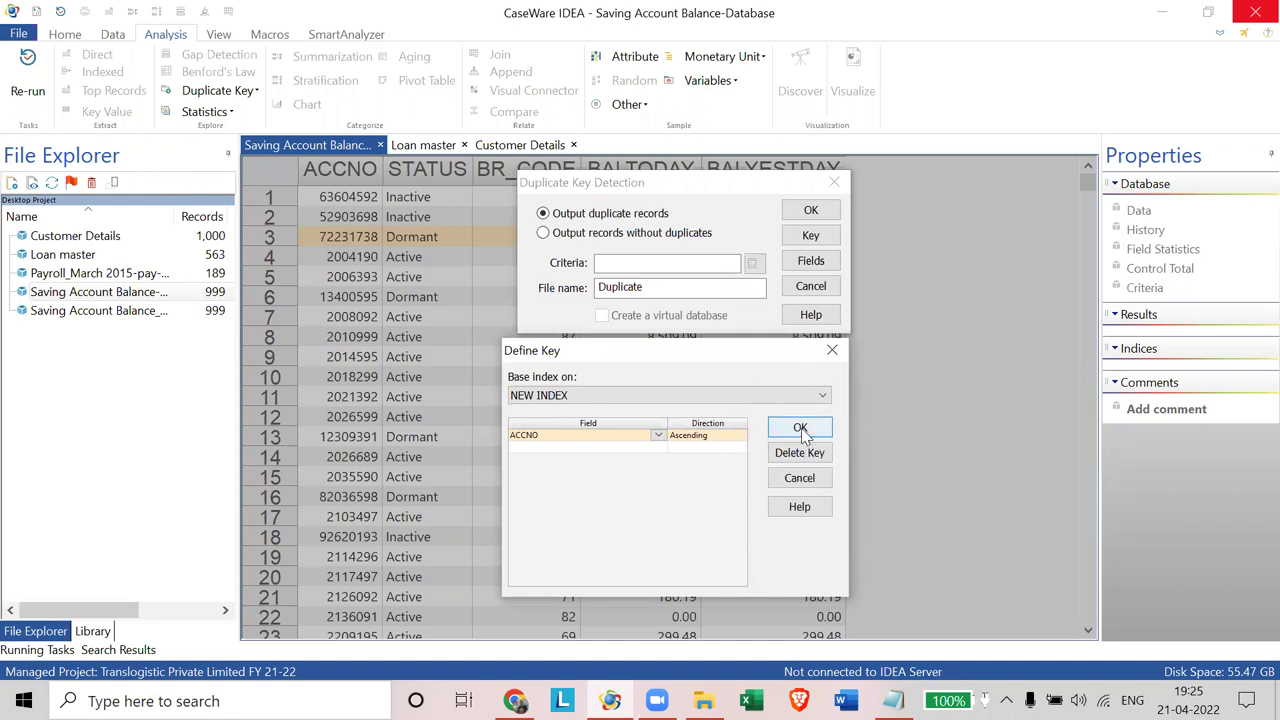
left_click(801, 428)
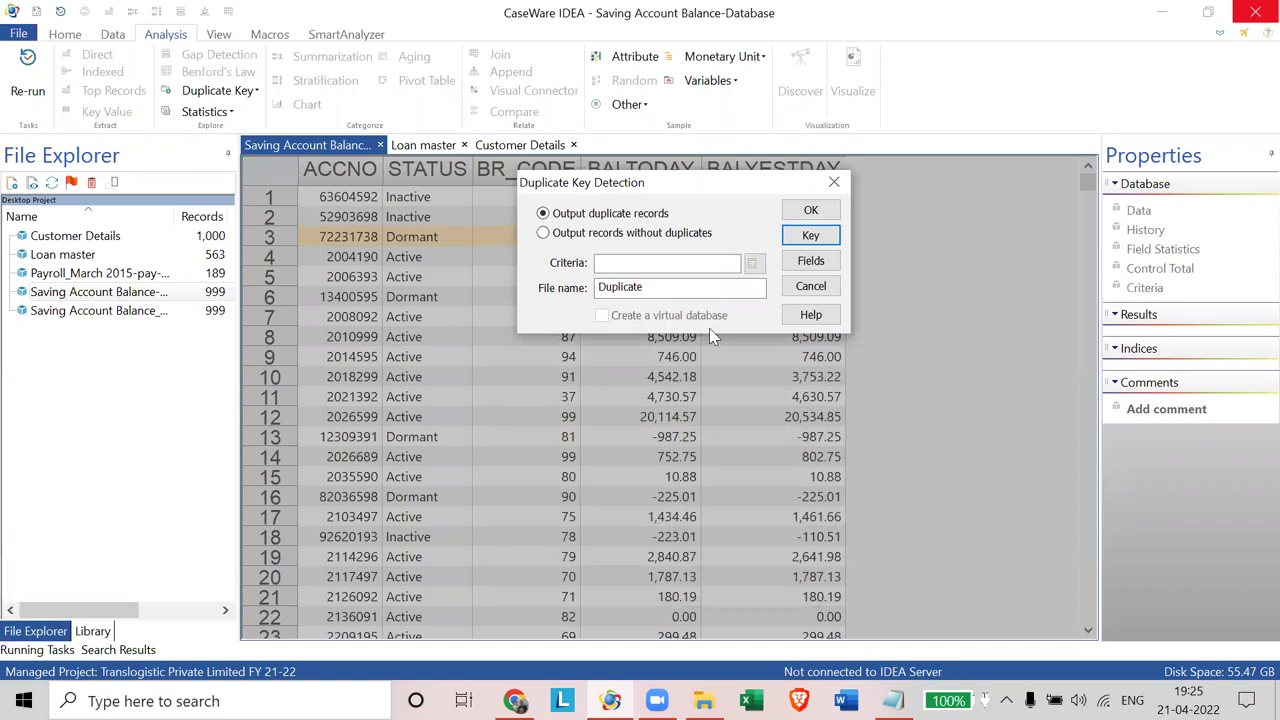
Step: Name the output file Duplicate Savings Account, keep ACCNO ascending as the key, and run the duplicate detection
left_click(680, 287)
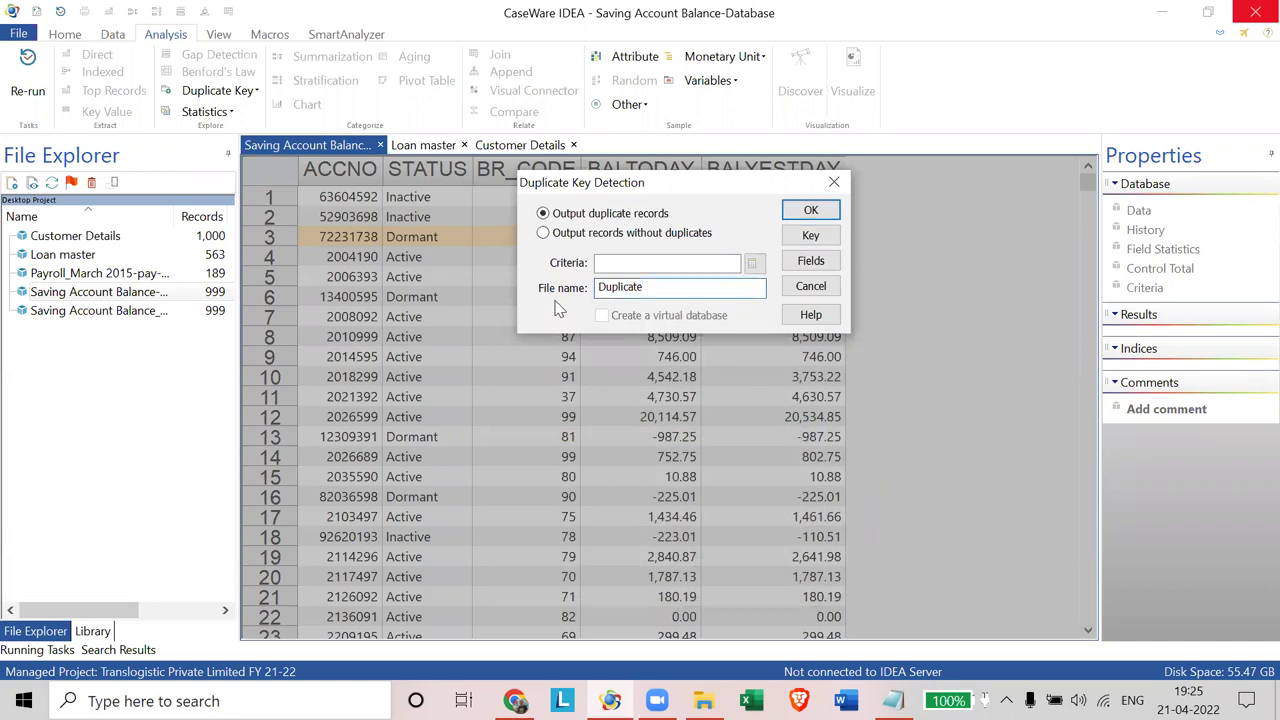
type("Saving s Account")
left_click(810, 212)
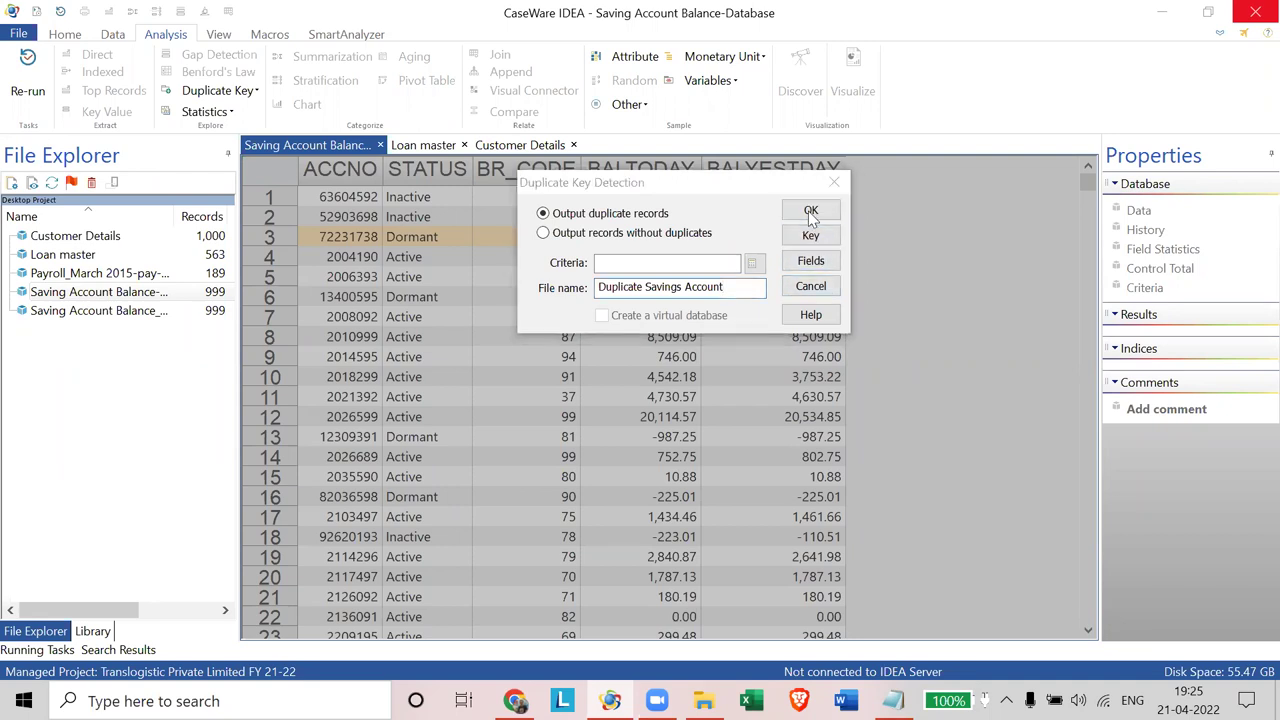
left_click_drag(713, 141, 701, 356)
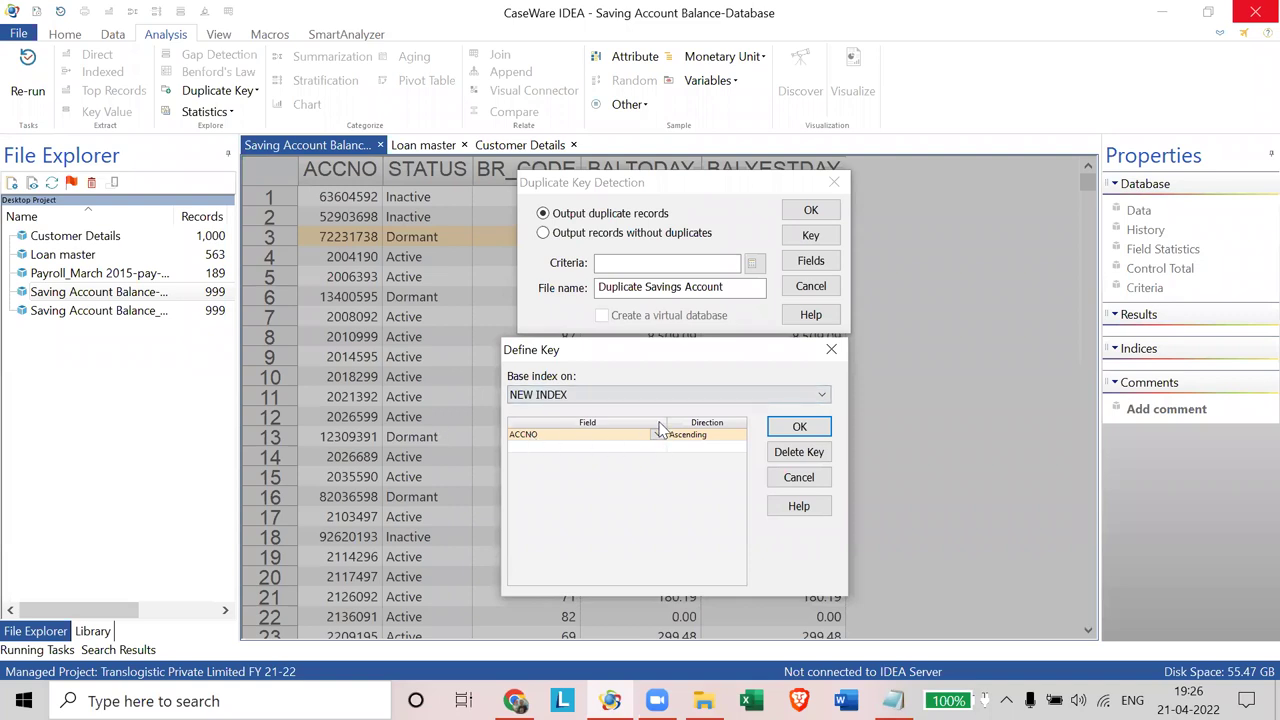
left_click(578, 450)
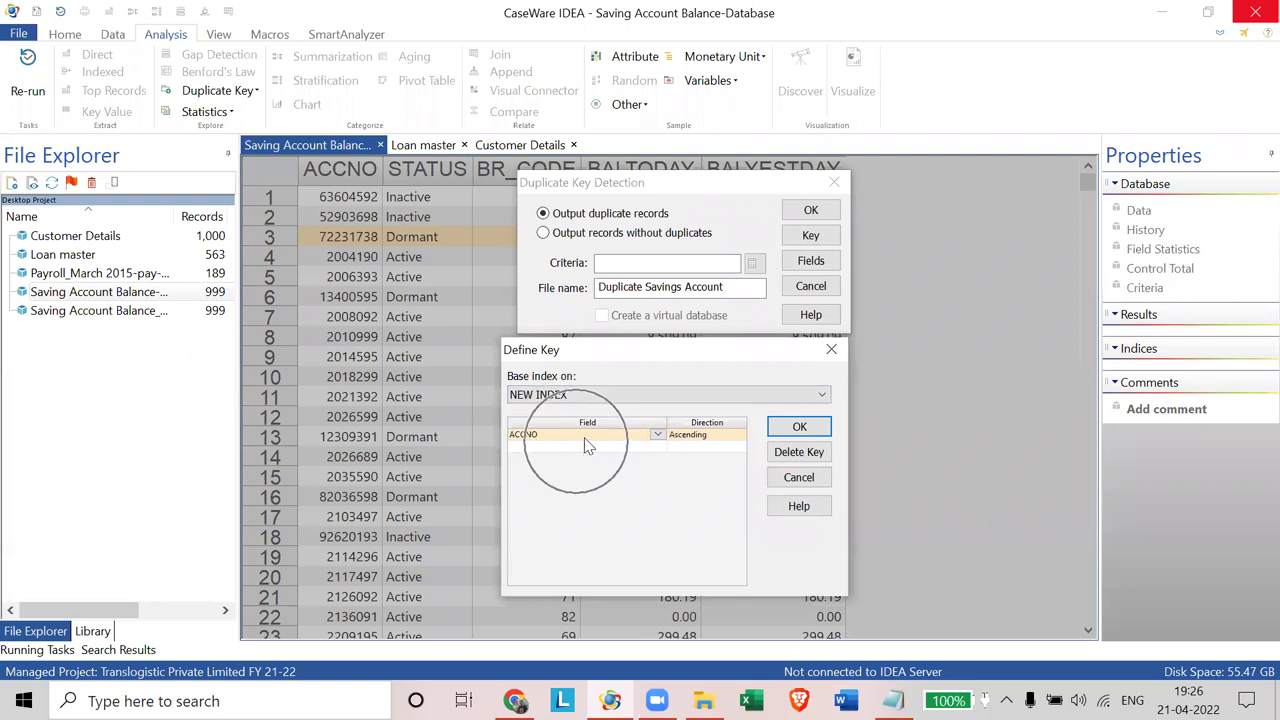
left_click(799, 428)
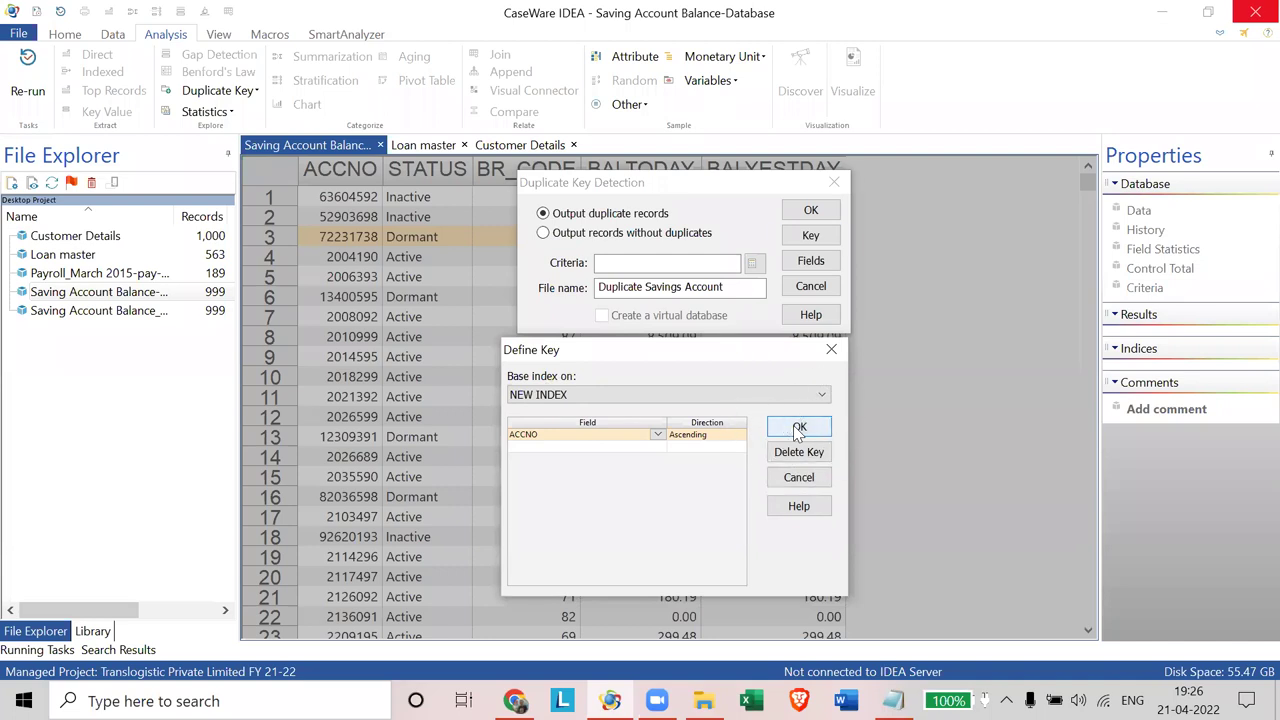
left_click_drag(737, 286, 560, 283)
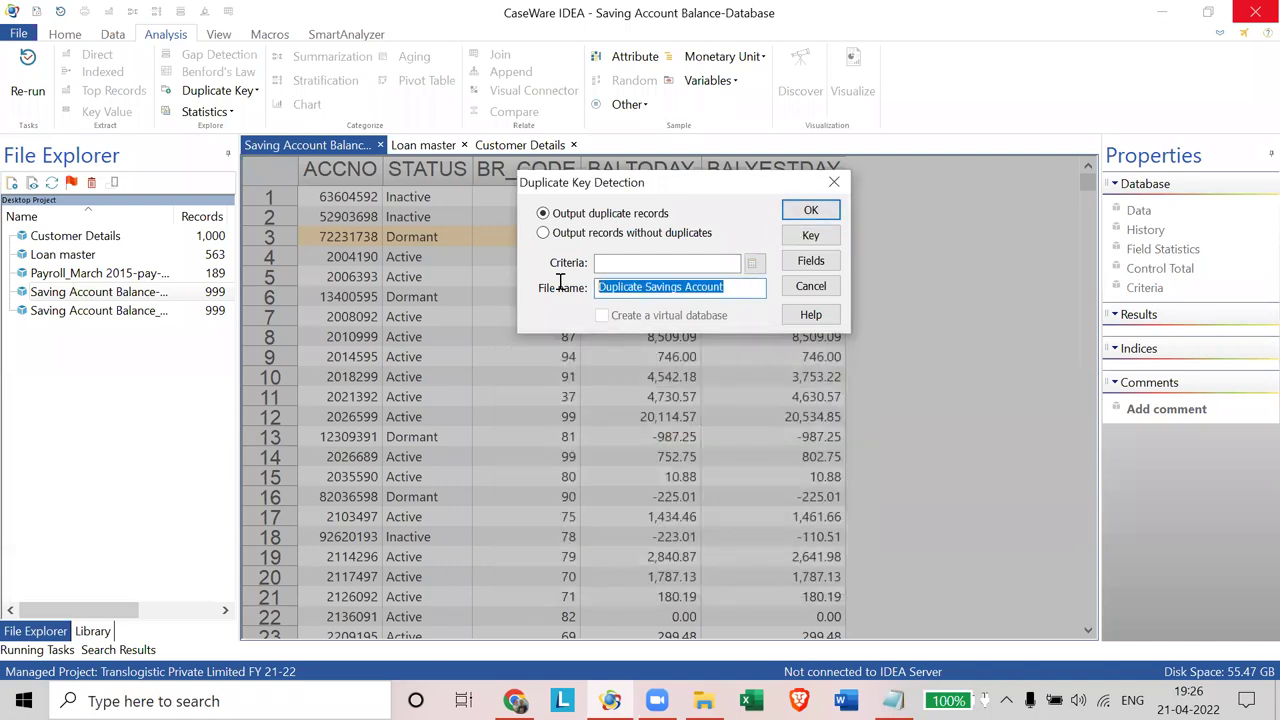
left_click(834, 207)
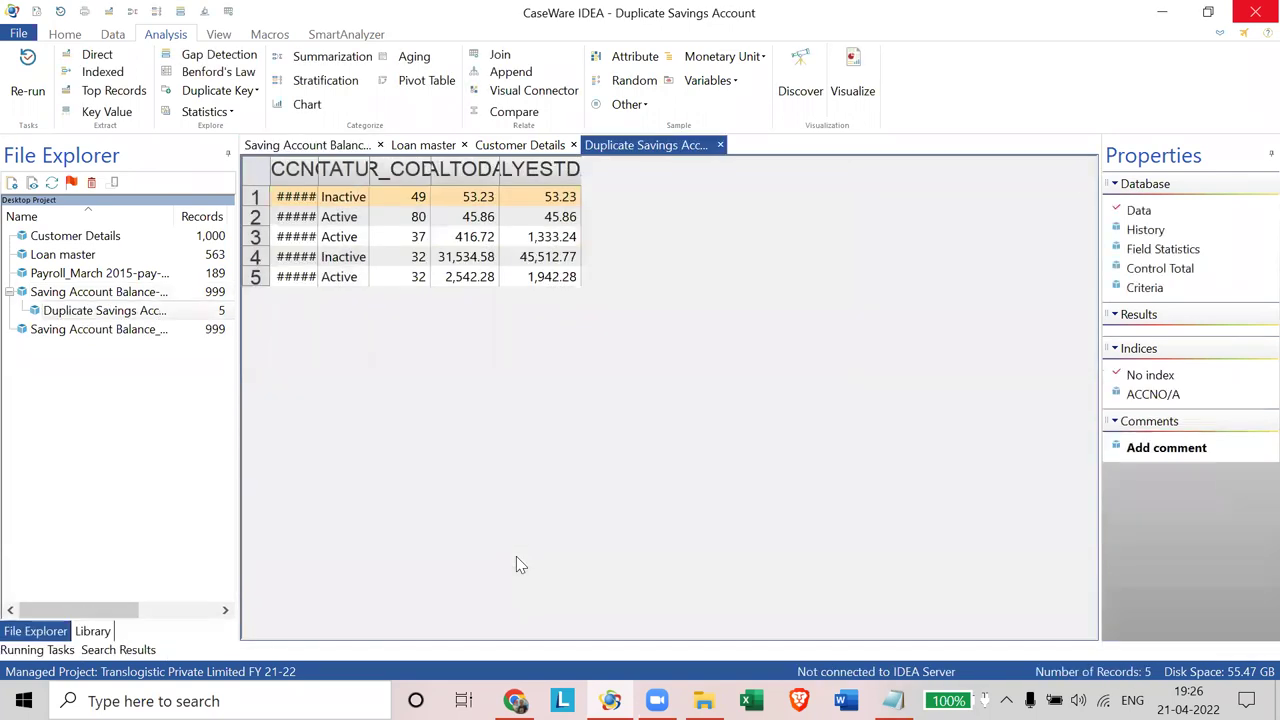
Step: Widen the ACCNO column of the duplicates result, and widen File Explorer and its name column to show full database names
scroll(519, 565, "up", 1)
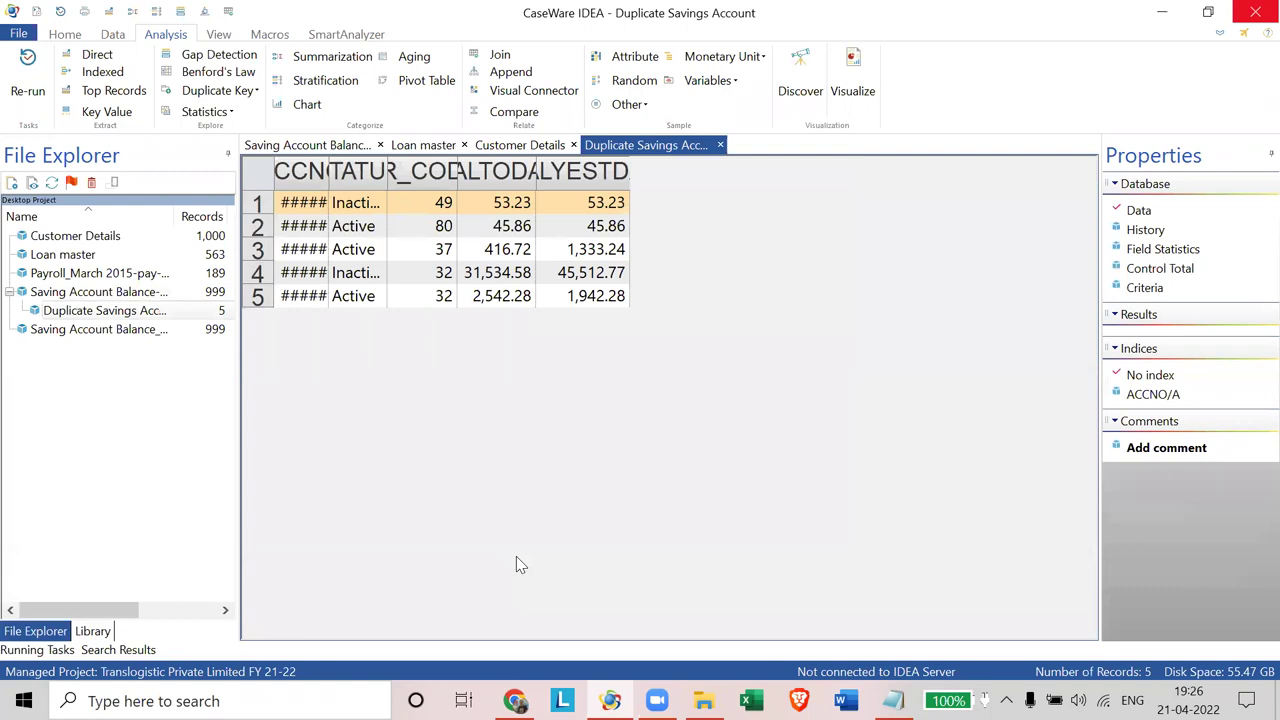
left_click_drag(328, 171, 478, 170)
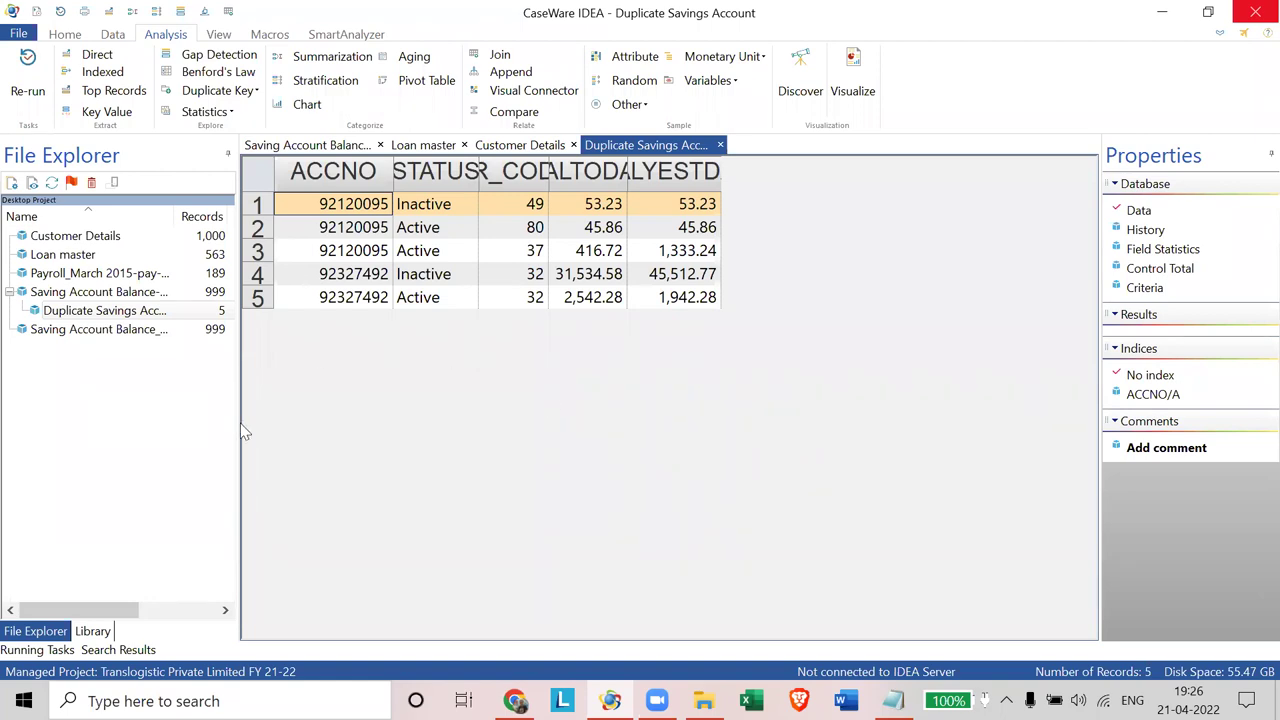
left_click_drag(238, 425, 534, 431)
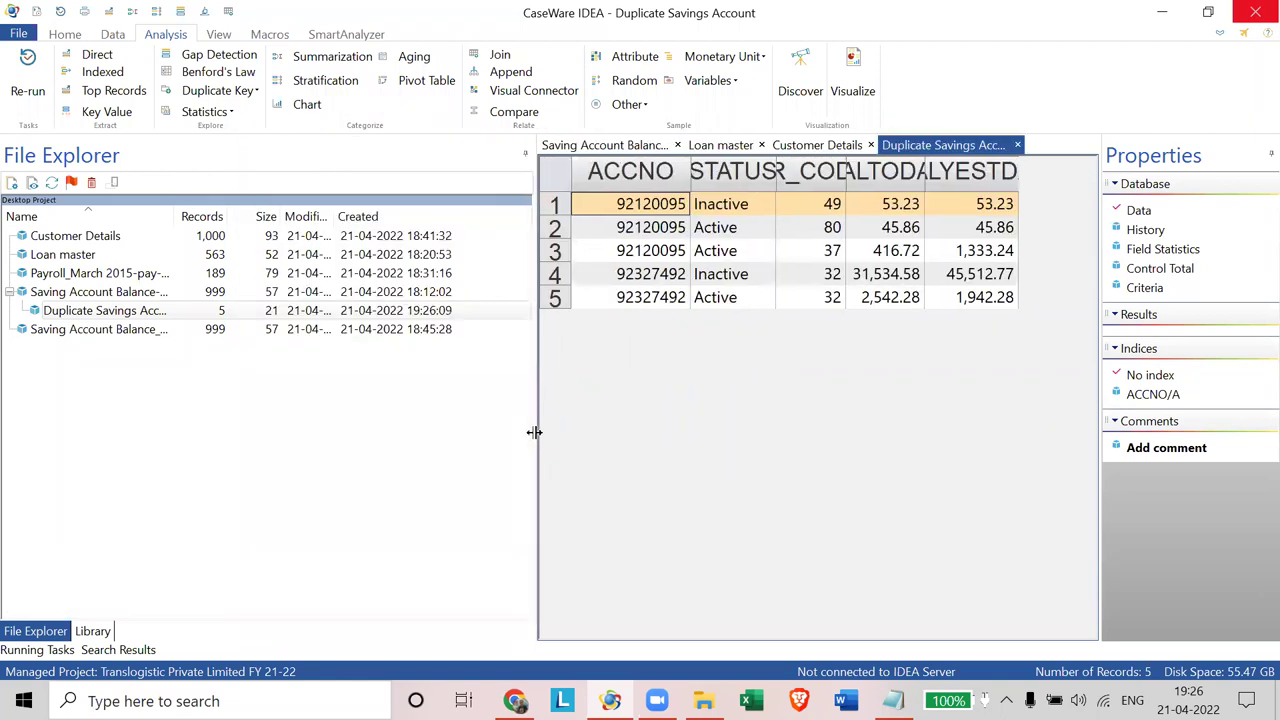
left_click_drag(167, 216, 306, 217)
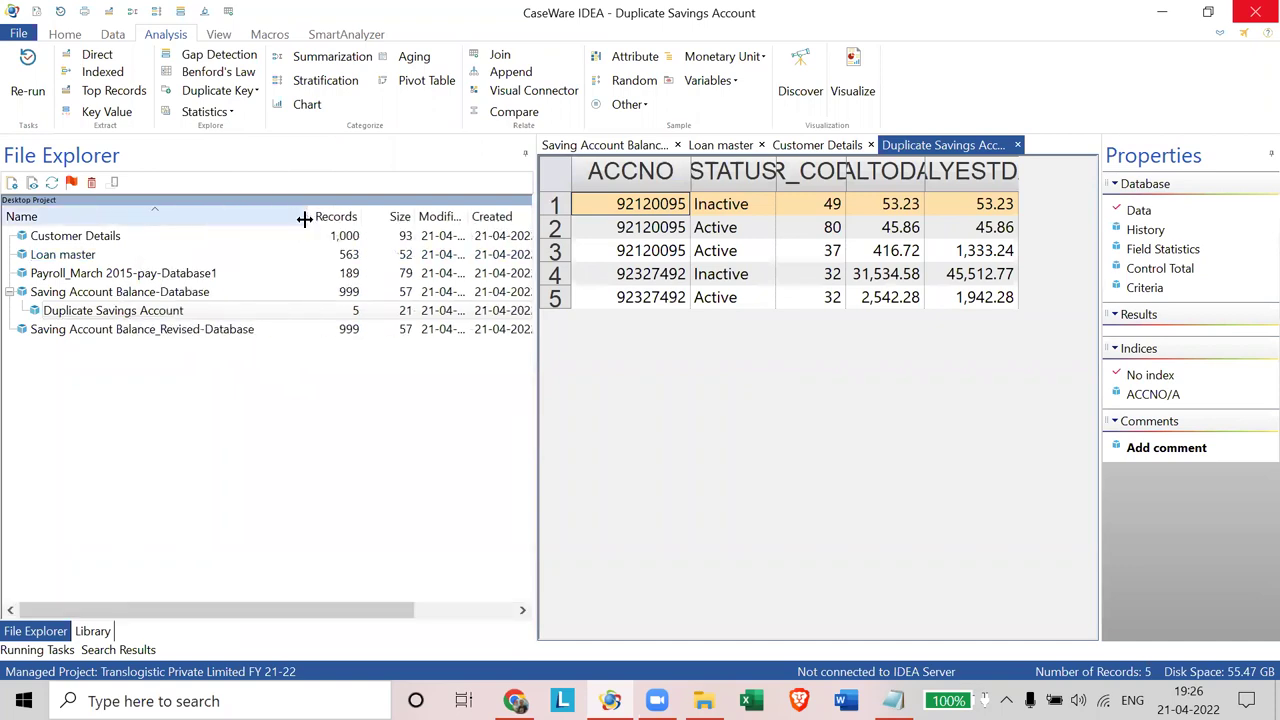
Step: Show the Saving Account Balance-Database data, collapse and expand its branch in the database list, and reopen its child database Duplicate Savings Account
double_click(143, 292)
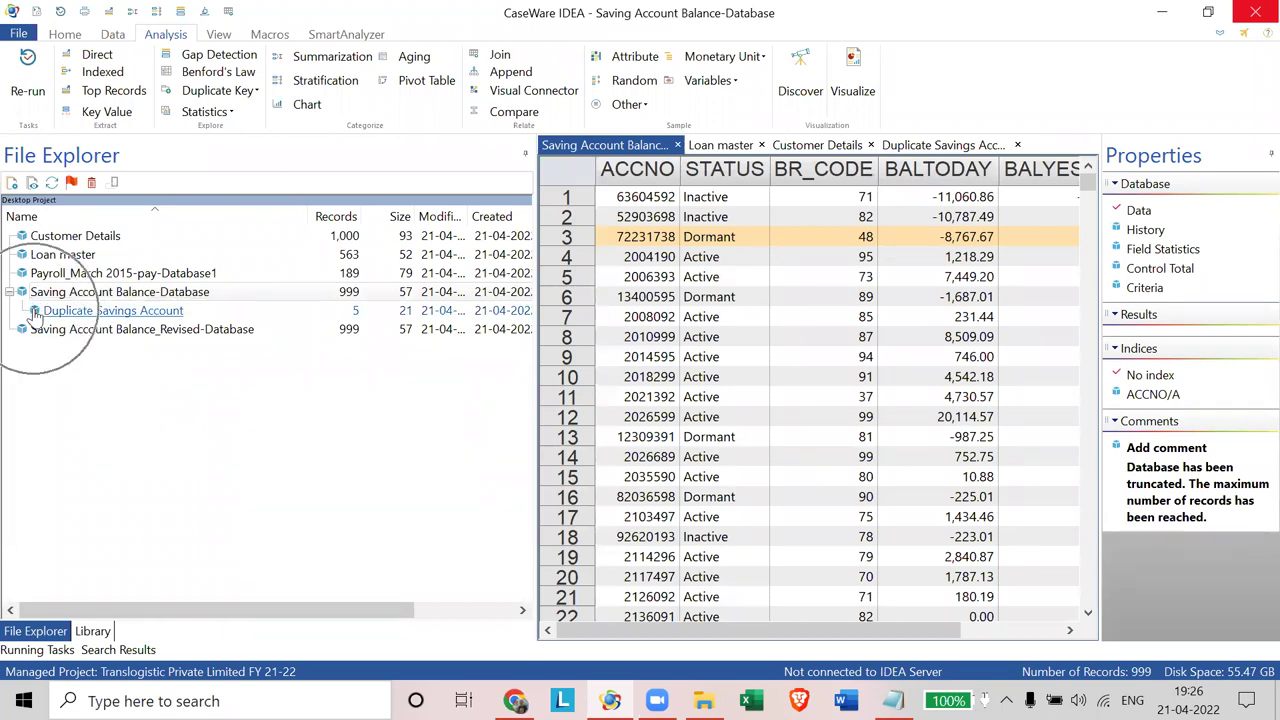
left_click(74, 314)
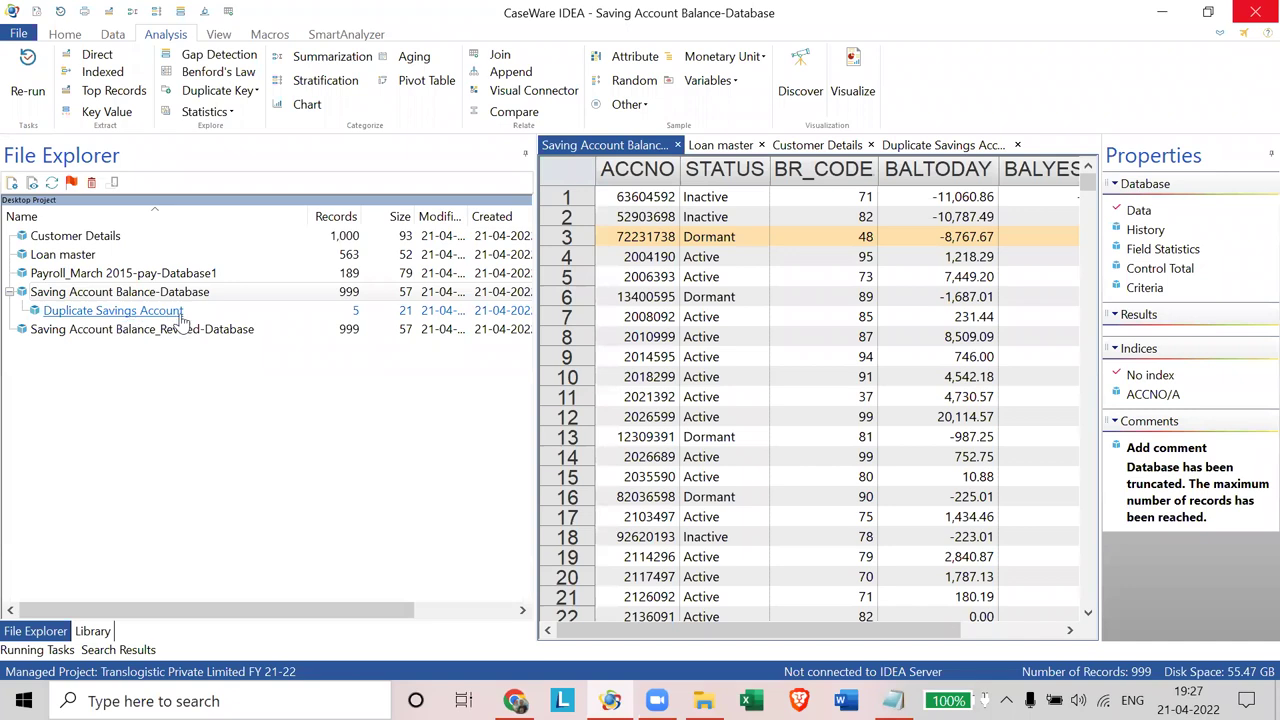
left_click(10, 293)
left_click(9, 292)
left_click(10, 293)
left_click(9, 293)
left_click(10, 293)
left_click(10, 293)
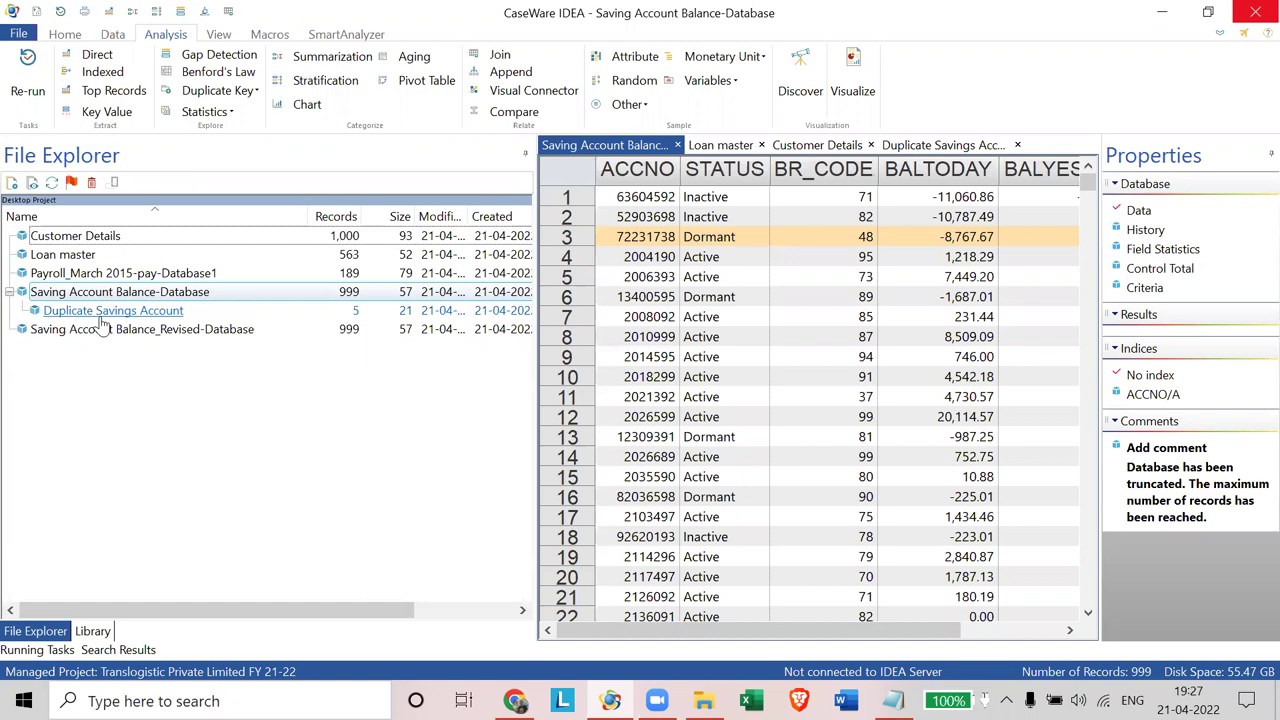
left_click(156, 318)
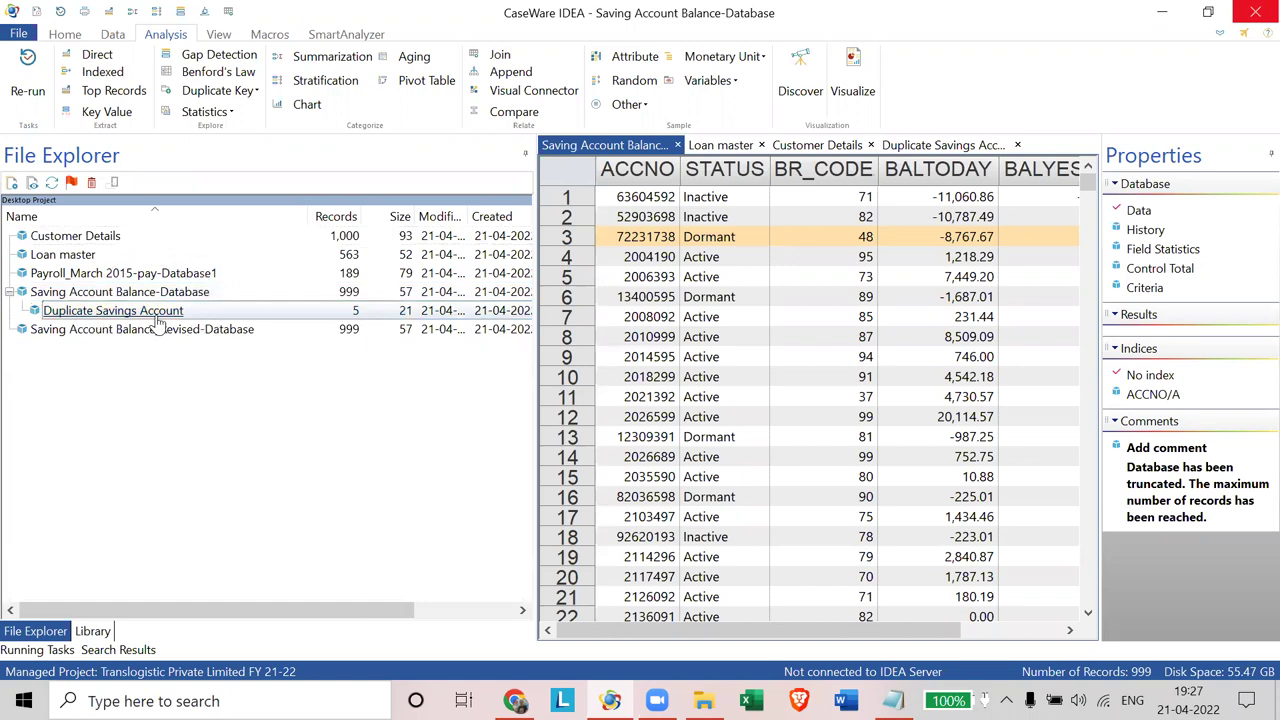
double_click(156, 318)
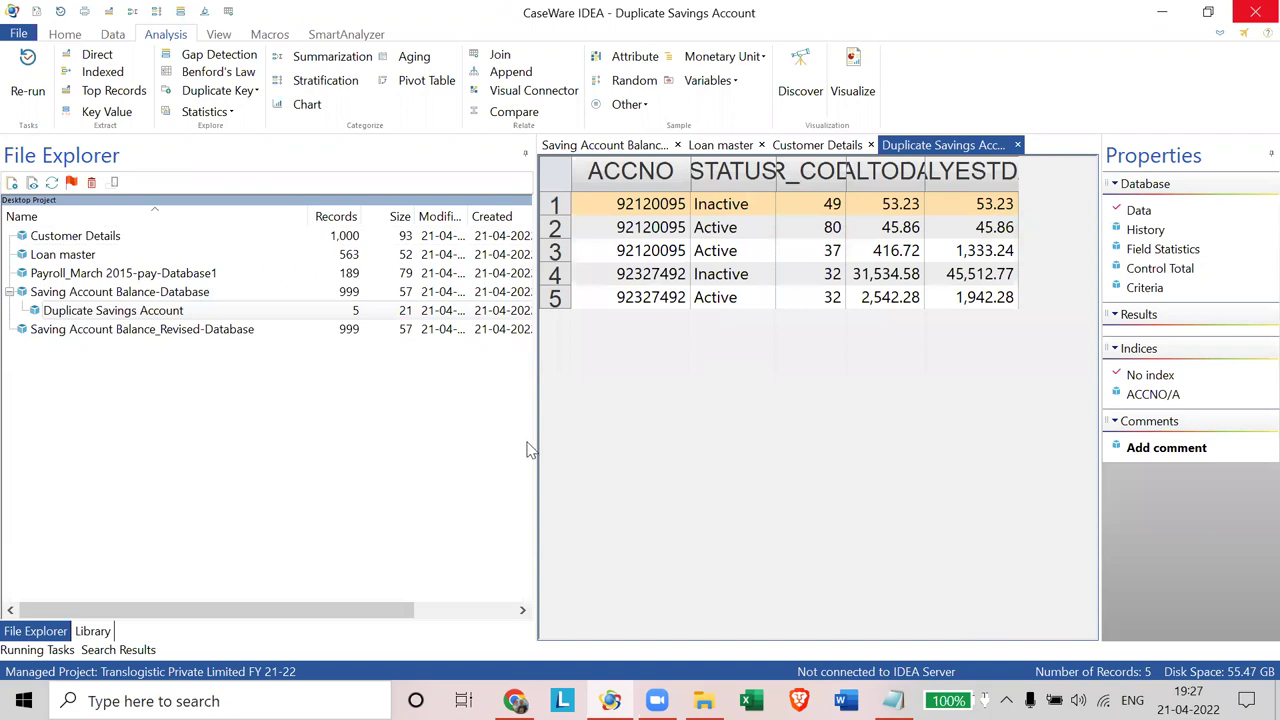
Step: Narrow File Explorer and widen the STATUS, BR_CODE, BALTODAY and BALYESTDAY columns of Duplicate Savings Account to fit their headings
left_click_drag(528, 443, 314, 424)
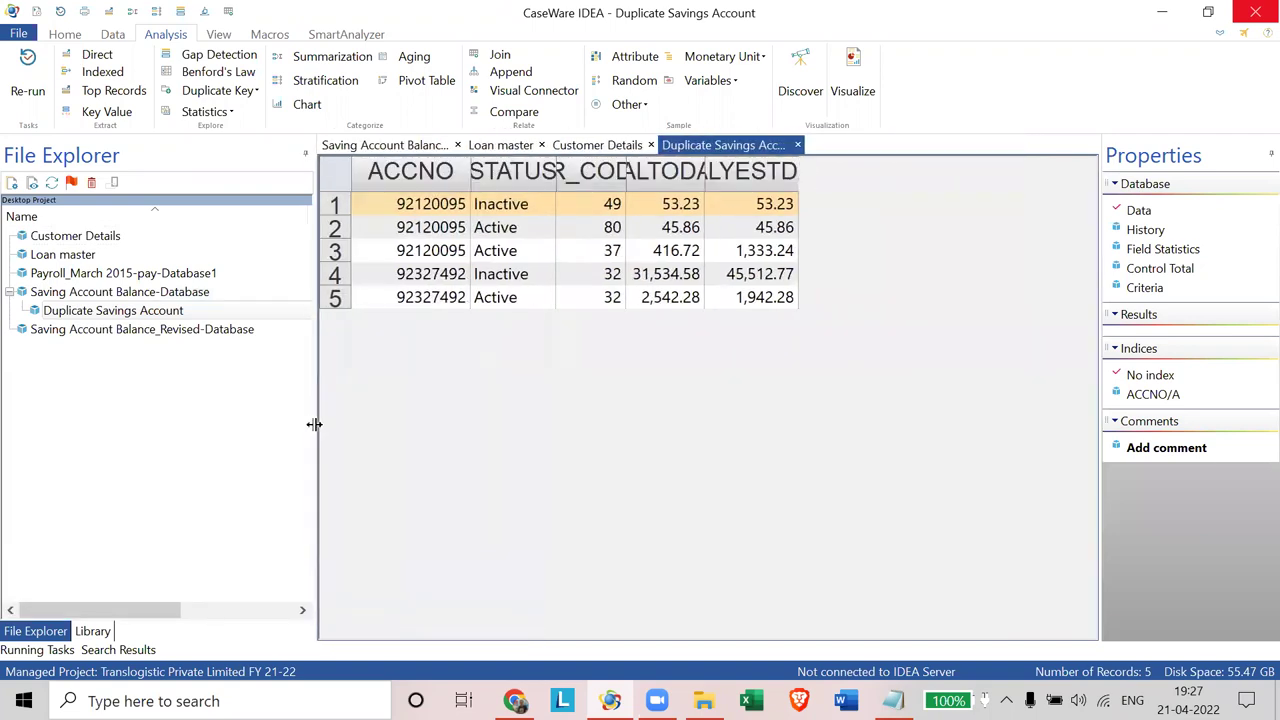
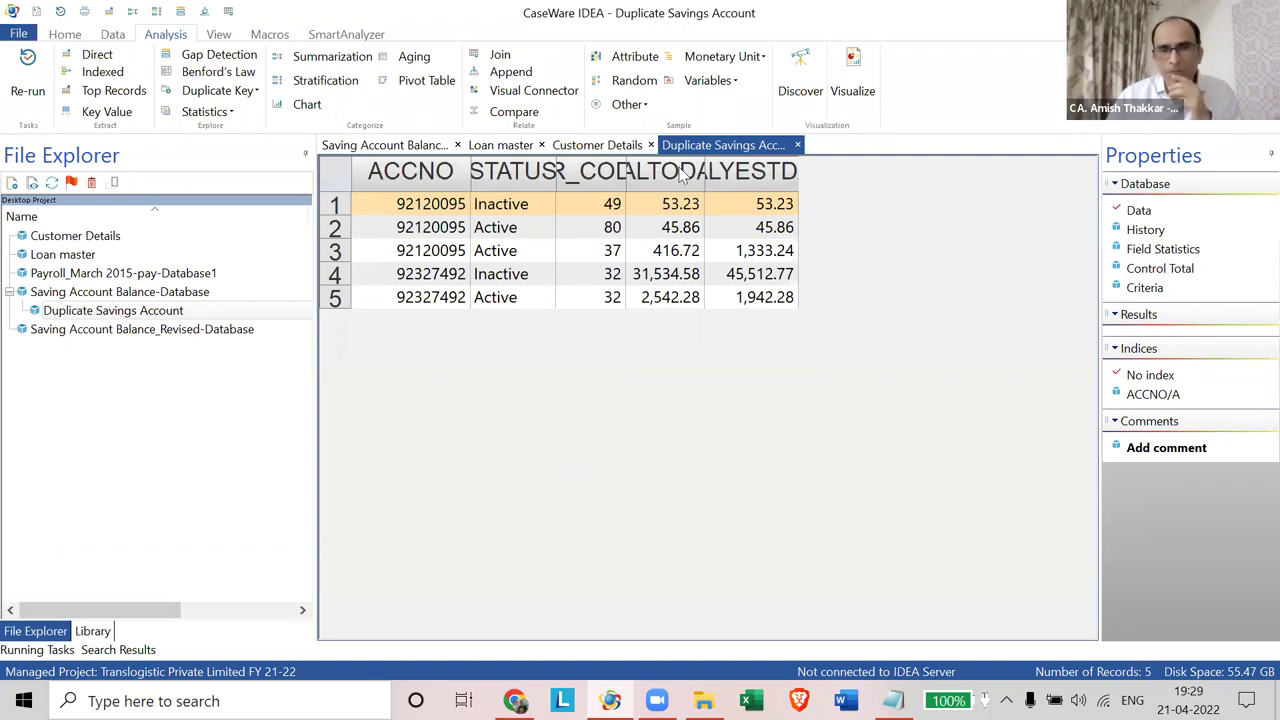
left_click_drag(680, 175, 586, 176)
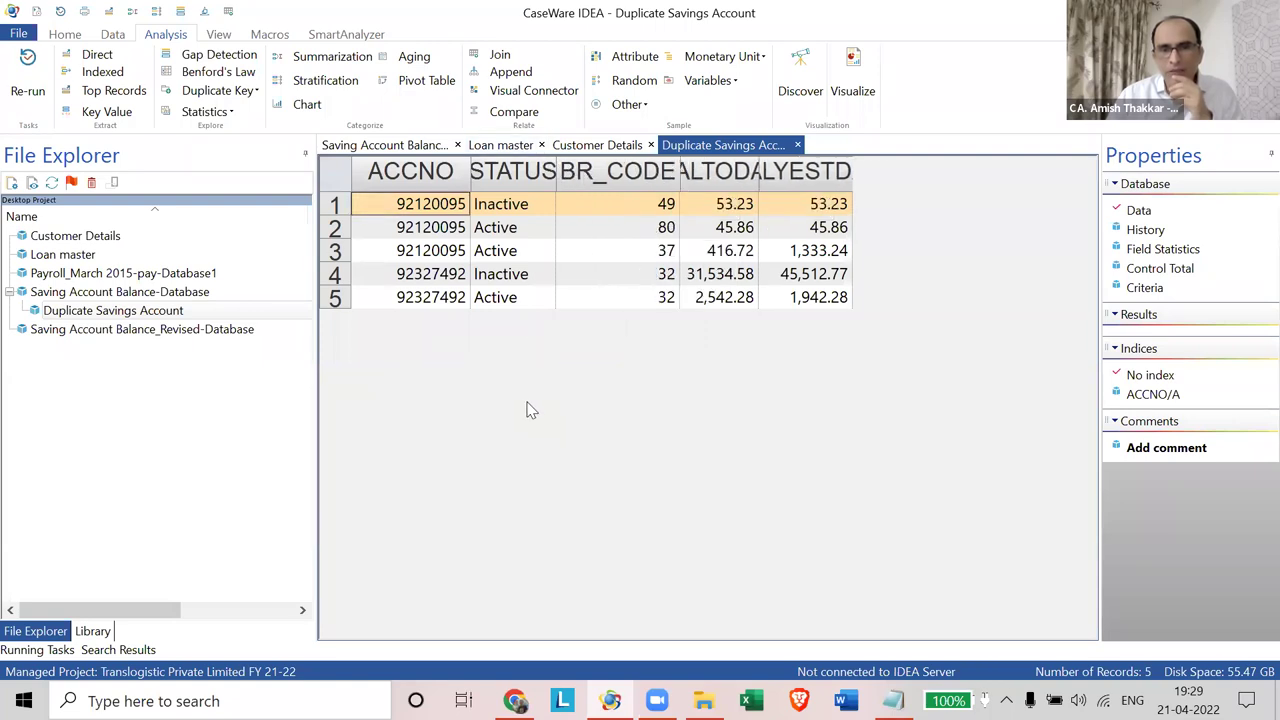
left_click(556, 172)
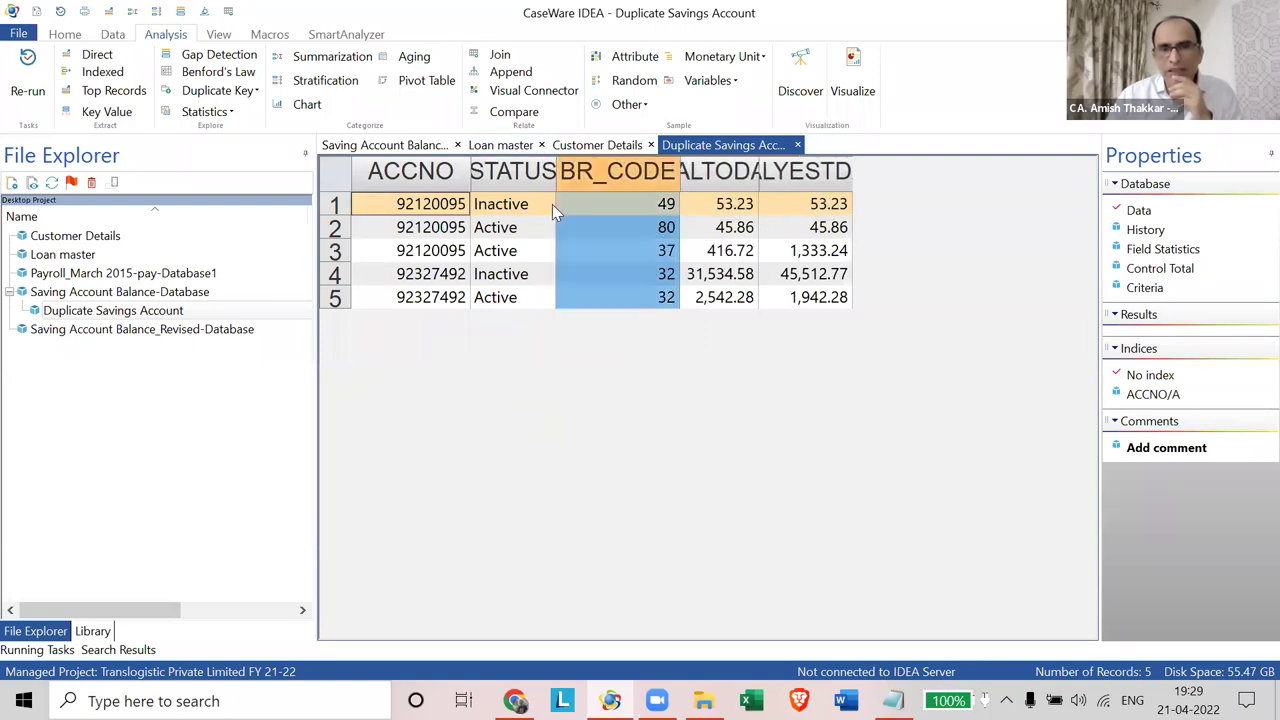
left_click(787, 173)
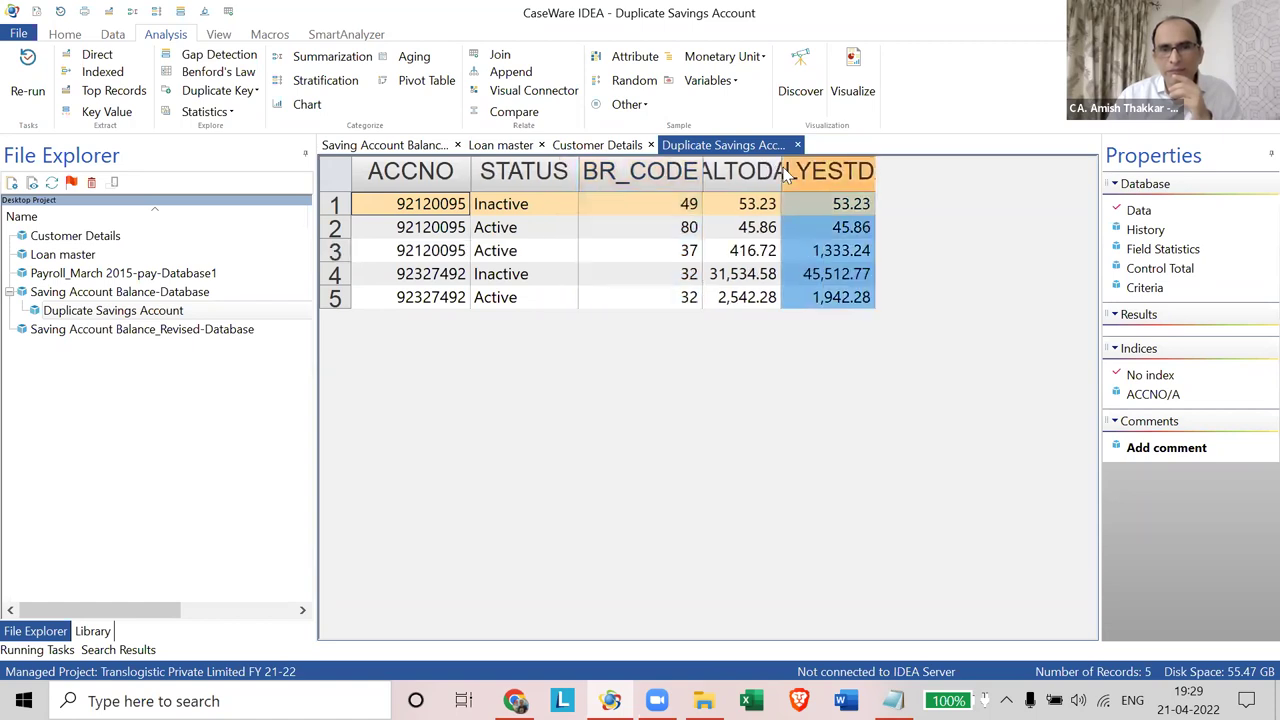
double_click(781, 172)
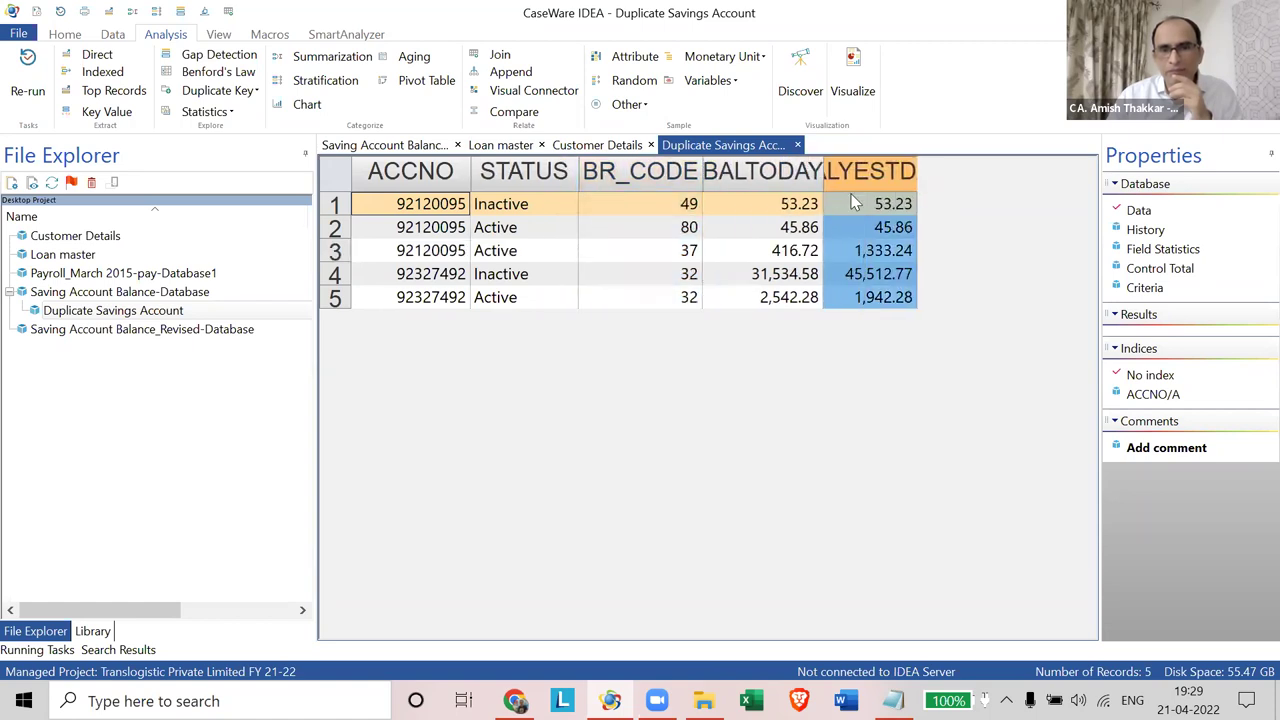
double_click(916, 172)
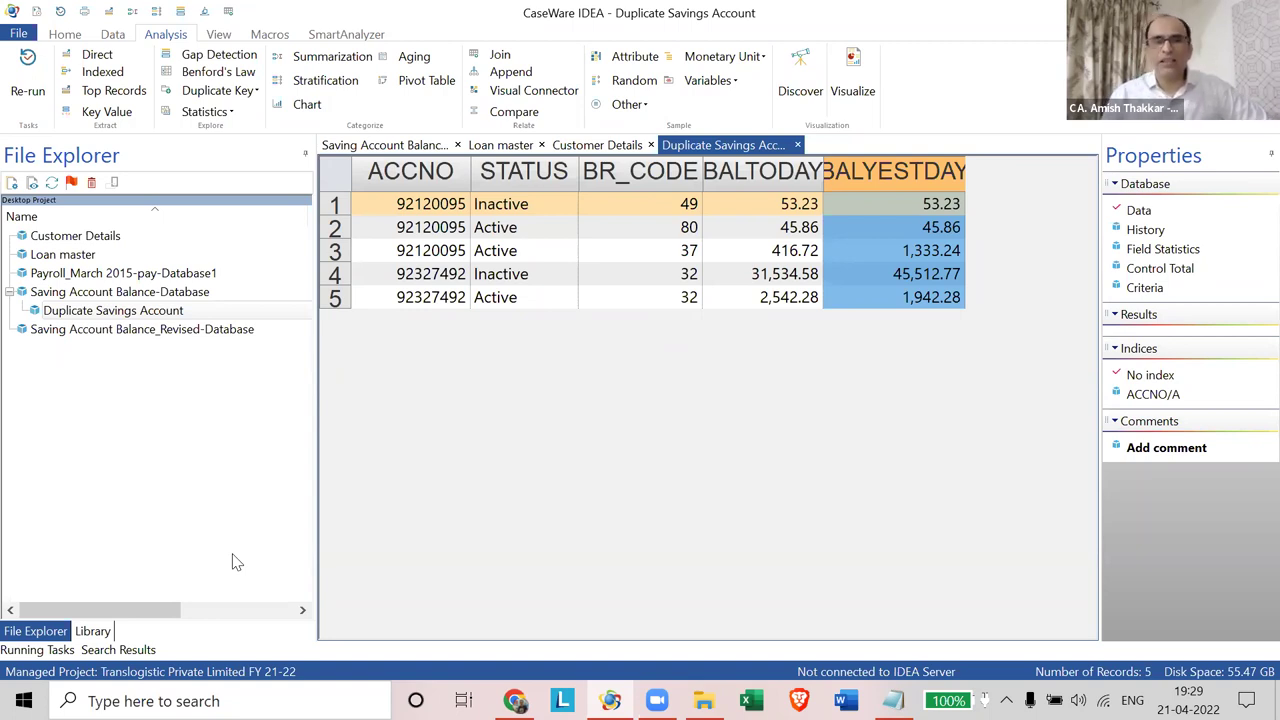
key("ctrl")
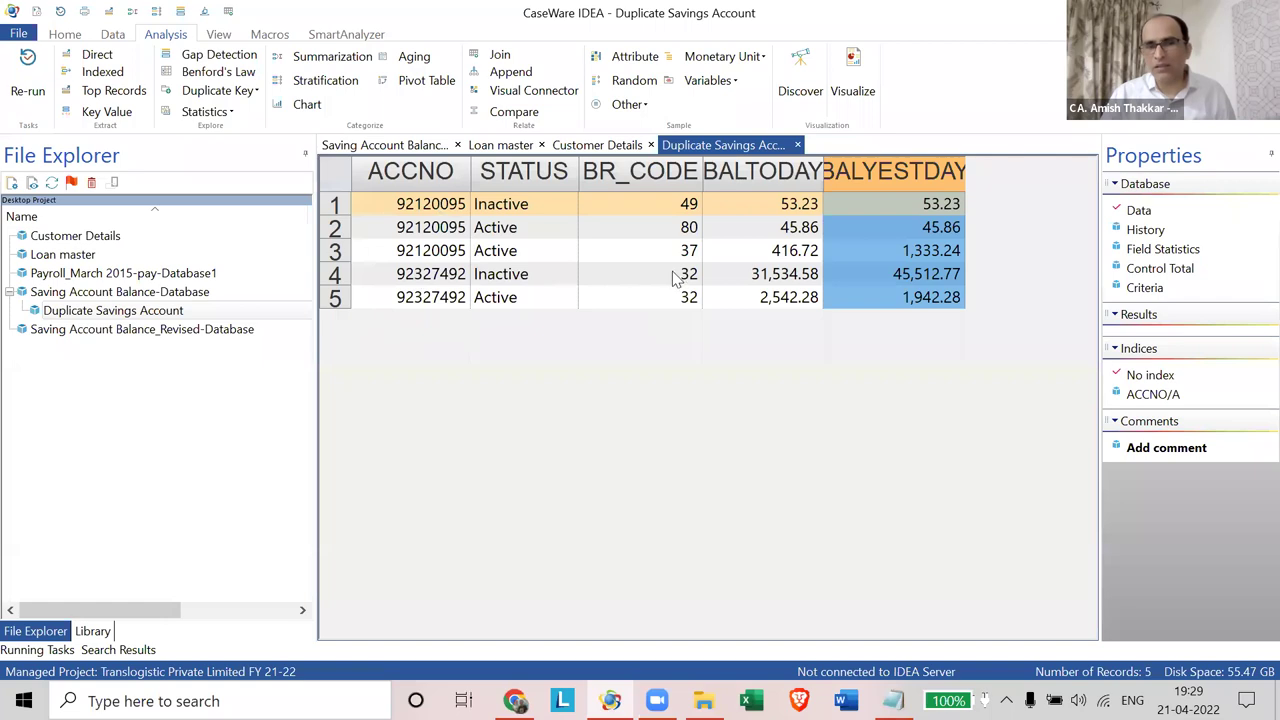
key("ctrl")
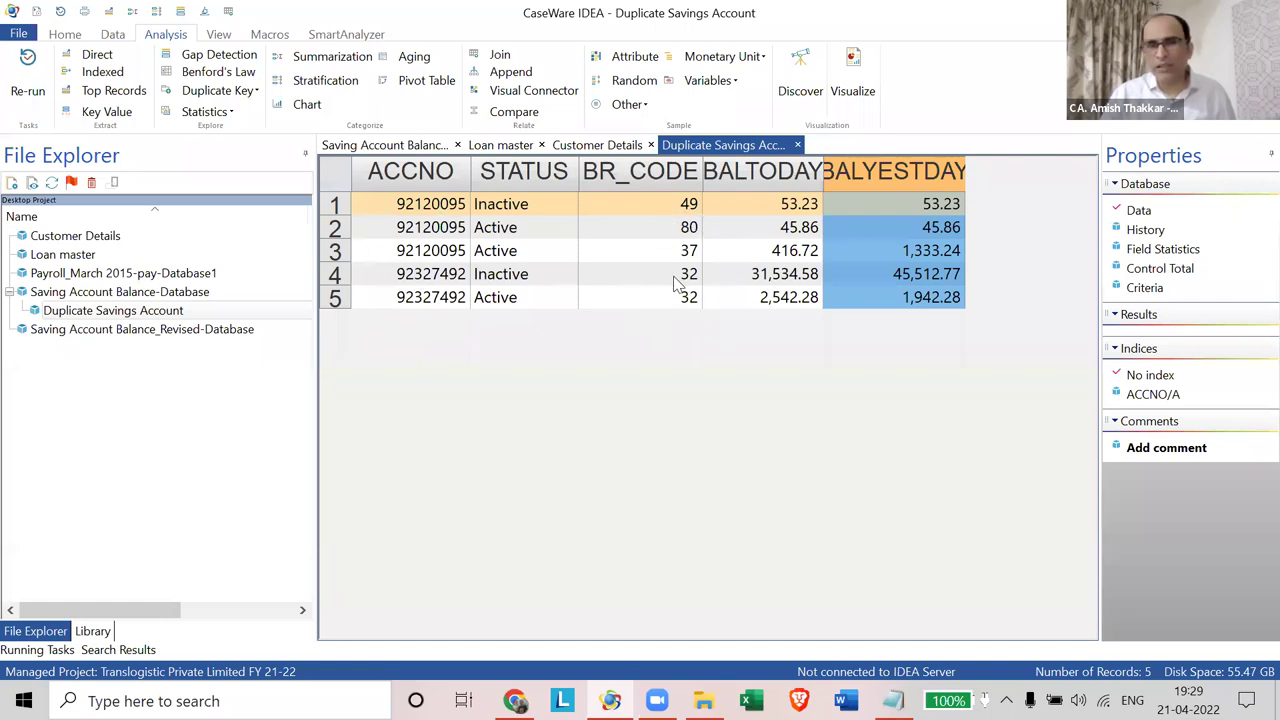
key("ctrl")
key("ctrl")
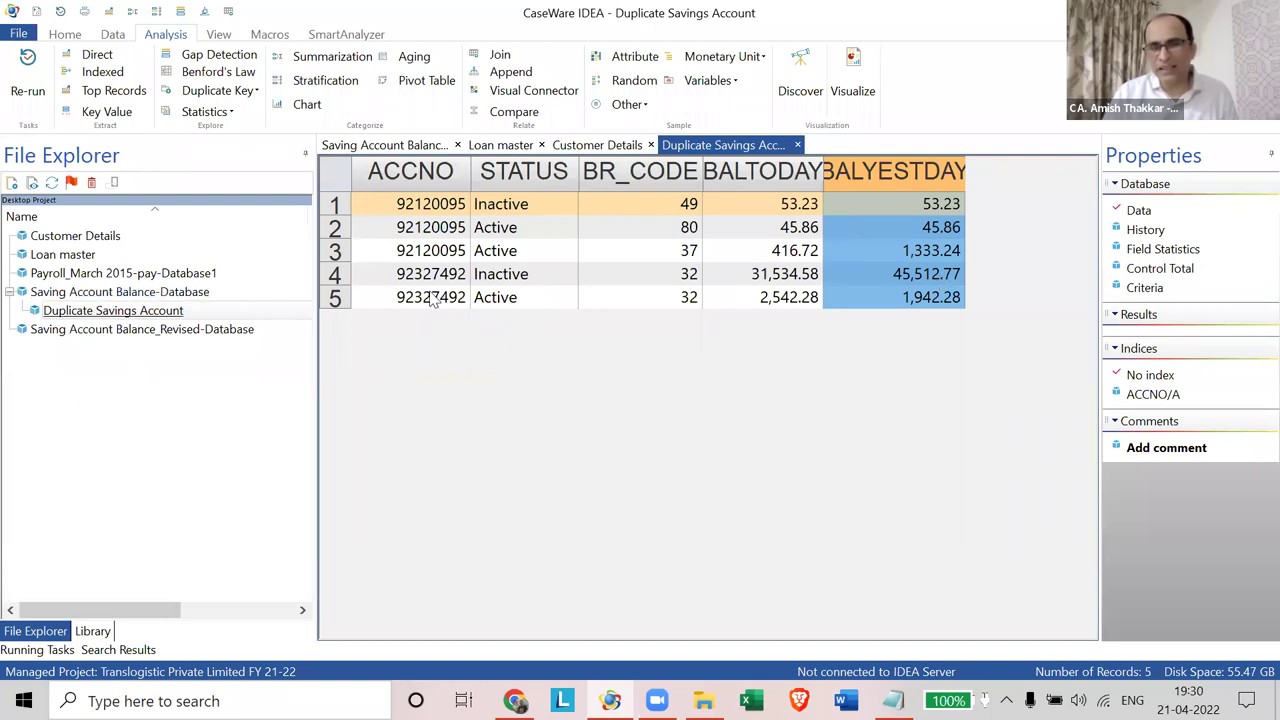
Step: Highlight records 1 to 3 of Duplicate Savings Account to compare entries sharing the same account number
left_click(430, 276)
left_click(658, 281)
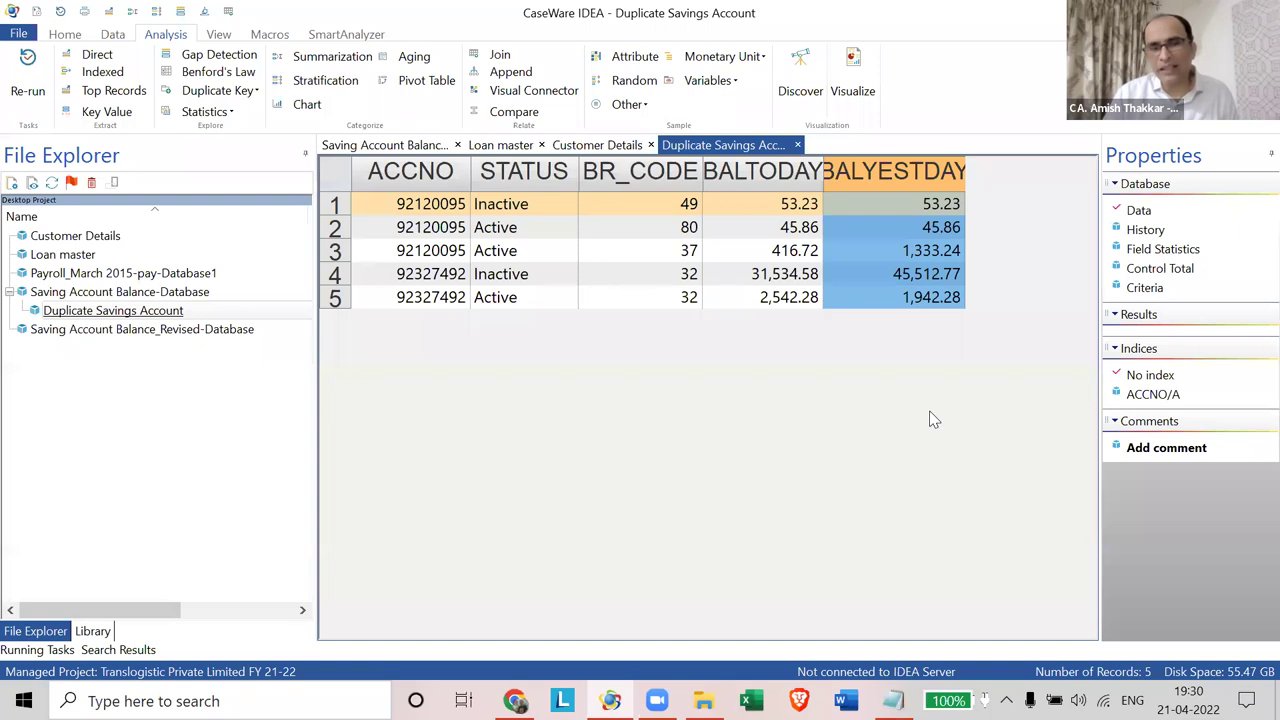
left_click_drag(335, 204, 335, 250)
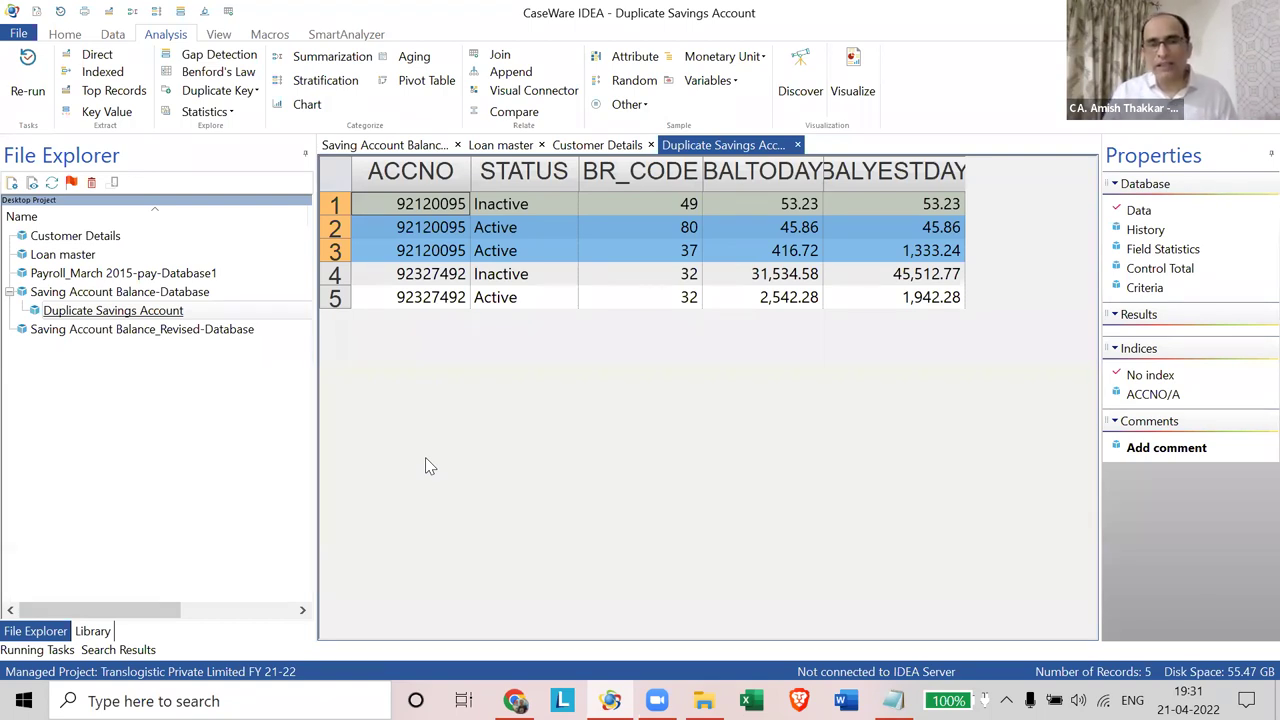
left_click(211, 92)
left_click(212, 110)
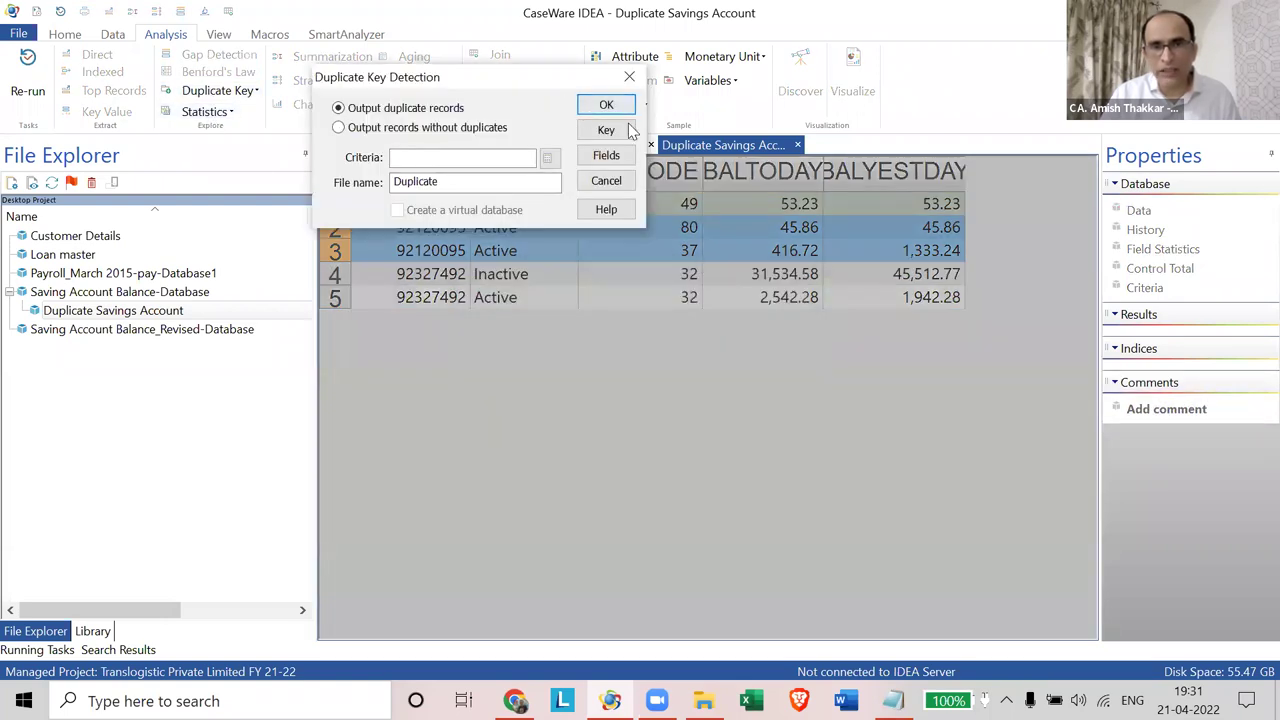
left_click(582, 127)
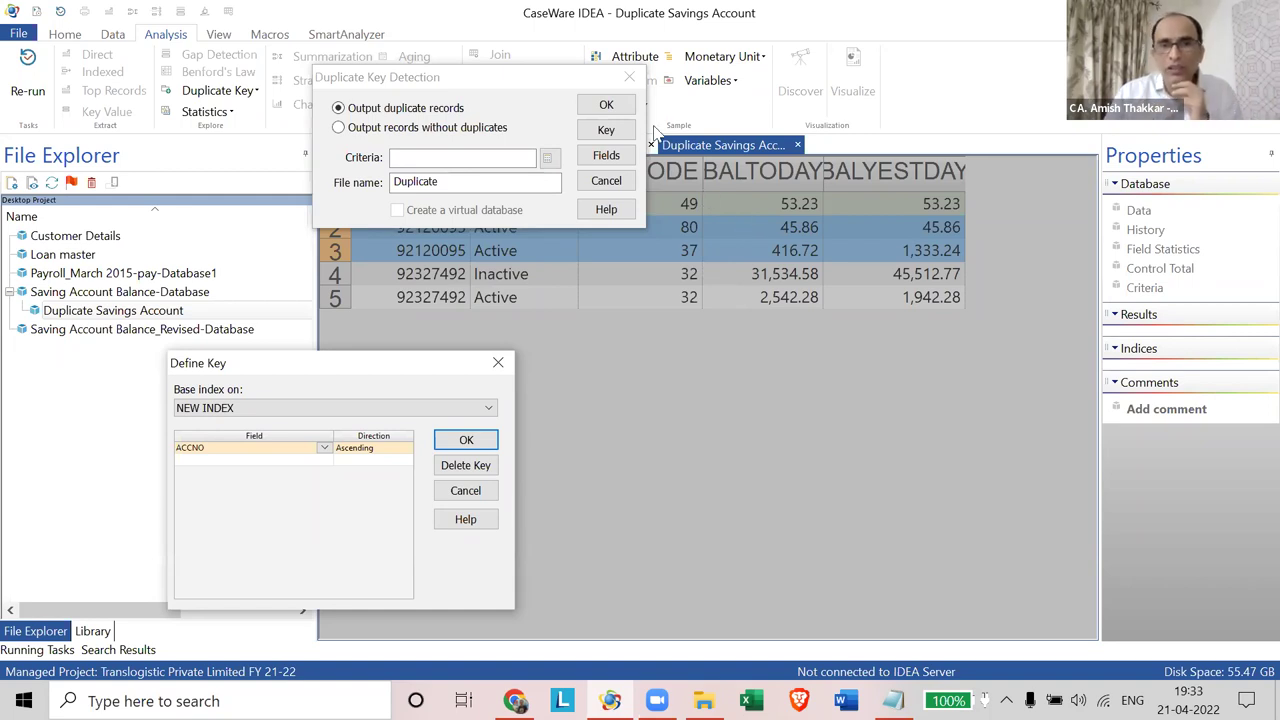
left_click(465, 490)
key("Escape")
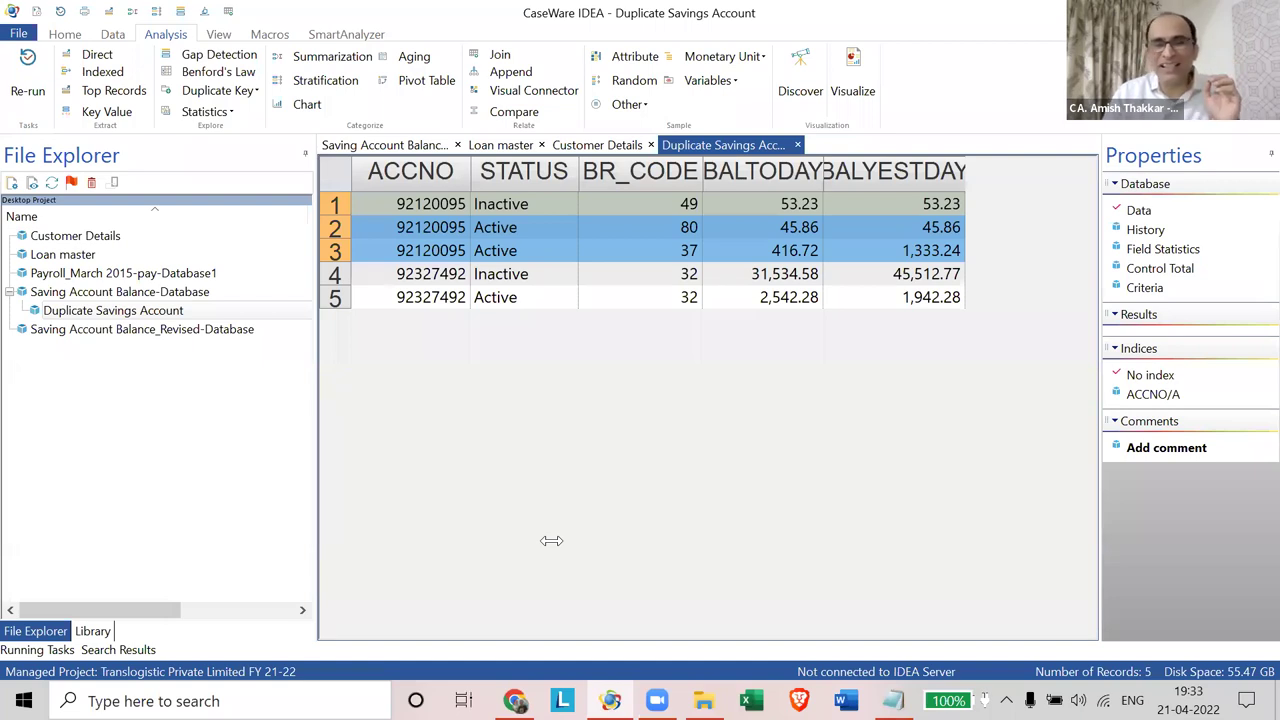
Step: Bring up the data of the parent database Saving Account Balance-Database
left_click(181, 303)
left_click(228, 322)
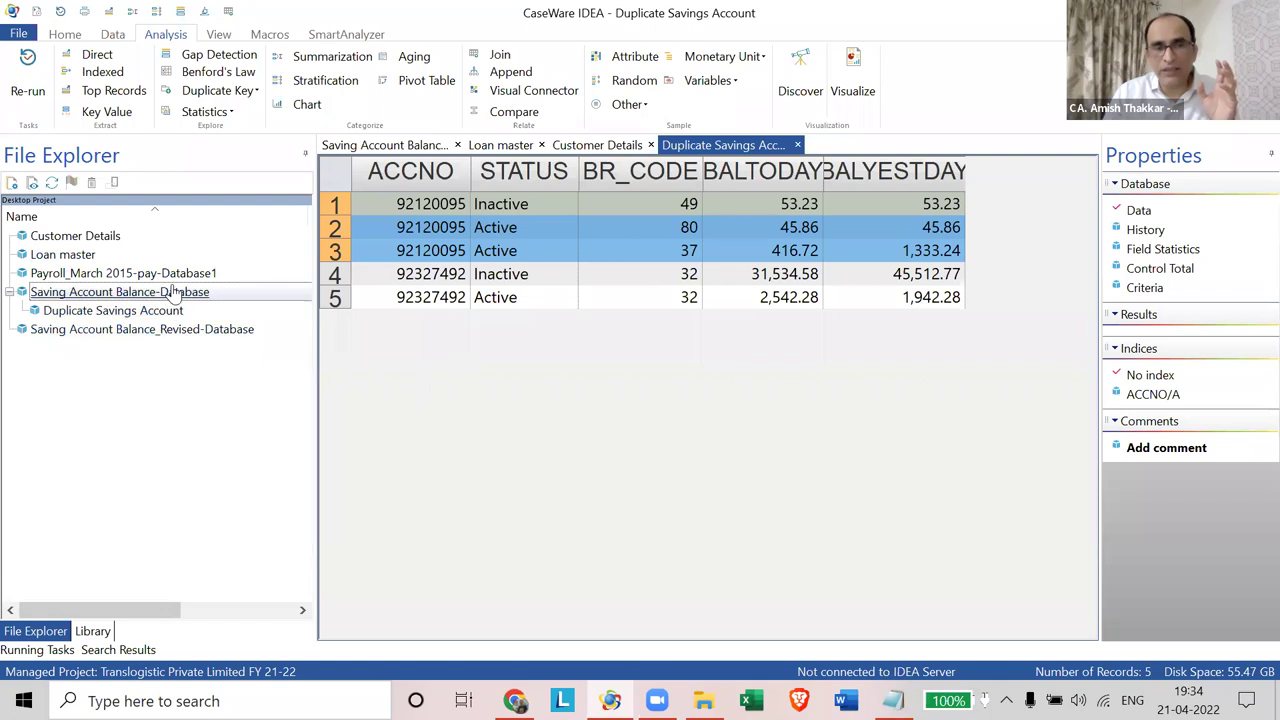
double_click(172, 291)
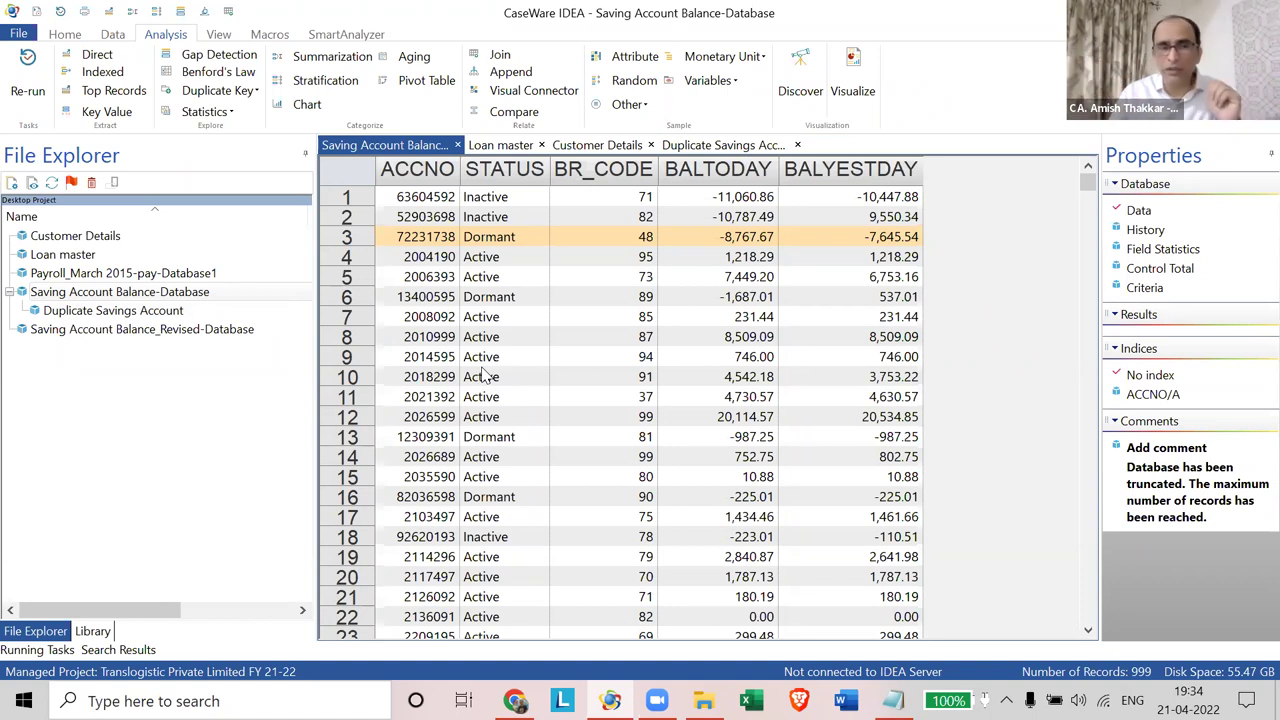
Step: Set up Duplicate Key Detection for Saving Account Balance-Database with ACCNO, STATUS, BR_CODE and BALTODAY as ascending key fields
left_click(233, 92)
left_click(213, 109)
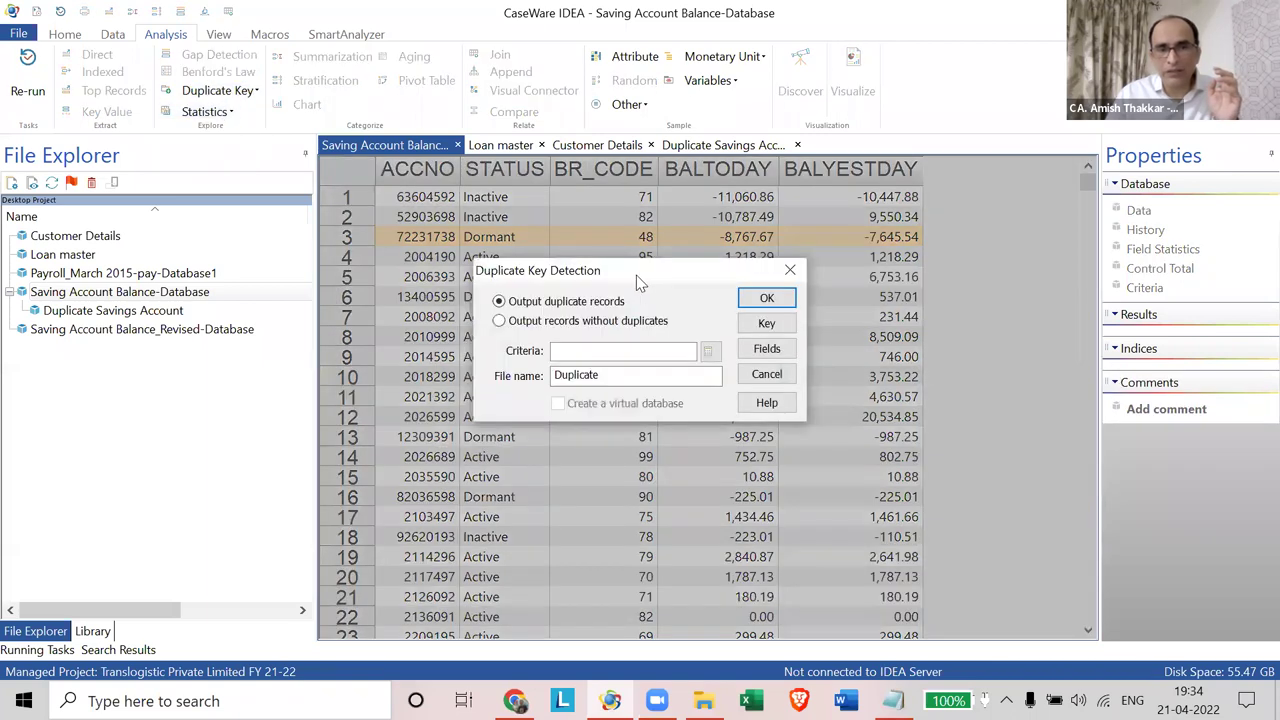
left_click_drag(636, 275, 463, 128)
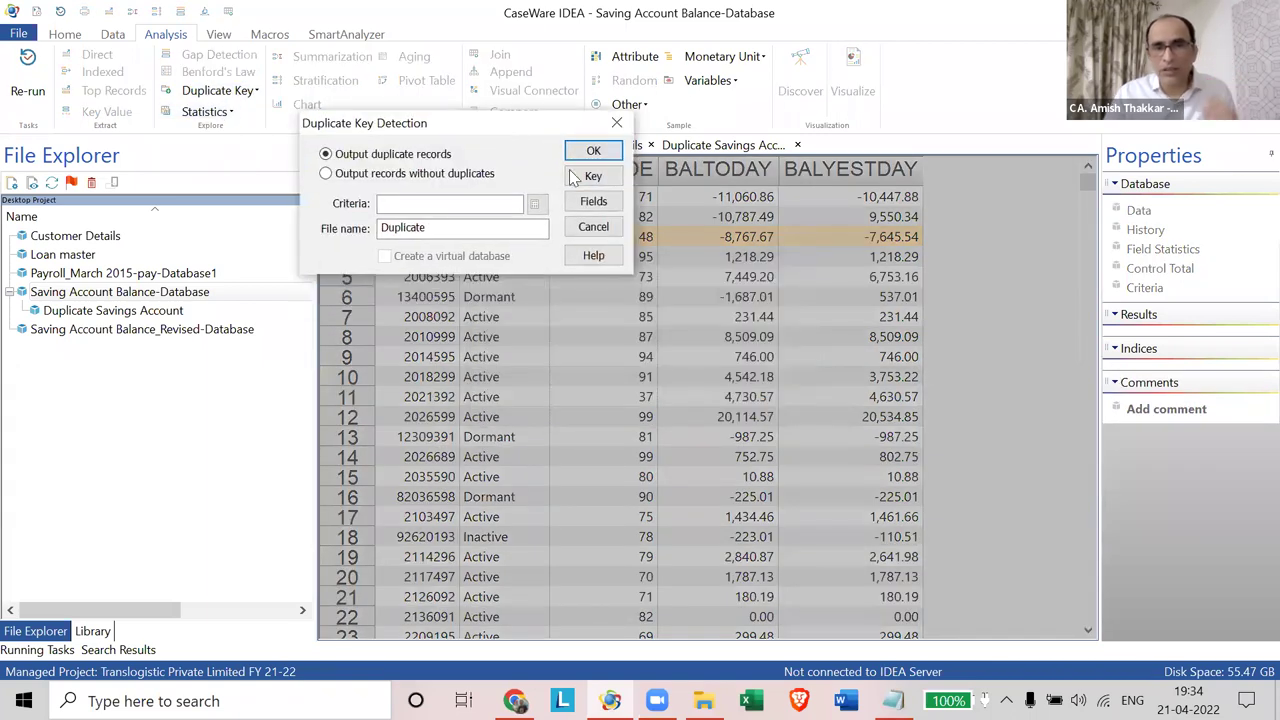
left_click(592, 177)
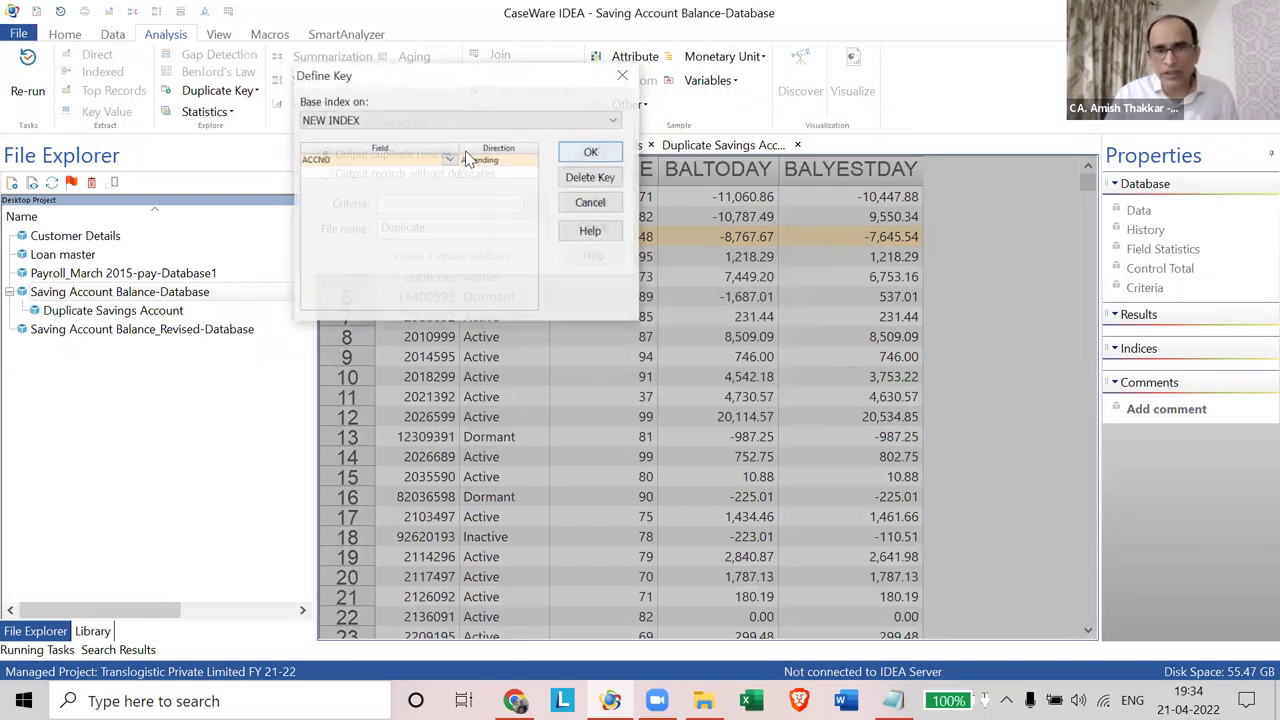
left_click_drag(465, 96, 457, 298)
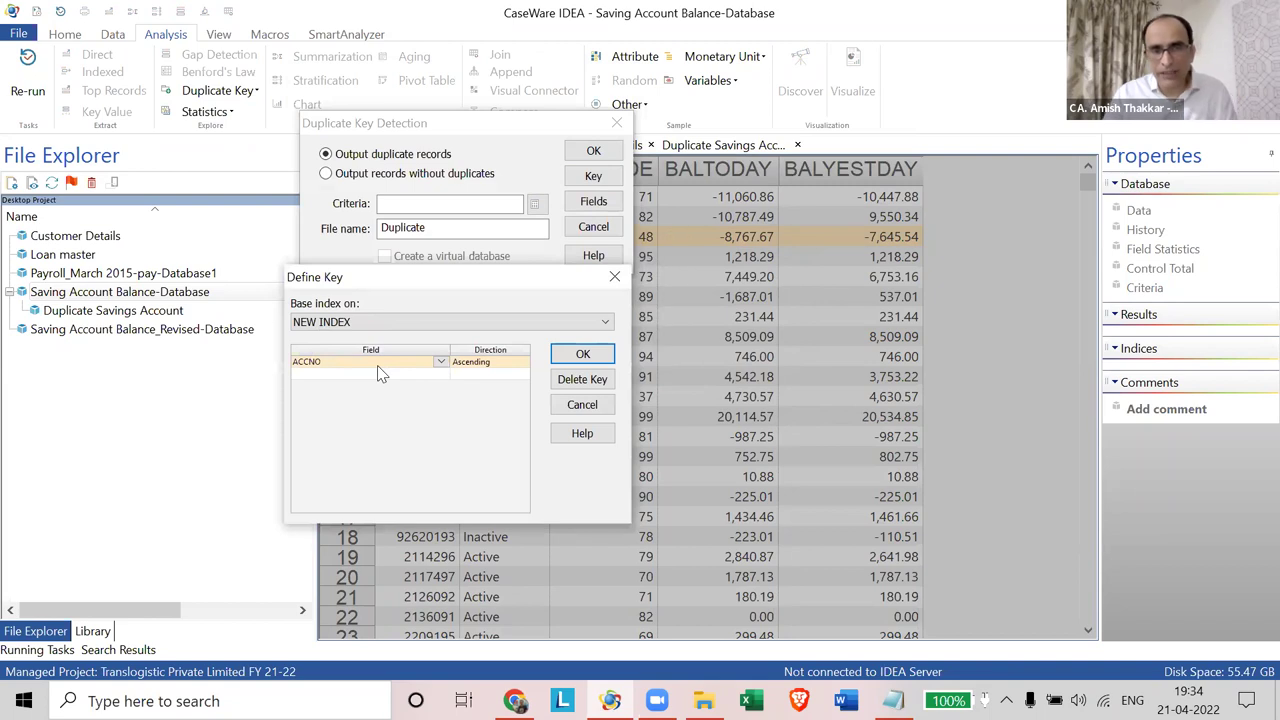
left_click(320, 372)
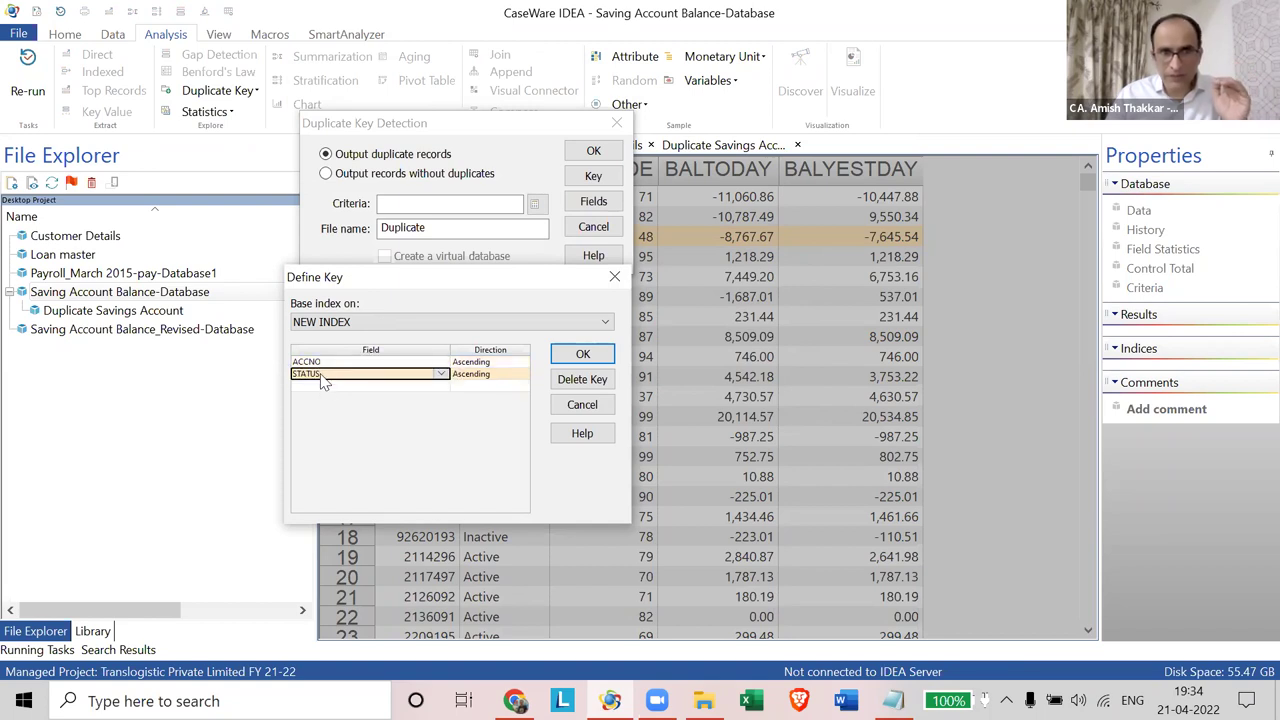
left_click(323, 385)
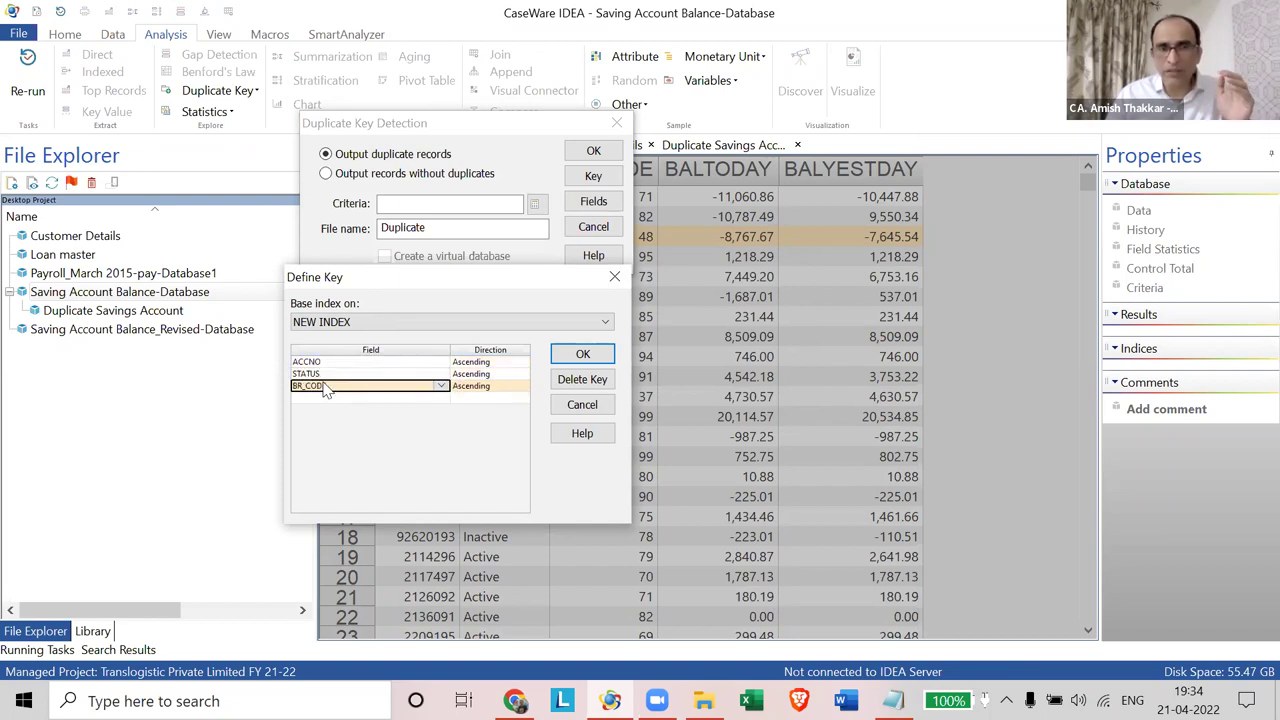
left_click(324, 397)
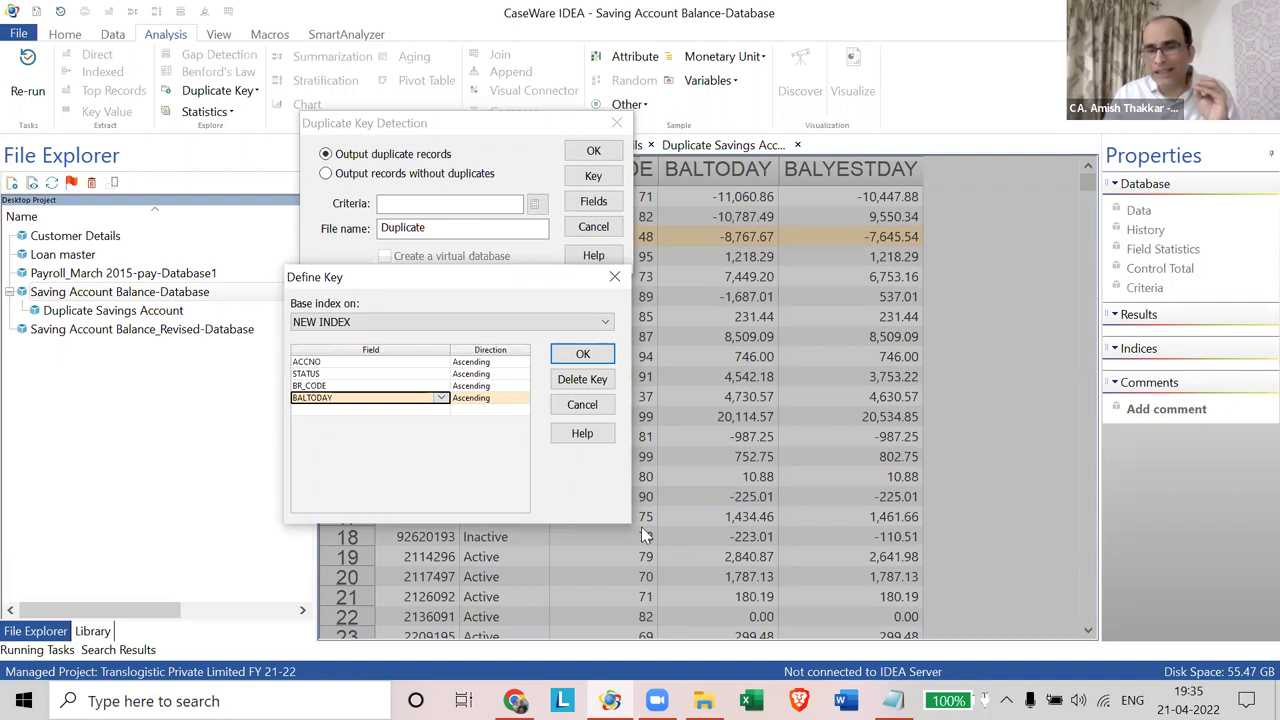
Step: Reduce the key to ACCNO and BR_CODE, both ascending, and run the detection with the output file name Duplicate
left_click(576, 387)
left_click(576, 387)
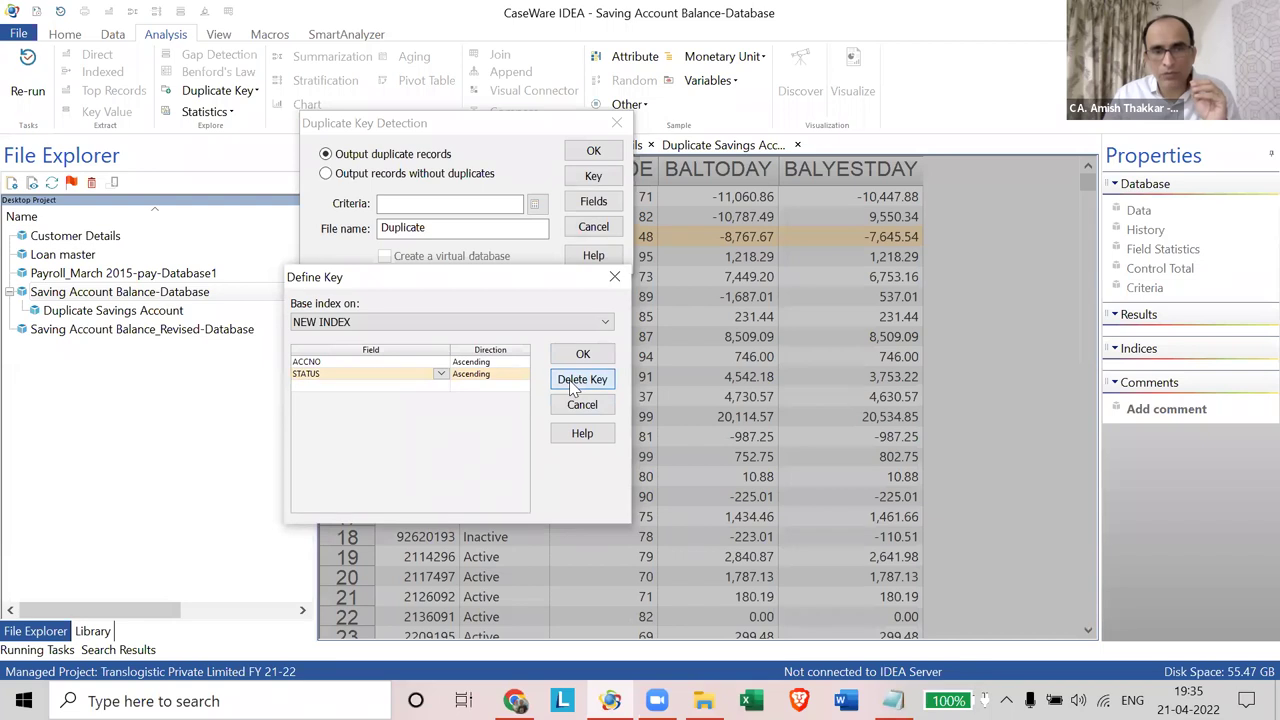
left_click(438, 377)
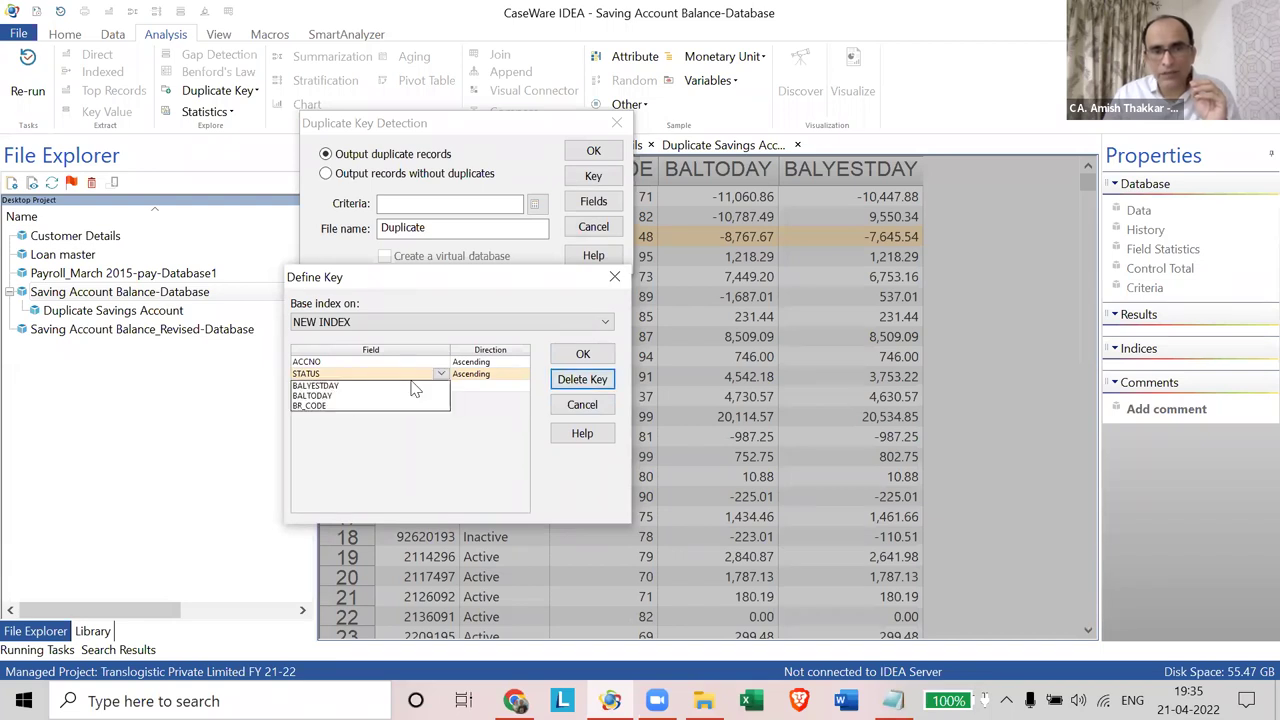
left_click(319, 409)
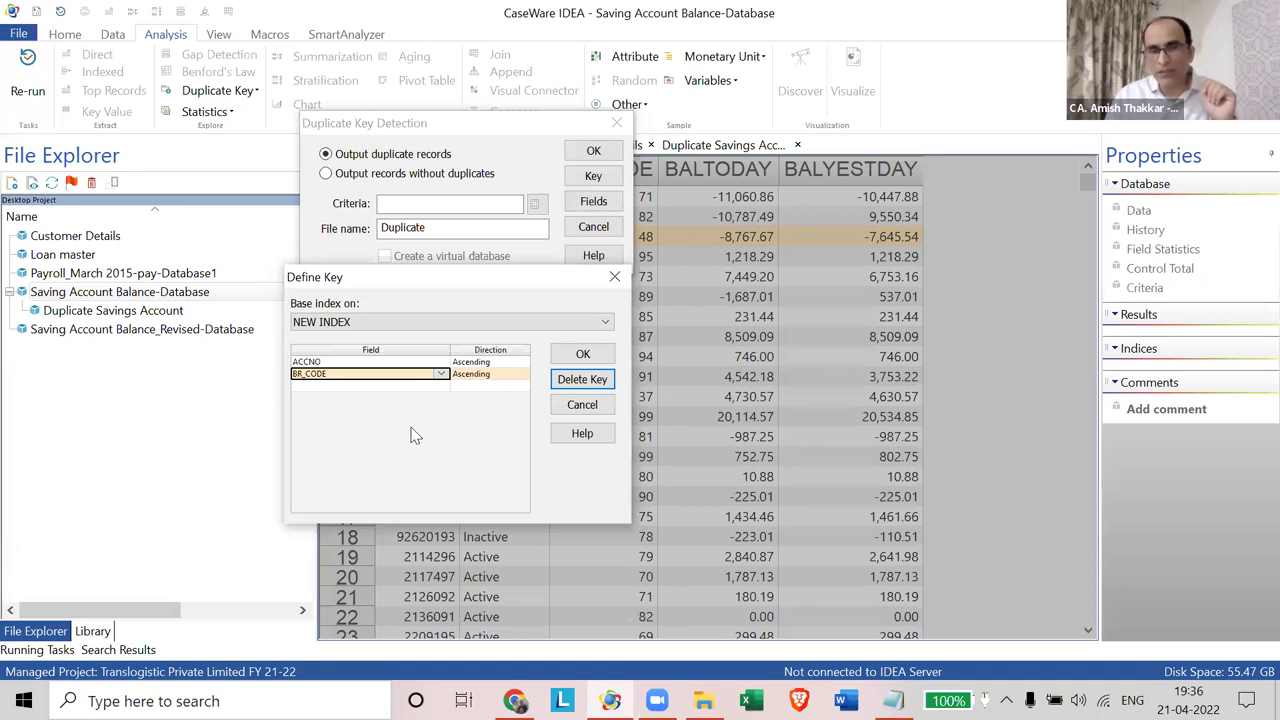
left_click(574, 356)
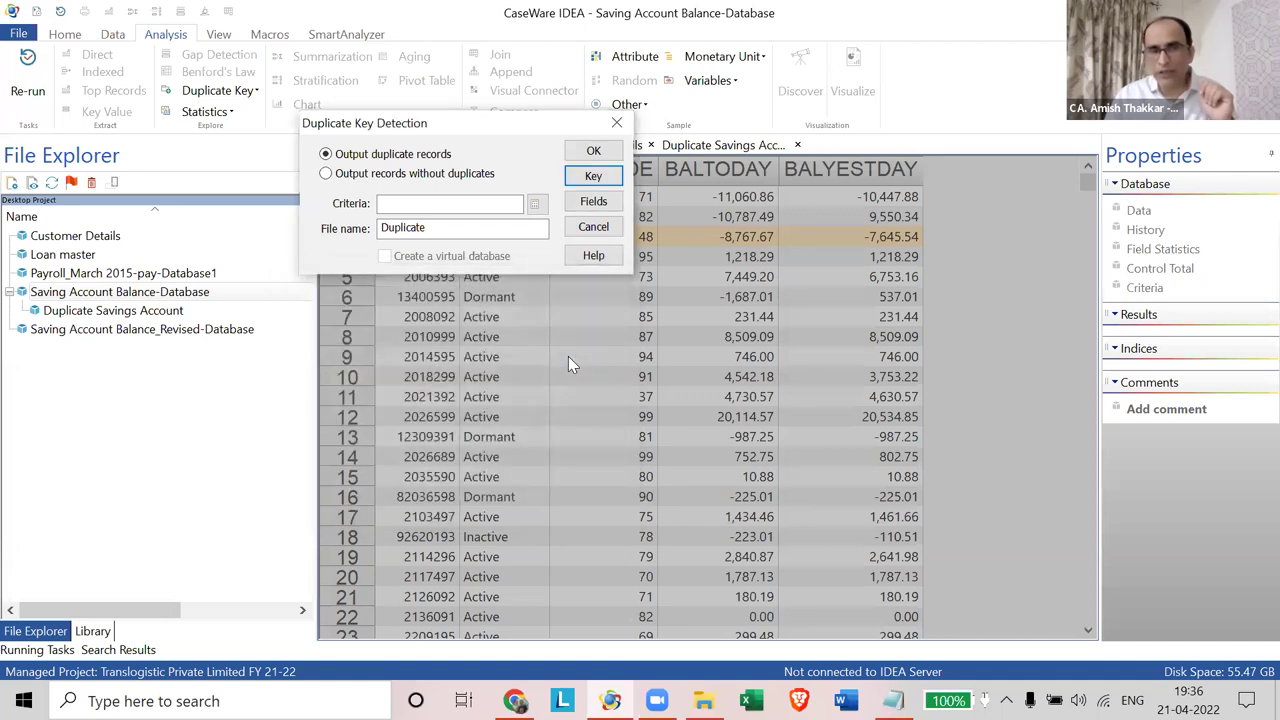
left_click(594, 151)
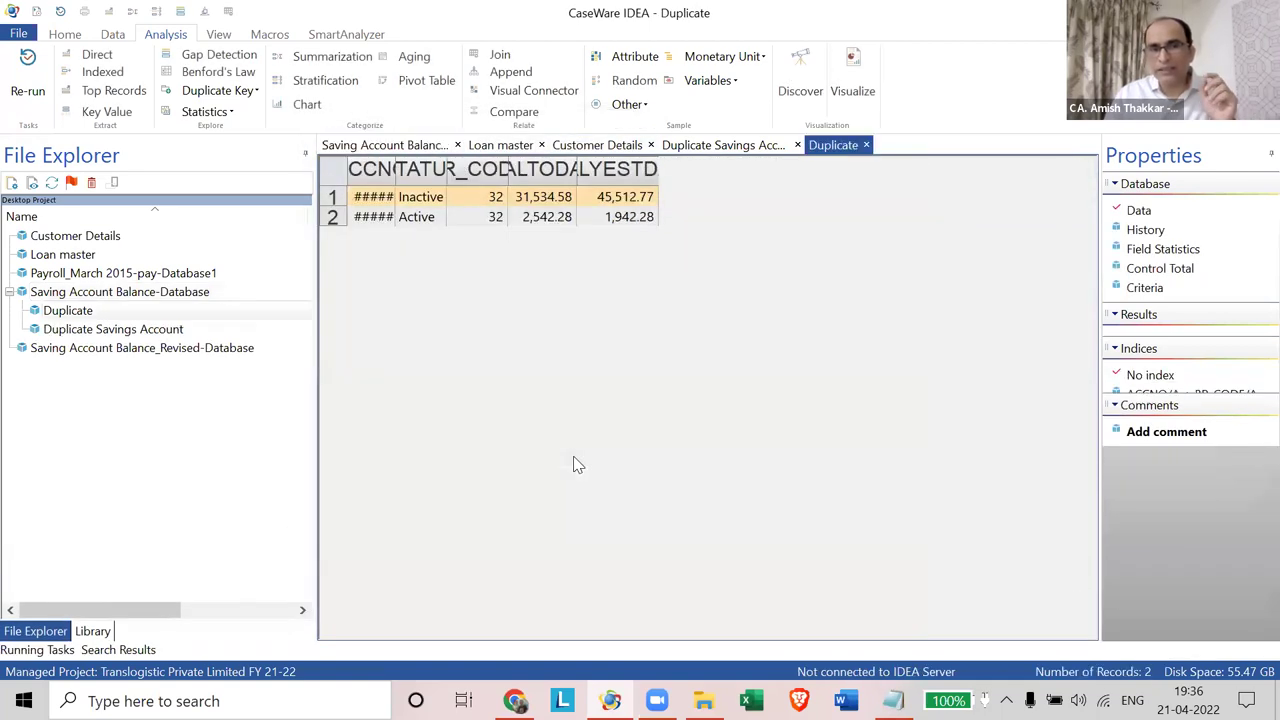
Step: Widen the ACCNO column of the Duplicate database and highlight its ACCNO and BR_CODE columns
left_click_drag(386, 172, 508, 172)
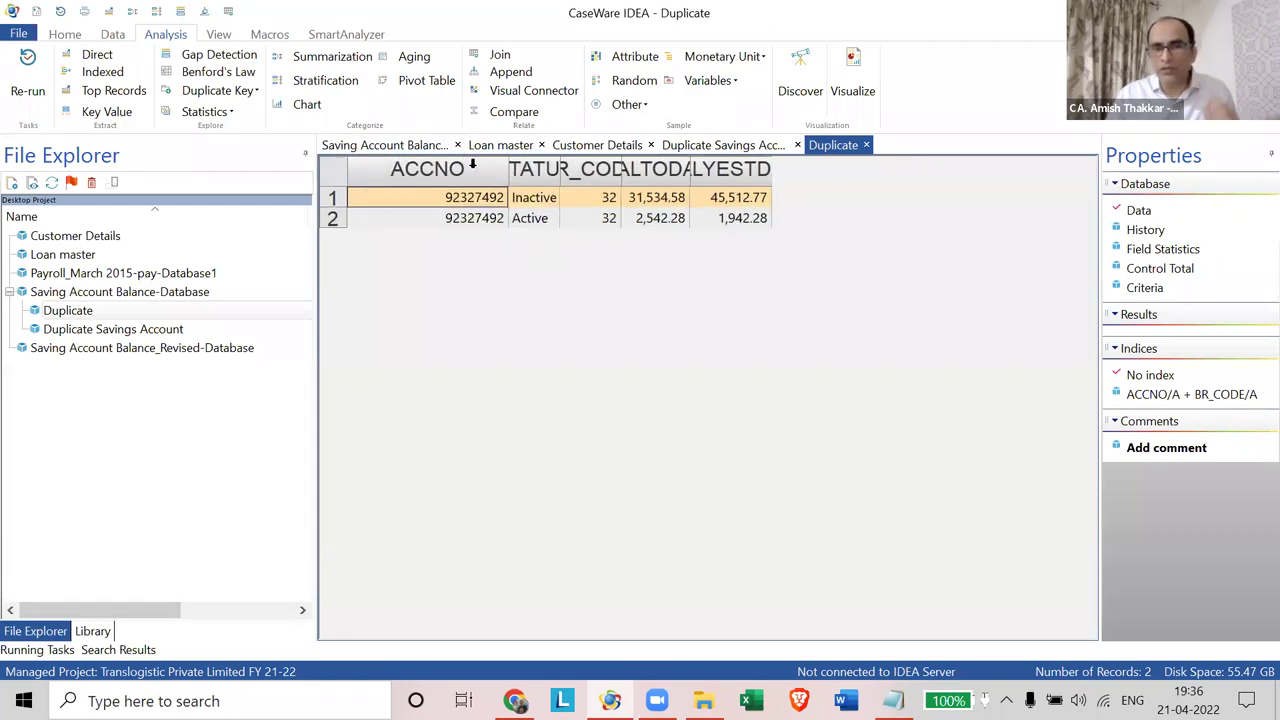
left_click(474, 167)
left_click(583, 170, "ctrl")
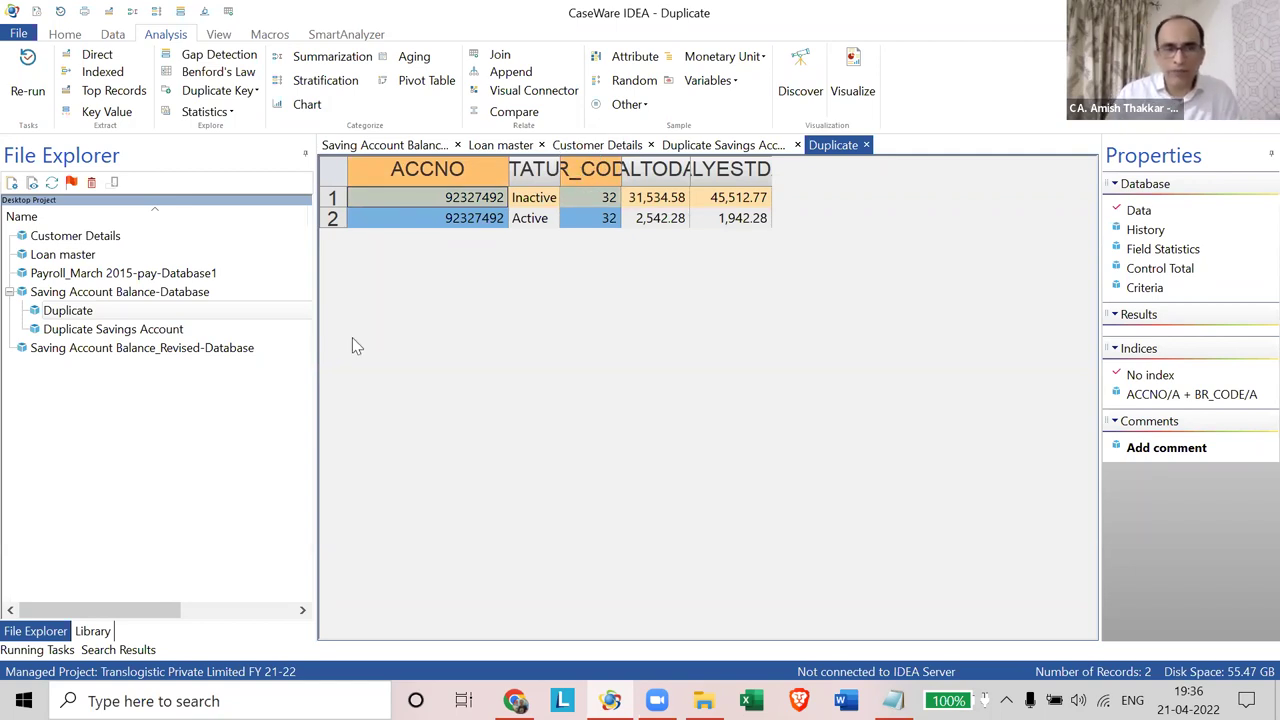
Step: Reopen Duplicate Savings Account and highlight records 4 and 5 to compare their account numbers and branch codes
left_click(140, 332)
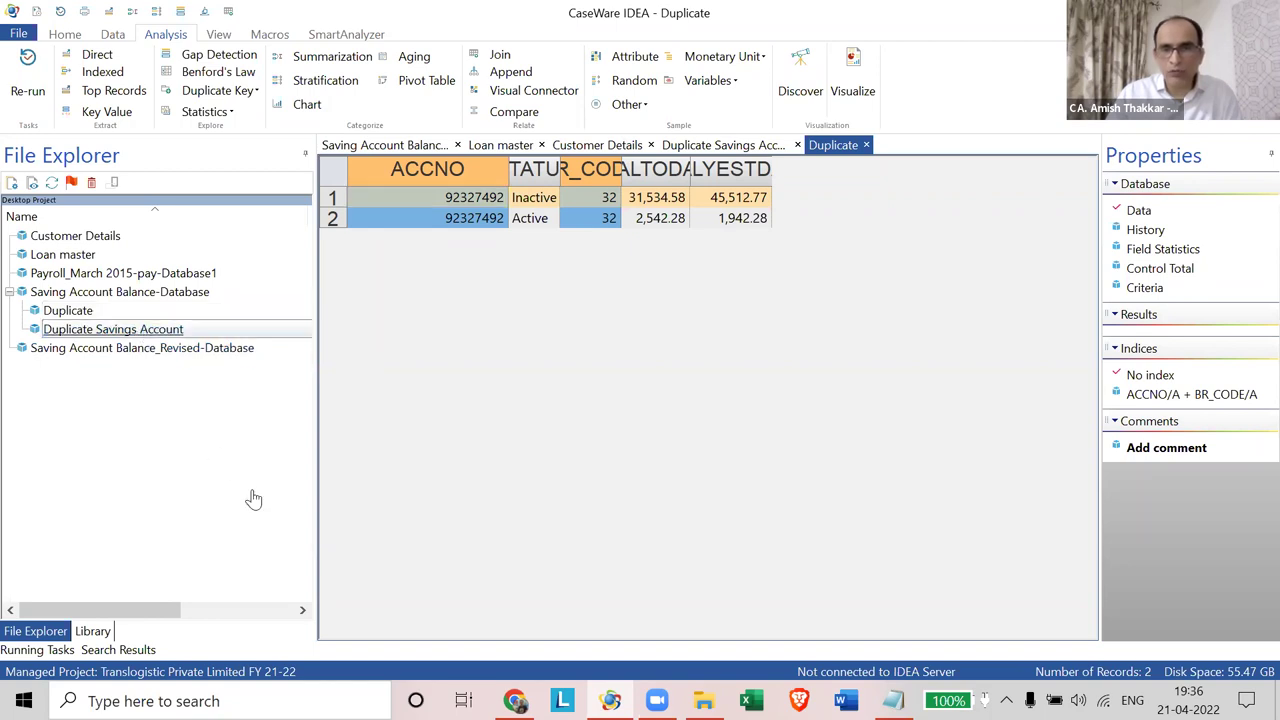
key("Escape")
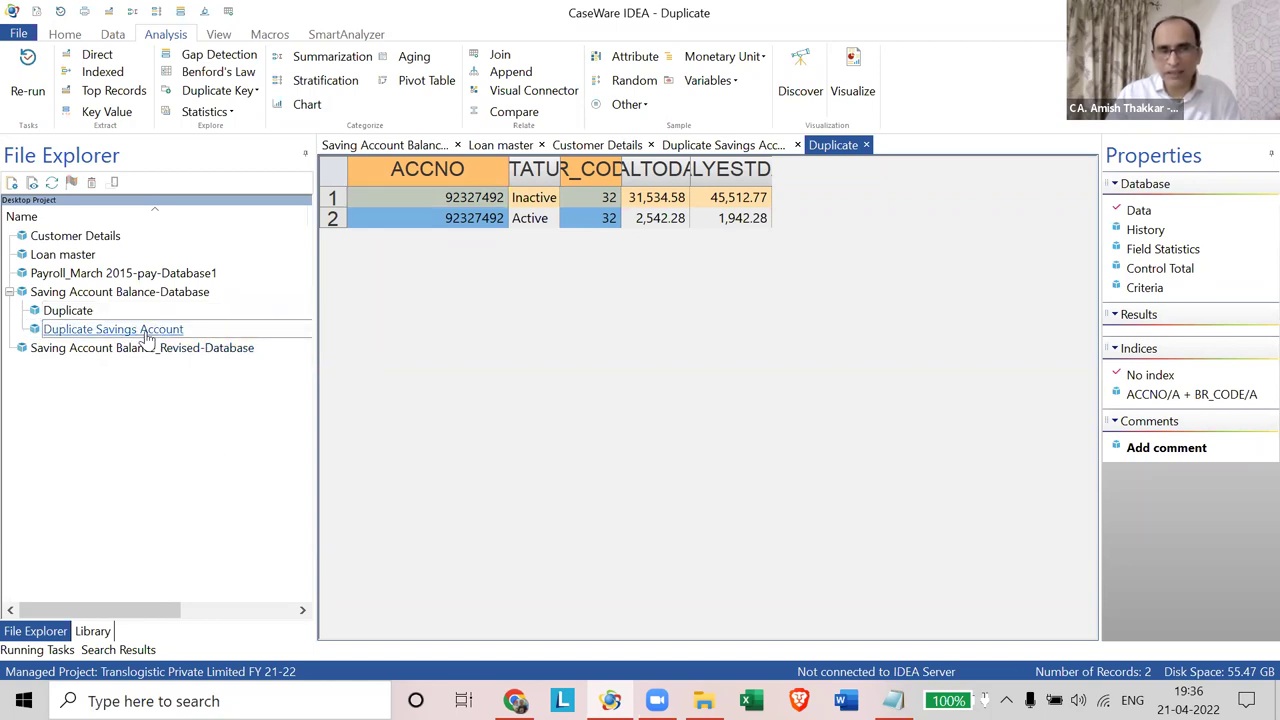
double_click(143, 331)
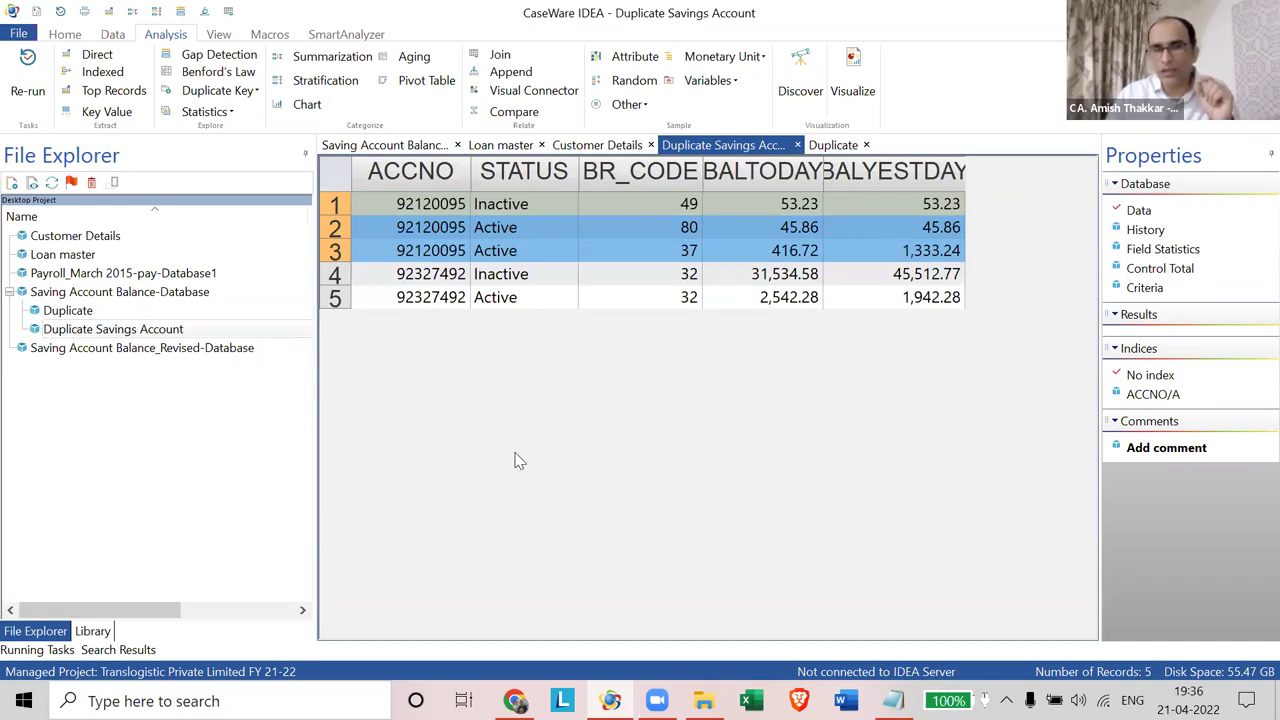
left_click_drag(336, 275, 335, 306)
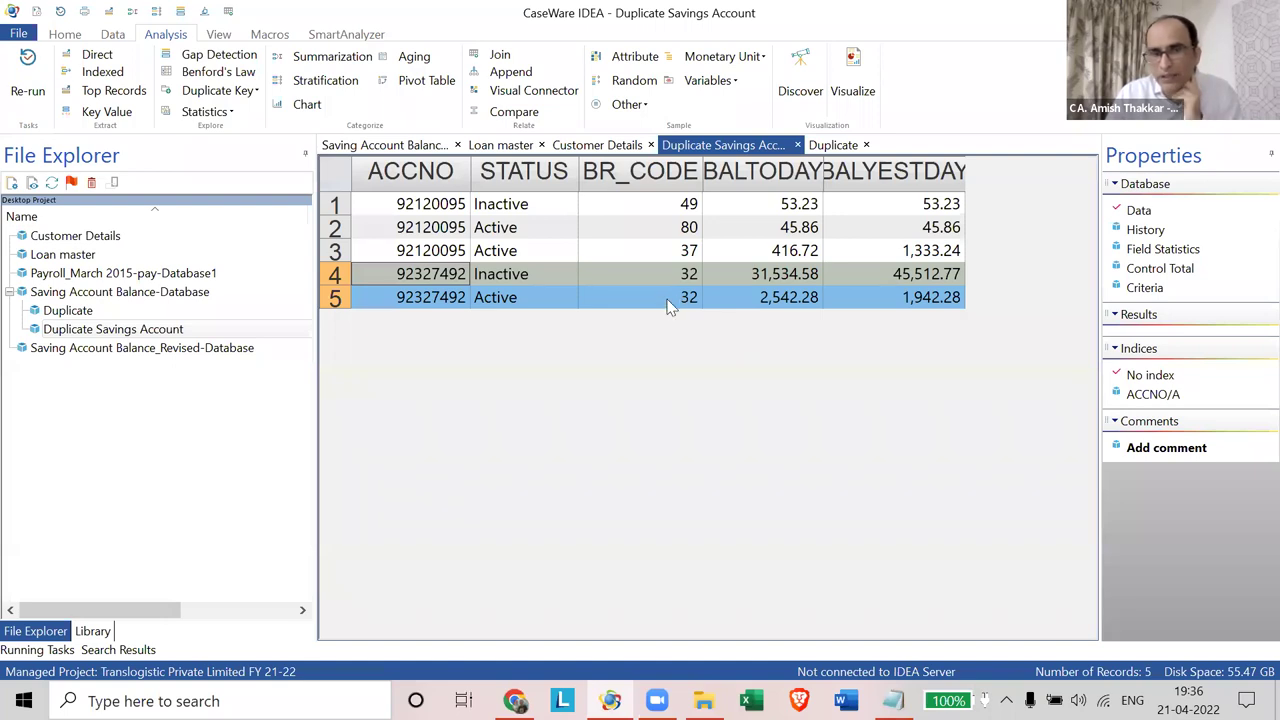
Step: Highlight record 5, the Inactive status of record 4 and the ACCNO column in Duplicate Savings Account to compare the matching records
left_click(342, 296)
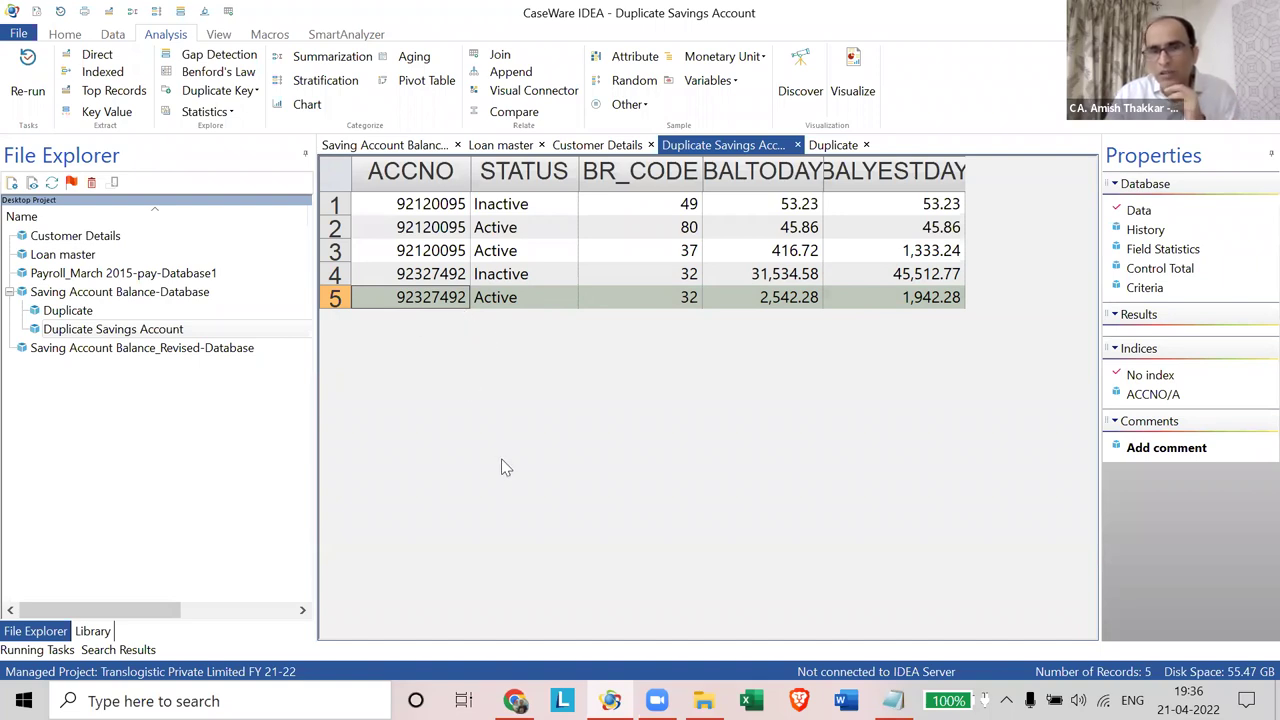
left_click(510, 280)
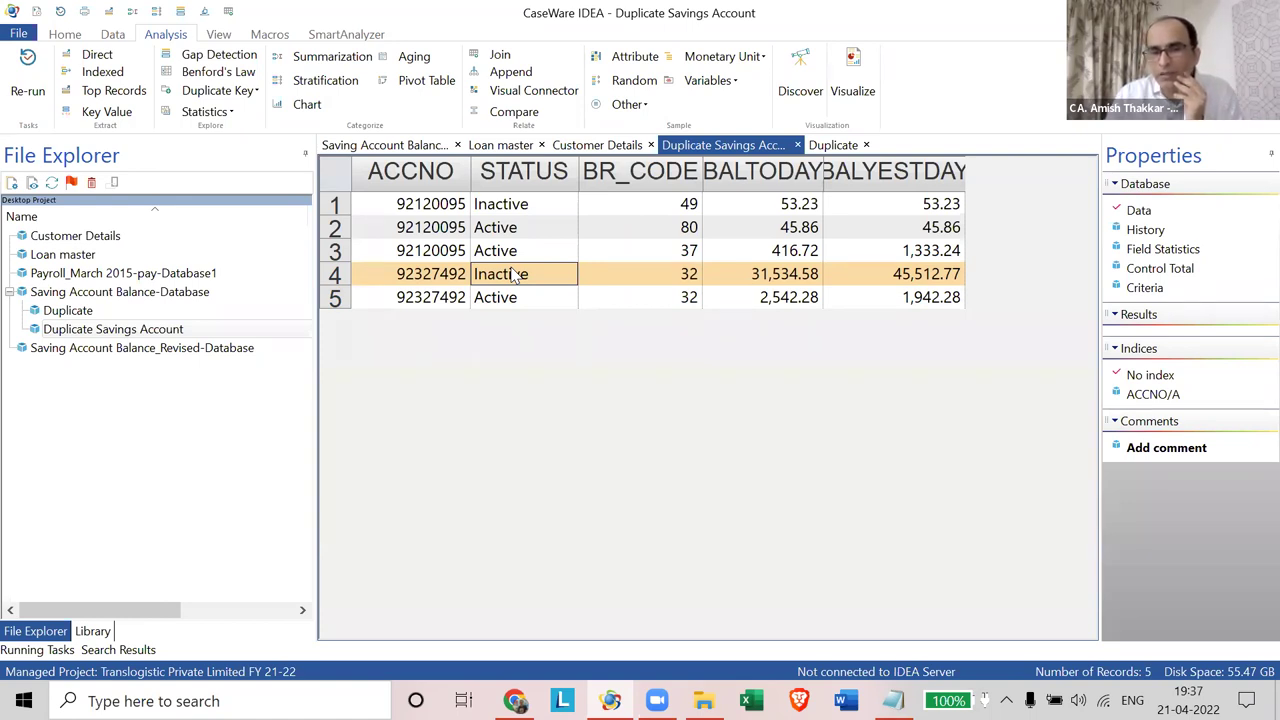
left_click(426, 183)
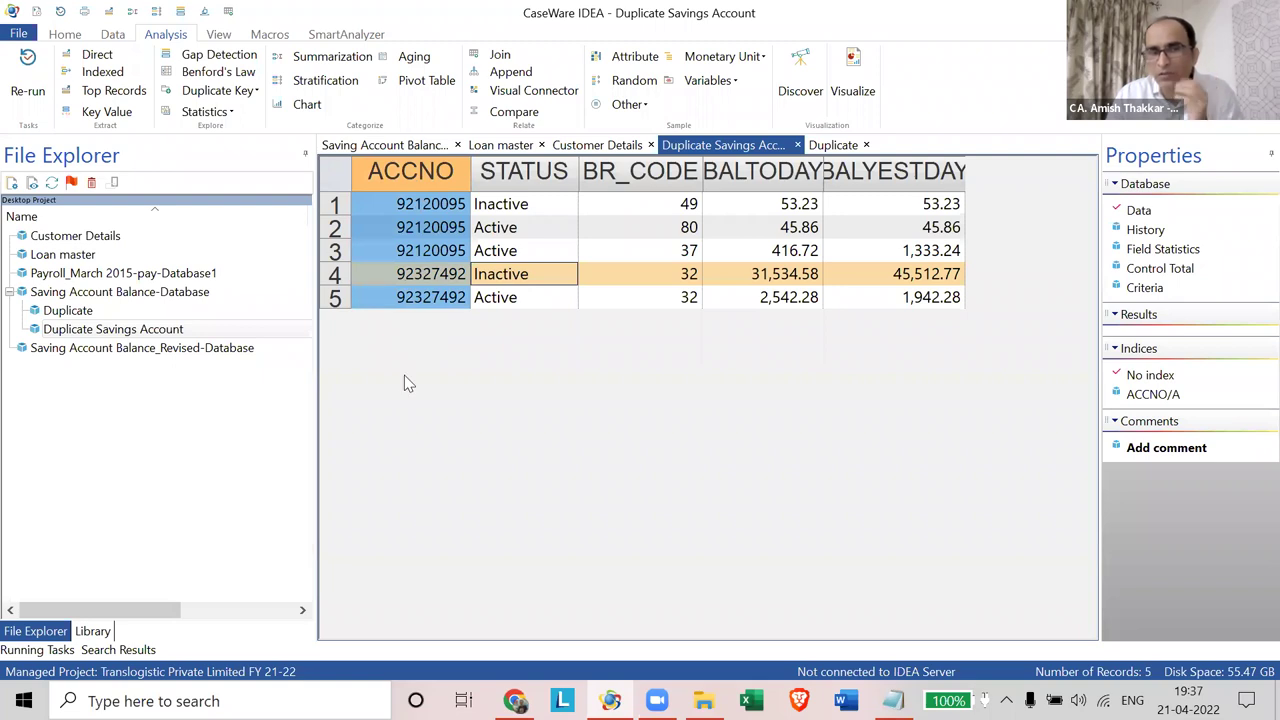
left_click(487, 283)
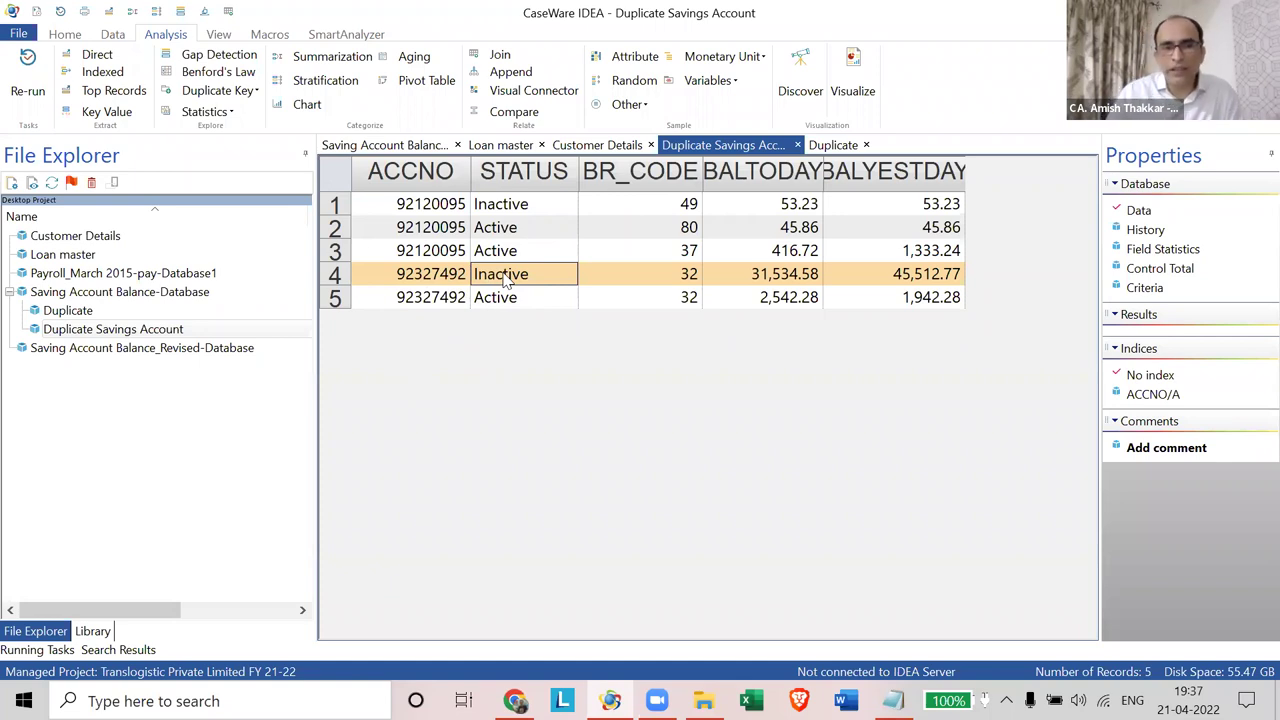
Step: Highlight records 1 to 3 of Duplicate Savings Account as a group, and single out record 1 with its status
left_click(337, 204)
left_click_drag(337, 204, 337, 250)
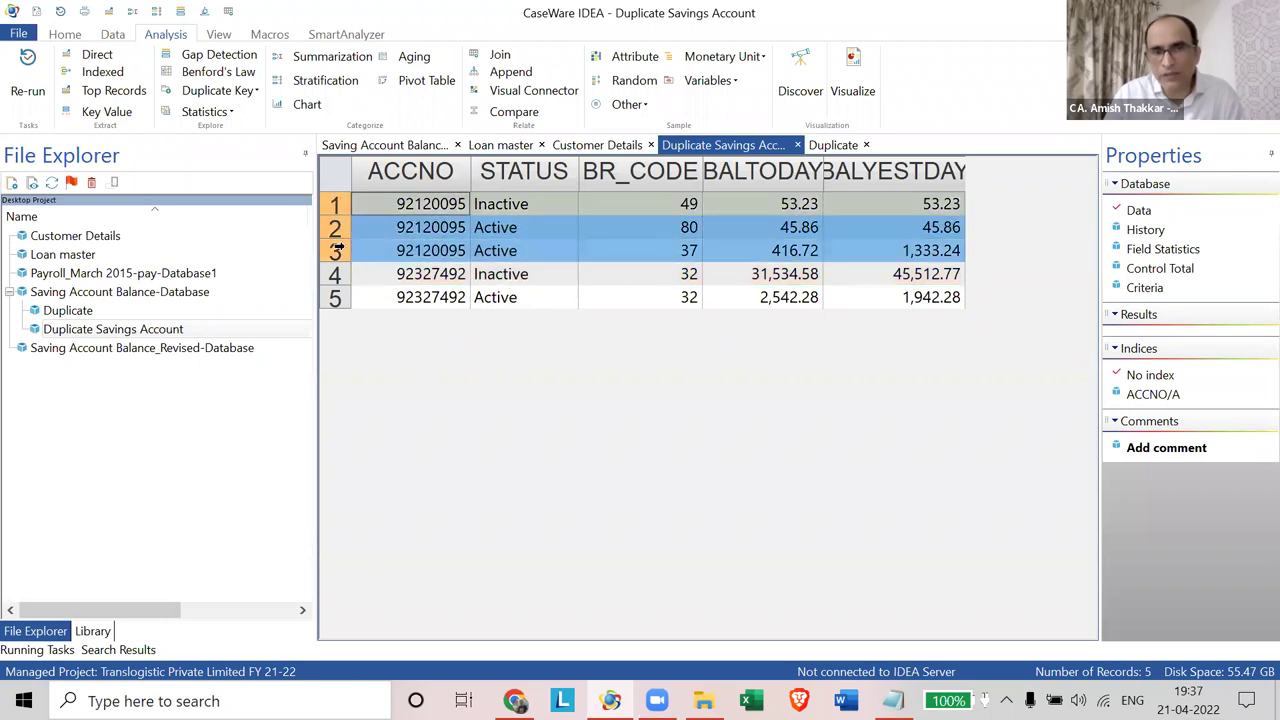
left_click(480, 205)
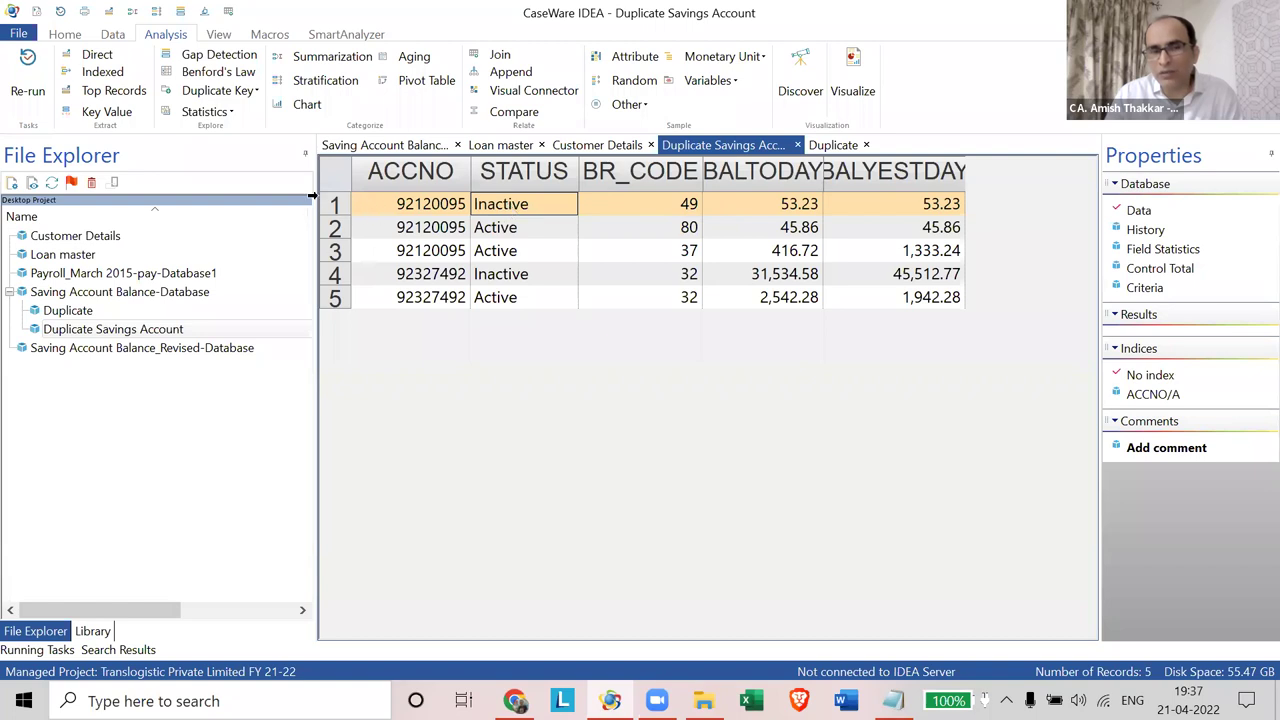
left_click(336, 203)
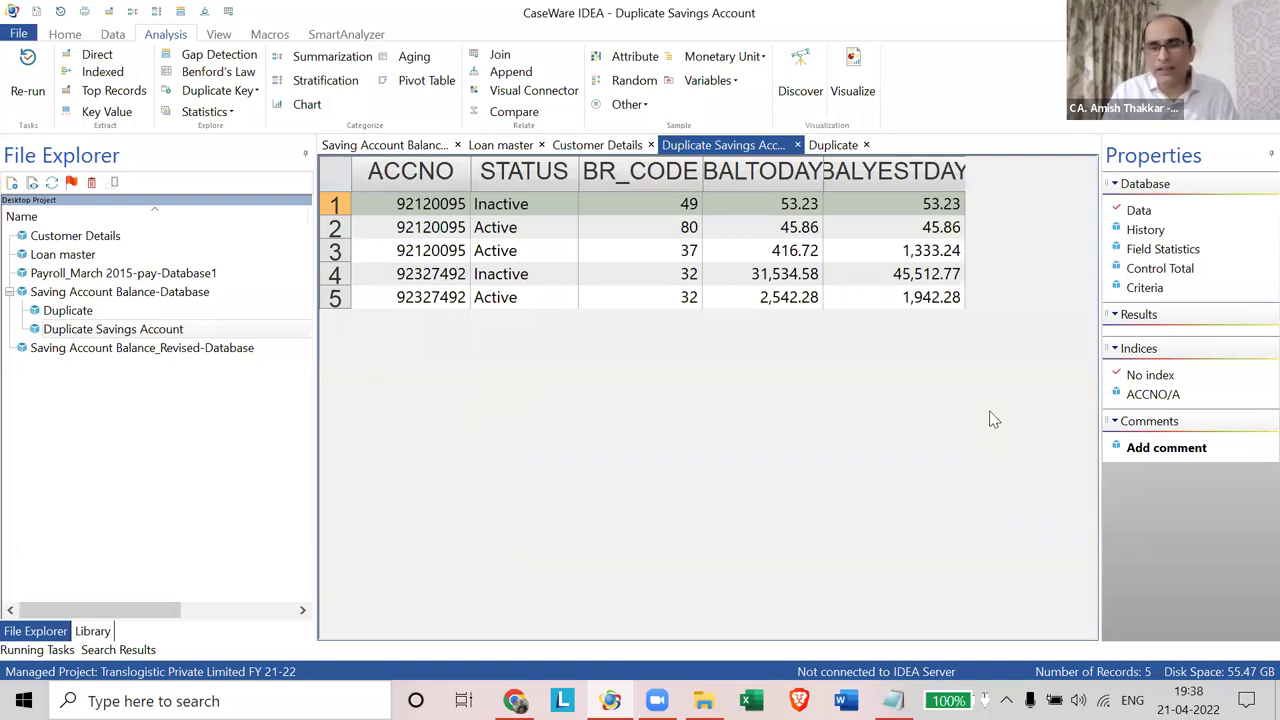
Step: Open the history of Duplicate Savings Account, widen its Database column and expand the Duplicate Key Detection entry
left_click(1146, 231)
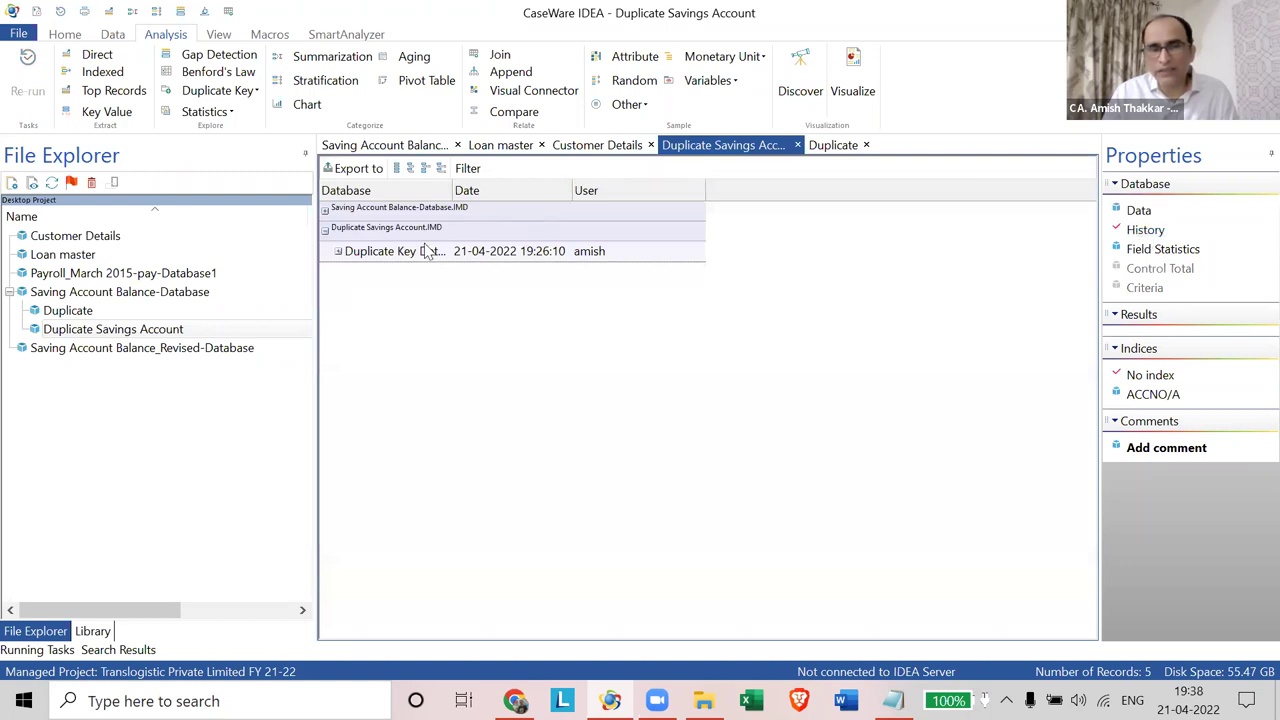
left_click_drag(454, 187, 555, 187)
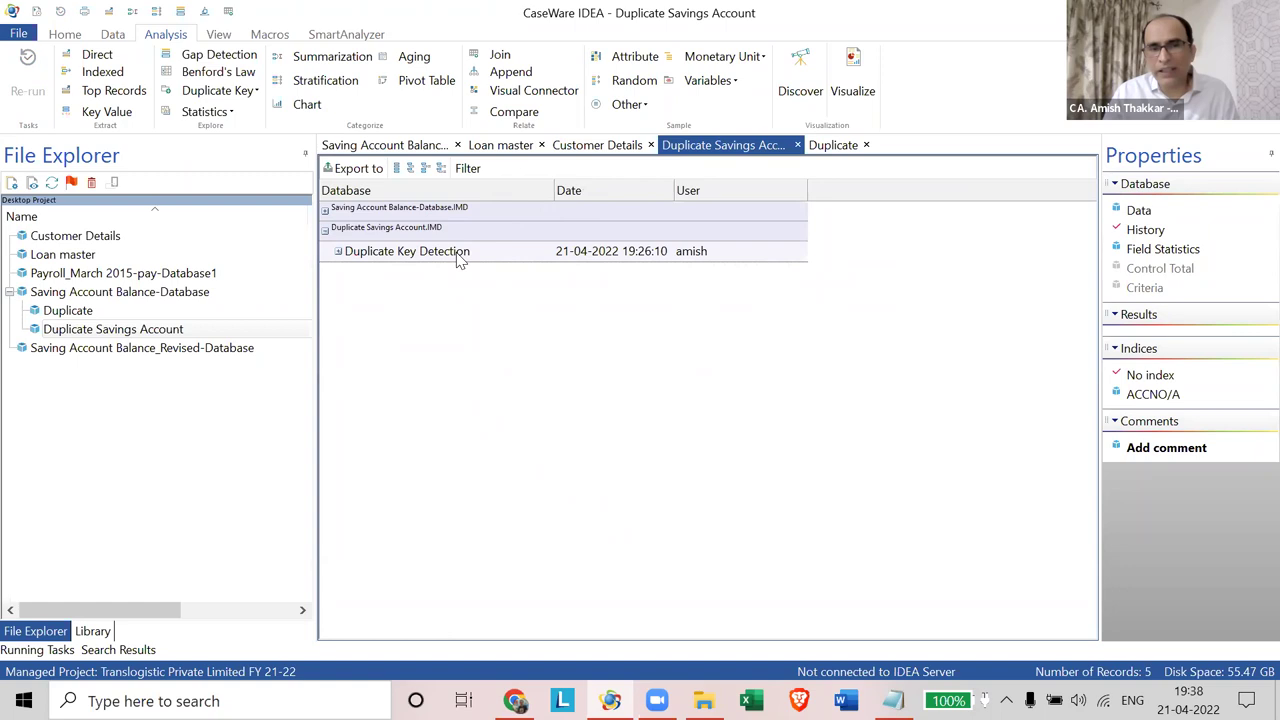
left_click(339, 258)
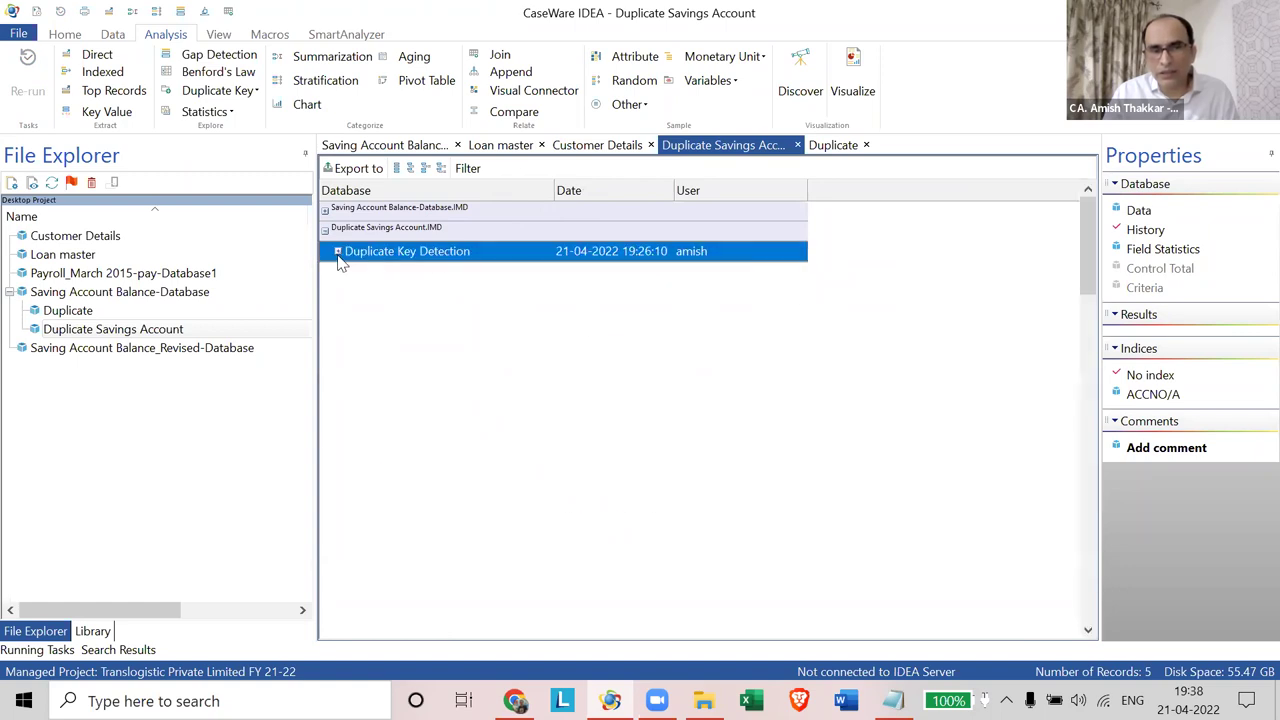
left_click(338, 254)
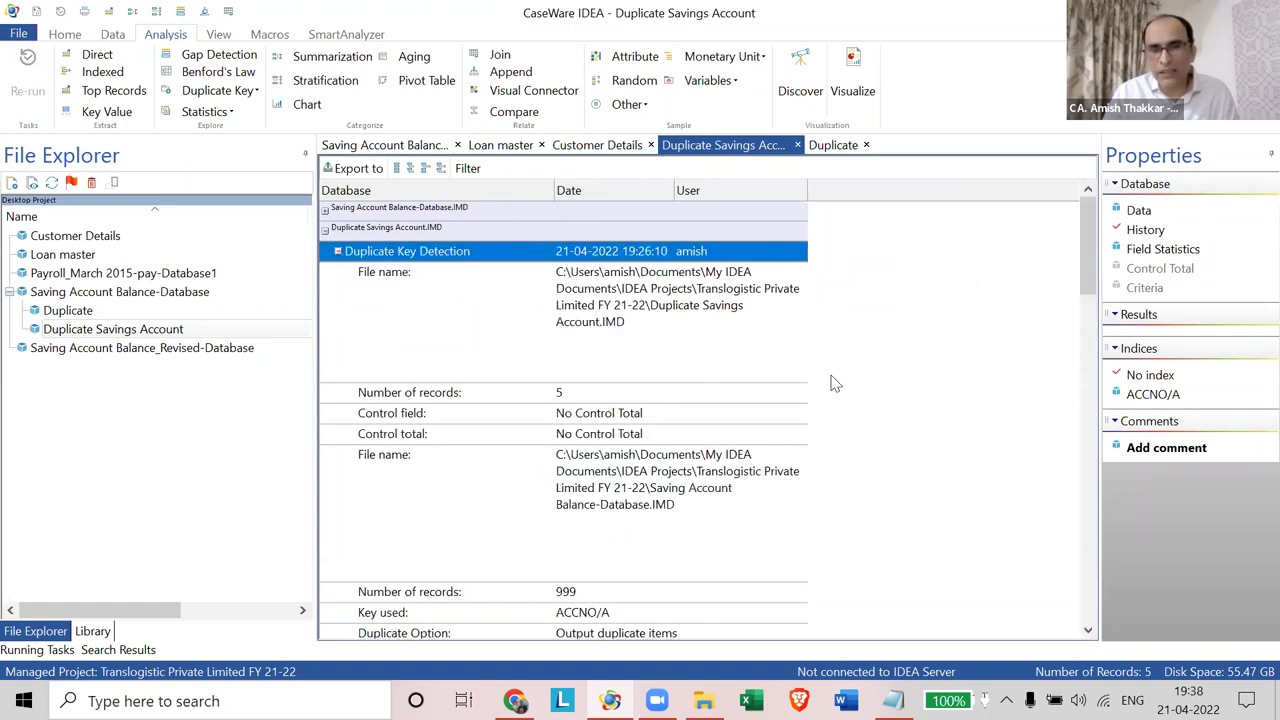
left_click(1088, 280)
left_click_drag(1088, 280, 1088, 295)
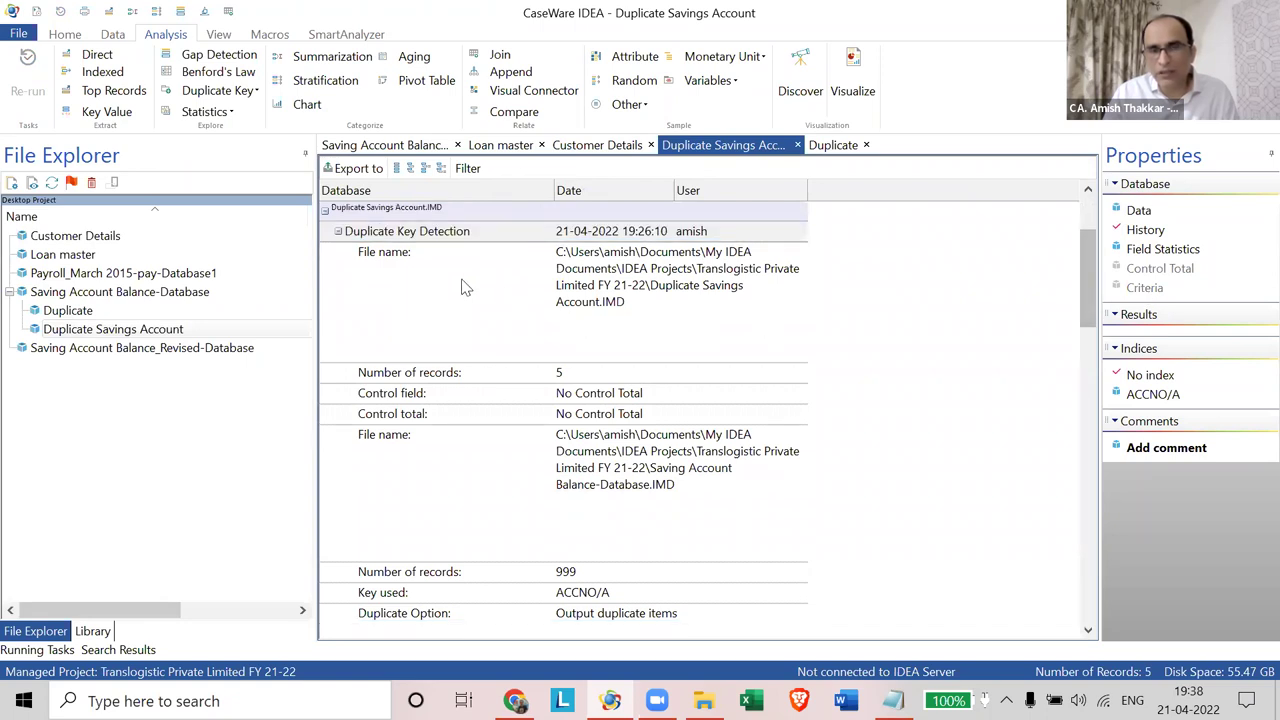
Step: Examine the Duplicate Key Detection history entry for its file names, number of records, key used and duplicate option
left_click(413, 238)
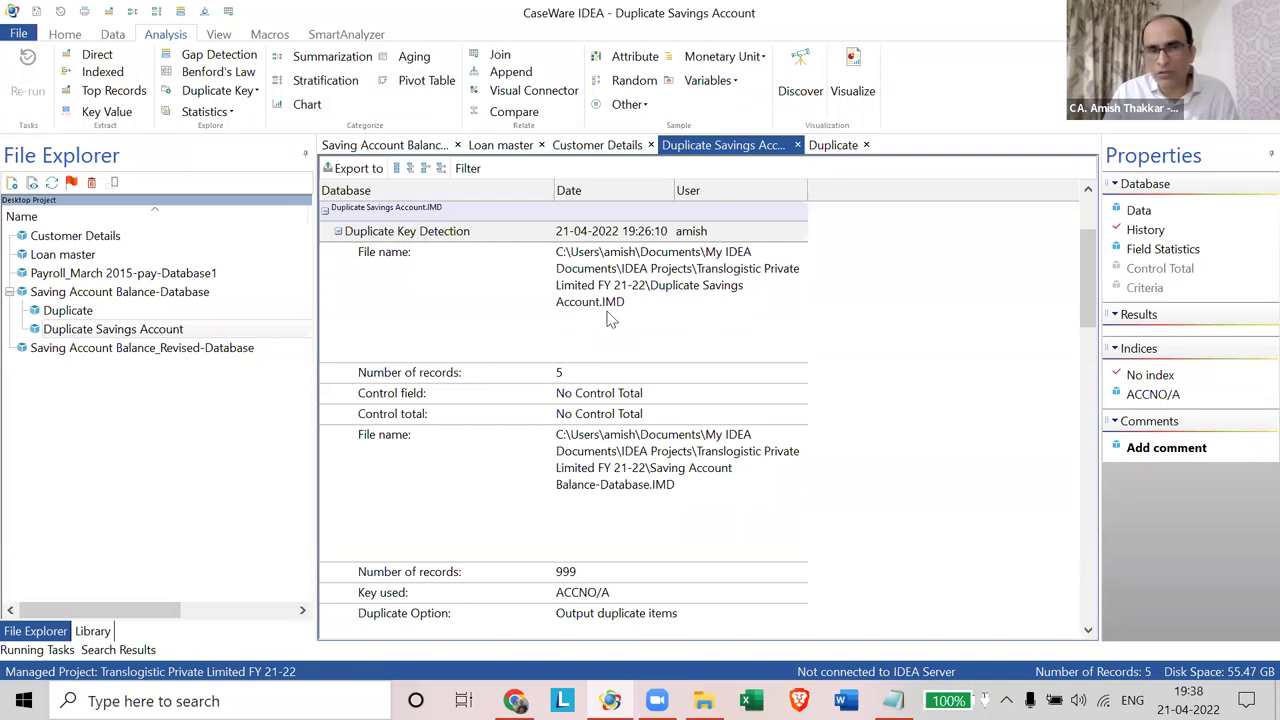
left_click(75, 333)
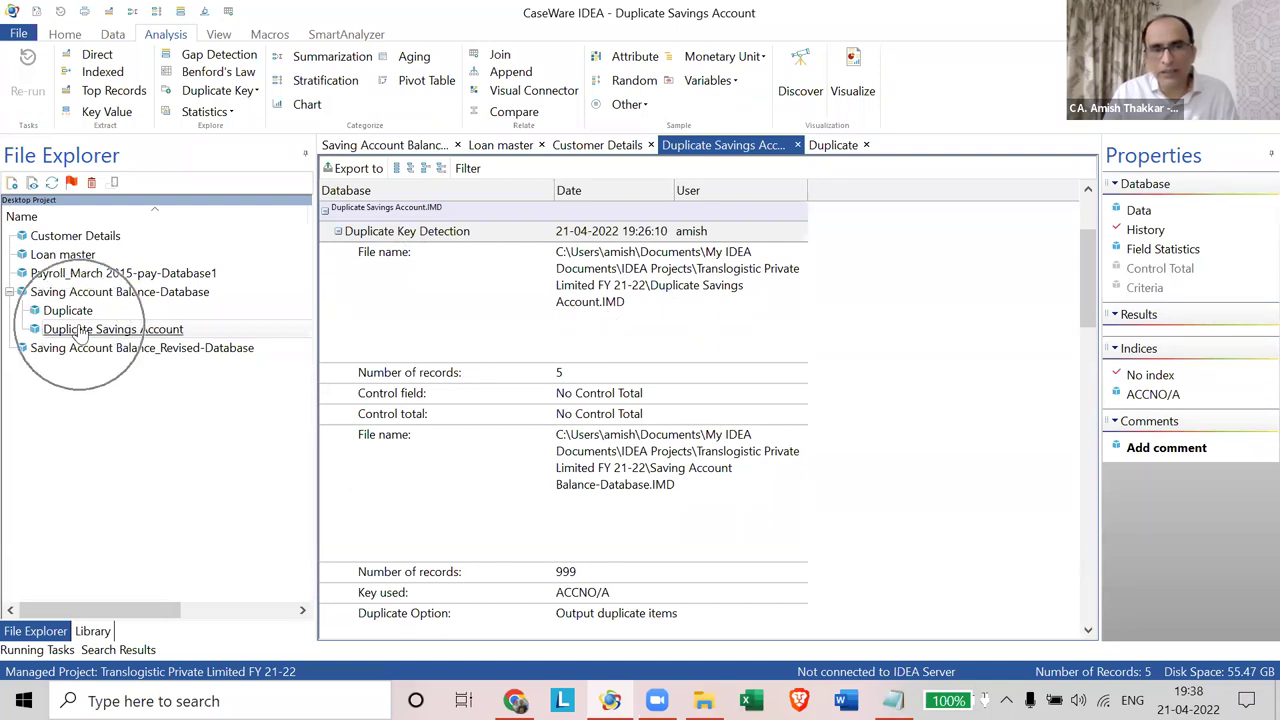
left_click(416, 249)
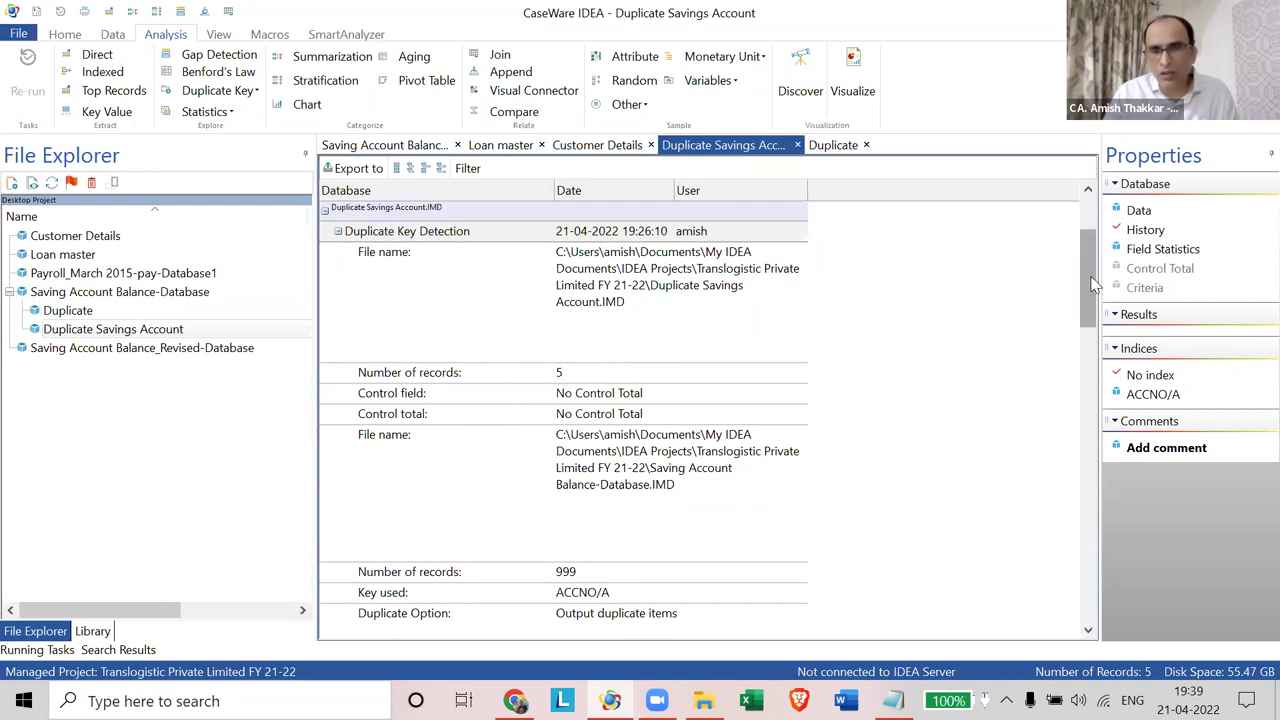
scroll(1088, 300, "down", 2)
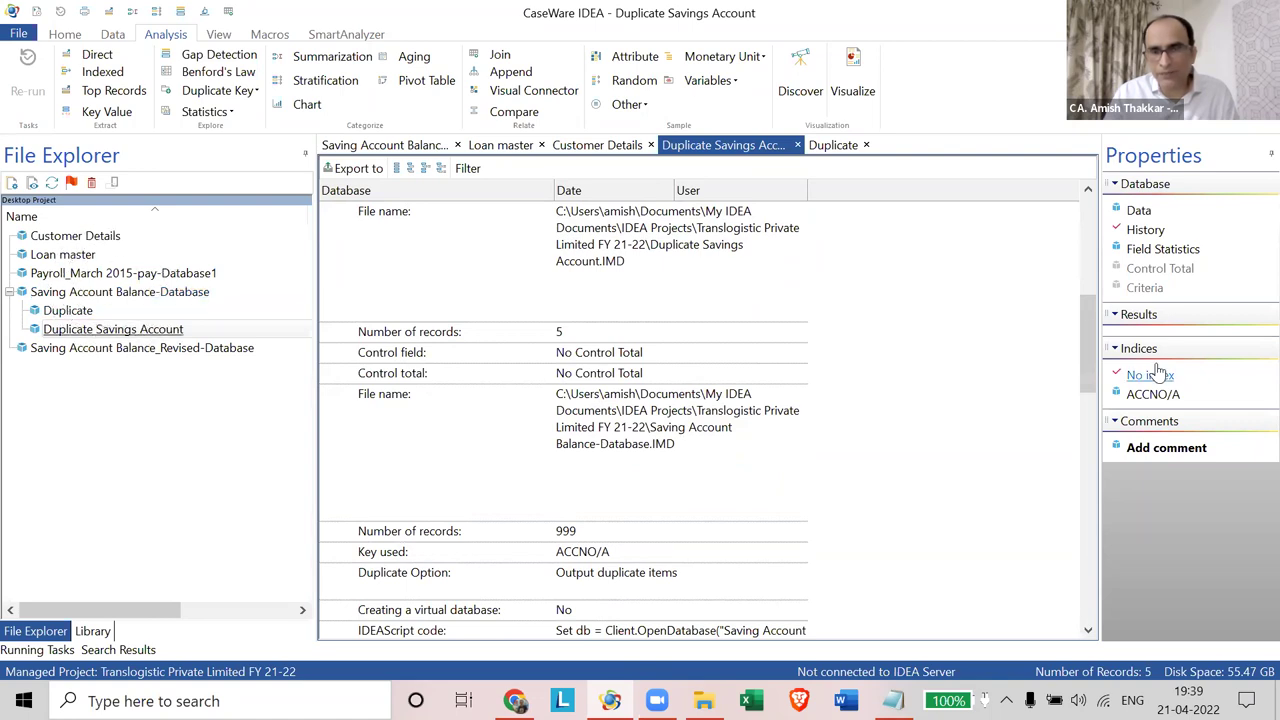
left_click_drag(1088, 340, 815, 398)
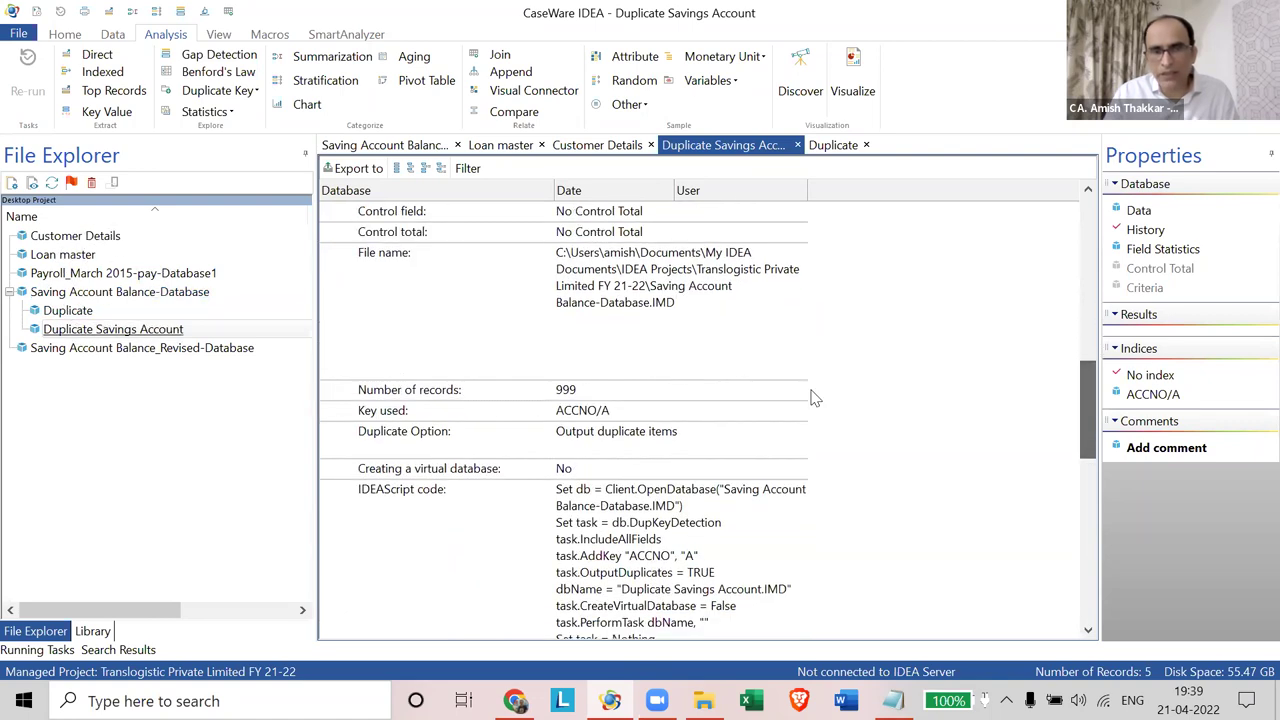
left_click(566, 395)
left_click(574, 392)
left_click(578, 413)
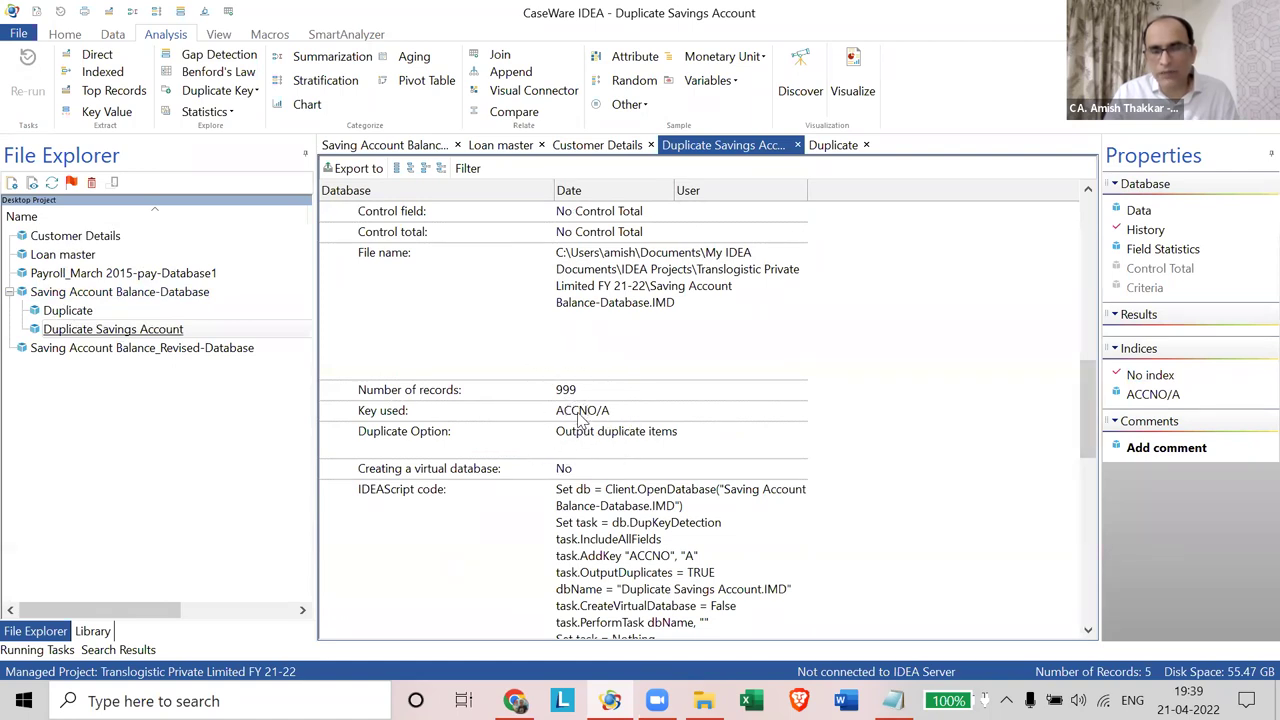
left_click(578, 413)
left_click(578, 413)
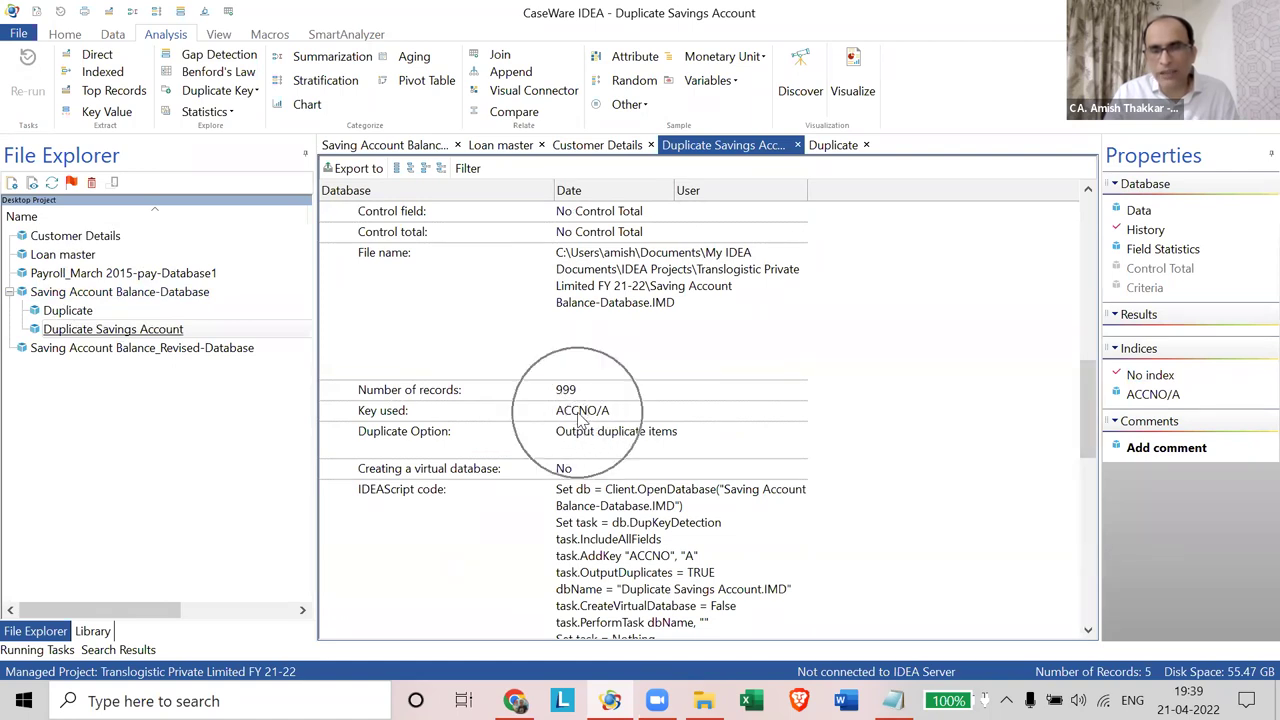
left_click(583, 415)
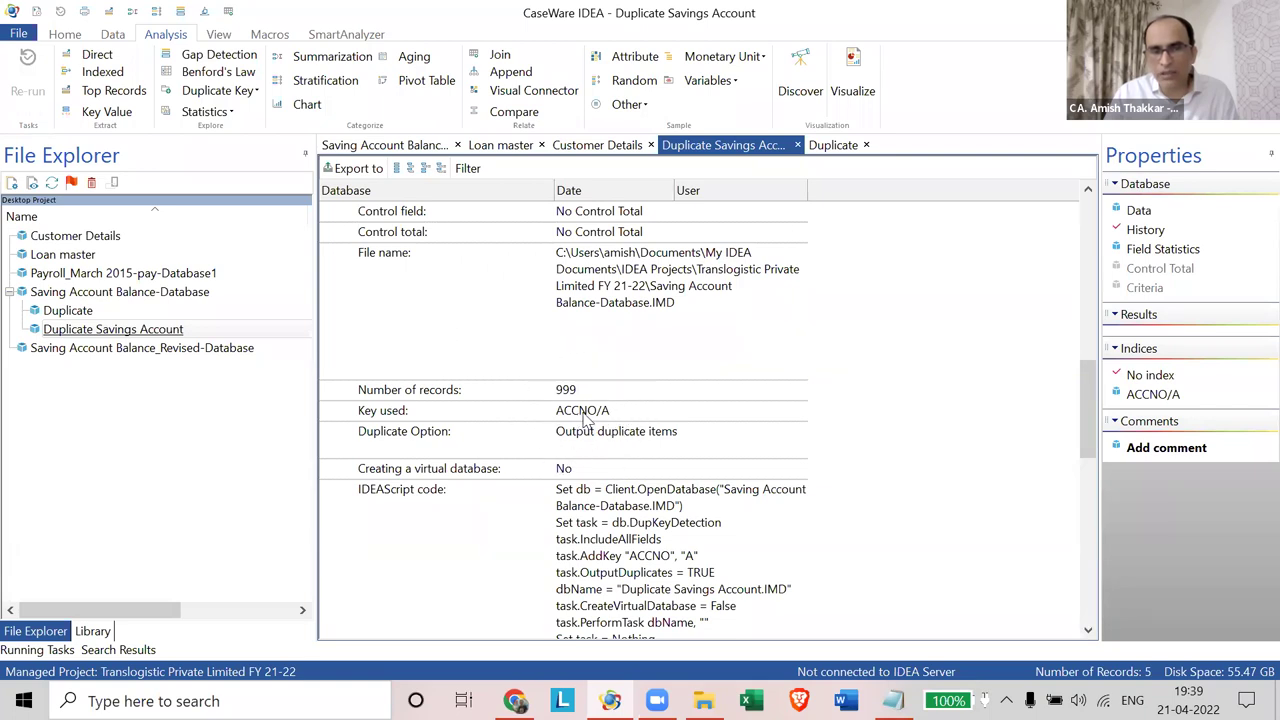
left_click(430, 440)
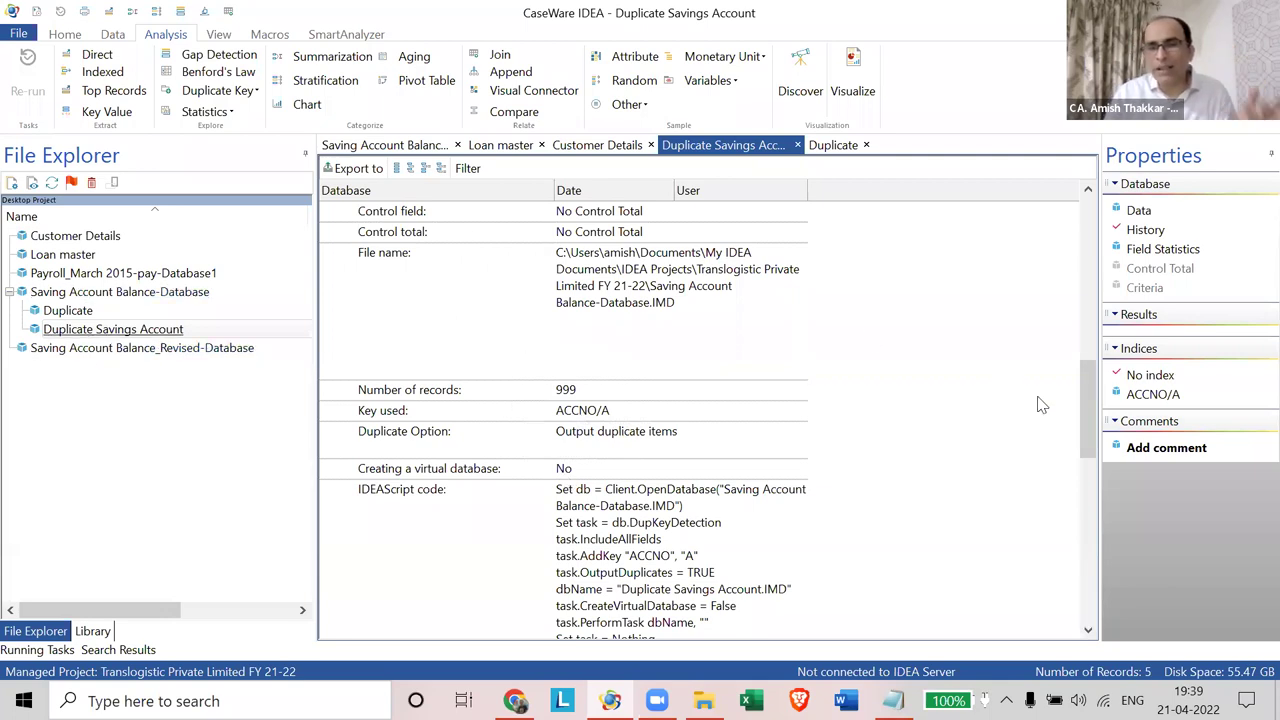
Step: Return Duplicate Savings Account to its data, and review the key used in the history of the Duplicate database
left_click_drag(1088, 380, 1136, 216)
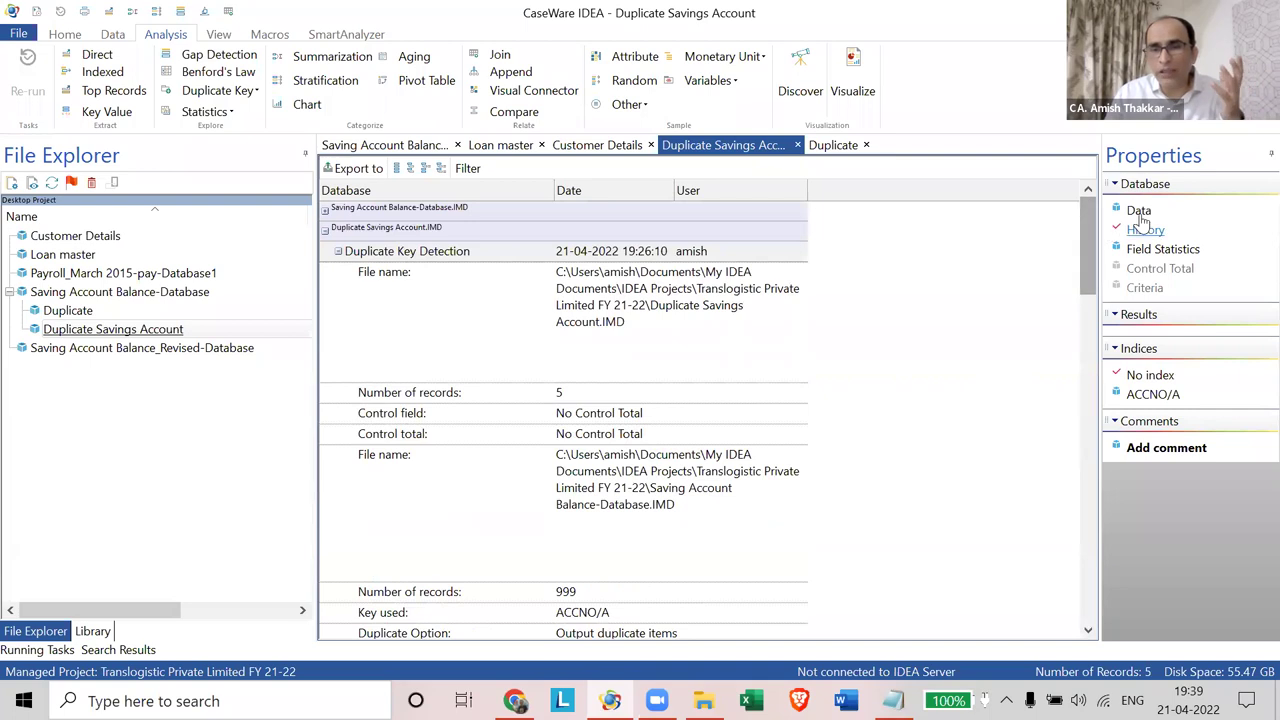
left_click(1138, 211)
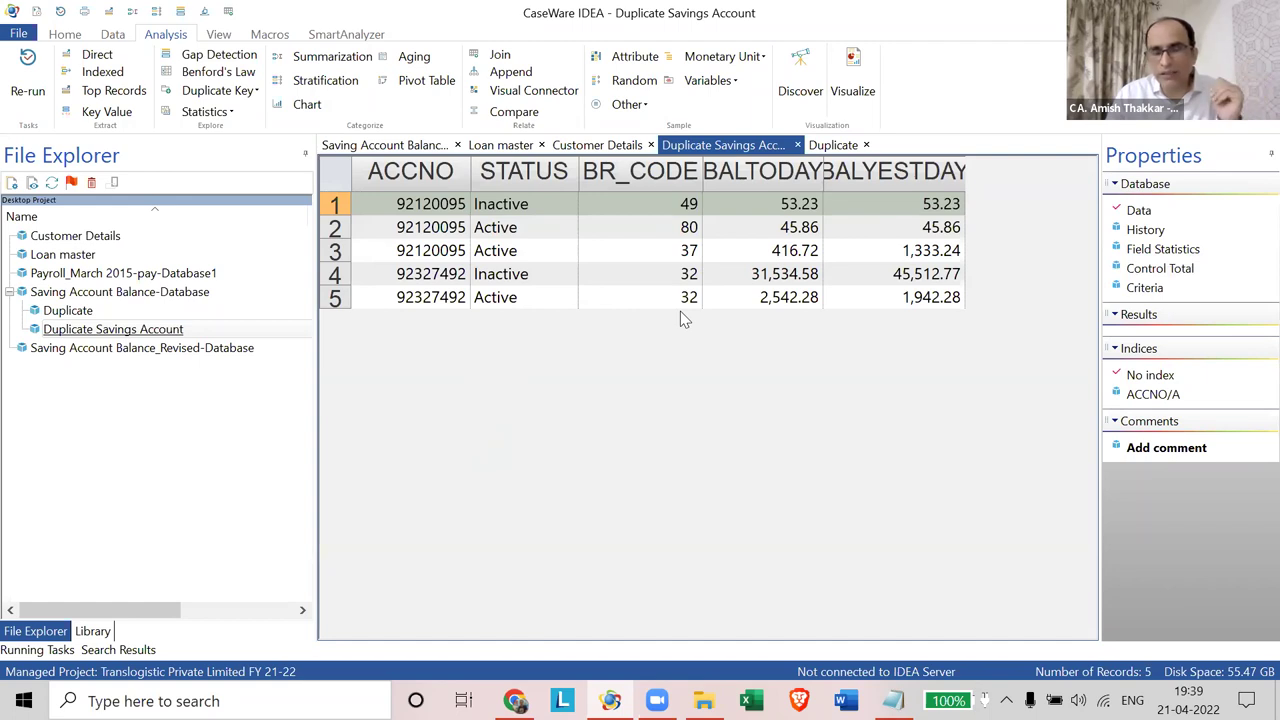
left_click(82, 316)
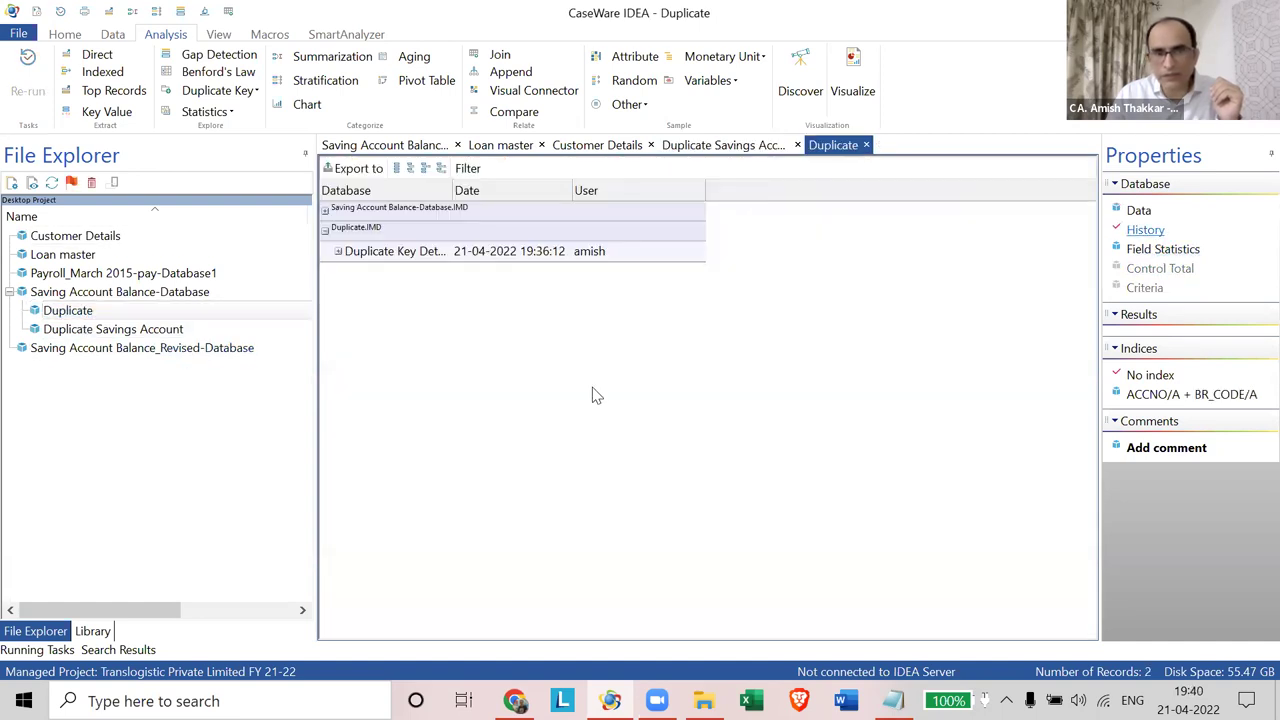
left_click(1092, 296)
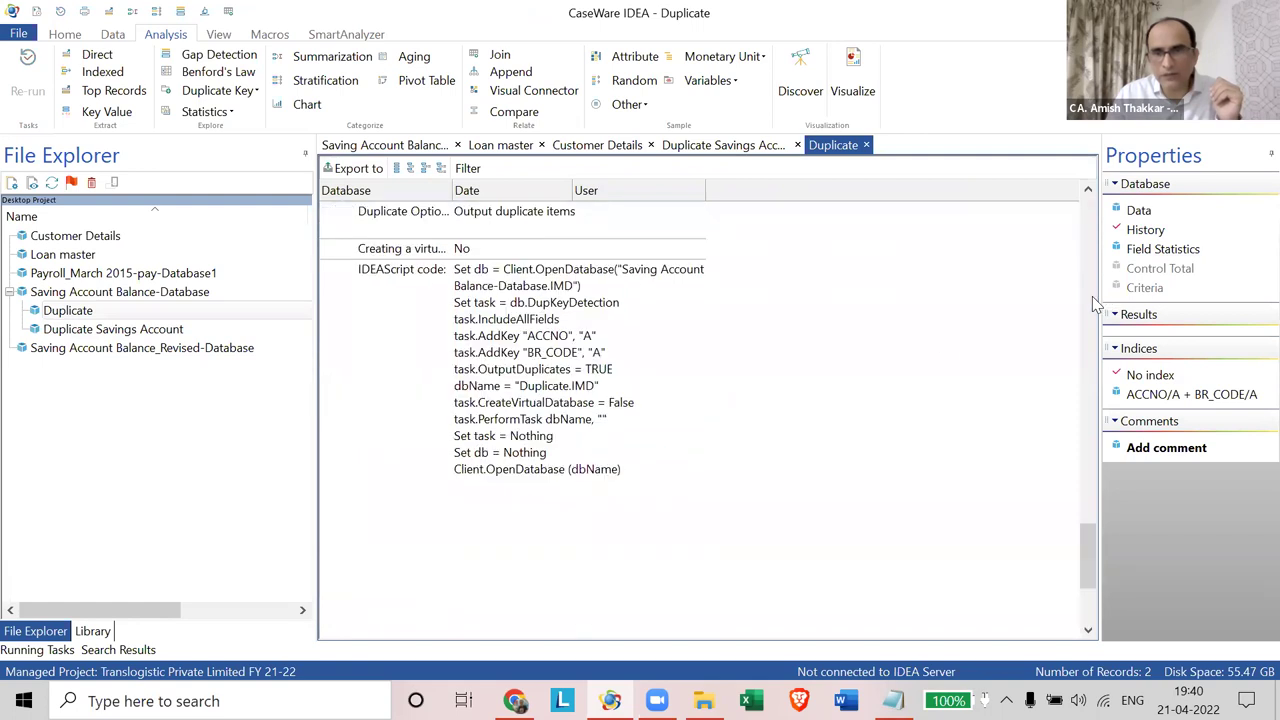
left_click(1092, 294)
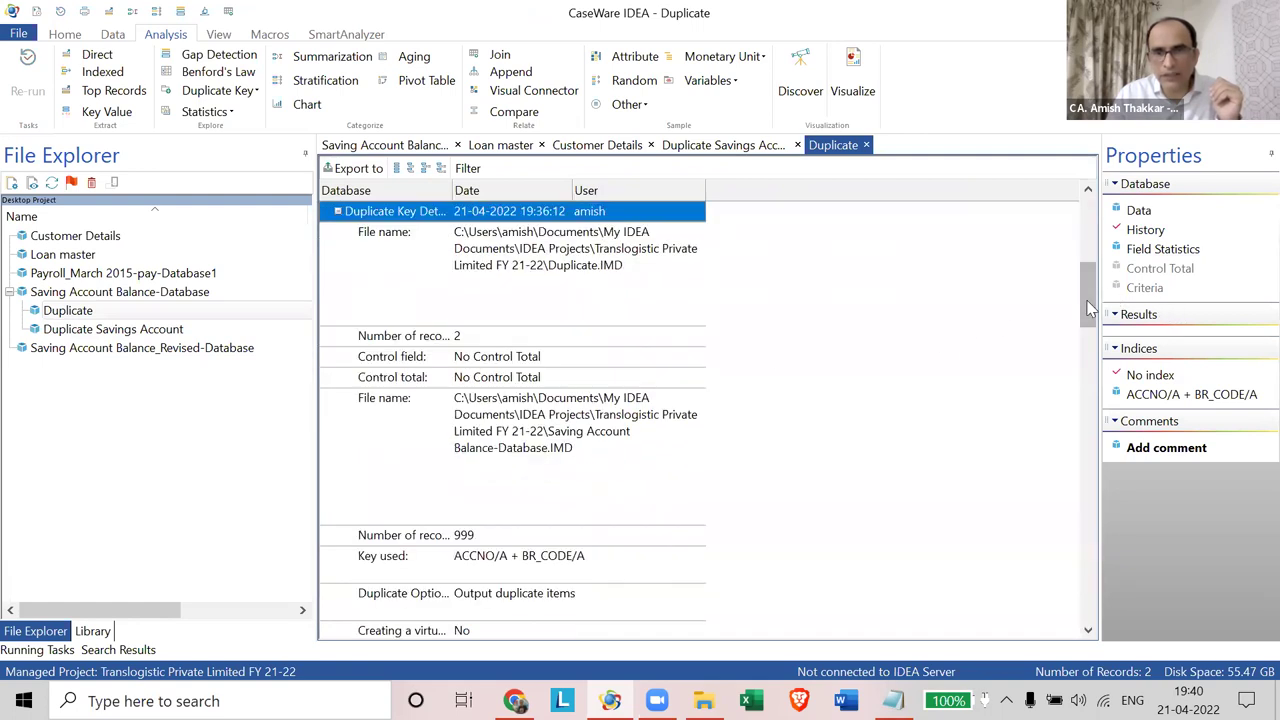
scroll(592, 553, "down", 1)
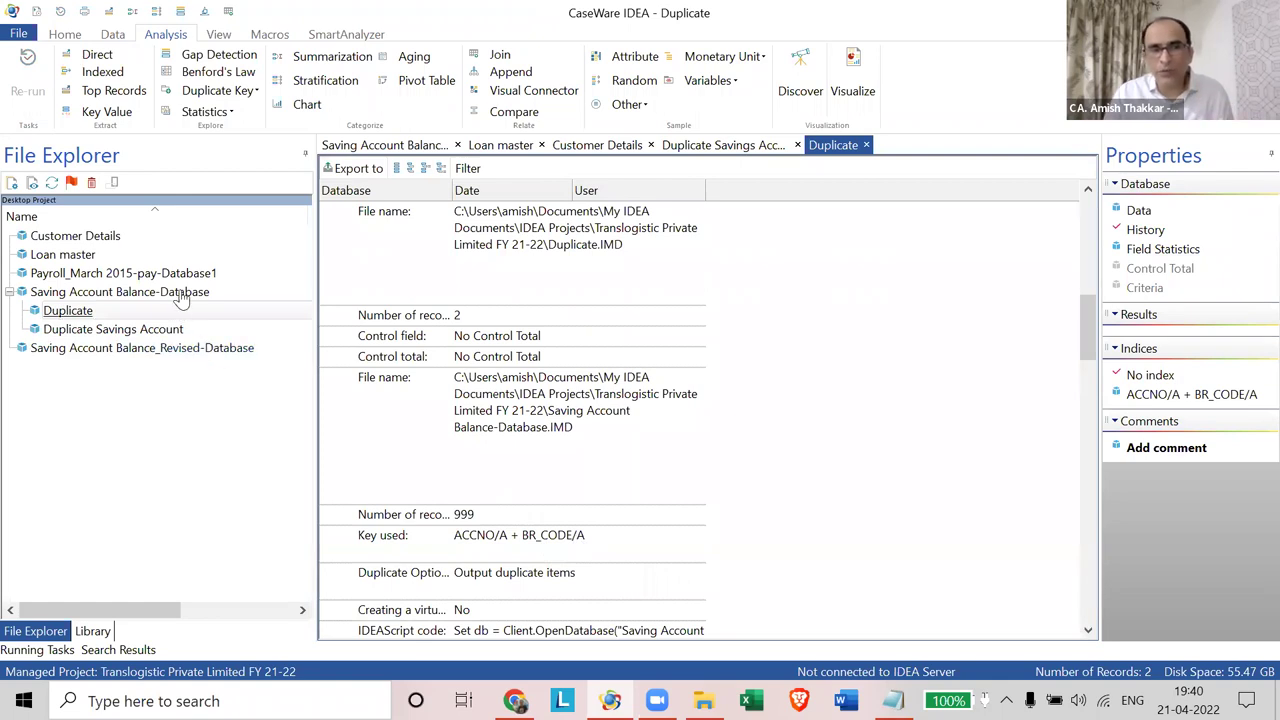
Step: Start Duplicate Key Detection on Saving Account Balance-Database with ACCNO, STATUS, BR_CODE, BALTODAY and BALYESTDAY as ascending key fields
double_click(228, 293)
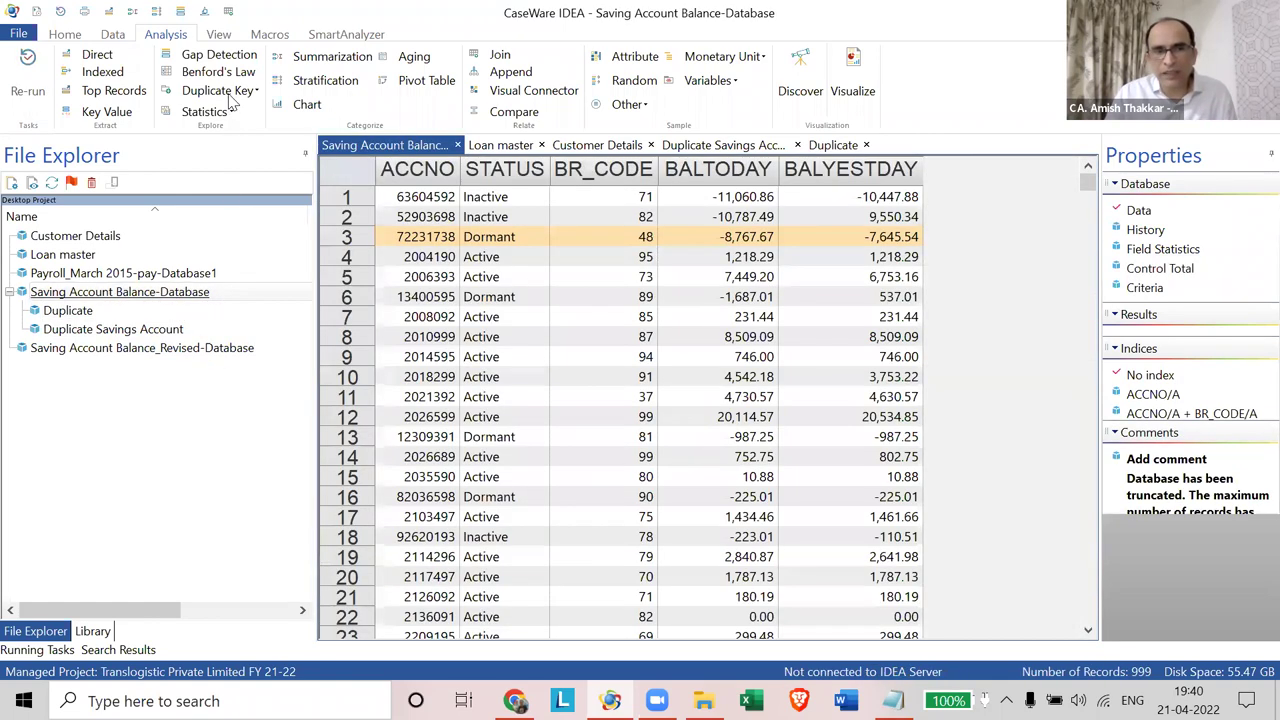
left_click(226, 92)
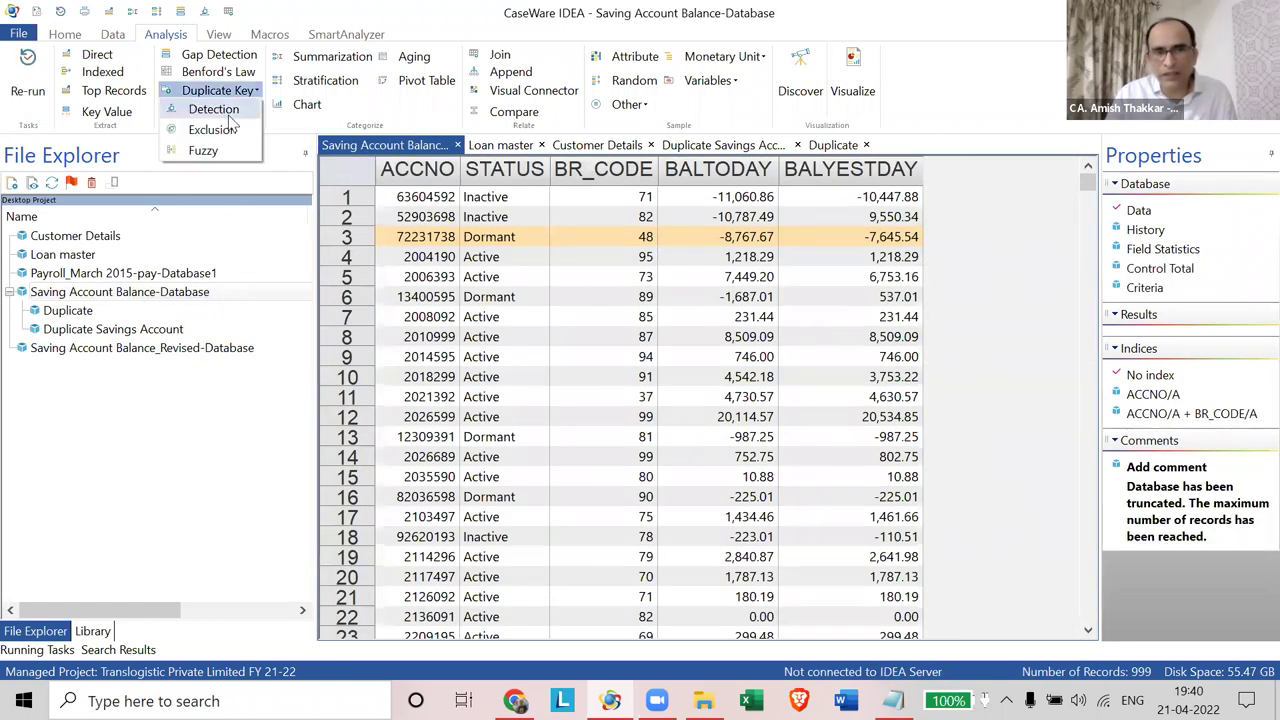
left_click(222, 109)
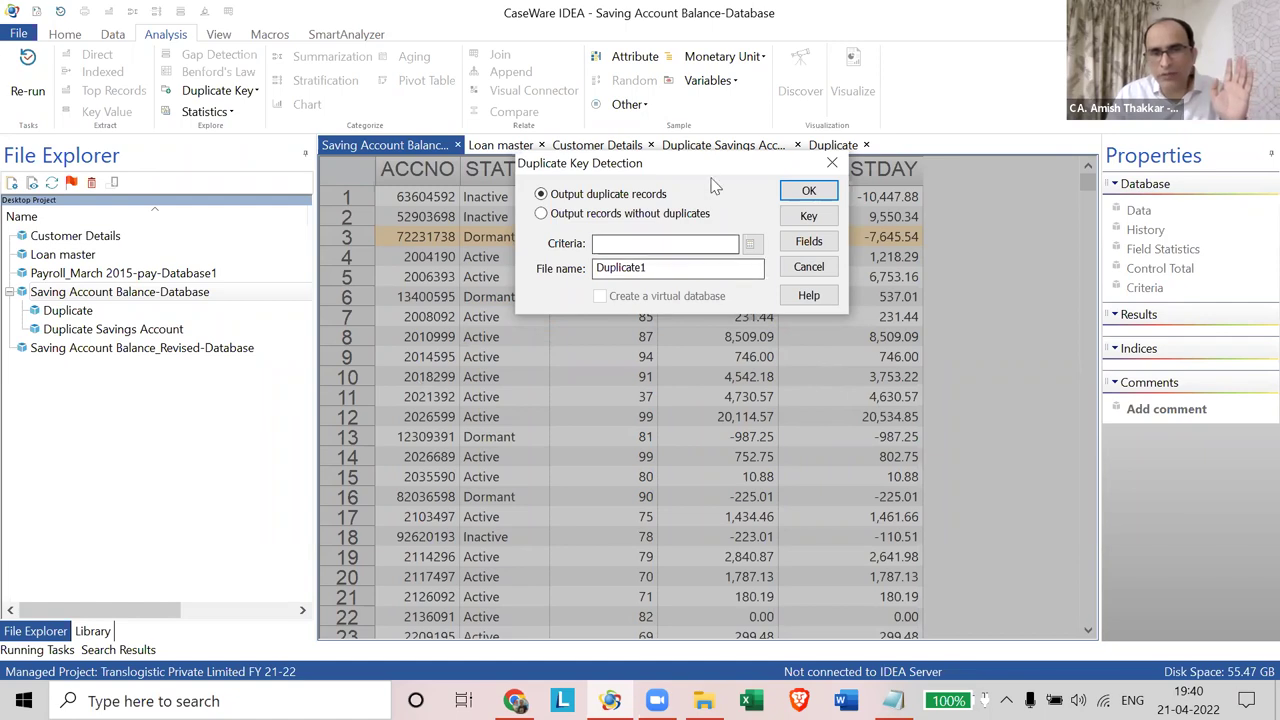
left_click_drag(725, 163, 750, 100)
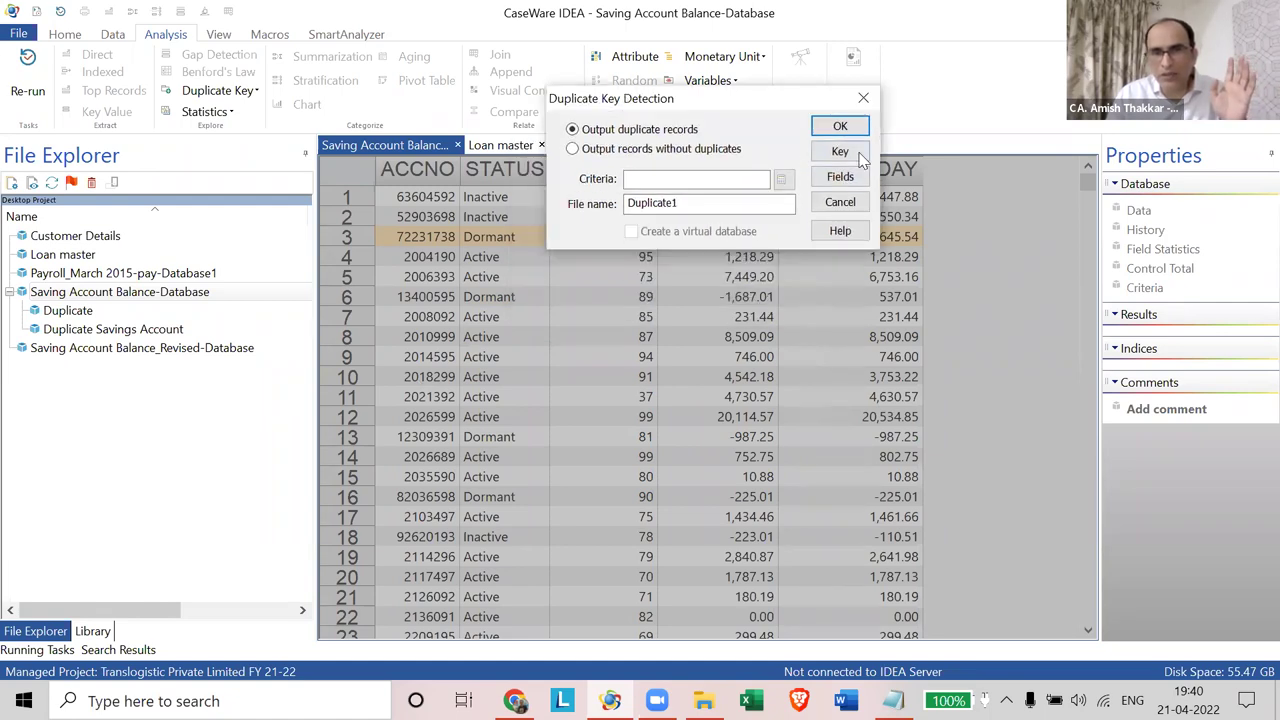
left_click(820, 149)
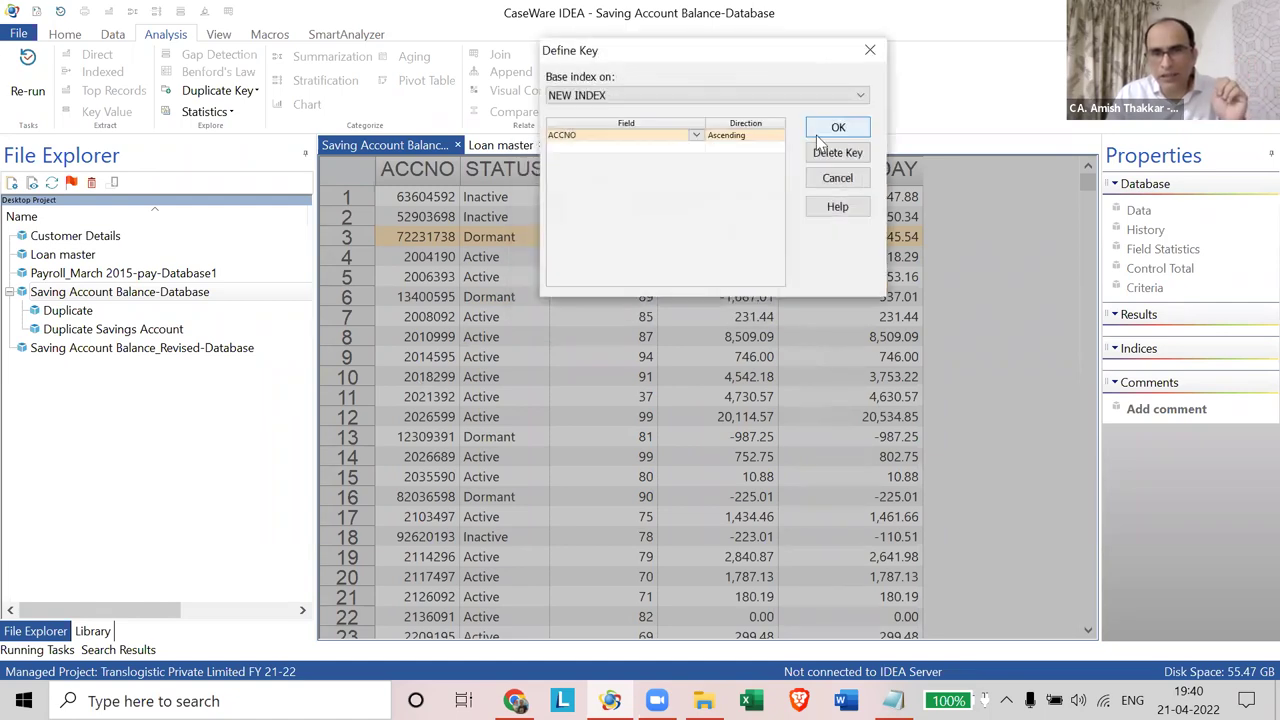
left_click(681, 150)
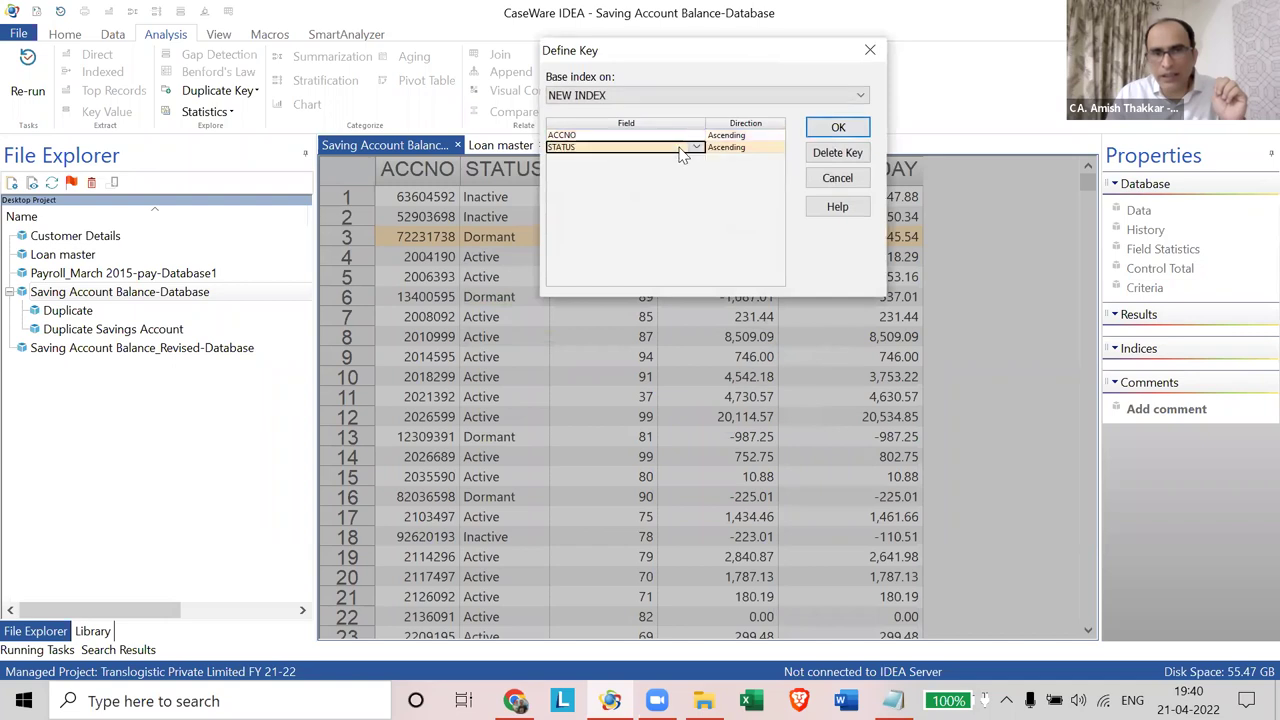
left_click(681, 160)
left_click(681, 172)
left_click(681, 184)
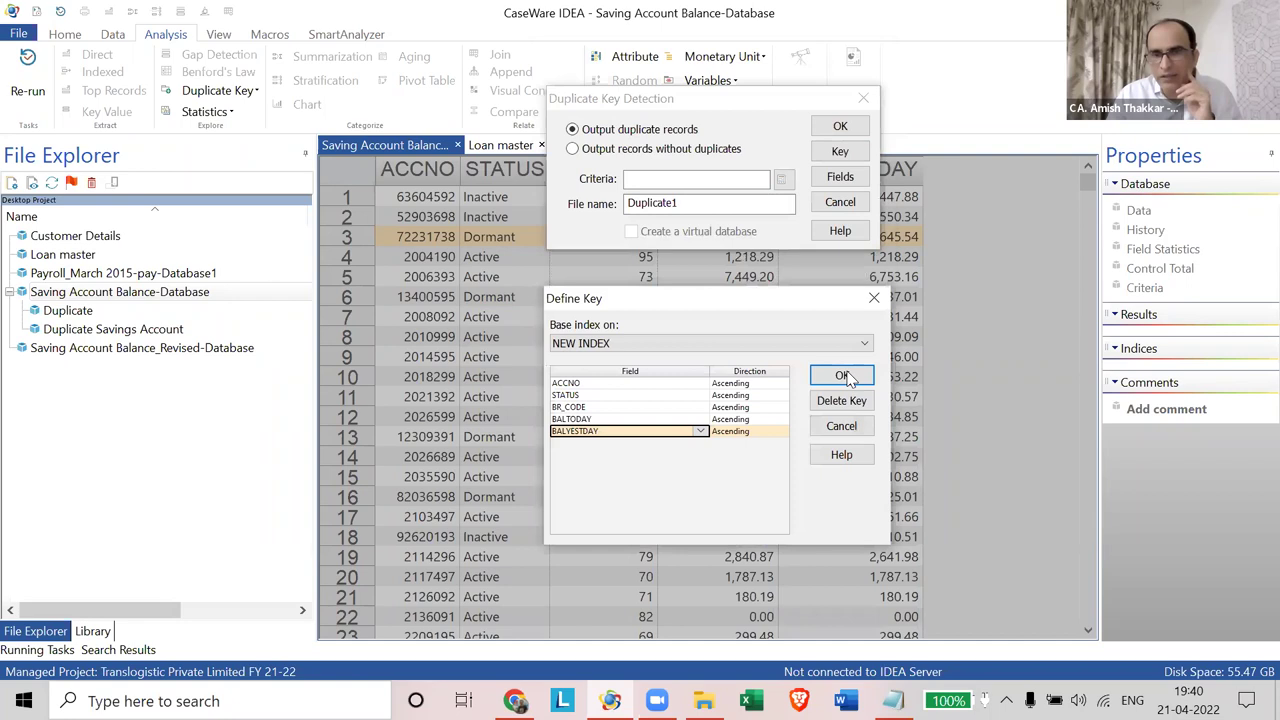
left_click(843, 376)
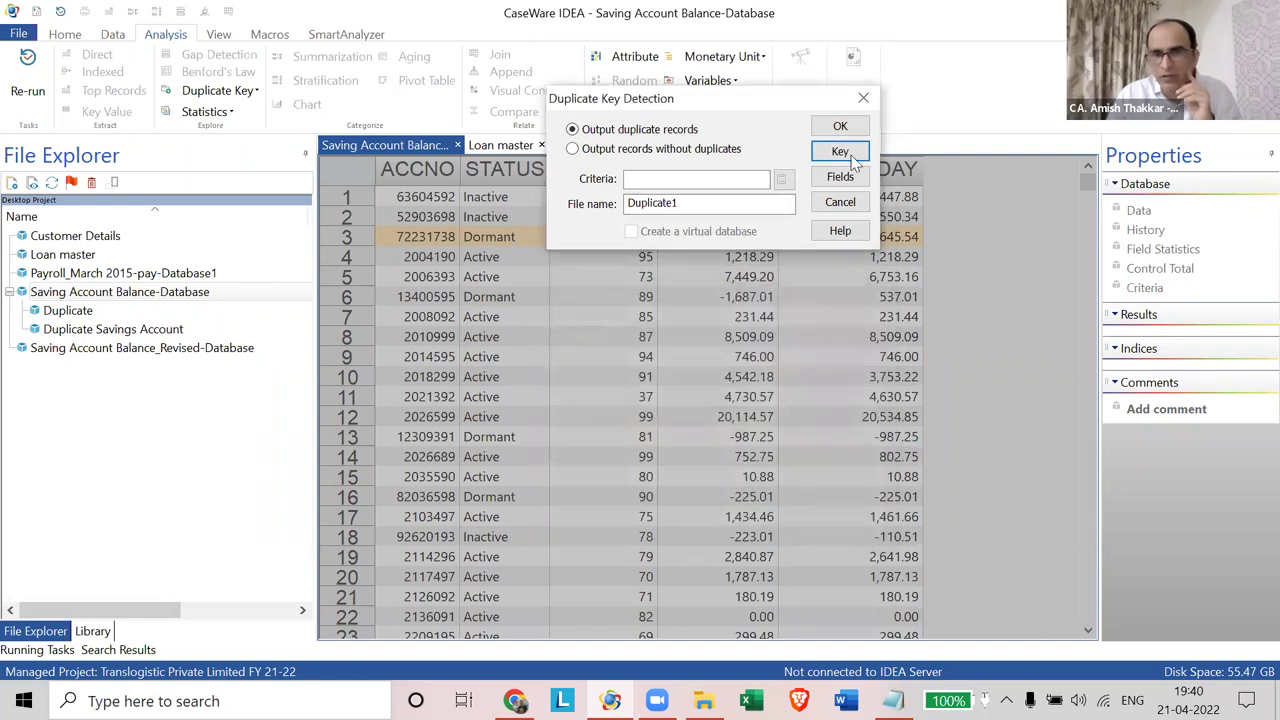
Step: Run the five-field duplicate detection with duplicate records output to Duplicate1, and select the new database in the project
left_click(840, 127)
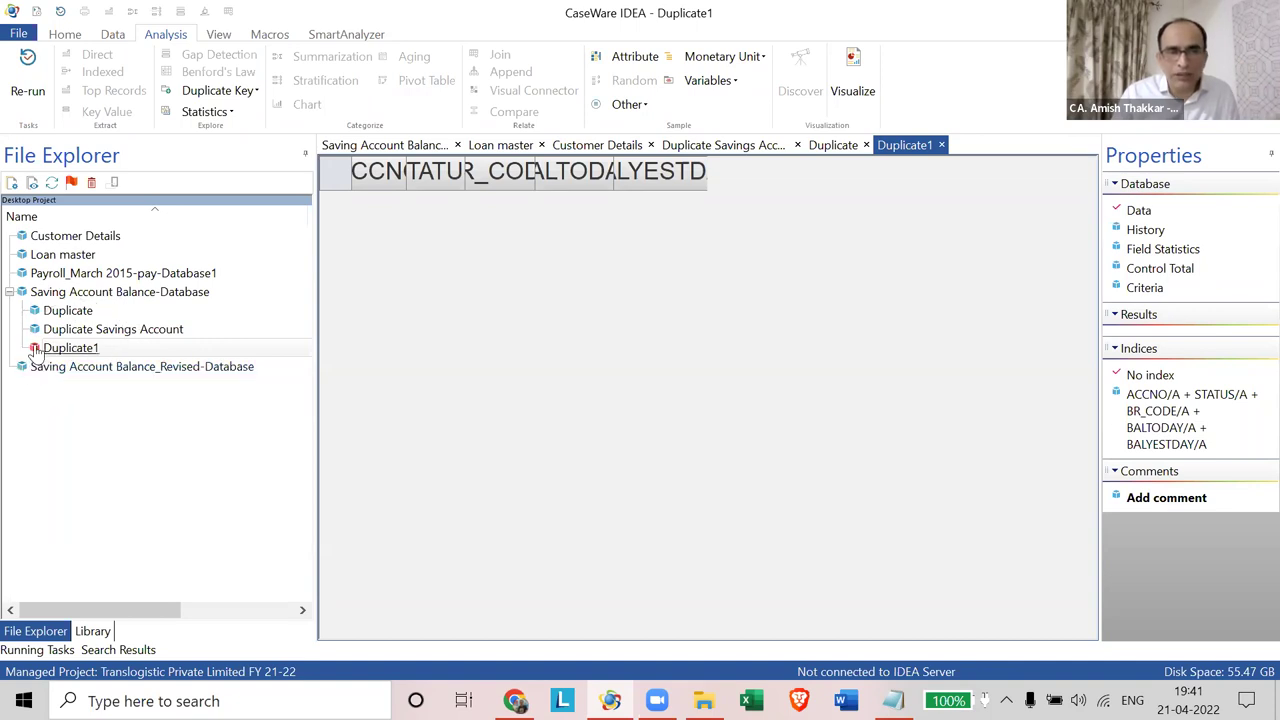
left_click(34, 350)
left_click(33, 352)
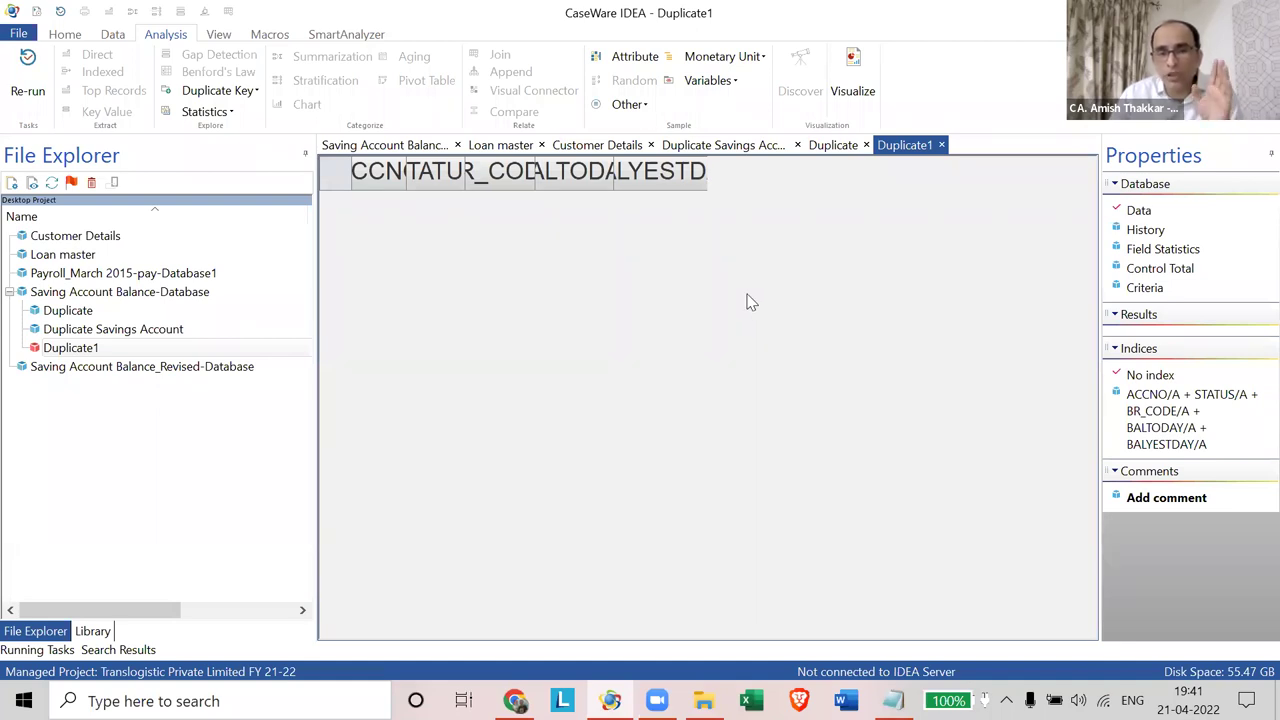
Step: Review the Duplicate Key Detection entry in Duplicate1's history for record counts and key used, and return to its data
left_click(1146, 230)
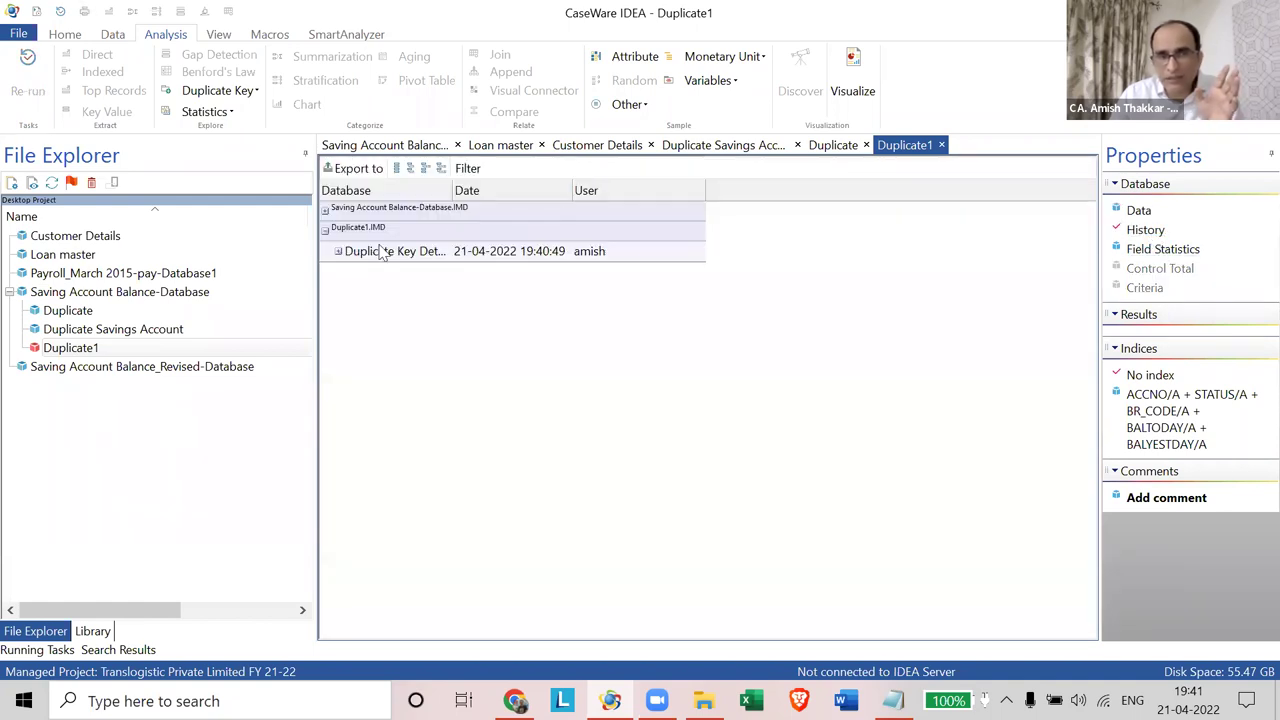
left_click(338, 251)
scroll(513, 330, "down", 10)
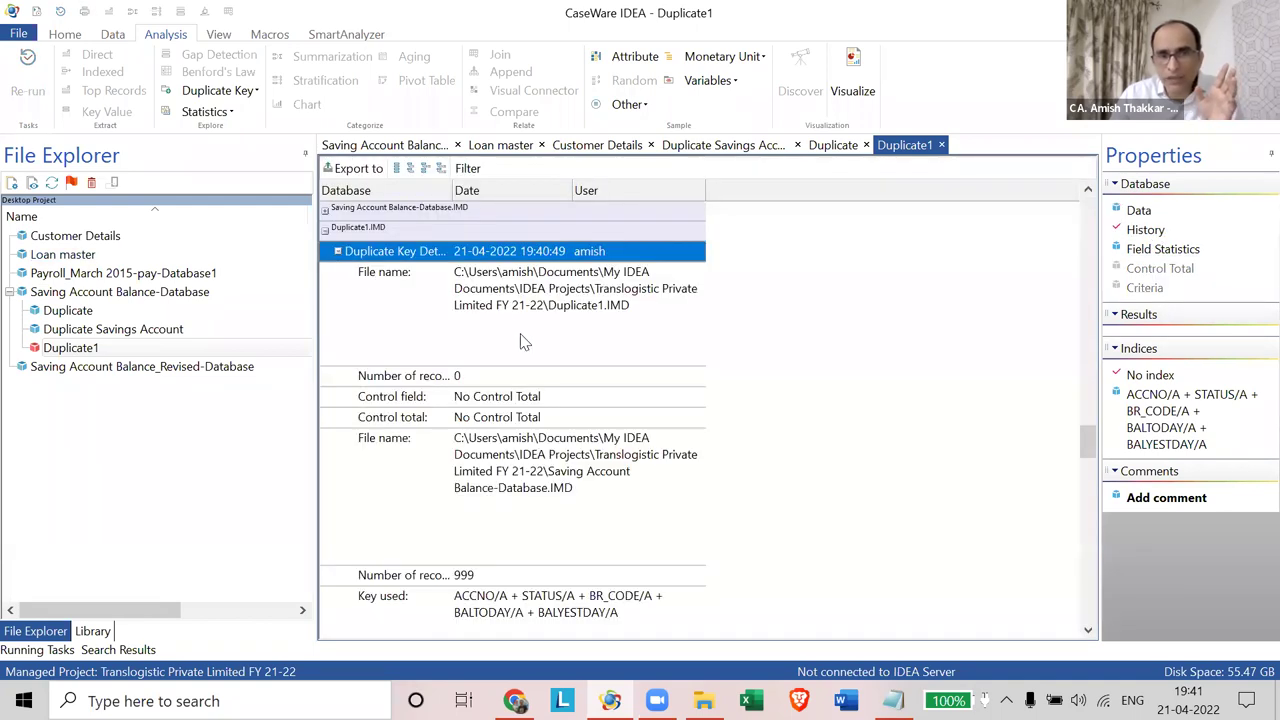
left_click(1088, 315)
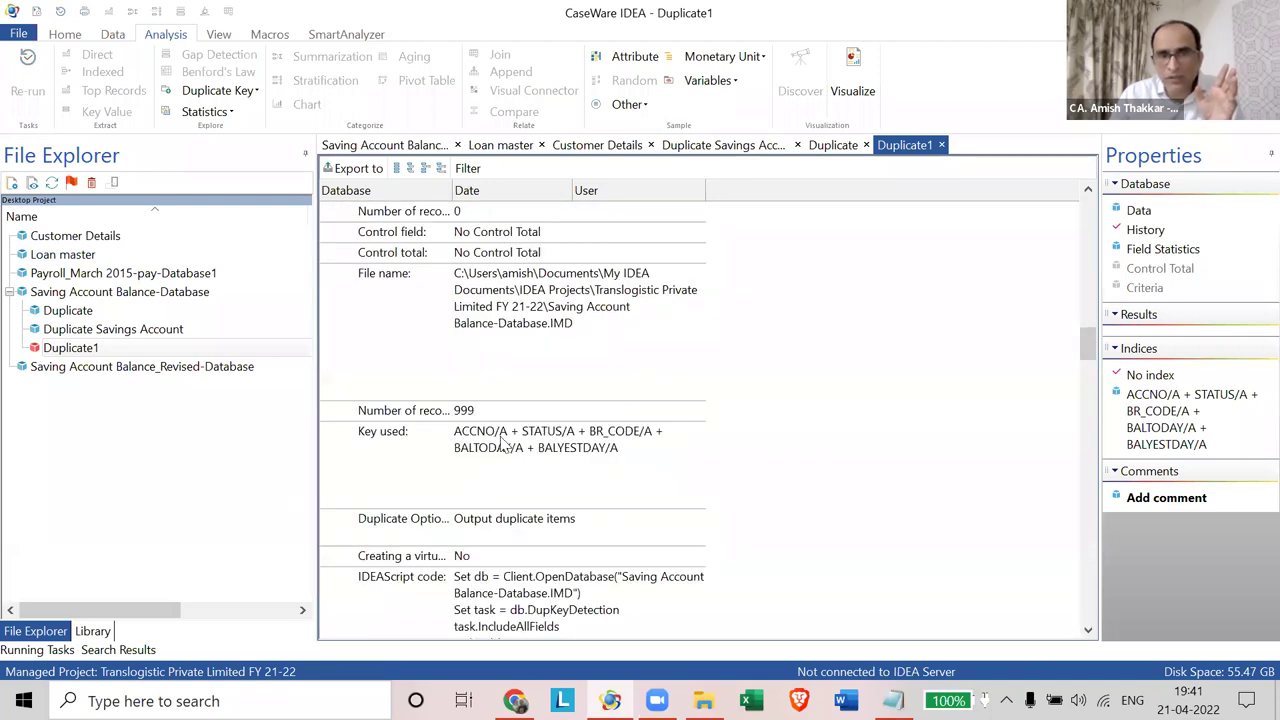
left_click(1088, 190)
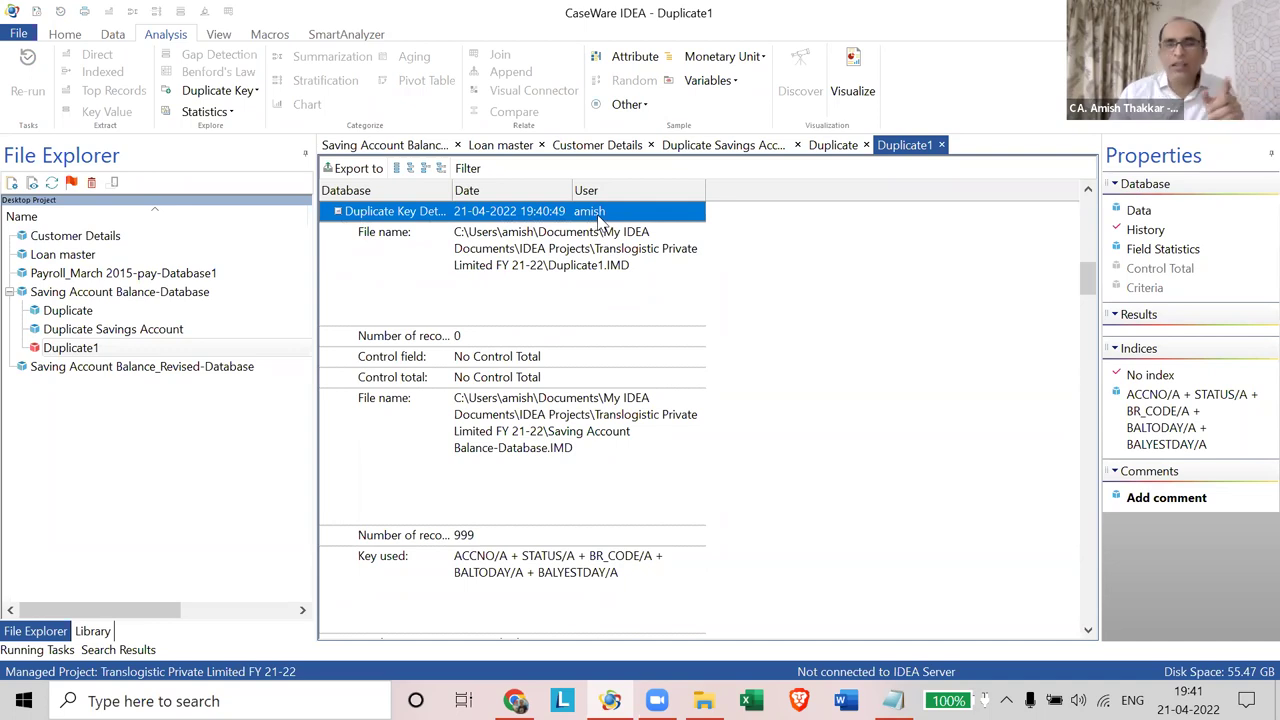
left_click(1138, 213)
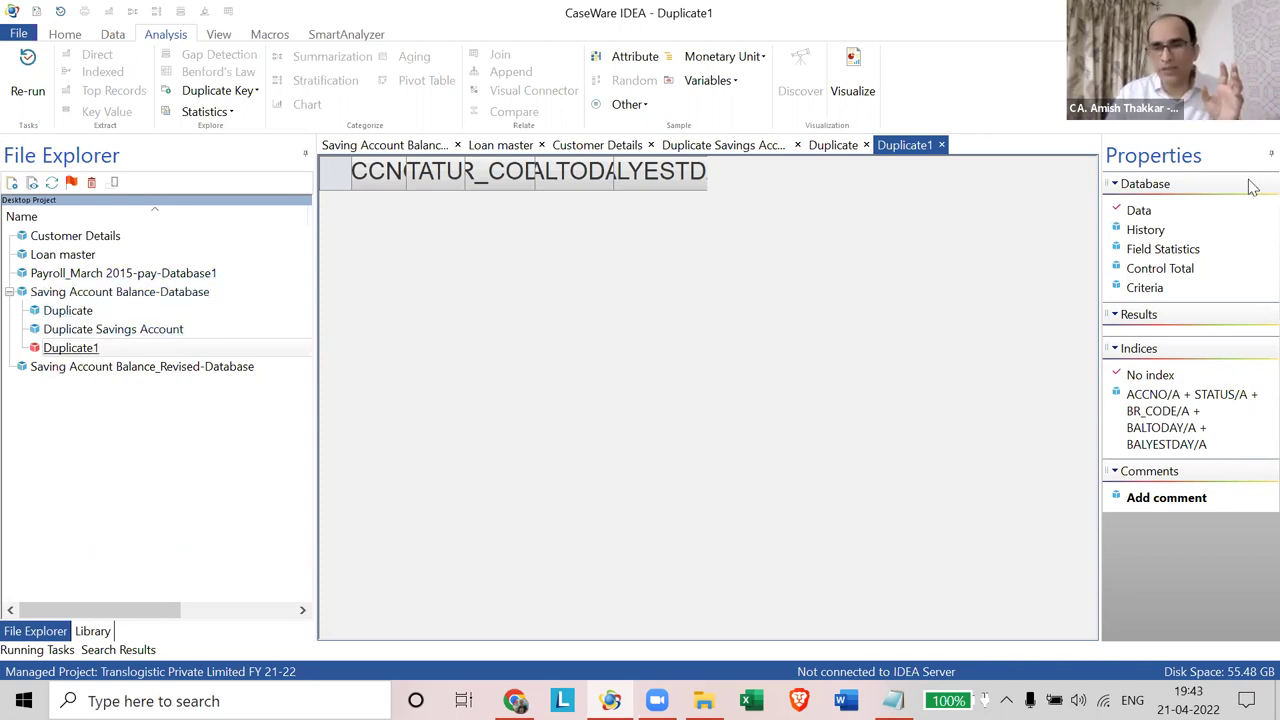
Step: Return the Duplicate database from its history to its data, and open Duplicate Savings Account to view its records
left_click(50, 314)
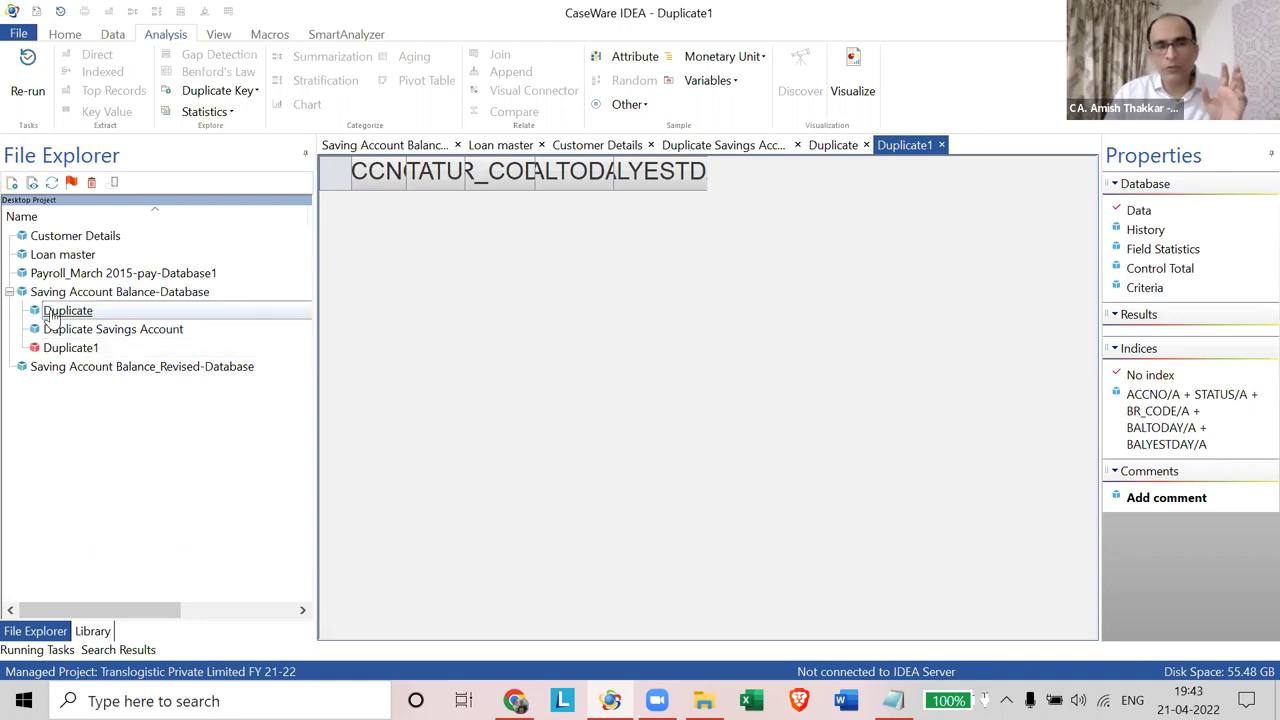
double_click(50, 314)
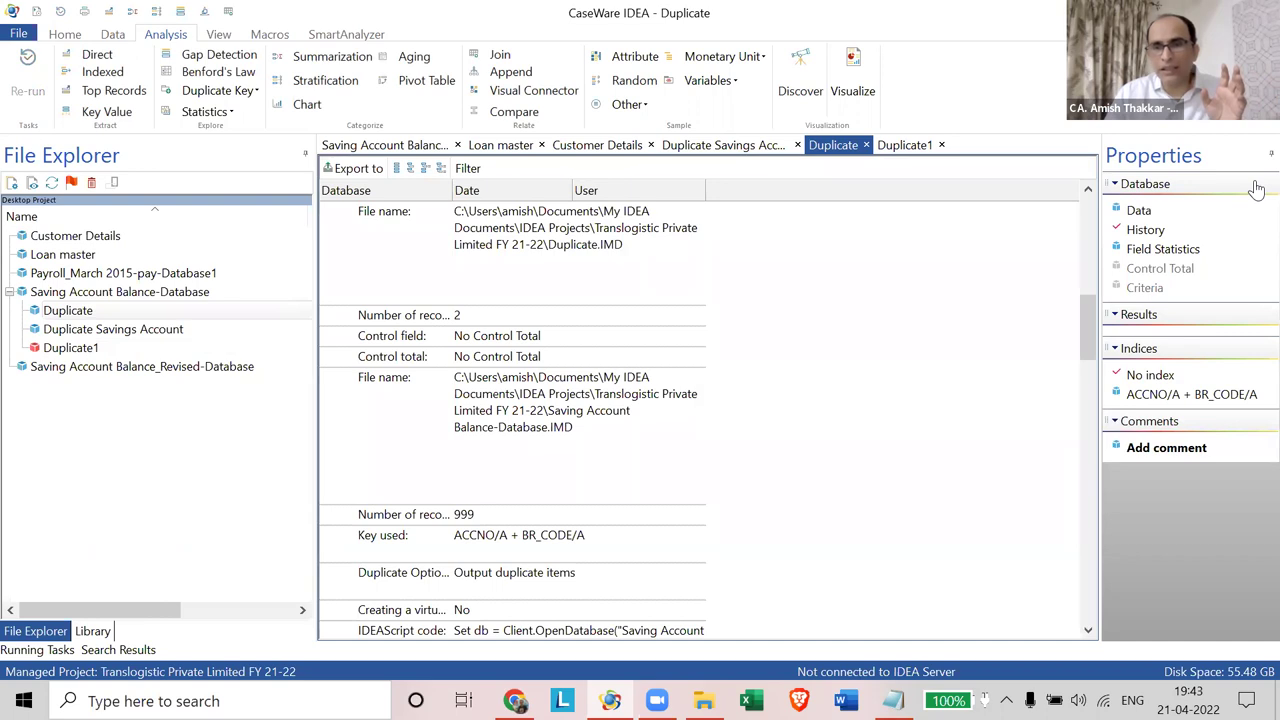
left_click(1138, 214)
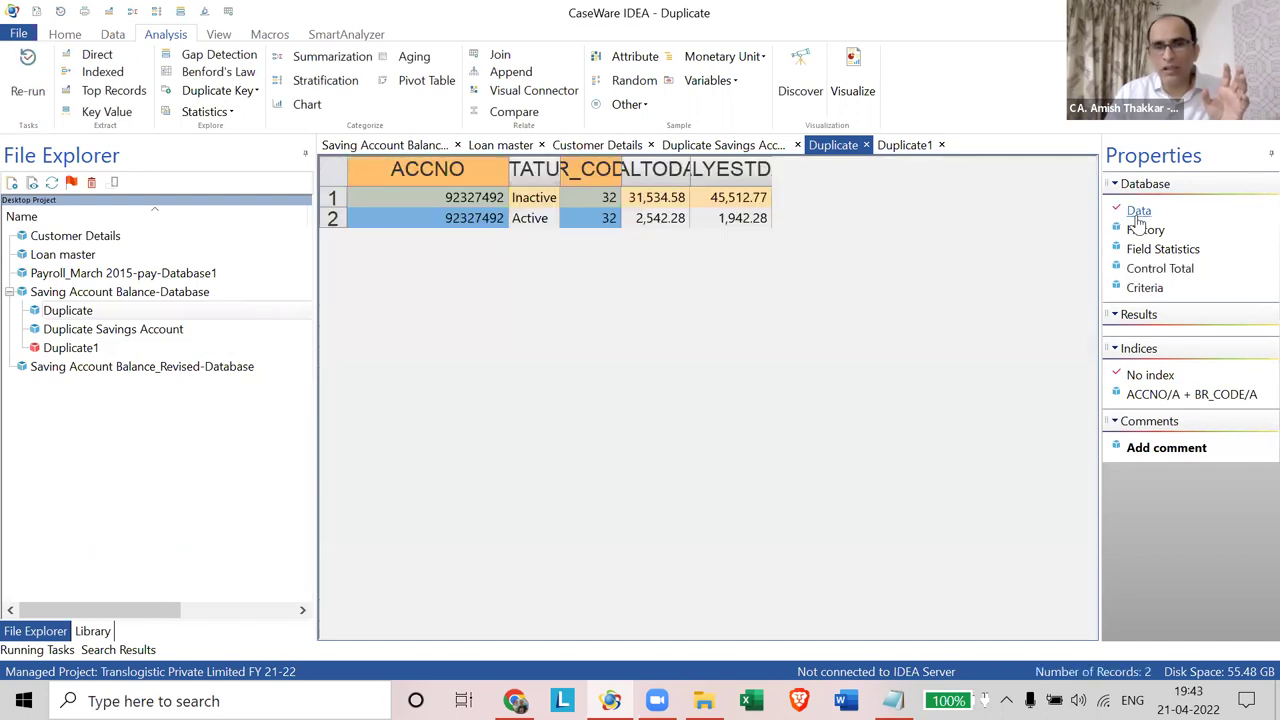
double_click(102, 337)
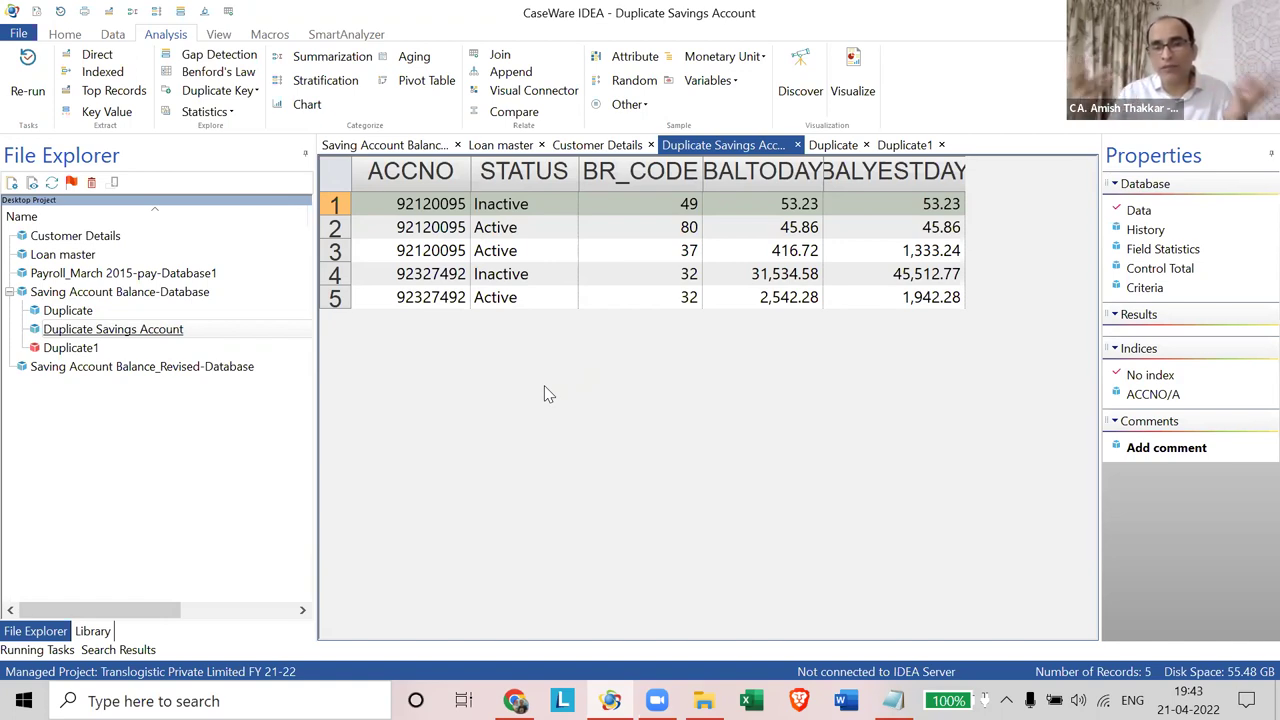
Step: Compare the records in Duplicate, Duplicate Savings Account and Duplicate1, highlighting the ACCNO field in Duplicate Savings Account
left_click(70, 311)
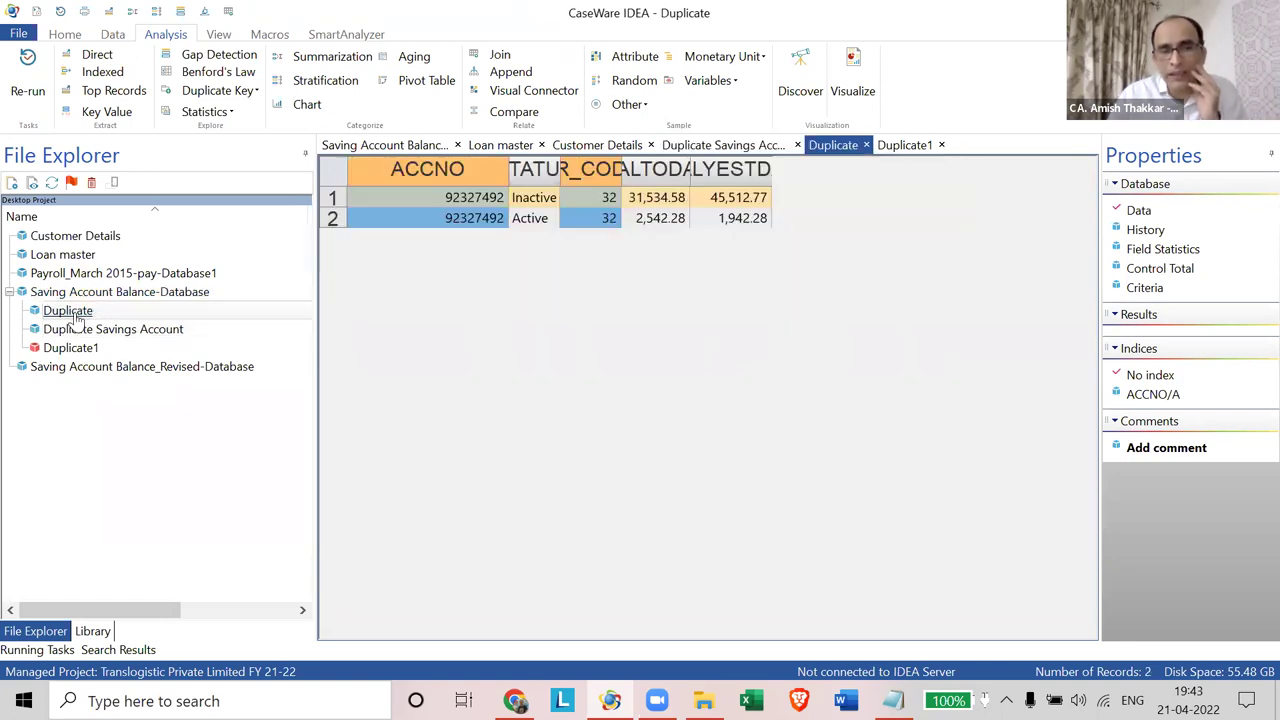
left_click(80, 330)
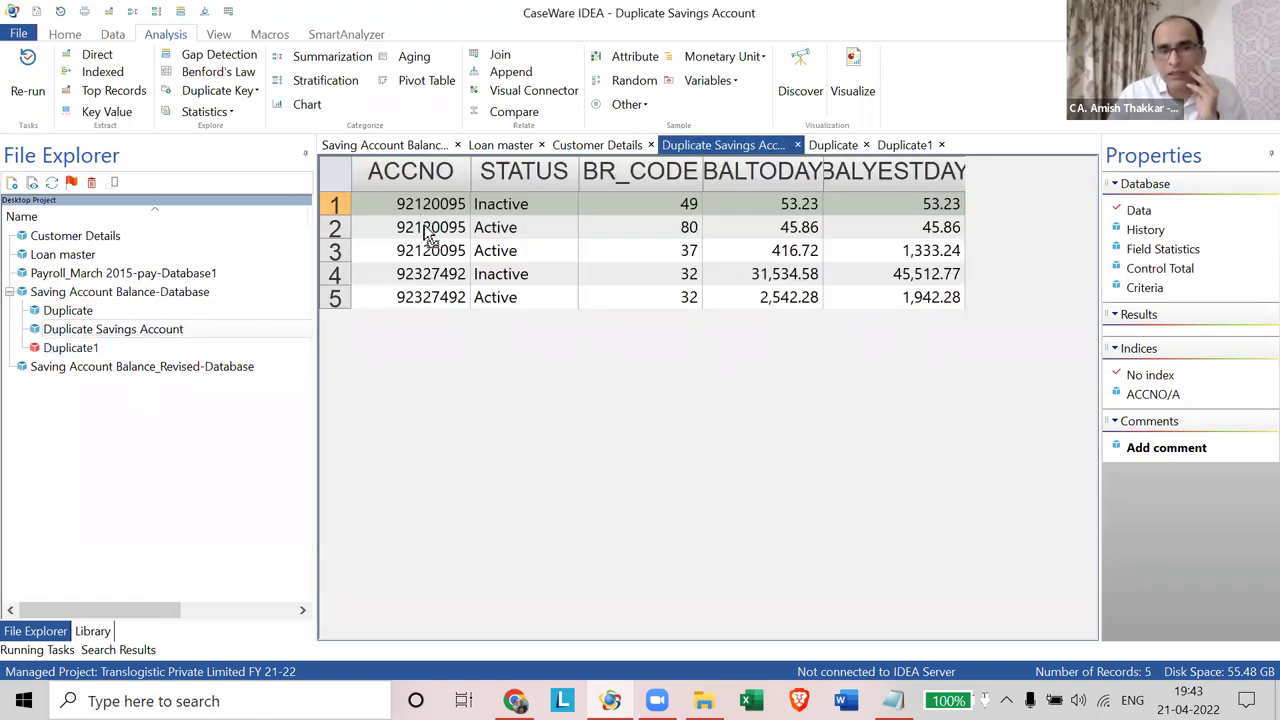
left_click(433, 172)
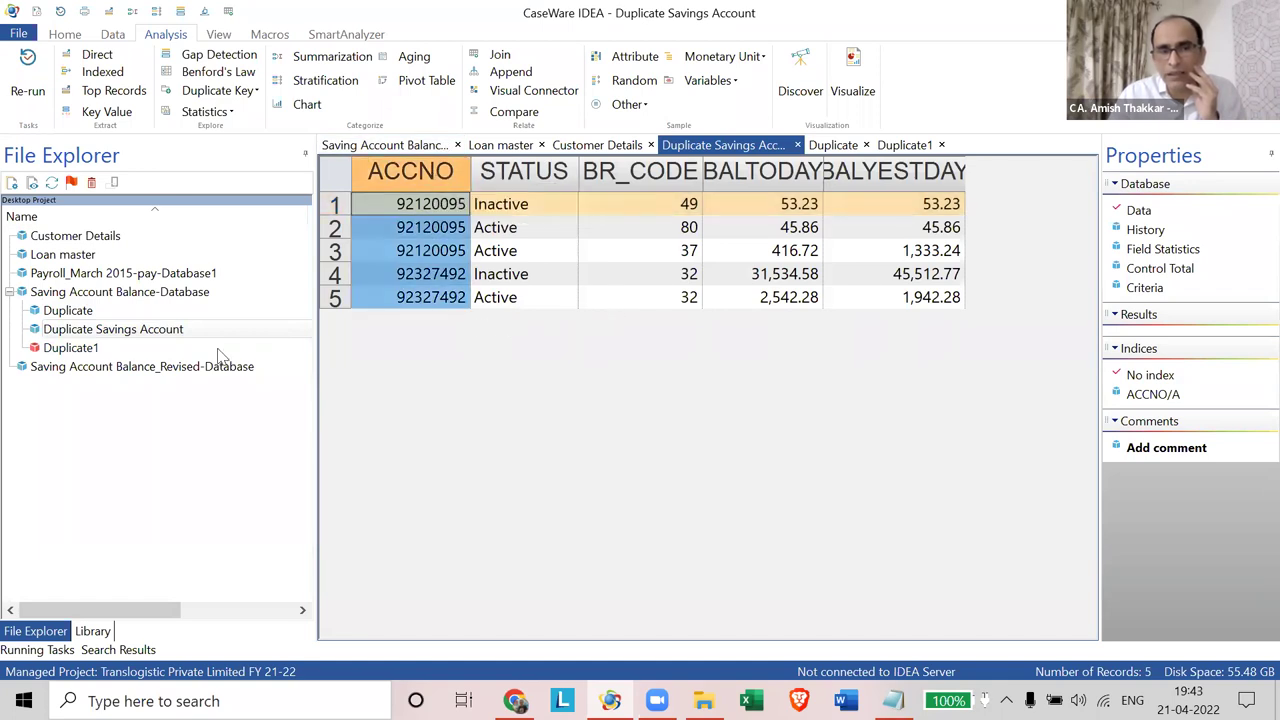
left_click(68, 312)
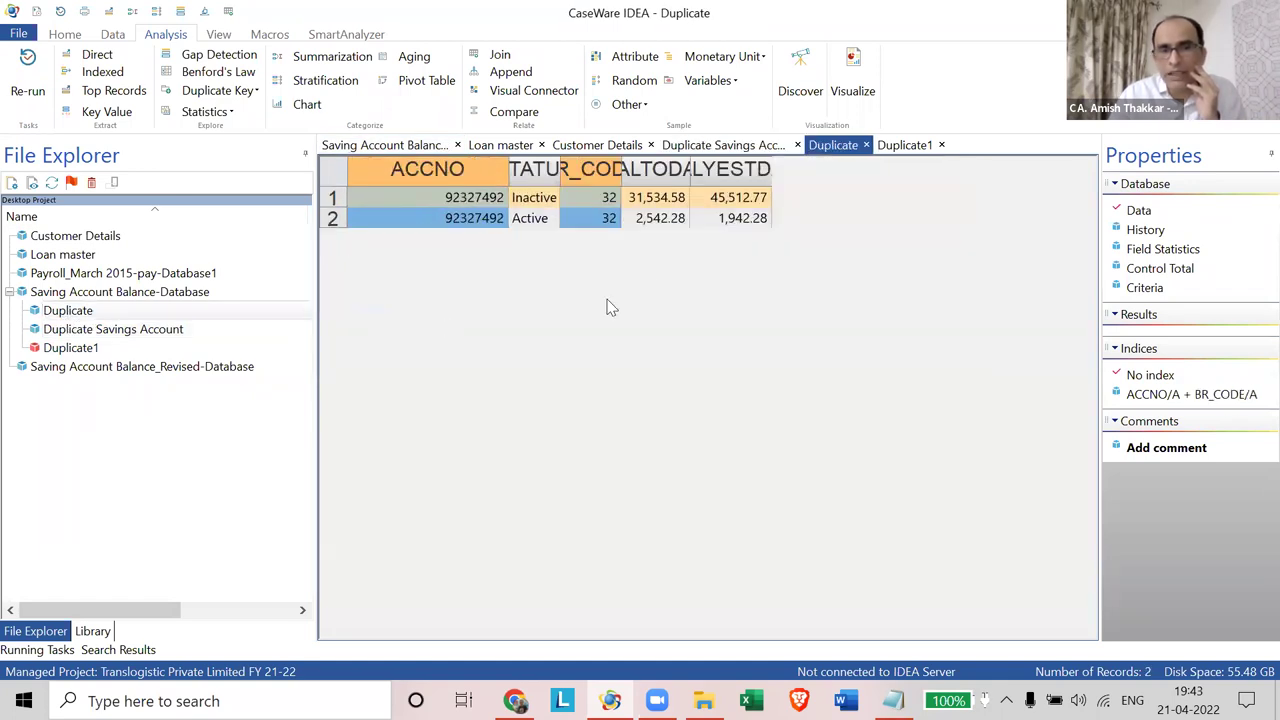
left_click(85, 350)
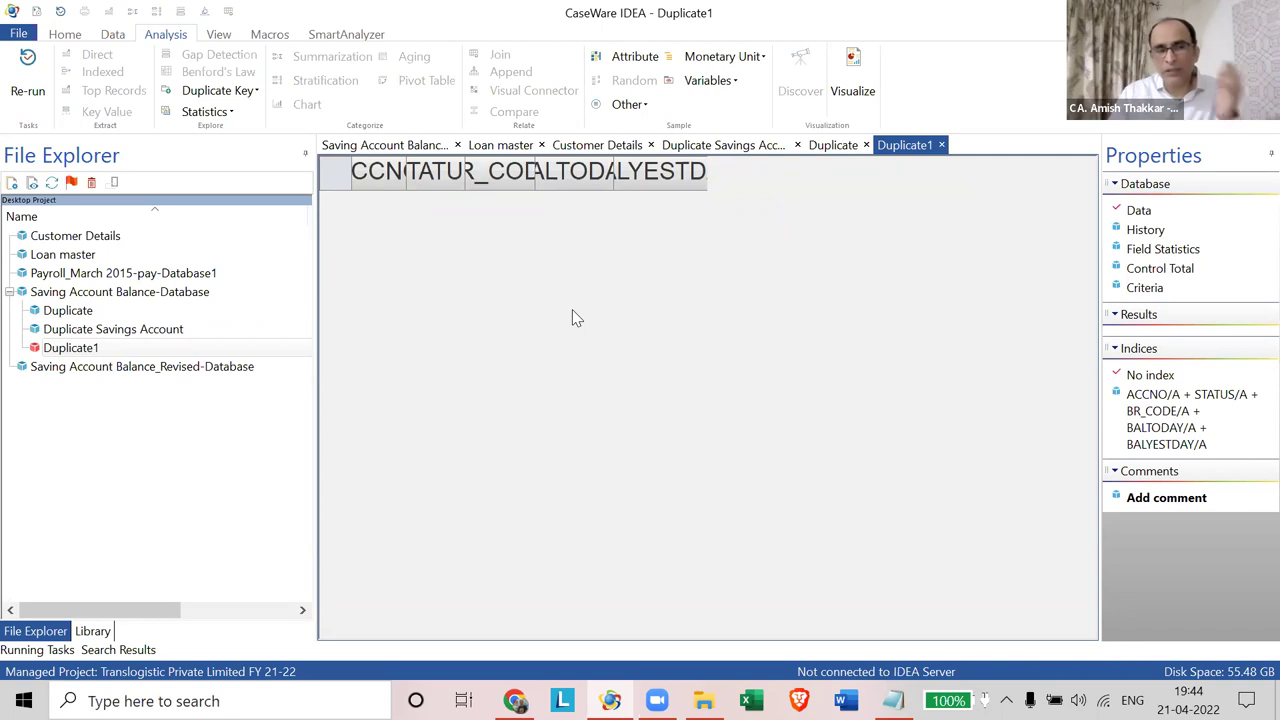
double_click(107, 336)
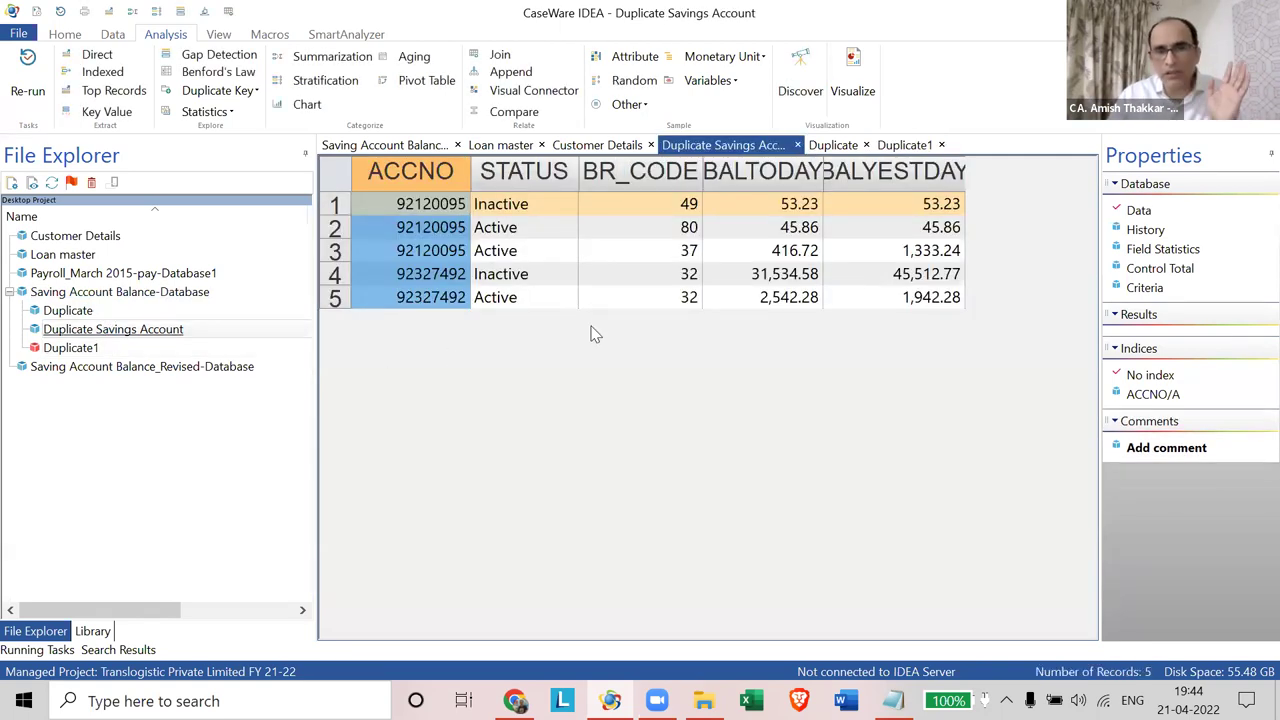
Step: Close the Duplicate Savings Account database and delete it from the project
left_click(797, 145)
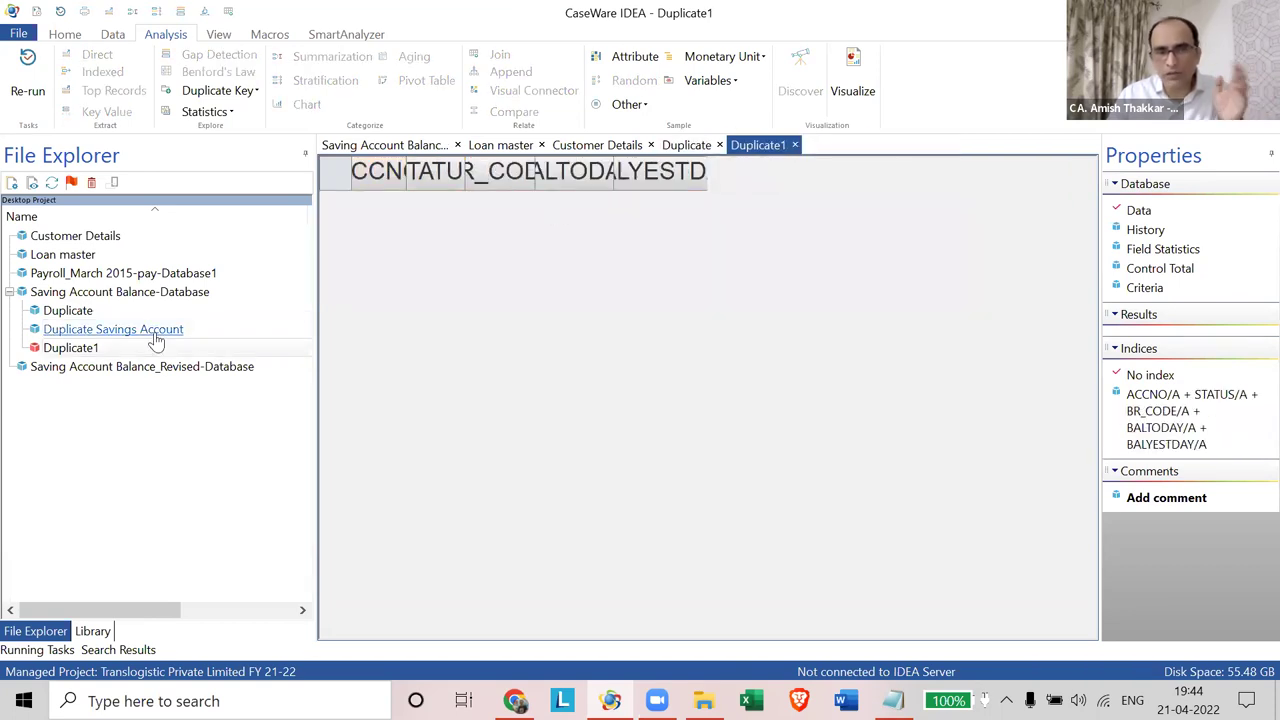
right_click(155, 340)
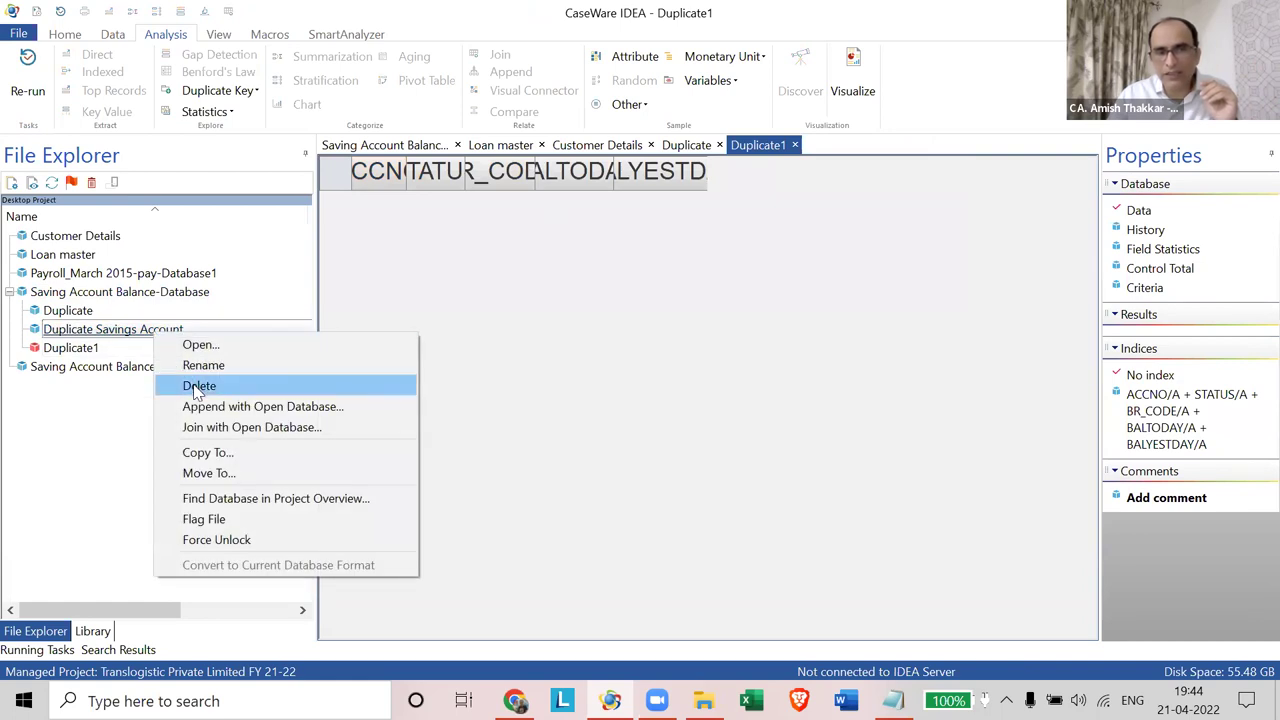
left_click(197, 386)
left_click(662, 391)
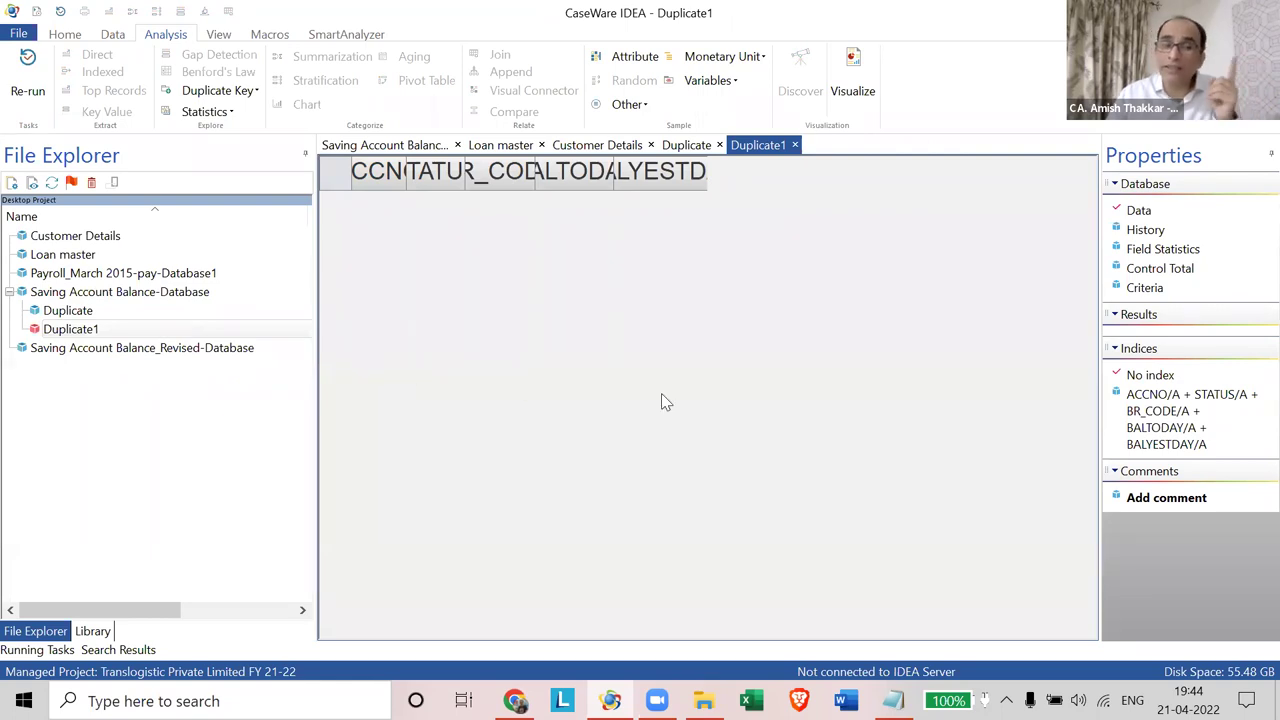
Step: Examine the deleted Duplicate Savings Account database in the Project Overview graphic, and close the overview
left_click(66, 36)
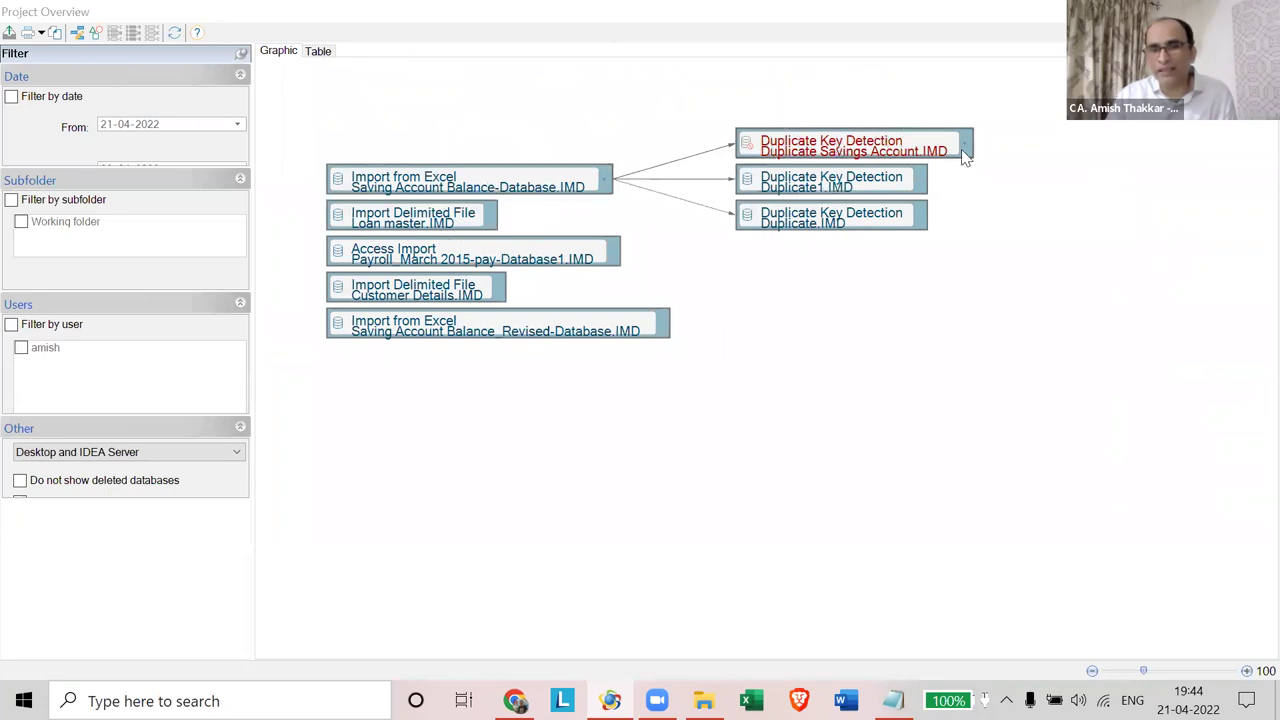
mouse_move(963, 146)
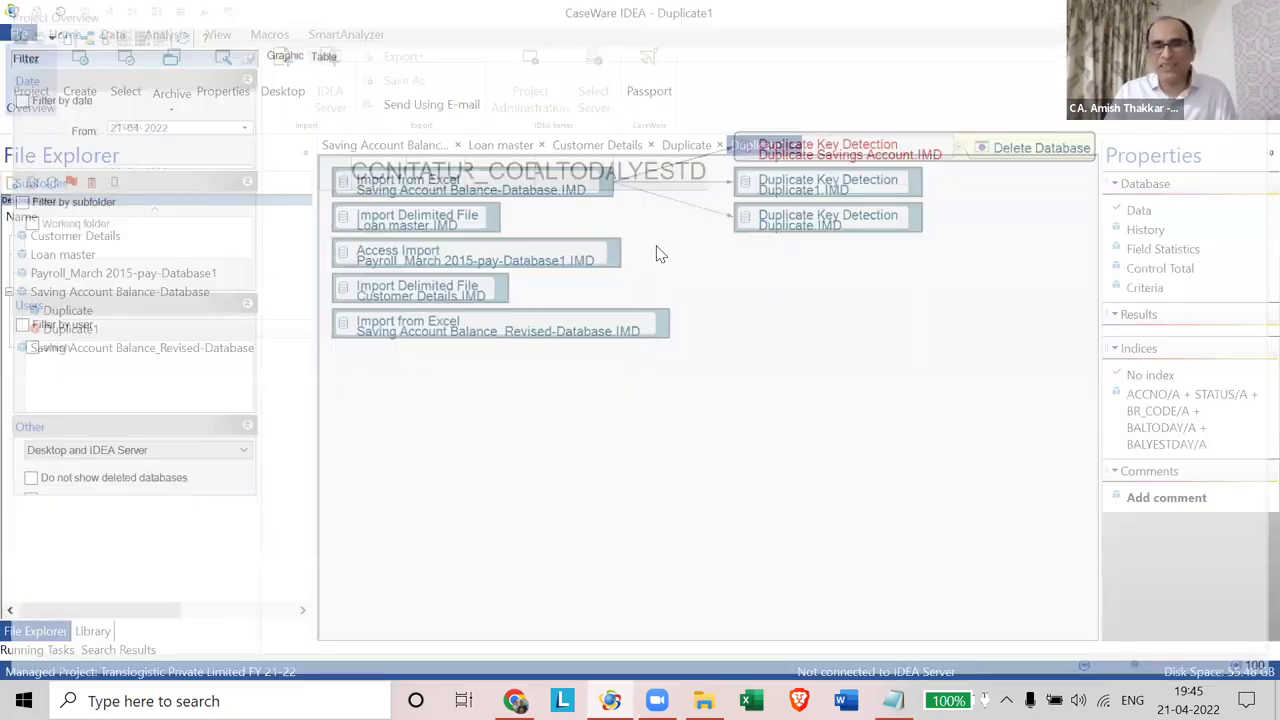
key("Escape")
Step: Compare the fields of Customer Details and Saving Account Balance-Database, highlighting the shared ACCNO field and the remaining fields
double_click(97, 238)
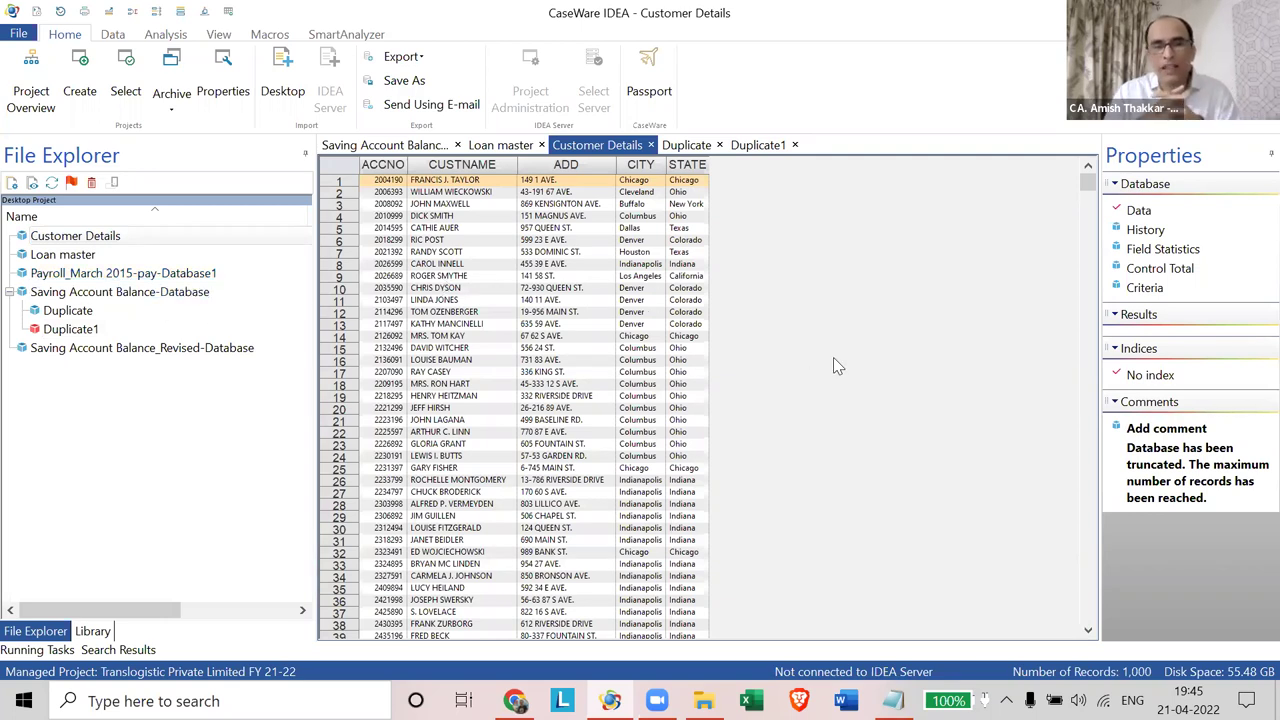
scroll(828, 364, "up", 3, "ctrl")
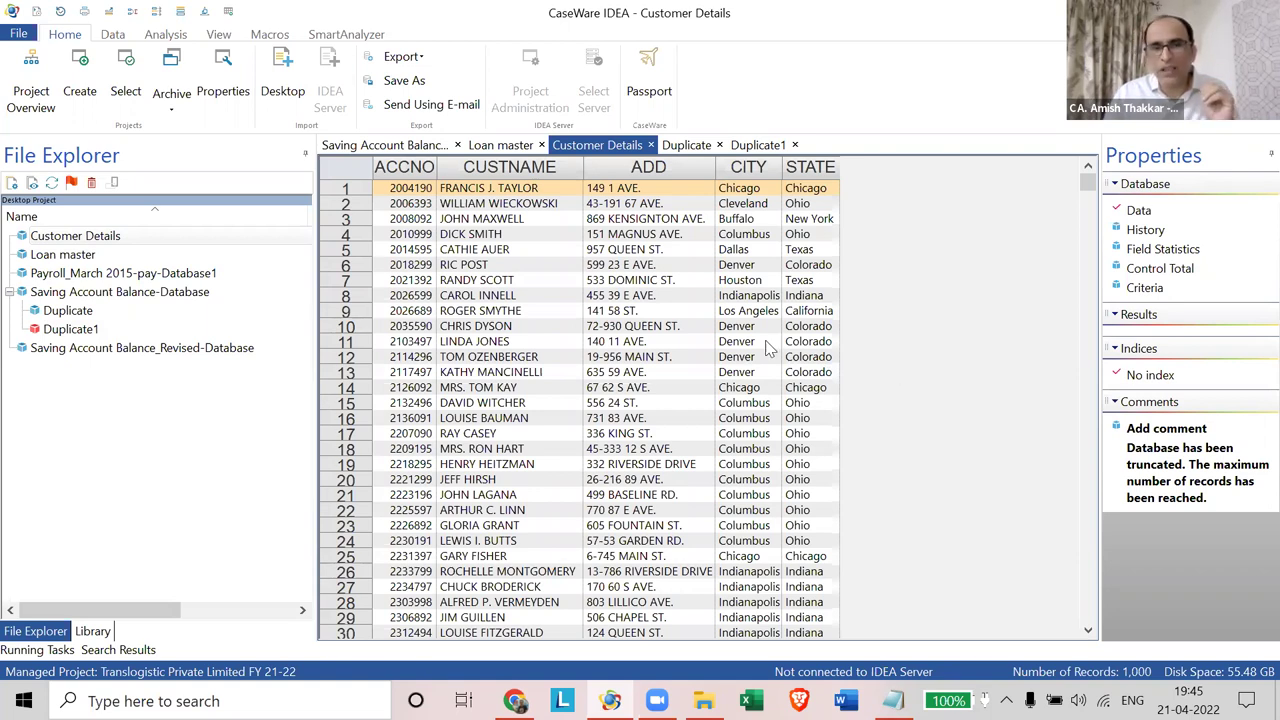
left_click(404, 148)
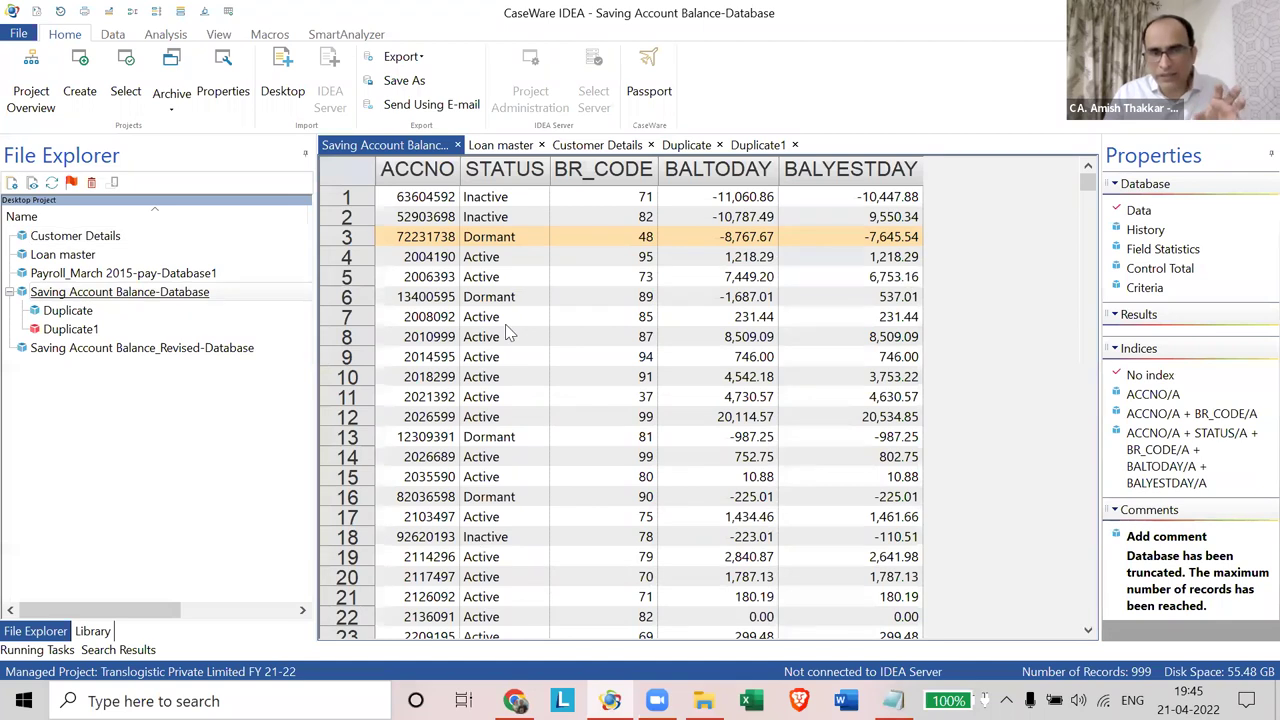
left_click(432, 172)
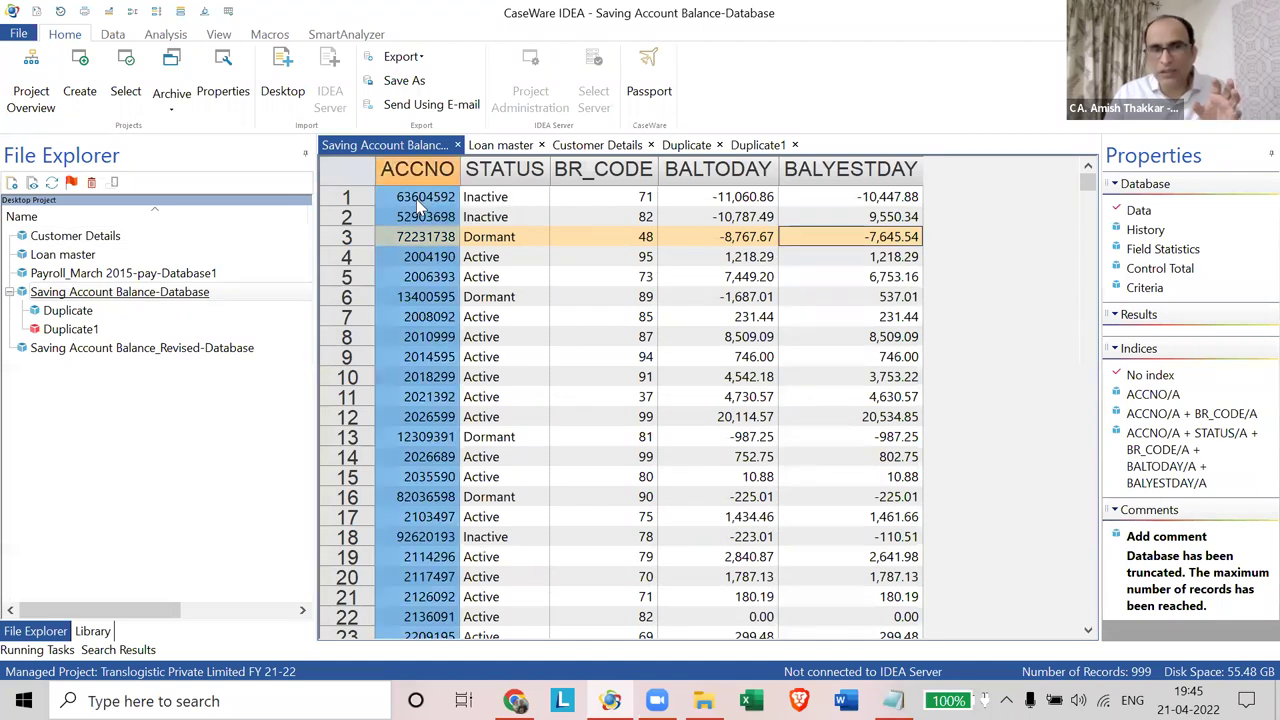
left_click(419, 201)
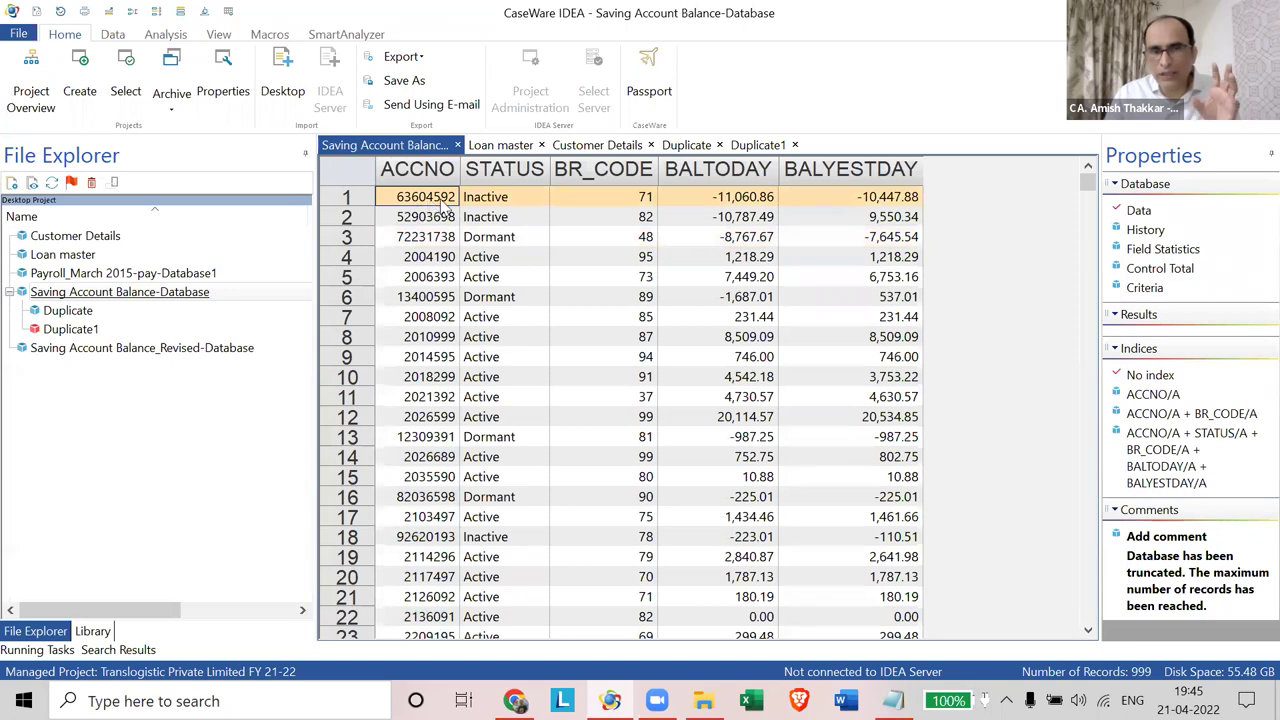
left_click_drag(499, 170, 828, 182)
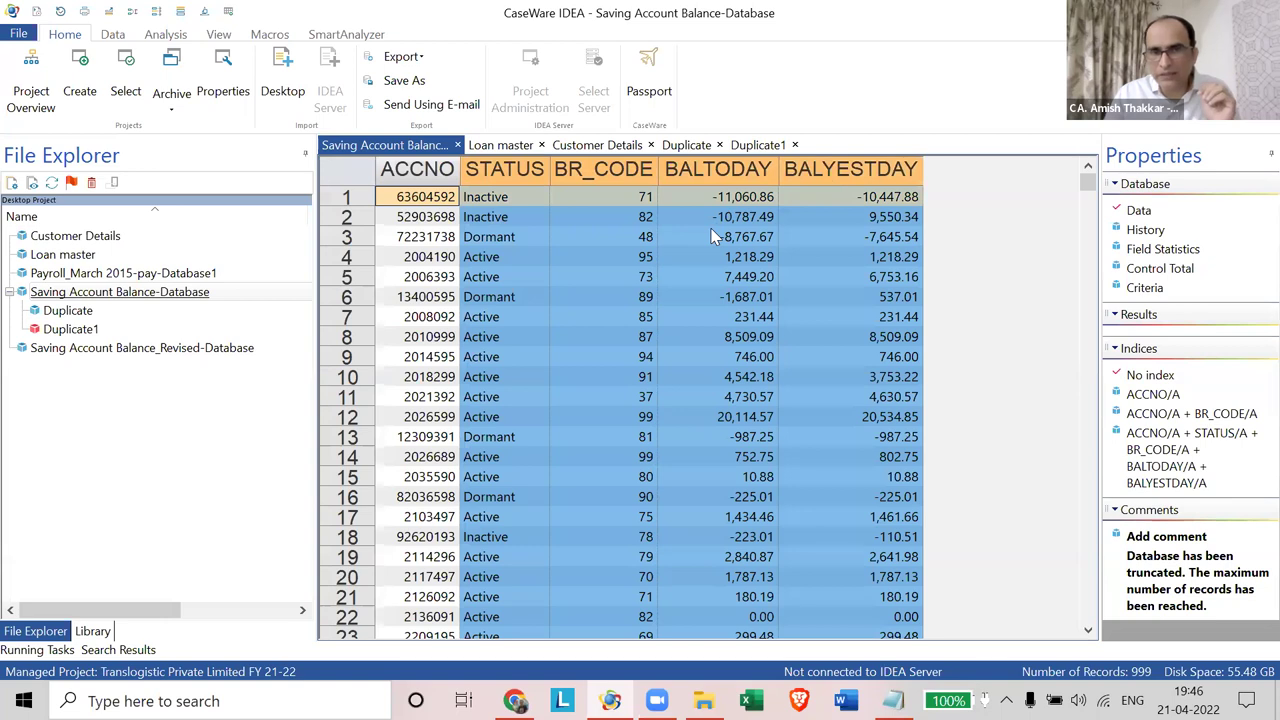
left_click(600, 145)
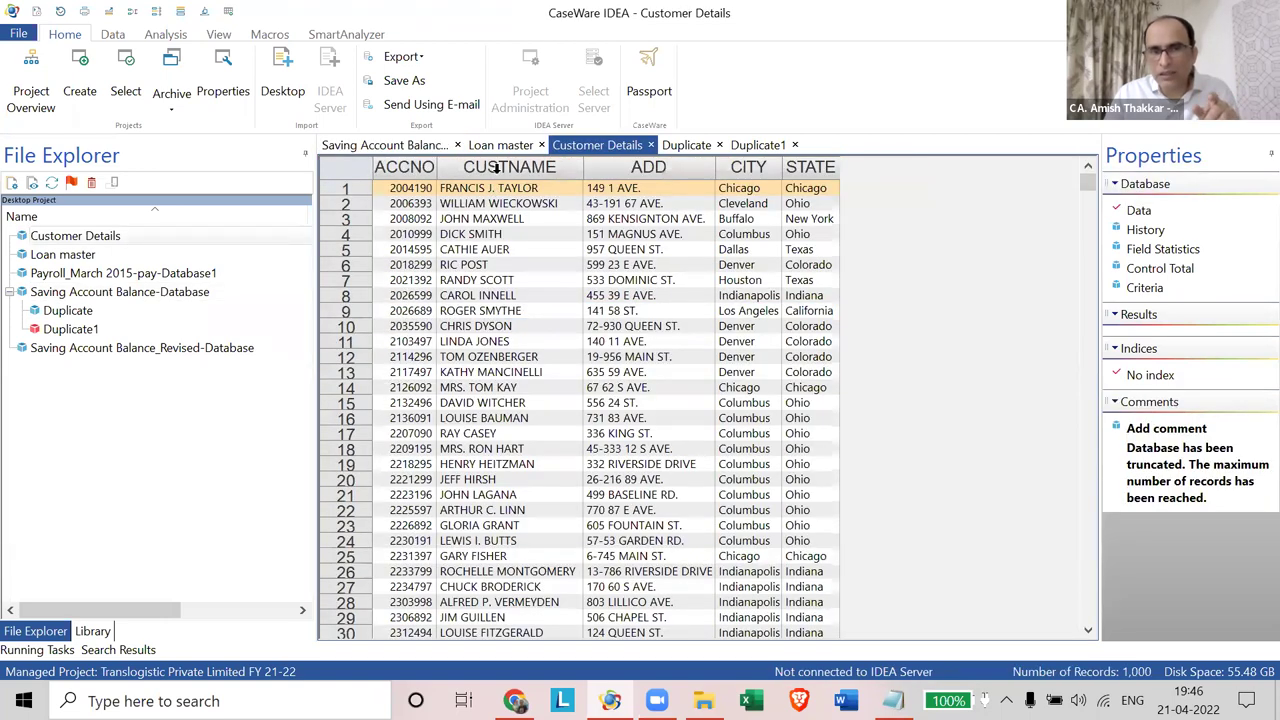
key("ctrl+a")
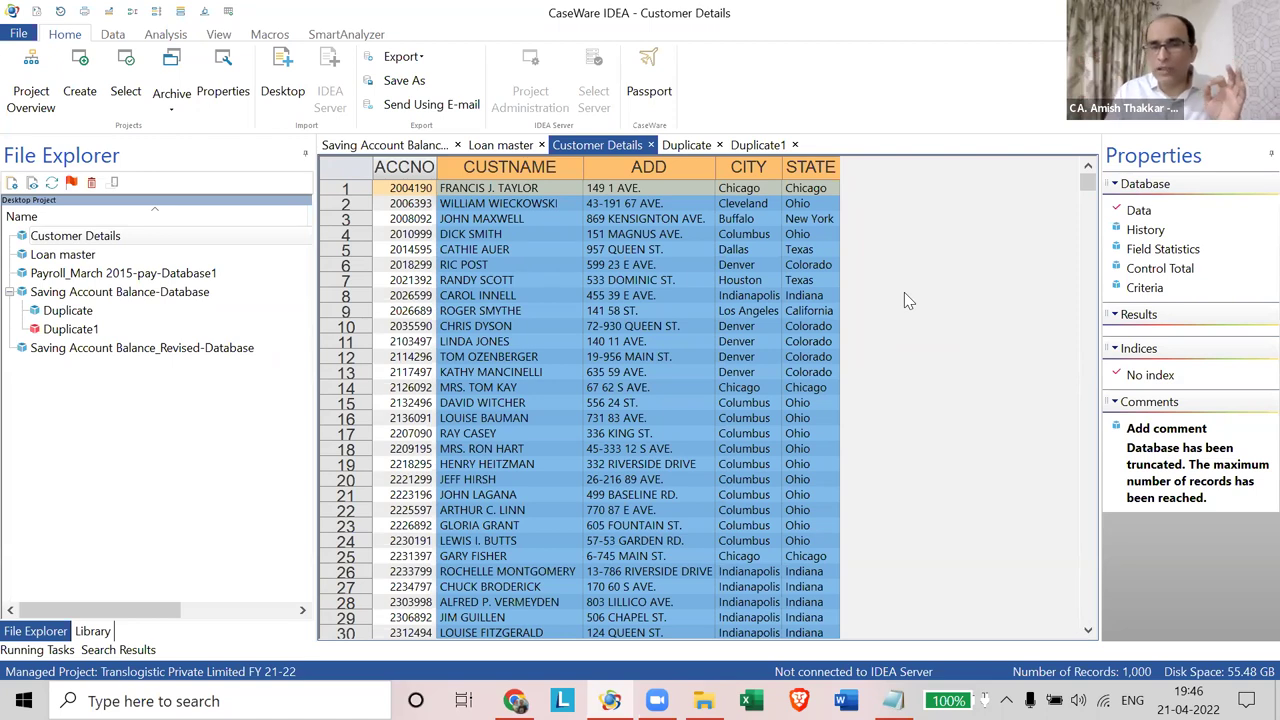
Step: Close all open databases, reopen Saving Account Balance-Database with enlarged text, and display the analysis commands
right_click(686, 150)
left_click(704, 182)
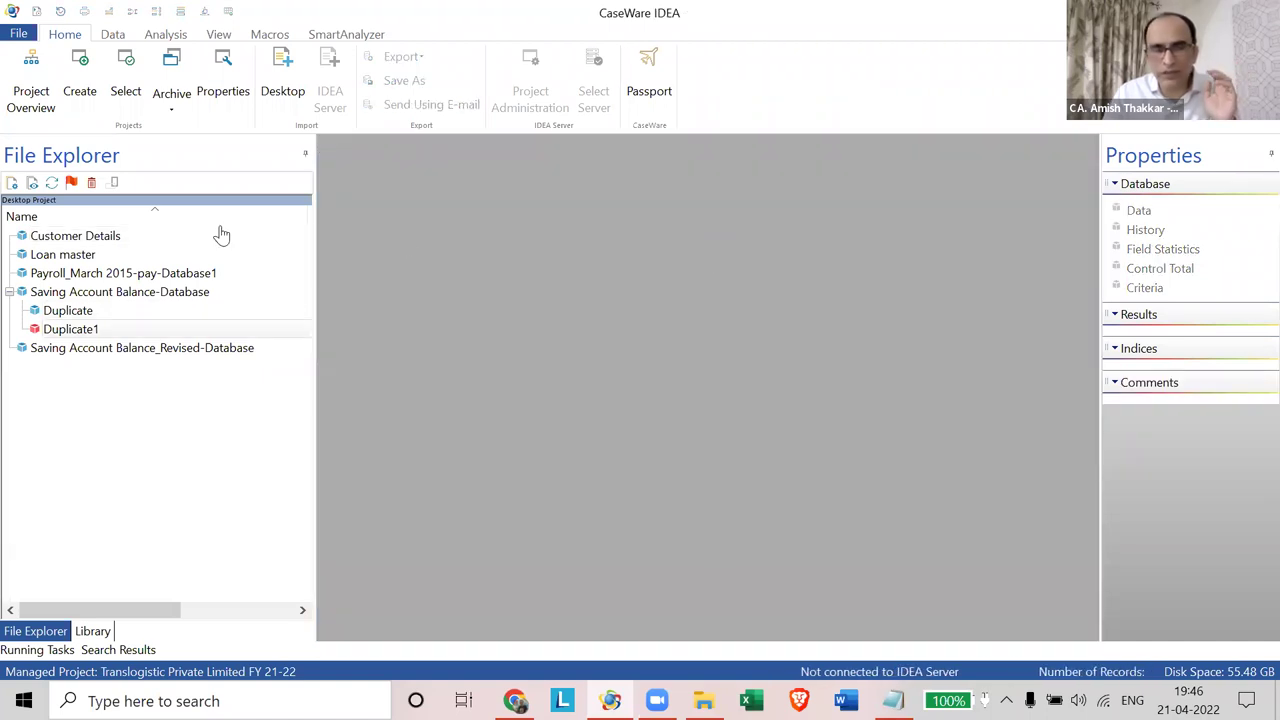
double_click(62, 294)
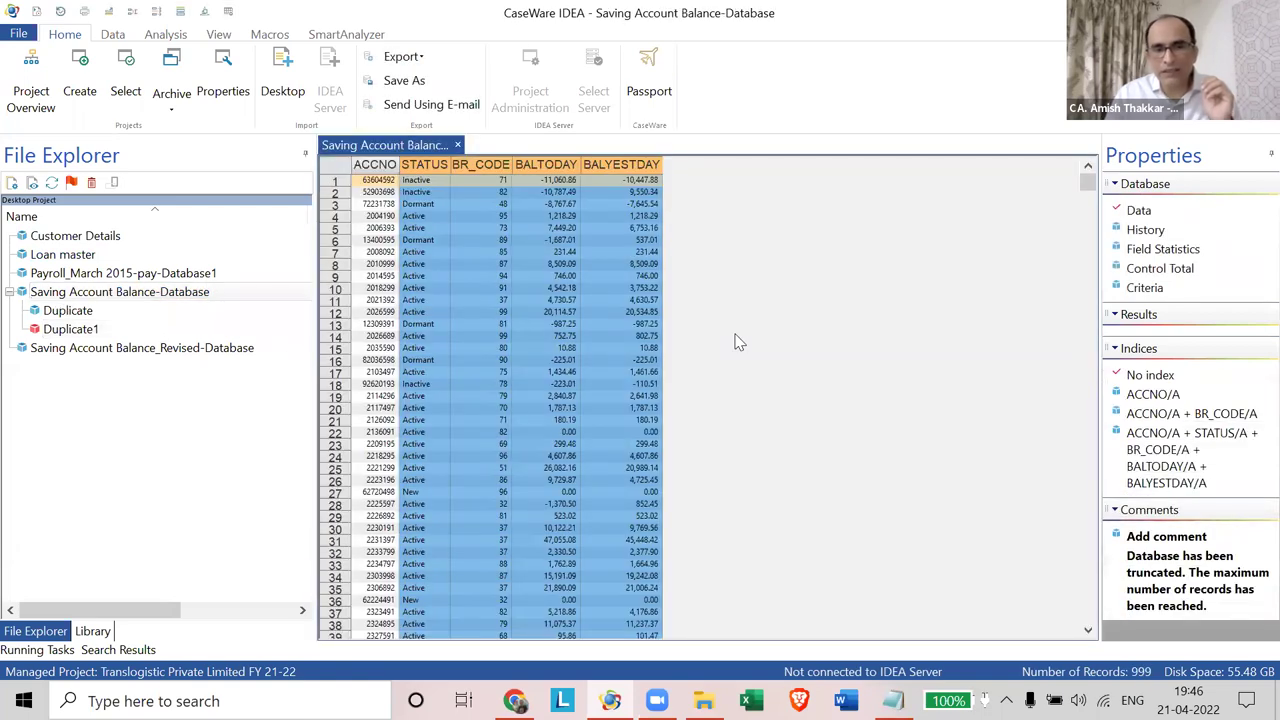
scroll(735, 342, "up", 3)
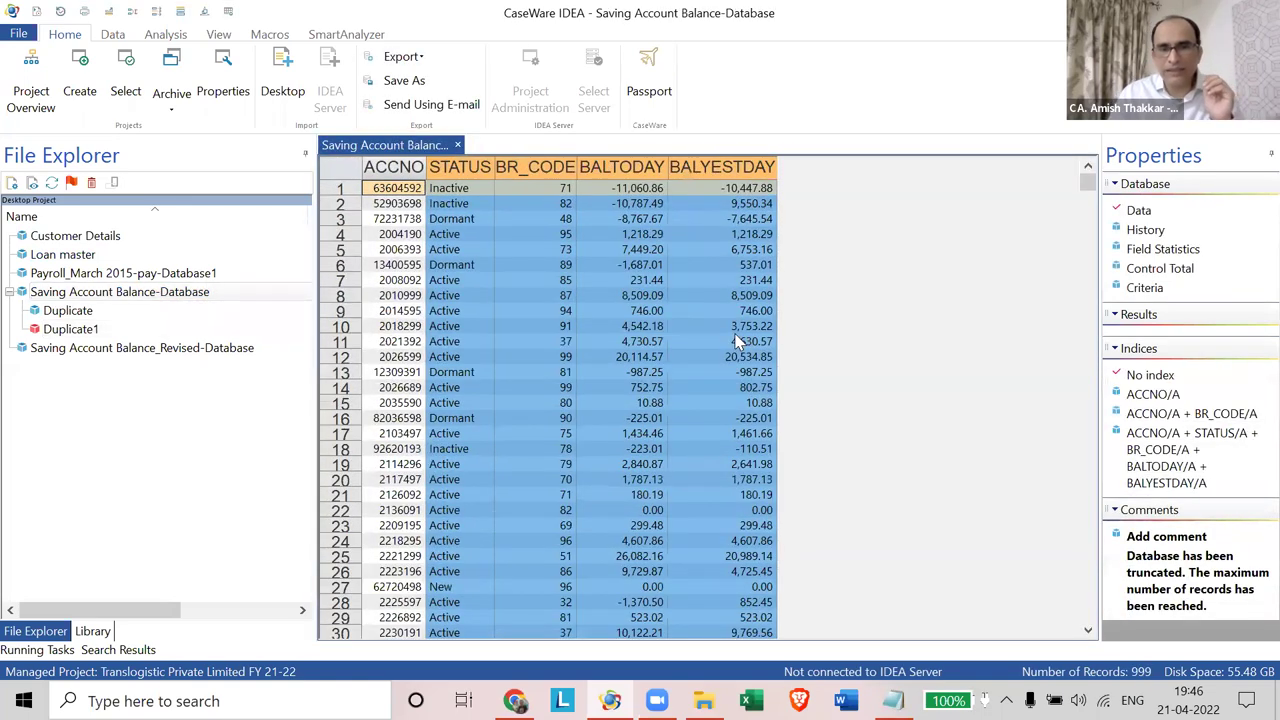
left_click(738, 340)
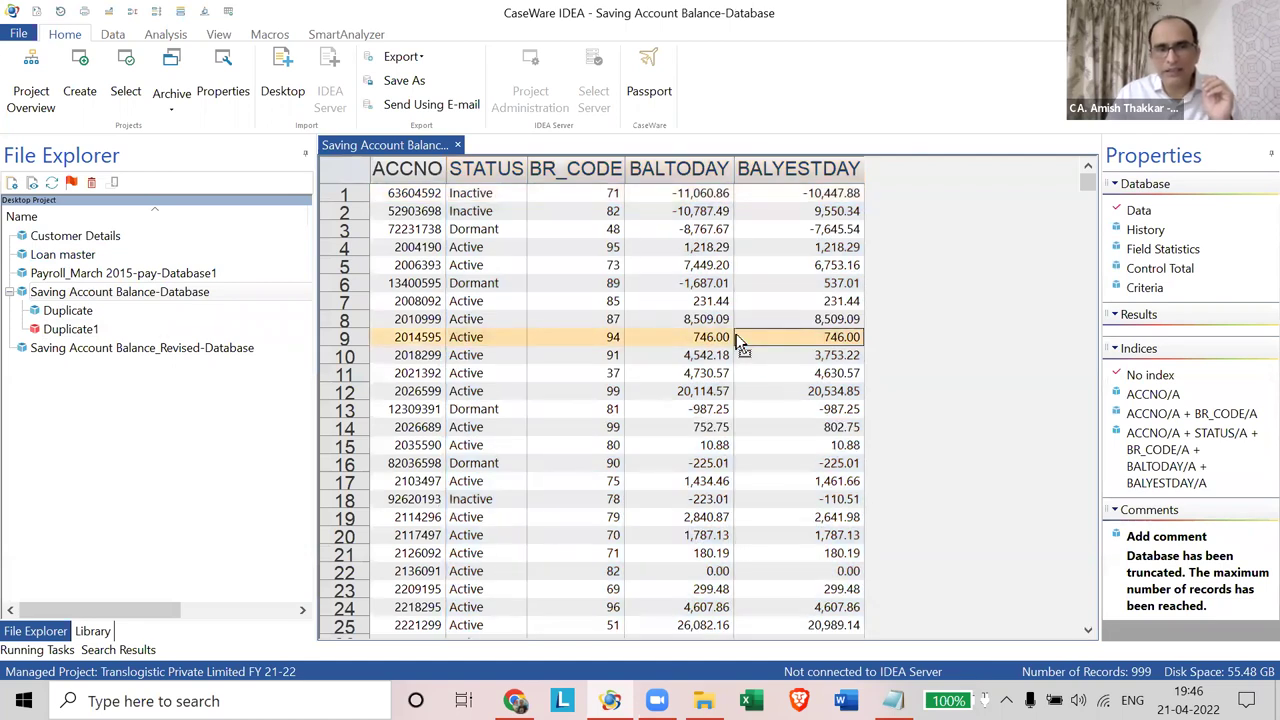
left_click(166, 36)
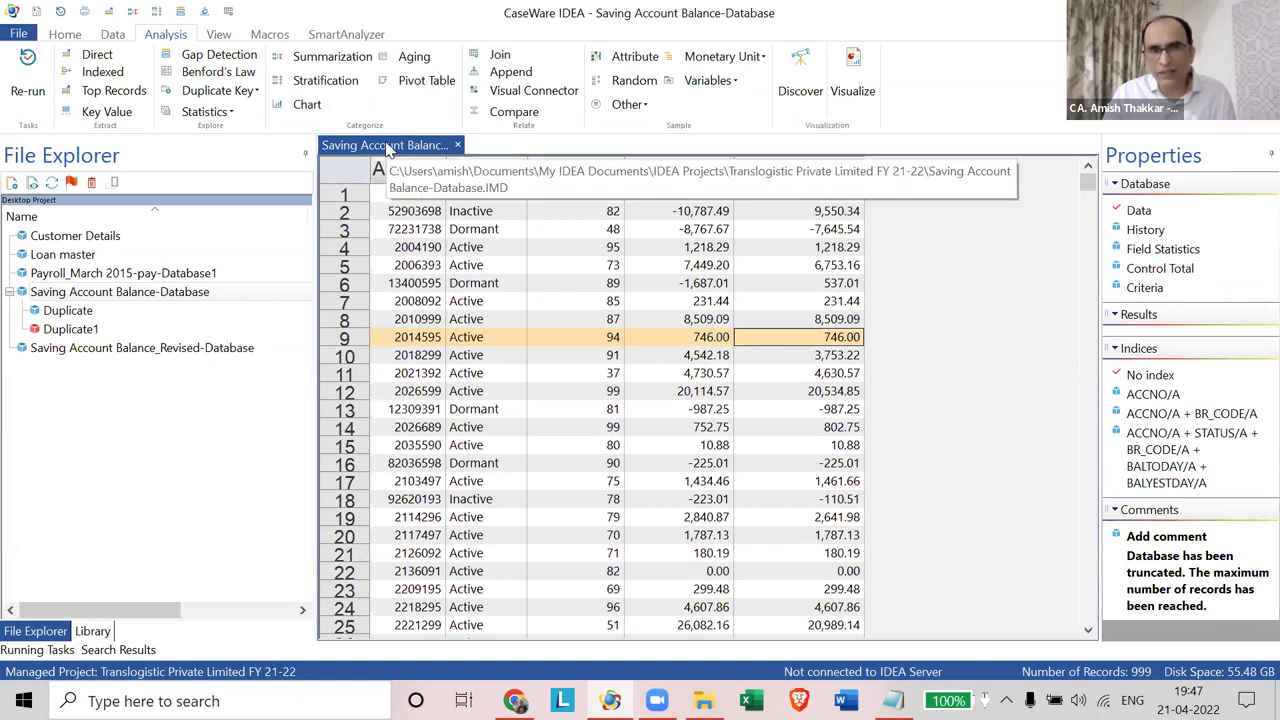
Step: Start a join on Saving Account Balance-Database and examine the primary and secondary database settings
left_click(195, 300)
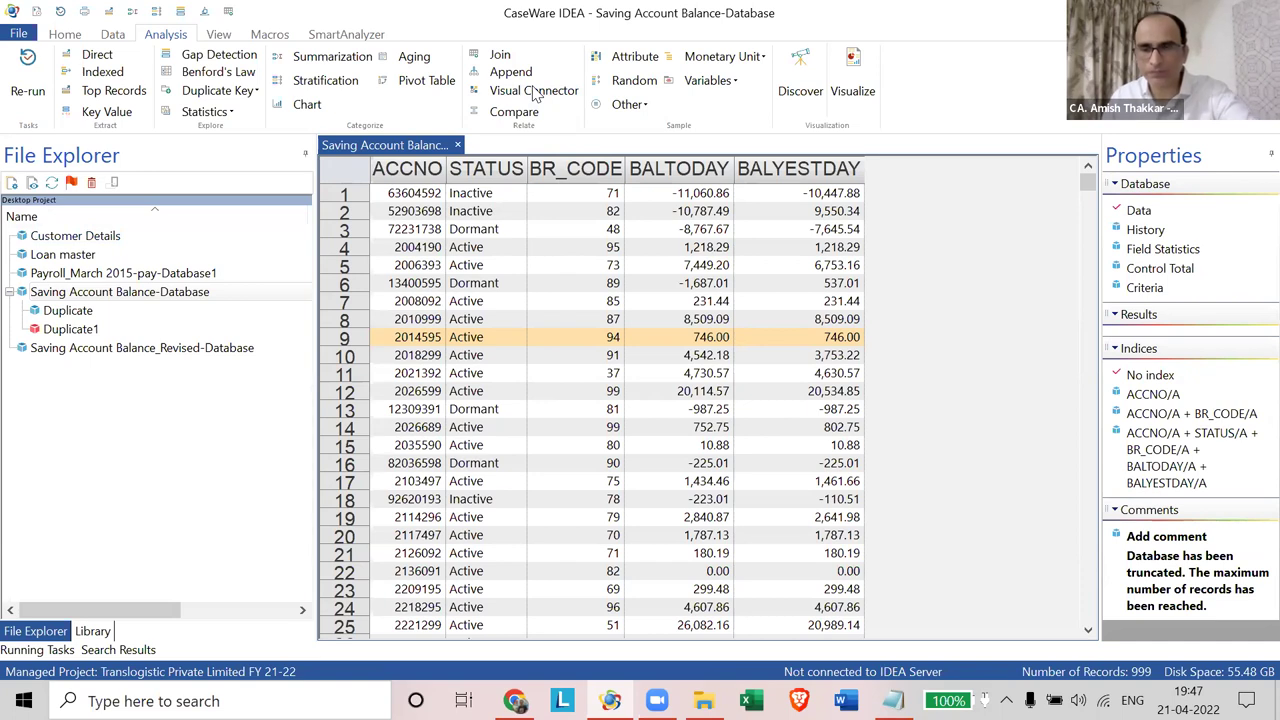
left_click(386, 143)
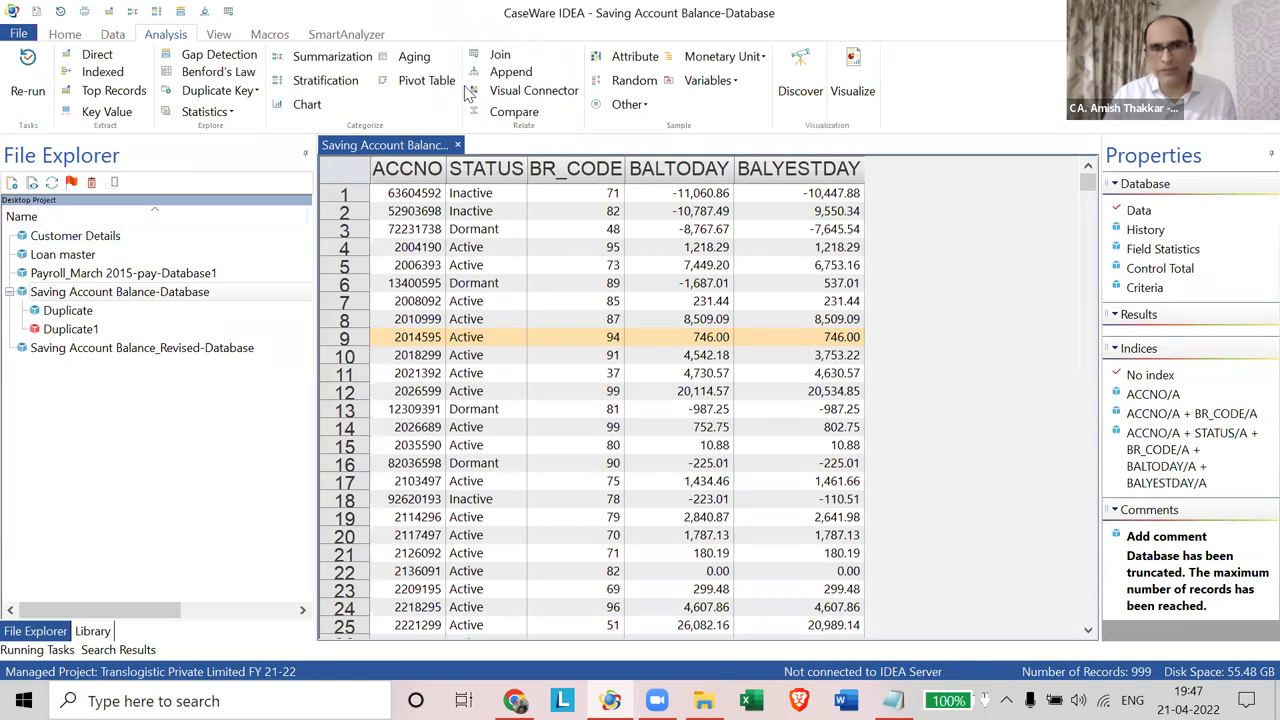
left_click(614, 193)
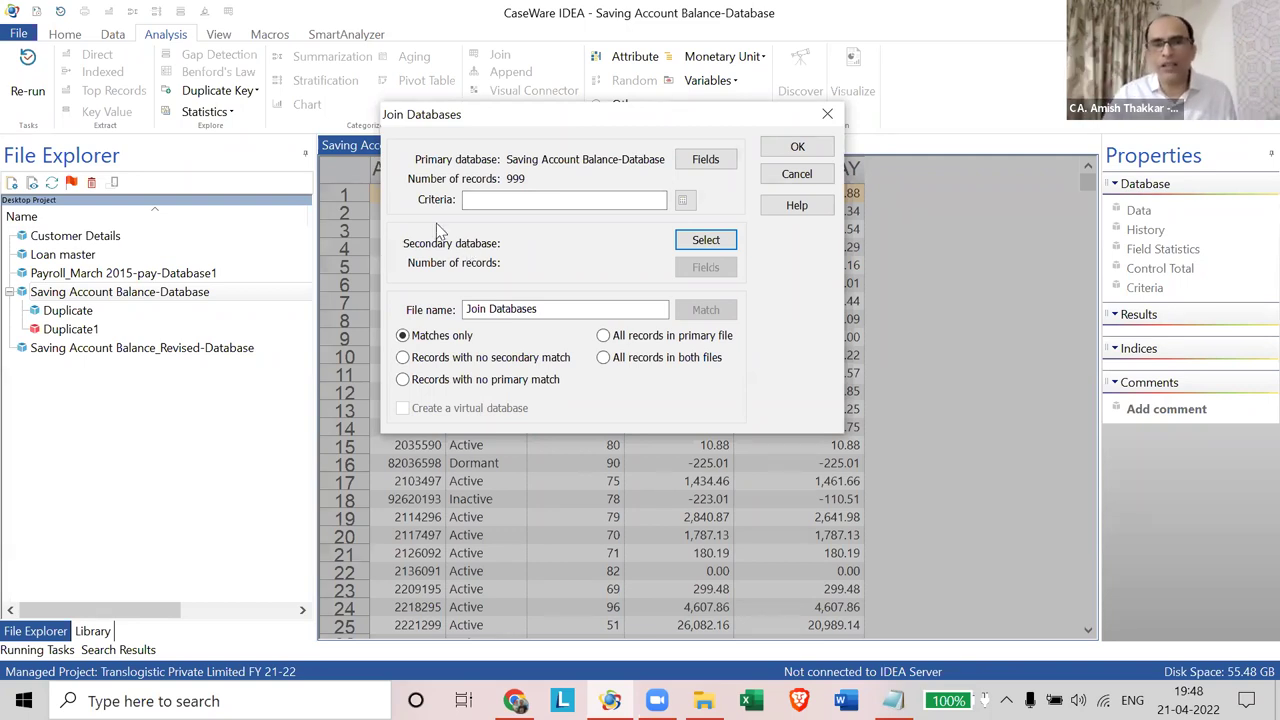
left_click(480, 172)
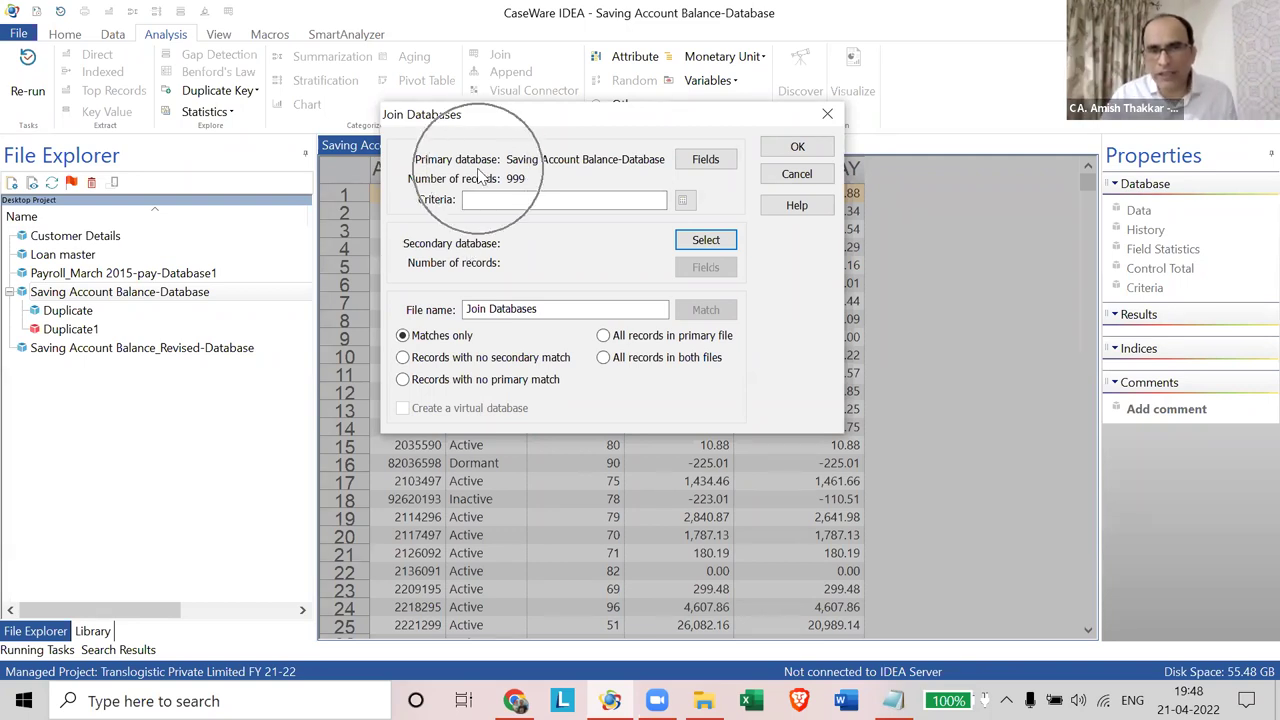
left_click_drag(537, 127, 636, 202)
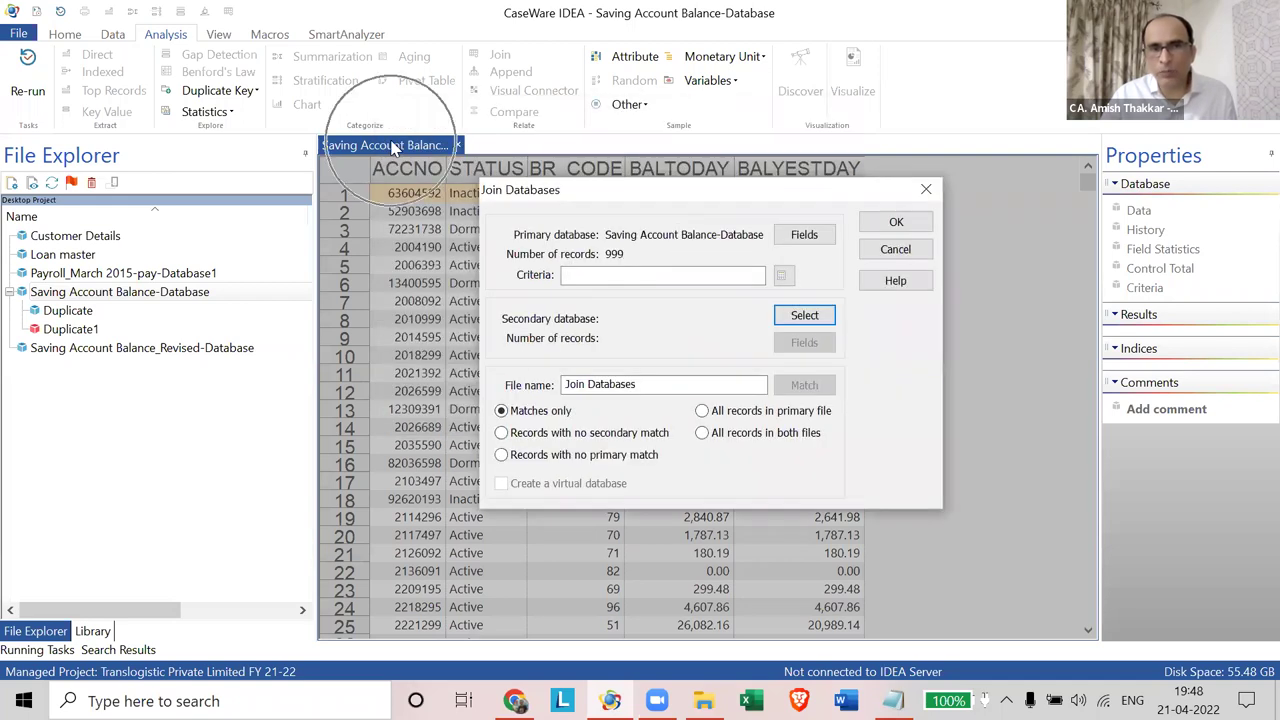
left_click(394, 146)
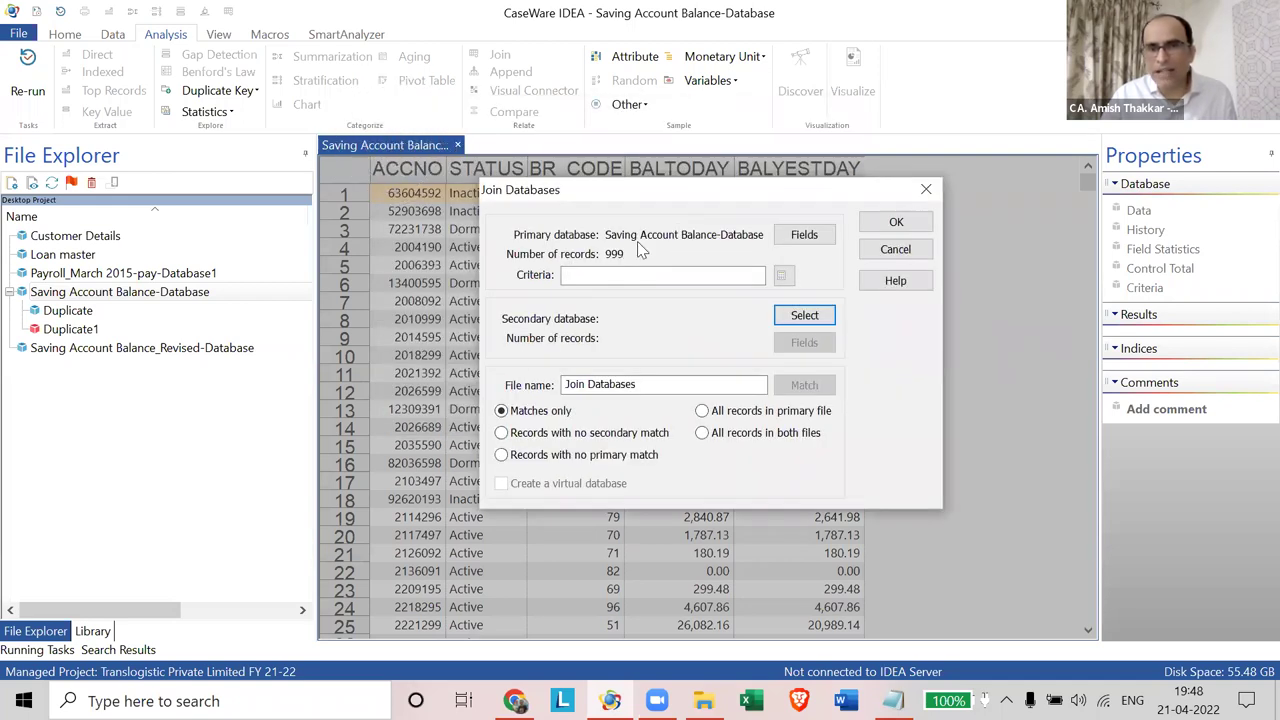
left_click(568, 248)
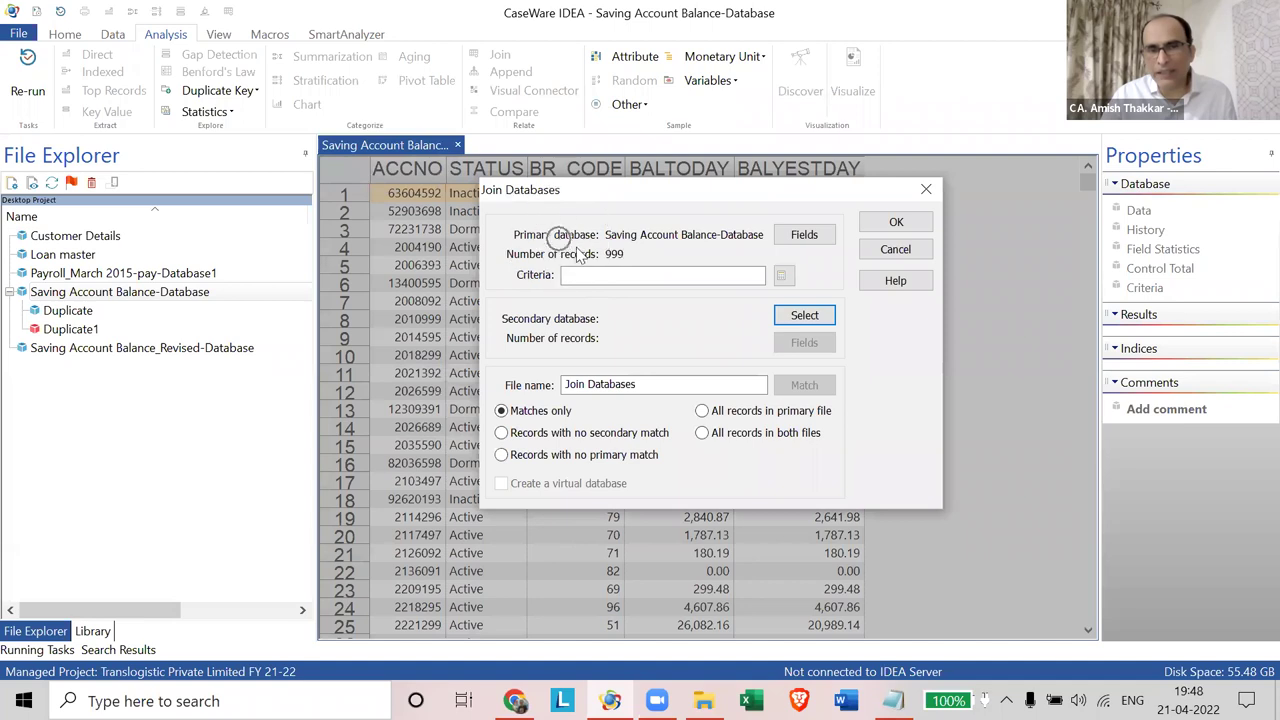
left_click(608, 264)
left_click(610, 266)
left_click(610, 267)
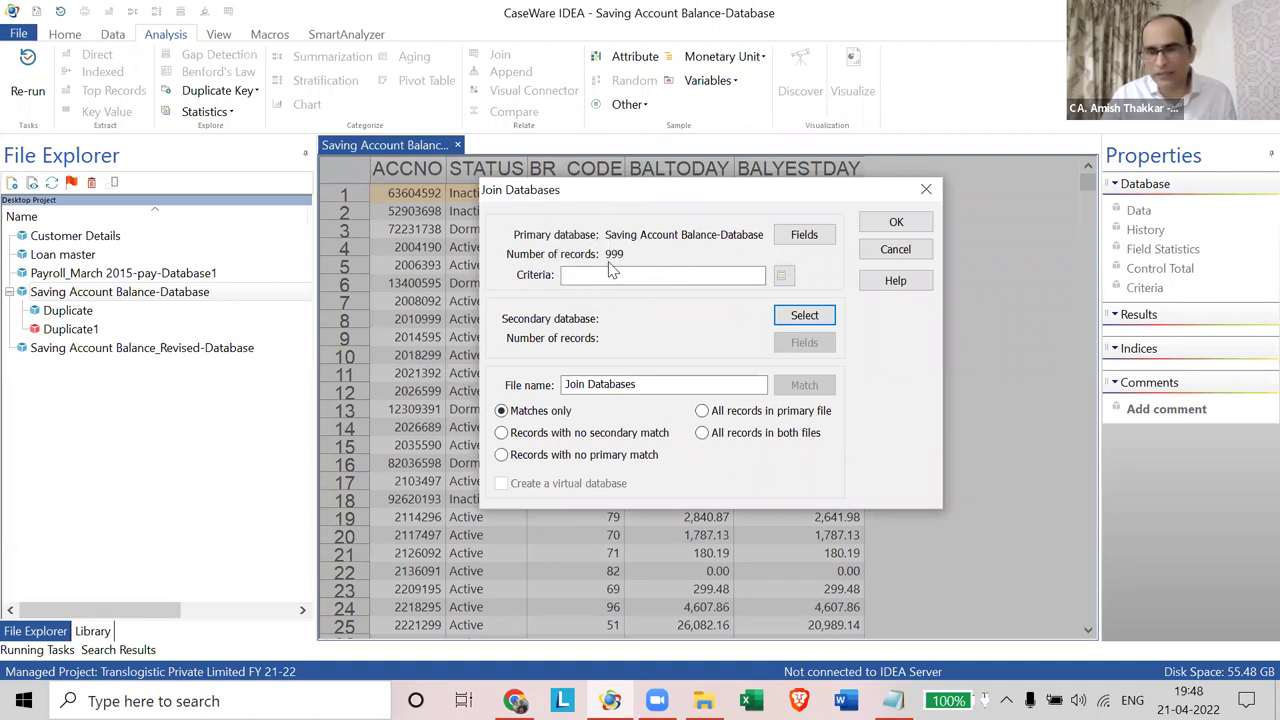
left_click_drag(656, 191, 628, 131)
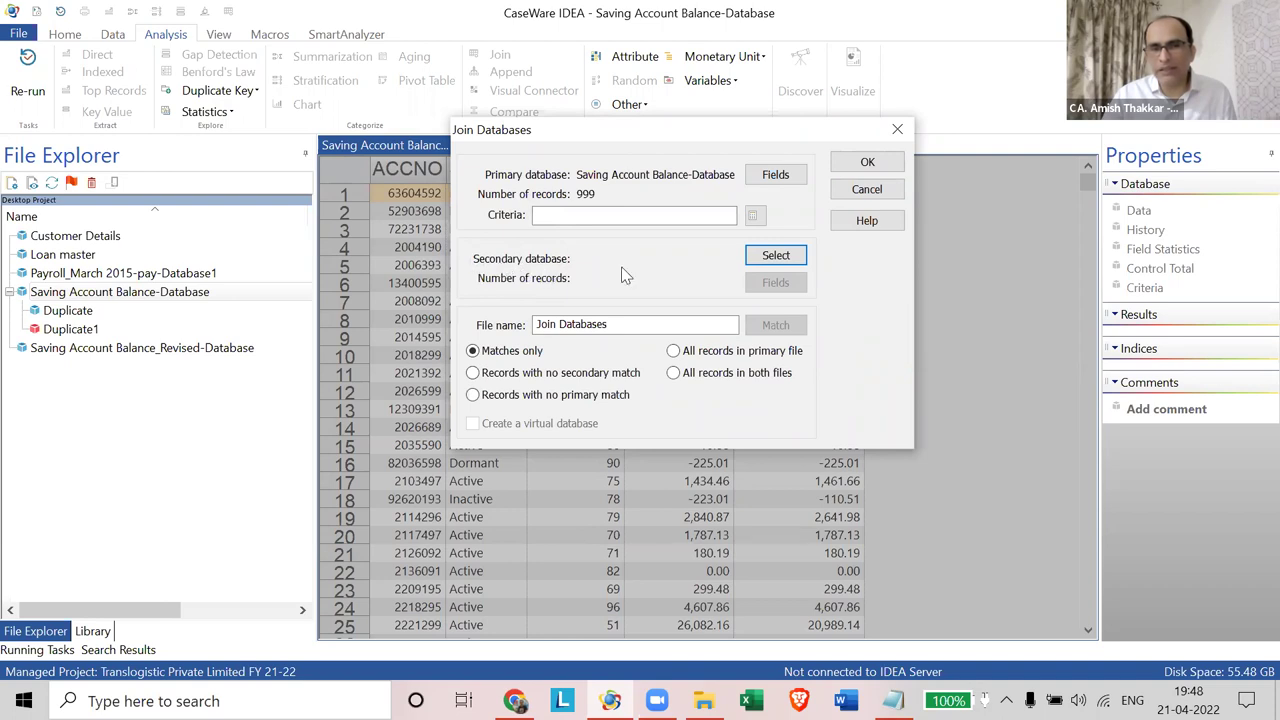
left_click(777, 257)
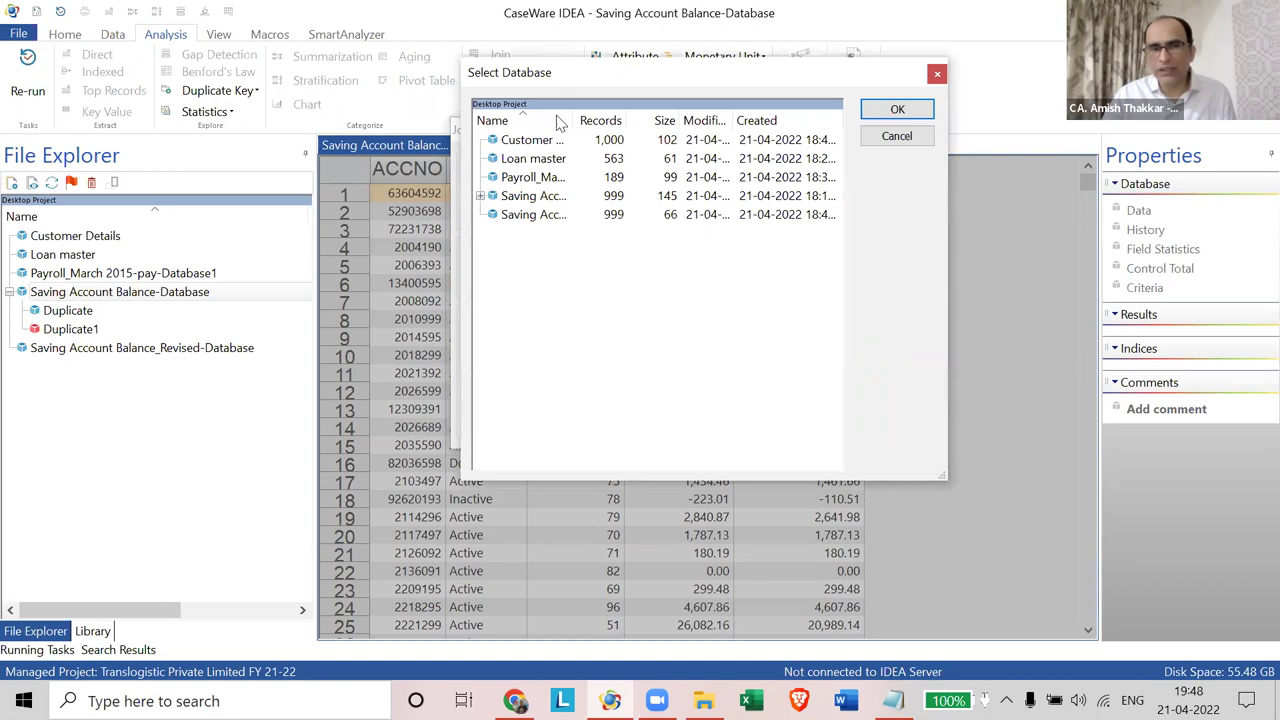
left_click_drag(574, 120, 746, 150)
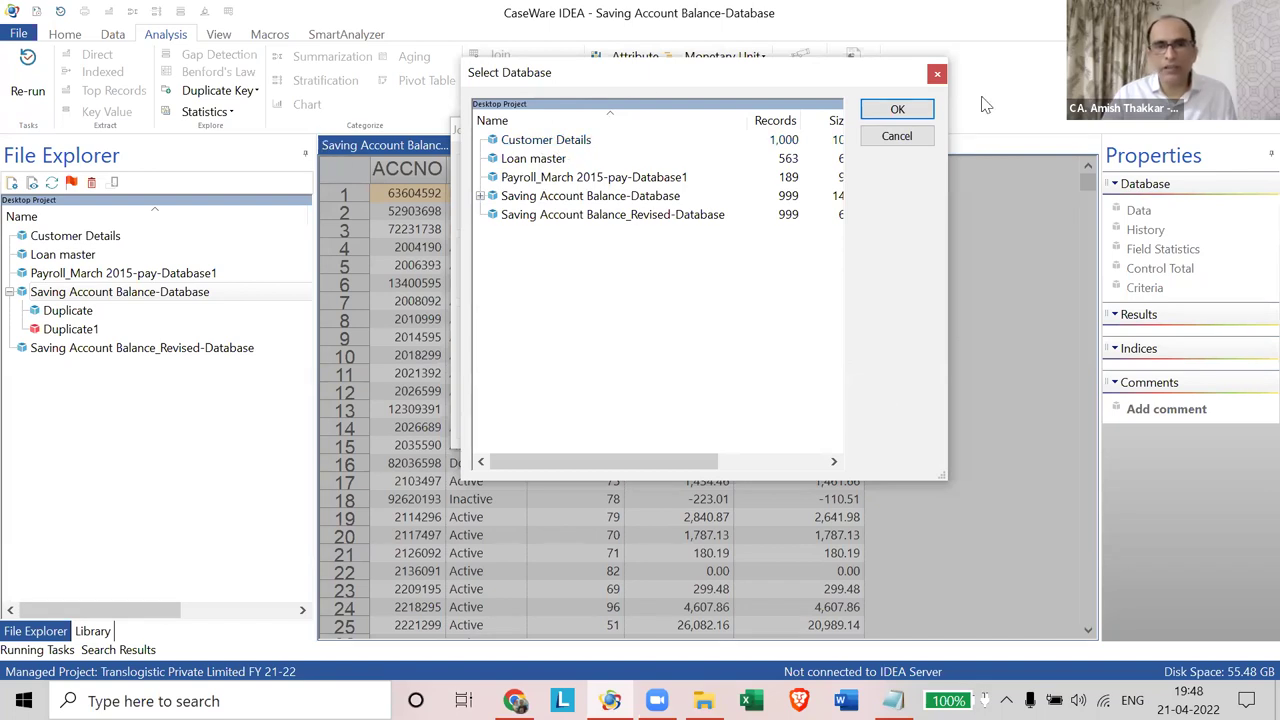
left_click(937, 73)
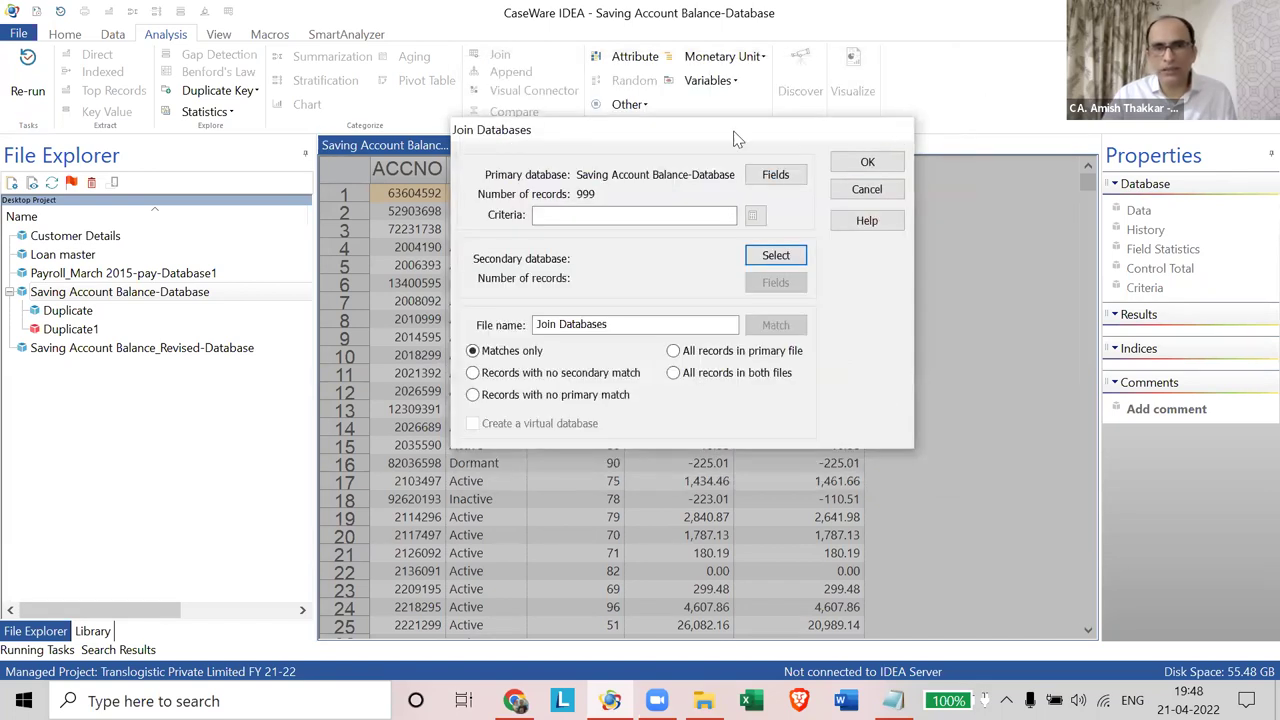
left_click(898, 131)
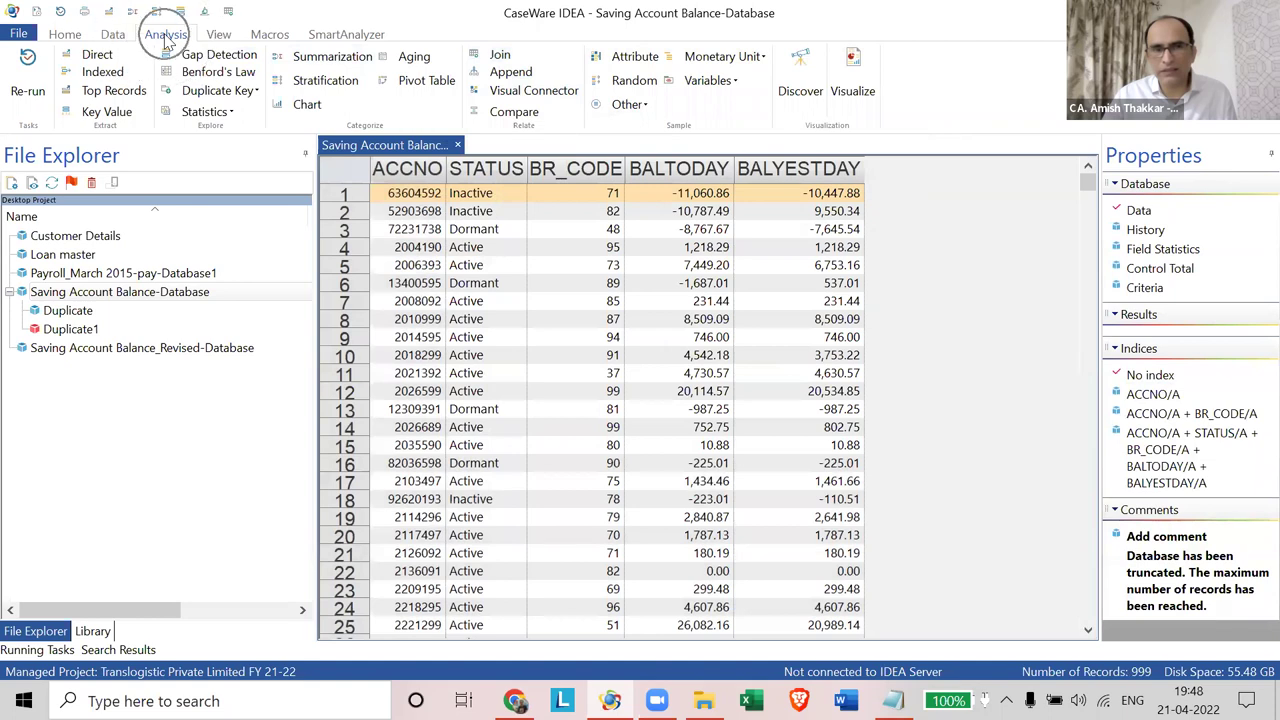
Step: Start a join on Saving Account Balance-Database and choose Customer Details as the secondary database
left_click(503, 57)
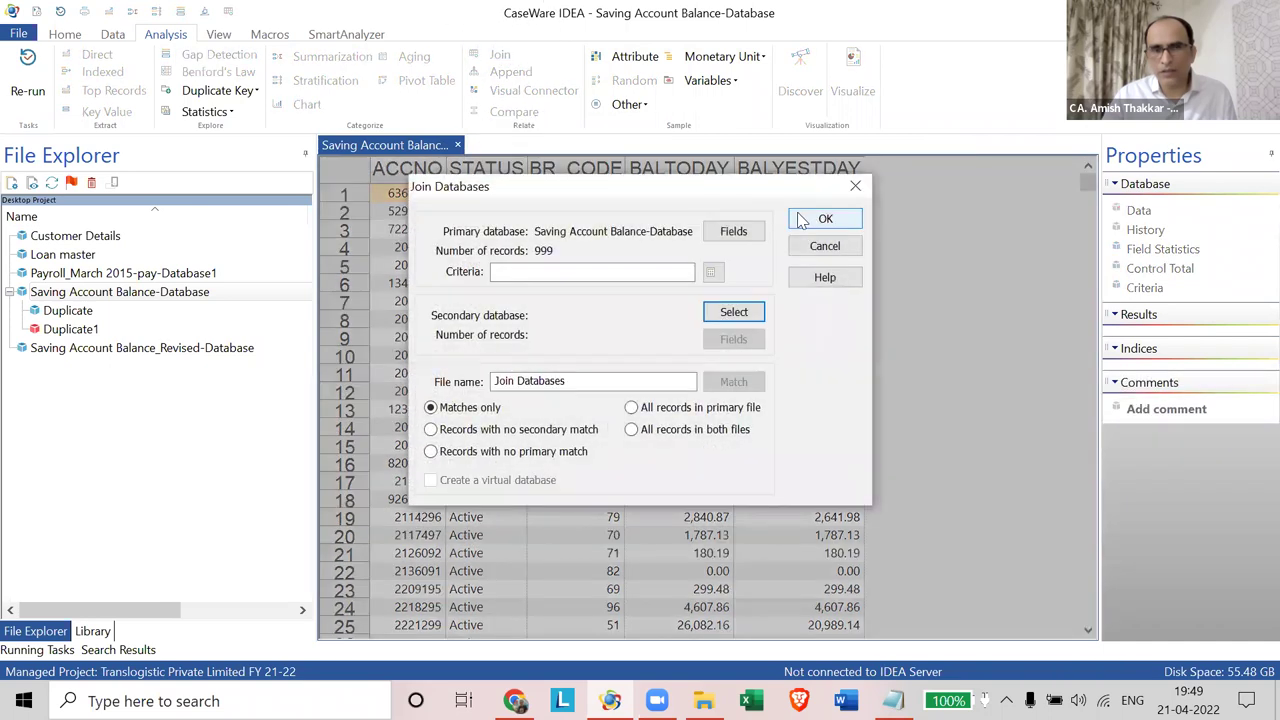
left_click_drag(727, 181, 716, 108)
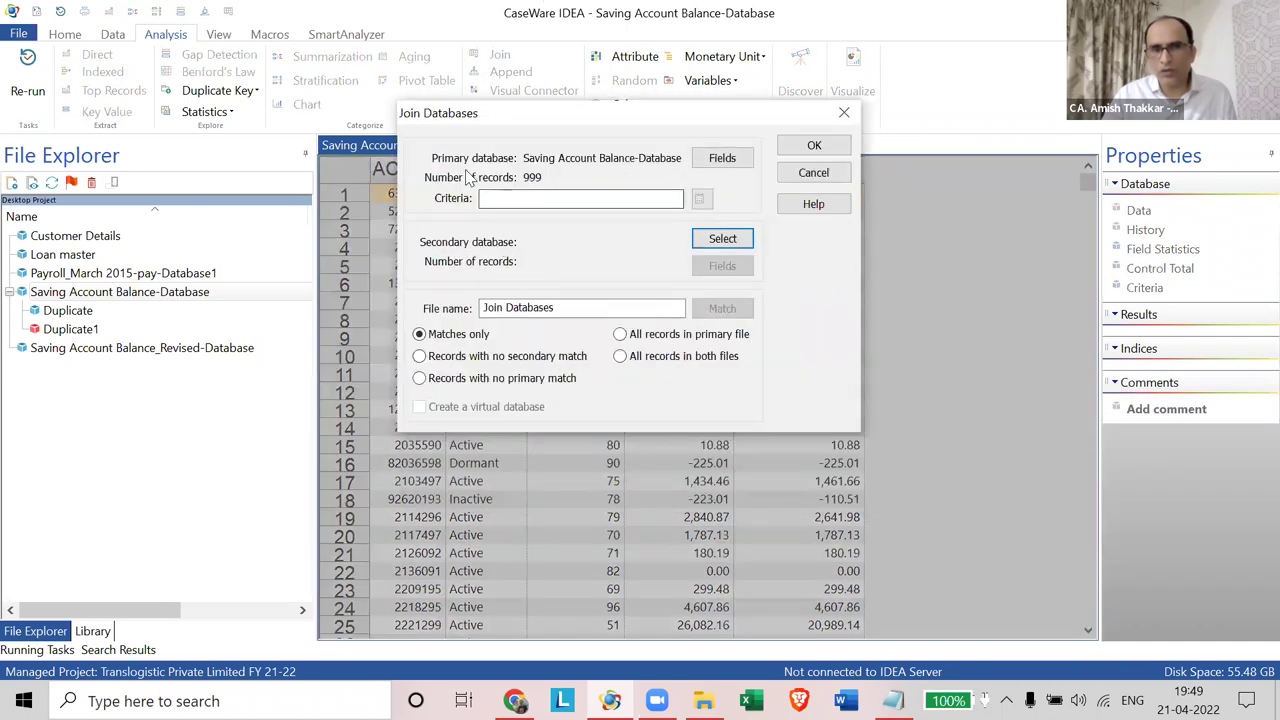
left_click(740, 240)
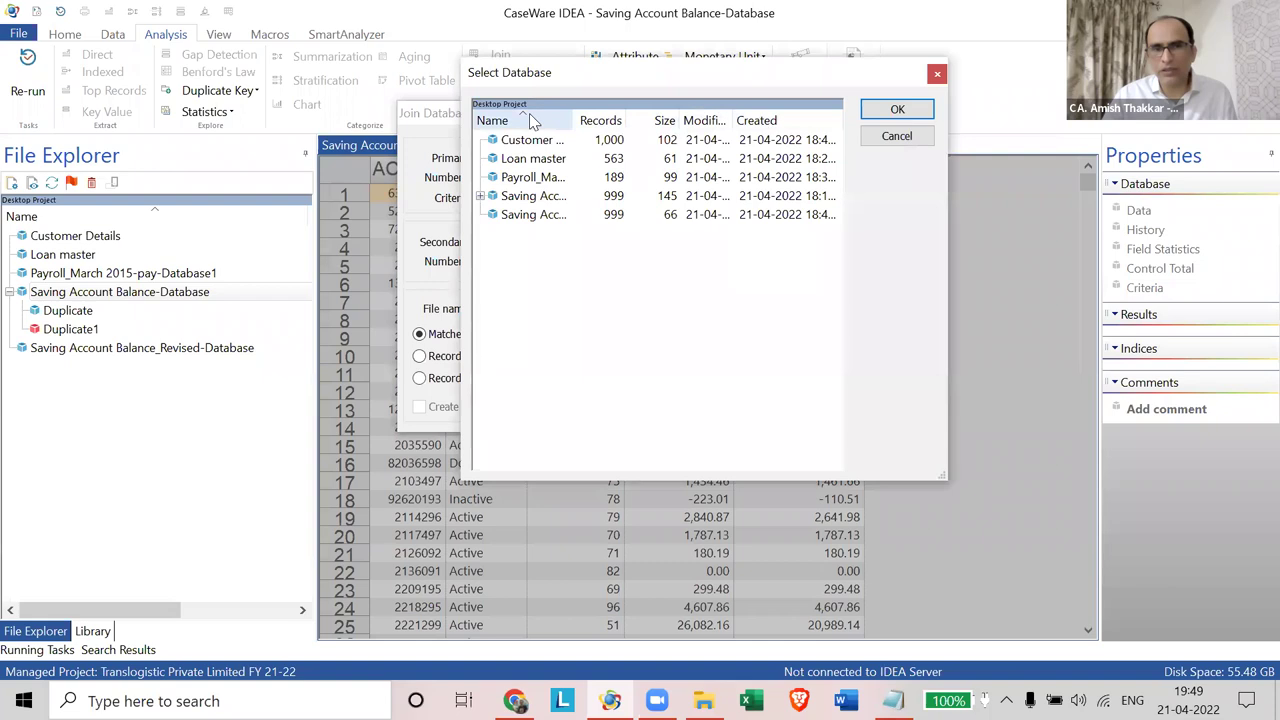
left_click_drag(577, 120, 720, 126)
left_click(565, 141)
left_click(565, 143)
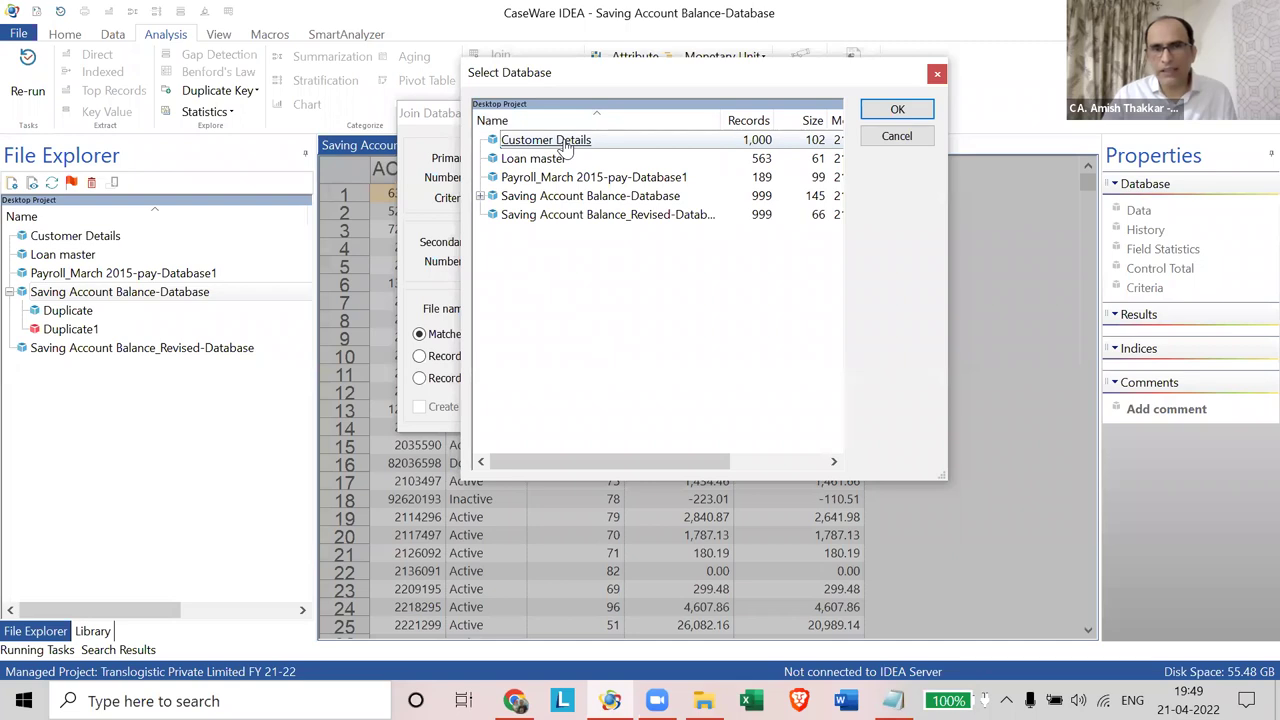
left_click(928, 112)
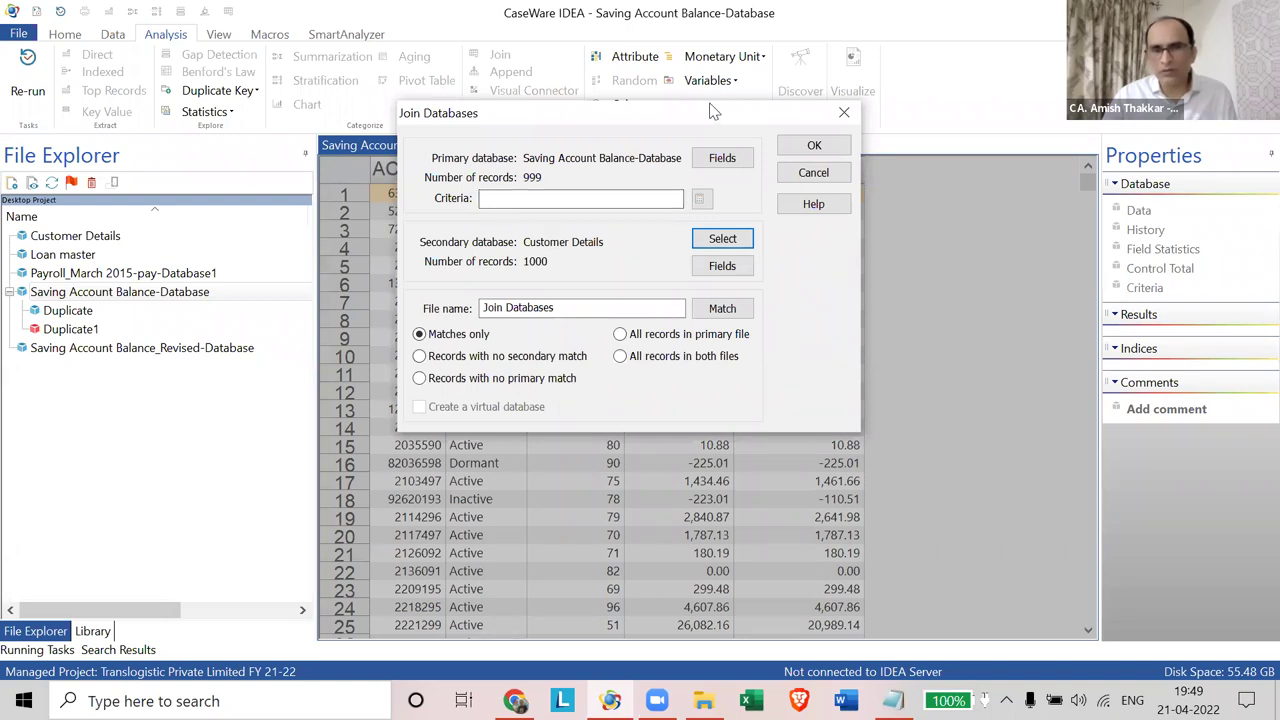
Step: Match the ACCNO field of the primary database, in ascending order, with the ACCNO field of Customer Details
left_click_drag(714, 121, 710, 103)
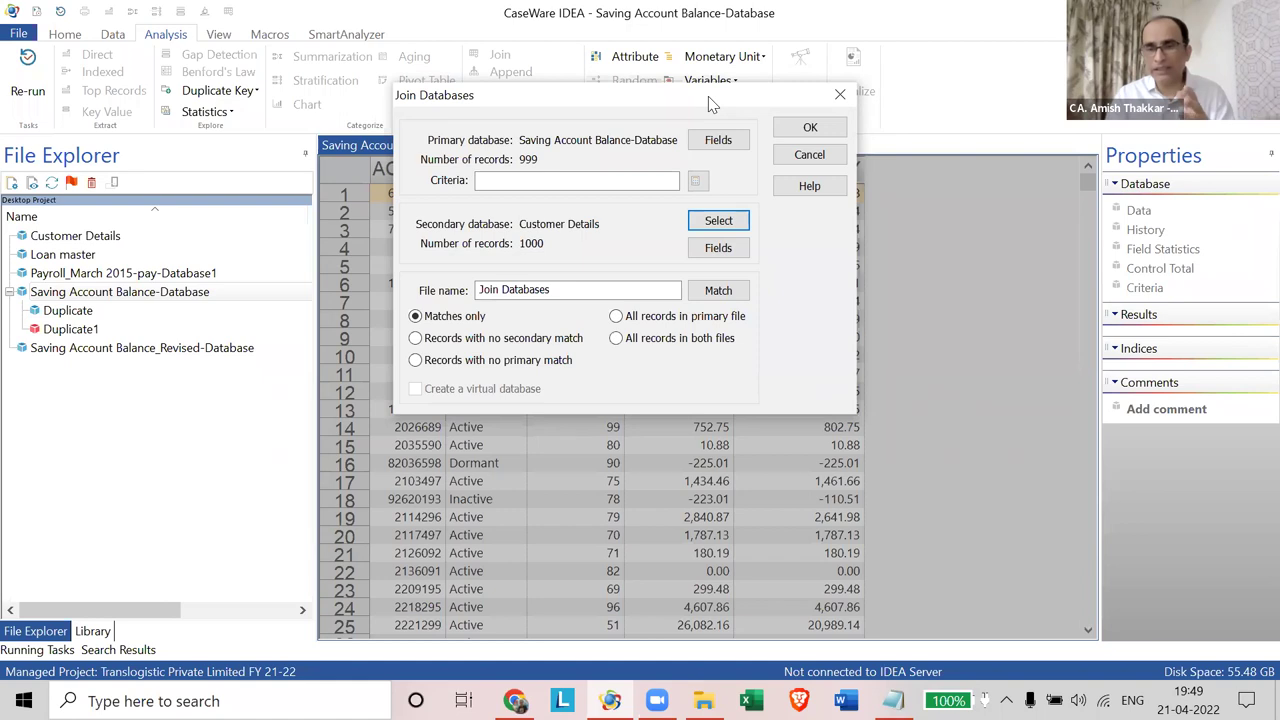
left_click(996, 196)
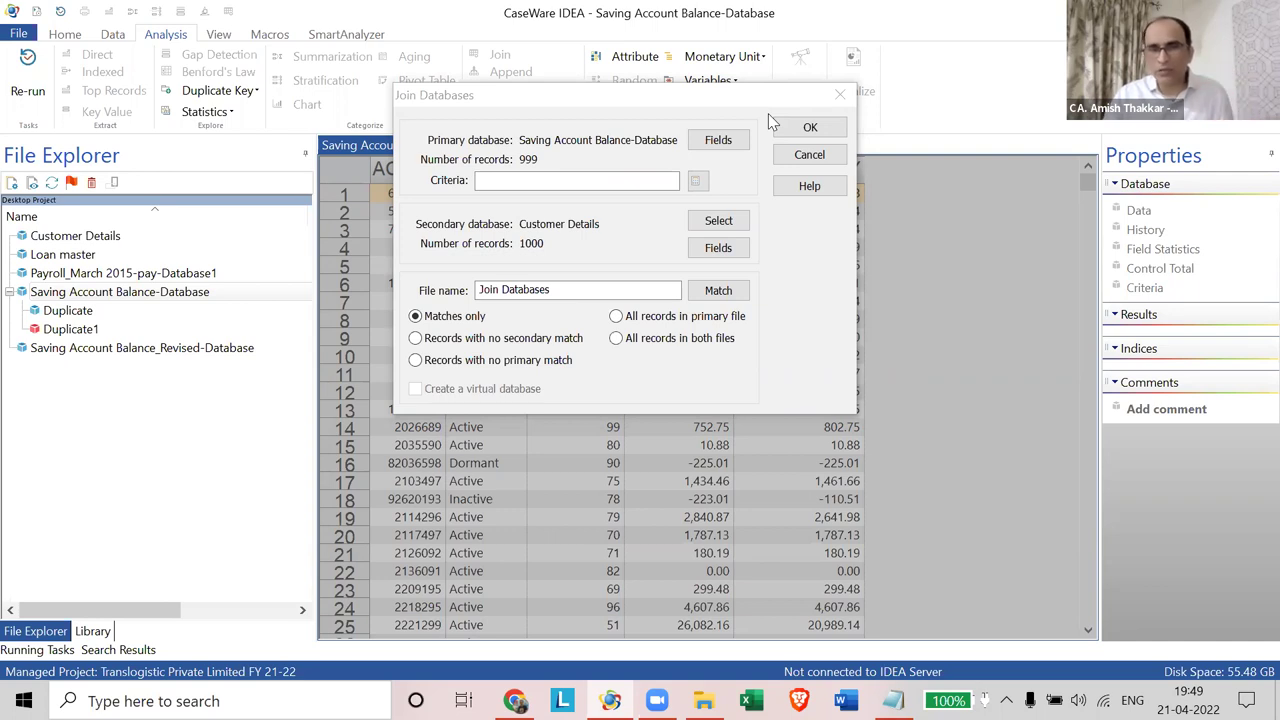
left_click_drag(632, 99, 630, 66)
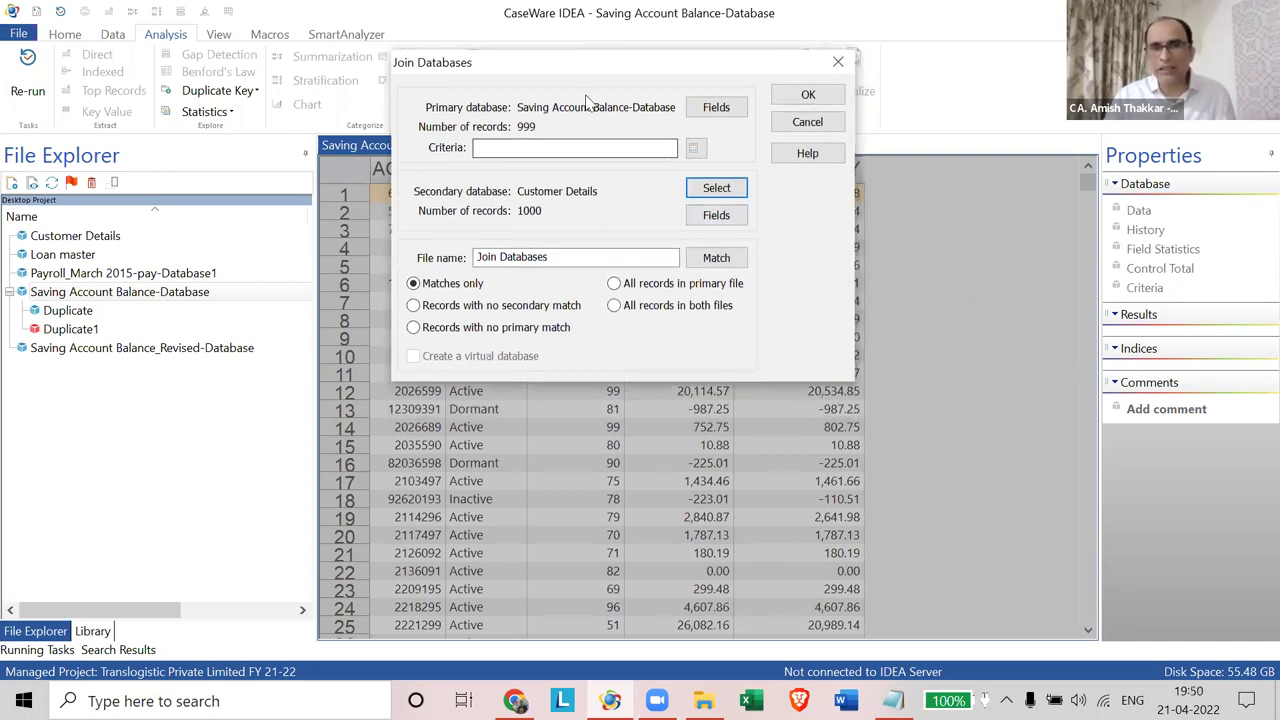
left_click(722, 260)
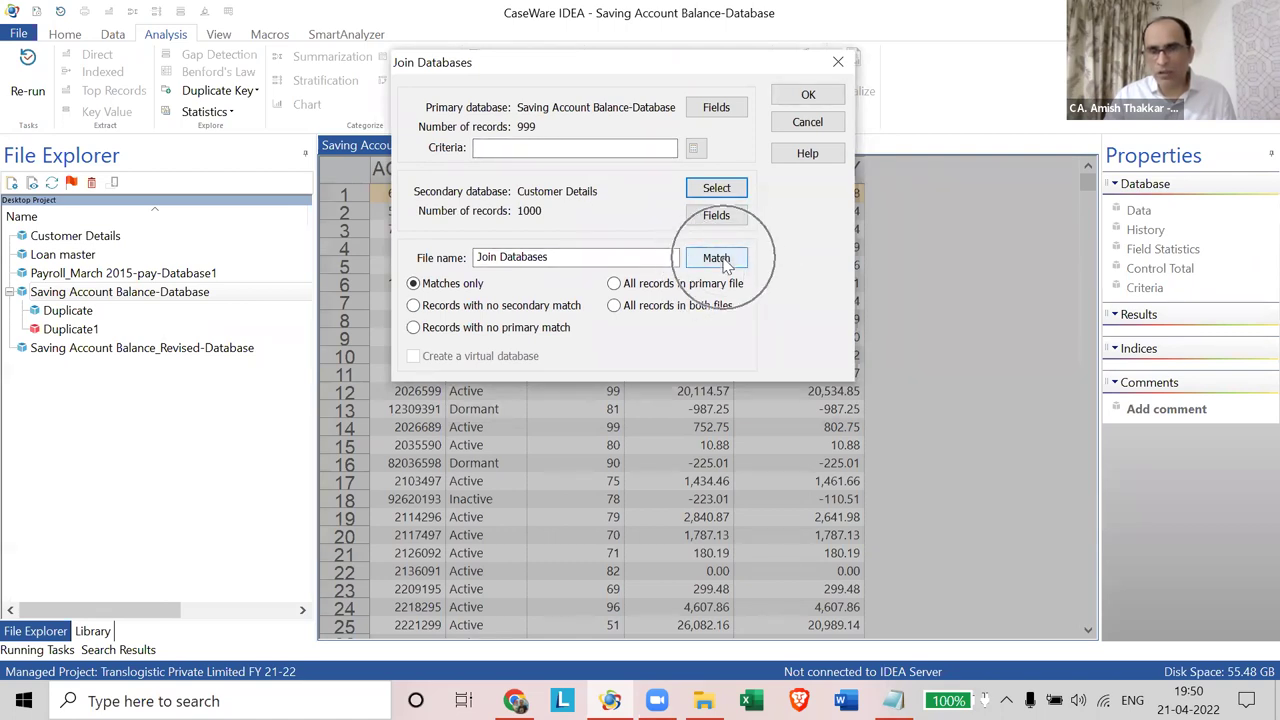
left_click(722, 260)
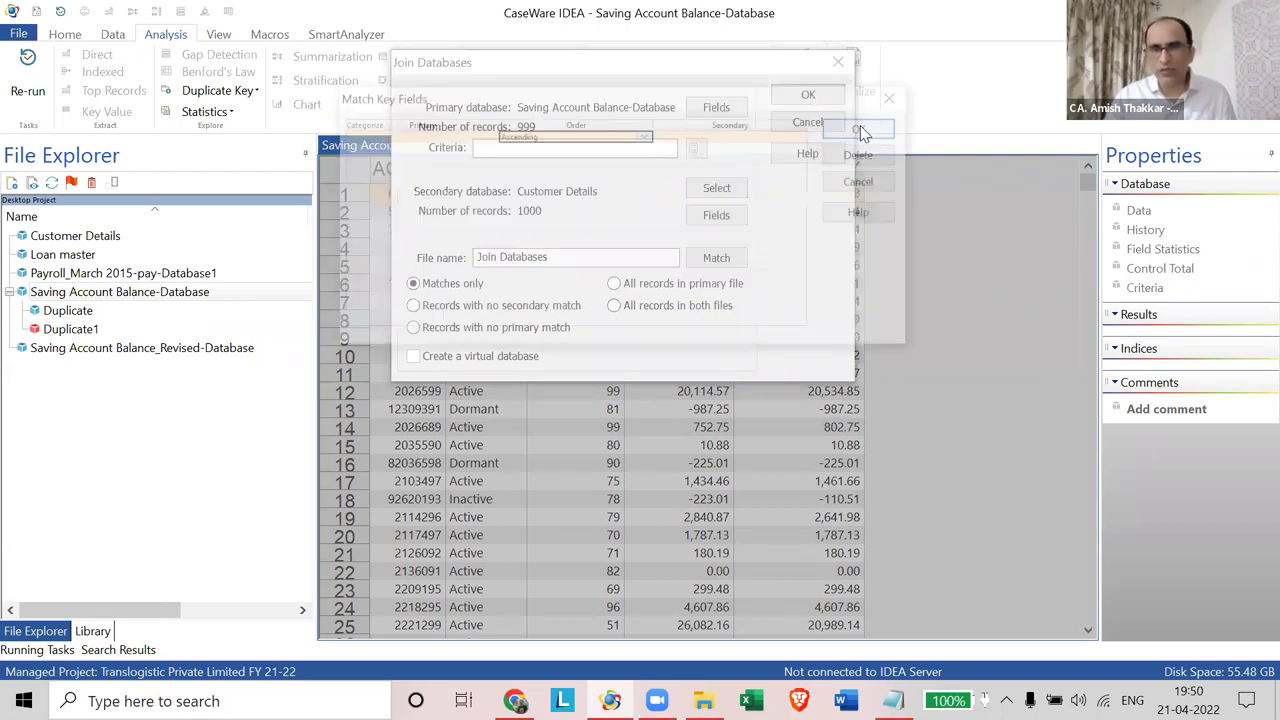
left_click_drag(716, 100, 713, 331)
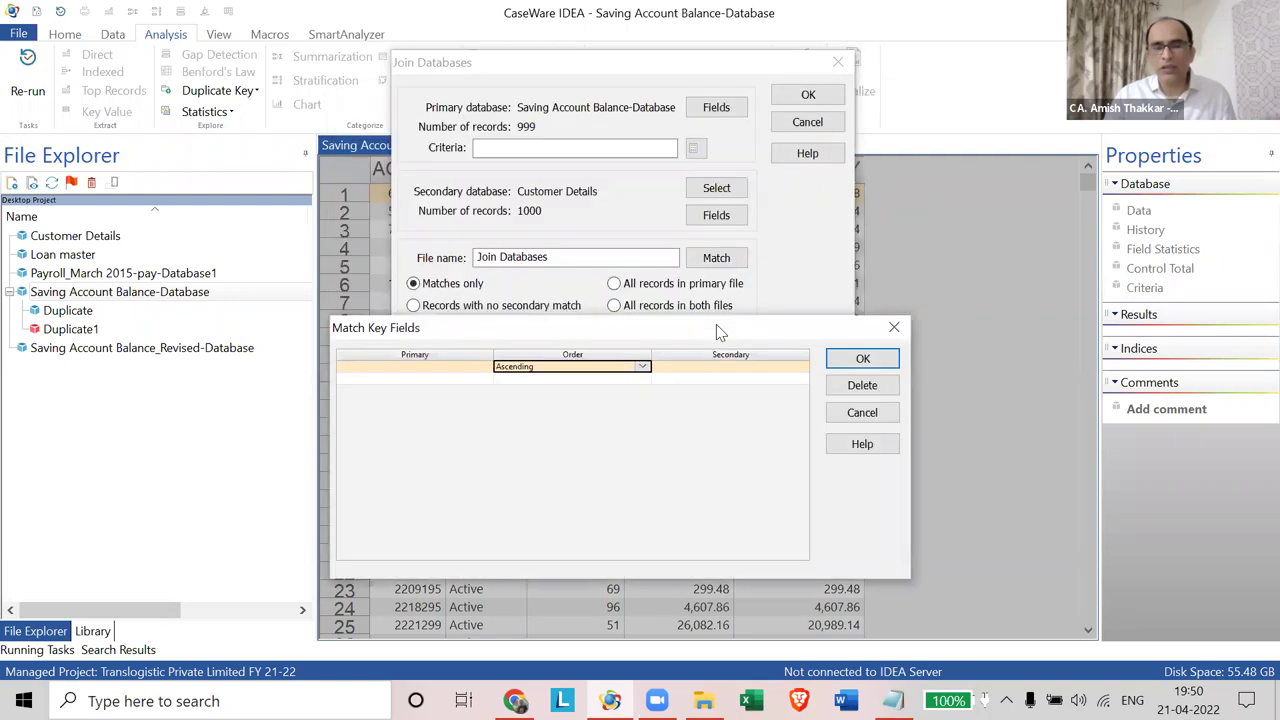
left_click(487, 366)
left_click(374, 370)
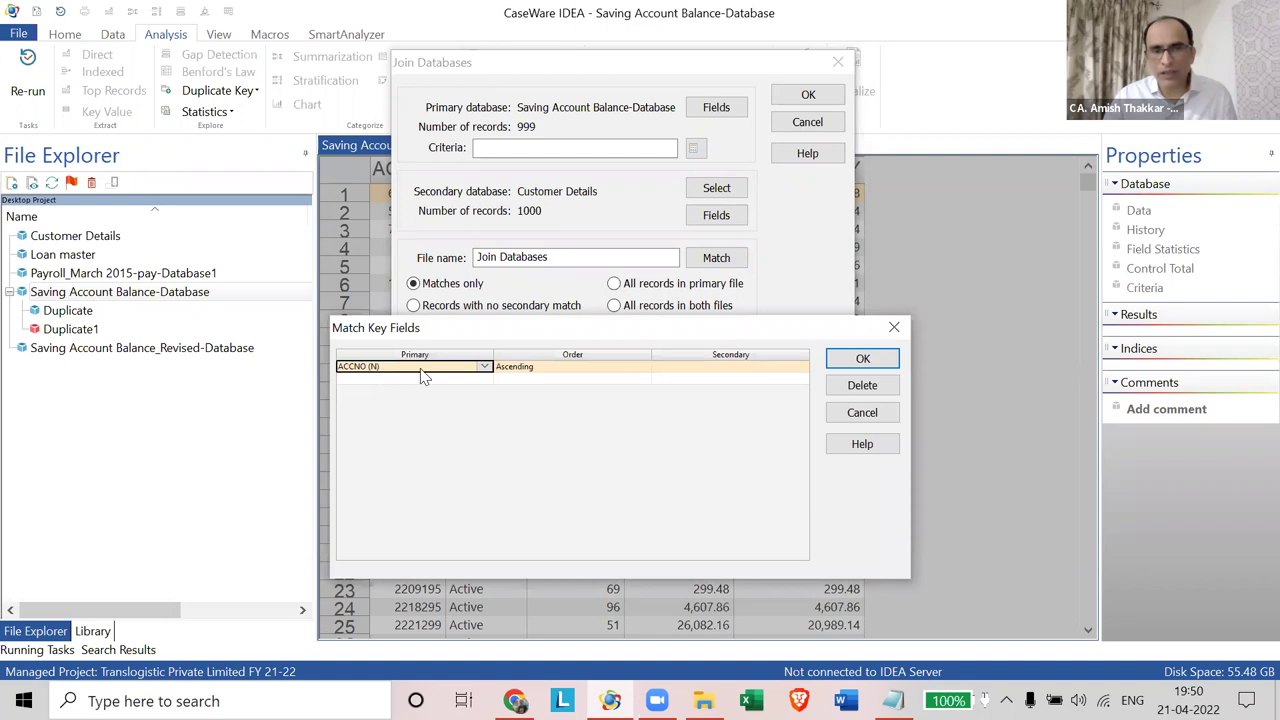
left_click(704, 371)
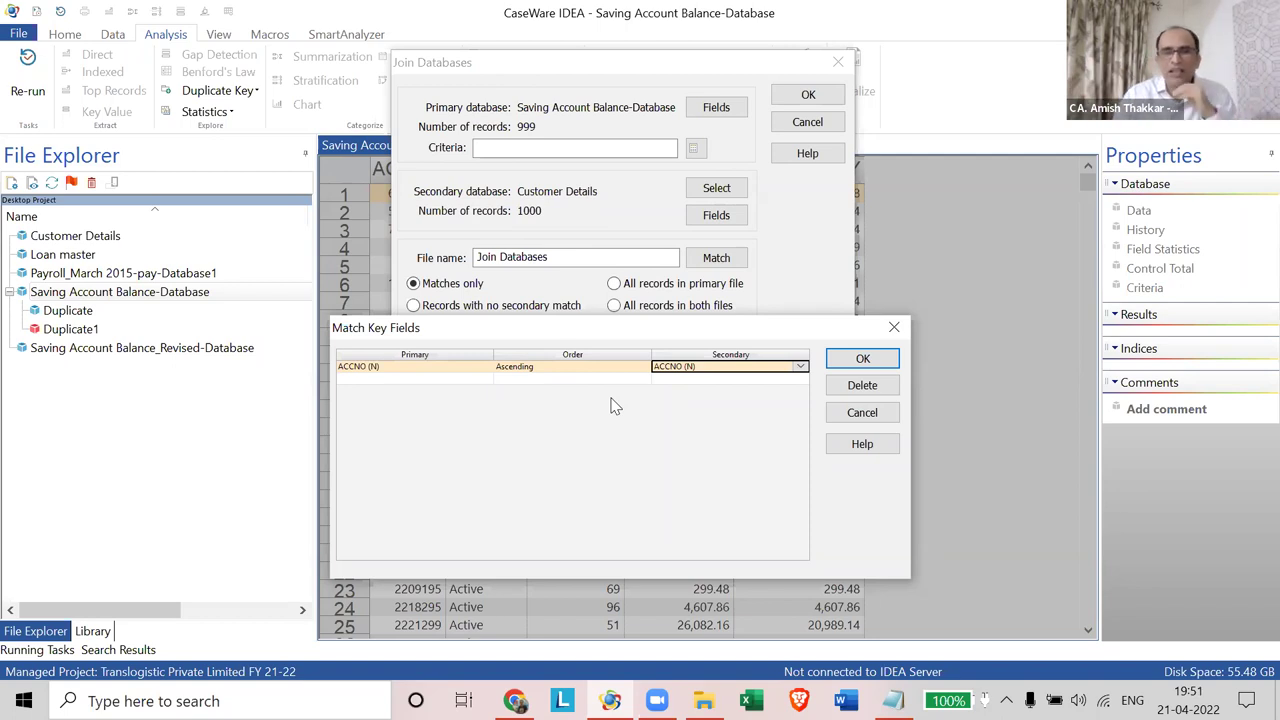
left_click(486, 367)
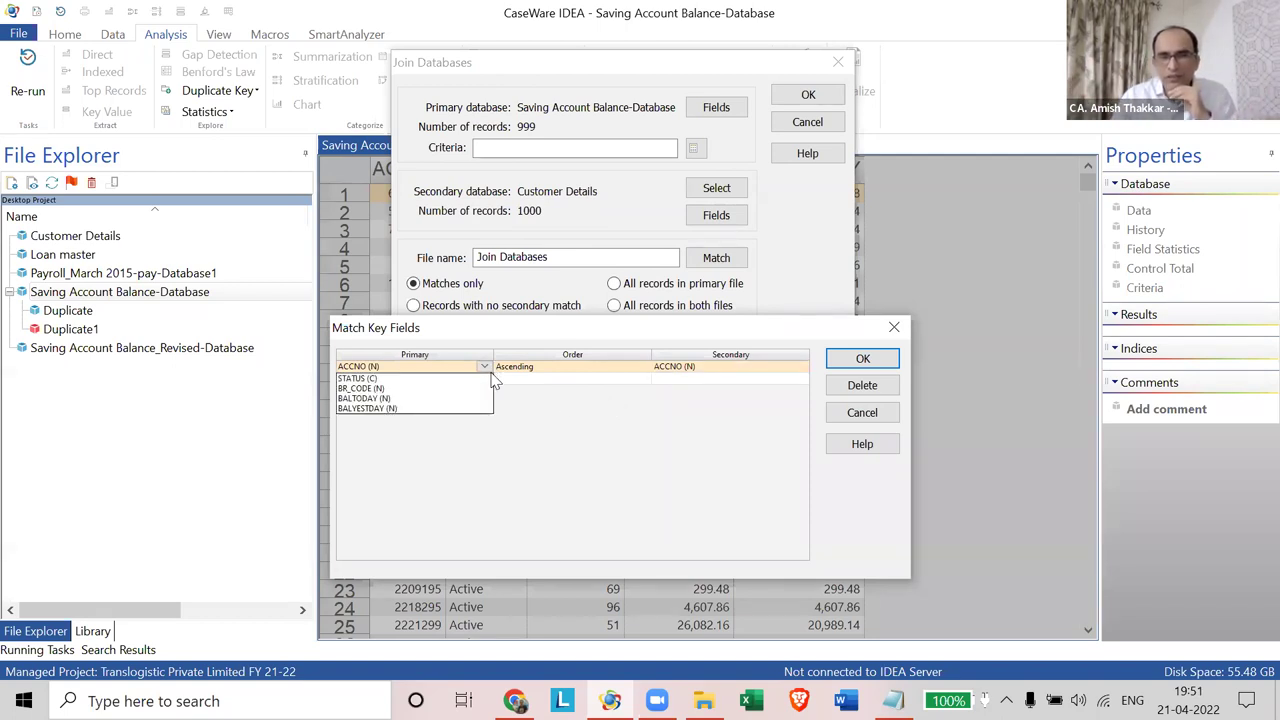
left_click(388, 368)
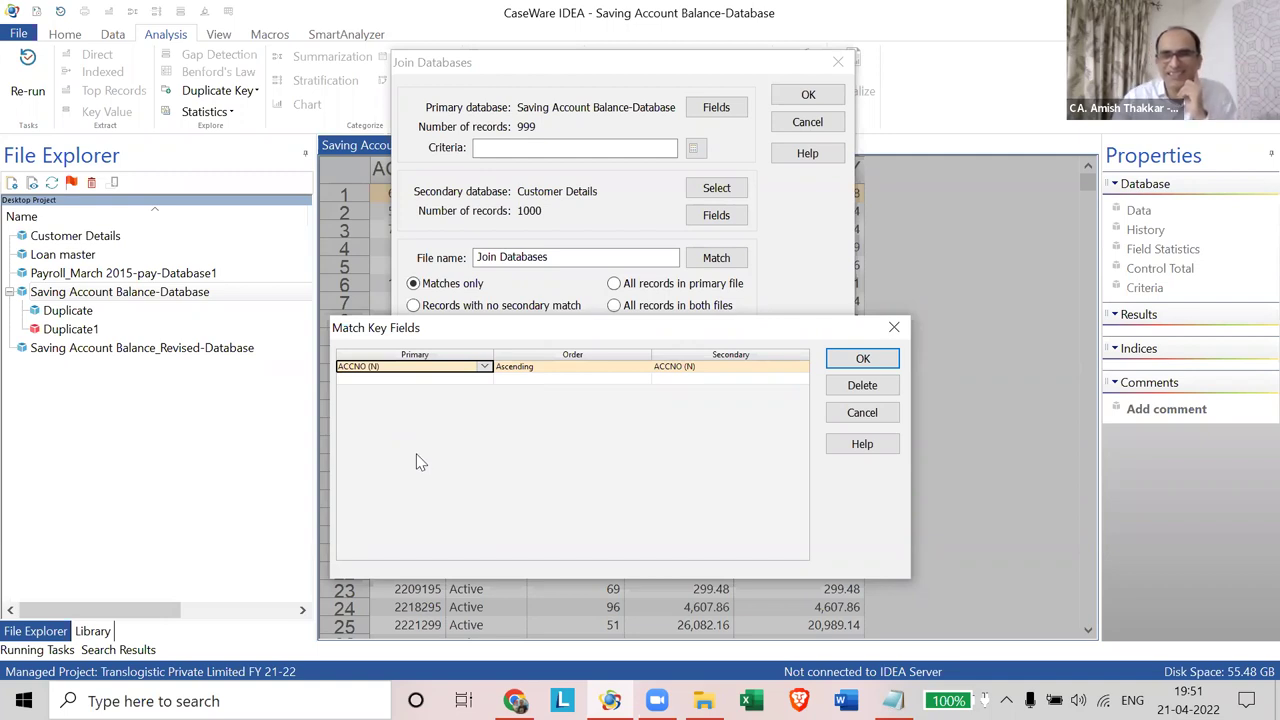
left_click(885, 360)
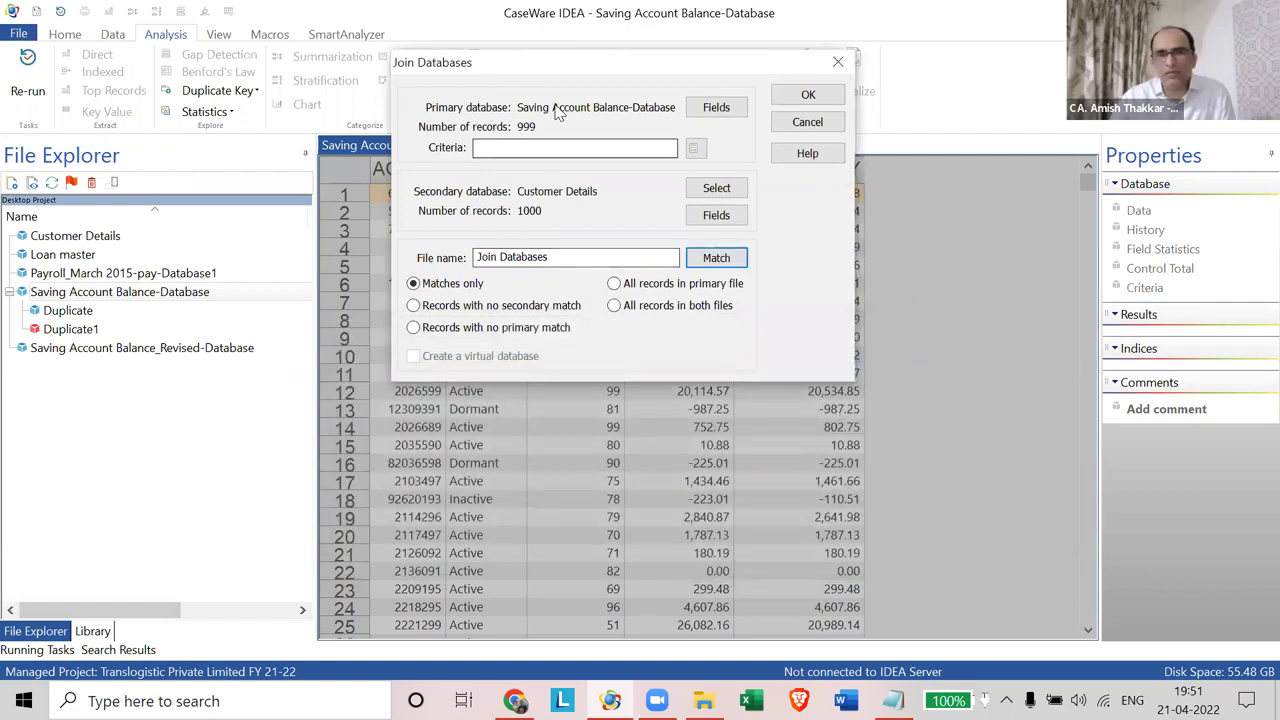
Step: Set the join to include all records in the primary file and run it with the file name Join Databases
left_click_drag(572, 63, 681, 76)
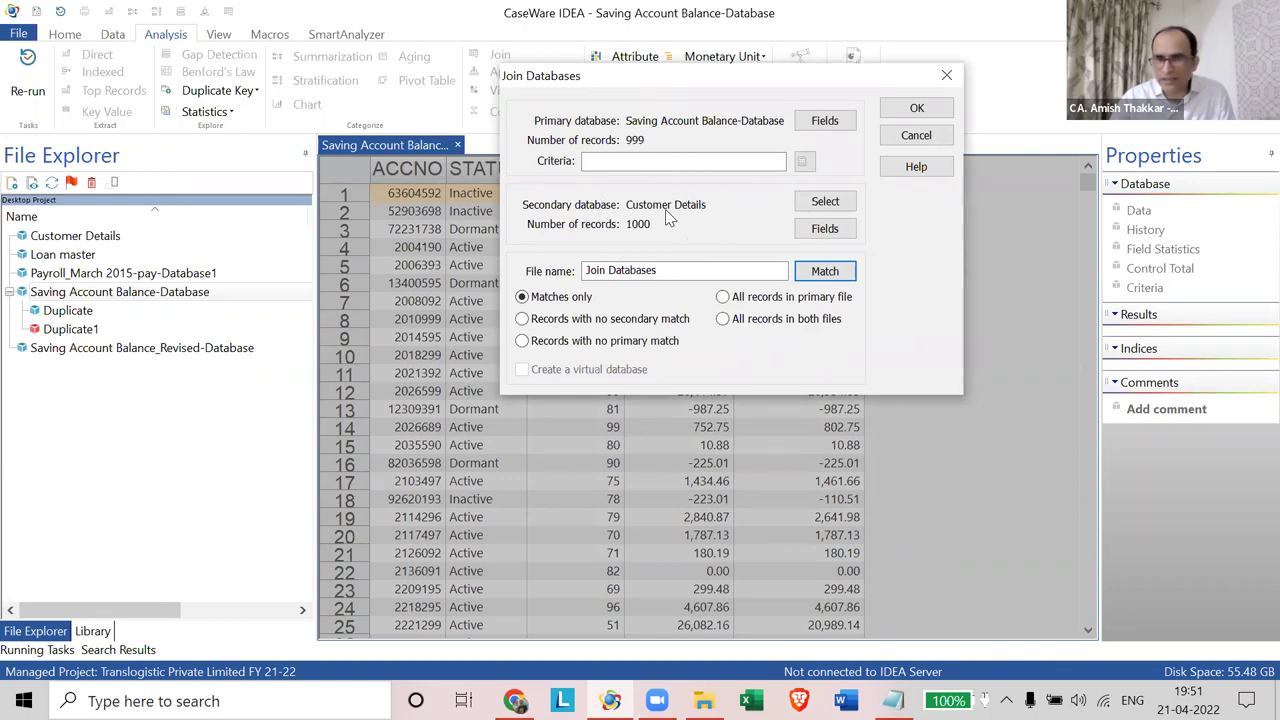
key("ctrl")
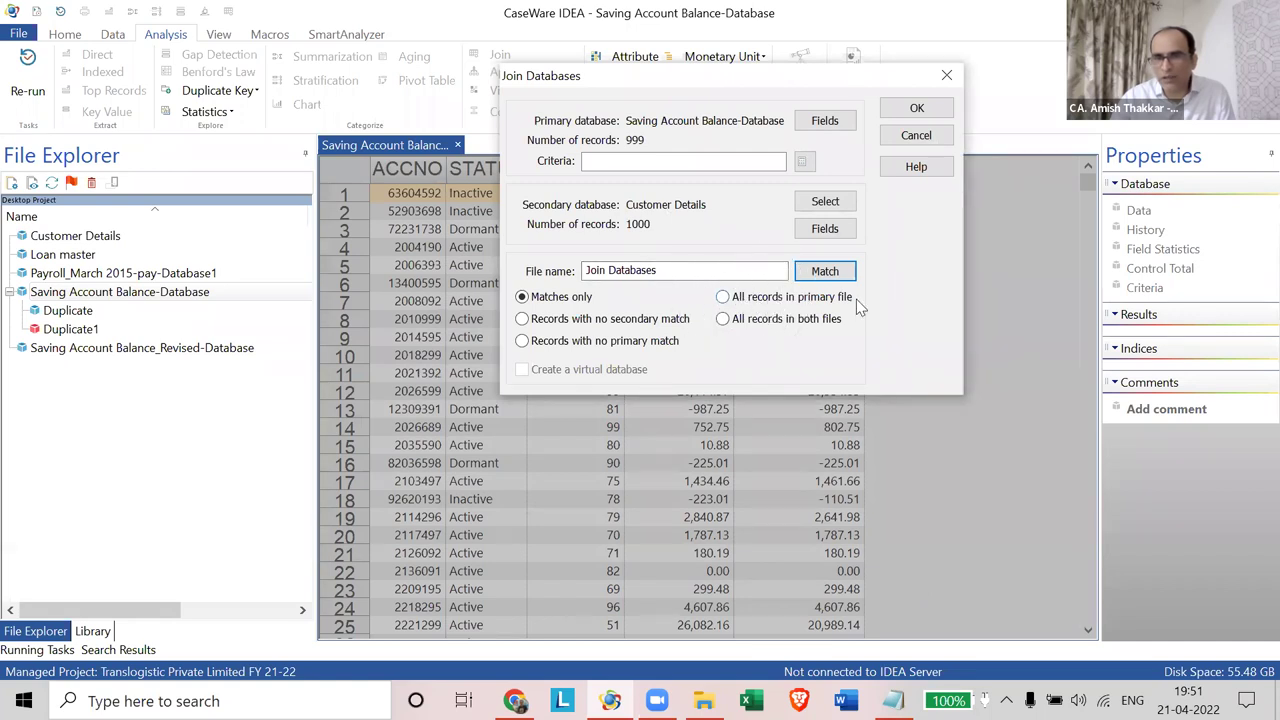
left_click(724, 299)
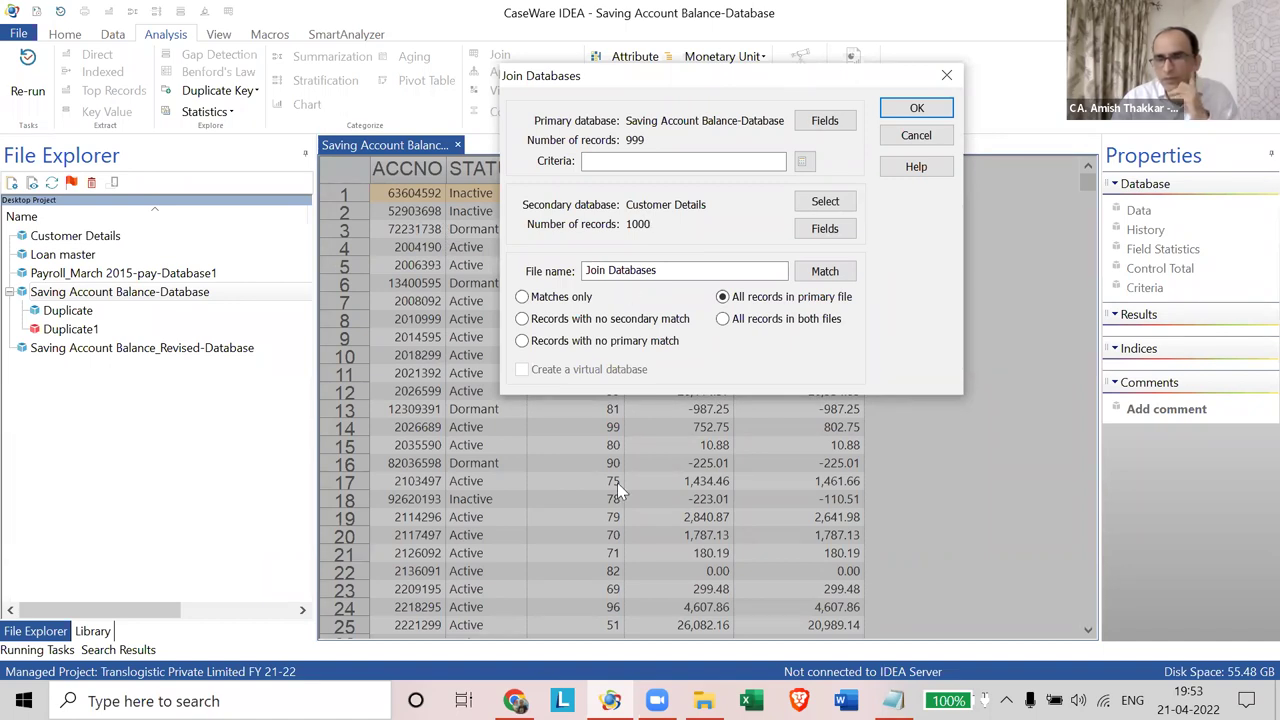
left_click(917, 108)
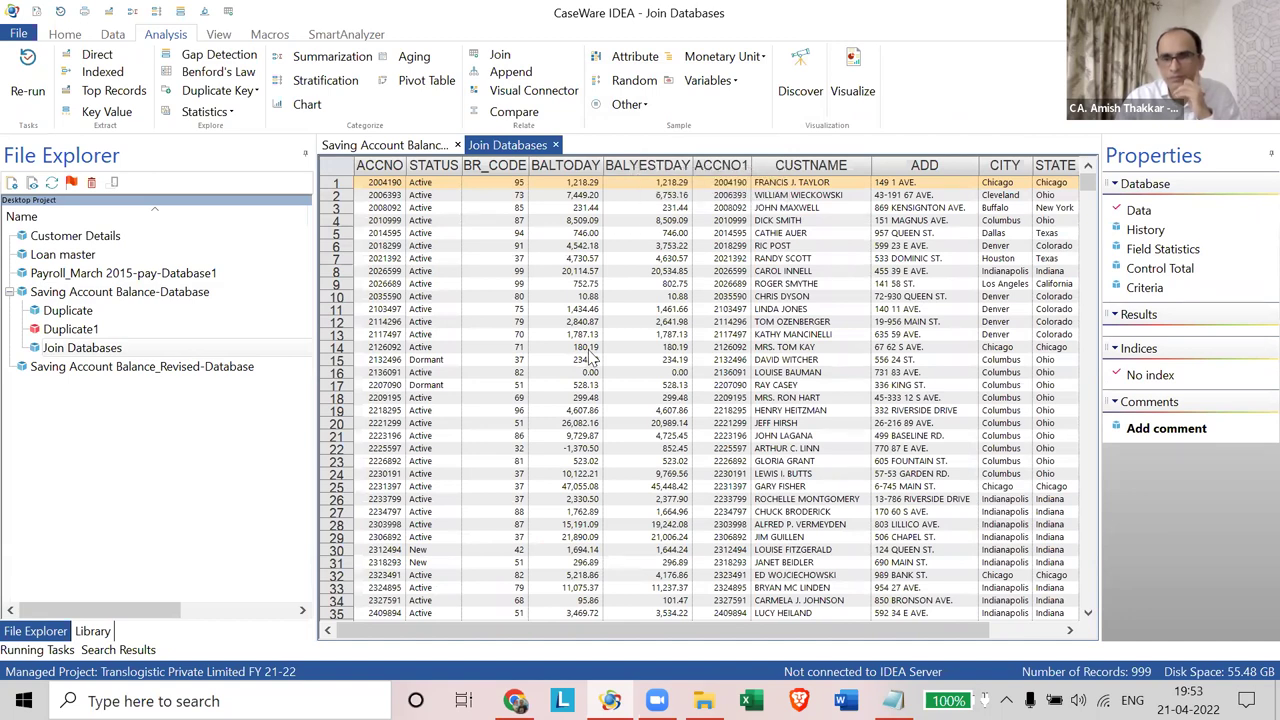
Step: Compare the fields of Join Databases with their sources, Saving Account Balance-Database and Customer Details, highlighting each source's columns in the joined result
left_click_drag(650, 165, 365, 160)
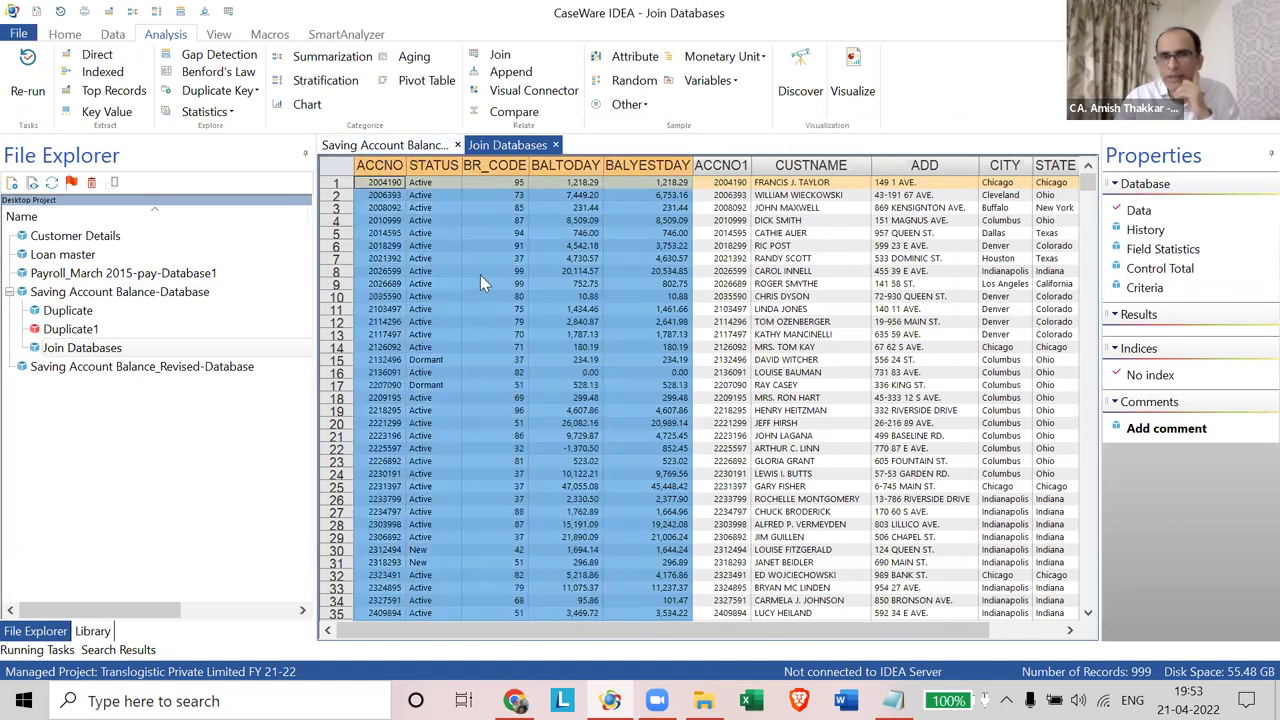
left_click(413, 145)
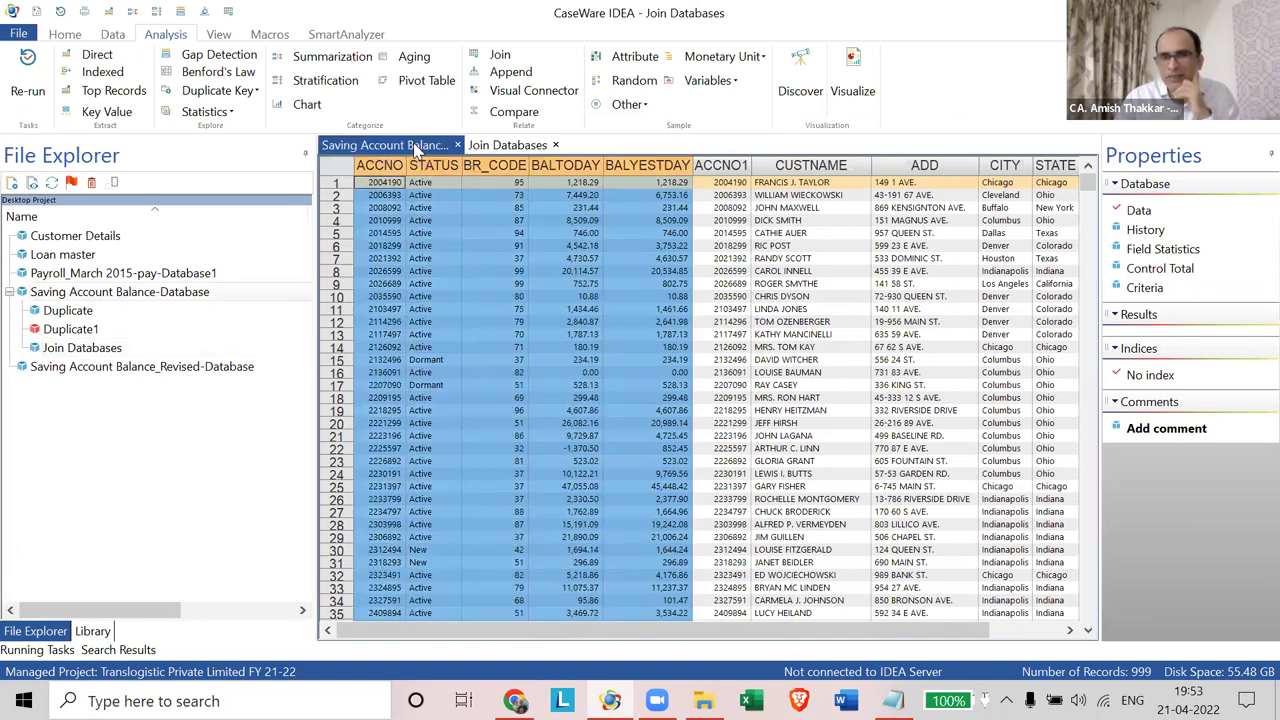
left_click_drag(414, 159, 786, 146)
left_click(495, 145)
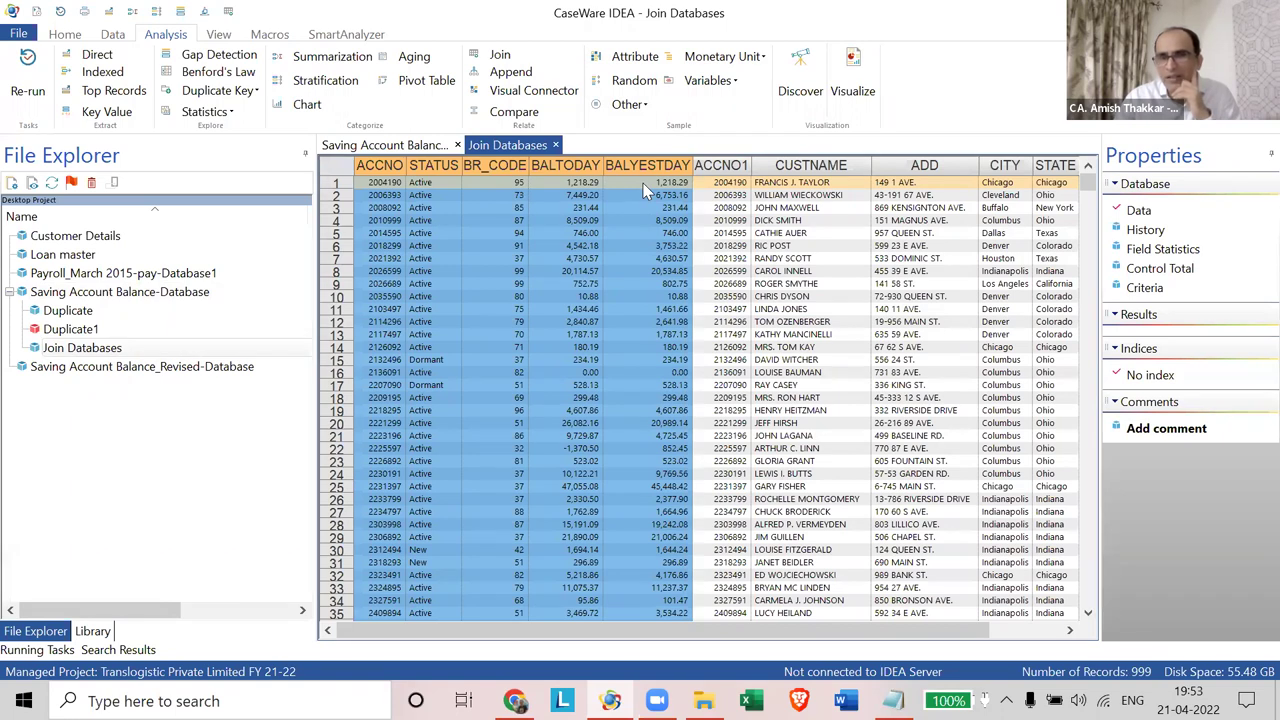
double_click(78, 238)
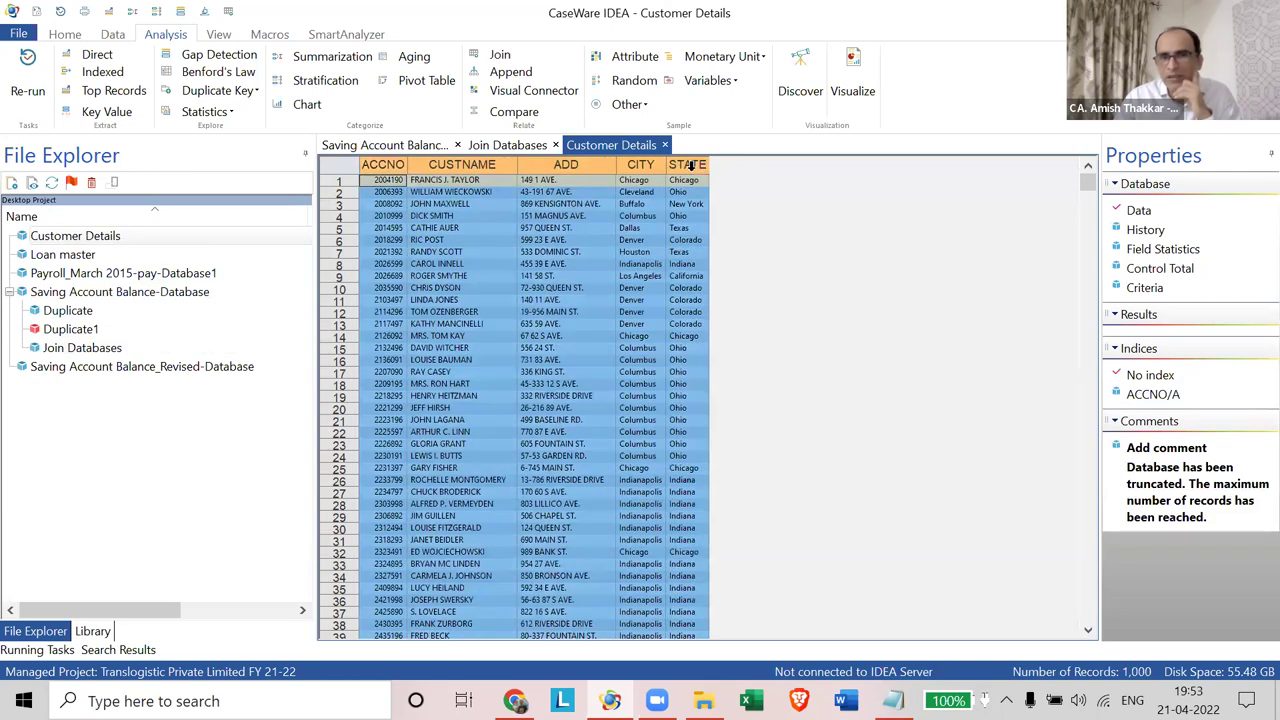
left_click(510, 145)
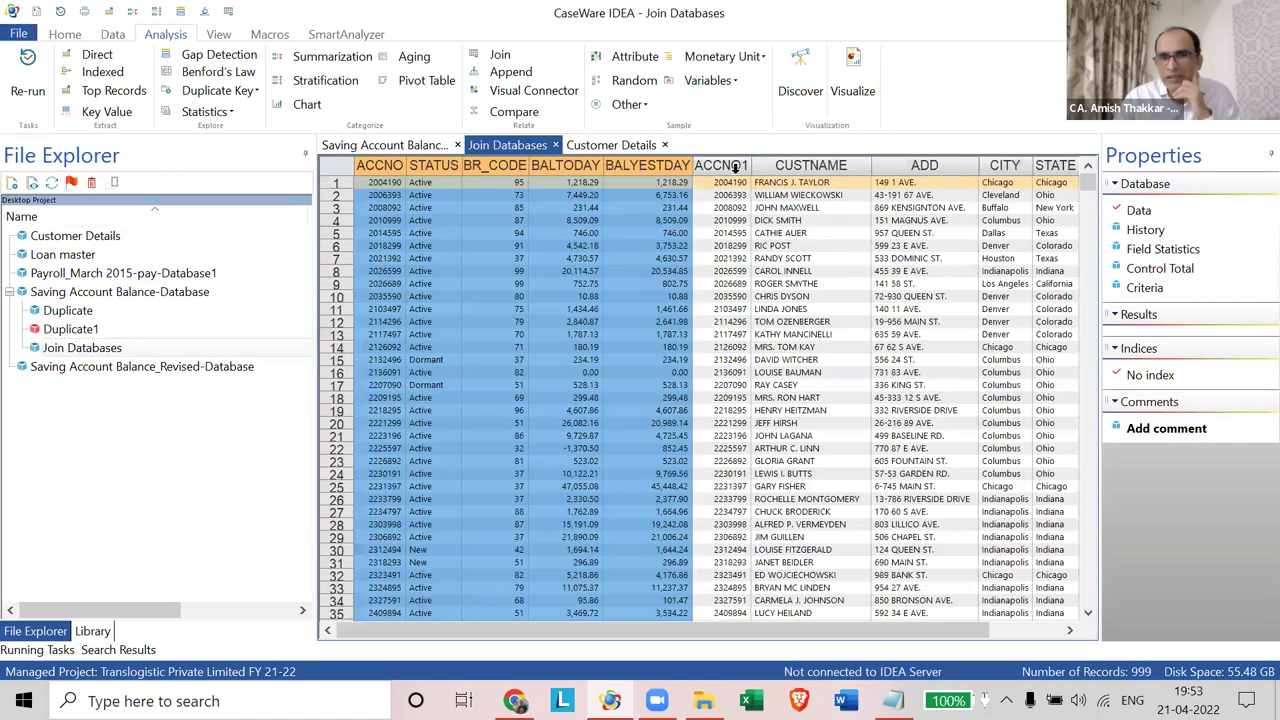
left_click_drag(737, 166, 1015, 154)
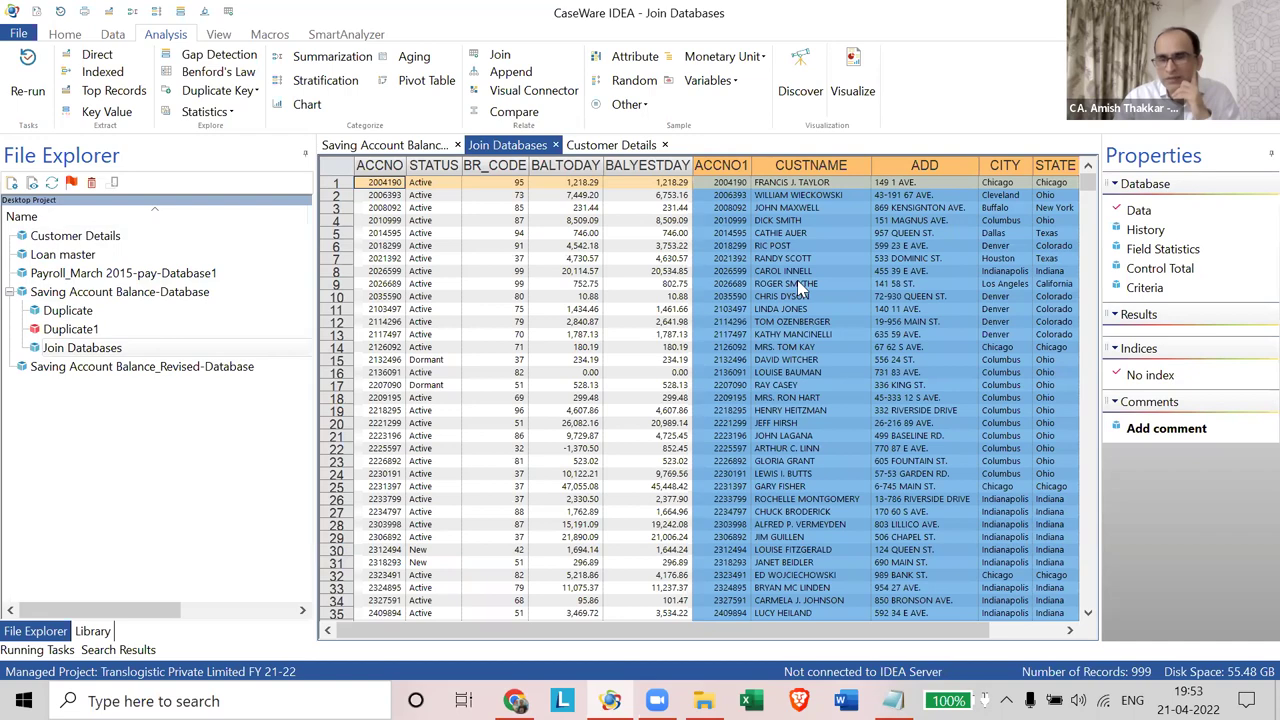
Step: Enlarge the Join Databases view and review its records across all fields, from ACCNO through to STATE
left_click_drag(797, 280, 797, 272)
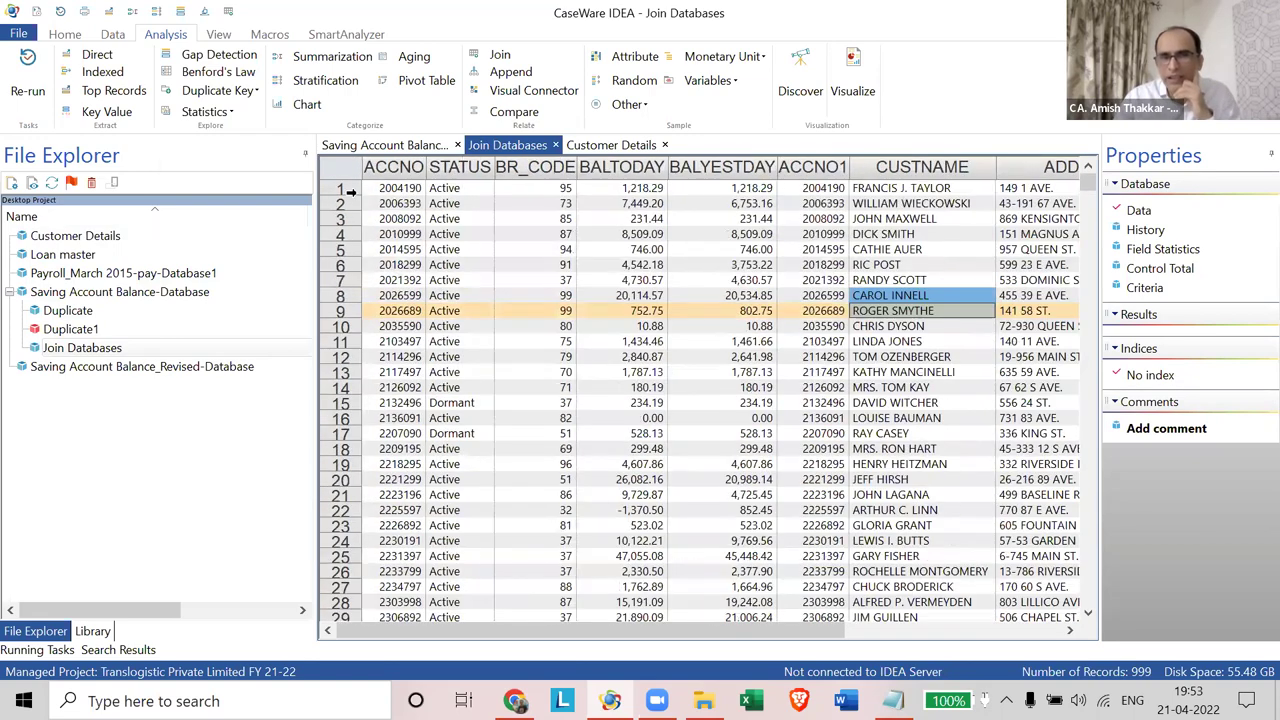
left_click(396, 190)
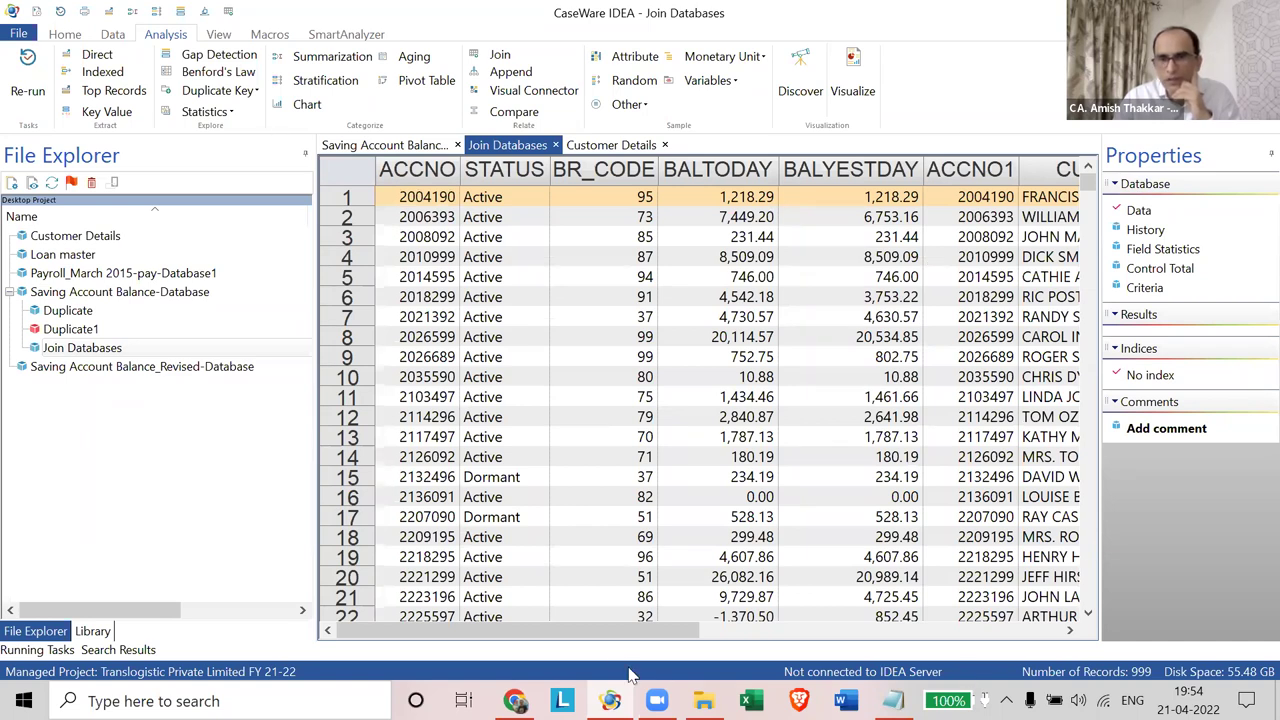
left_click_drag(797, 632, 944, 632)
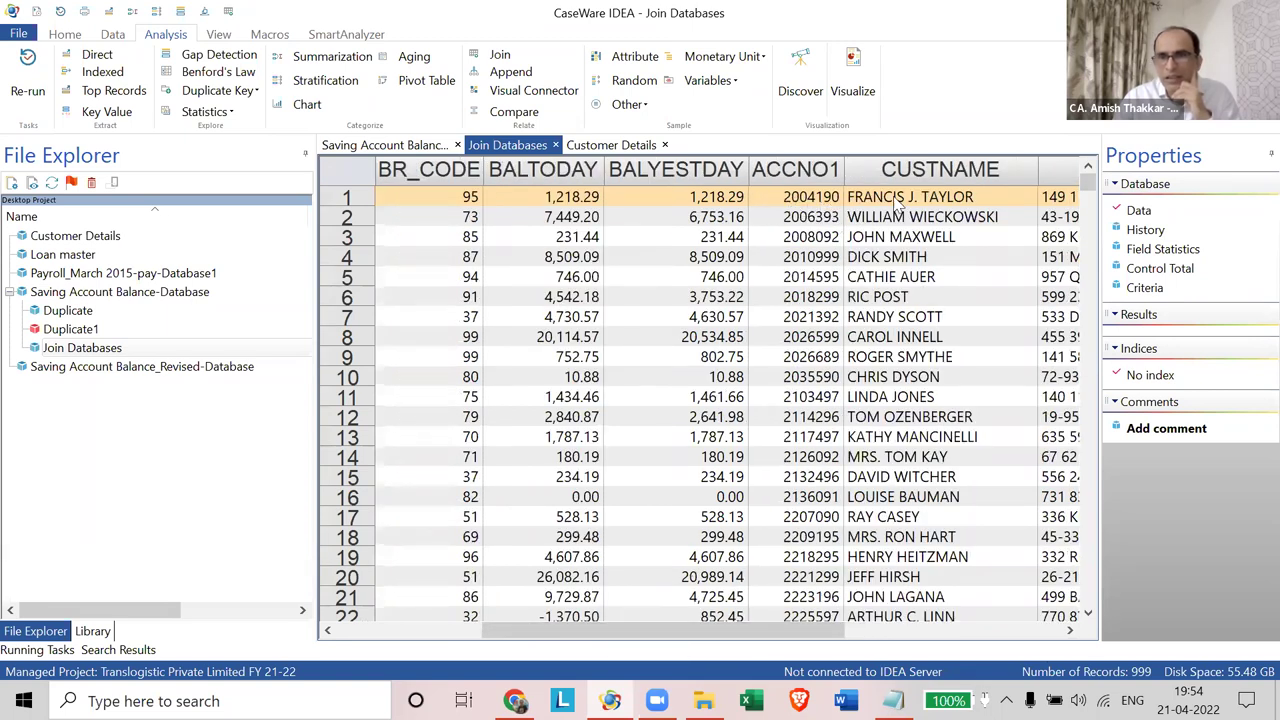
left_click(1069, 630)
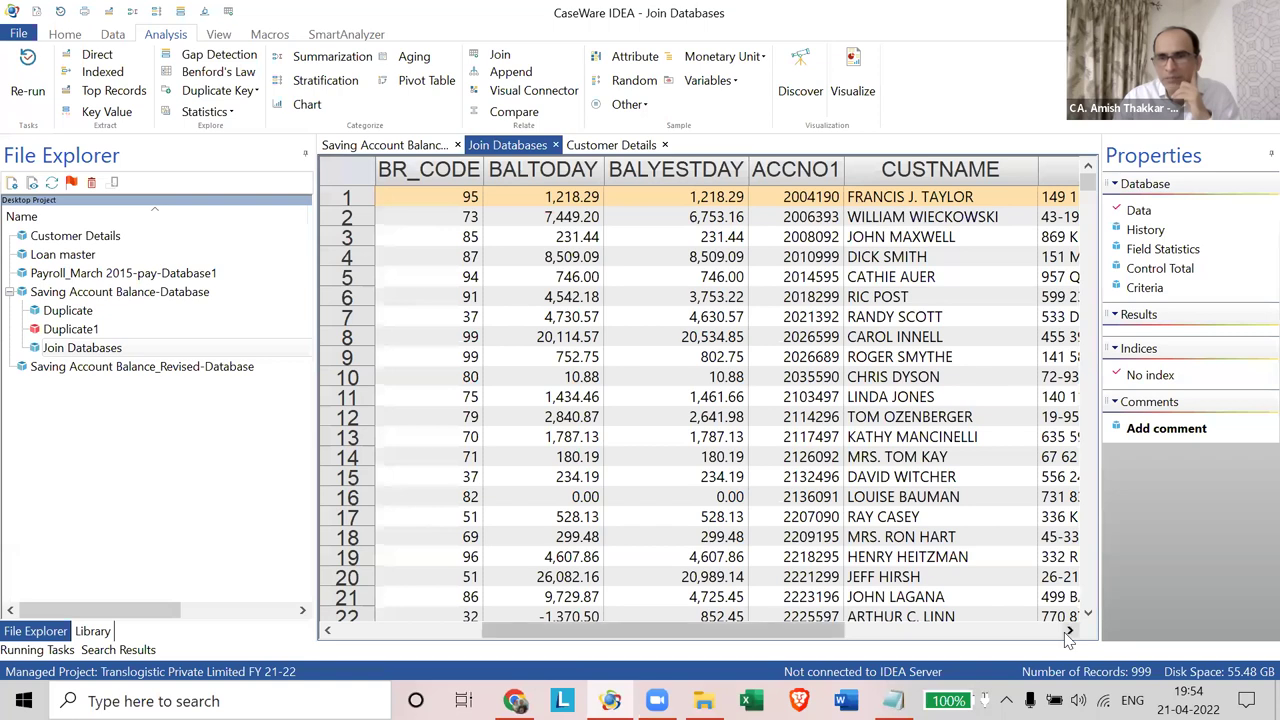
scroll(792, 193, "right", 2)
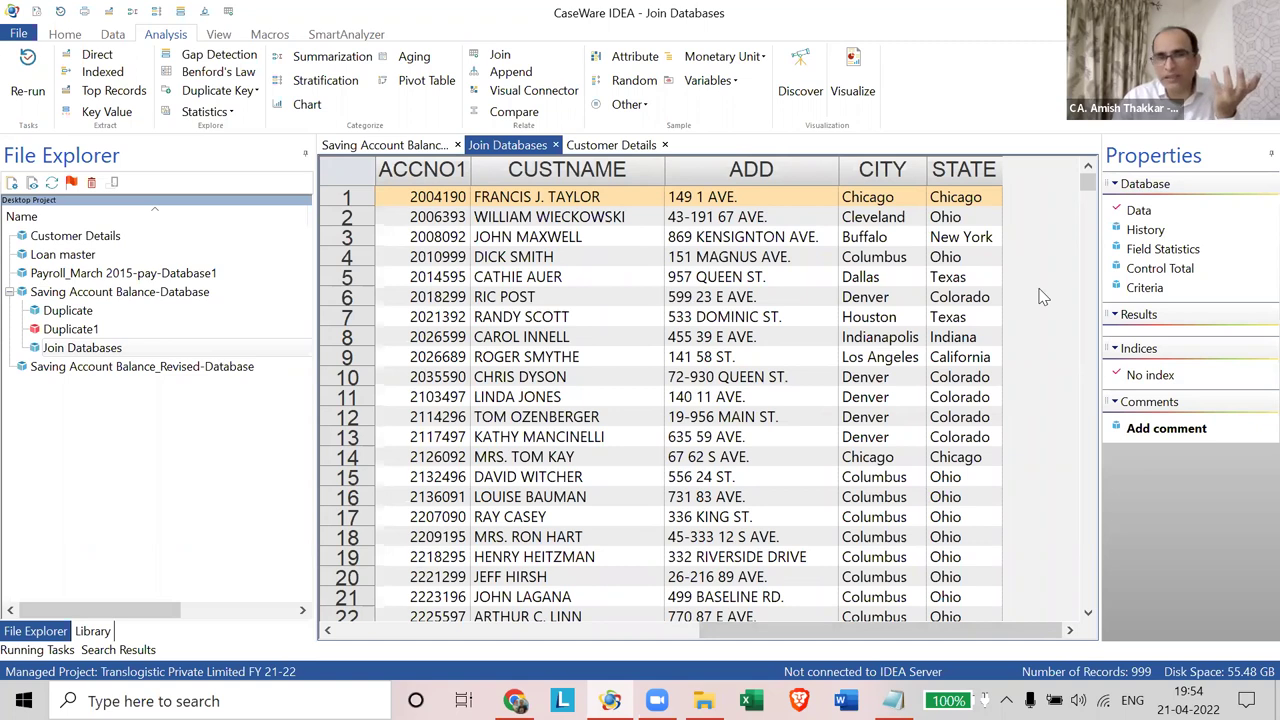
left_click(541, 628)
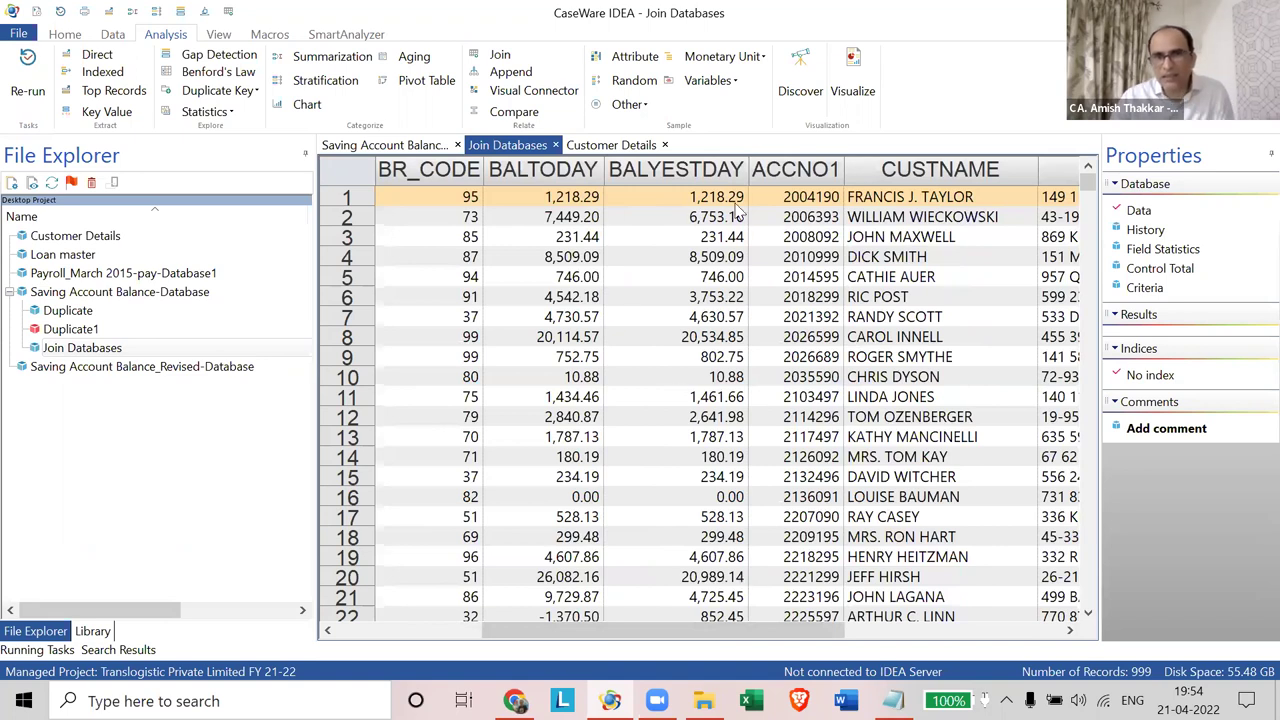
Step: Highlight the ACCNO1 and ACCNO columns in Join Databases and compare the repeated account number field
left_click(776, 172)
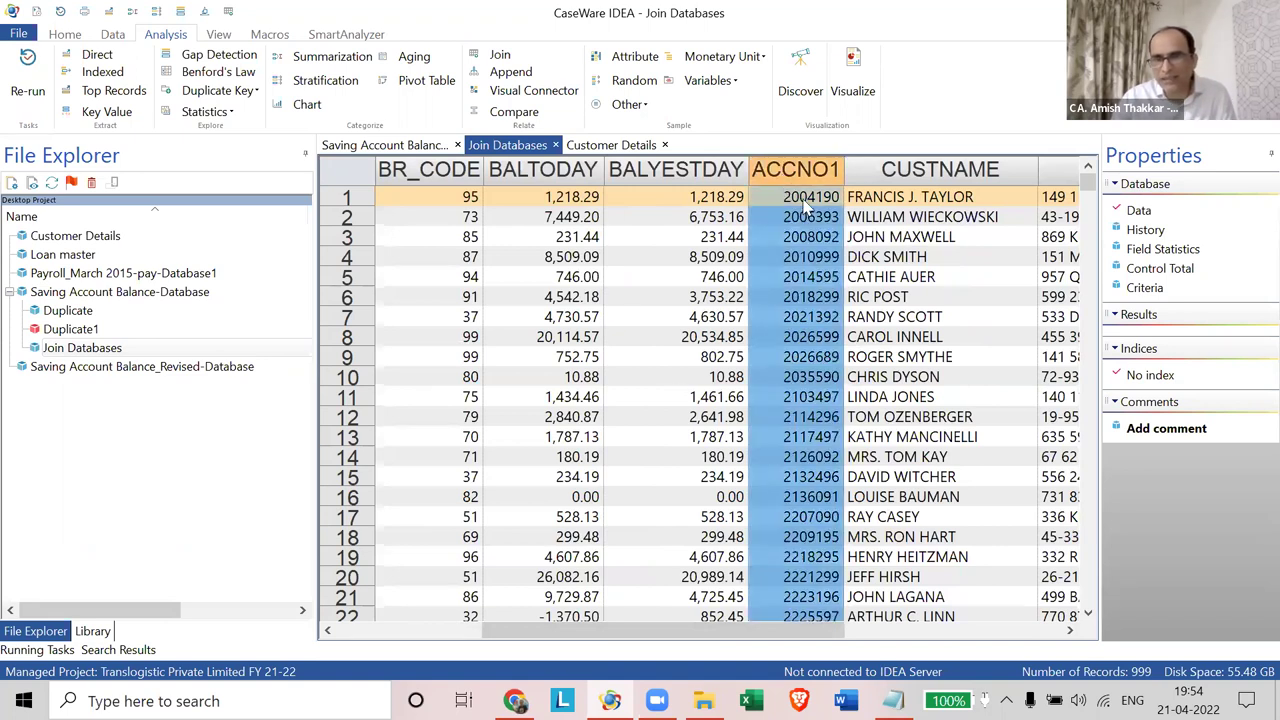
left_click_drag(648, 630, 460, 290)
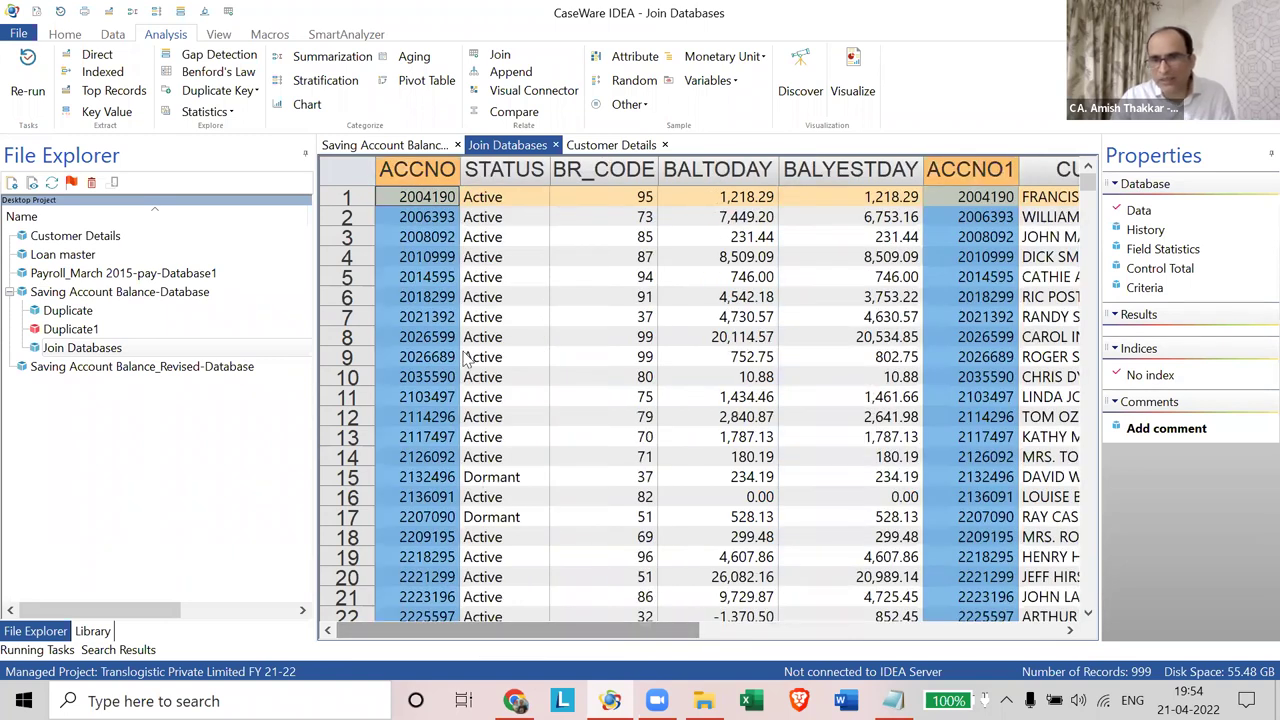
left_click_drag(569, 637, 715, 637)
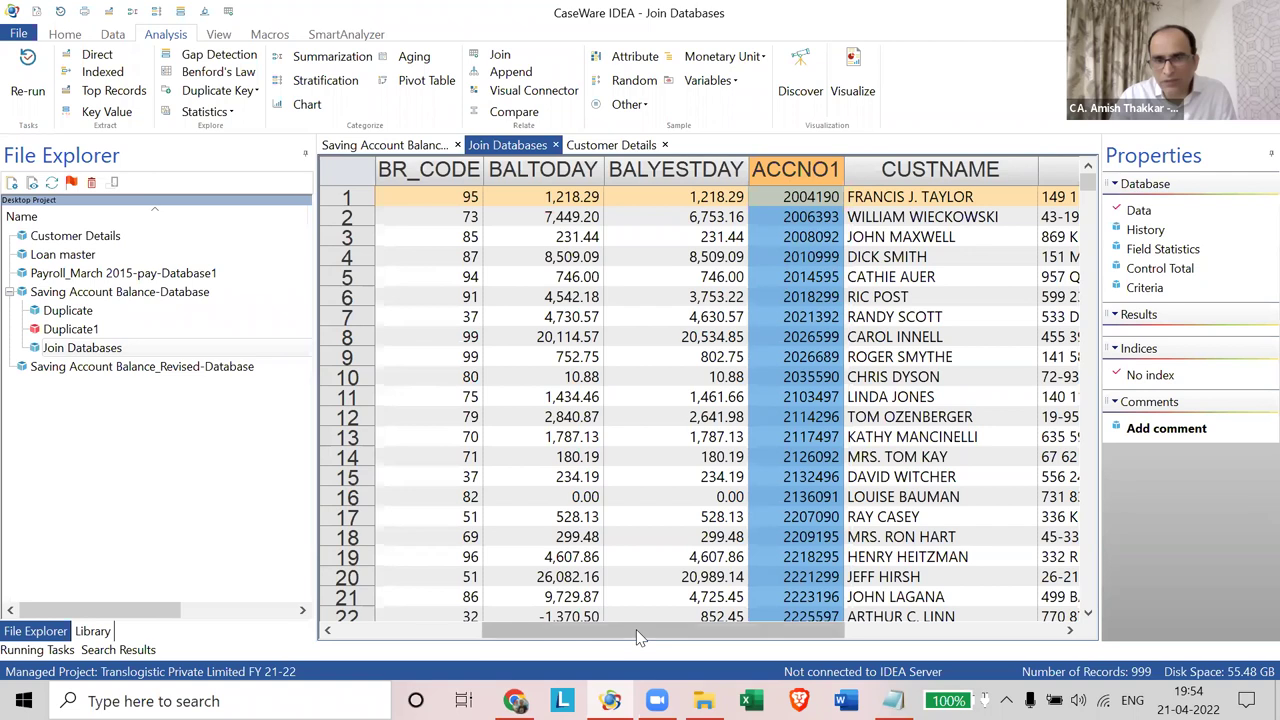
left_click_drag(643, 634, 424, 546)
left_click_drag(622, 634, 855, 525)
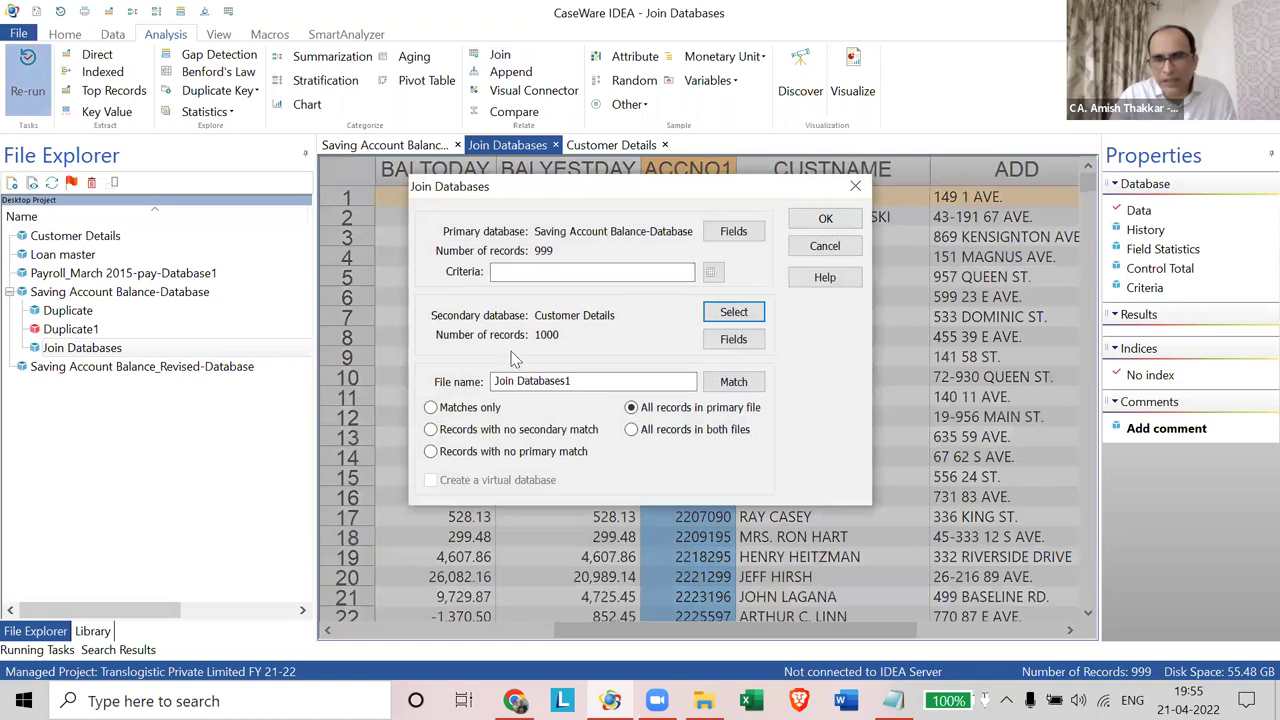
Step: Re-run the join with ACCNO excluded from the Customer Details fields, saving the result as Join Databases1
left_click(752, 341)
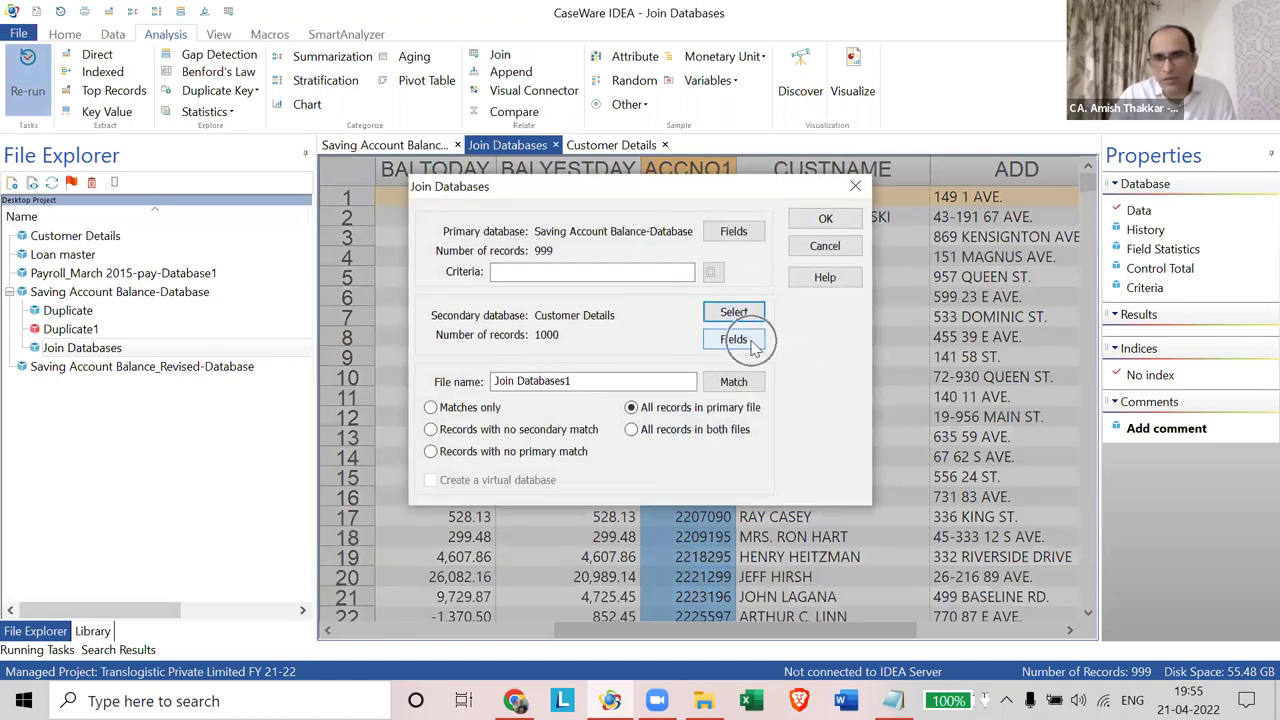
left_click(752, 341)
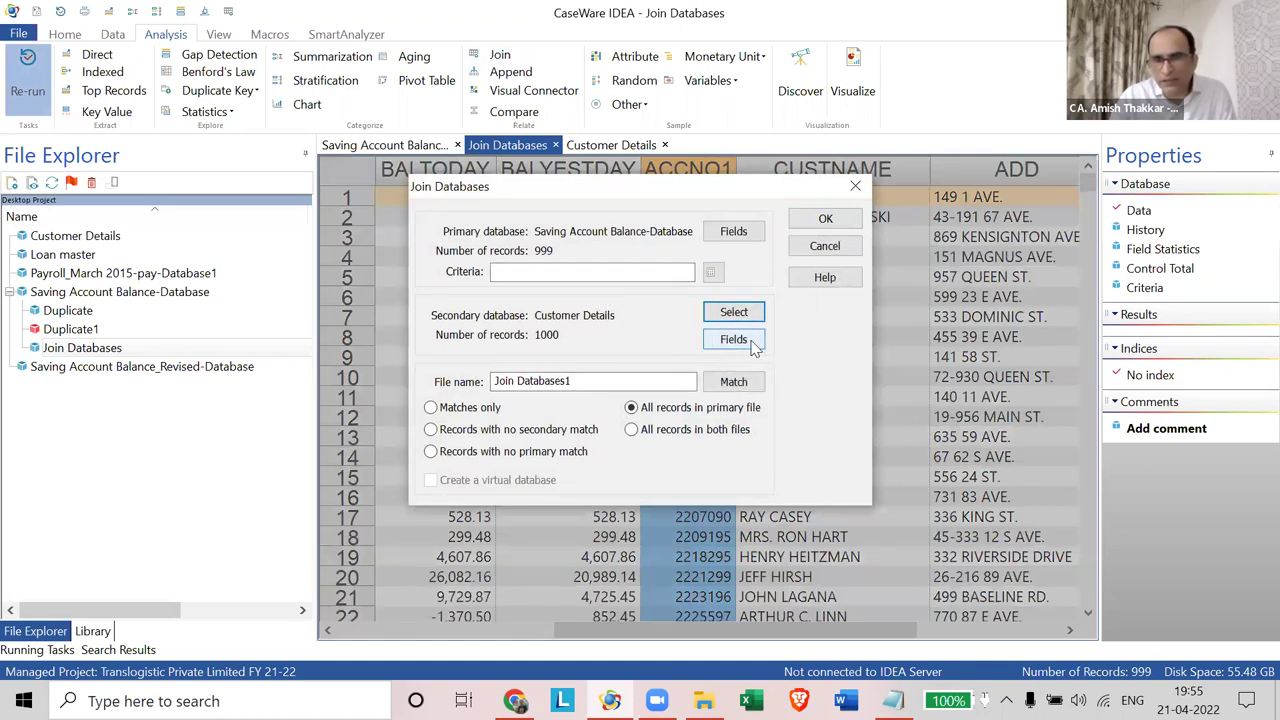
left_click(752, 341)
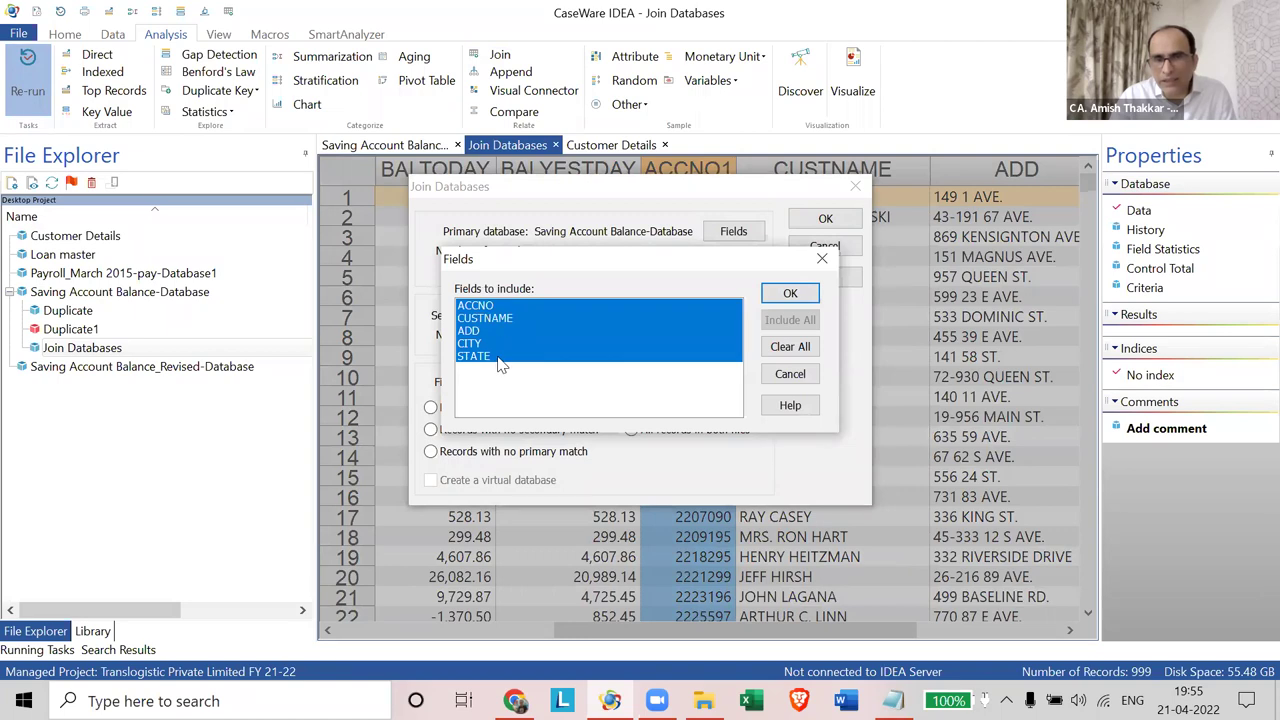
left_click(490, 308)
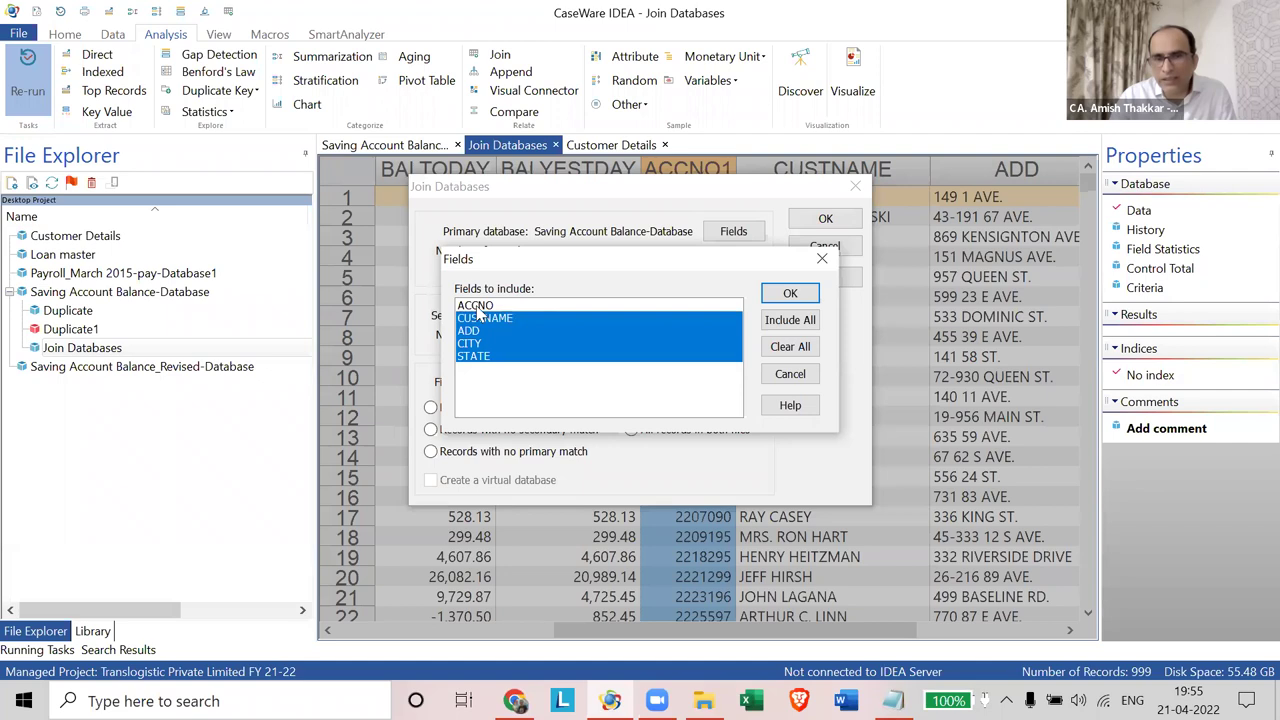
left_click(791, 295)
left_click(823, 220)
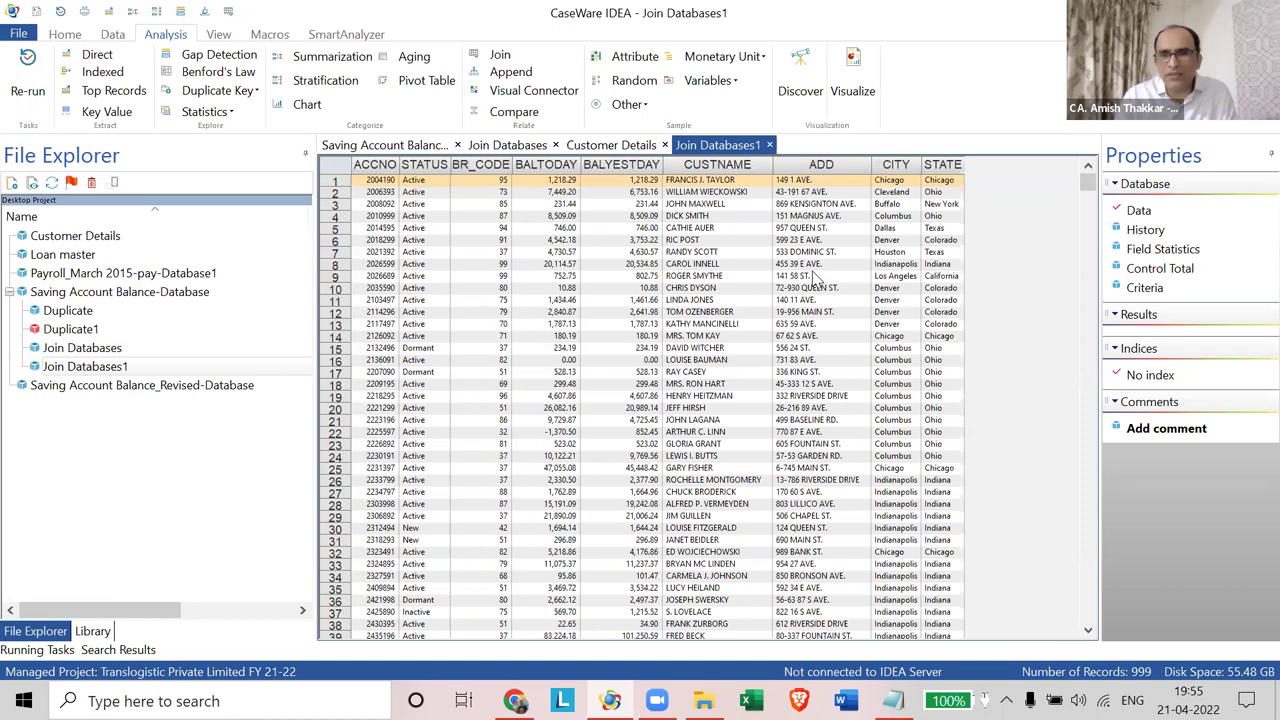
Step: Review the customer and account columns in Join Databases1 and compare them with the columns of Join Databases
left_click(716, 164)
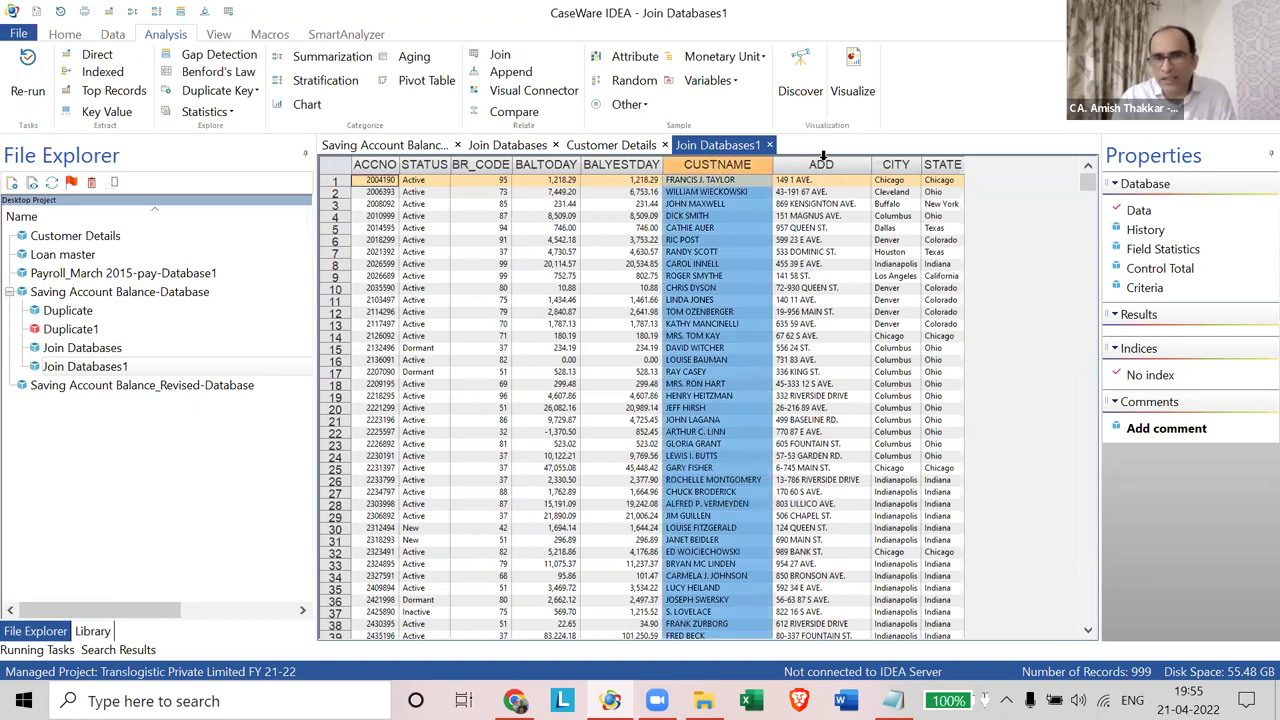
left_click_drag(822, 160, 942, 160)
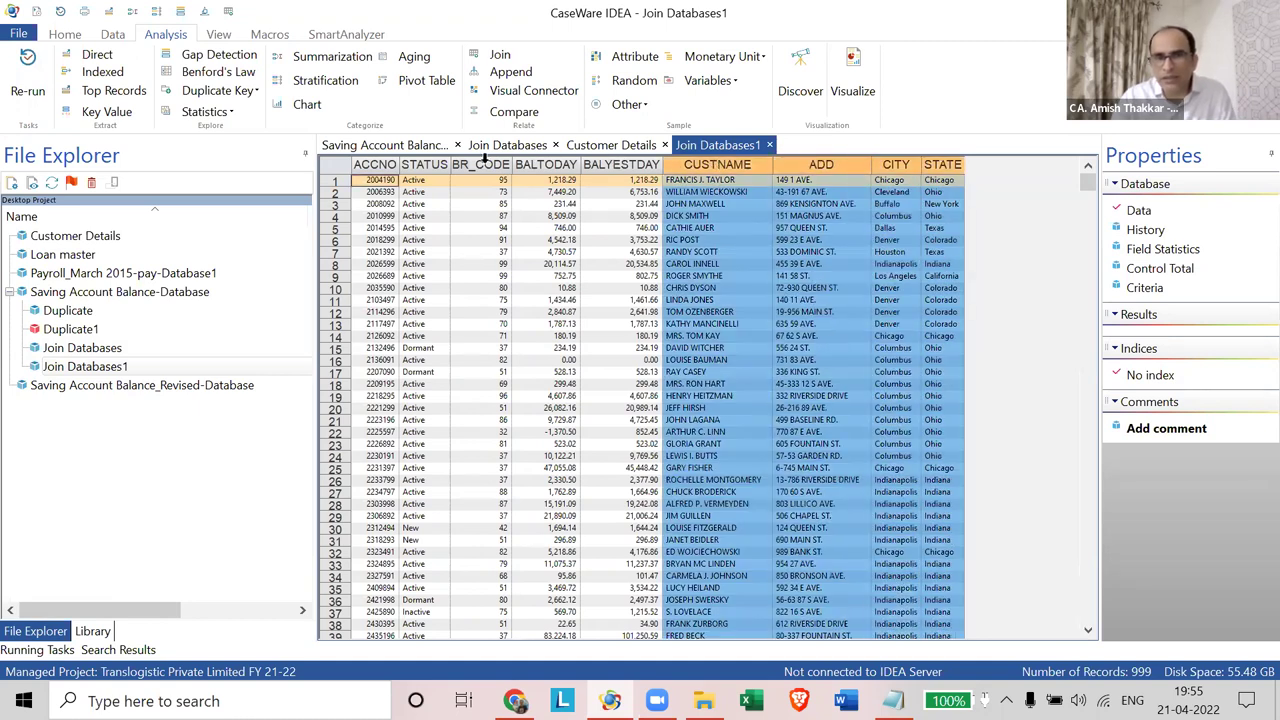
key("ctrl+a")
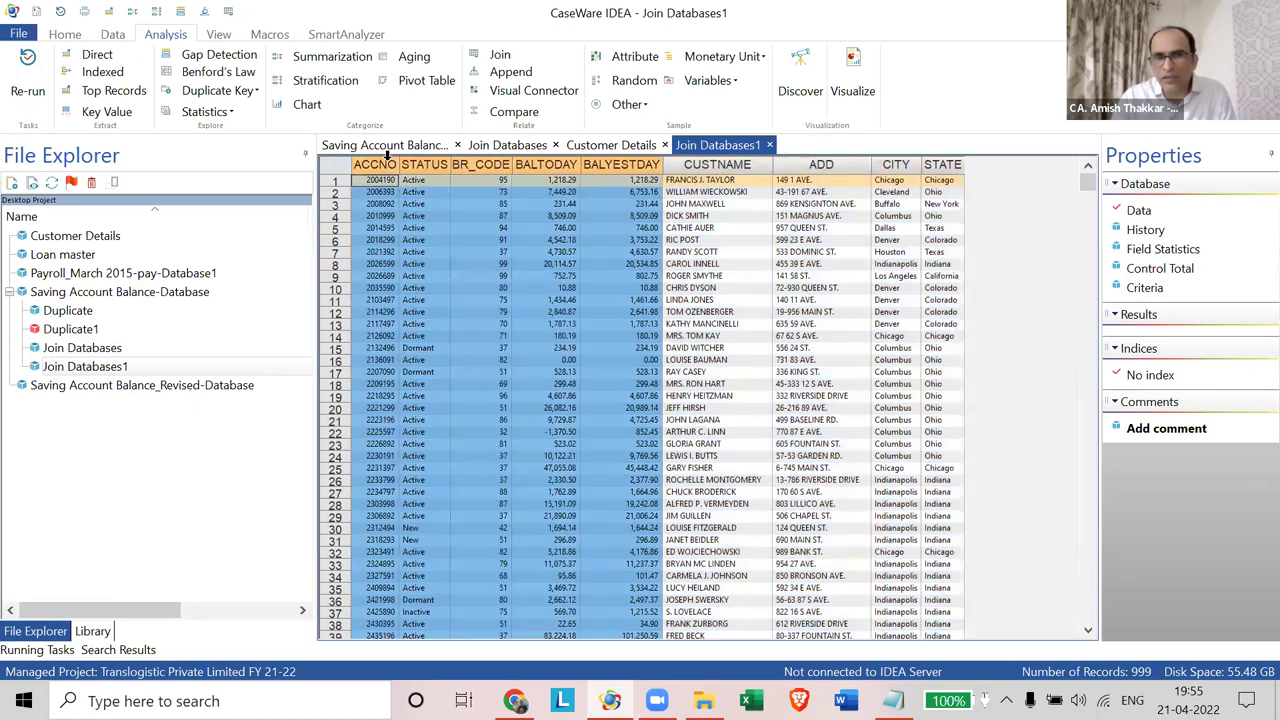
left_click(510, 146)
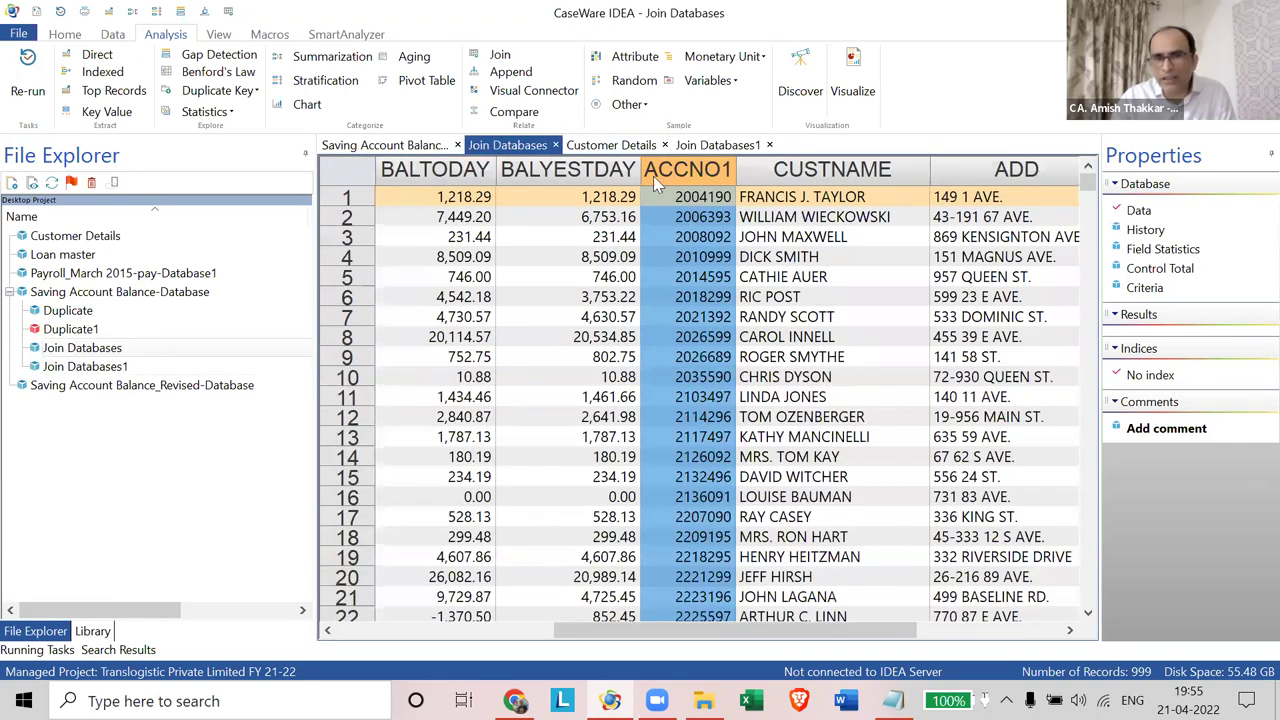
left_click(712, 145)
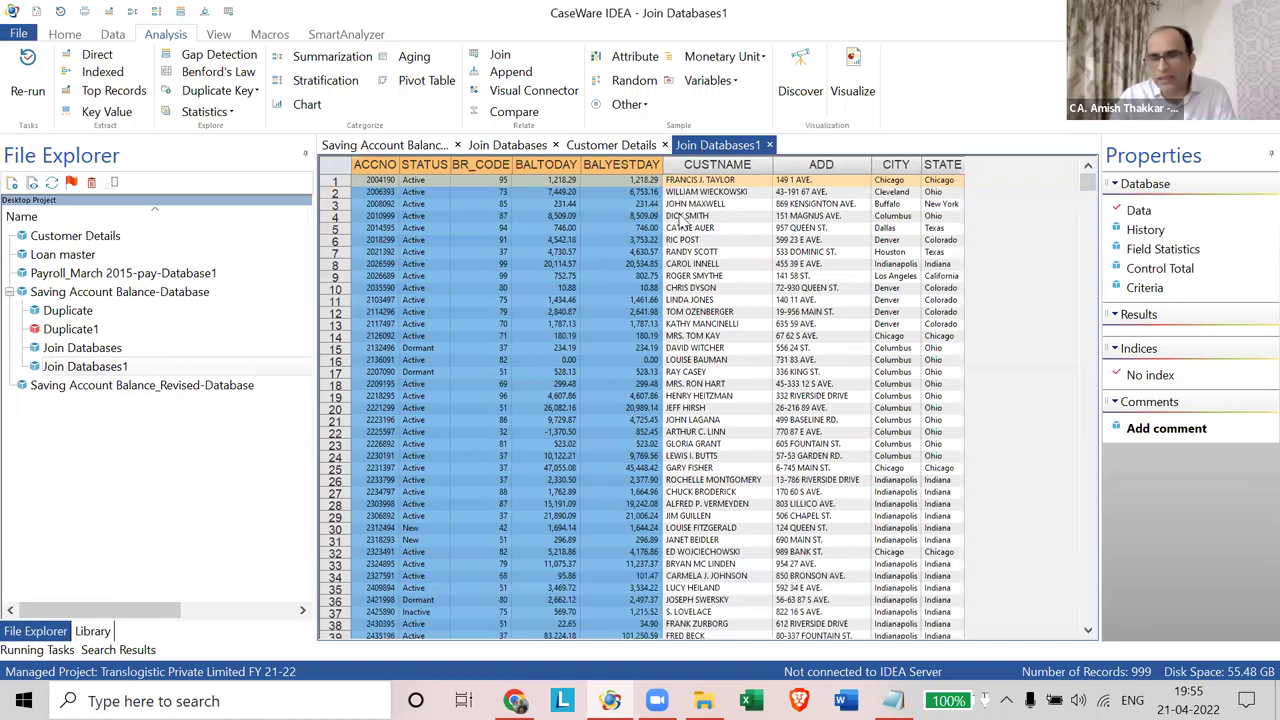
Step: Reopen the join settings from Join Databases1, examine the option for all records in the primary file, and close them without running
left_click(753, 304)
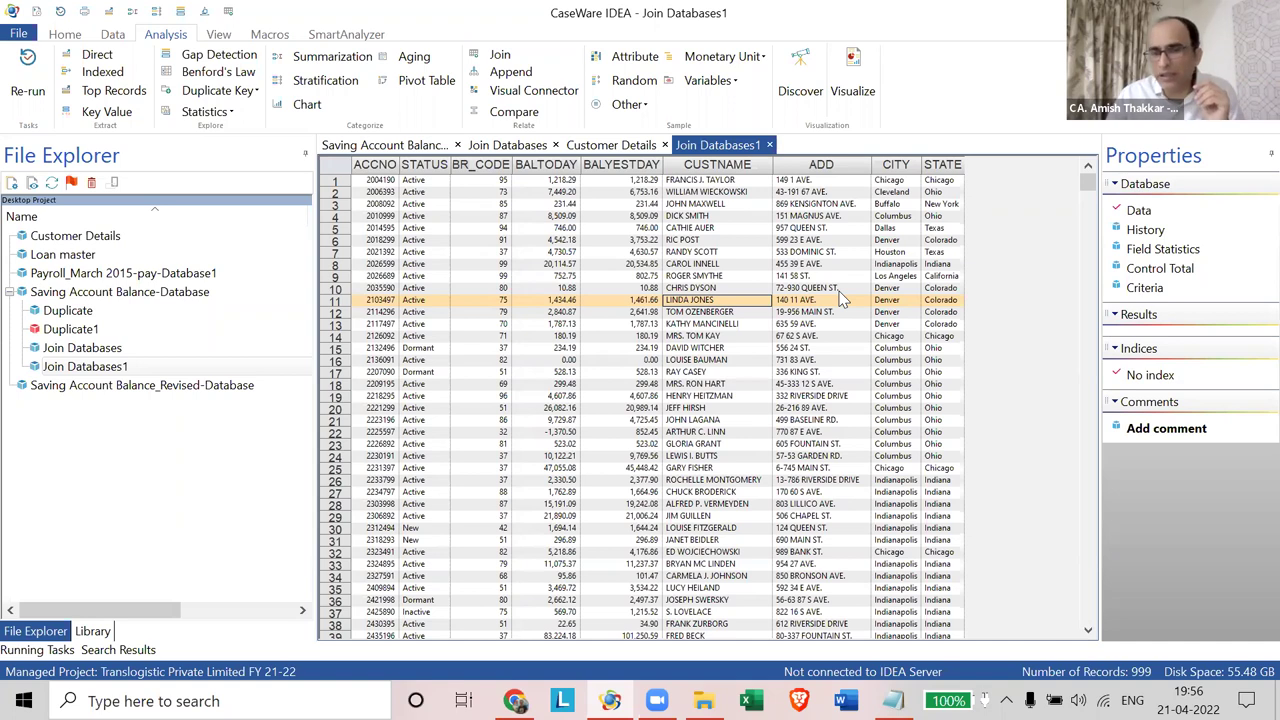
left_click(22, 86)
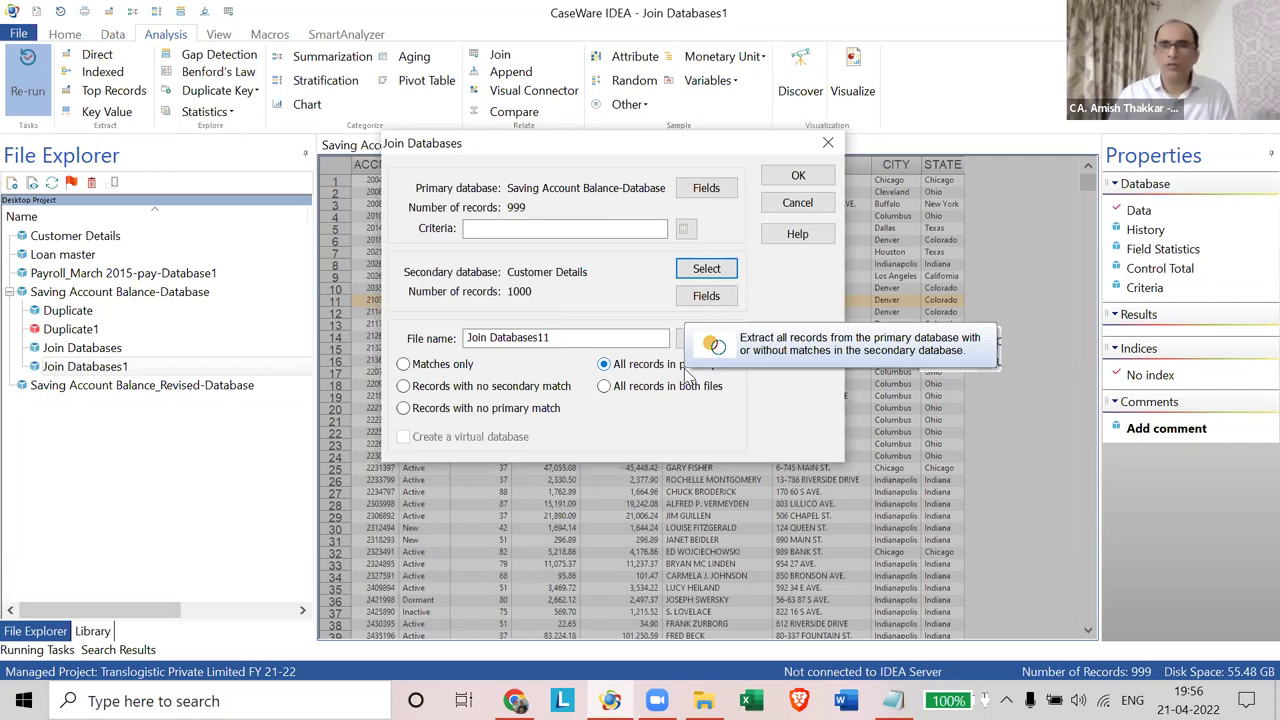
left_click(828, 143)
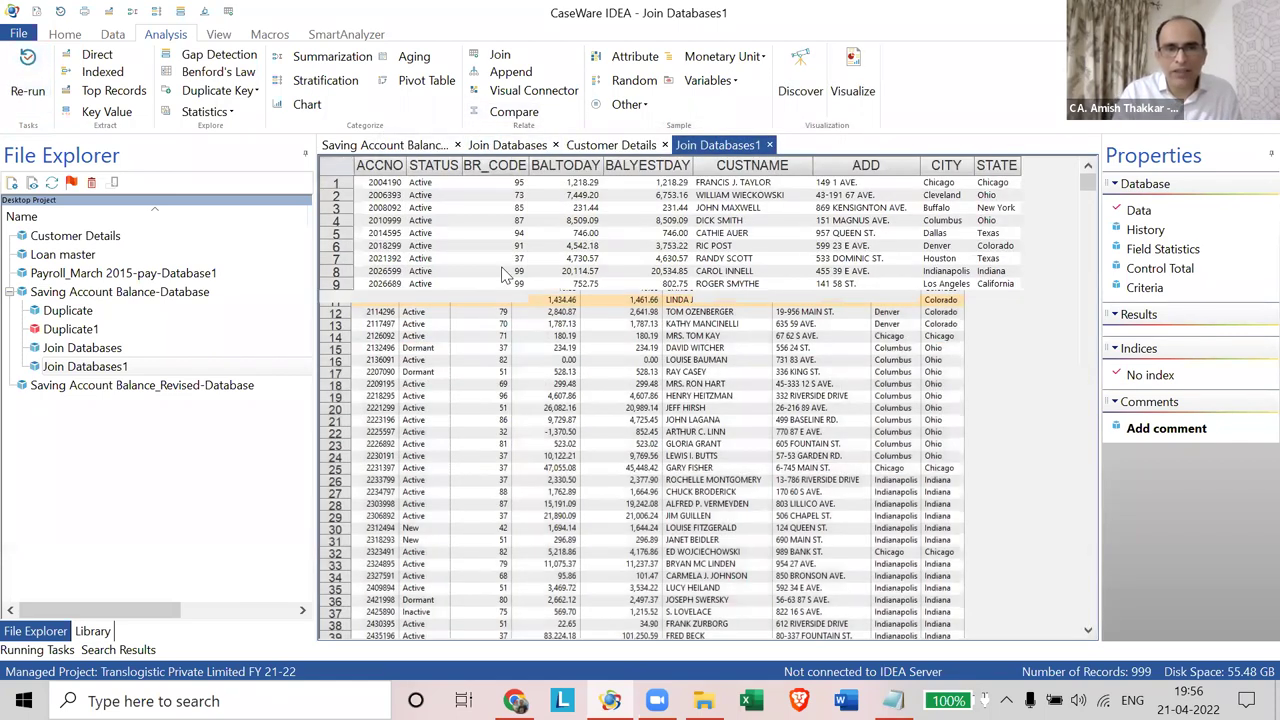
Step: Compare account records across Saving Account Balance-Database, Join Databases and Customer Details, checking individual ACCNO entries in the customer list
left_click(419, 145)
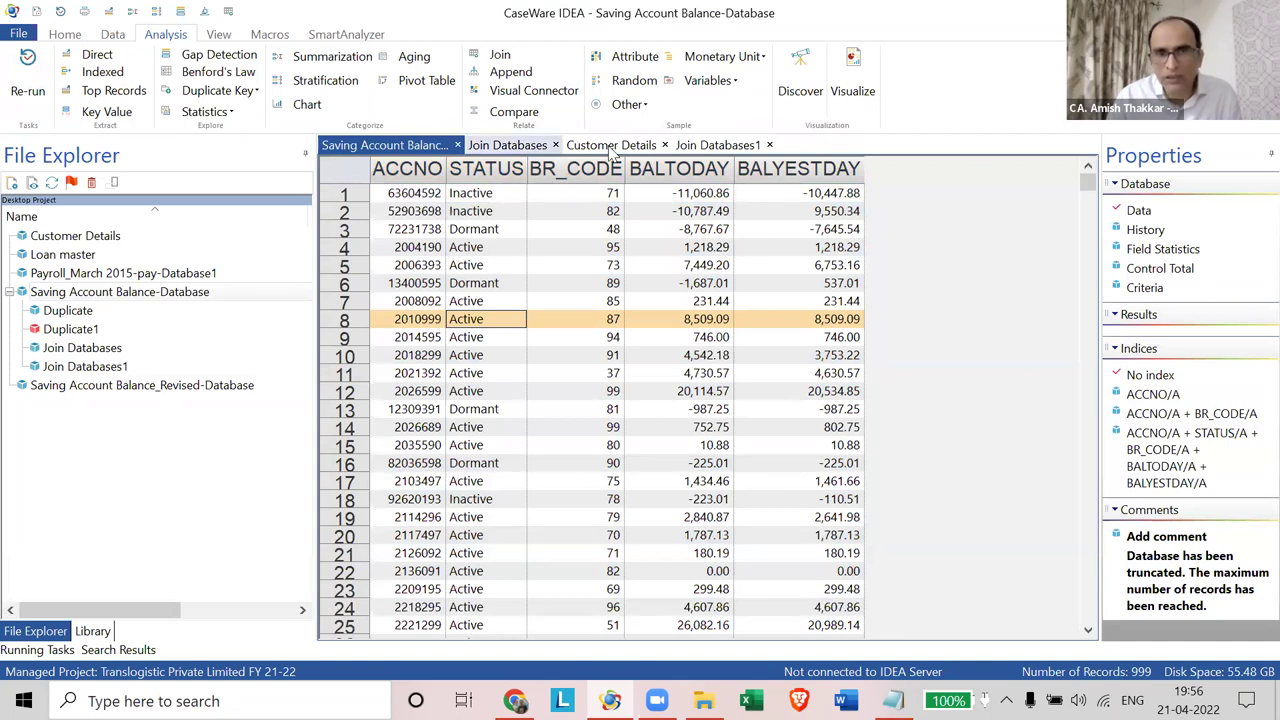
left_click(507, 145)
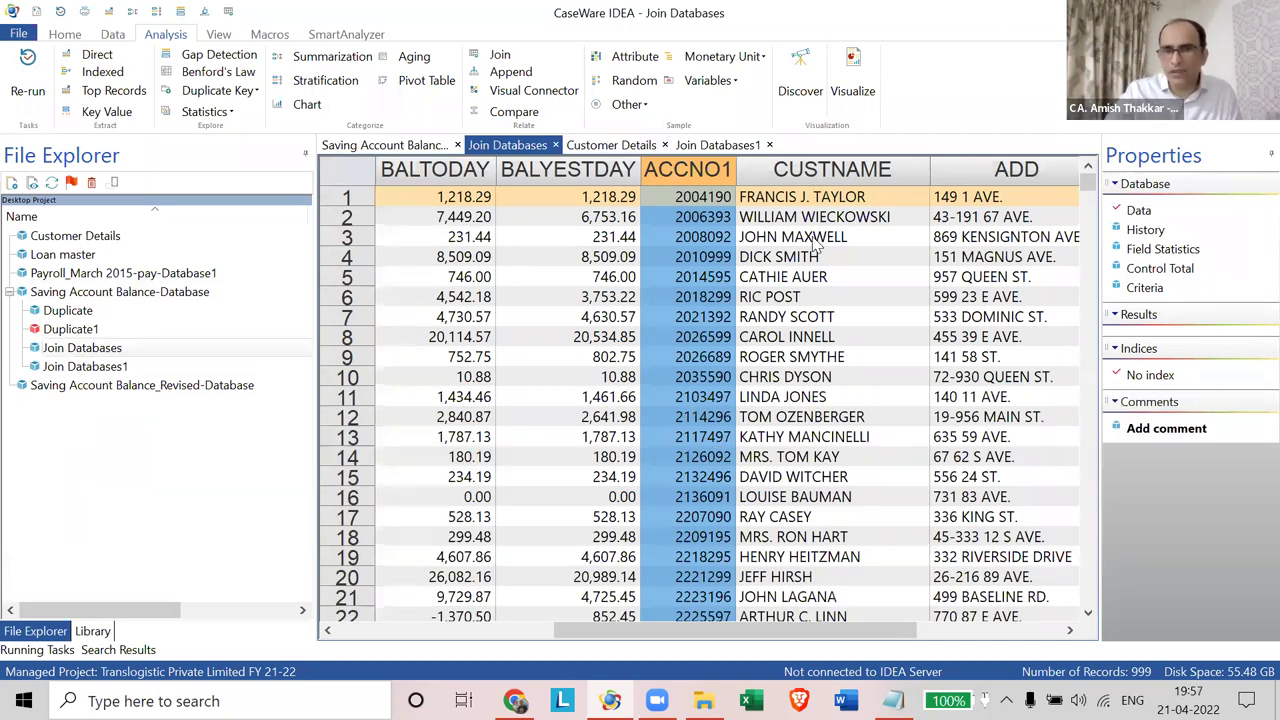
left_click(608, 145)
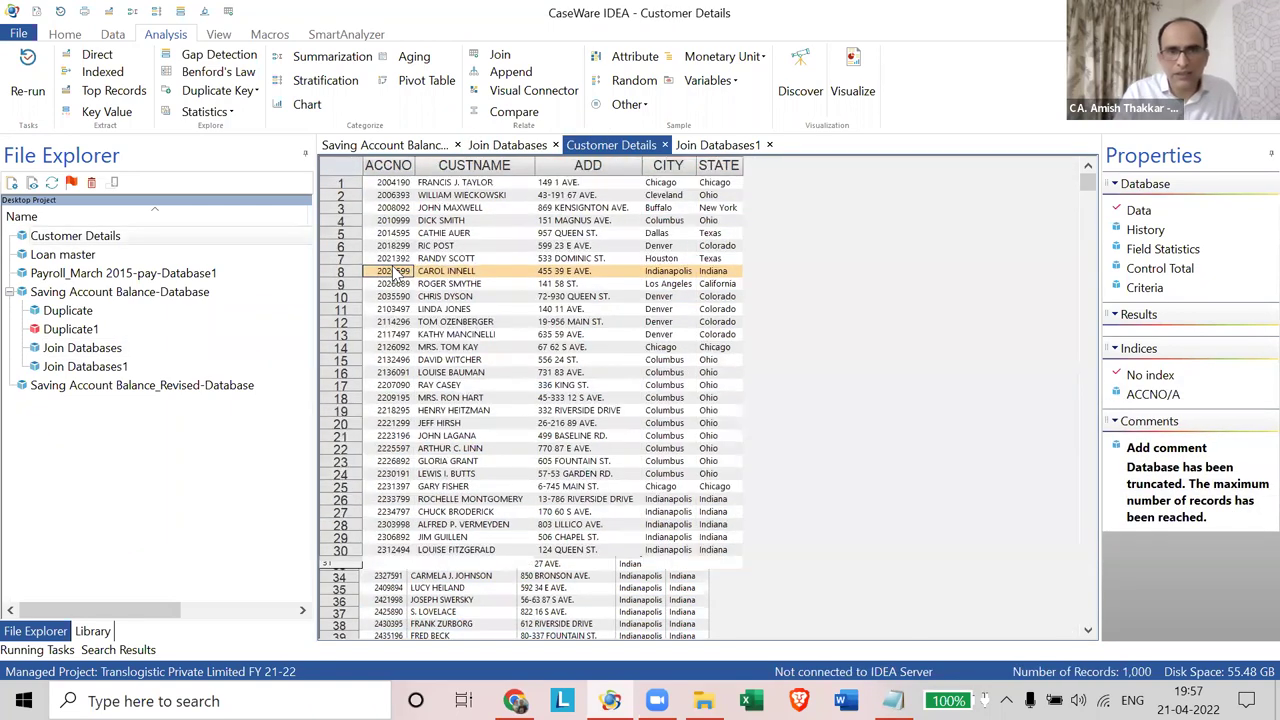
scroll(395, 270, "down", 3)
scroll(395, 270, "up", 1, "ctrl")
scroll(395, 270, "up", 3)
left_click(400, 293)
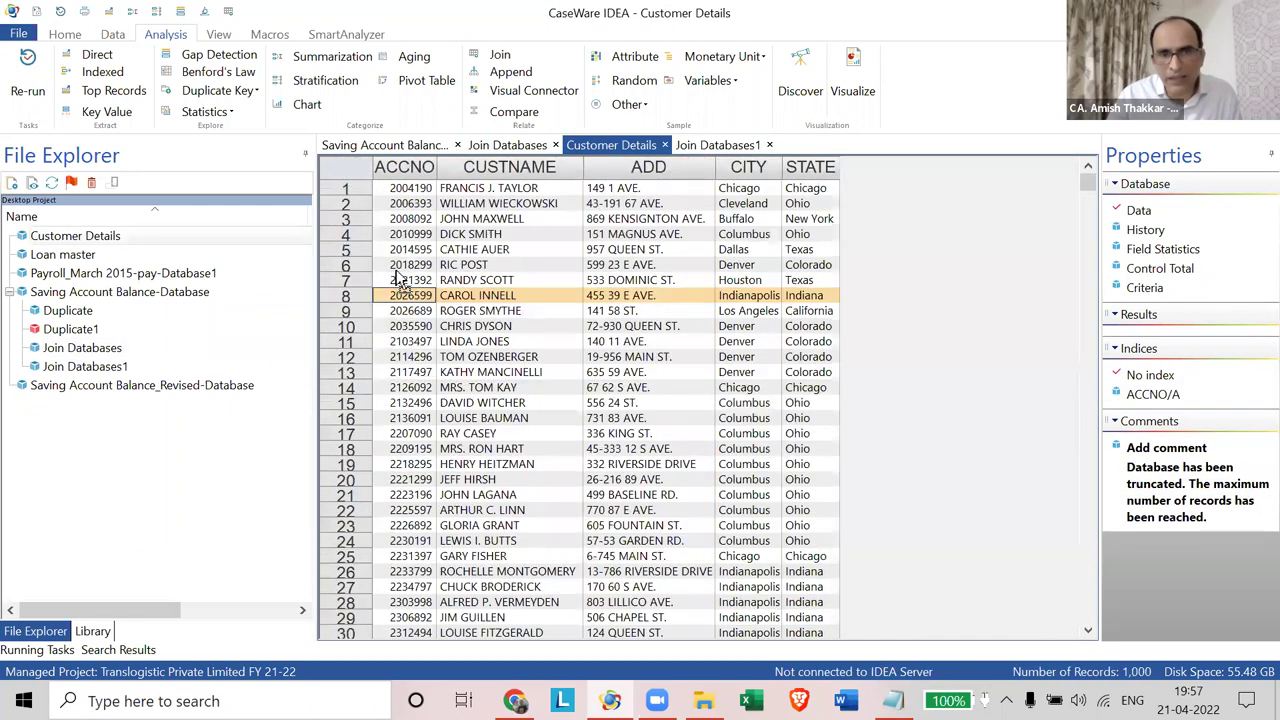
left_click(400, 266)
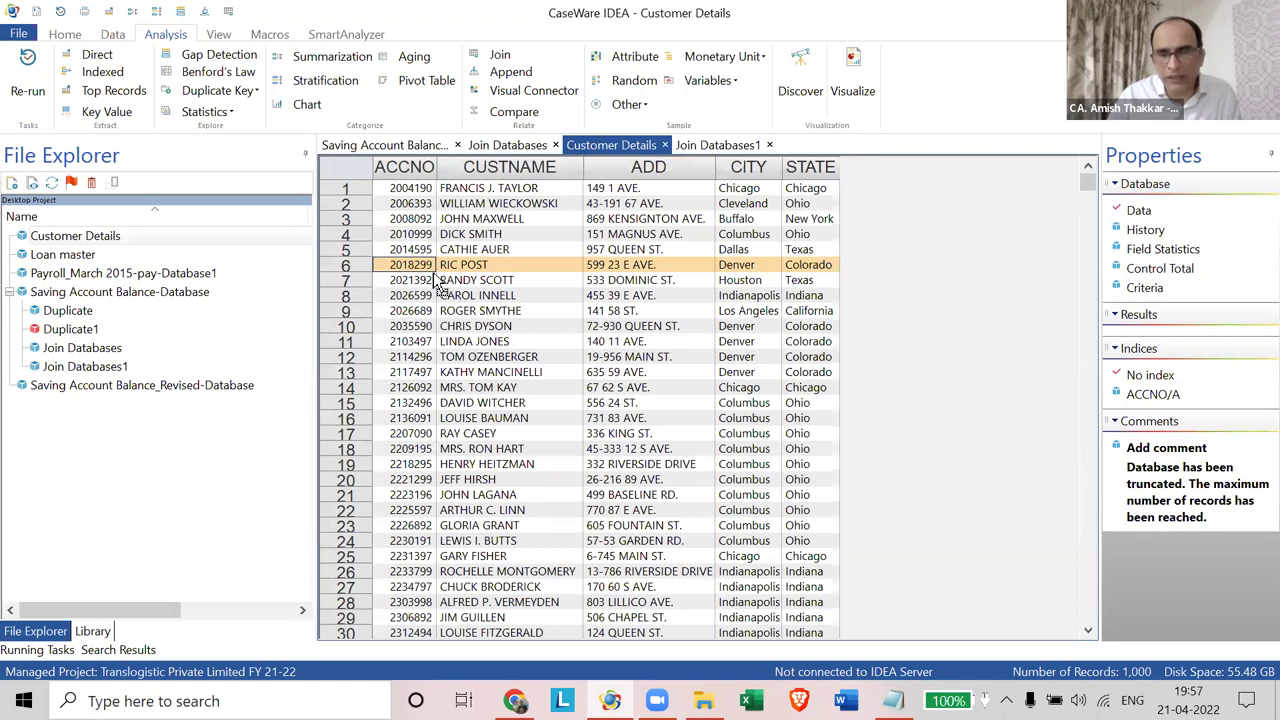
left_click(392, 146)
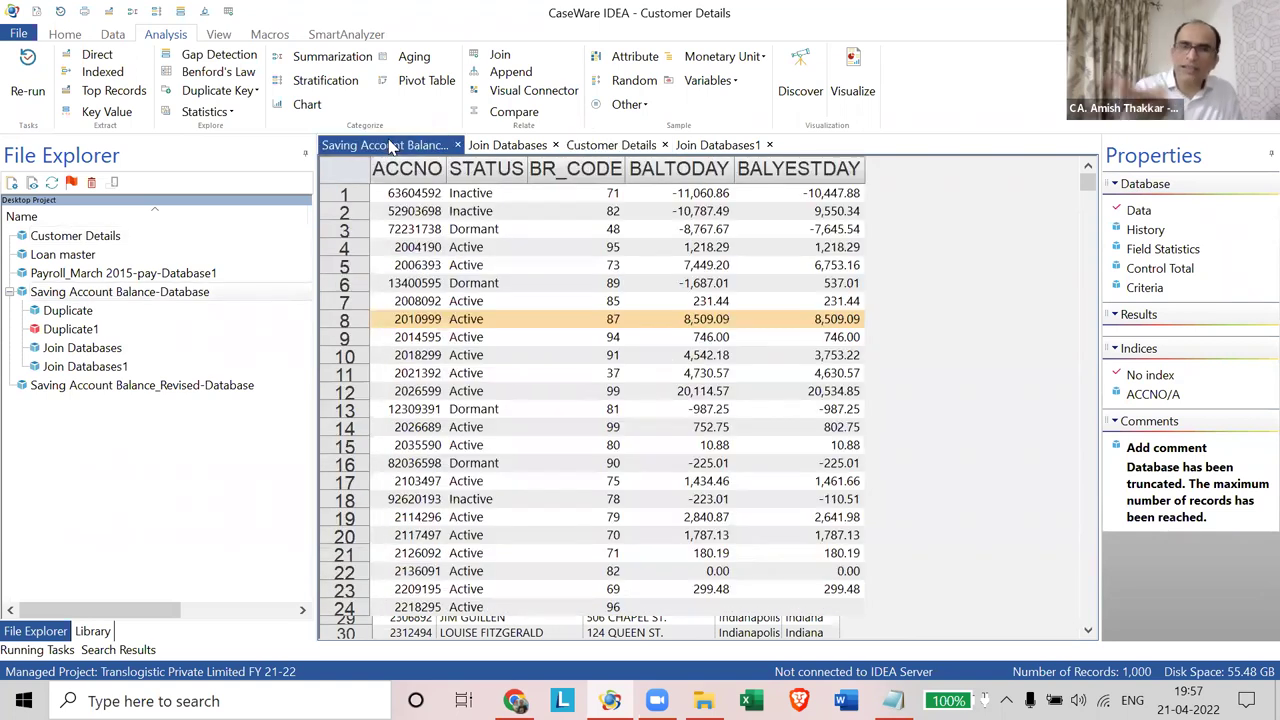
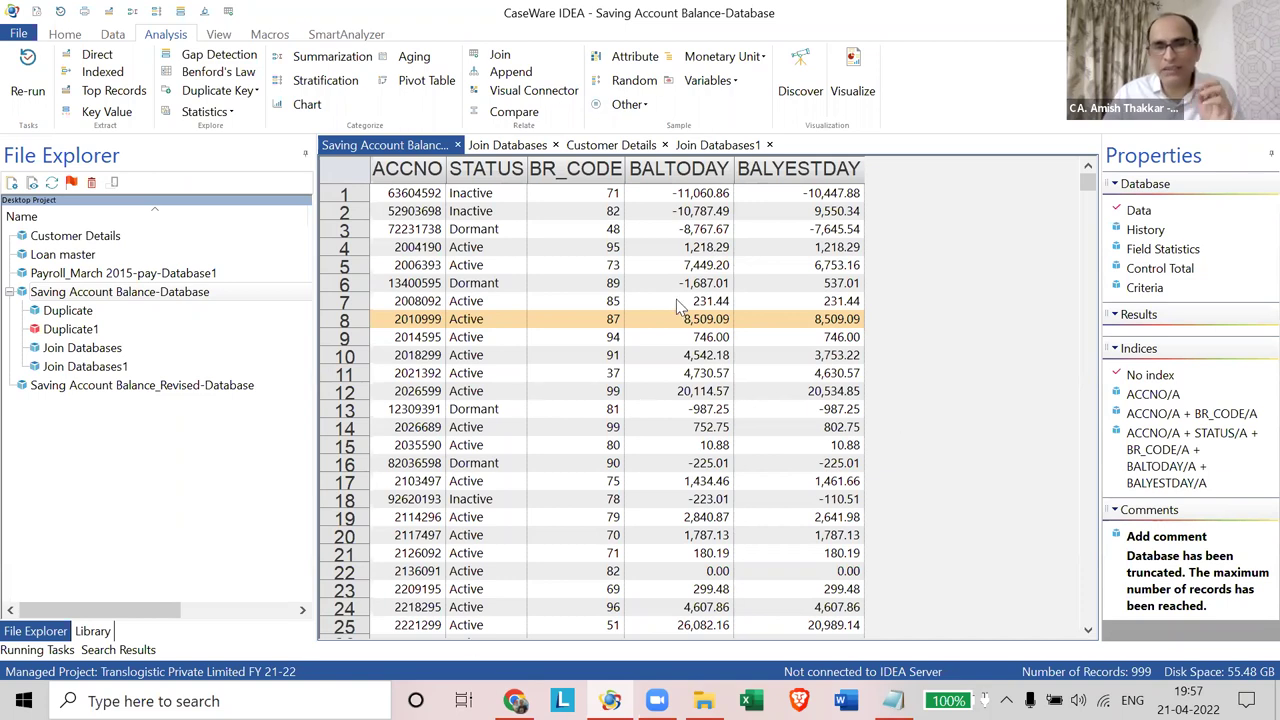
Step: Close all open databases and reopen Saving Account Balance-Database at a larger text size
right_click(700, 158)
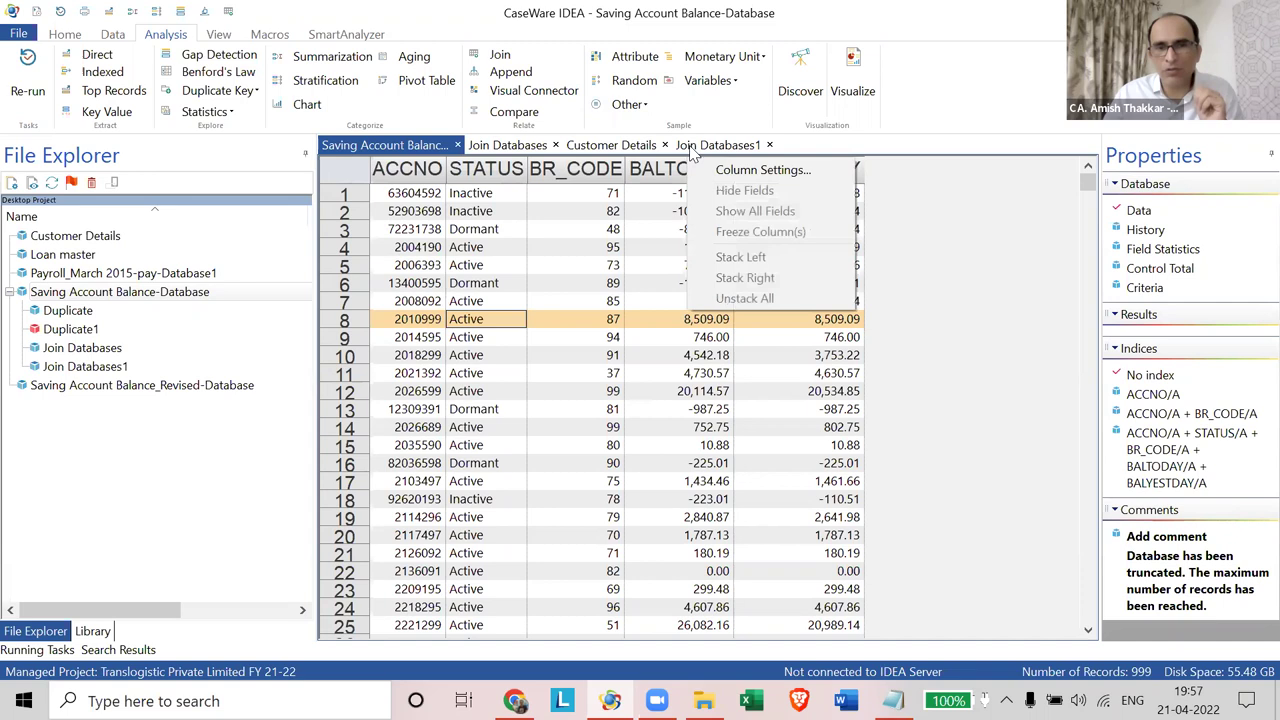
left_click(718, 145)
right_click(700, 146)
left_click(717, 176)
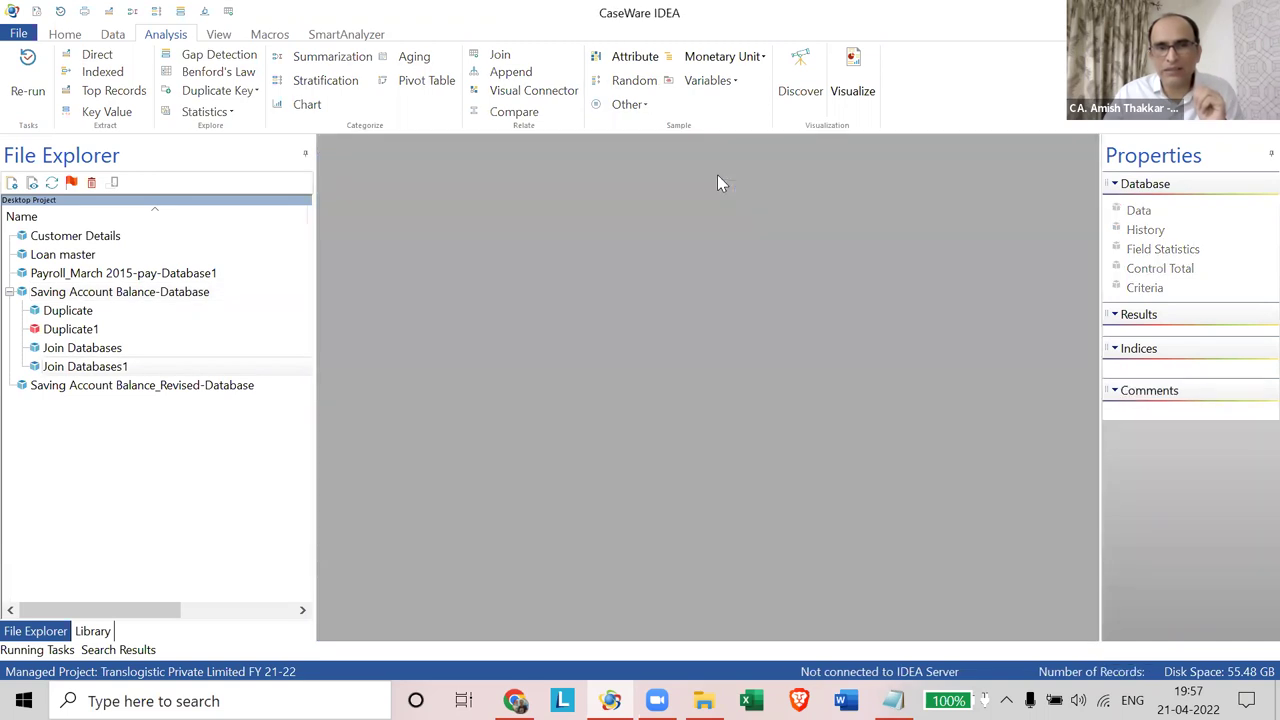
double_click(90, 292)
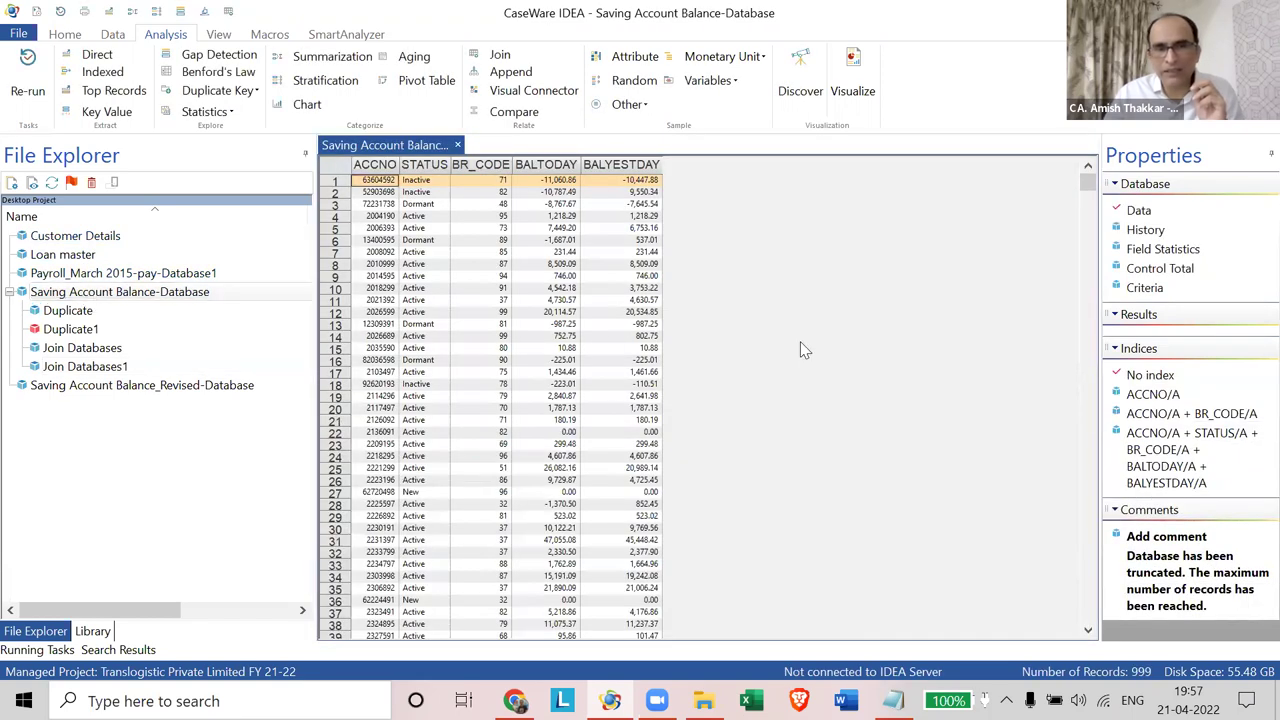
scroll(800, 341, "up", 4, "ctrl")
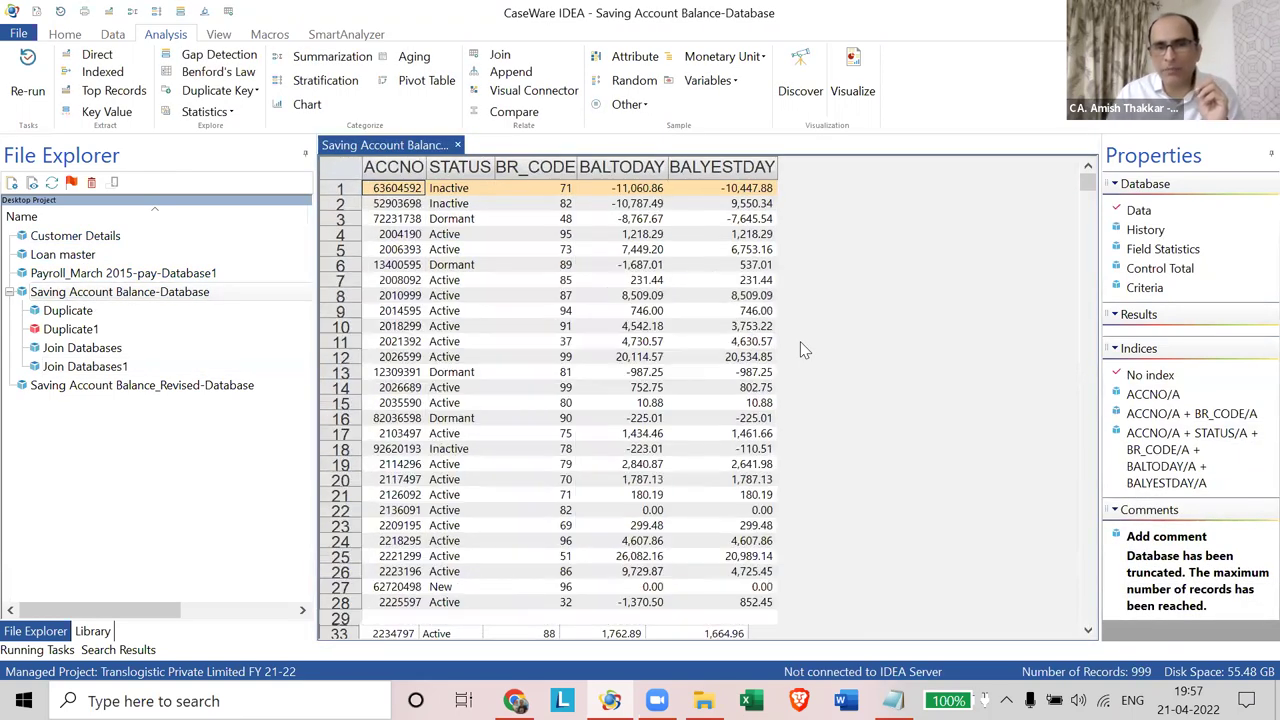
scroll(634, 166, "up", 1, "ctrl")
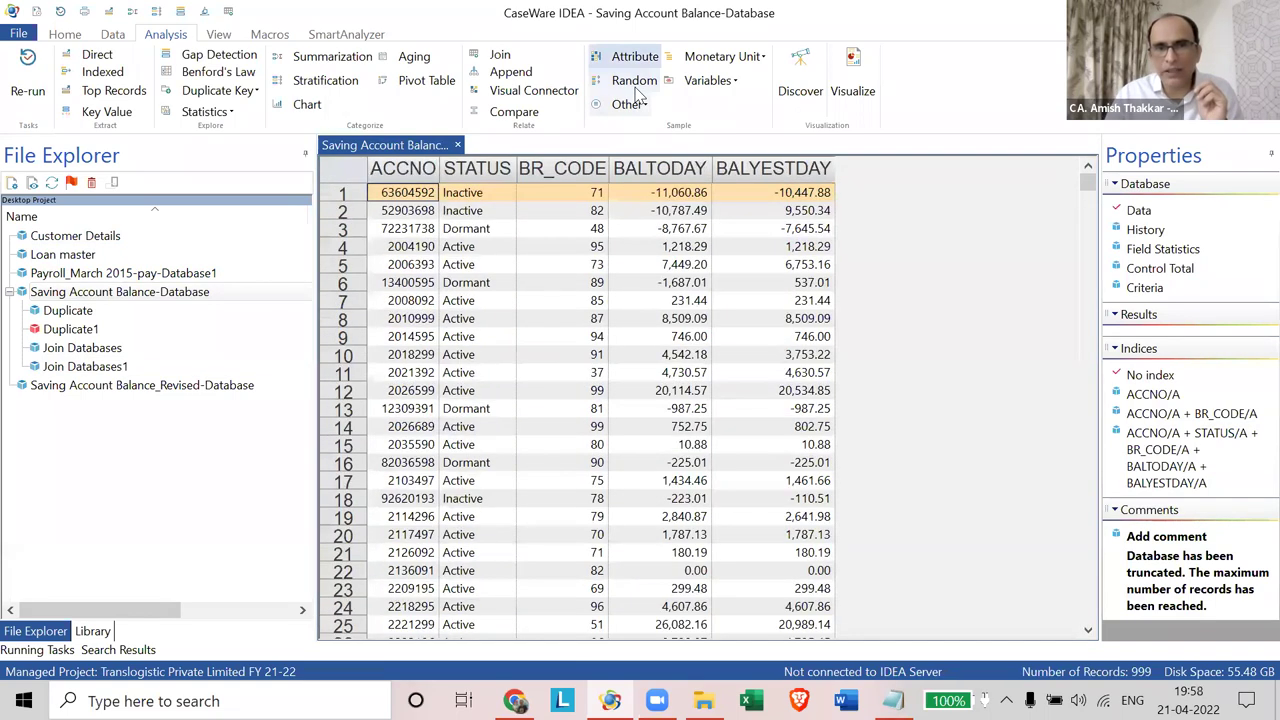
Step: Set up a join of Saving Account Balance-Database with Customer Details as the secondary database, excluding ACCNO from the secondary fields
left_click(500, 54)
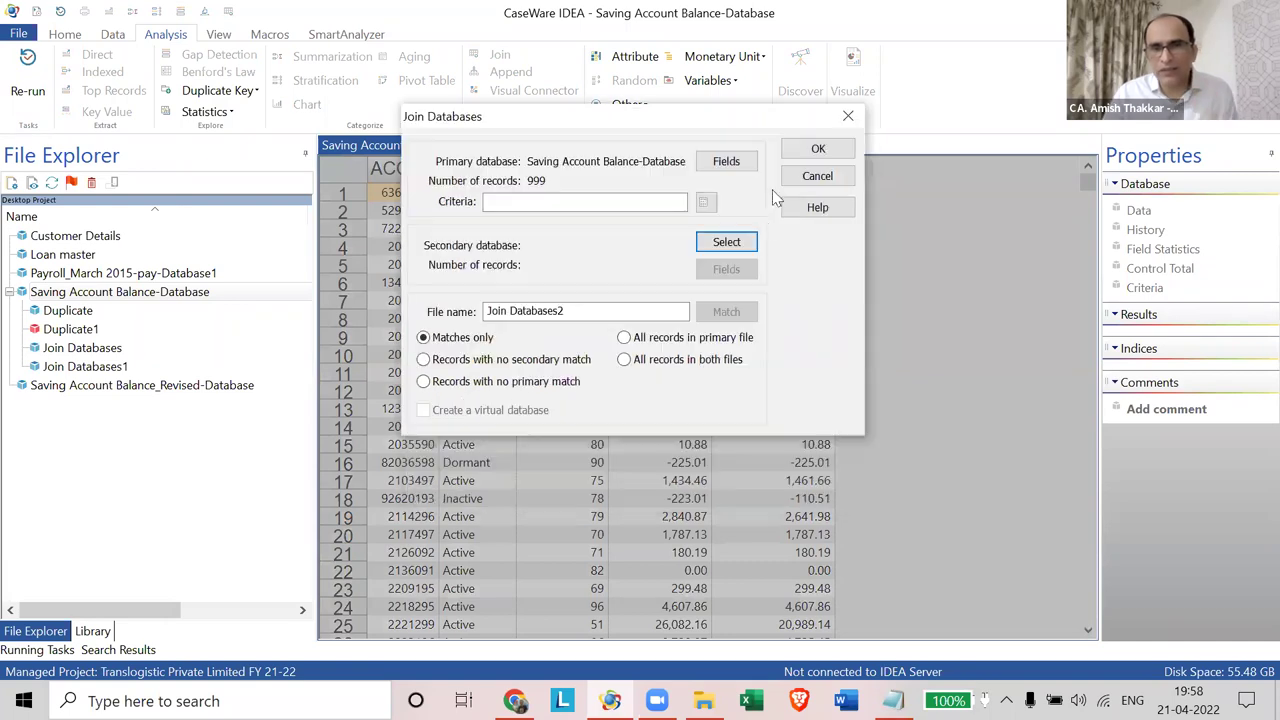
left_click(720, 246)
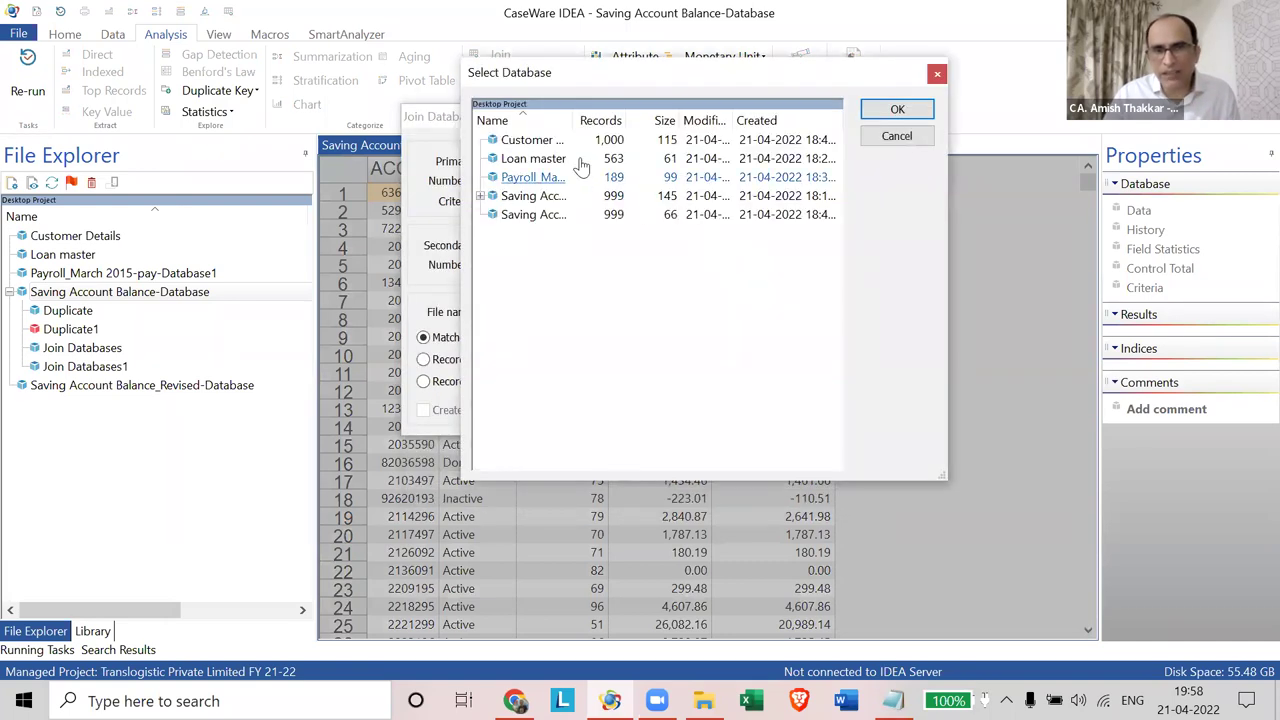
double_click(548, 146)
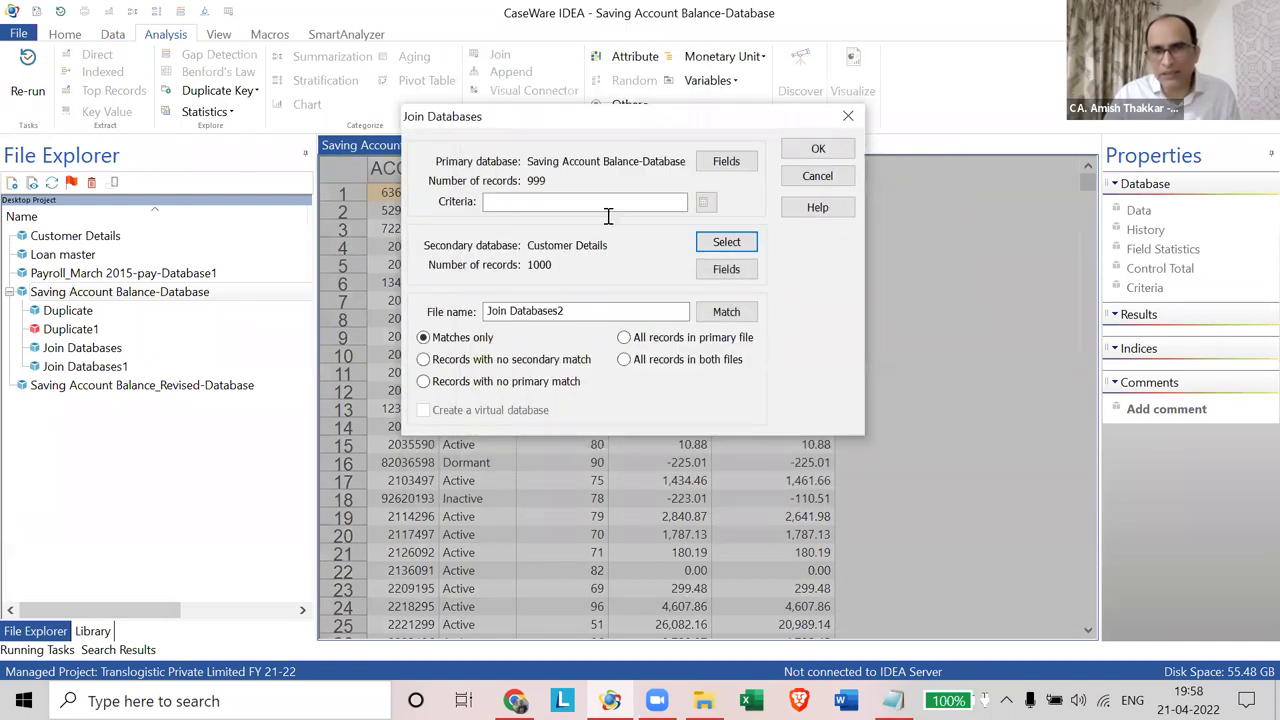
left_click(726, 269)
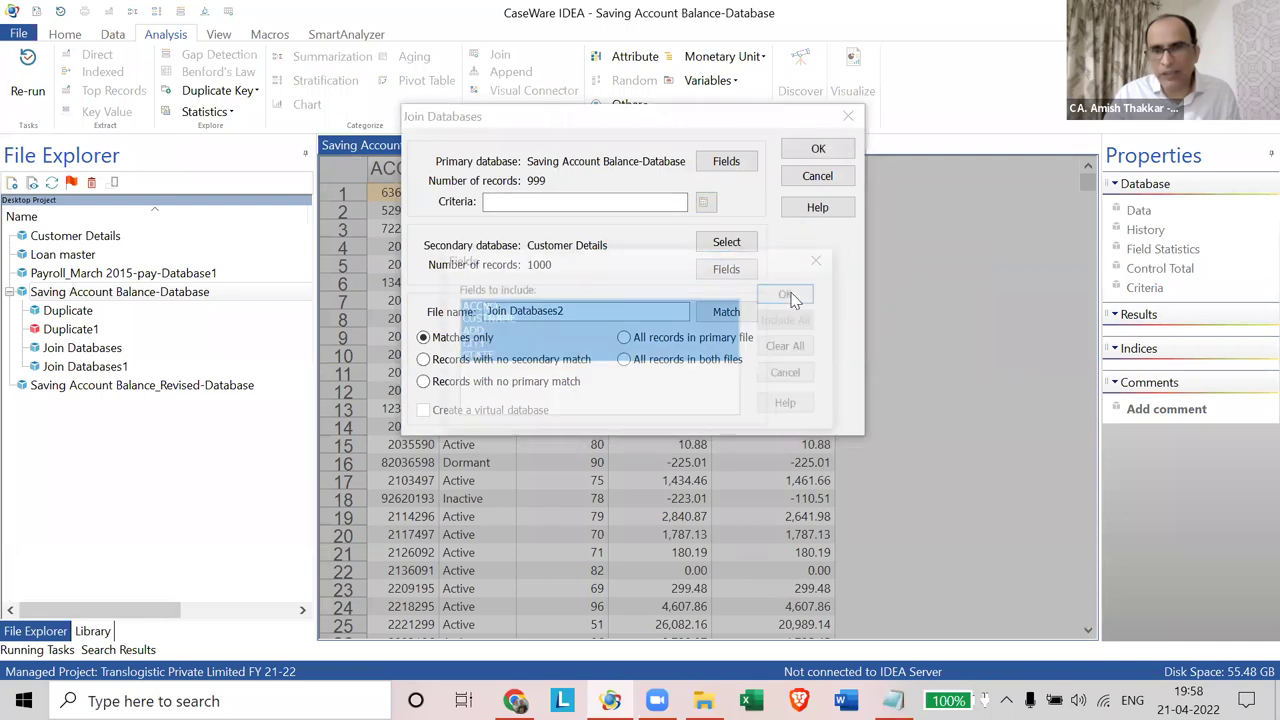
left_click(466, 306)
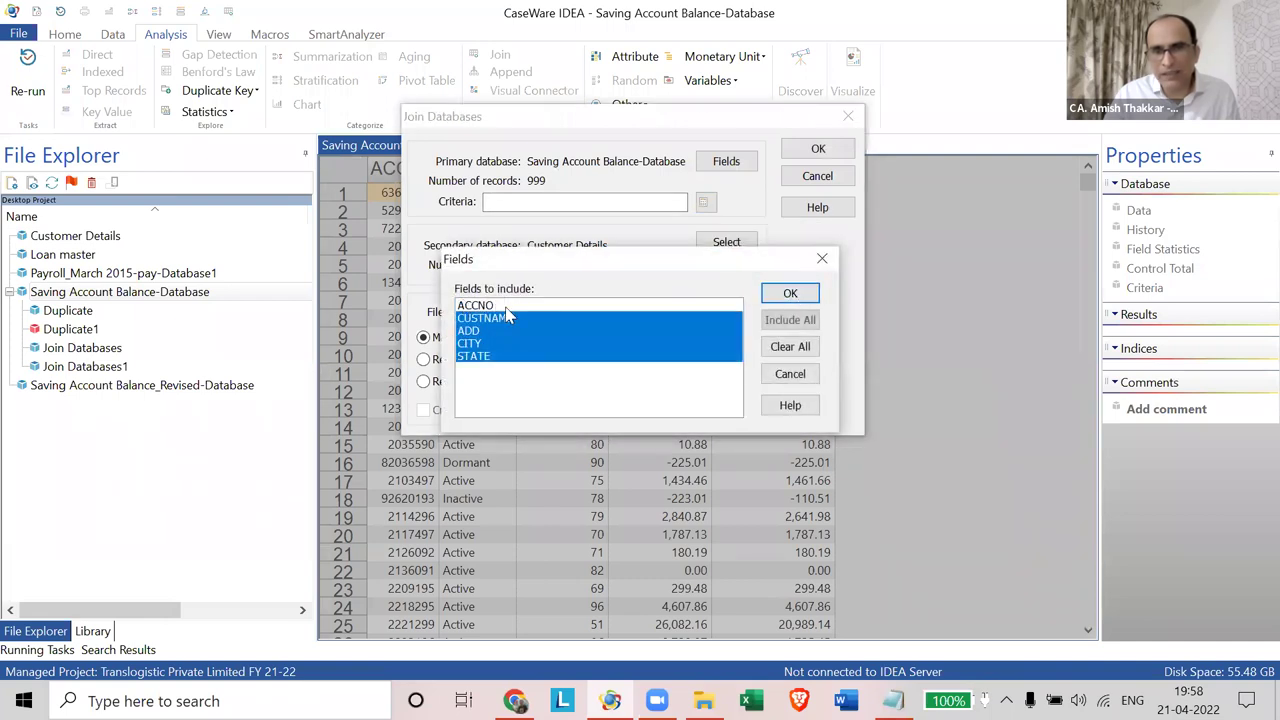
left_click(805, 291)
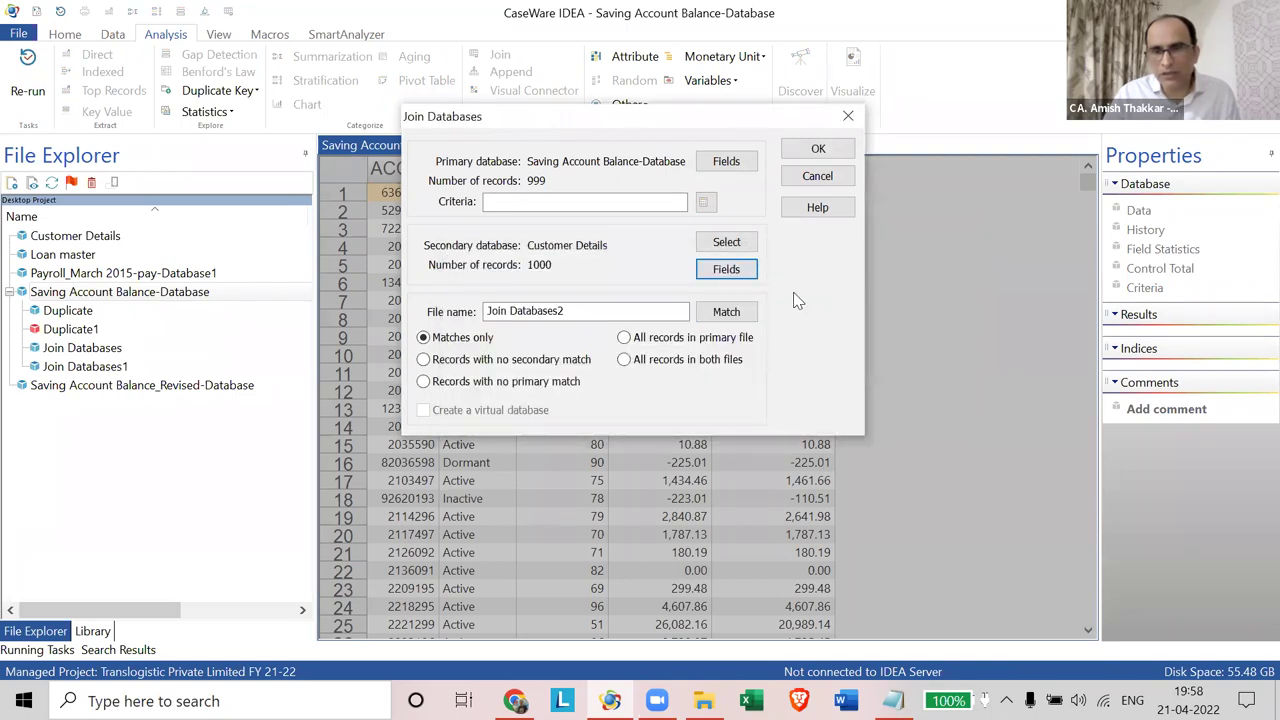
Step: Reset the Customer Details field selection and include only CUSTNAME, ADD and CITY in the join
left_click(724, 272)
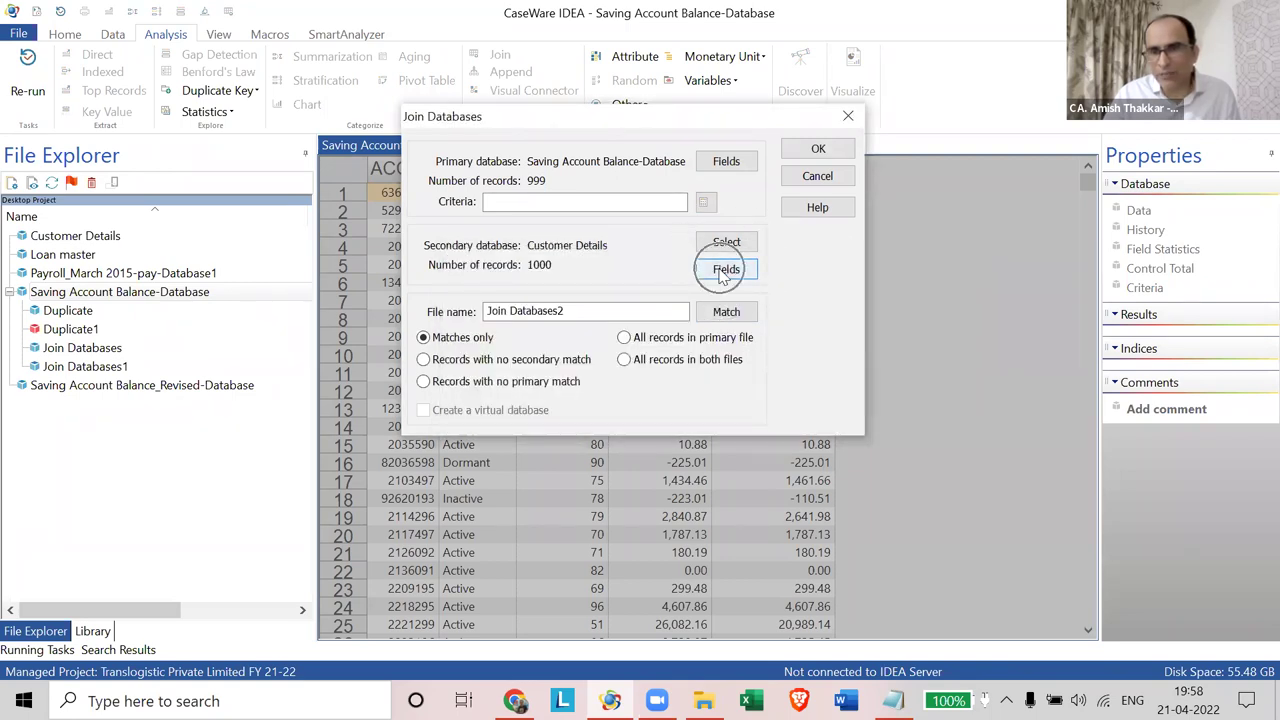
left_click(720, 270)
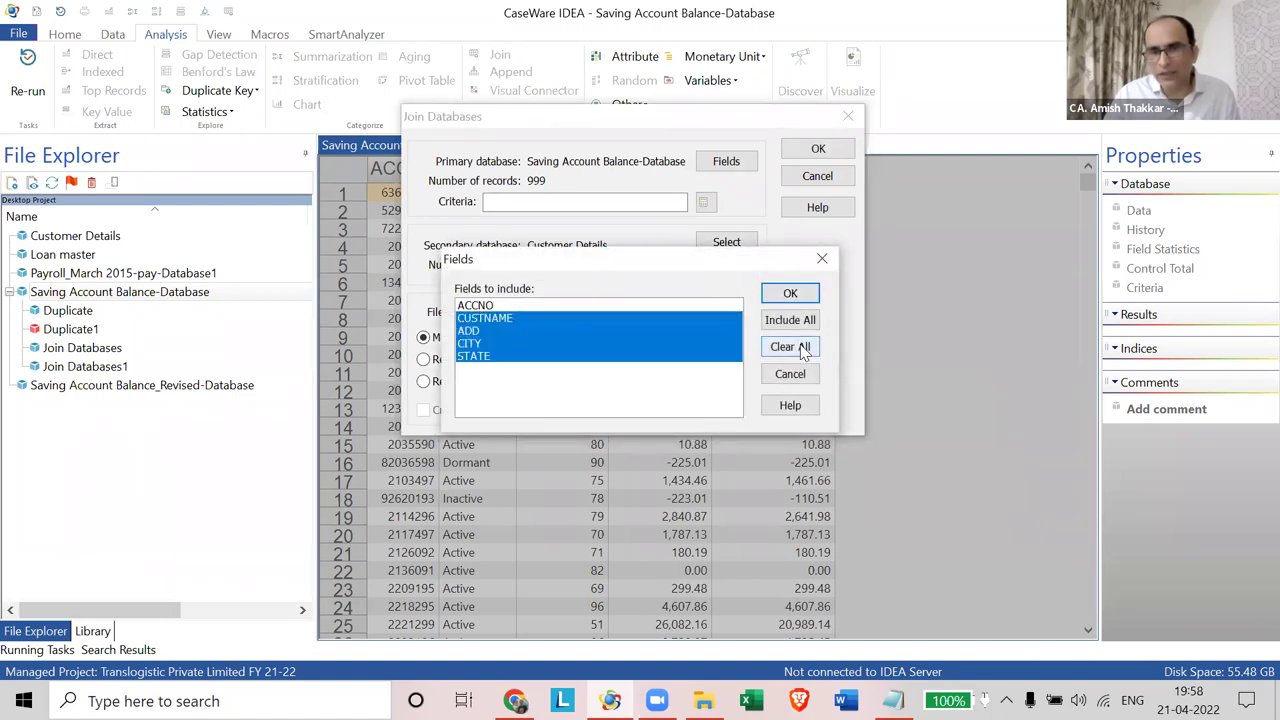
left_click(800, 344)
left_click(800, 321)
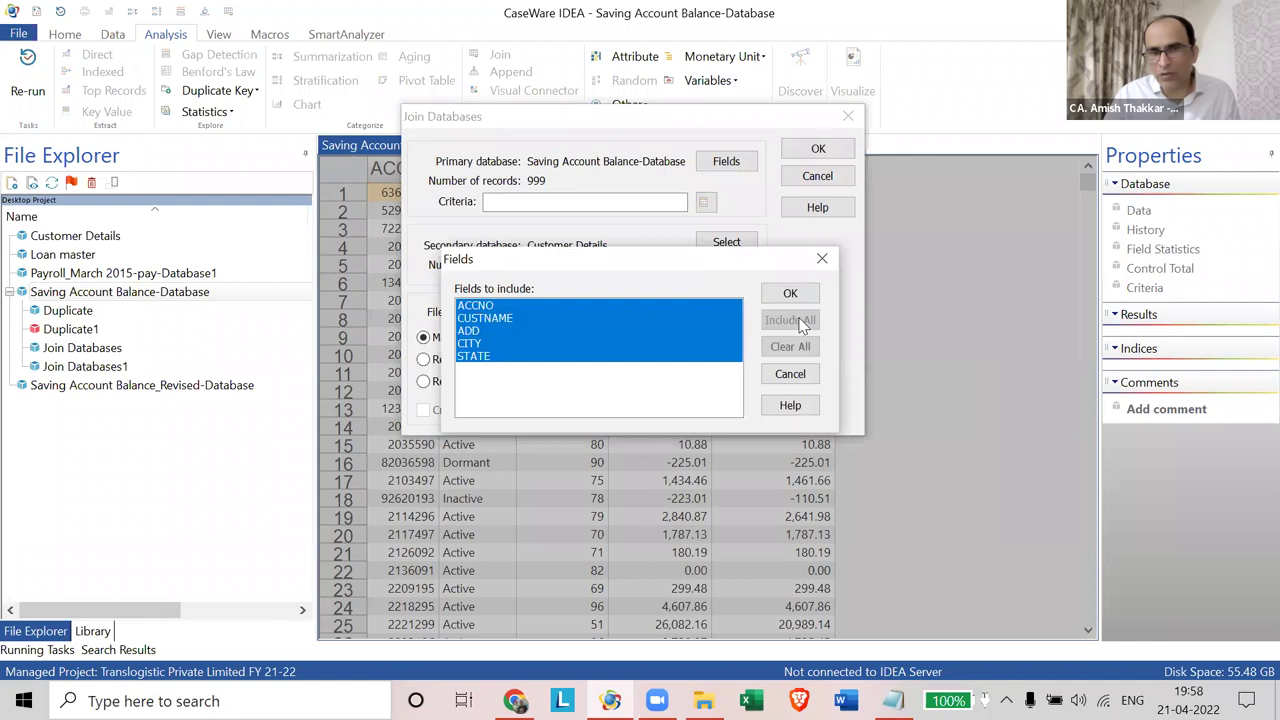
left_click(475, 305)
left_click(486, 343)
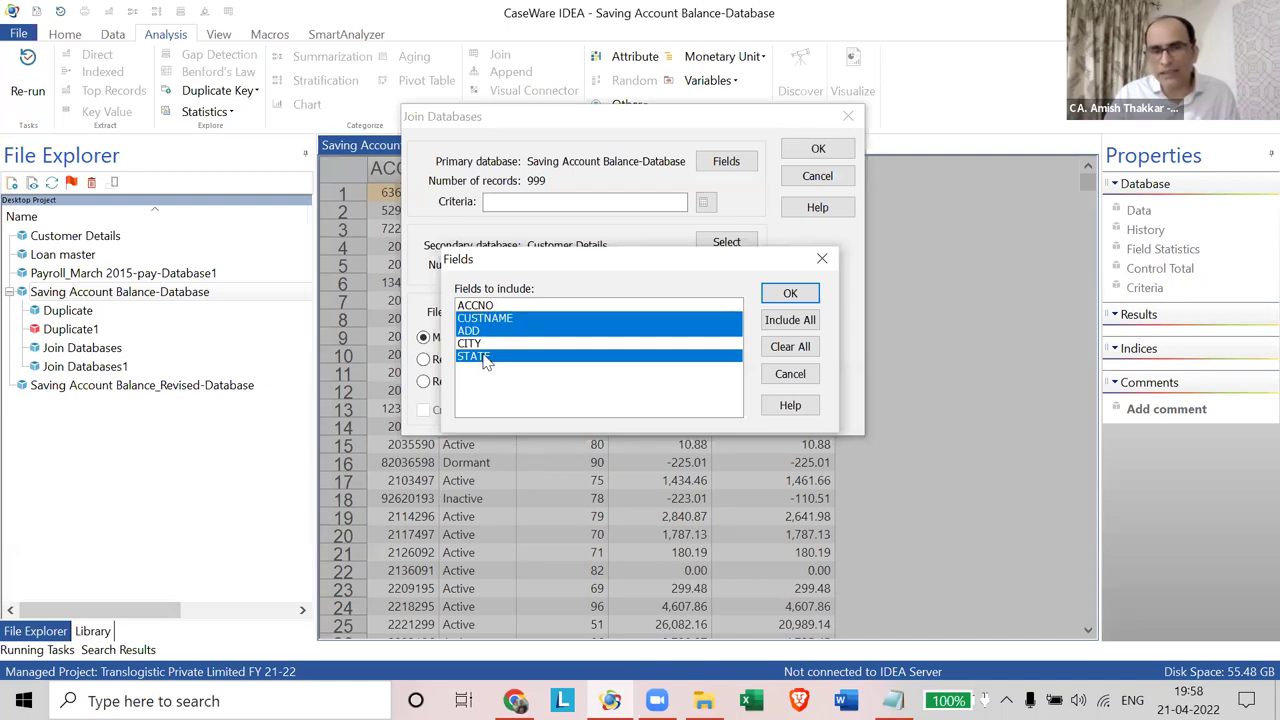
left_click(486, 358)
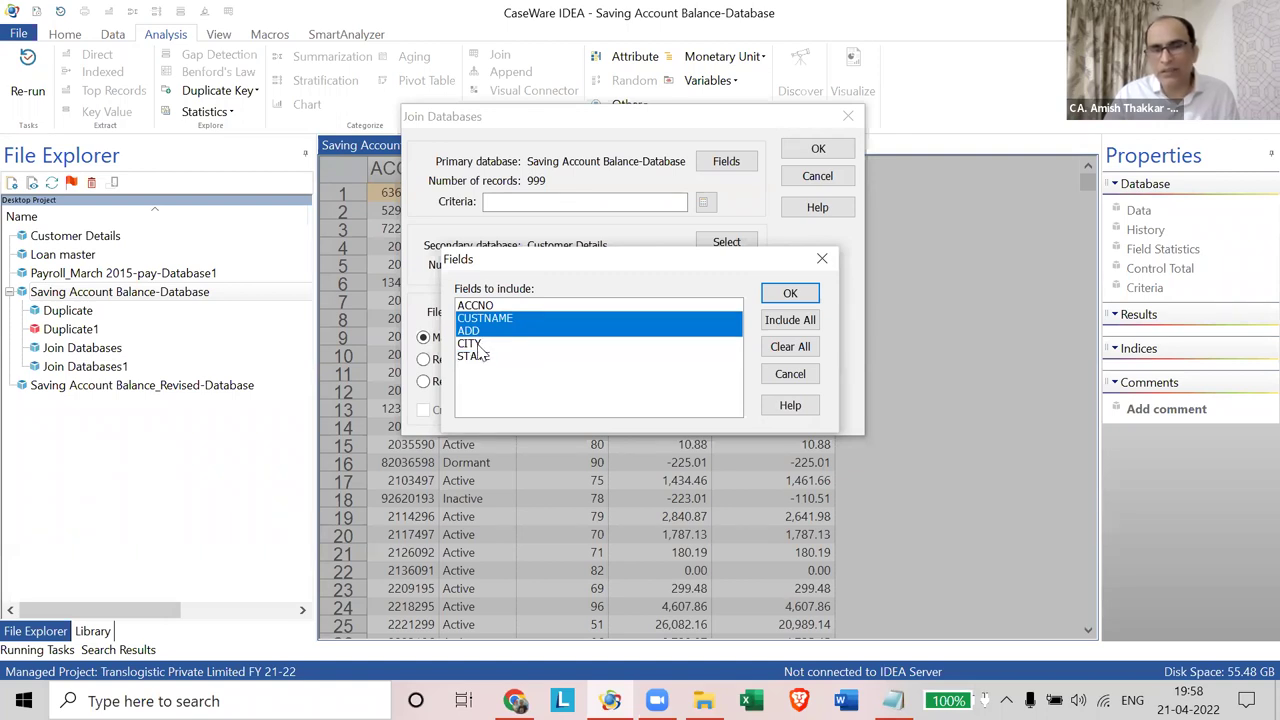
left_click(477, 346)
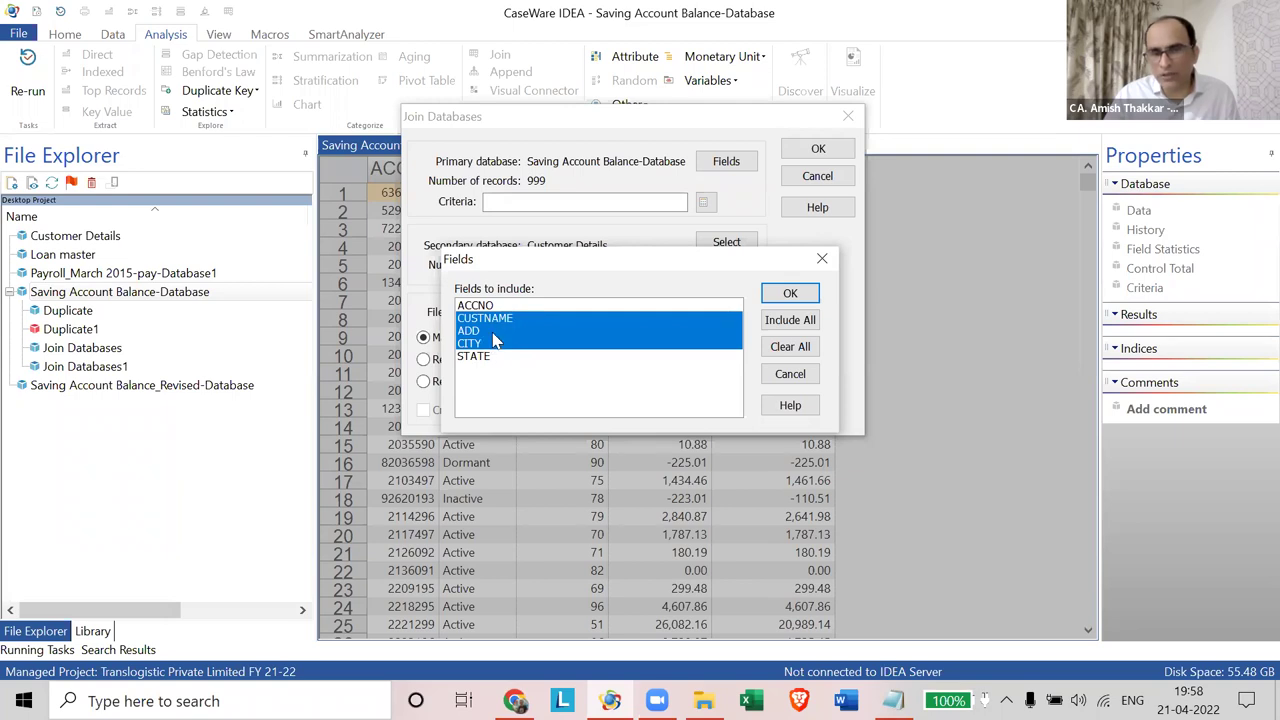
left_click(805, 297)
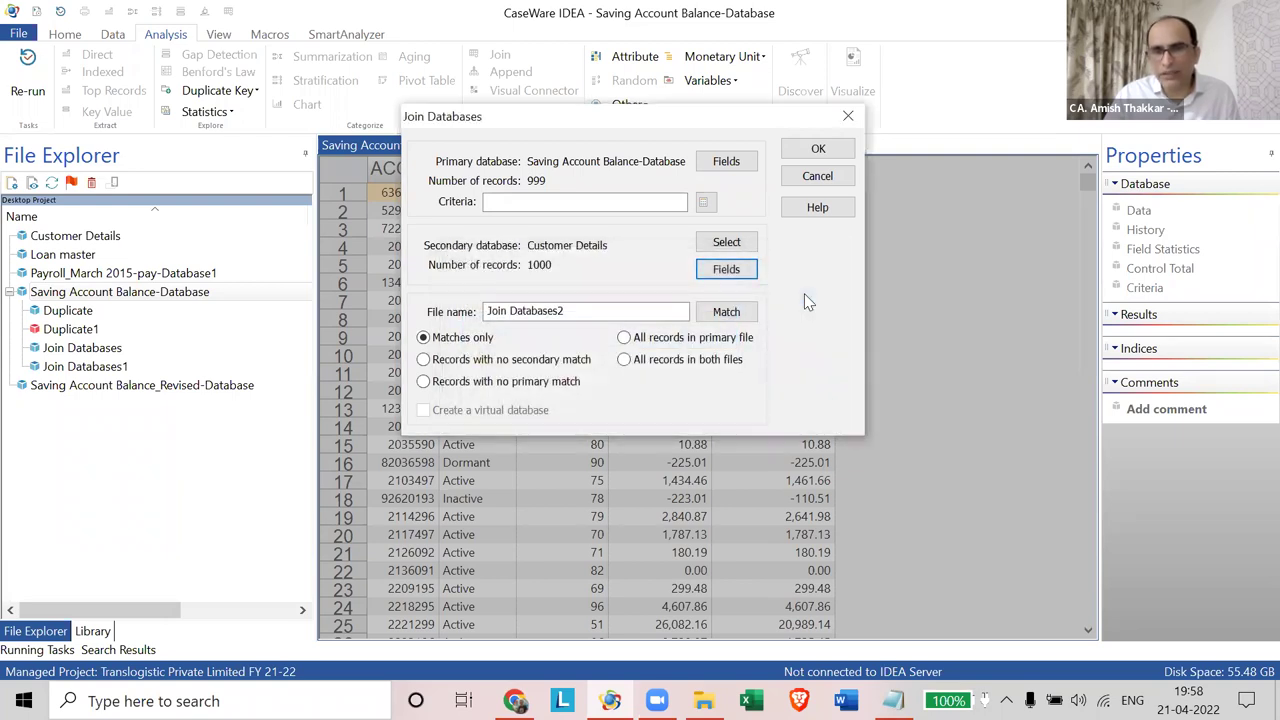
Step: Match ACCNO in both databases in ascending order, run the matches-only join as Join Databases2, and check its added customer columns
left_click(731, 314)
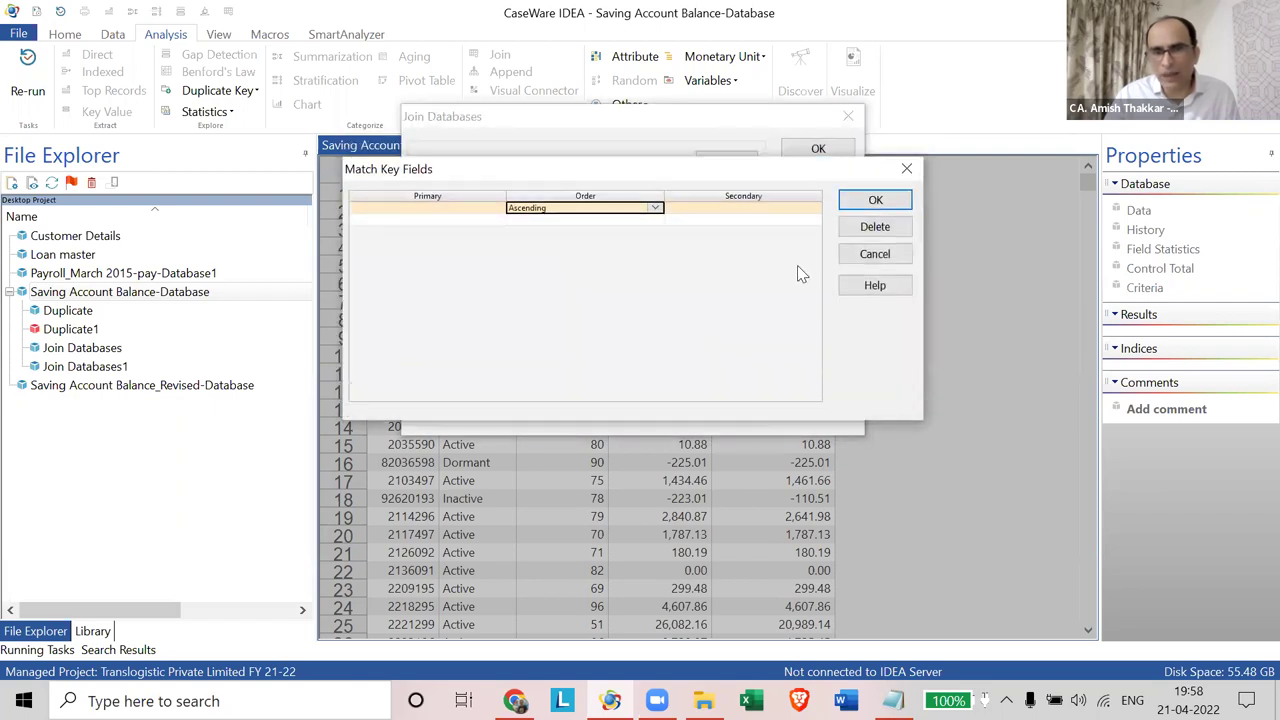
left_click(437, 440)
left_click(763, 437)
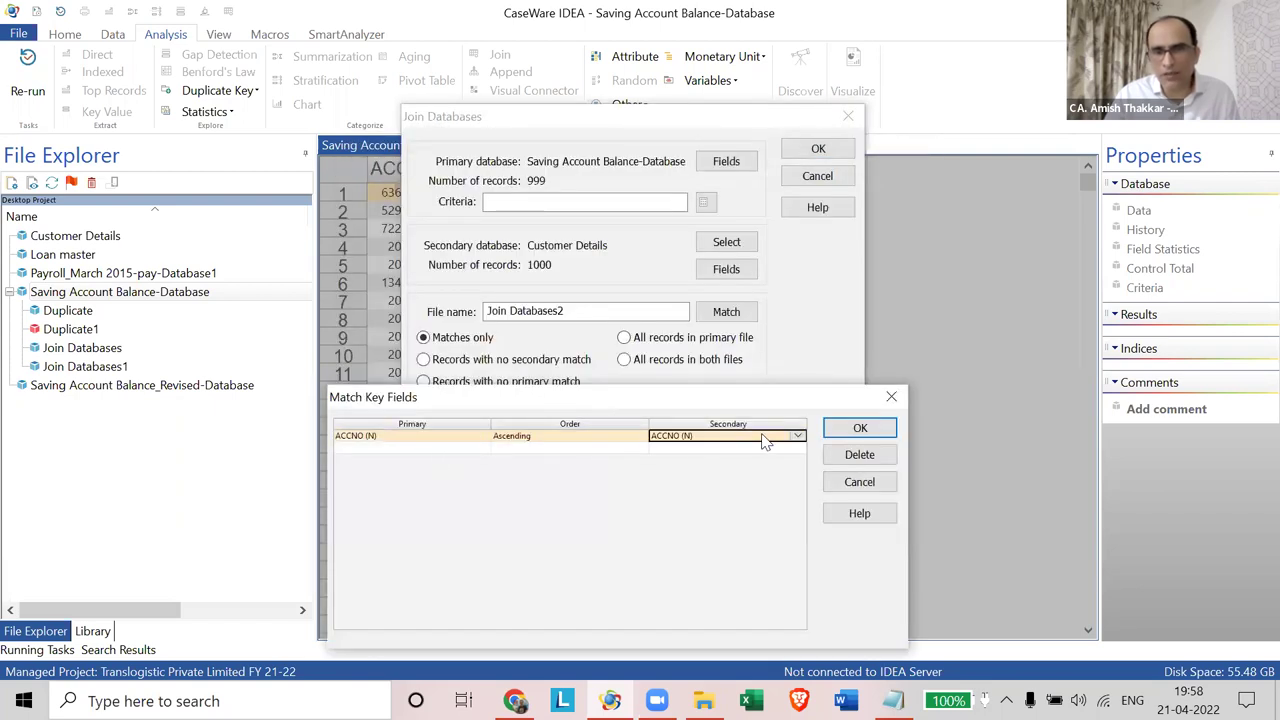
left_click(860, 427)
left_click(820, 149)
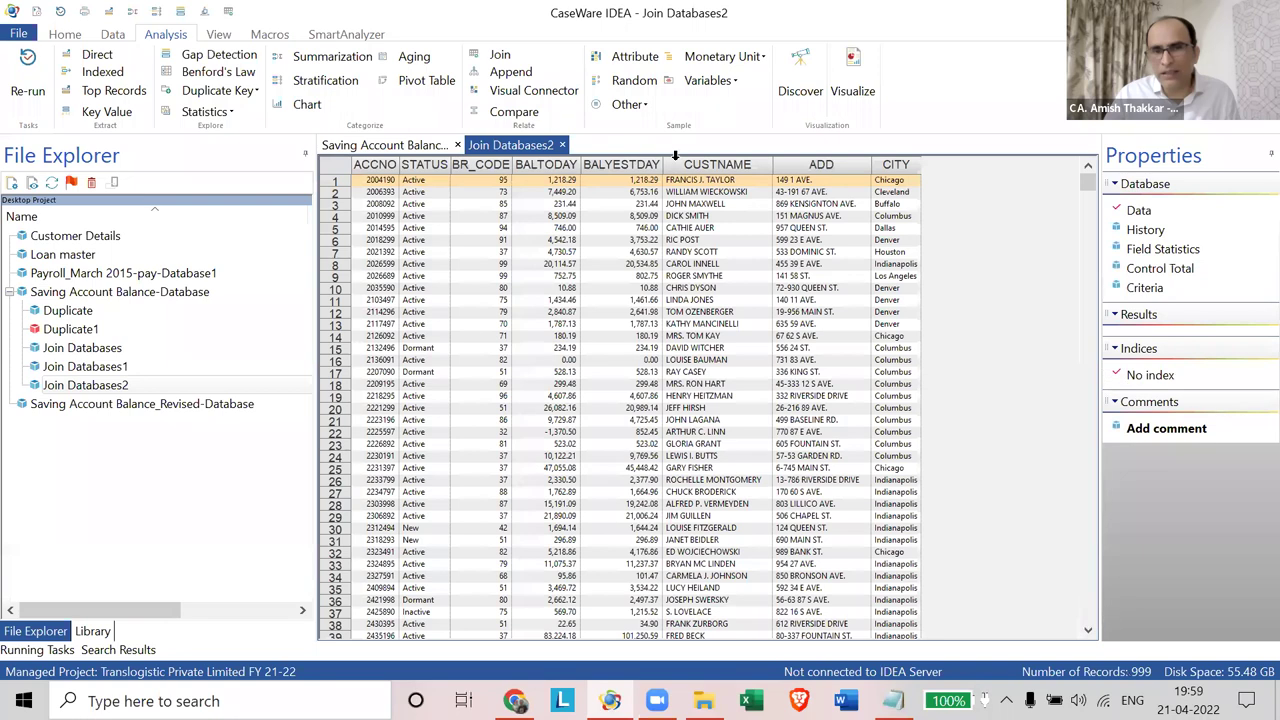
left_click_drag(820, 162, 948, 168)
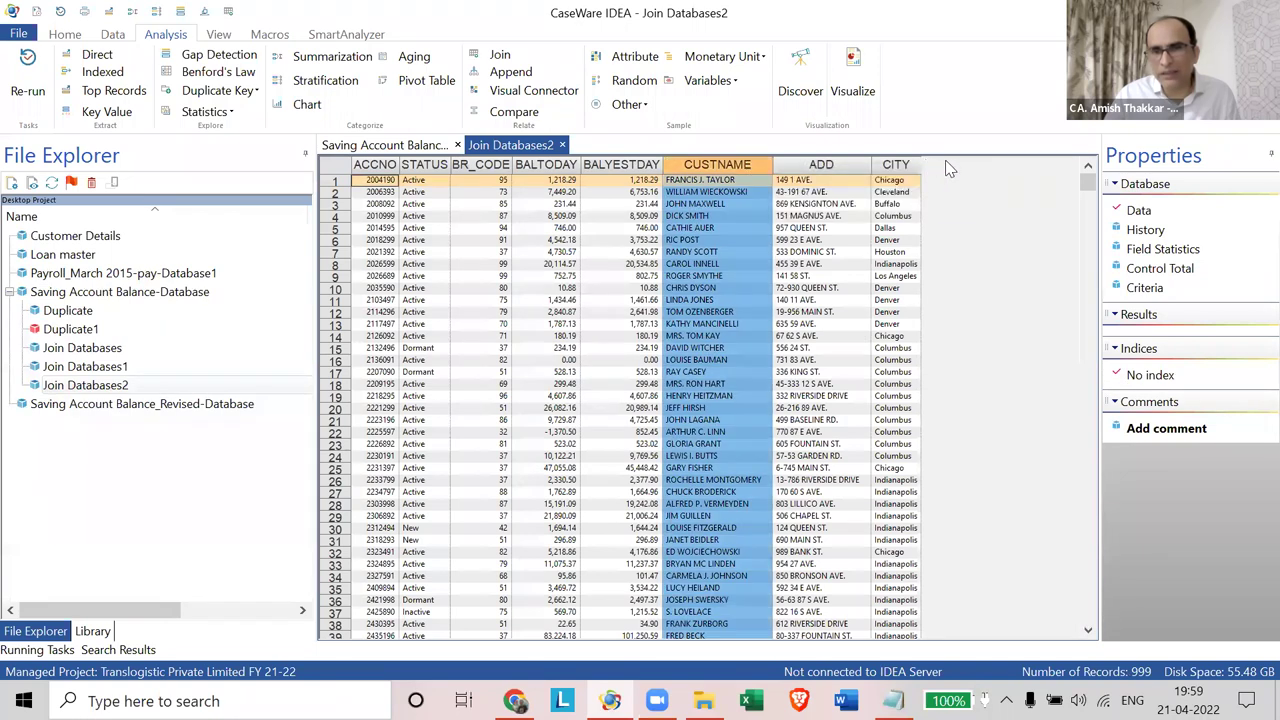
left_click(948, 176)
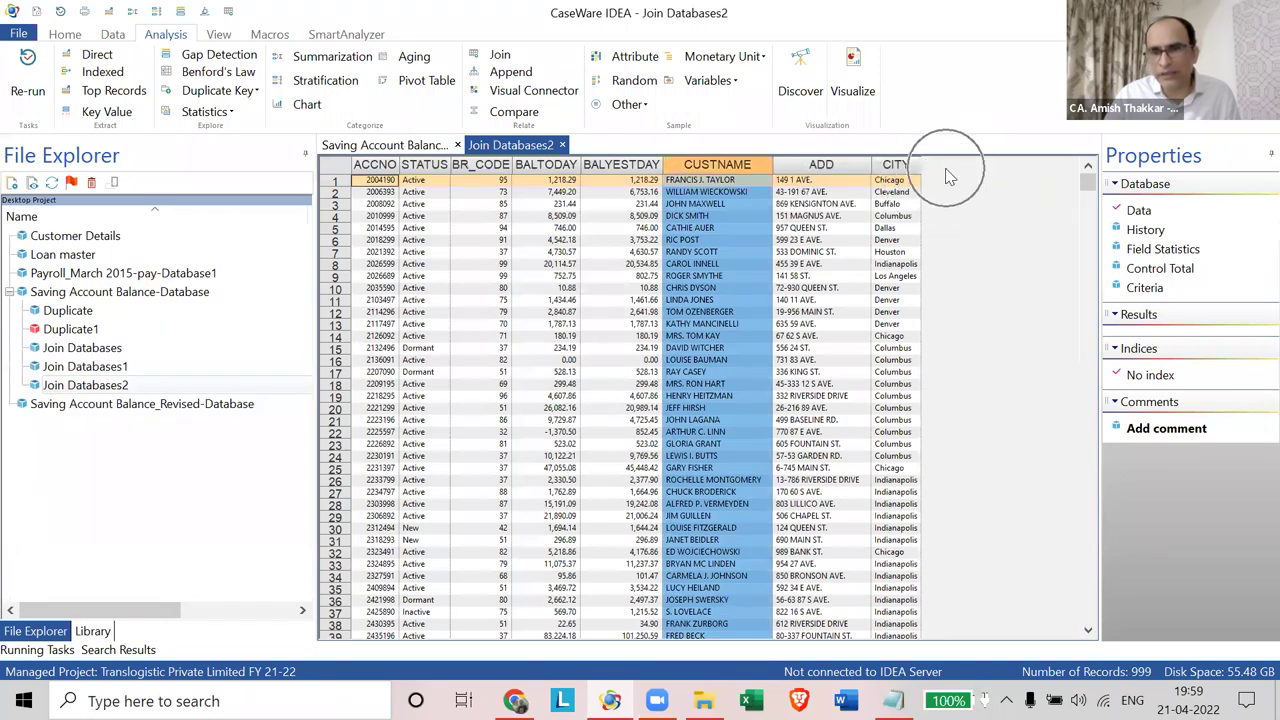